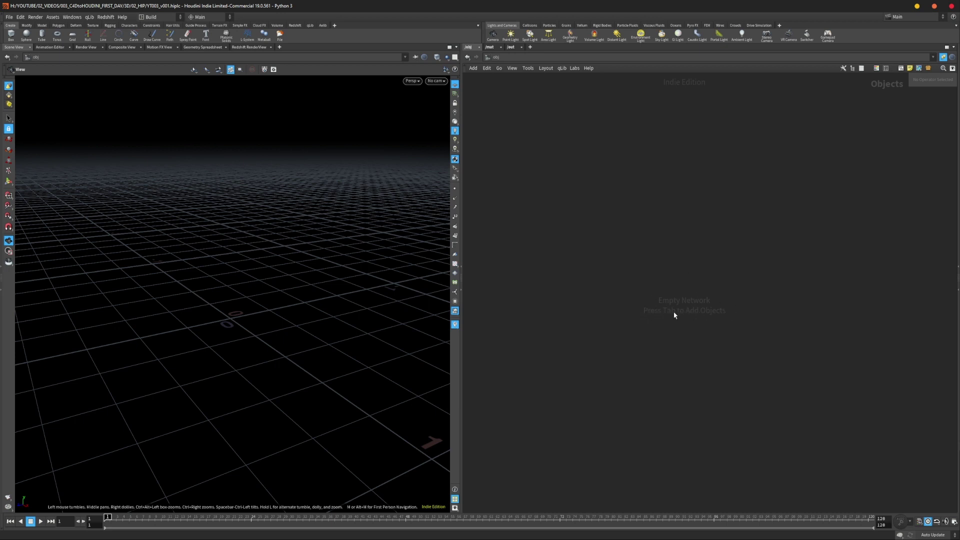
key(Tab)
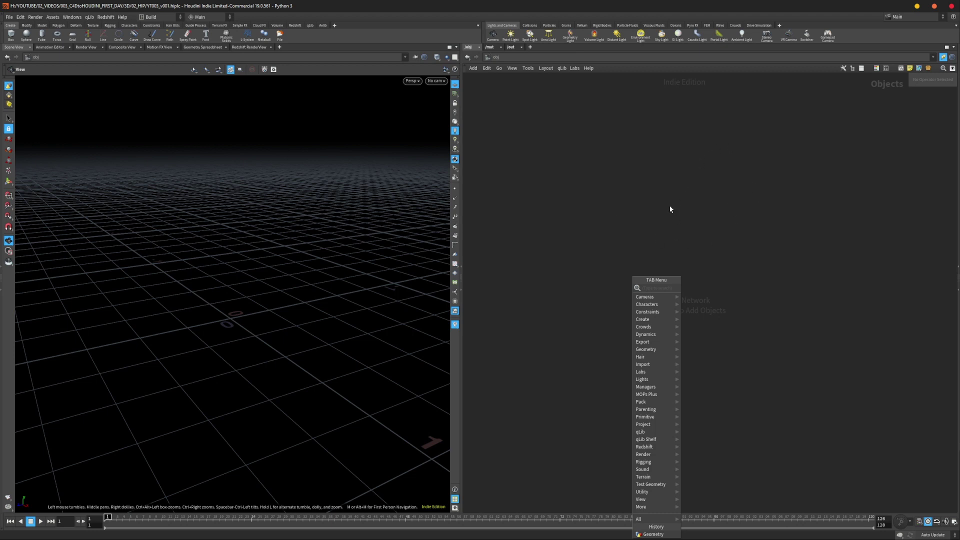
key(Escape)
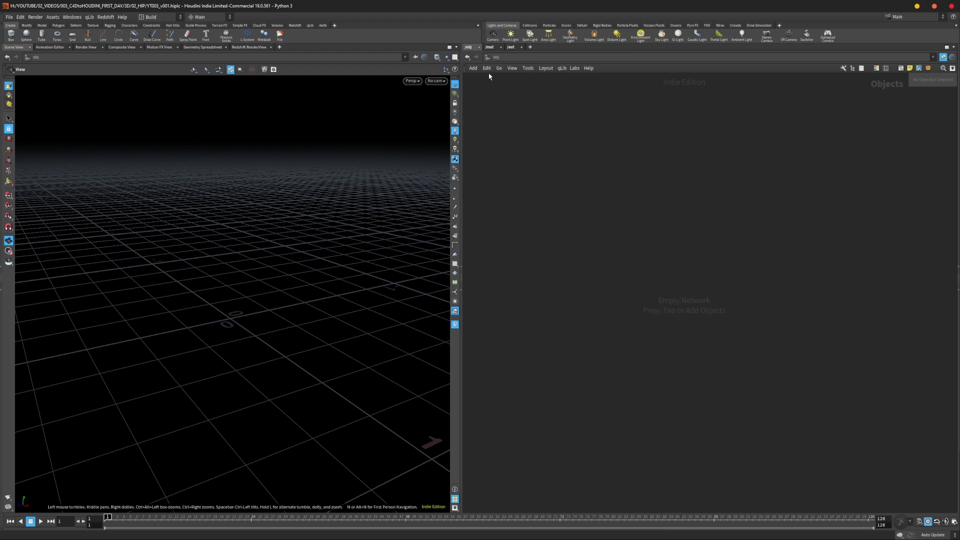
click(500, 57)
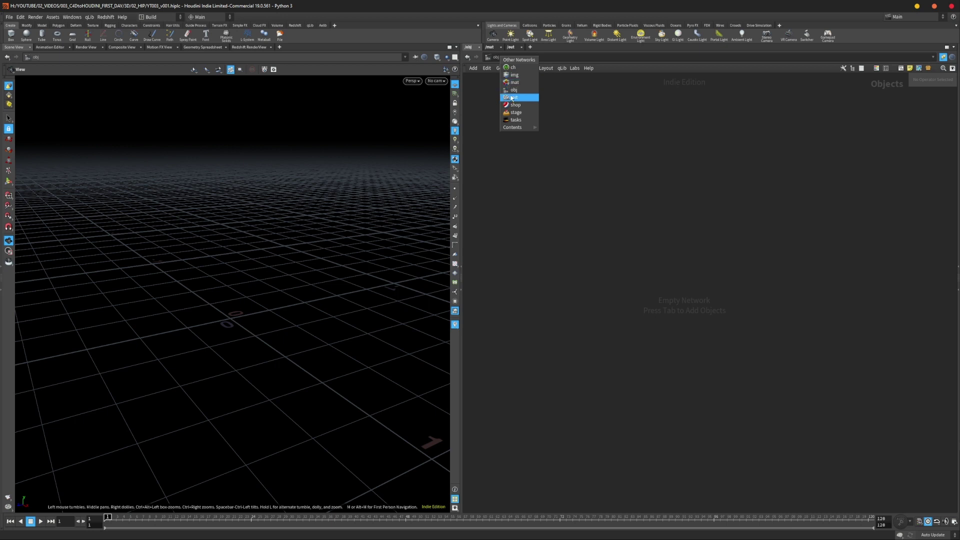
click(514, 92)
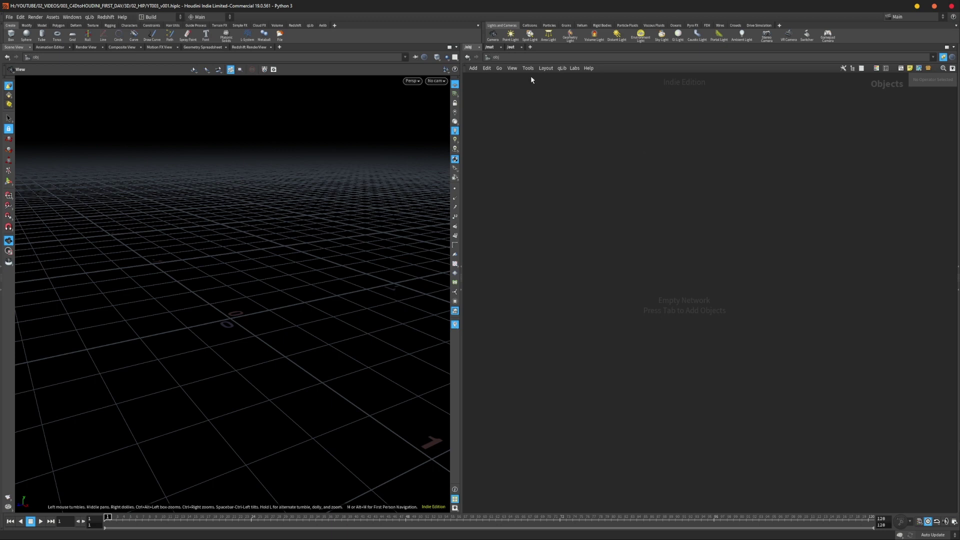
click(496, 57)
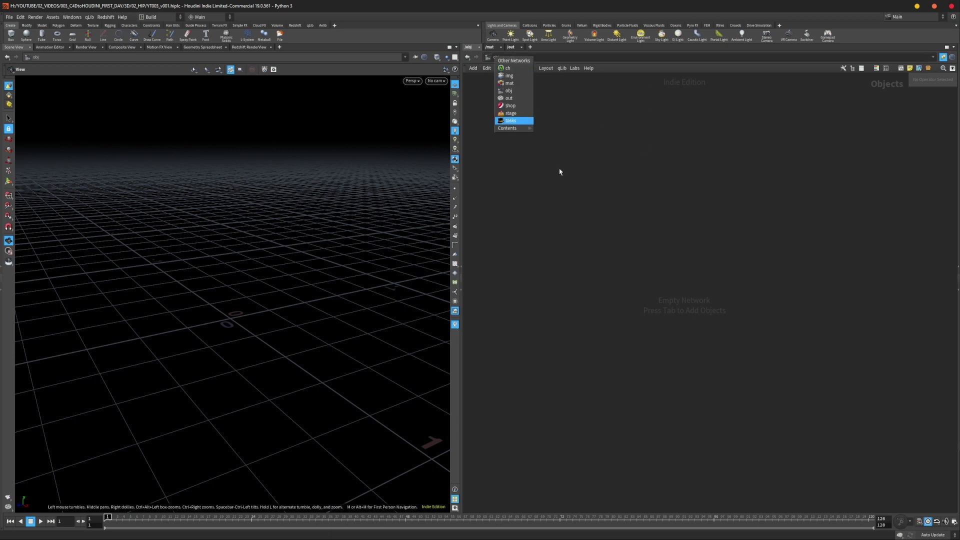
click(709, 257)
- Add a Geometry object to the empty object network
key(Tab)
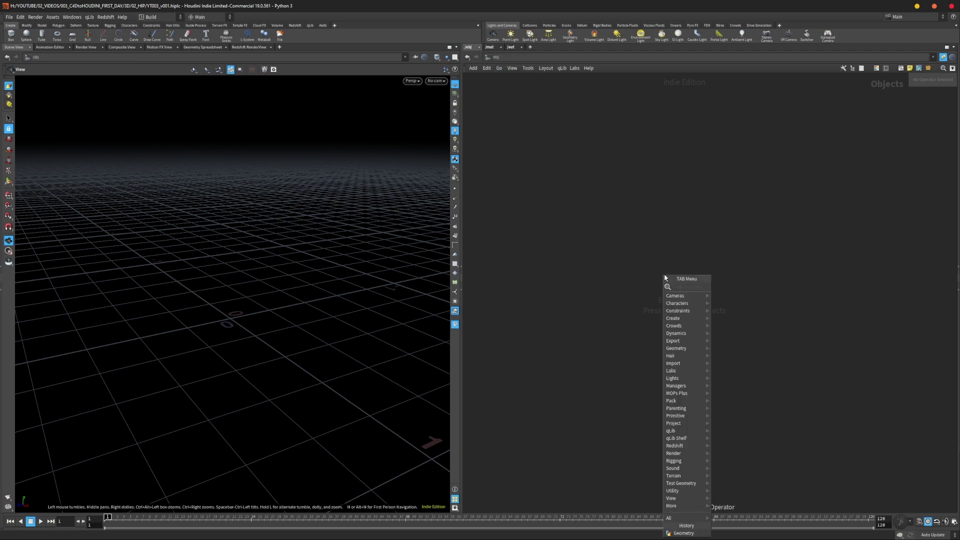
key(Escape)
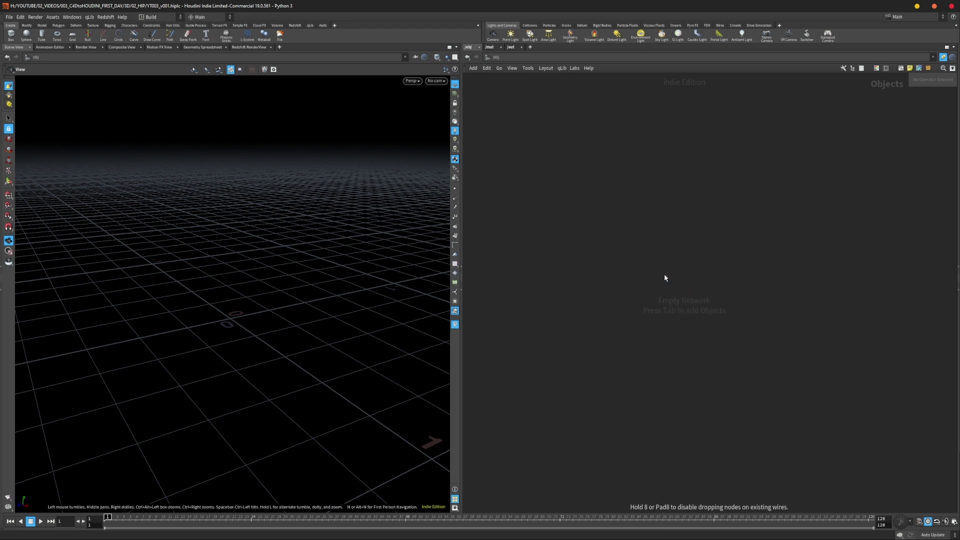
click(665, 278)
drag(684, 287, 638, 312)
- Add a Redshift RSLight above the geometry node in the object network
key(Tab)
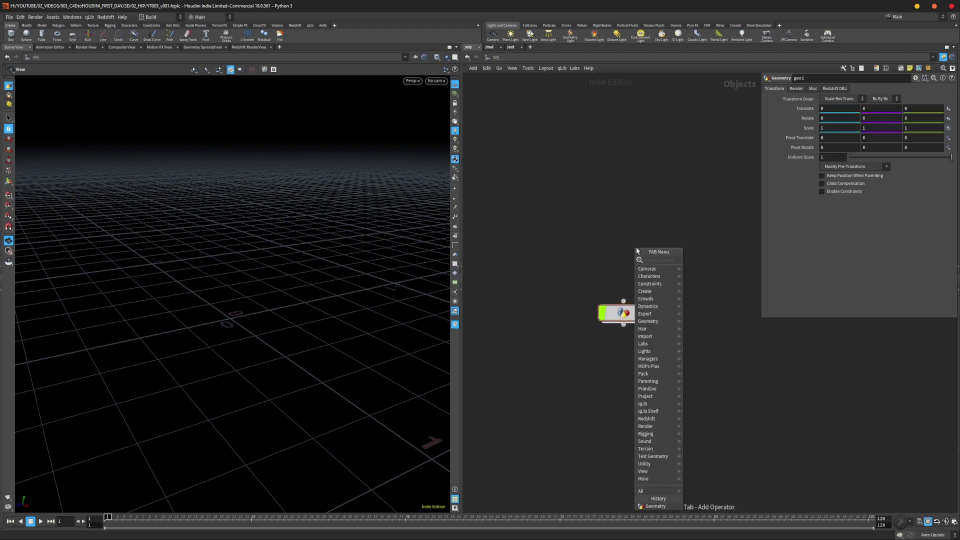
mouse_move(670, 412)
click(703, 419)
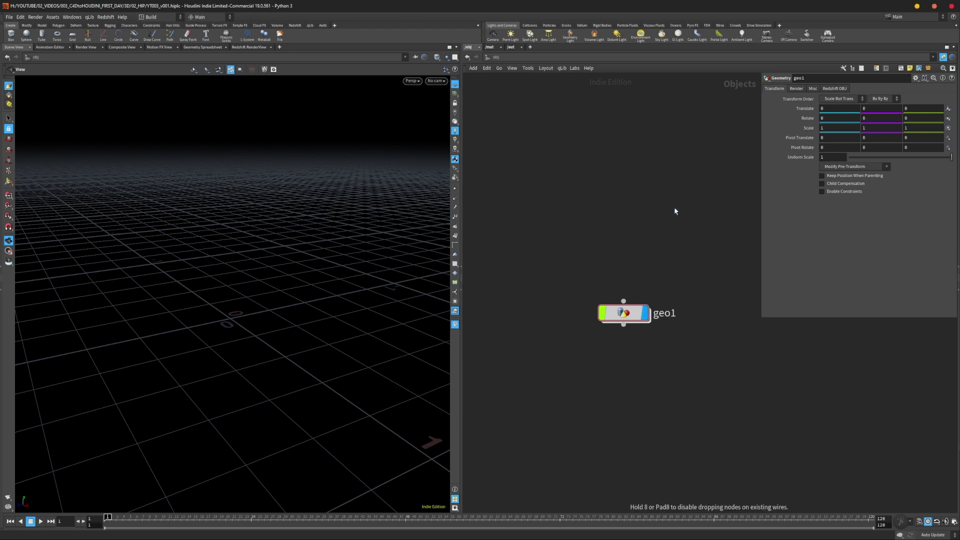
click(675, 211)
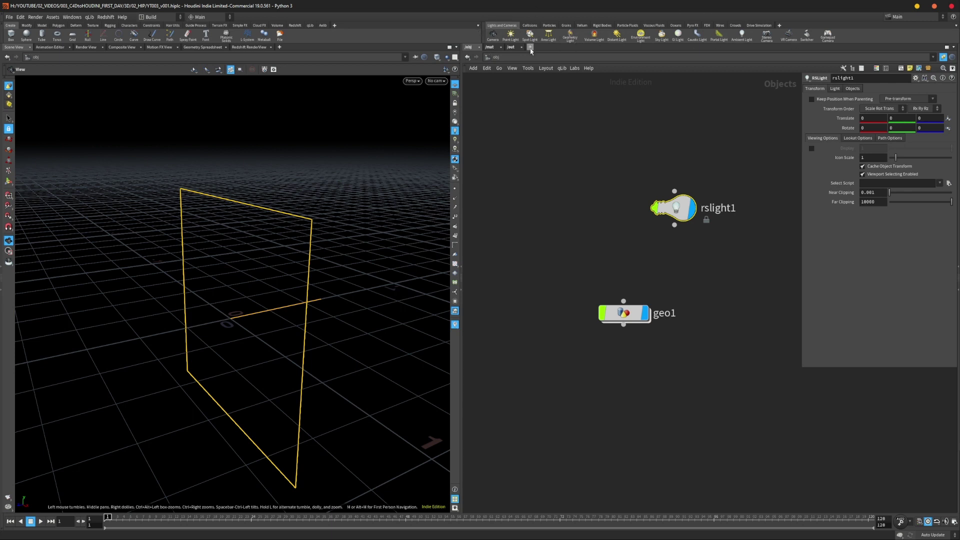
- Create a camera from the current view and place its node beside the light node
click(493, 36)
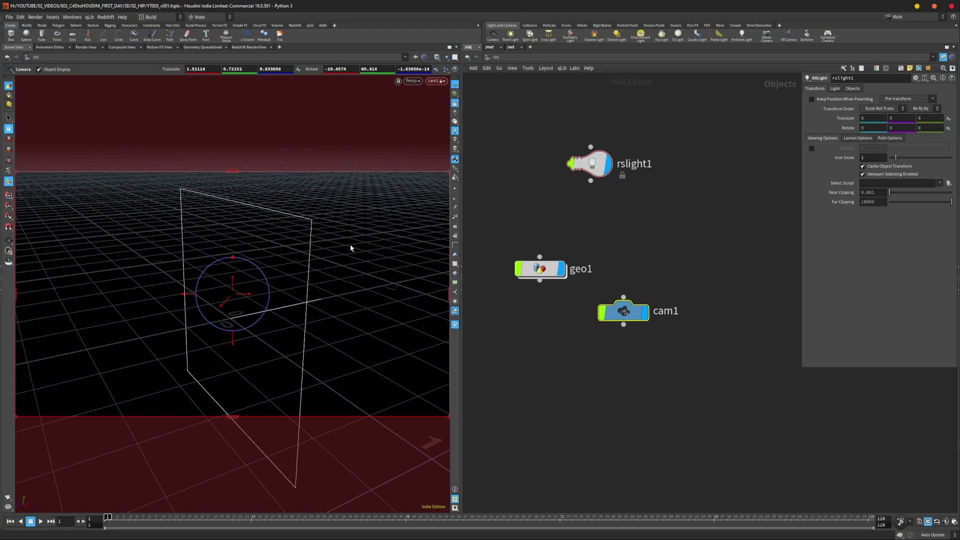
drag(623, 311, 551, 228)
middle_drag(595, 216, 617, 258)
drag(603, 278, 566, 197)
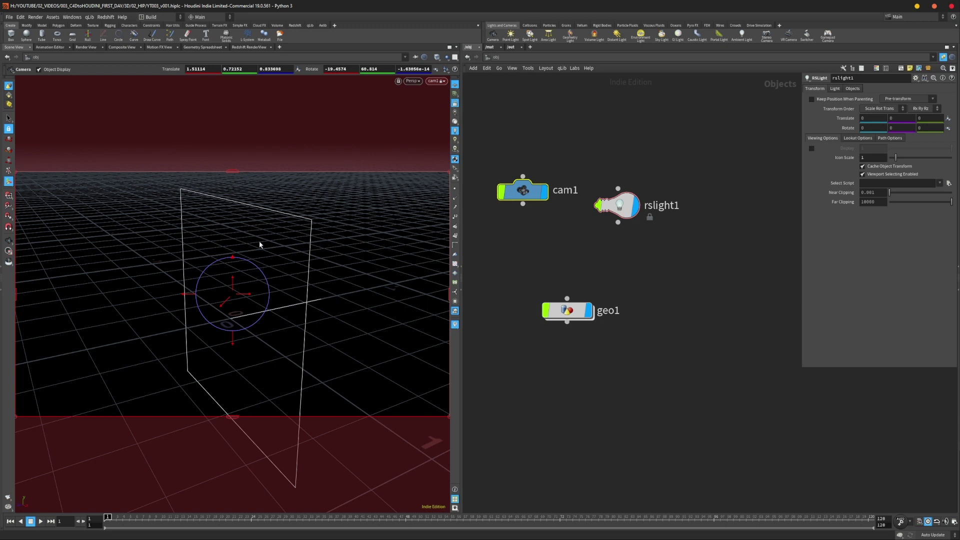
- Leave the camera view and examine the camera and light in the scene from several angles
key(Escape)
drag(264, 289, 374, 270)
click(455, 103)
right_drag(354, 268, 270, 285)
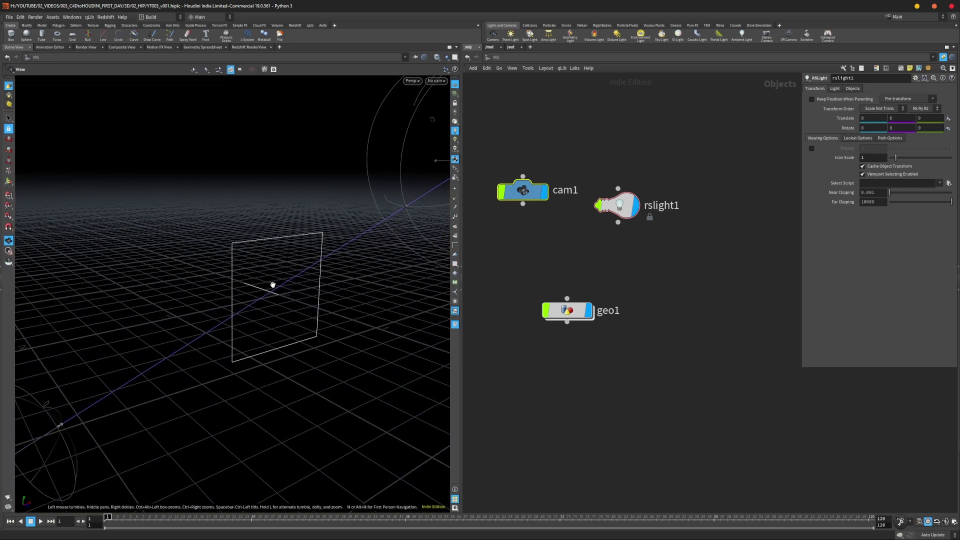
drag(270, 285, 329, 285)
alt+middle_drag(329, 285, 280, 295)
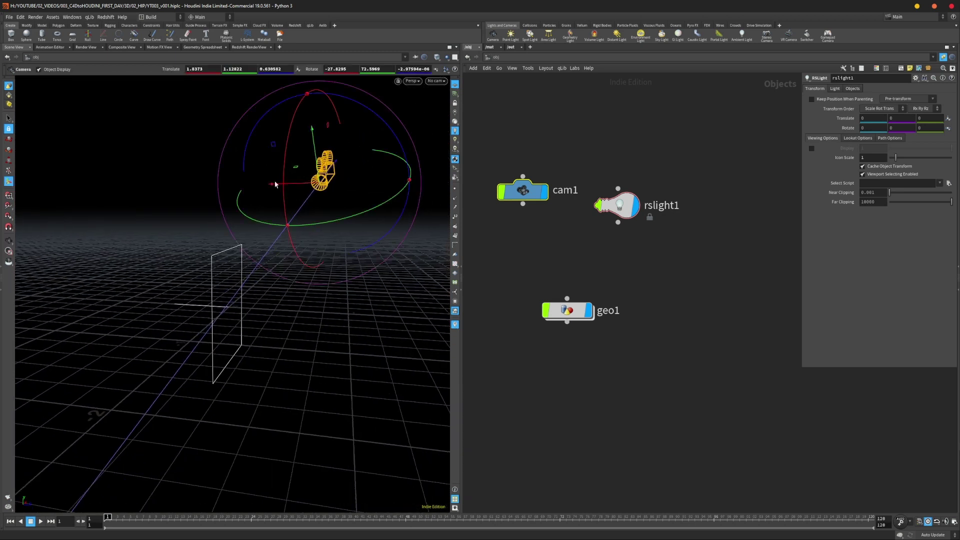
alt+middle_drag(338, 153, 292, 239)
alt+drag(311, 246, 281, 260)
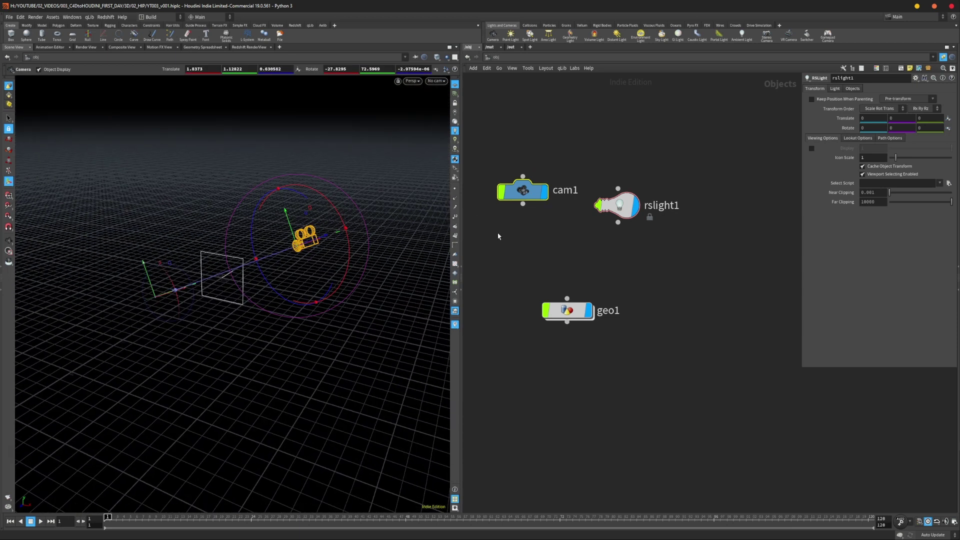
- Arrange the camera and light nodes side by side, with the geometry node below and between them
drag(523, 192, 539, 212)
middle_drag(598, 240, 621, 236)
drag(569, 209, 552, 224)
drag(643, 203, 658, 221)
drag(599, 308, 620, 296)
middle_drag(628, 266, 645, 266)
drag(672, 218, 679, 218)
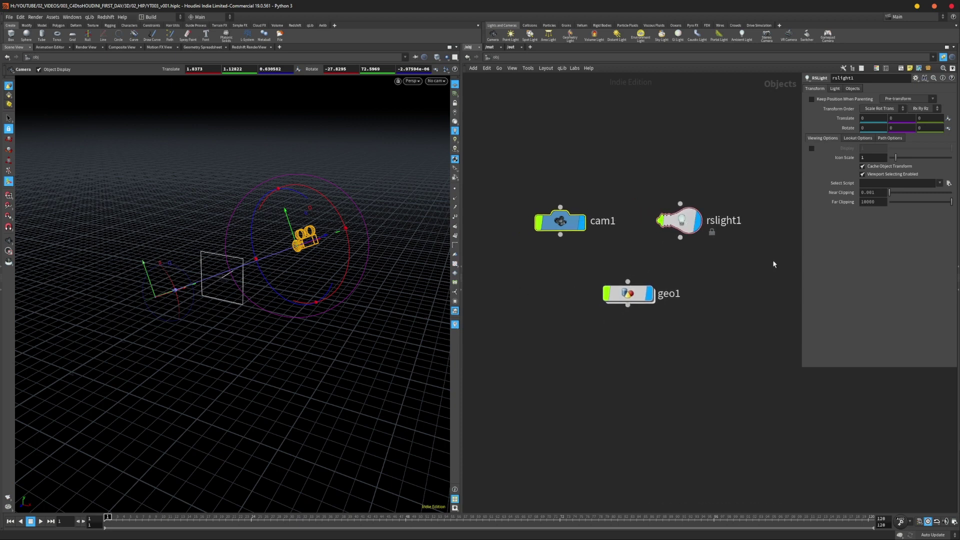
middle_drag(588, 282, 580, 287)
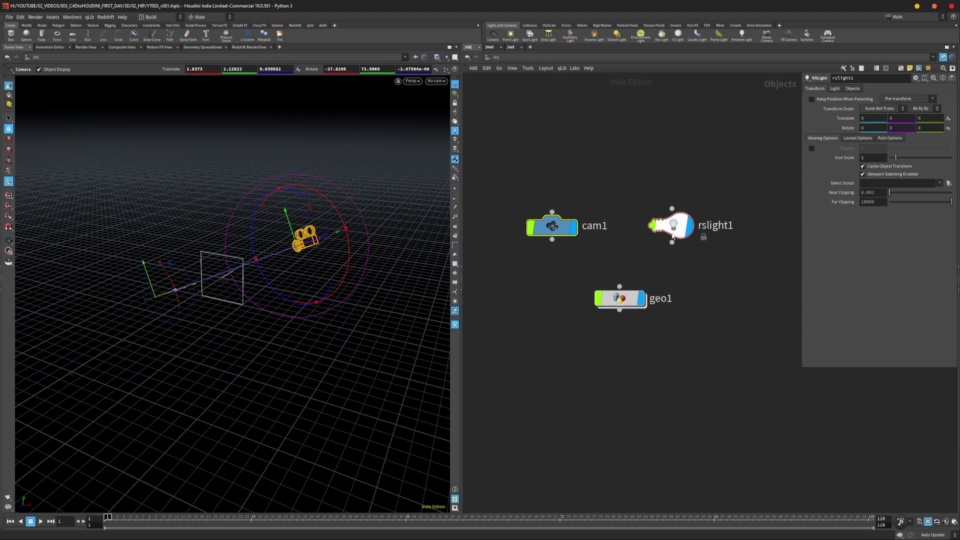
click(642, 260)
middle_drag(658, 260, 639, 236)
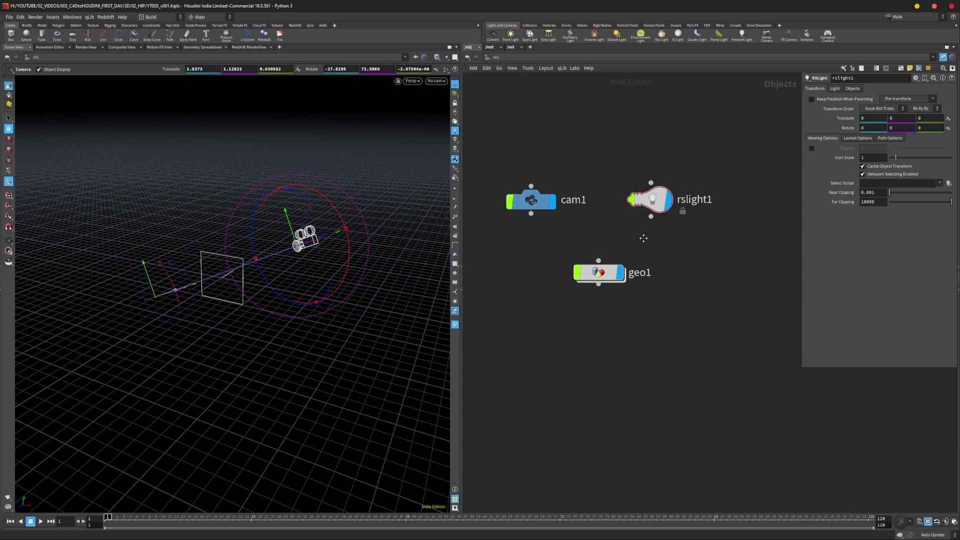
click(692, 199)
drag(660, 201, 665, 201)
drag(531, 200, 544, 188)
click(608, 235)
key(Tab)
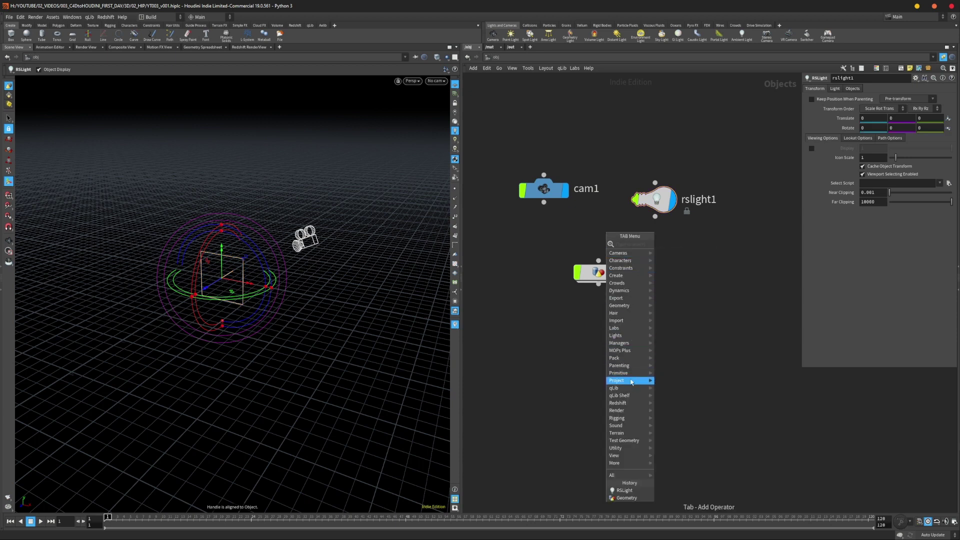
mouse_move(641, 404)
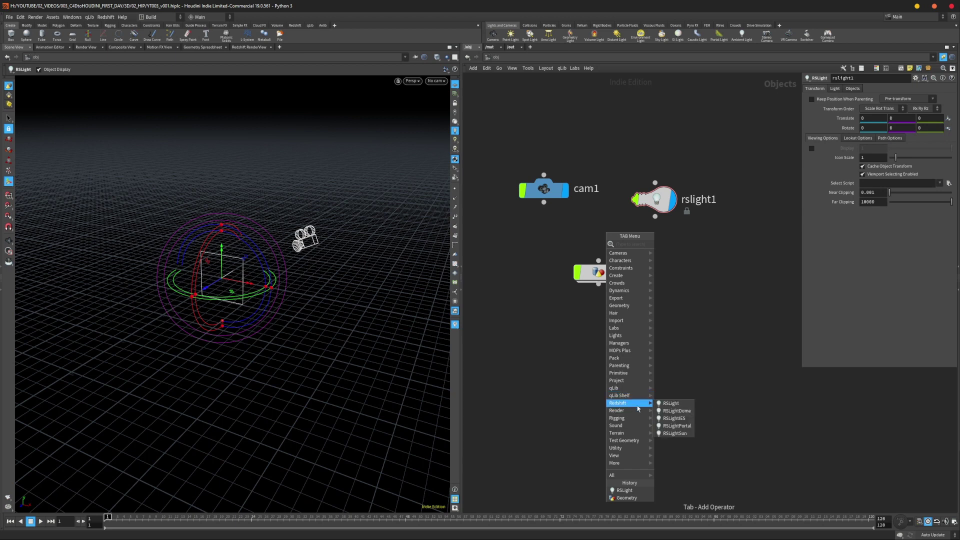
click(715, 327)
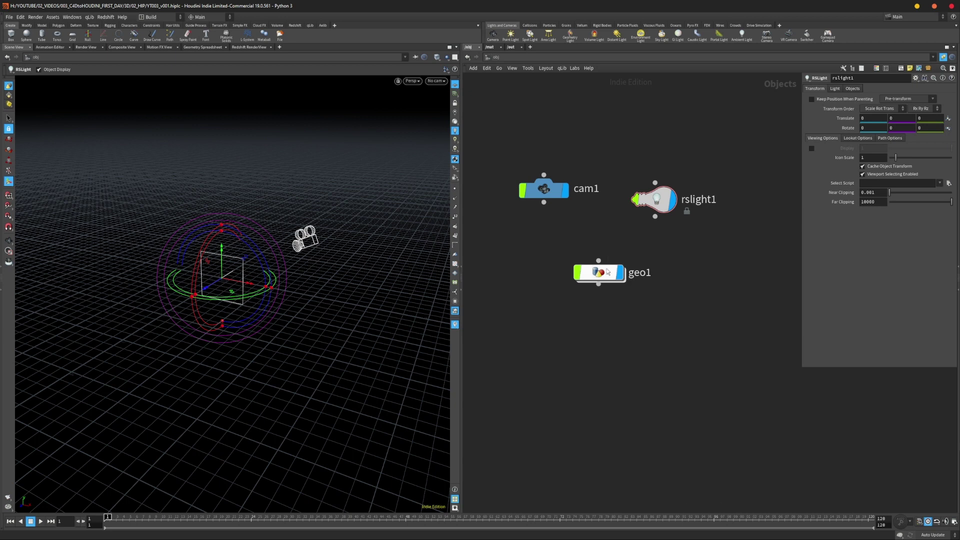
- Examine the network path and the node categories available inside the geo1 object, including Terrain
click(604, 277)
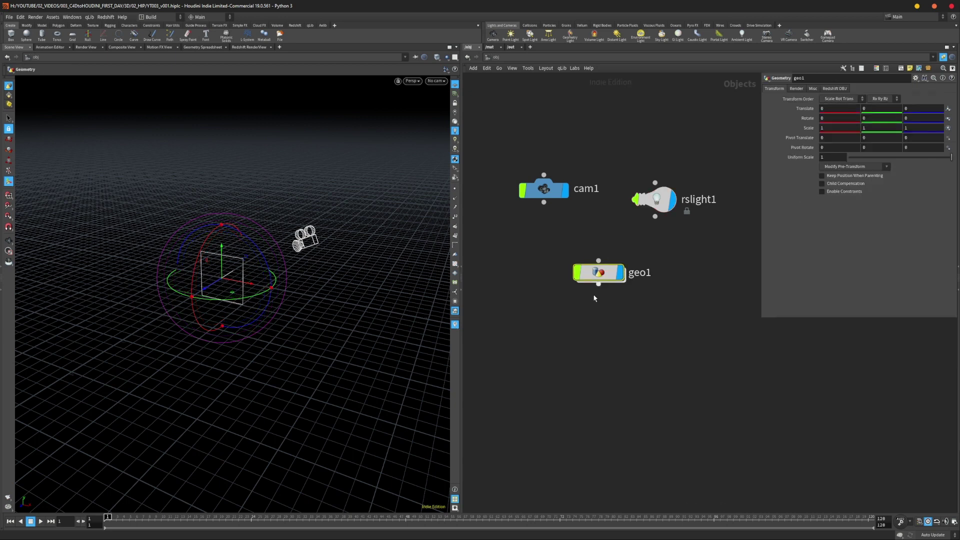
double_click(604, 274)
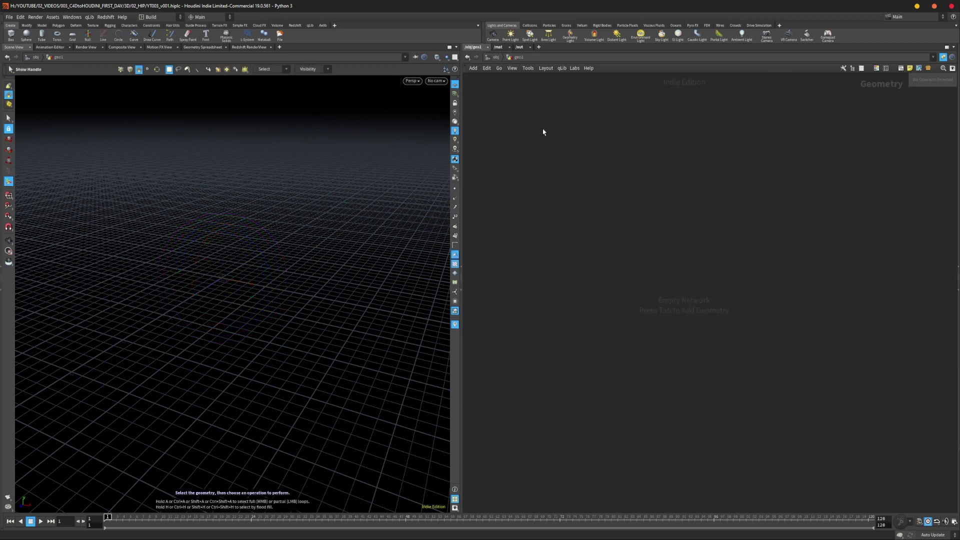
click(520, 58)
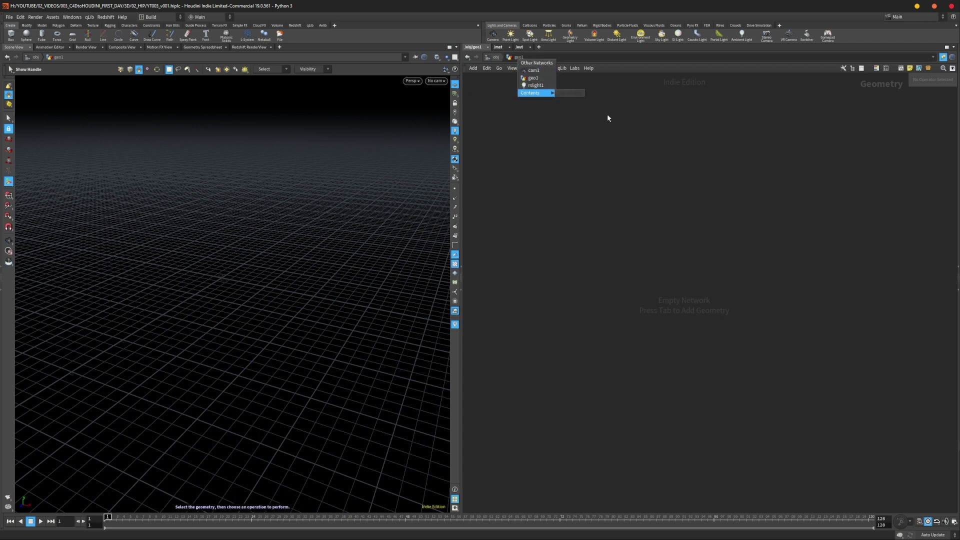
click(628, 123)
click(507, 58)
click(488, 57)
click(501, 59)
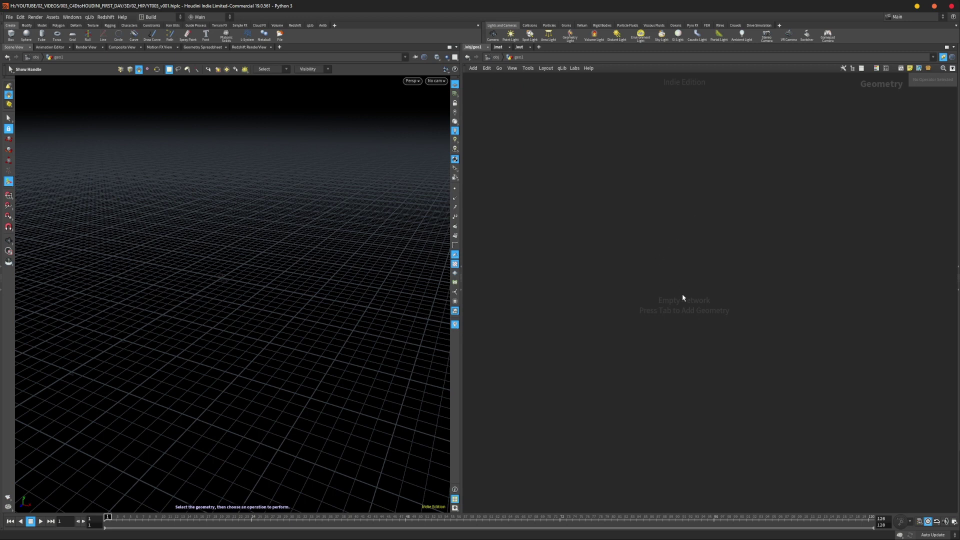
key(Tab)
mouse_move(674, 163)
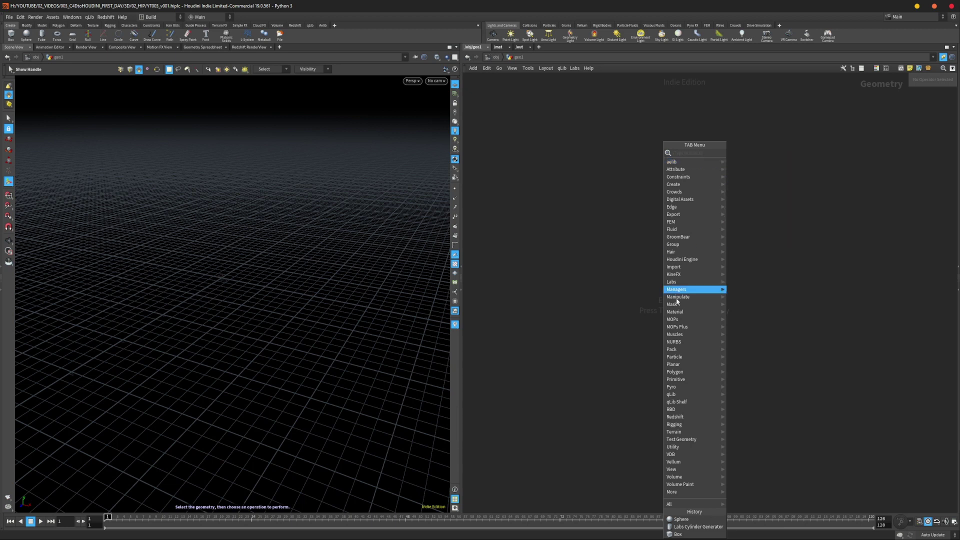
mouse_move(694, 433)
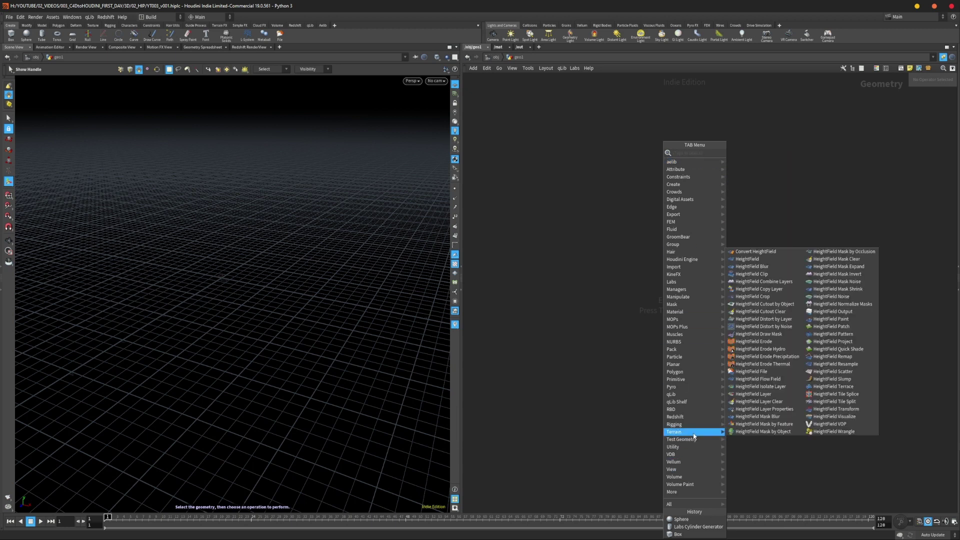
click(588, 326)
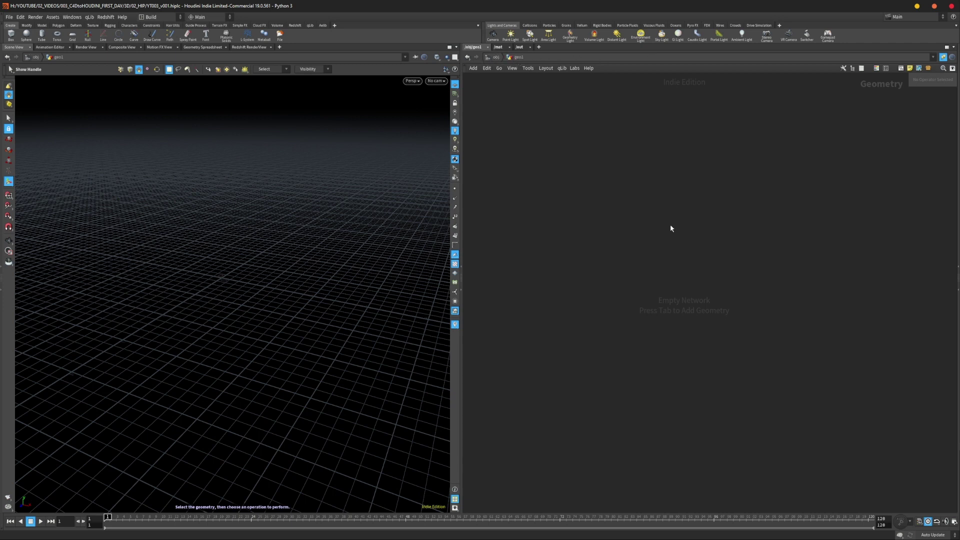
key(u)
key(p)
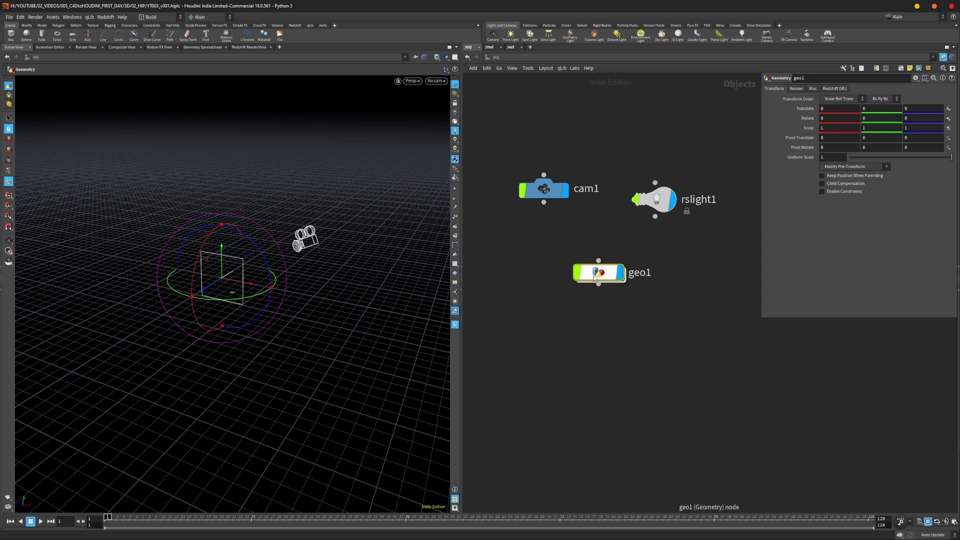
- Move the geometry node directly below the camera node and look inside its network
drag(592, 266, 536, 252)
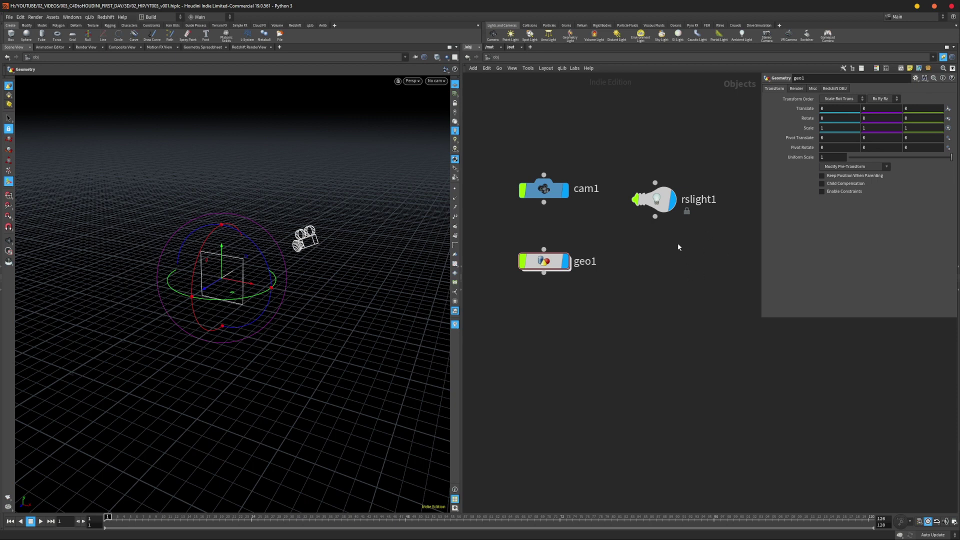
double_click(561, 266)
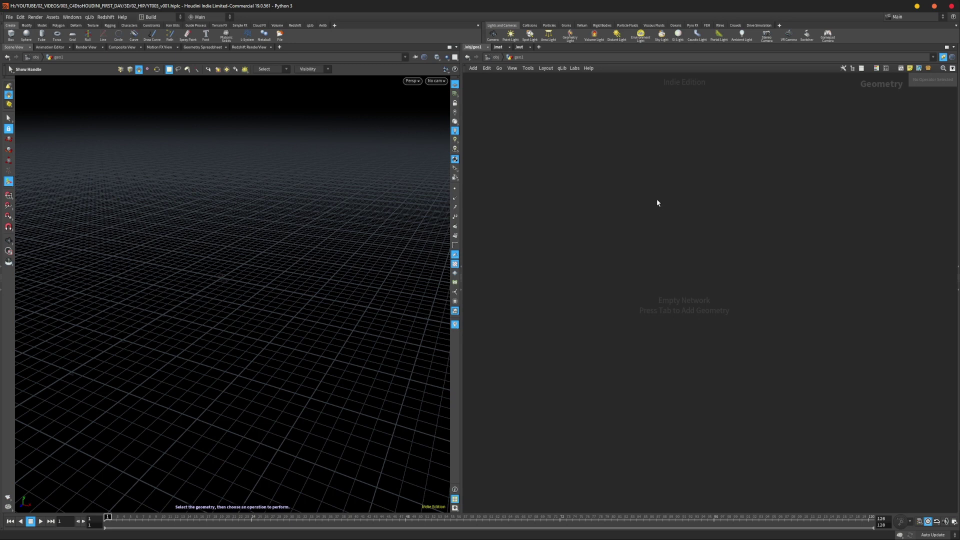
key(u)
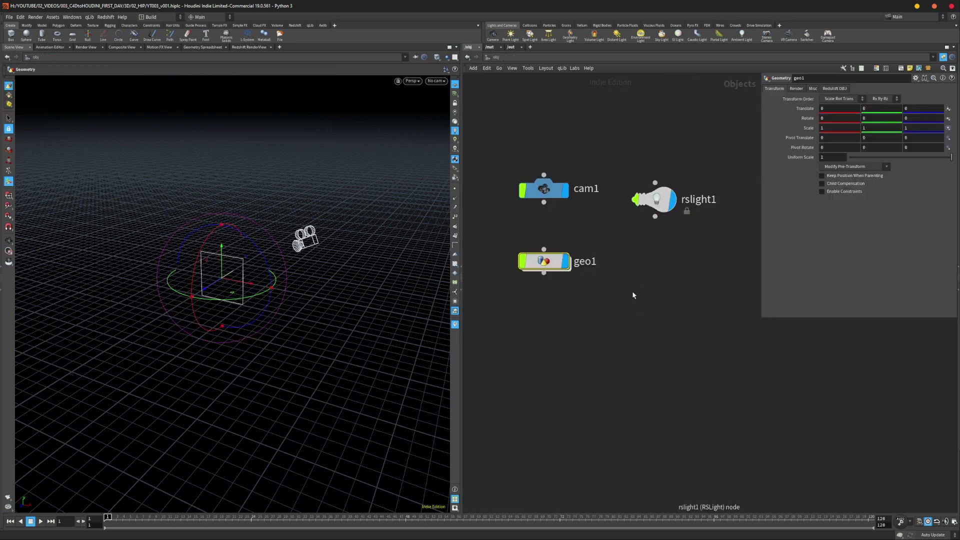
- Delete the camera and light nodes and move the geometry node toward the middle of the network
drag(502, 130, 684, 228)
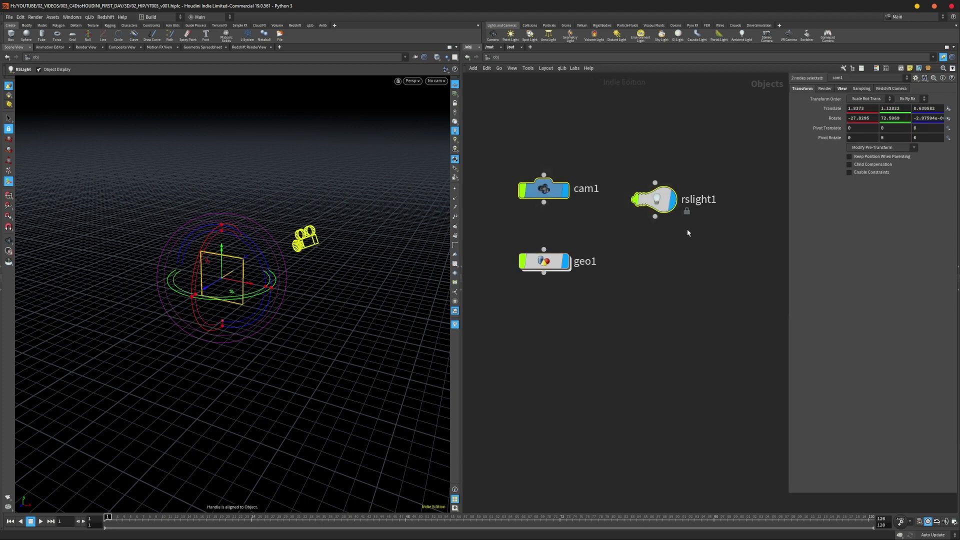
key(Delete)
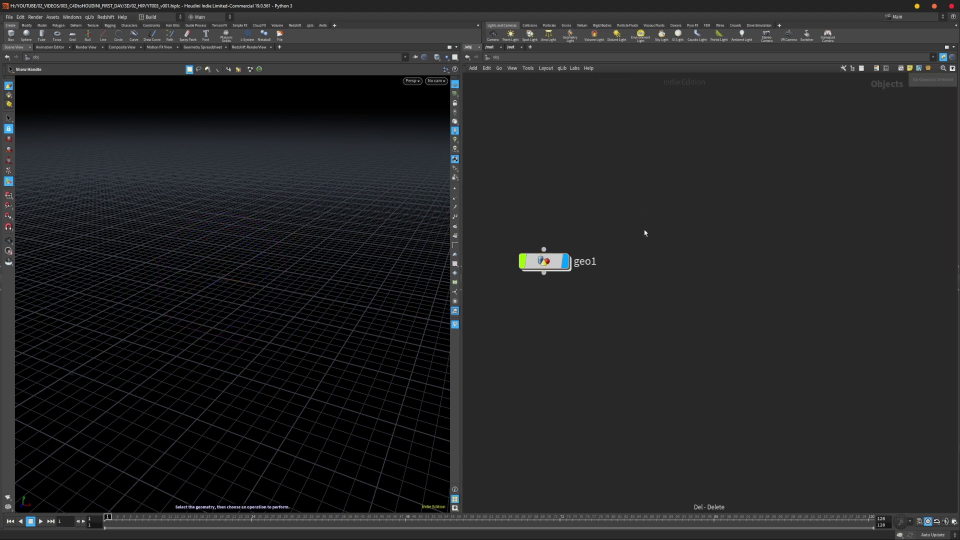
drag(544, 265, 635, 238)
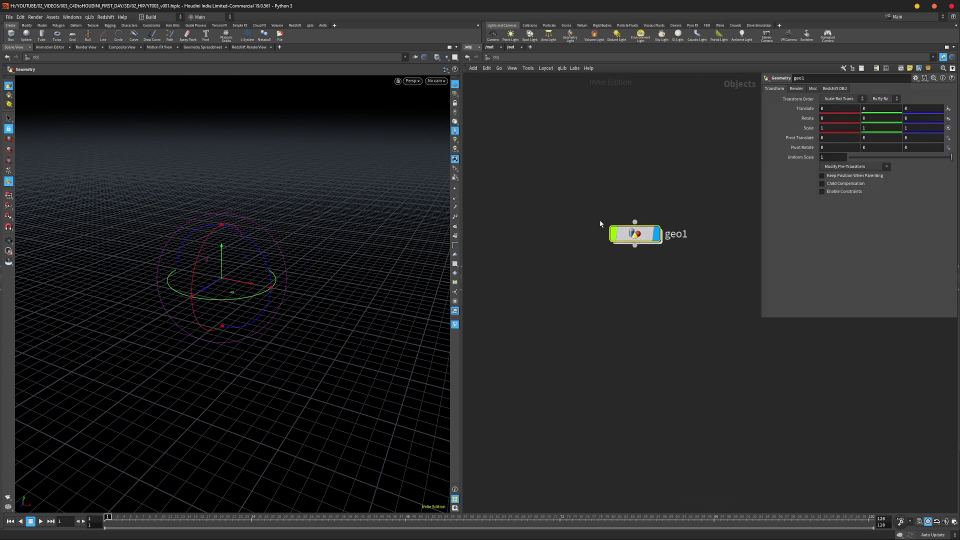
- Rename the geo1 geometry object to rbd_sim
double_click(678, 234)
drag(700, 233, 530, 224)
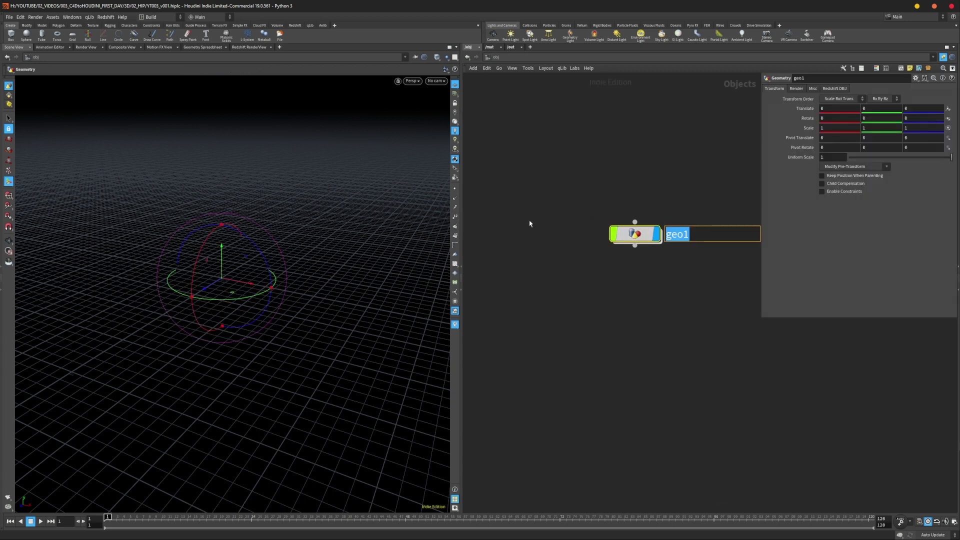
text(RBD_sim)
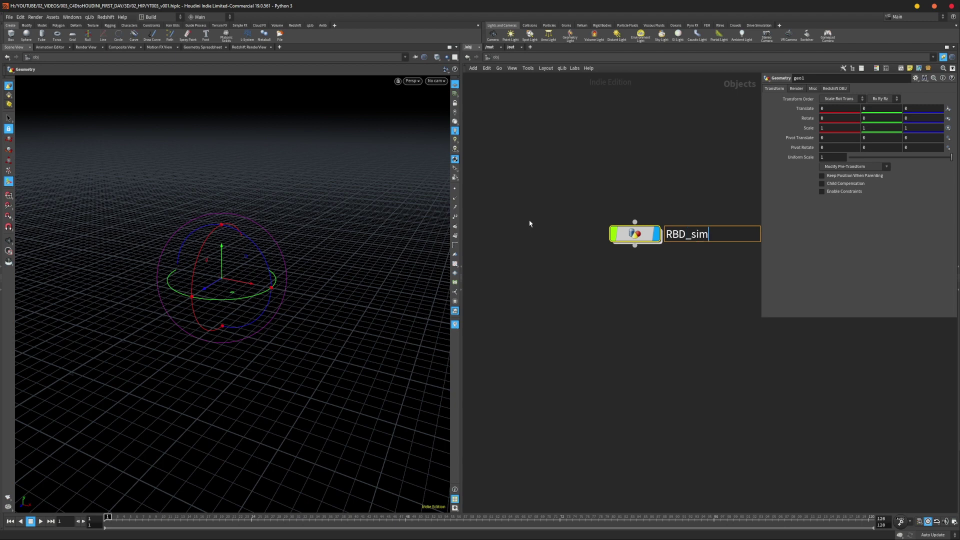
key(BackSpace)
key(BackSpace)
key(BackSpace)
key(BackSpace)
key(BackSpace)
key(BackSpace)
key(BackSpace)
text(t)
key(BackSpace)
text(rbd_sim)
key(Return)
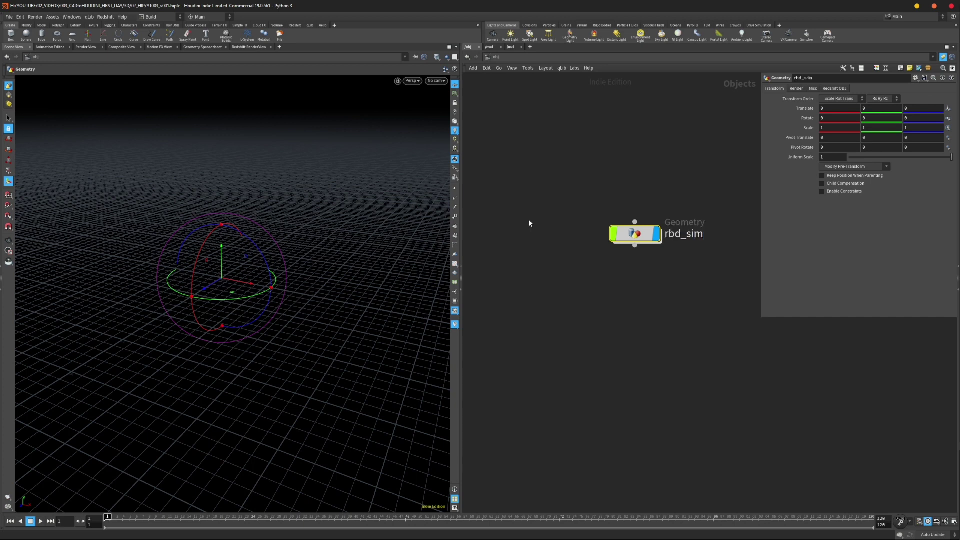
middle_drag(645, 274, 607, 299)
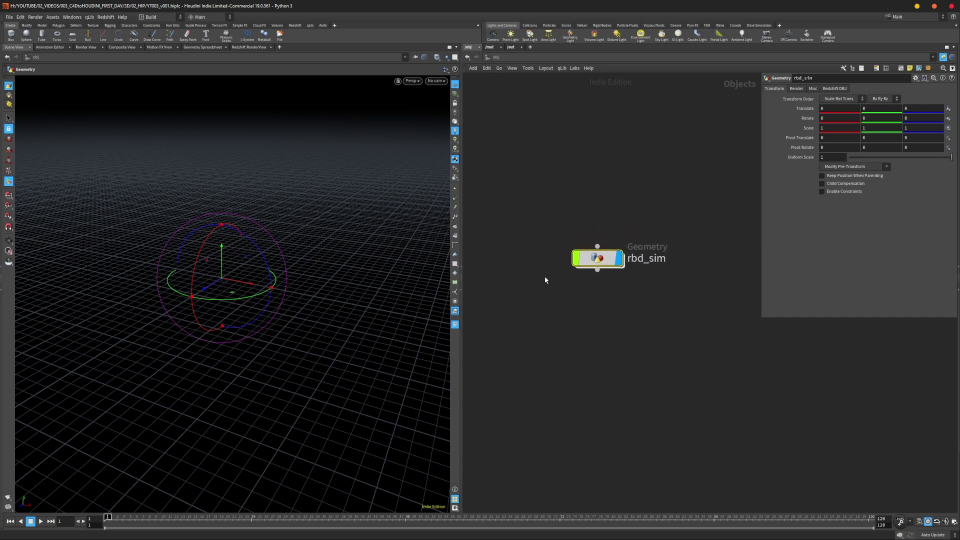
- Enter the rbd_sim object and create a Box node near the middle of its network
key(Escape)
drag(297, 315, 302, 285)
key(Return)
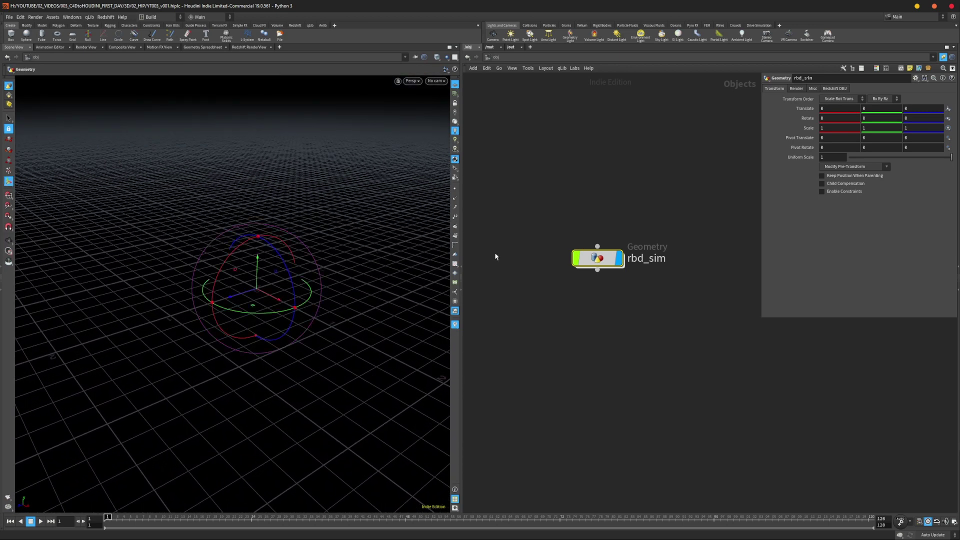
double_click(597, 259)
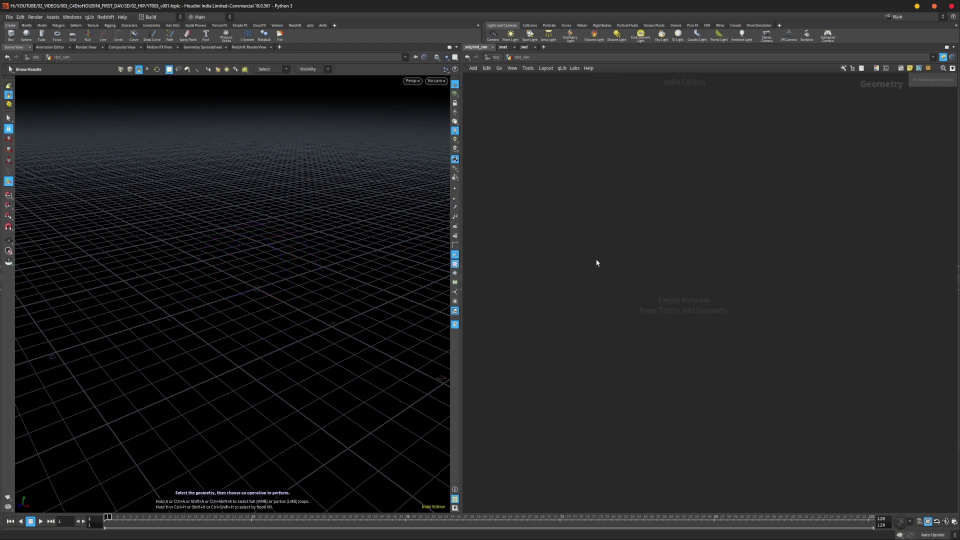
key(Tab)
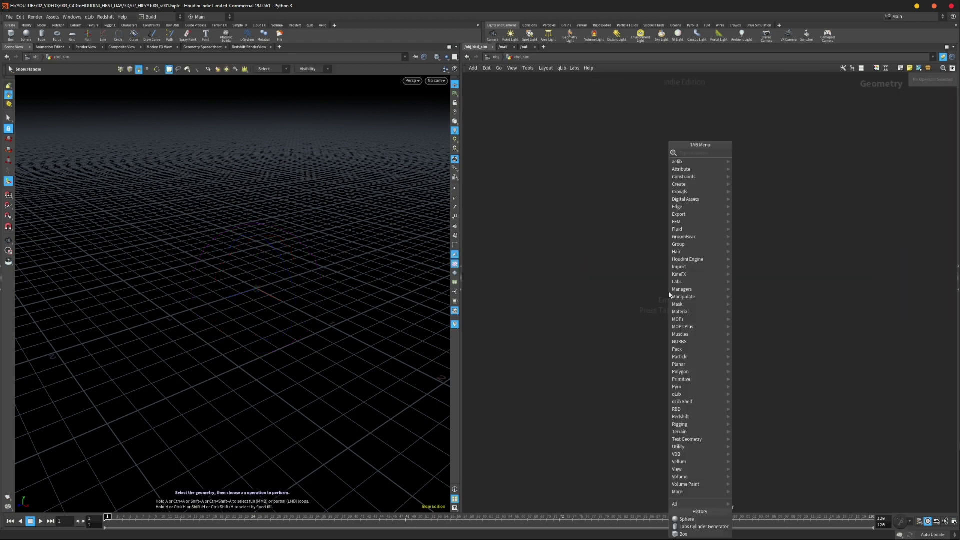
text(grid)
key(Return)
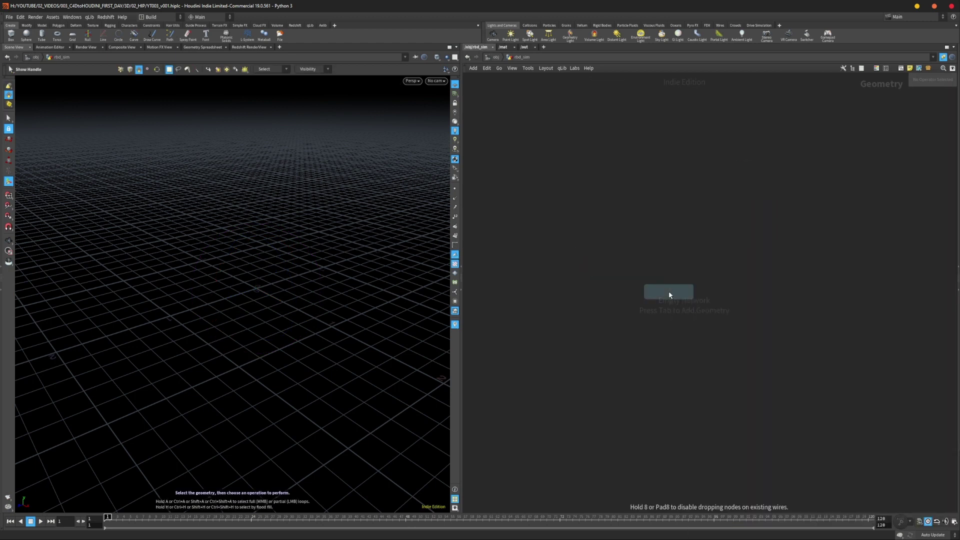
click(675, 229)
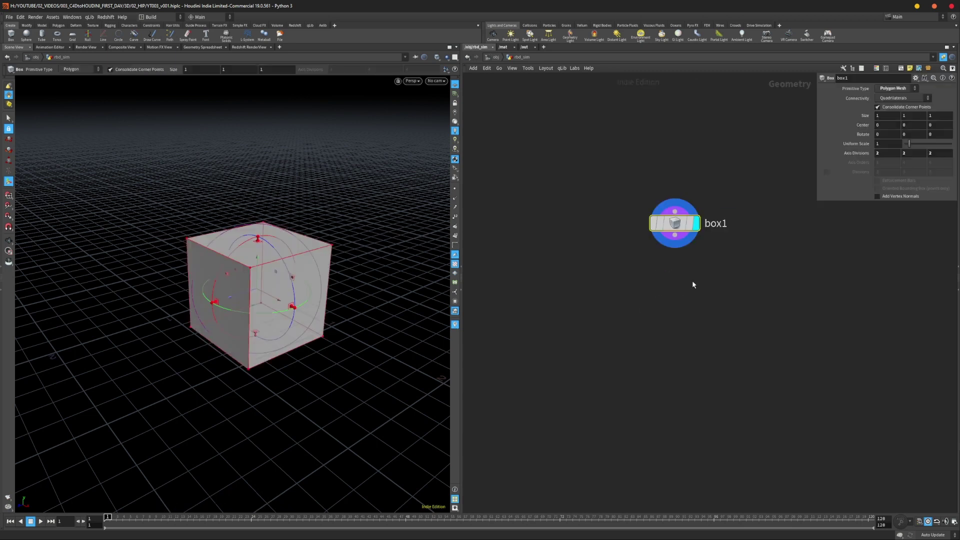
drag(680, 228, 658, 229)
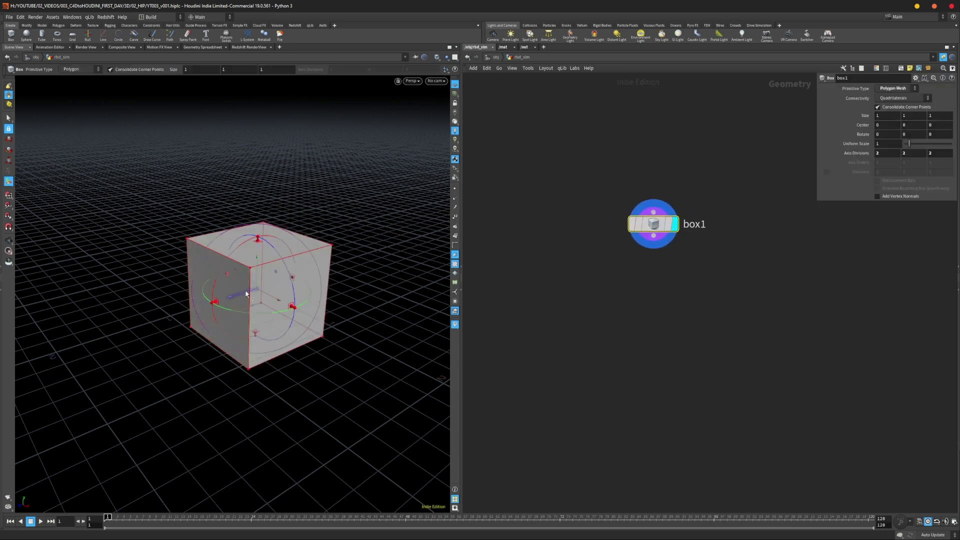
alt+drag(259, 301, 242, 288)
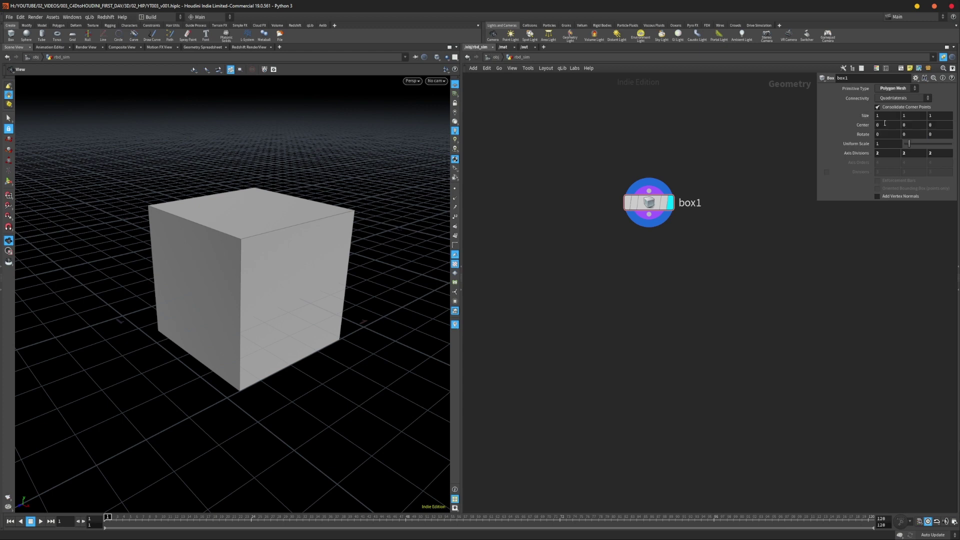
- Hide the floating parameter display in the network and show the box's parameters in a separate docked pane instead
click(649, 202)
key(p)
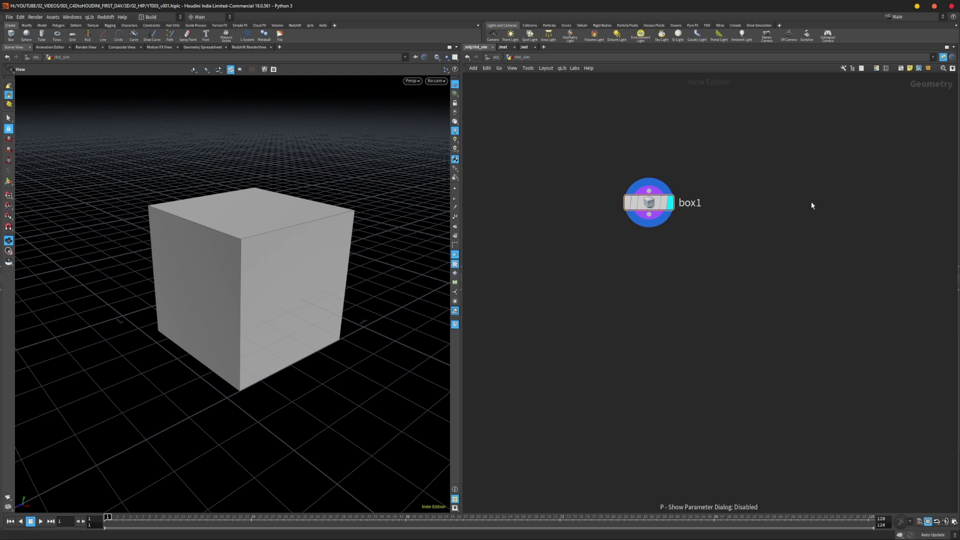
click(957, 291)
drag(850, 238, 735, 238)
mouse_move(544, 205)
mouse_down()
mouse_move(575, 216)
mouse_move(596, 211)
mouse_up()
click(946, 58)
drag(586, 152, 664, 268)
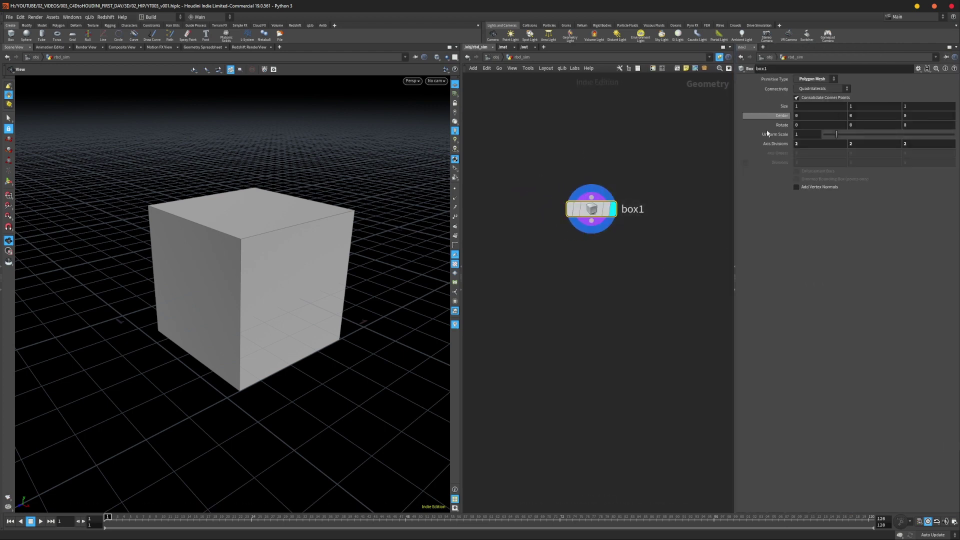
click(707, 256)
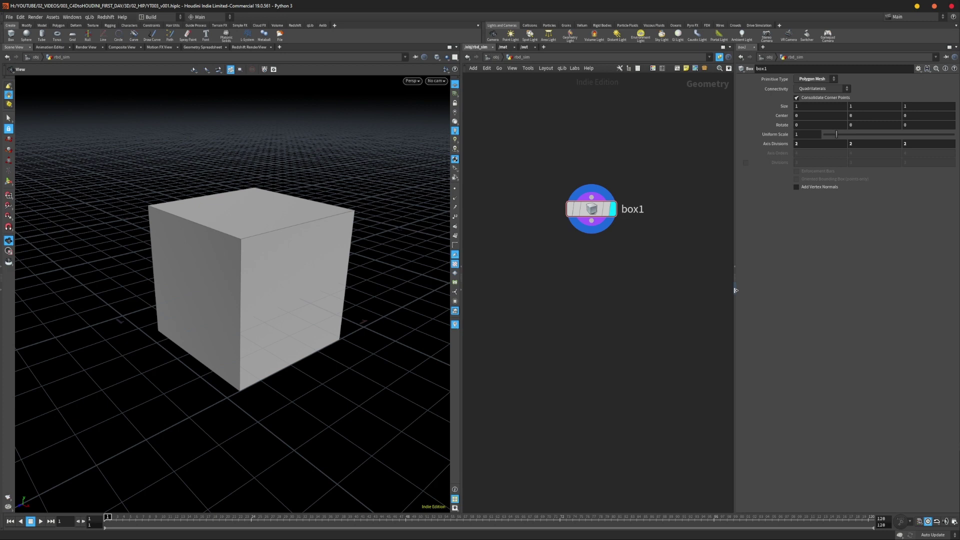
- Return to the floating parameter display inside the network view and enlarge it
click(736, 290)
key(p)
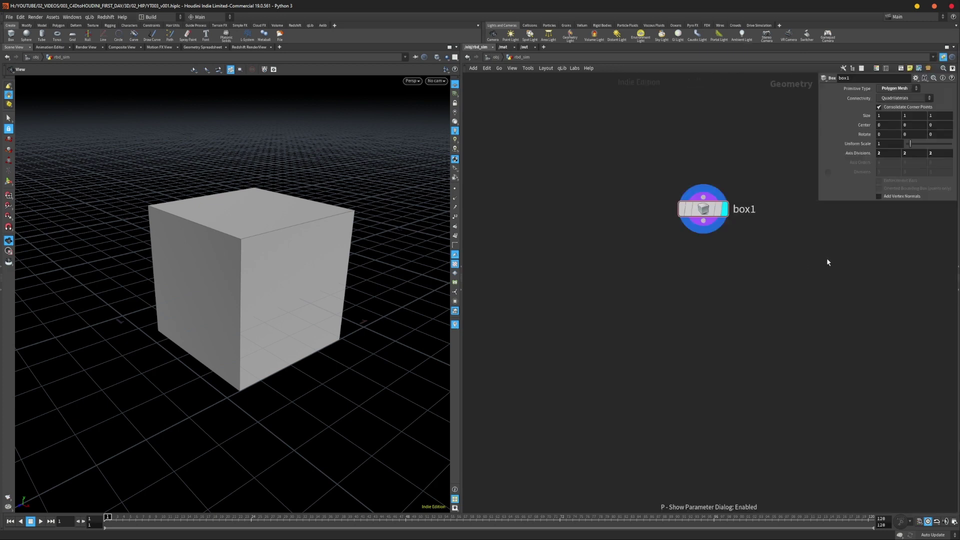
key(h)
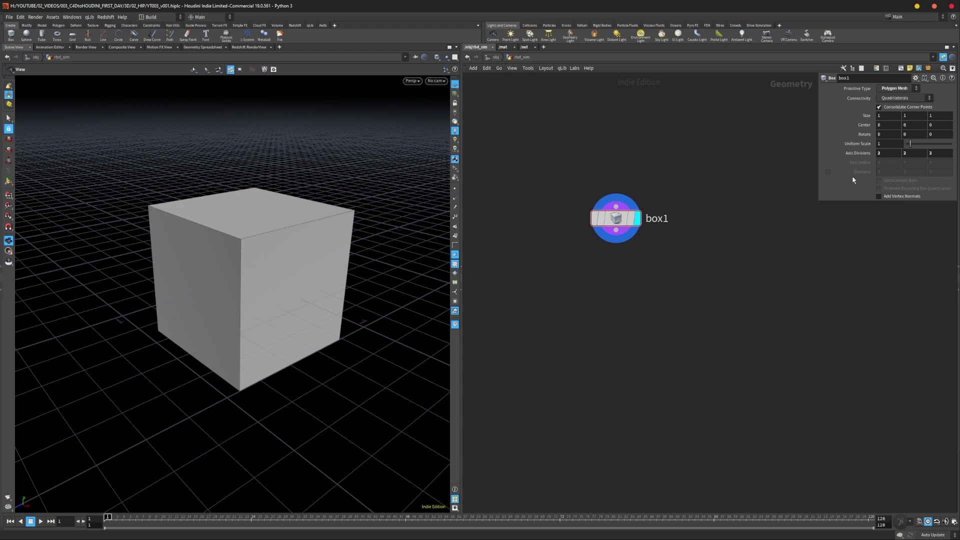
drag(819, 200, 788, 242)
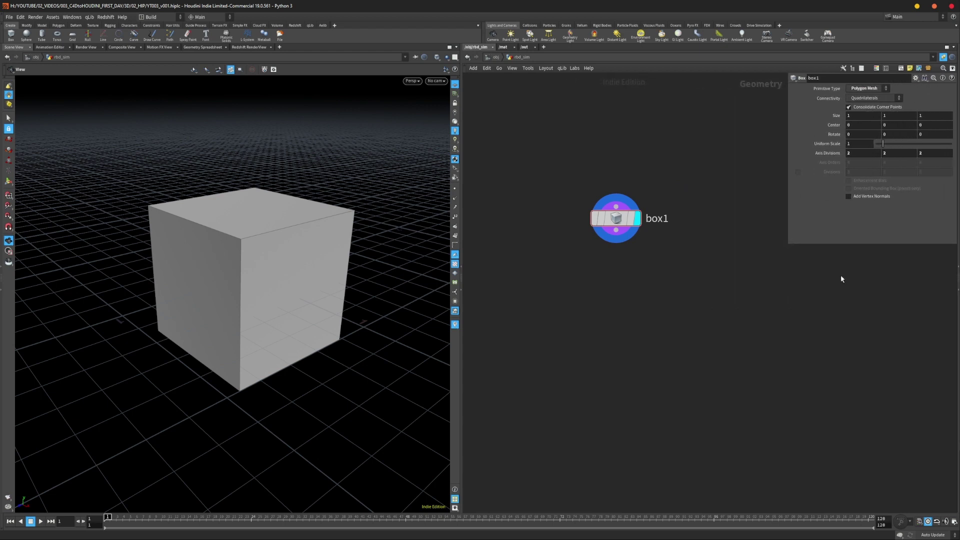
drag(608, 194, 656, 295)
middle_drag(643, 260, 654, 224)
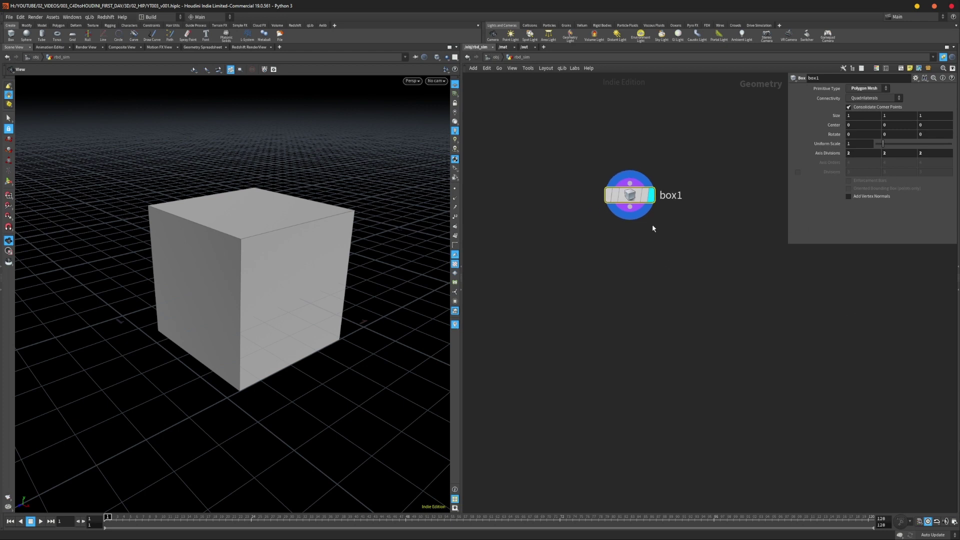
- Tumble, pan and dolly the 3D view to examine the box from different angles and distances
drag(356, 271, 343, 269)
right_drag(343, 269, 266, 285)
middle_drag(266, 285, 242, 317)
right_drag(242, 317, 234, 313)
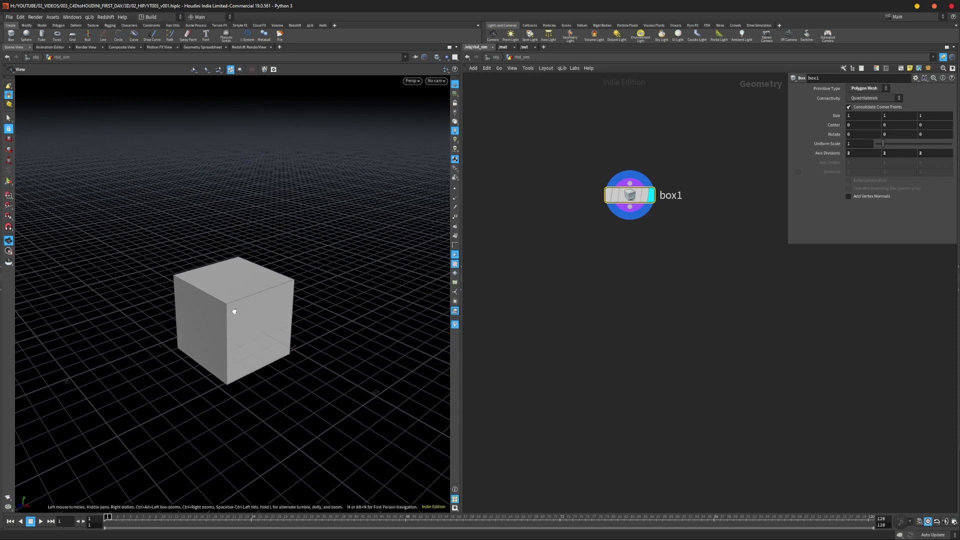
middle_drag(233, 313, 253, 319)
right_drag(293, 271, 272, 280)
middle_drag(272, 280, 265, 231)
mouse_move(230, 306)
mouse_down()
mouse_move(232, 293)
mouse_move(227, 304)
mouse_up()
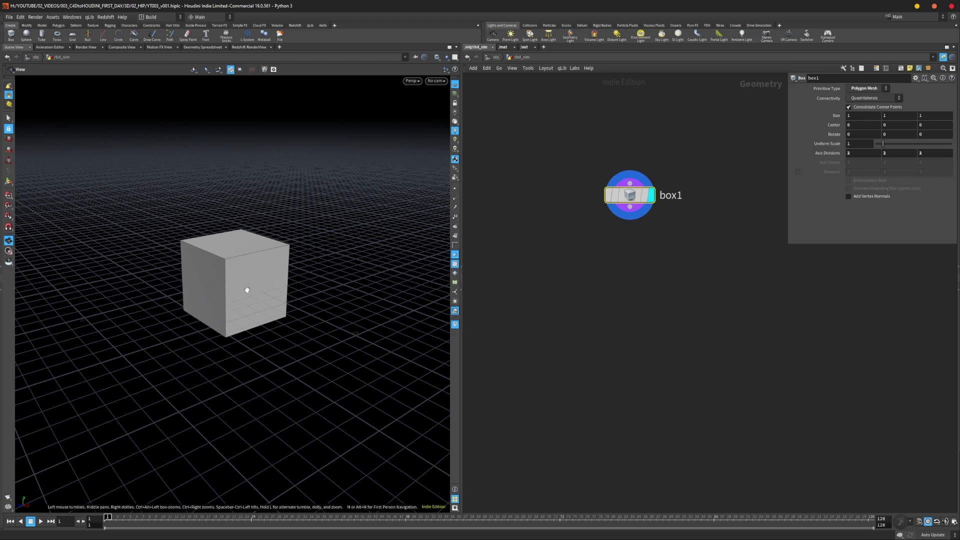
right_drag(230, 303, 262, 285)
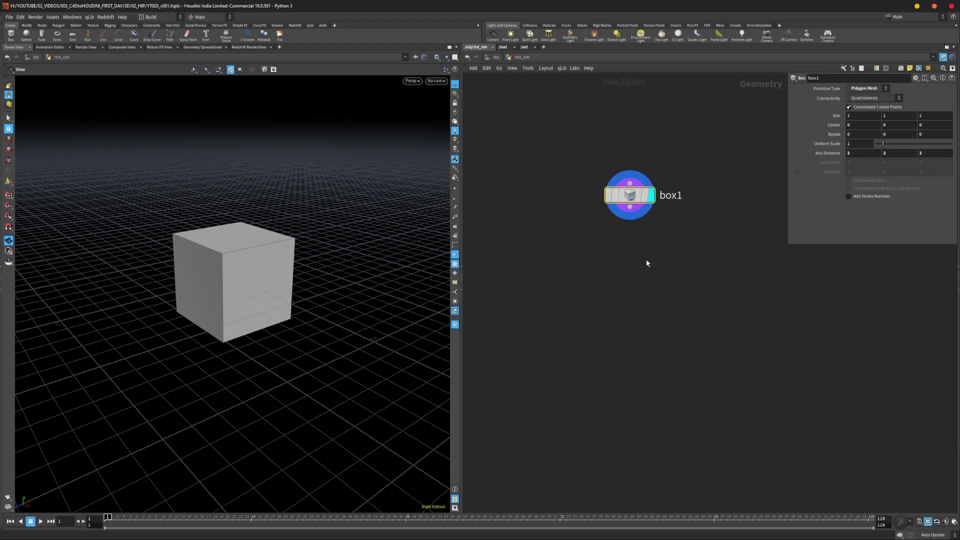
- Append a Match Size node below the box node
drag(632, 197, 633, 194)
key(Tab)
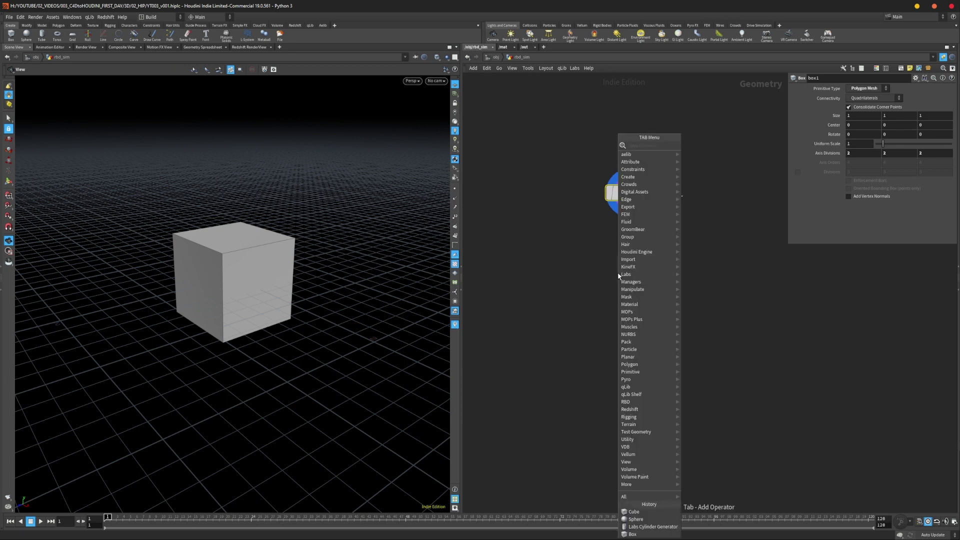
key(Escape)
middle_drag(642, 227, 647, 200)
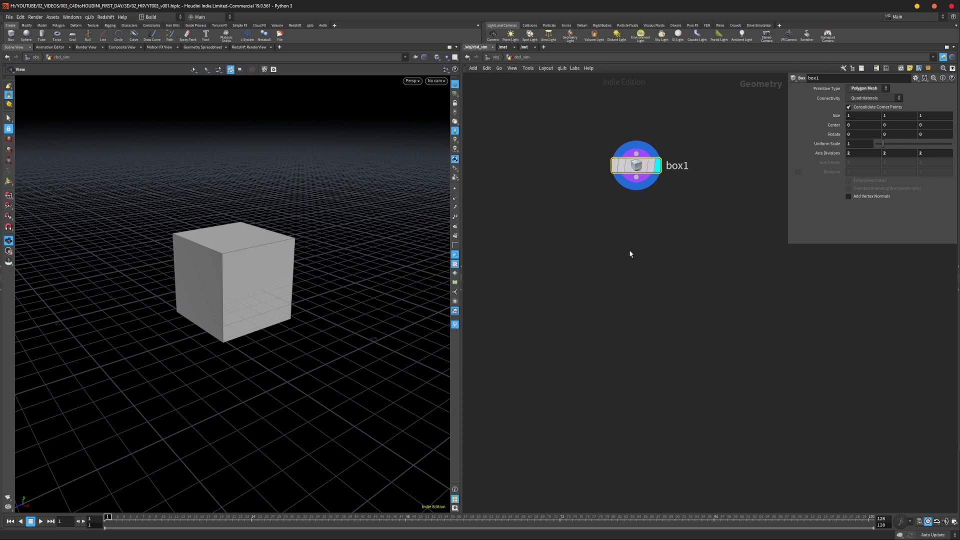
key(Tab)
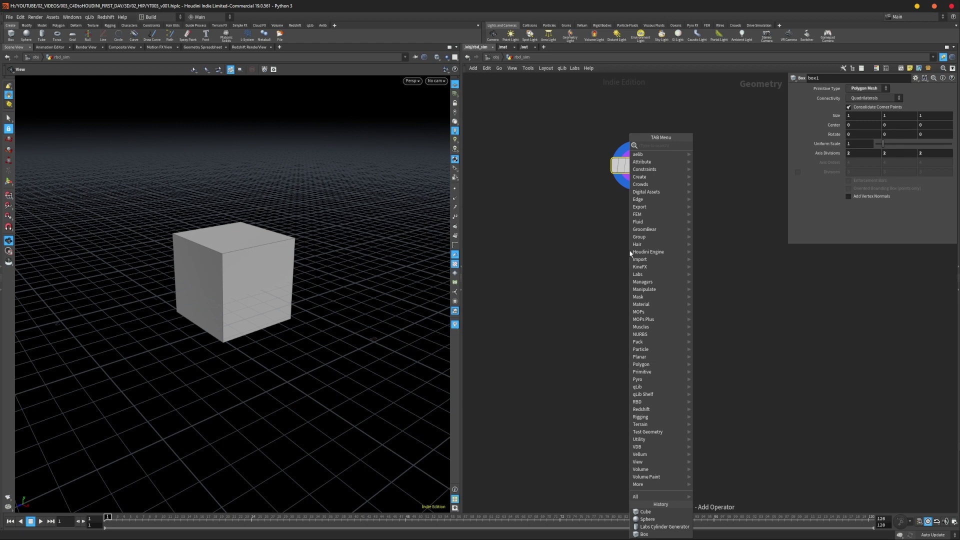
text(match)
key(Down)
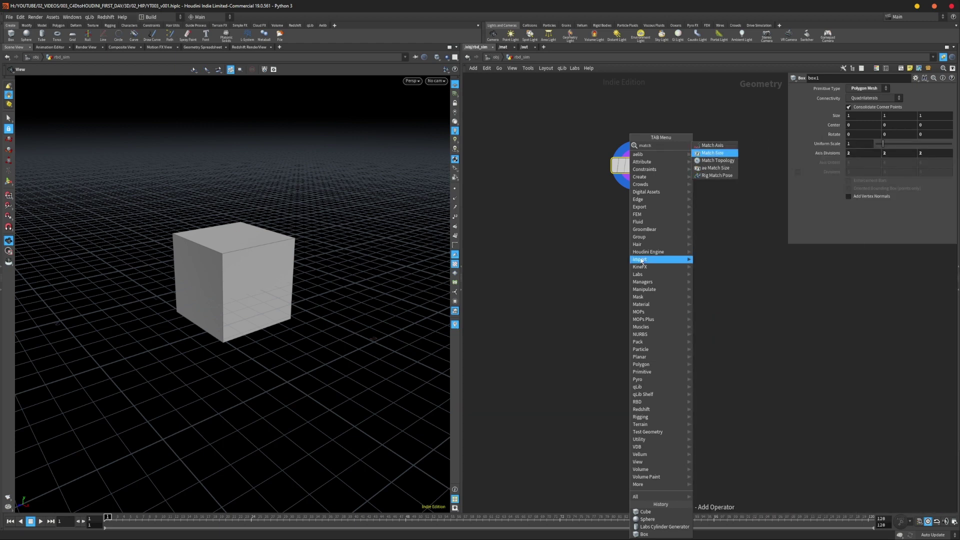
click(715, 153)
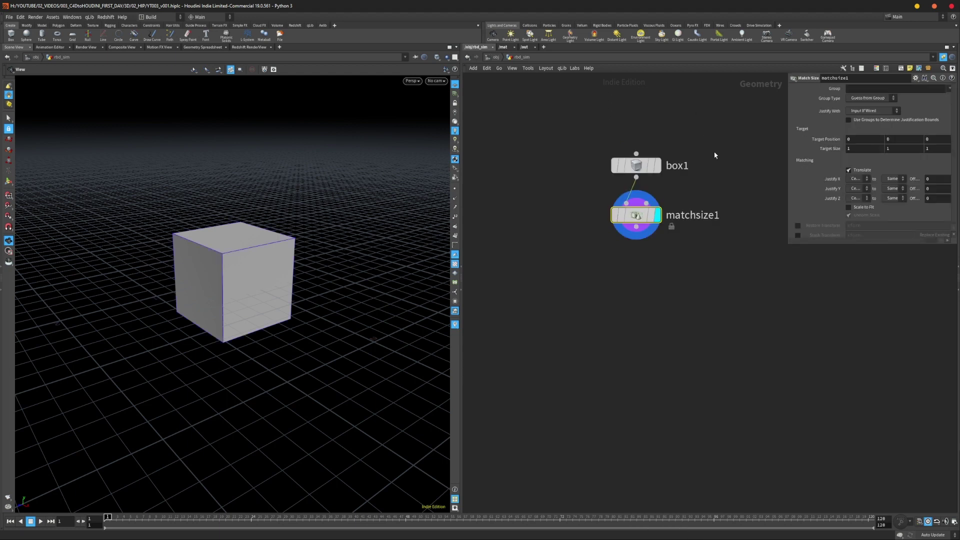
drag(639, 169, 639, 164)
middle_drag(688, 300, 625, 327)
scroll(623, 325, up, 2)
middle_drag(605, 283, 632, 296)
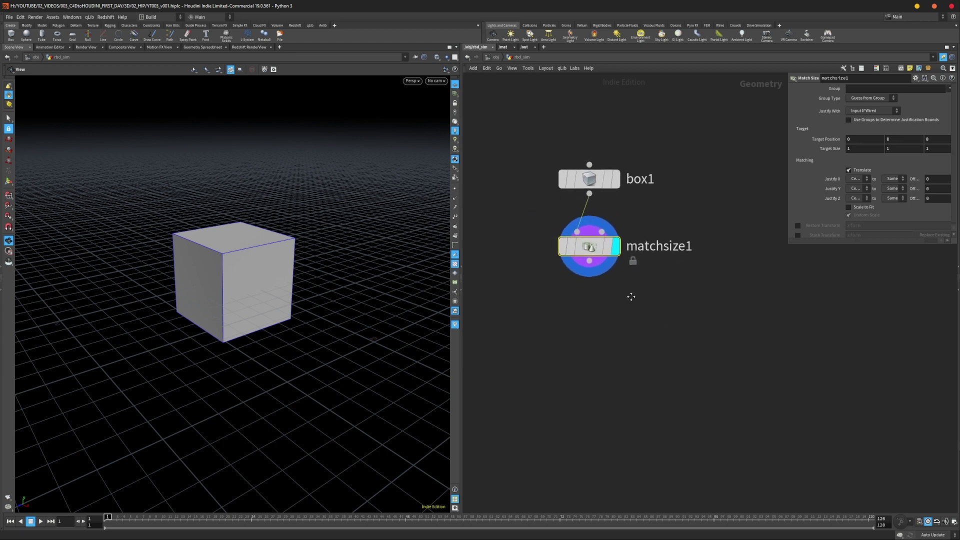
- Delete the Match Size node from the network
middle_drag(643, 235, 655, 225)
middle_drag(635, 324, 639, 319)
right_drag(640, 318, 643, 305)
key(Delete)
- Select the box node, connect a new Match Size node directly below it, and display that node's output
drag(677, 242, 581, 163)
key(Tab)
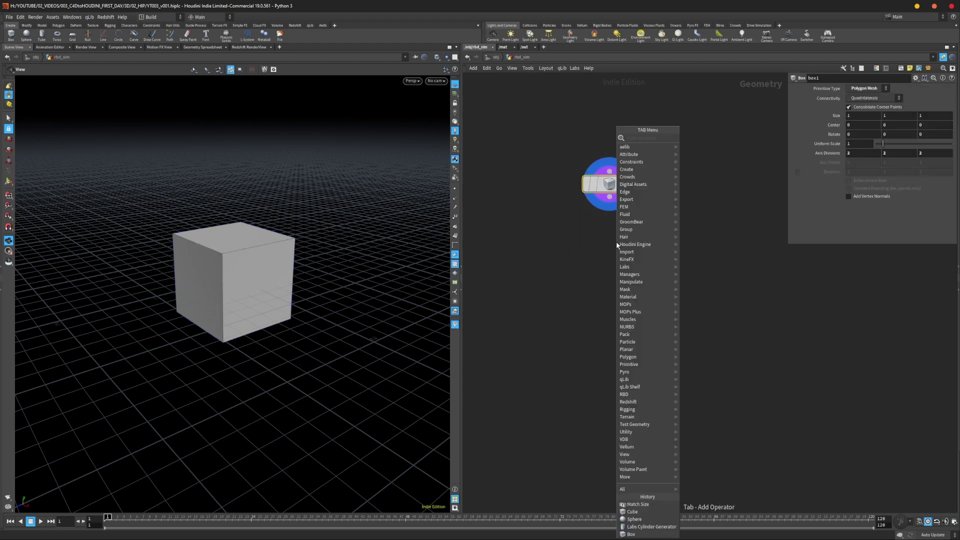
text(match)
key(Down)
key(Return)
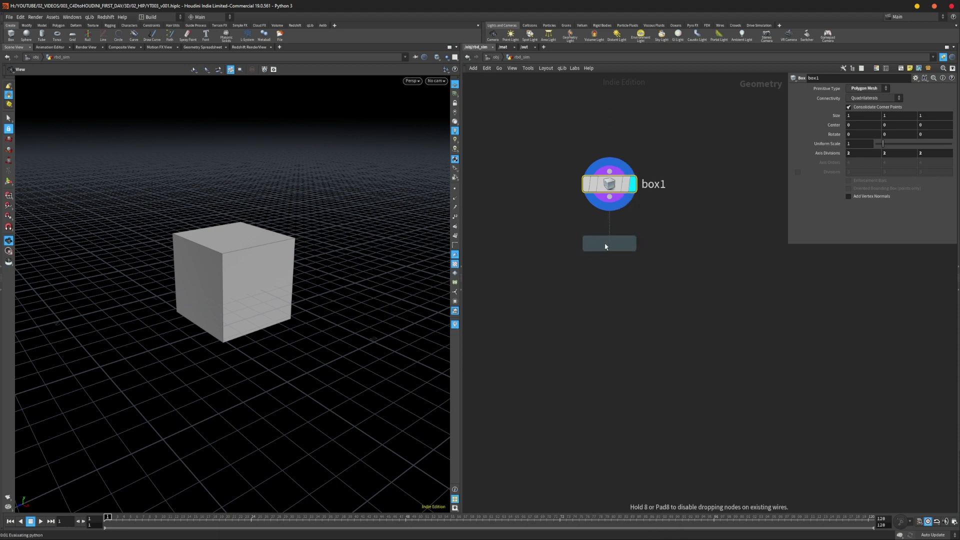
click(606, 247)
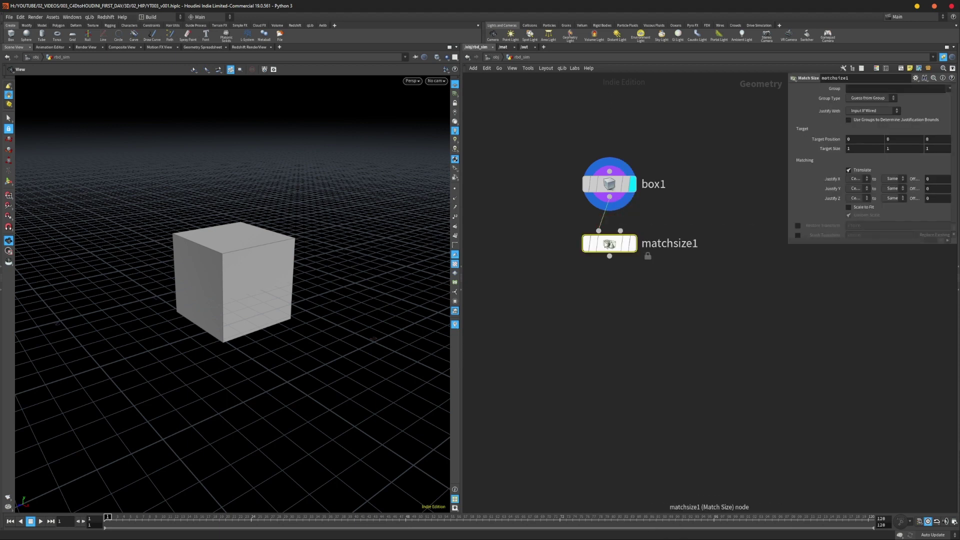
click(622, 245)
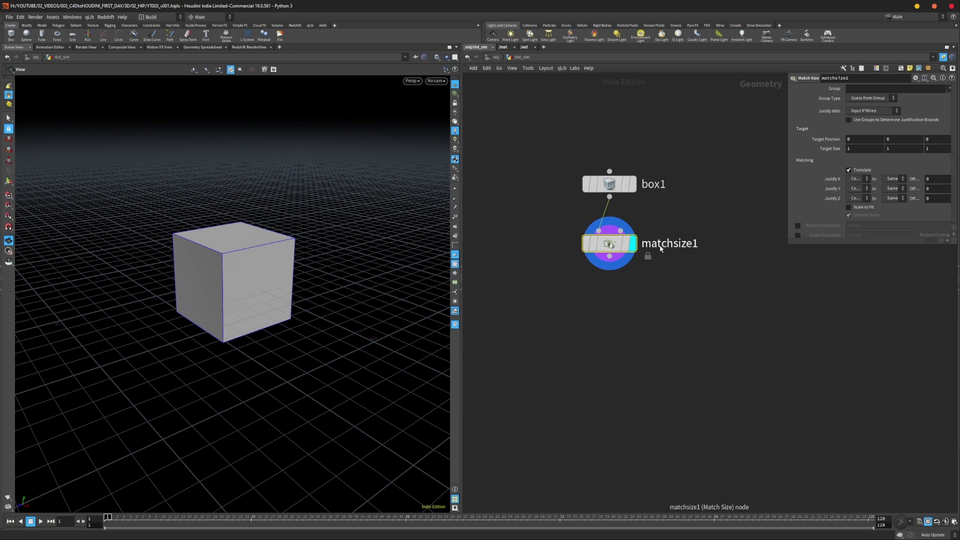
- Space the box and Match Size nodes further apart vertically, and switch the display to the box and back to Match Size
drag(610, 244, 610, 253)
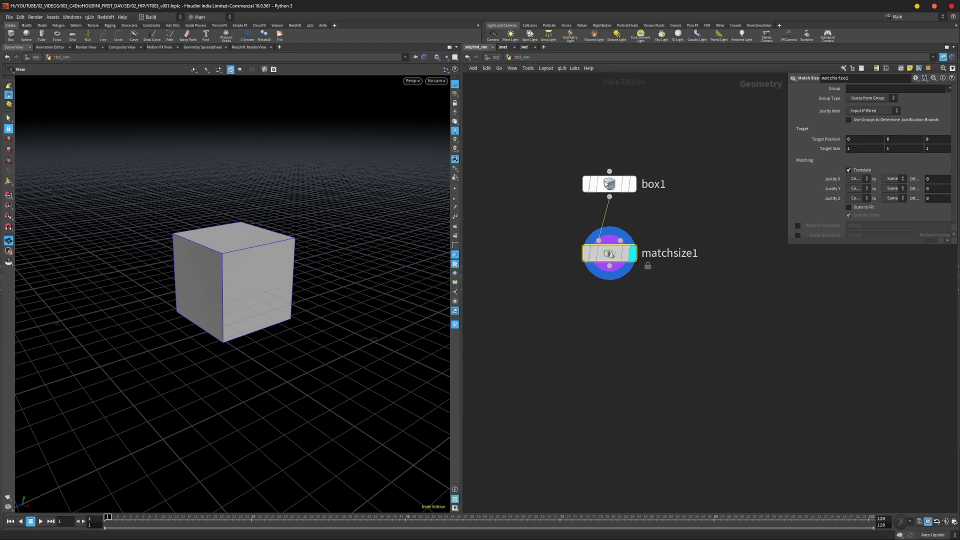
click(632, 185)
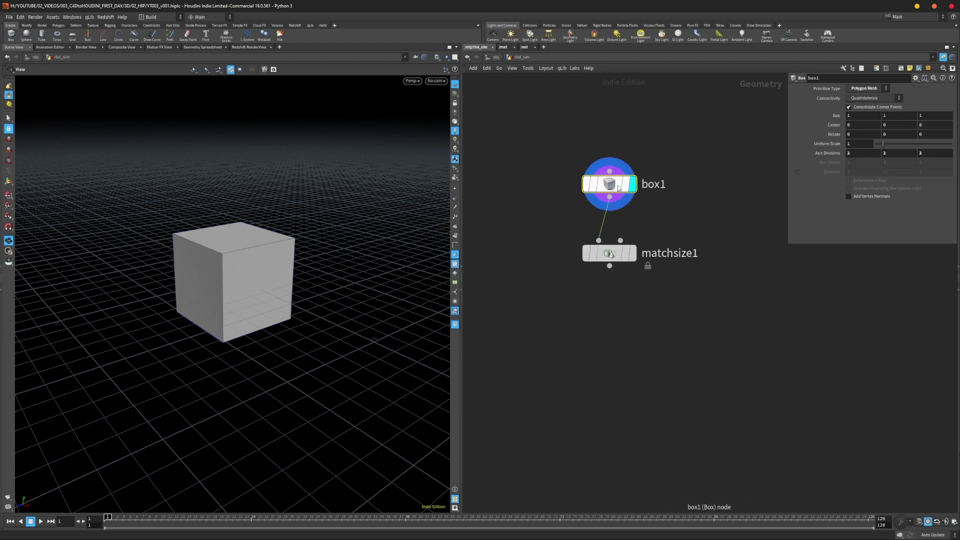
drag(619, 188, 618, 182)
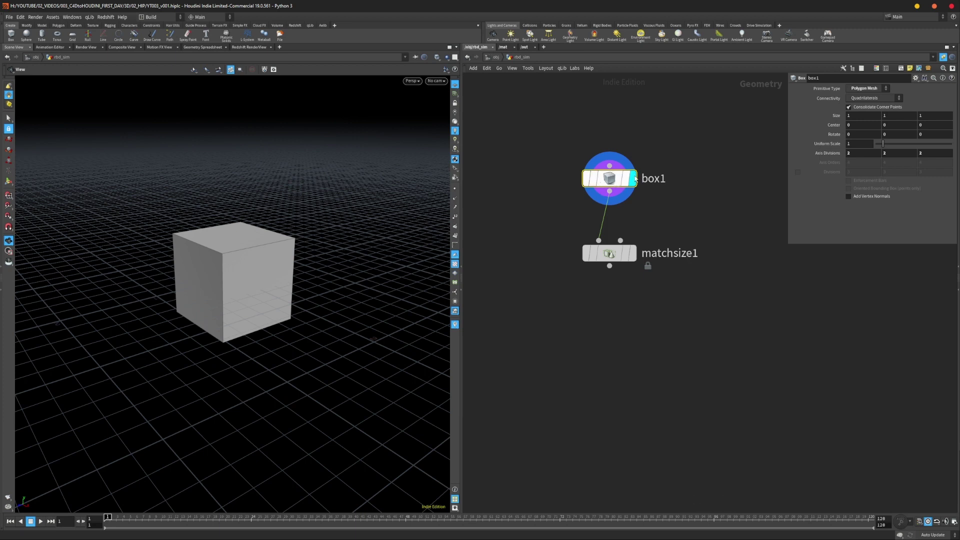
click(634, 254)
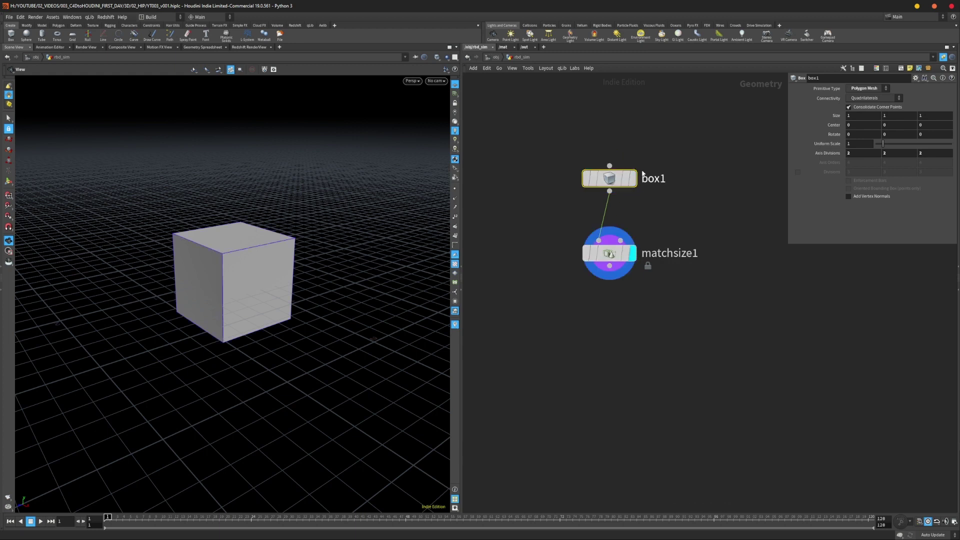
- Switch the display back and forth between the box and Match Size nodes to compare their outputs
click(634, 178)
click(634, 252)
click(634, 178)
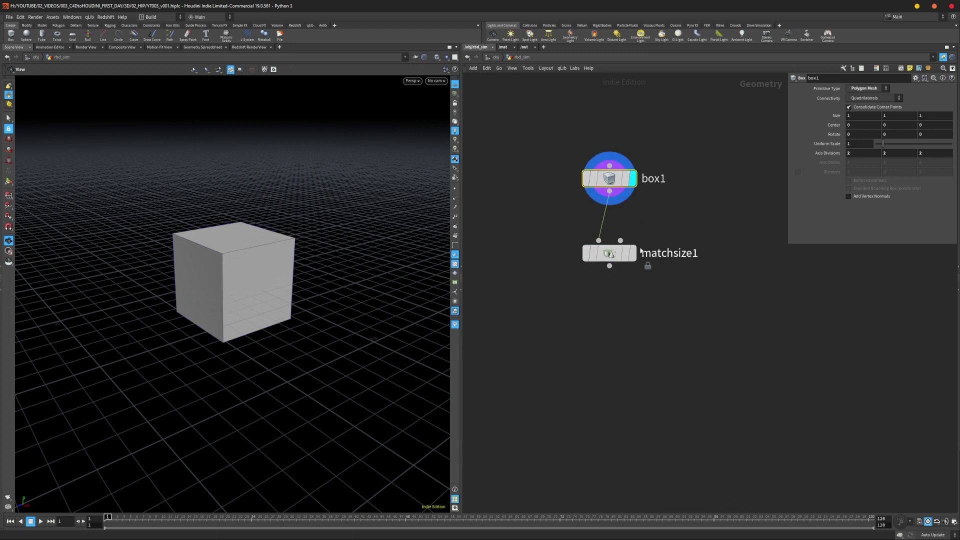
click(633, 252)
- Replace the Match Size node with a Sphere node placed below the box node, and display the sphere
click(600, 258)
key(Delete)
key(Tab)
text(sp)
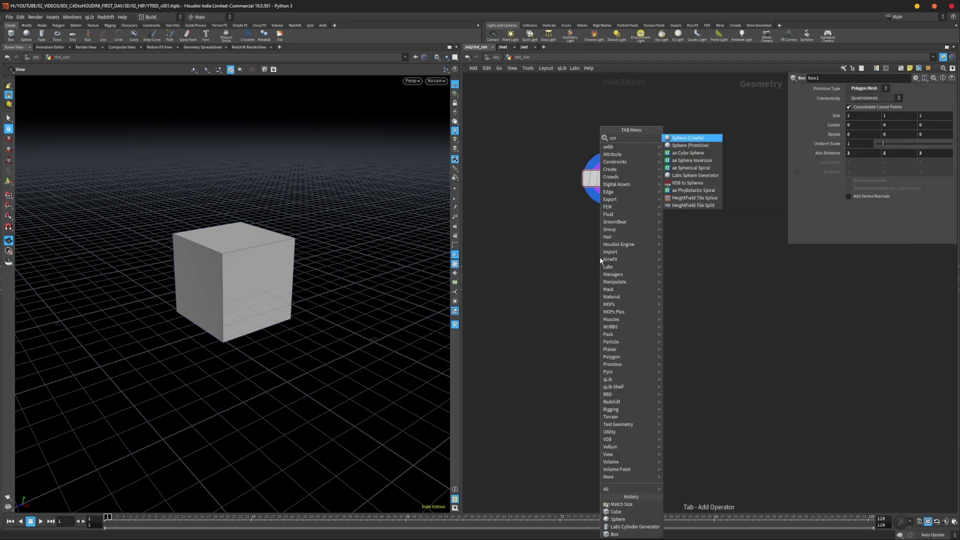
key(Return)
click(599, 259)
drag(601, 260, 610, 255)
click(625, 254)
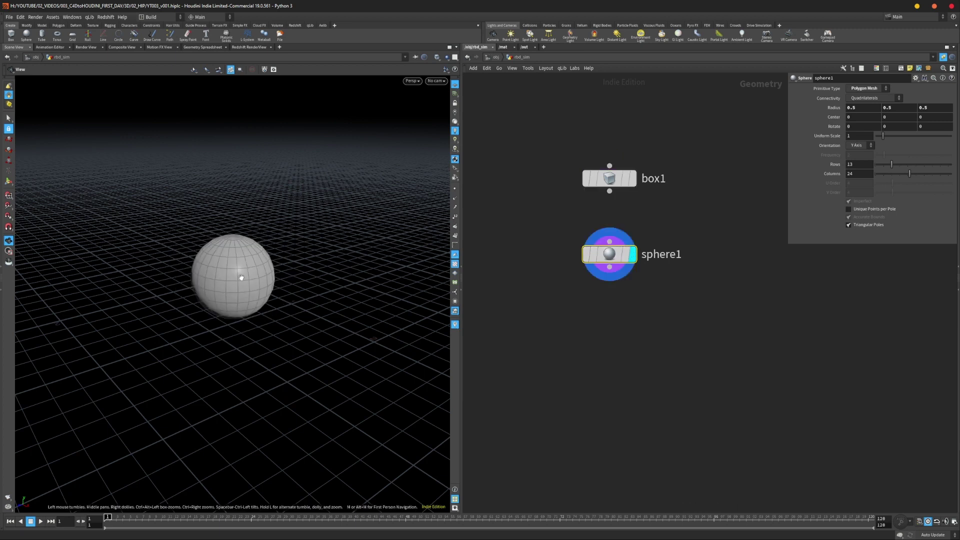
- Switch the display to the box node and back to the sphere node
key(r)
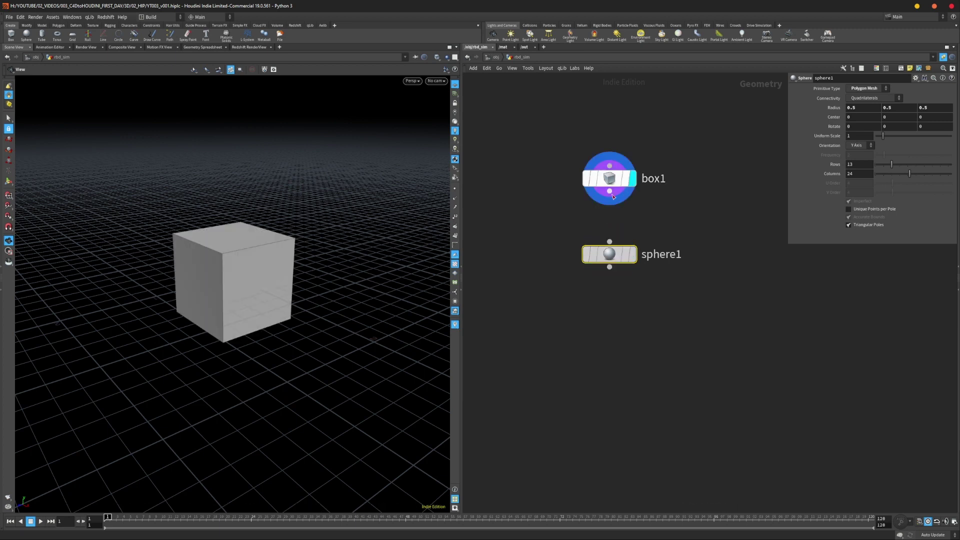
click(609, 178)
click(605, 256)
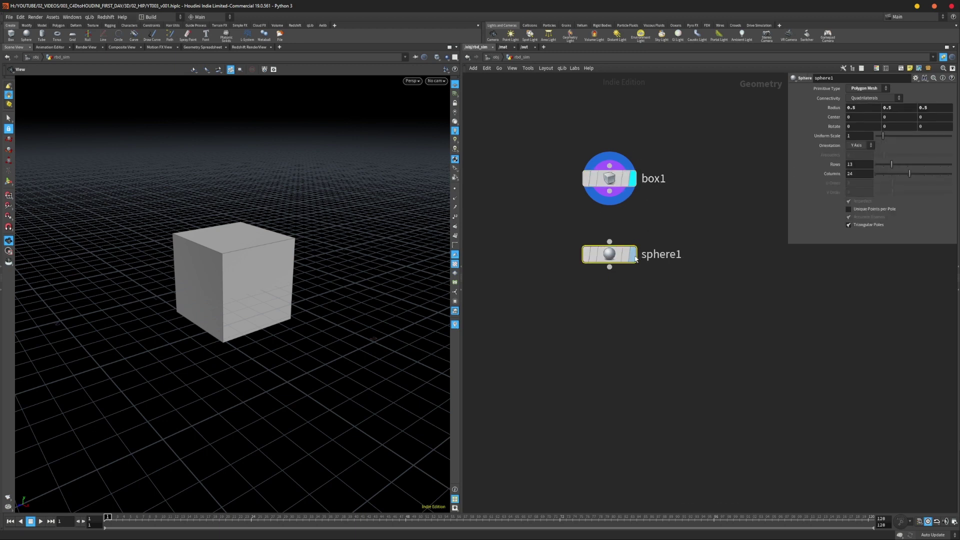
key(r)
- Arrange the sphere node beside the box node with some space between them, and display the box
drag(609, 259, 713, 183)
middle_drag(683, 291, 628, 287)
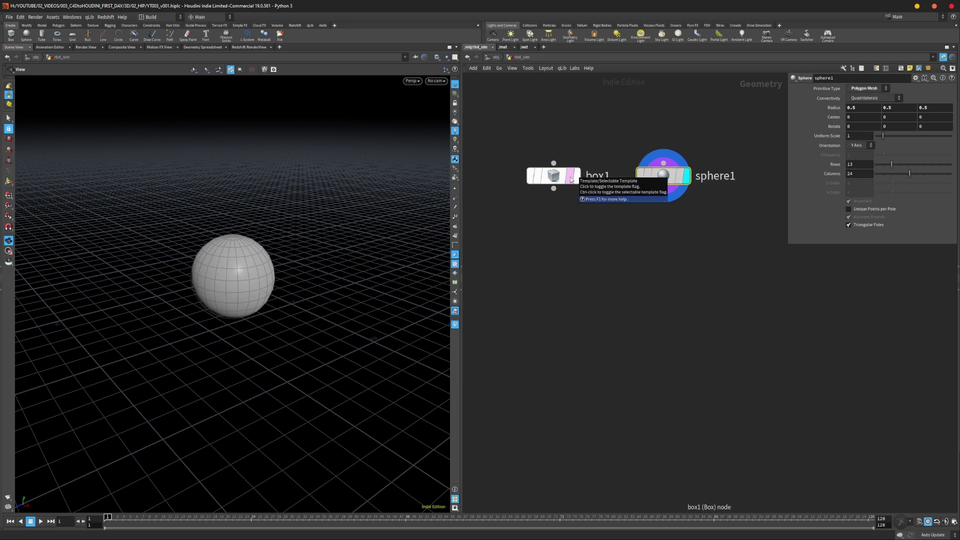
click(597, 176)
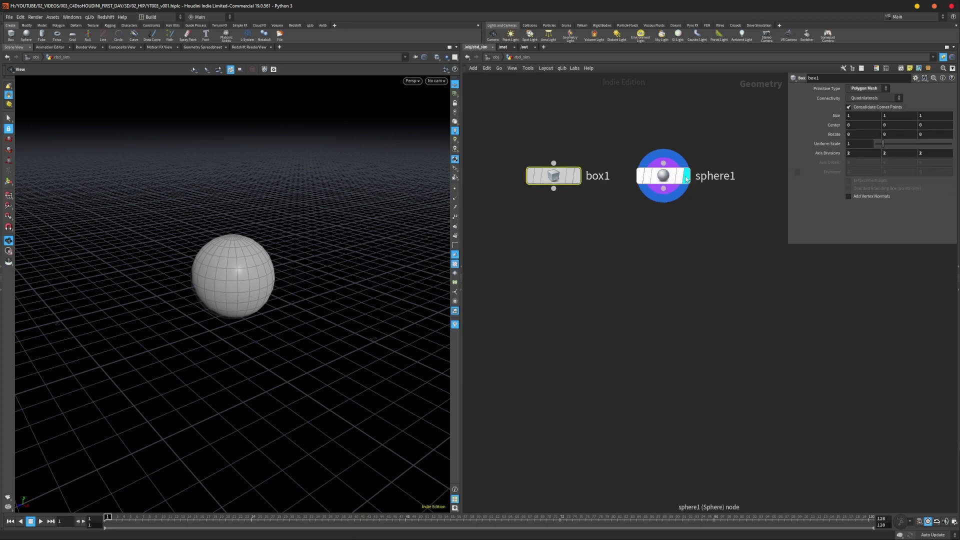
drag(664, 178, 658, 178)
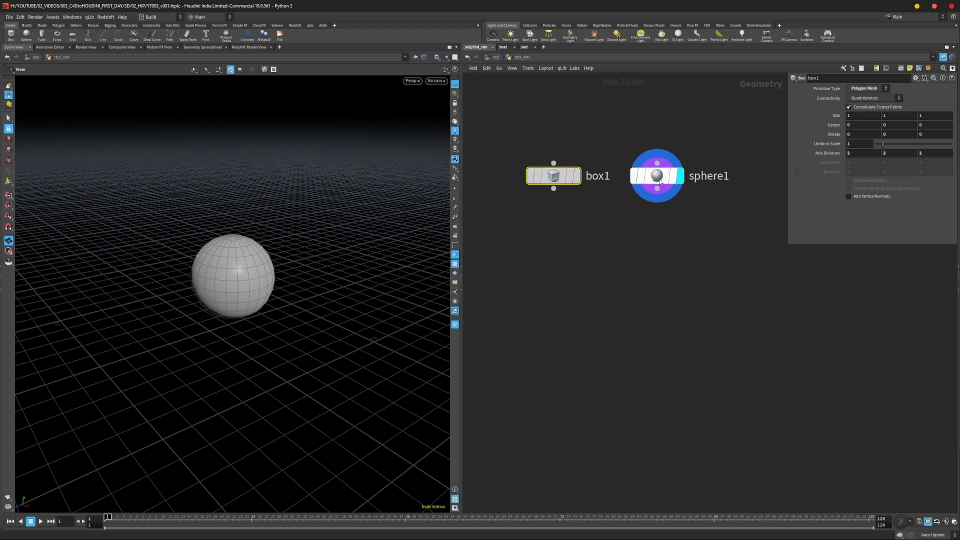
click(579, 176)
drag(564, 183, 584, 183)
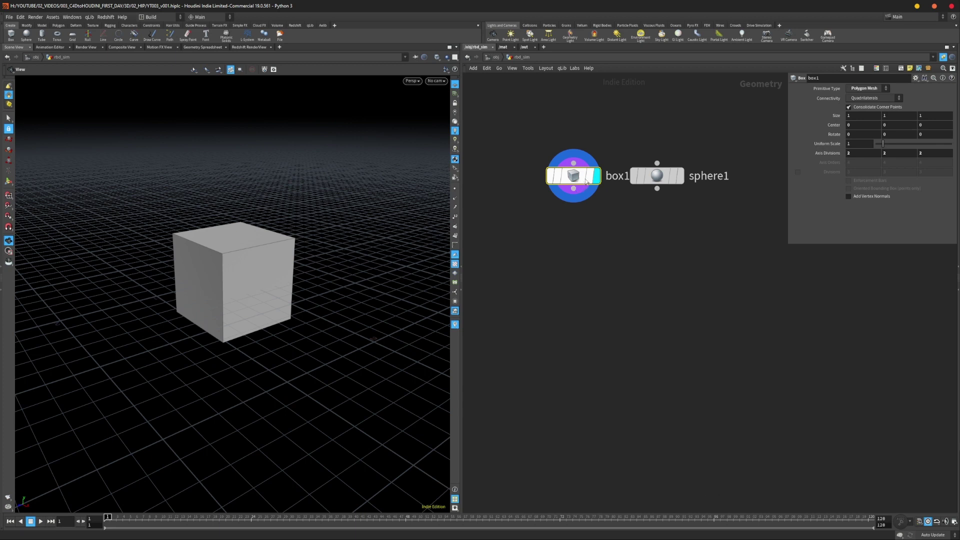
drag(664, 177, 690, 178)
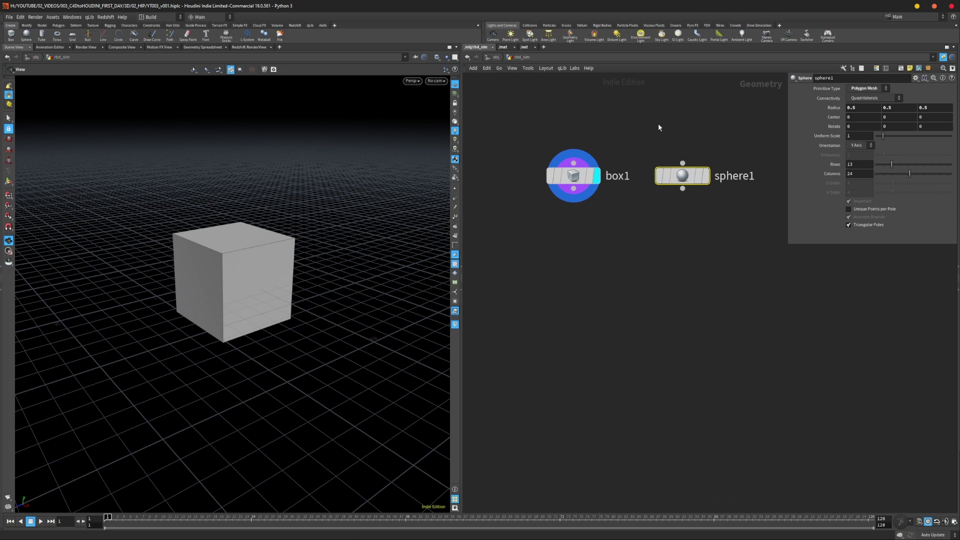
- Template the sphere node and move the box in the viewport to about -1.9 along X, away from the sphere
click(700, 178)
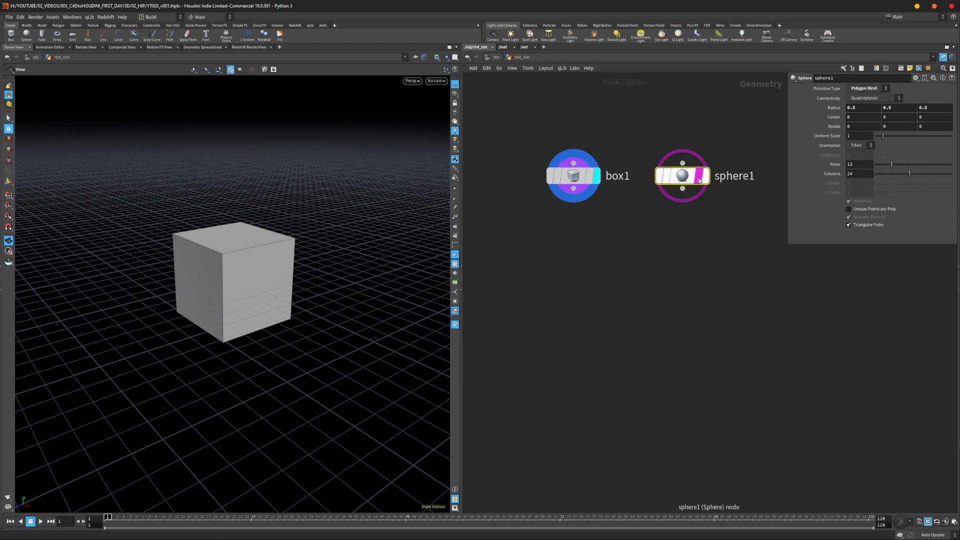
click(582, 178)
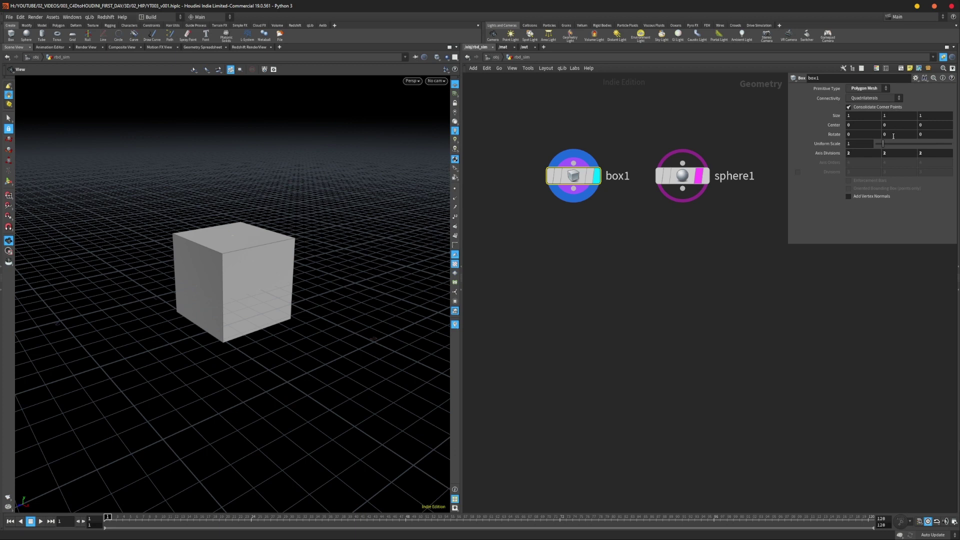
click(8, 181)
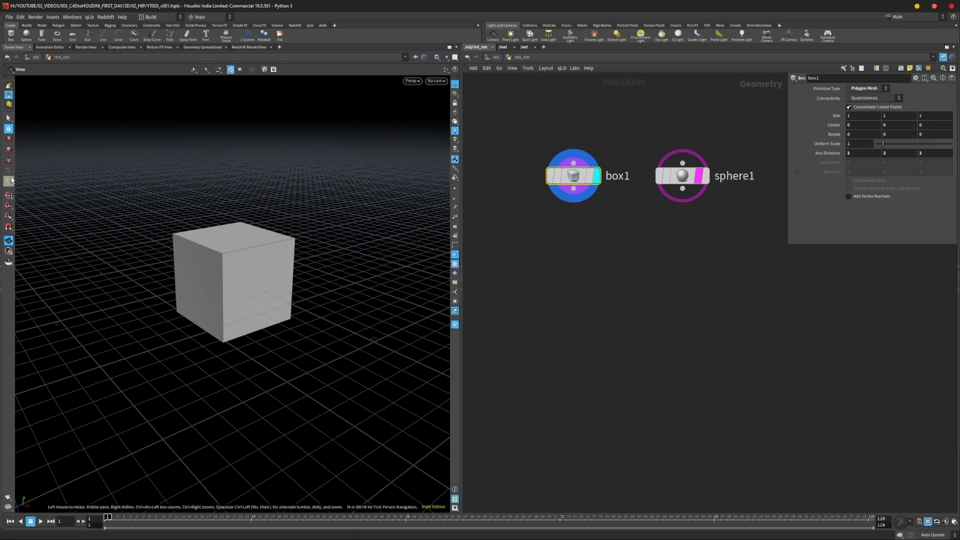
alt+drag(226, 295, 125, 243)
alt+drag(207, 274, 270, 271)
drag(573, 179, 572, 179)
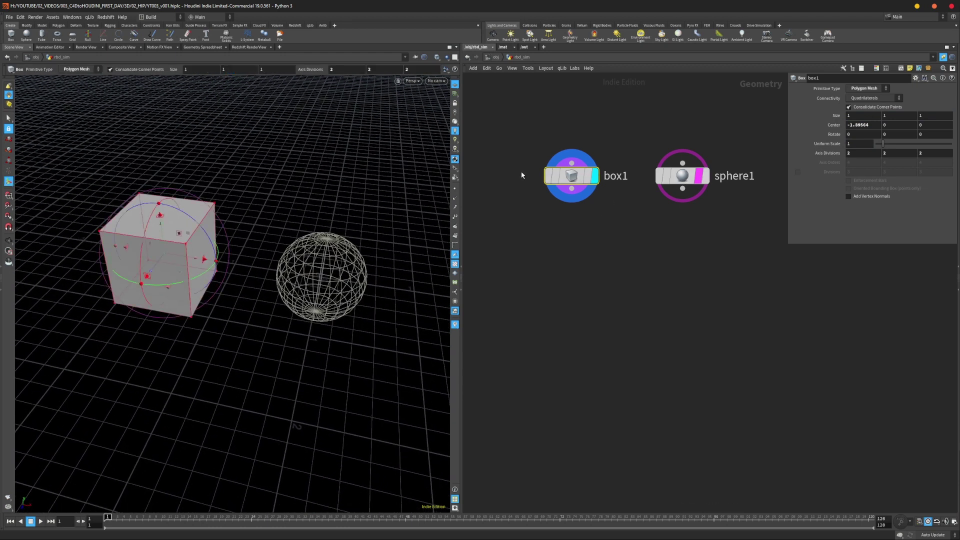
- Turn off the sphere's template flag, display the sphere node, and template the box node instead
click(701, 176)
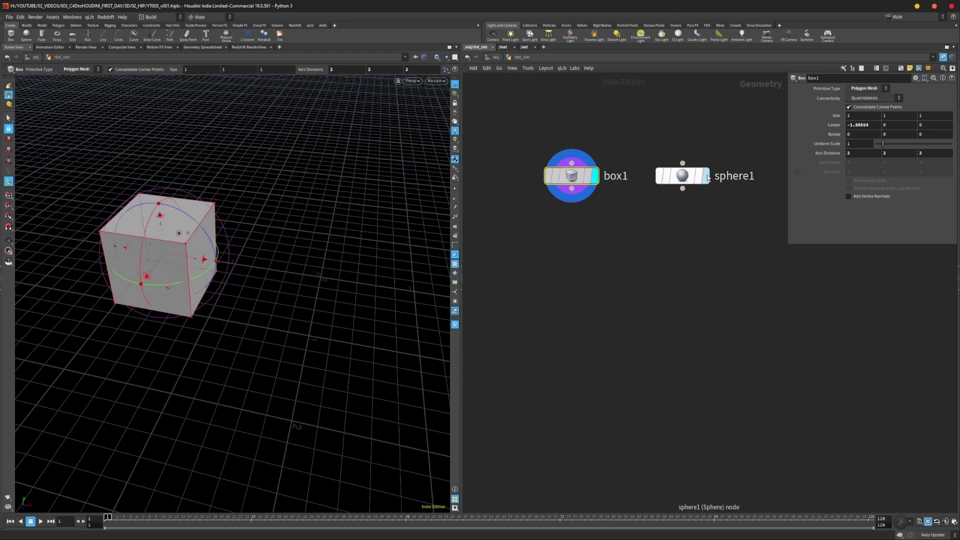
click(707, 176)
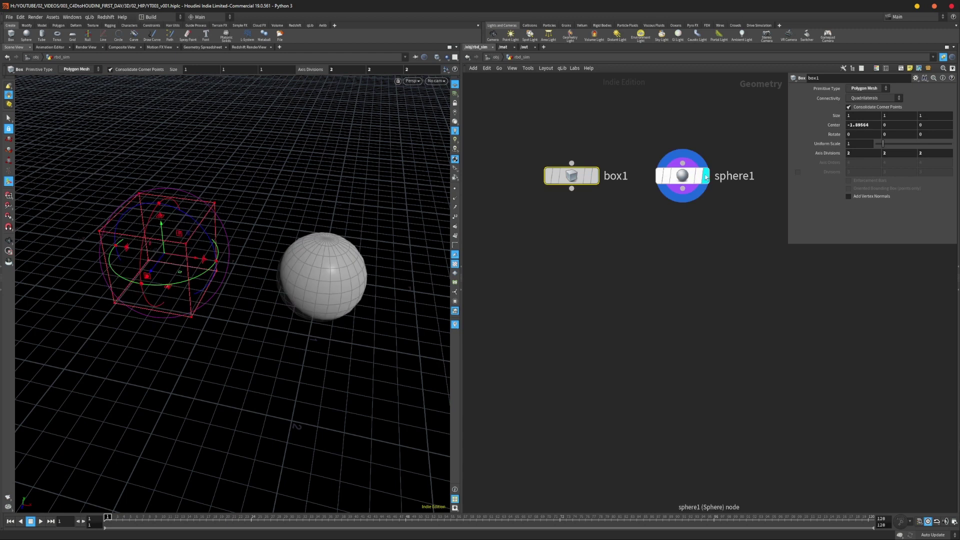
click(590, 178)
click(685, 177)
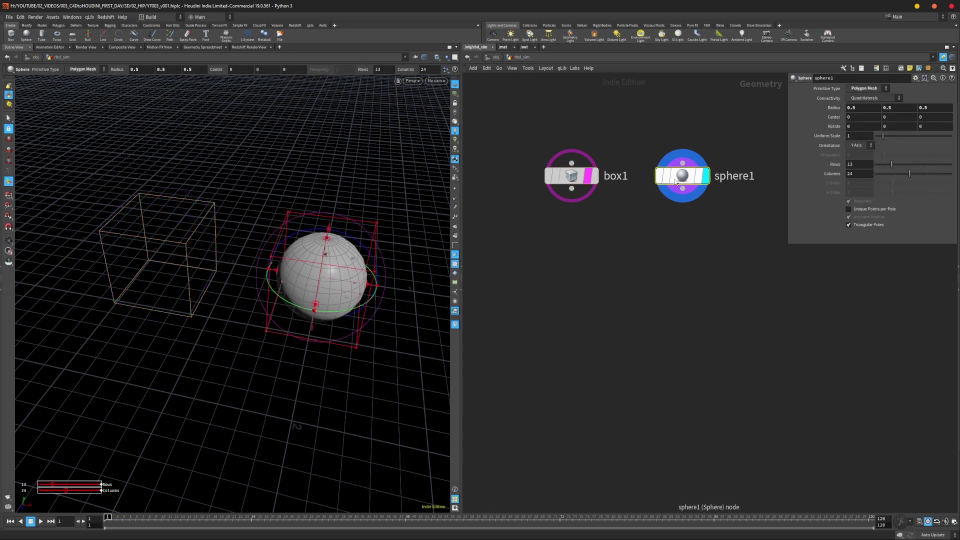
alt+drag(149, 225, 270, 248)
click(557, 178)
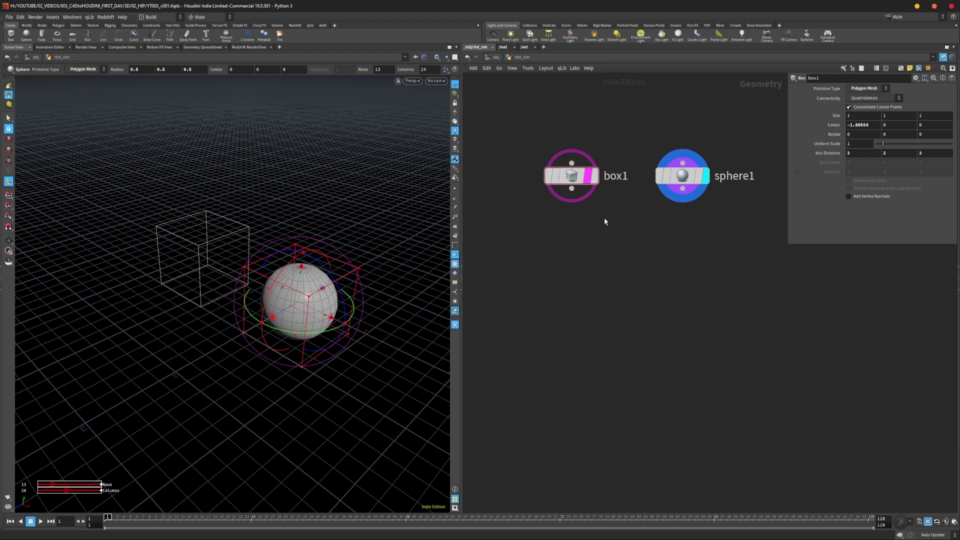
click(569, 176)
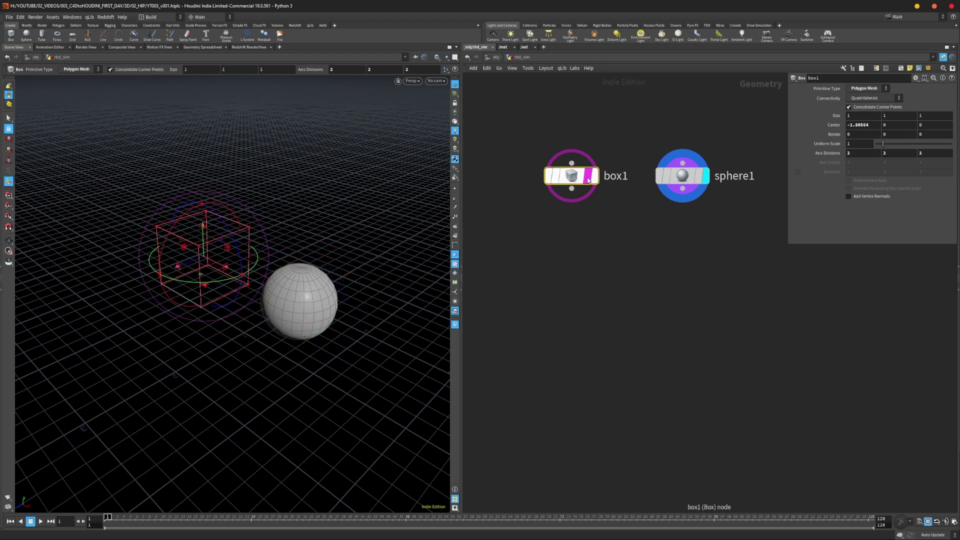
- Delete the sphere node and reposition the remaining box node in the middle of the network
click(672, 179)
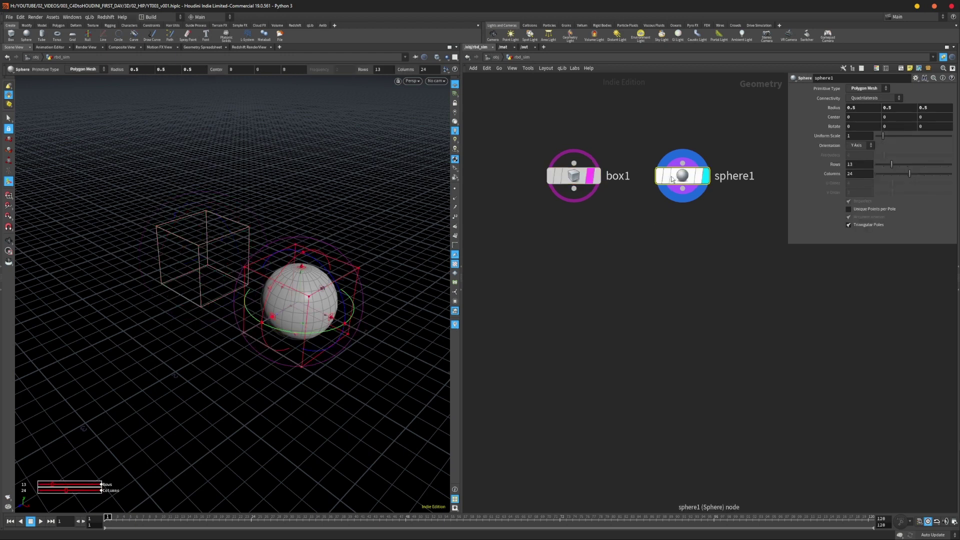
key(Delete)
drag(571, 181, 620, 183)
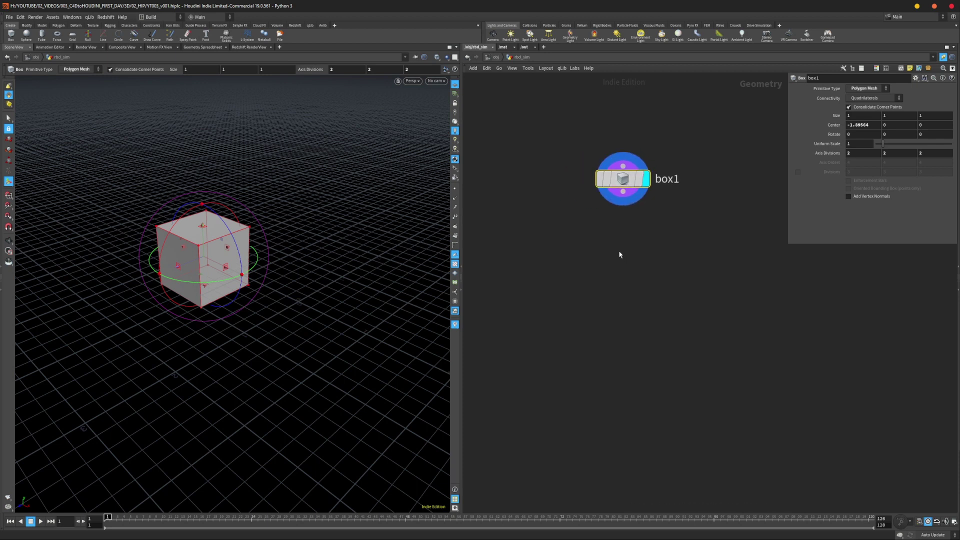
- Connect a new Match Size node directly below the box node and display its output
key(Tab)
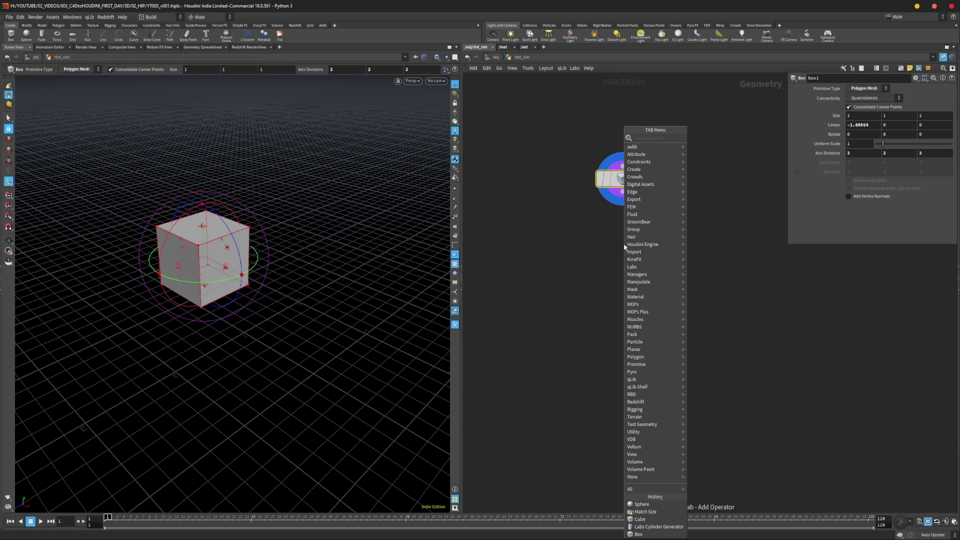
text(match)
key(Down)
key(Return)
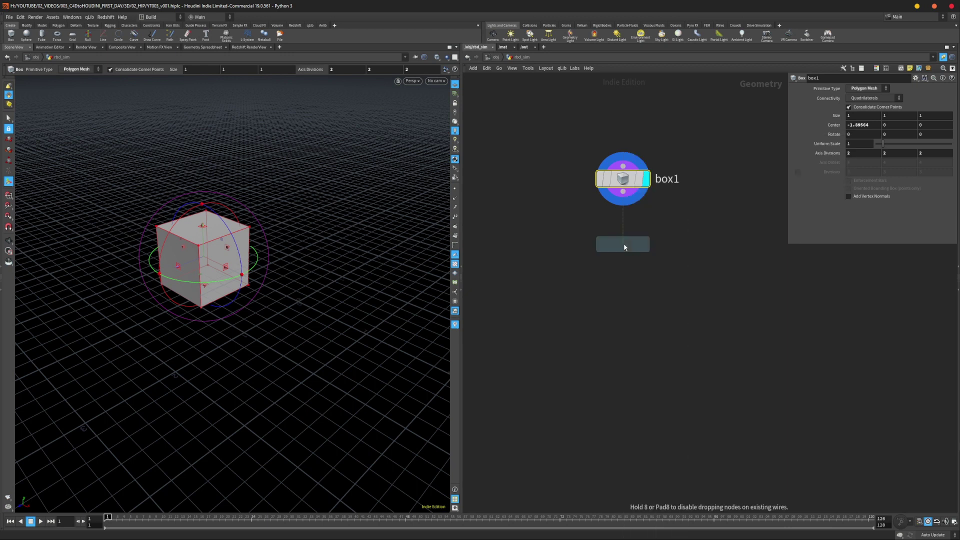
click(624, 247)
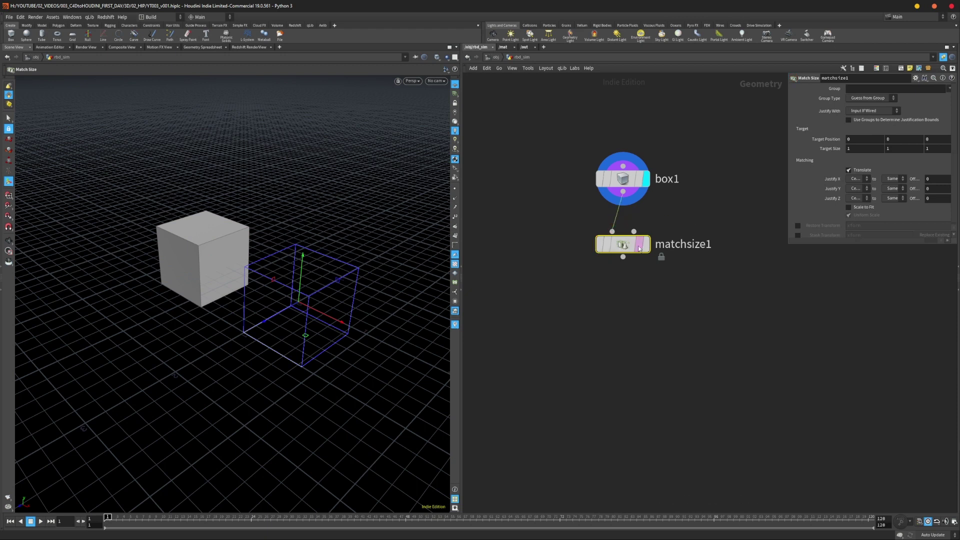
key(r)
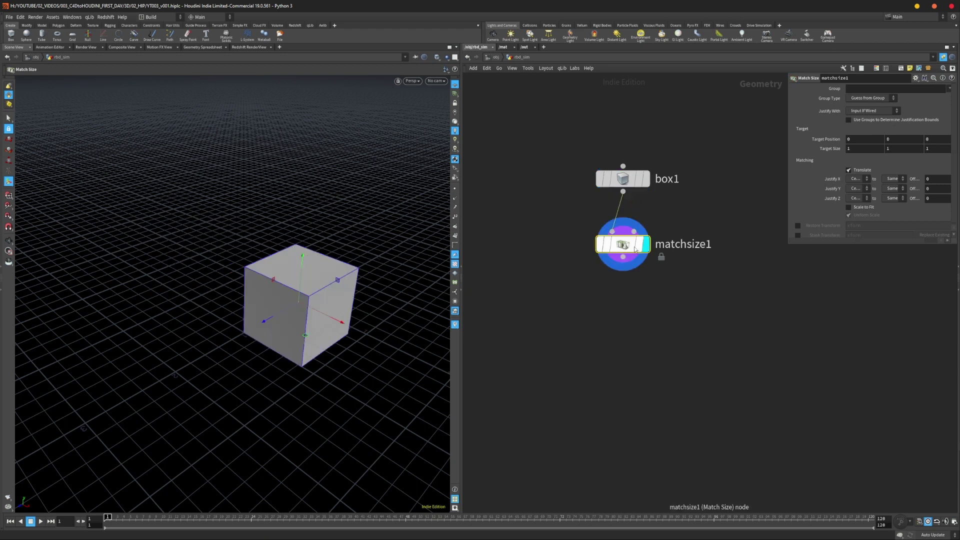
- Bypass the Match Size node and re-enable it, twice, to compare the geometry with and without it
click(605, 245)
click(605, 245)
key(q)
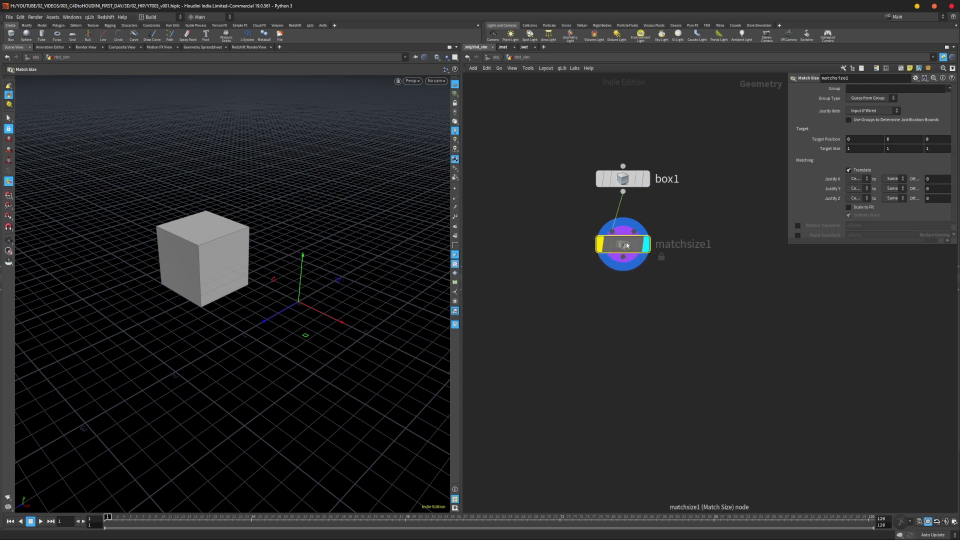
key(q)
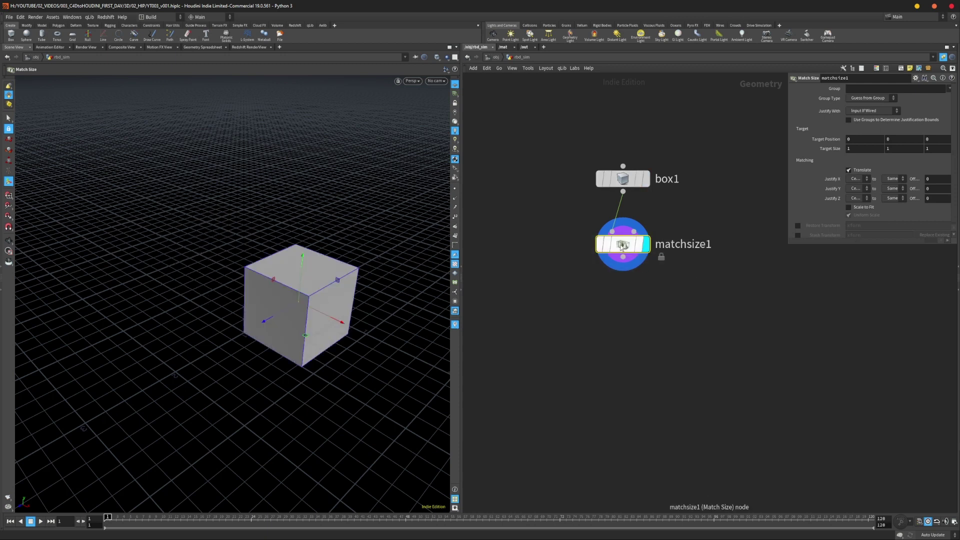
- Select the box node and set its X center to 0
click(8, 118)
click(8, 181)
alt+drag(382, 285, 262, 268)
alt+right_drag(261, 268, 294, 270)
alt+middle_drag(294, 271, 281, 242)
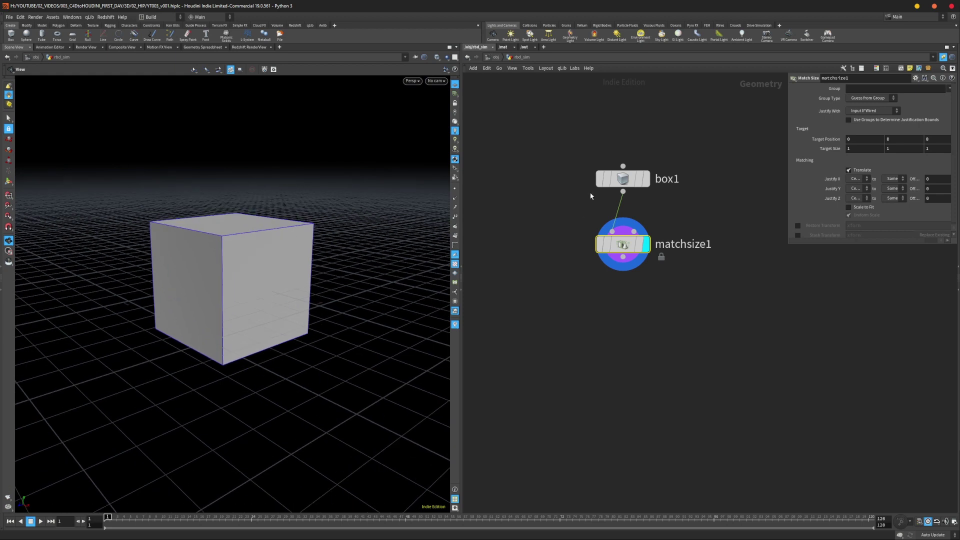
drag(693, 147, 687, 291)
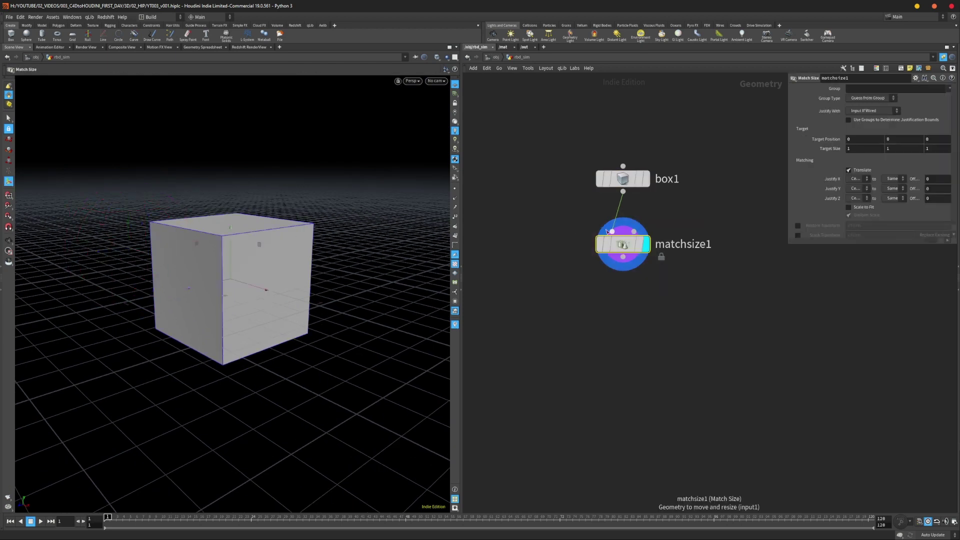
drag(555, 150, 650, 192)
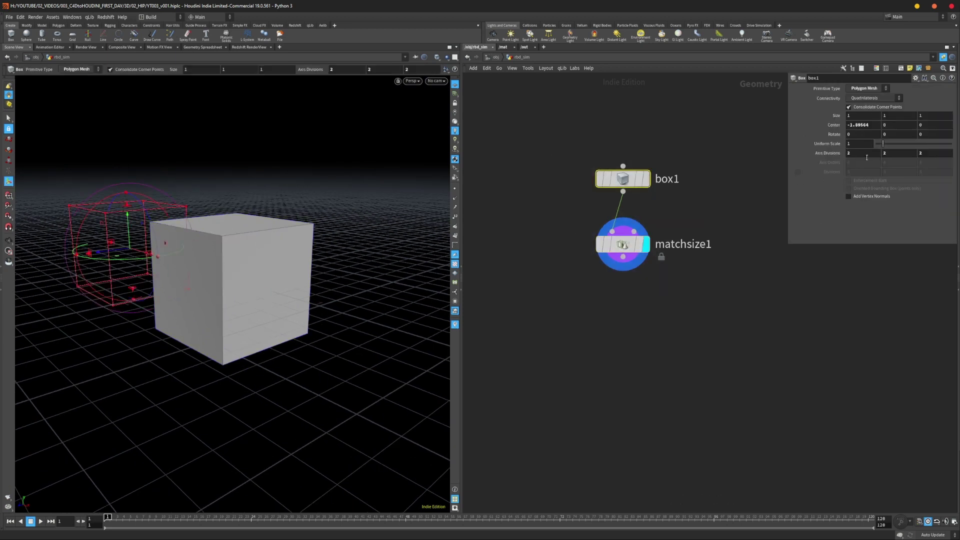
click(875, 125)
double_click(856, 124)
text(0)
key(Return)
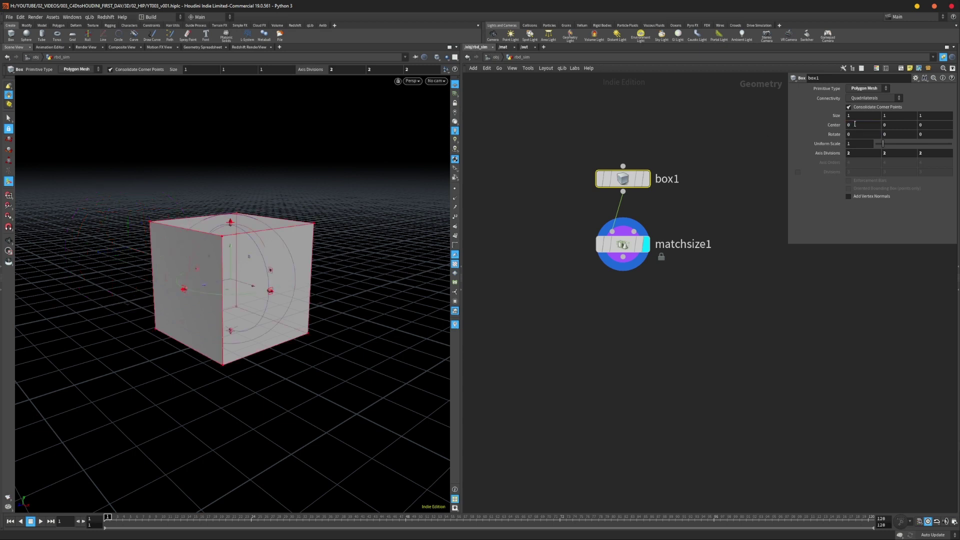
- Set the box's X center to 1.5, then revert the Center parameter to its defaults
click(691, 198)
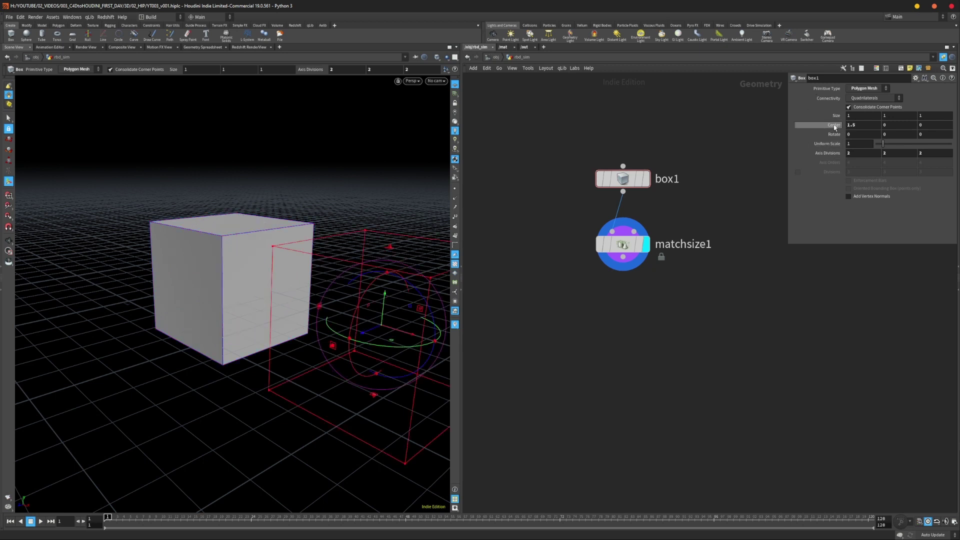
right_click(833, 126)
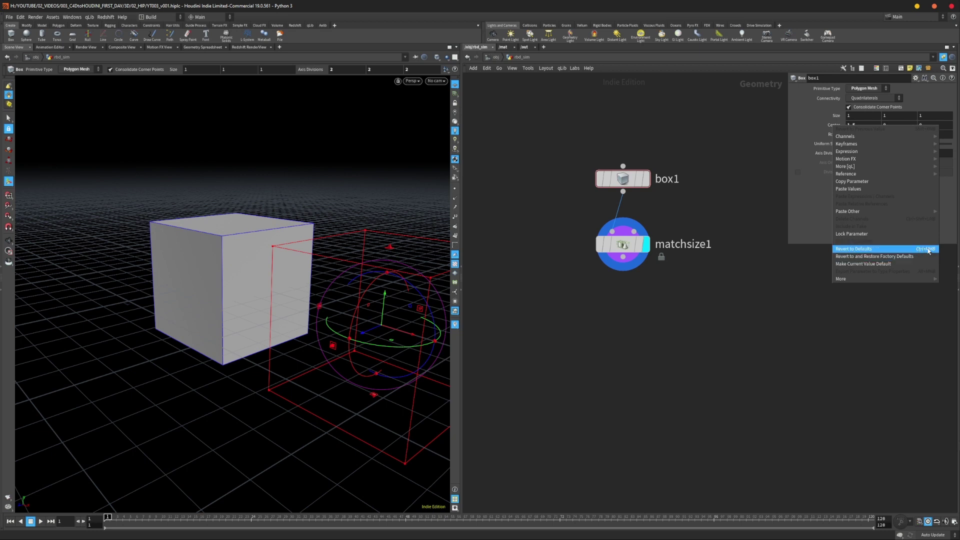
click(785, 130)
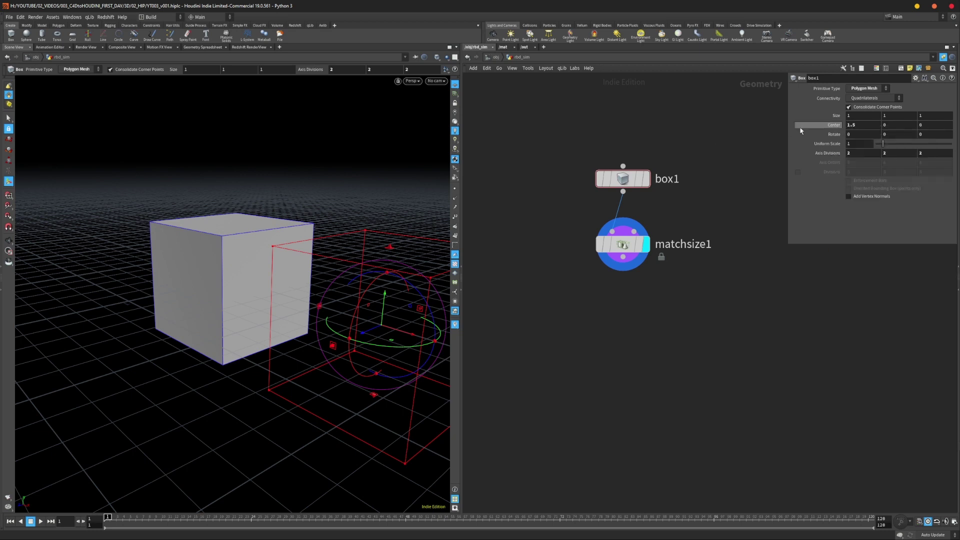
ctrl+middle_click(838, 127)
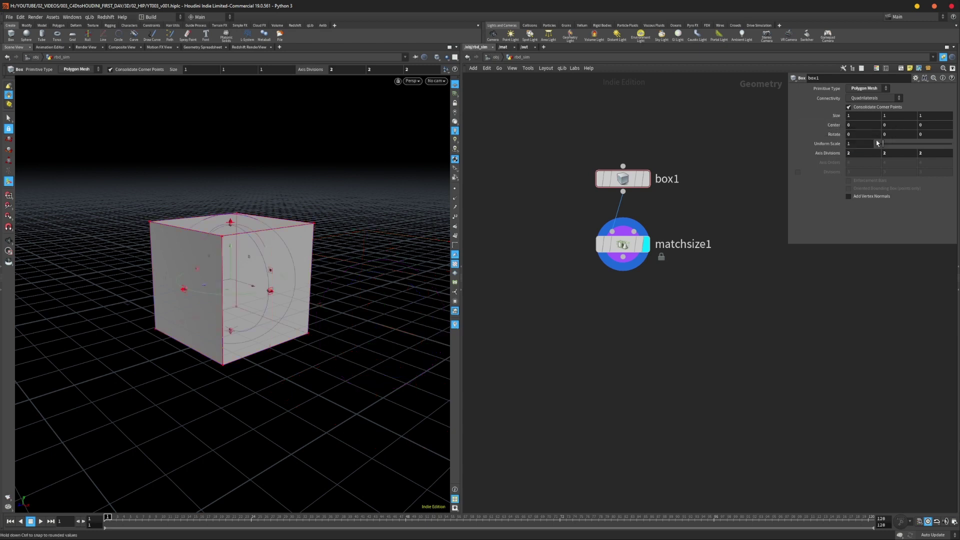
- Set the Match Size node's Justify Y to Min so the box's underside rests on the ground plane
scroll(785, 95, up, 1)
click(618, 258)
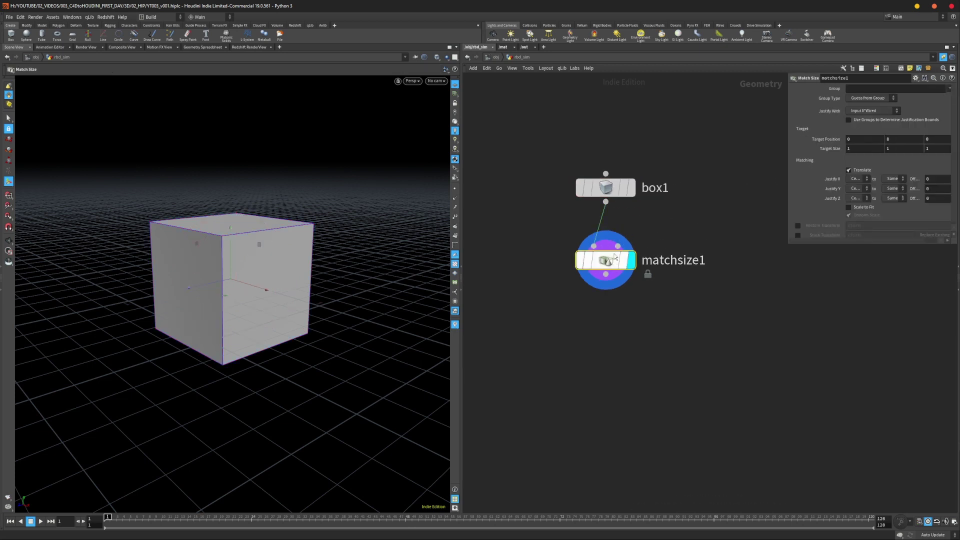
alt+drag(286, 300, 287, 280)
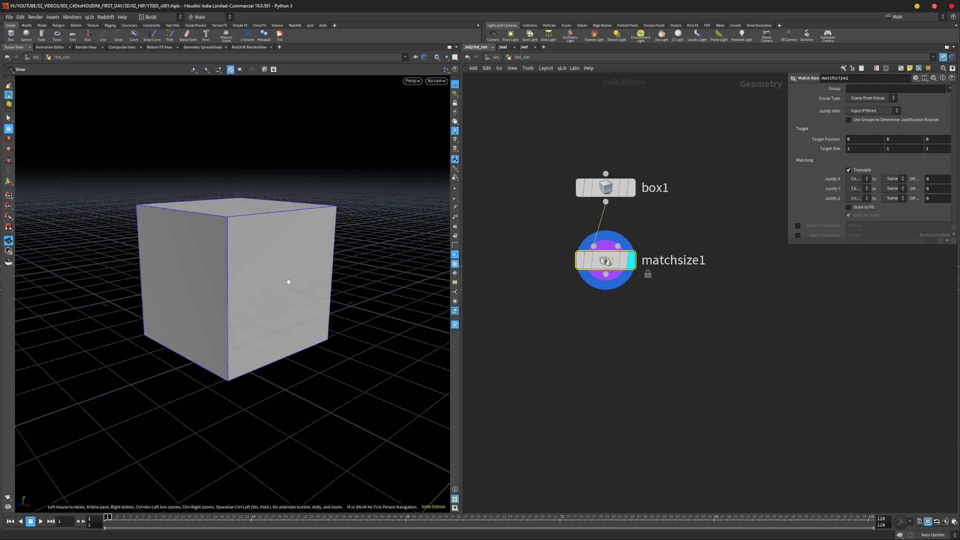
key(Return)
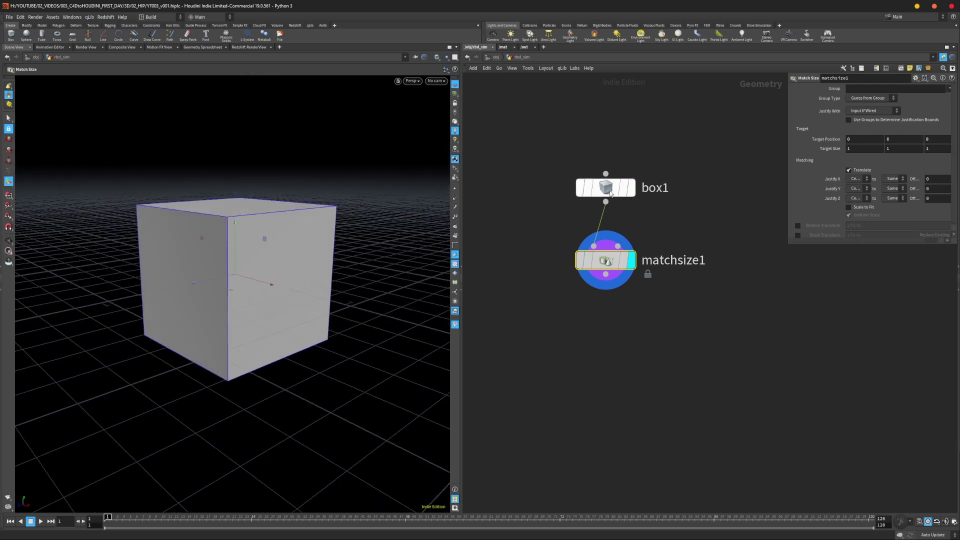
click(612, 187)
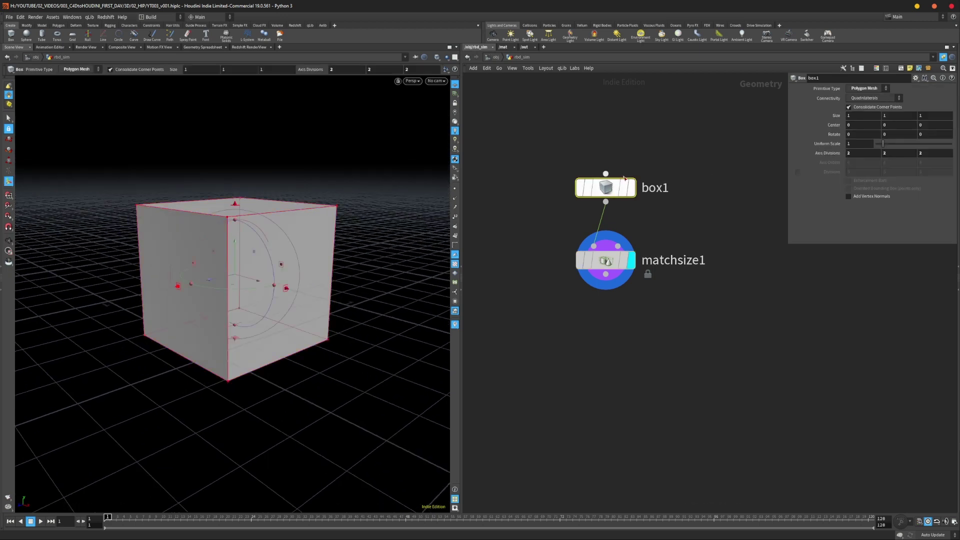
click(596, 269)
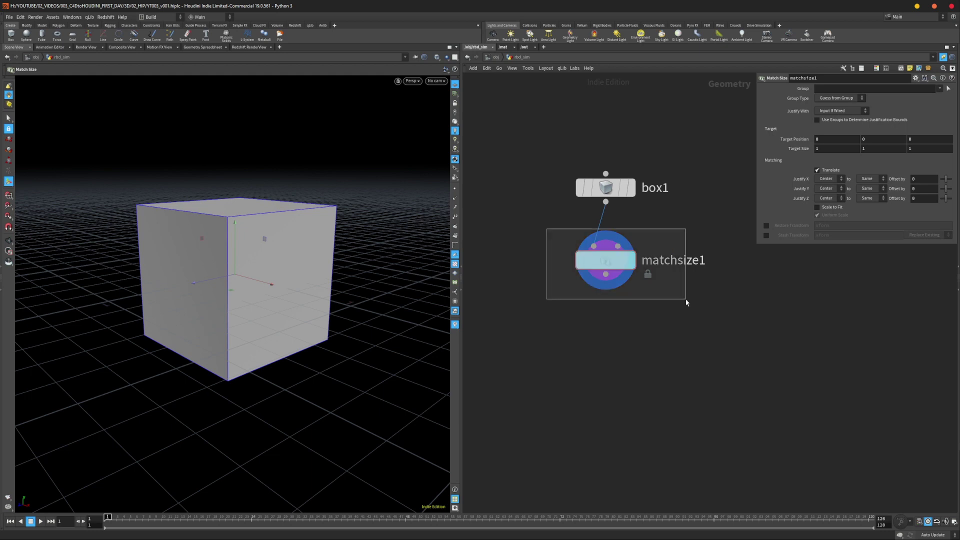
click(829, 189)
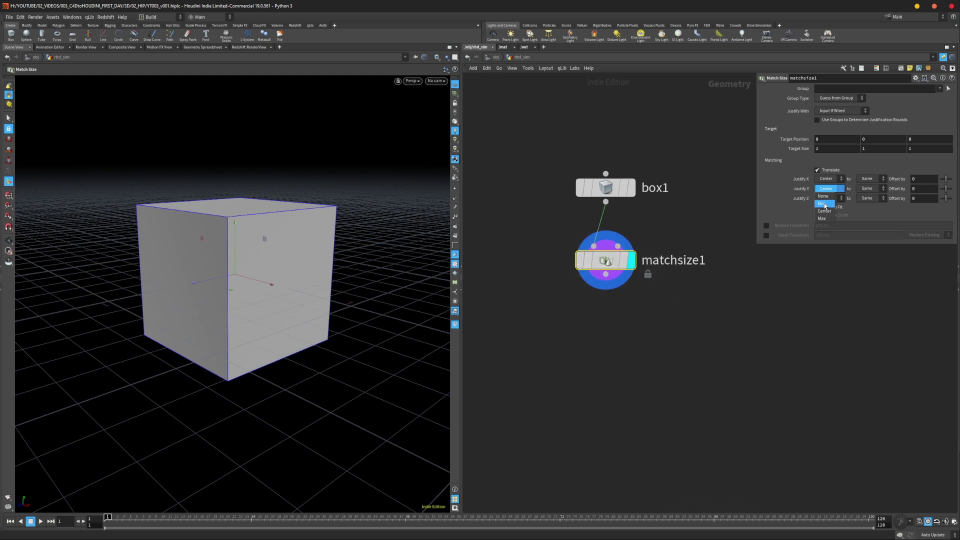
click(825, 204)
key(Escape)
drag(221, 287, 220, 333)
key(Return)
- Select the box node and then the Match Size node to compare the original box with the matched result
middle_drag(636, 322, 614, 326)
click(599, 215)
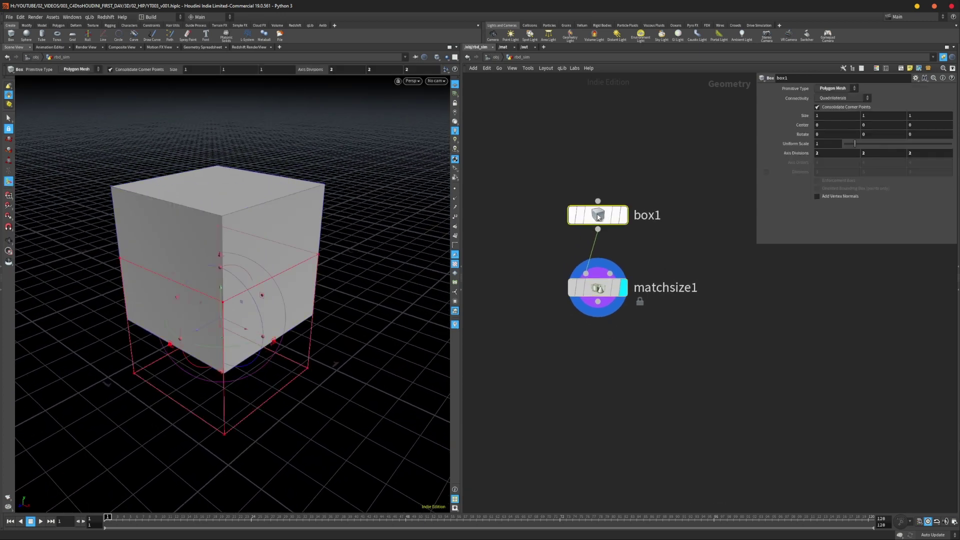
middle_drag(619, 359, 632, 335)
click(610, 264)
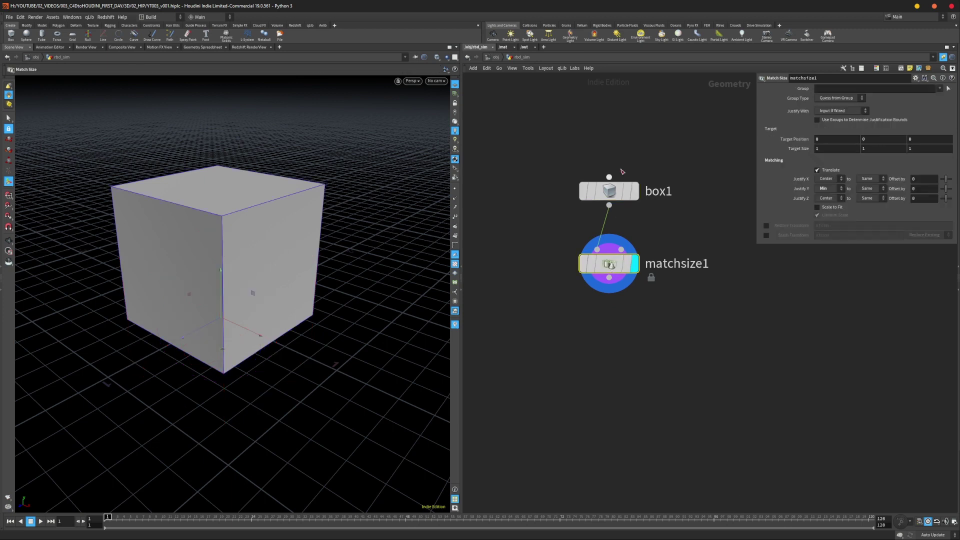
- Move the box node aside, add a Sphere node beside it, and wire the sphere into the Match Size node's first input
drag(604, 187, 537, 158)
key(Tab)
text(sphere)
key(Return)
click(653, 170)
drag(656, 176, 604, 244)
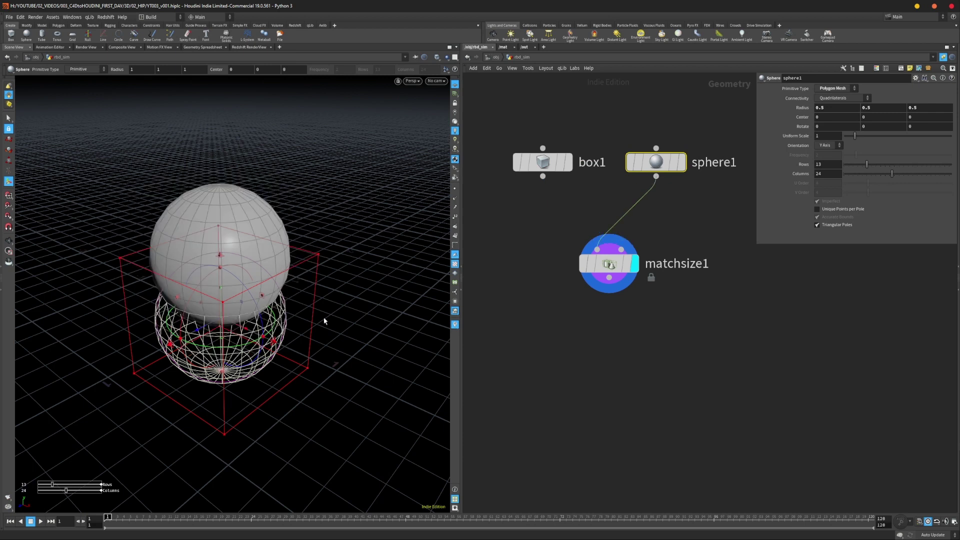
- Switch the Match Size node's first input to the box and back to the sphere, lining up the two source nodes
key(Escape)
drag(351, 355, 233, 284)
key(Return)
mouse_move(254, 354)
alt+mouse_down()
mouse_move(253, 317)
mouse_move(244, 345)
alt+mouse_up()
middle_drag(671, 221, 673, 241)
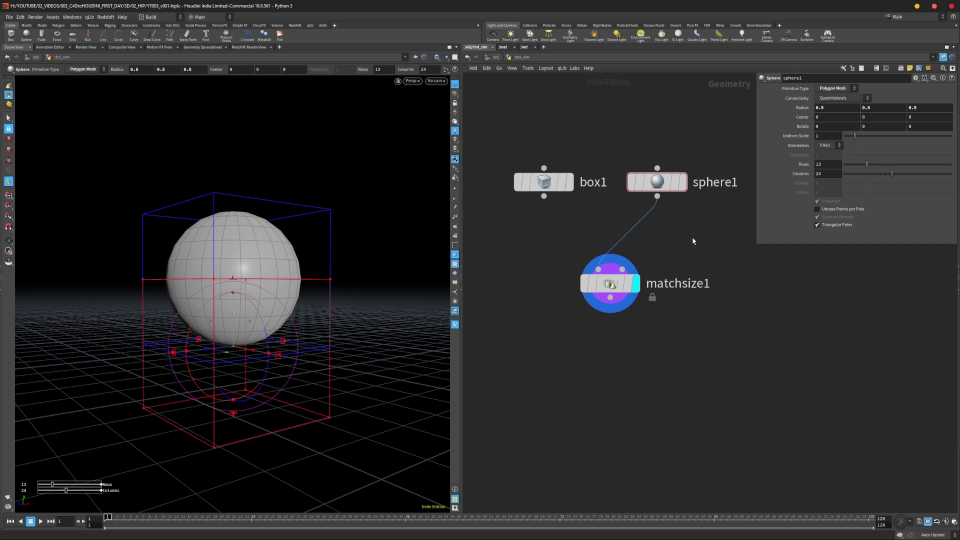
click(660, 186)
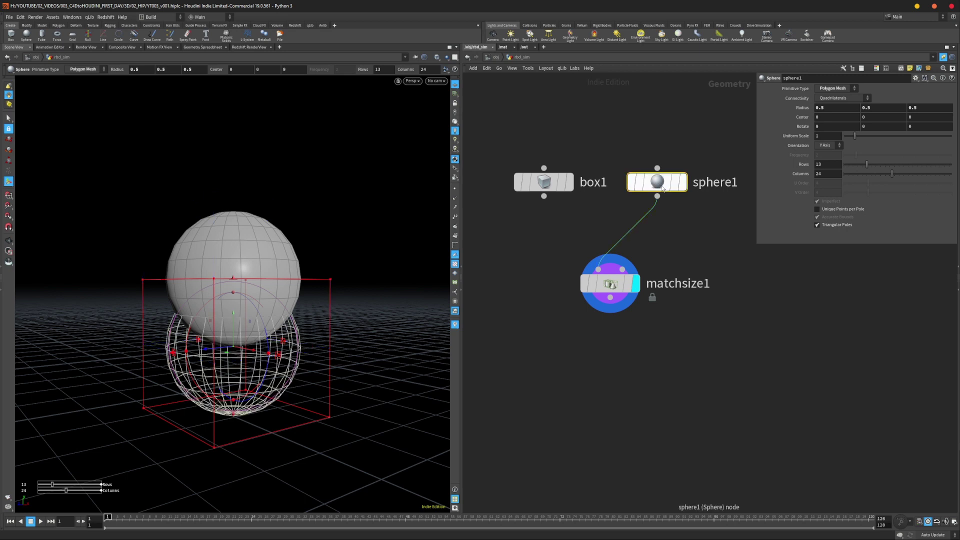
drag(544, 196, 599, 270)
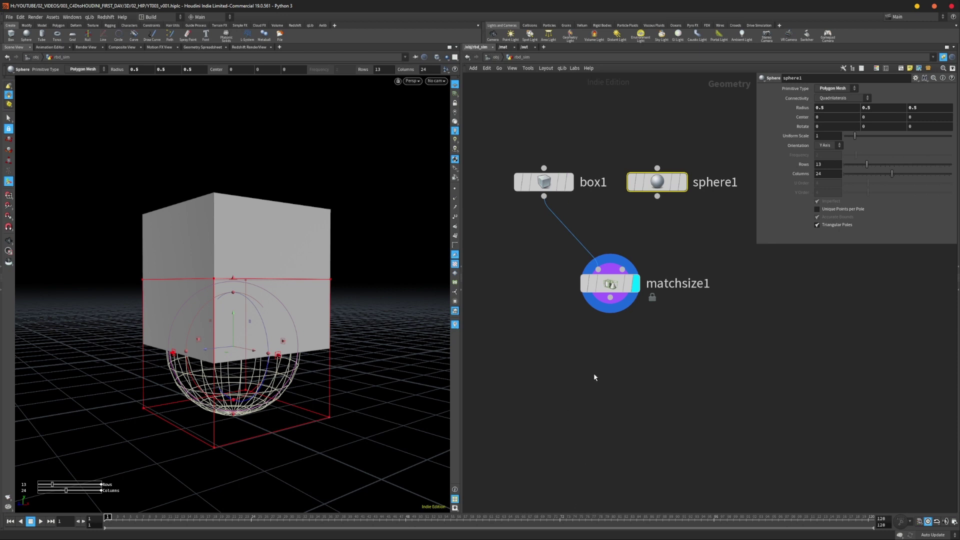
mouse_move(551, 179)
mouse_down()
mouse_move(562, 187)
mouse_move(546, 201)
mouse_move(543, 194)
mouse_up()
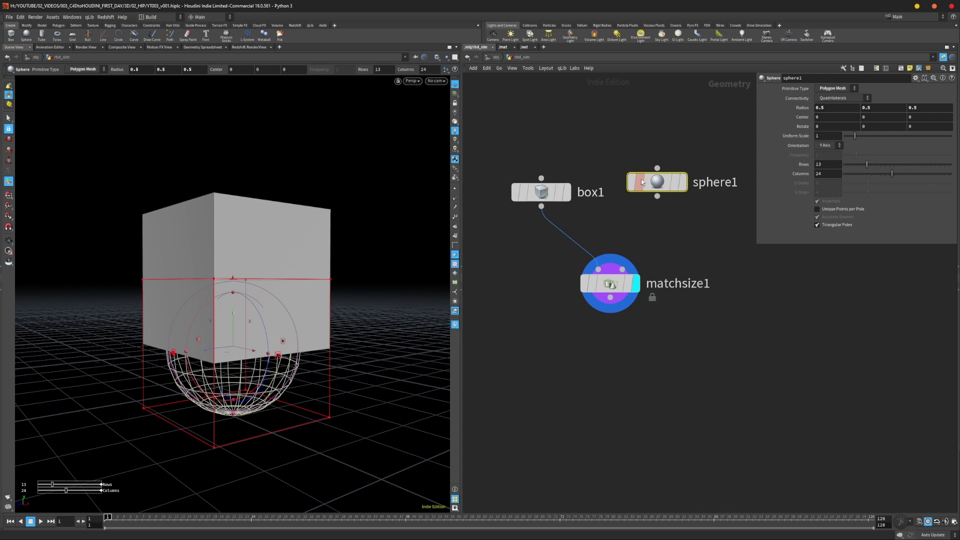
drag(655, 186, 676, 196)
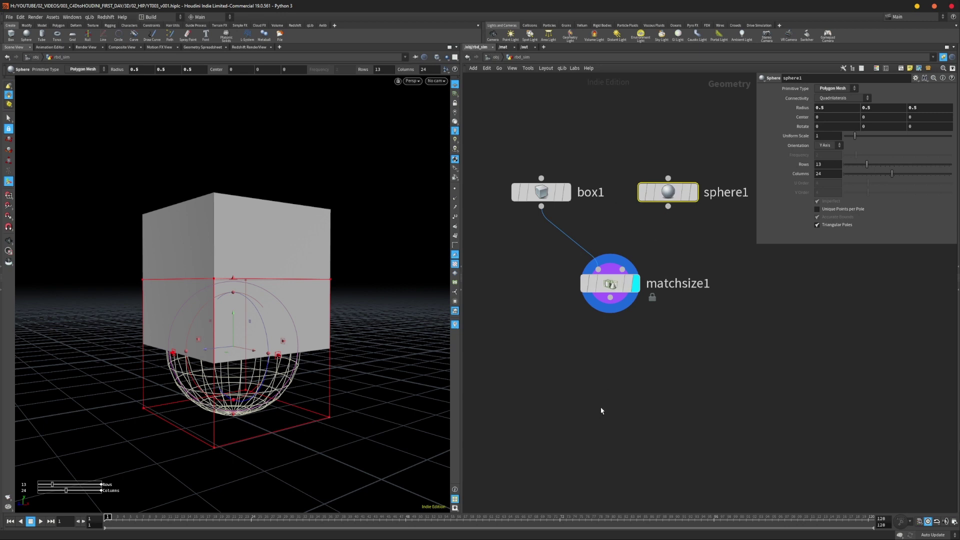
drag(668, 206, 598, 269)
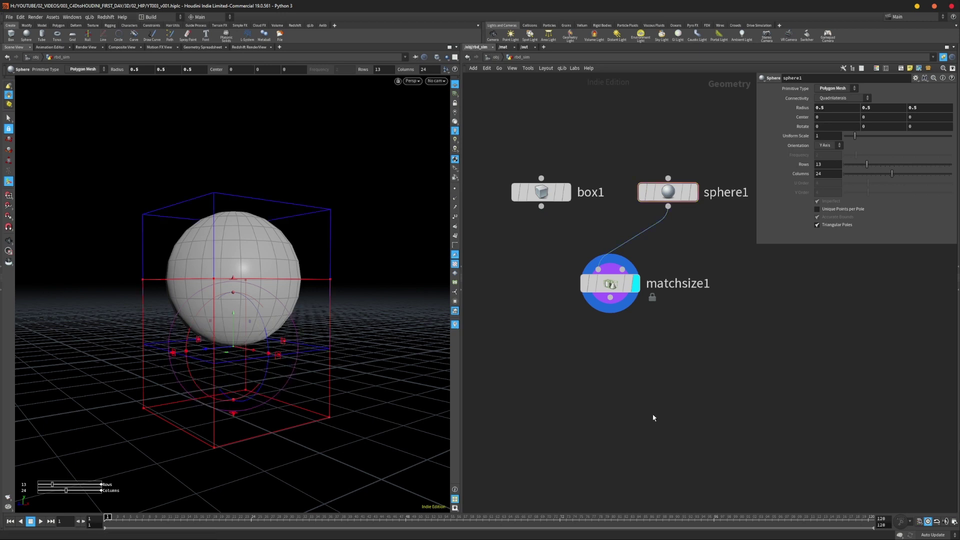
- Delete the sphere node and place the box node above Match Size again, connected to its first input
drag(650, 134, 692, 216)
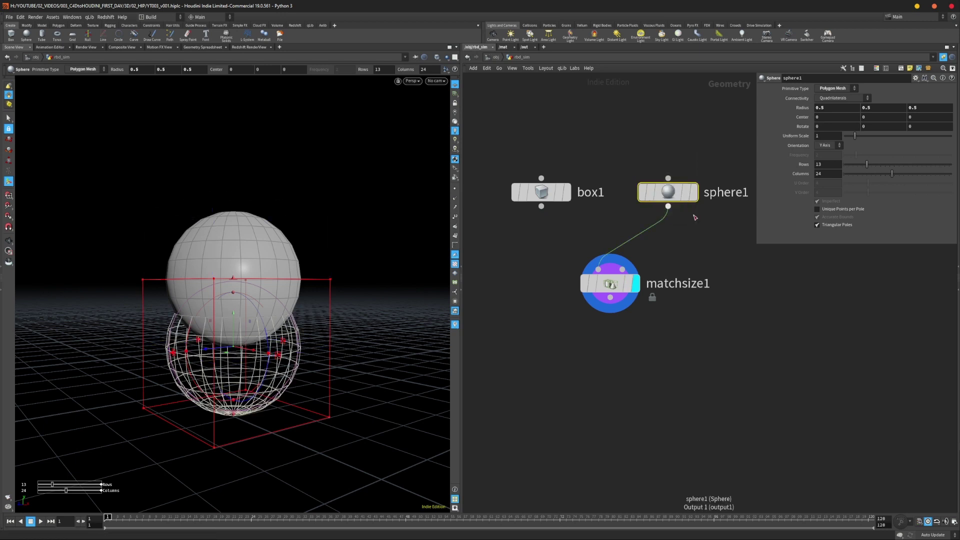
key(Delete)
mouse_move(541, 192)
mouse_down()
mouse_move(656, 184)
mouse_move(599, 269)
mouse_move(608, 220)
mouse_up()
key(l)
alt+drag(284, 319, 246, 328)
click(602, 161)
alt+drag(284, 302, 254, 313)
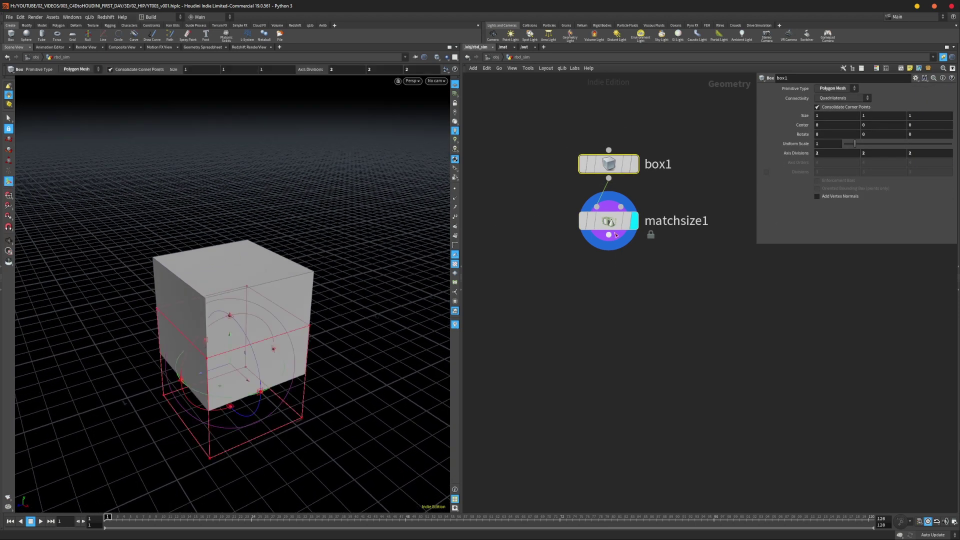
- Raise the box's Y size to 3, then reduce it to about 2.7 to test the ground alignment
middle_click(874, 114)
mouse_move(880, 117)
middle_down()
mouse_move(880, 145)
mouse_move(879, 102)
mouse_move(880, 131)
mouse_move(882, 107)
mouse_move(893, 104)
middle_up()
alt+drag(165, 273, 262, 332)
alt+right_drag(262, 332, 246, 295)
alt+drag(247, 296, 267, 295)
key(Return)
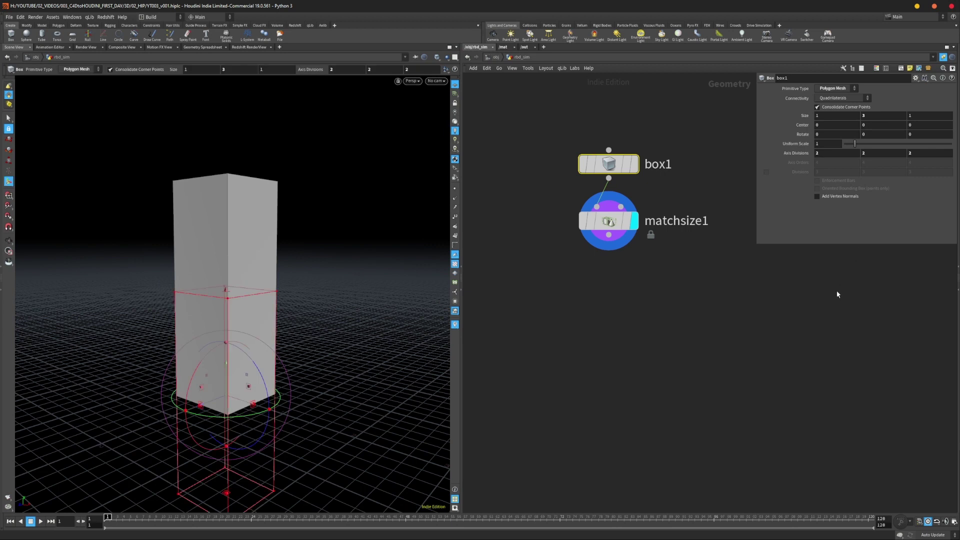
middle_drag(872, 116, 835, 137)
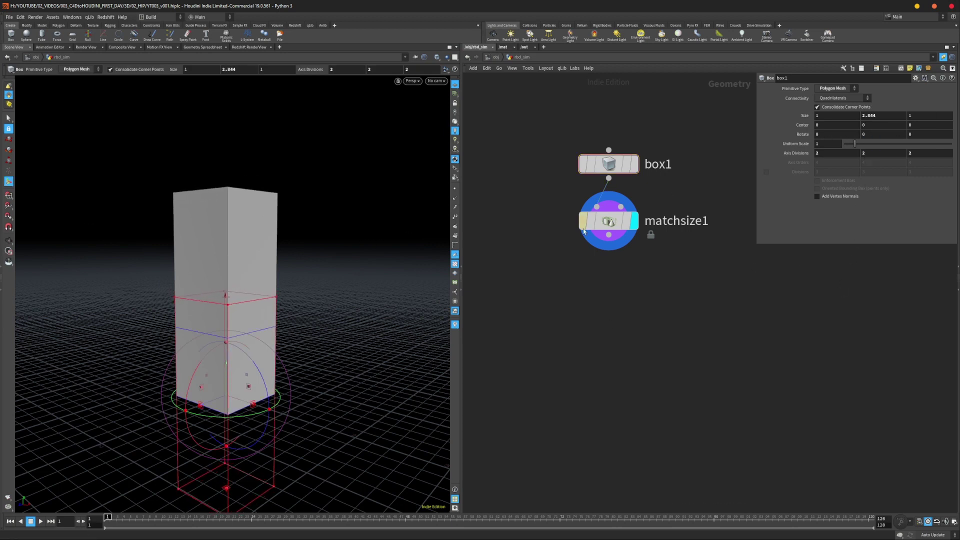
middle_drag(880, 114, 495, 187)
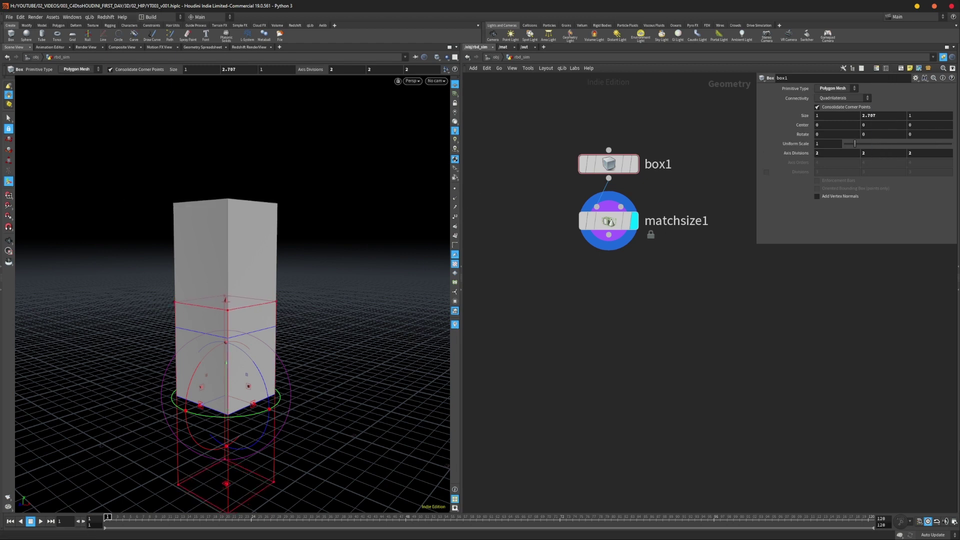
- Display the box node and raise the box to a Y center of about 1.01, then undo these changes
click(627, 168)
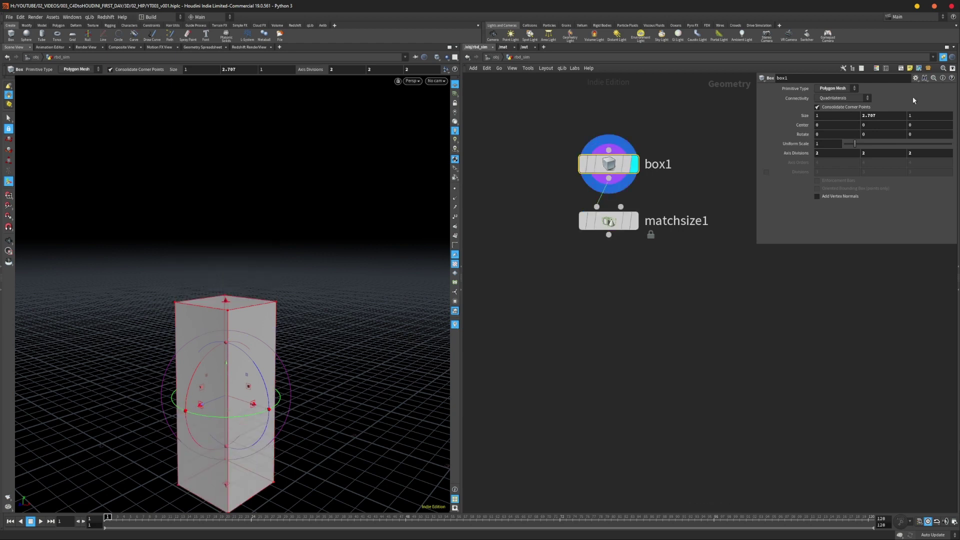
drag(227, 371, 221, 310)
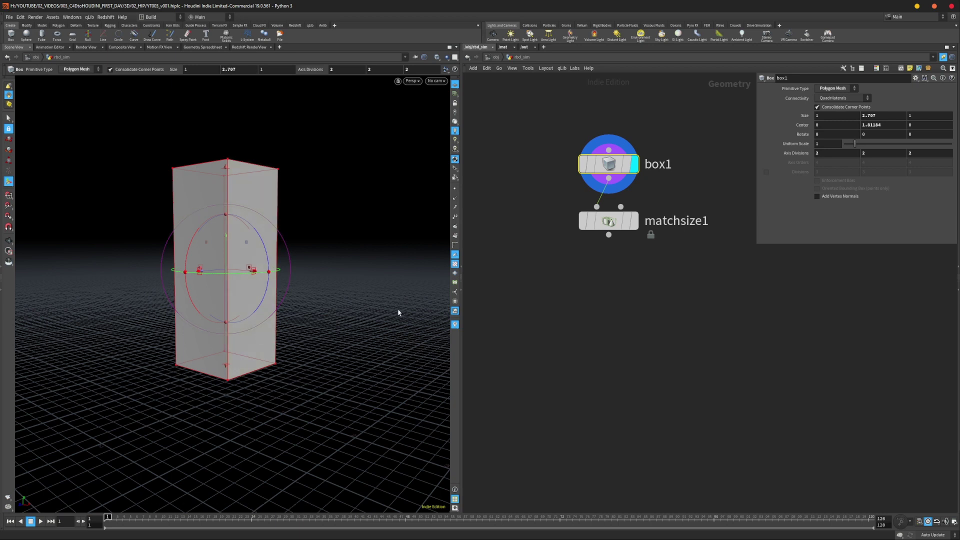
key(ctrl+z)
key(ctrl+z)
key(ctrl+z)
key(ctrl+z)
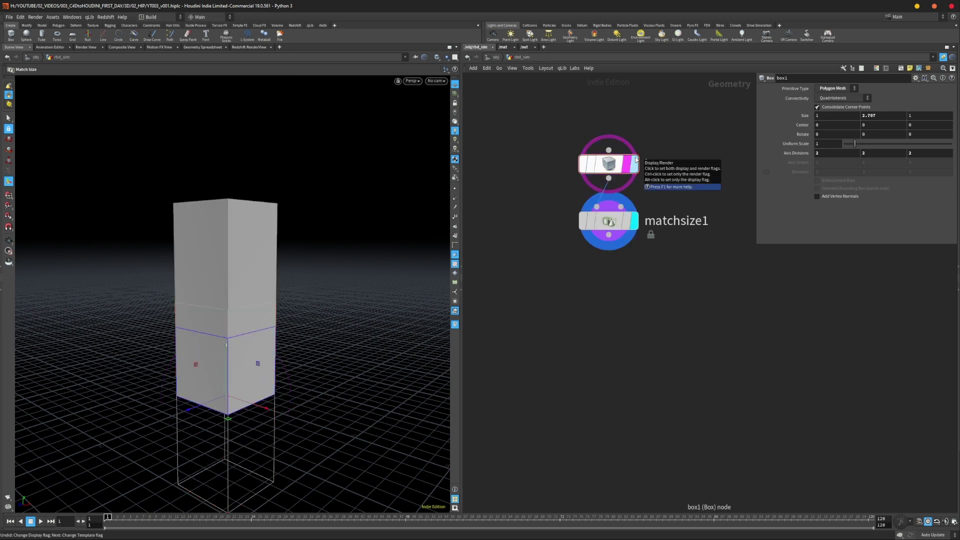
- Select the box node and set its Y size to 3
click(607, 223)
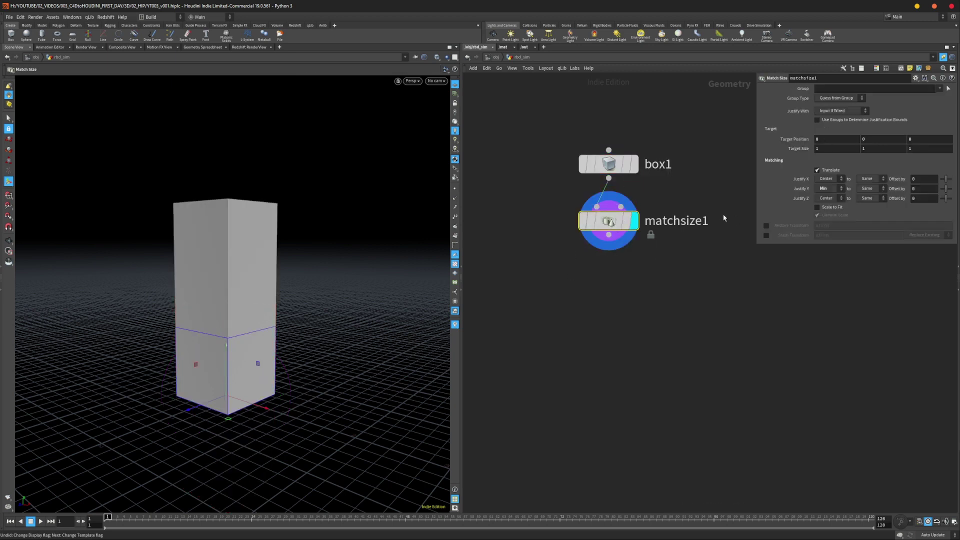
alt+drag(319, 368, 238, 407)
alt+right_drag(239, 407, 263, 344)
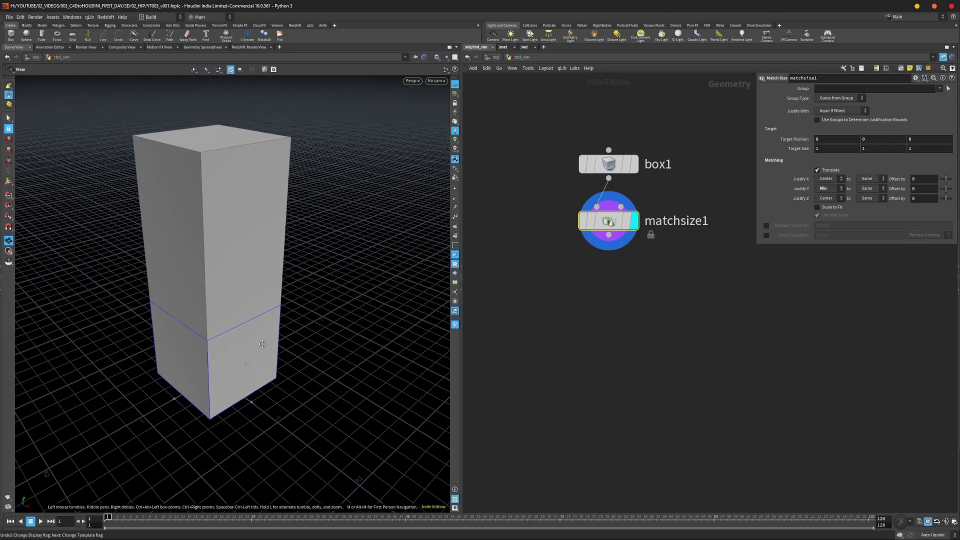
alt+middle_drag(262, 344, 273, 358)
click(620, 165)
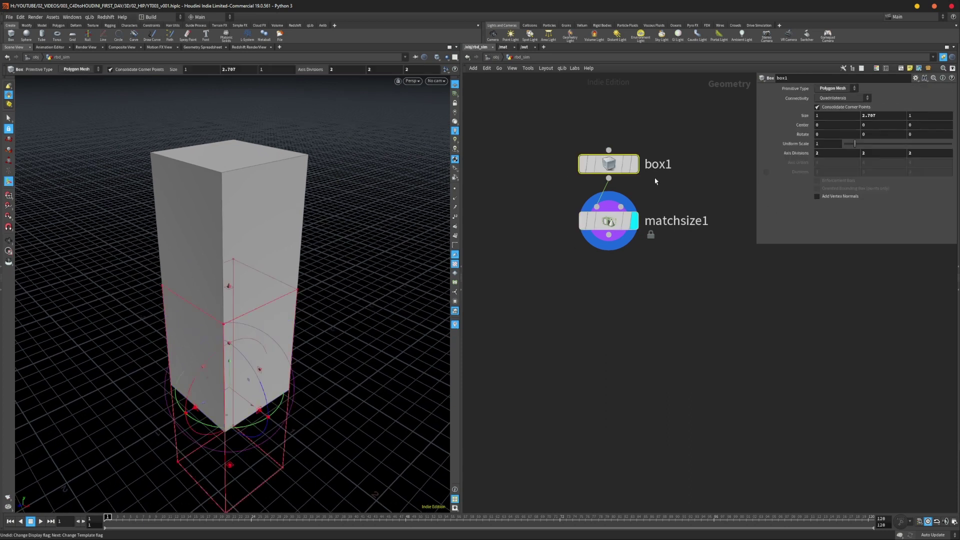
double_click(888, 115)
text(3)
key(Return)
key(Escape)
drag(283, 382, 286, 284)
key(Return)
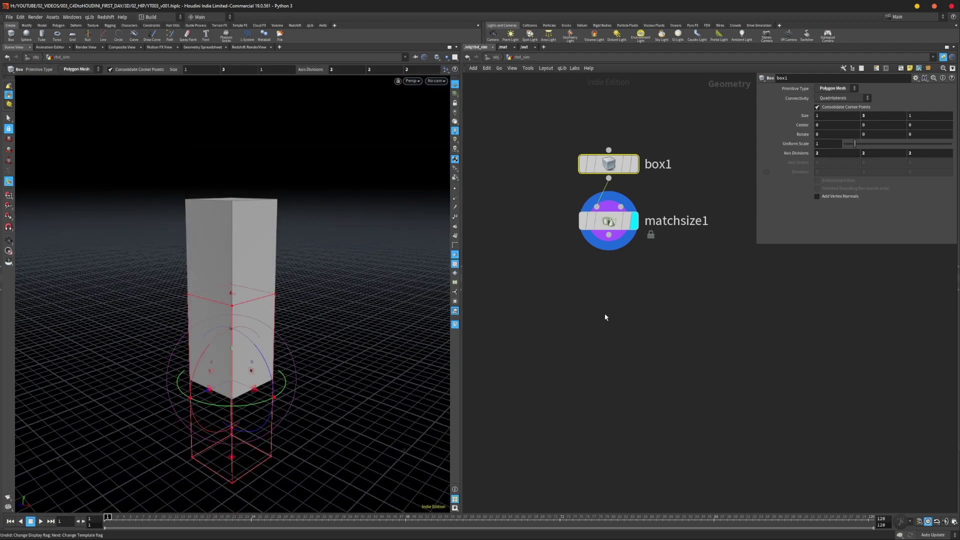
- Move the Match Size node slightly further below the box node
key(s)
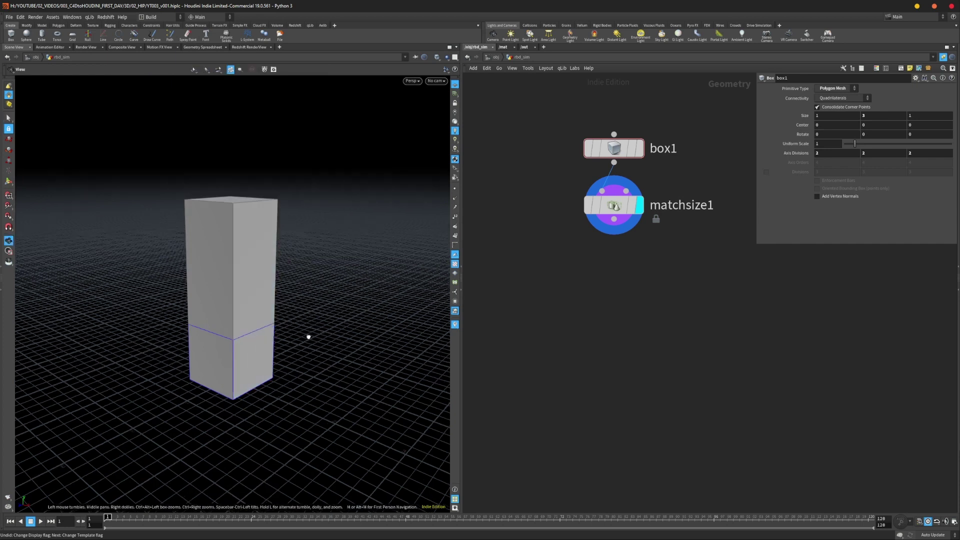
drag(316, 333, 273, 336)
click(9, 182)
scroll(266, 300, up, 2)
click(626, 145)
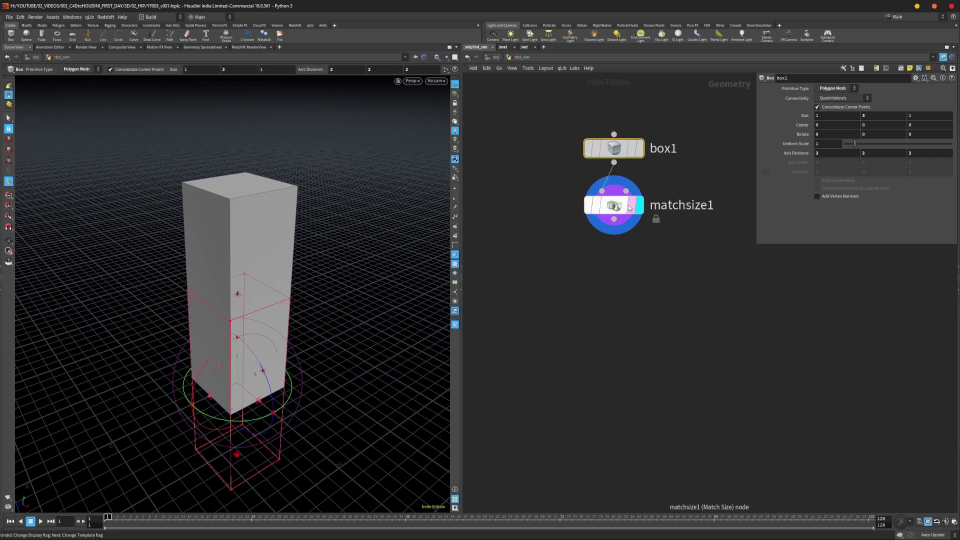
drag(614, 206, 614, 218)
- Add an RBD Material Fracture node below the Match Size node and wire Match Size's output into its first input
scroll(605, 304, down, 4)
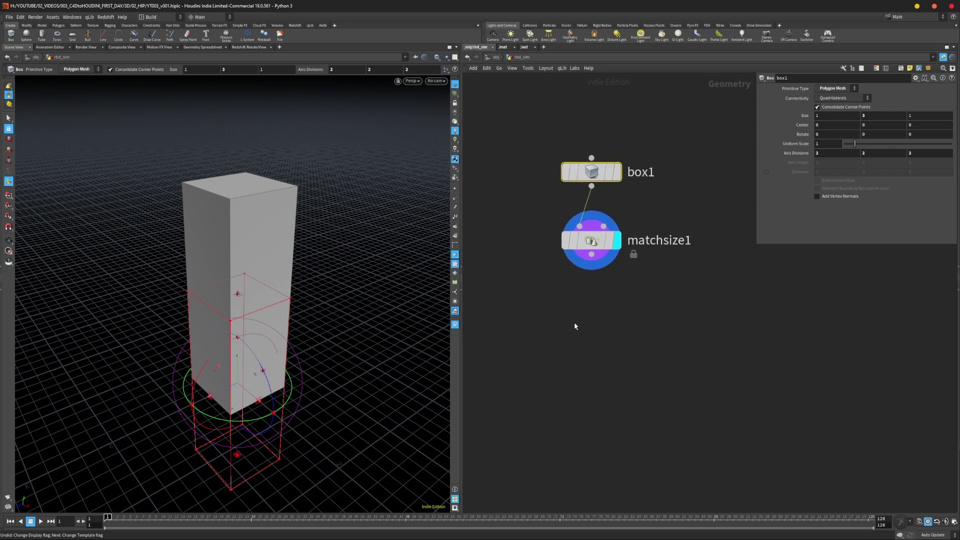
scroll(575, 295, up, 3)
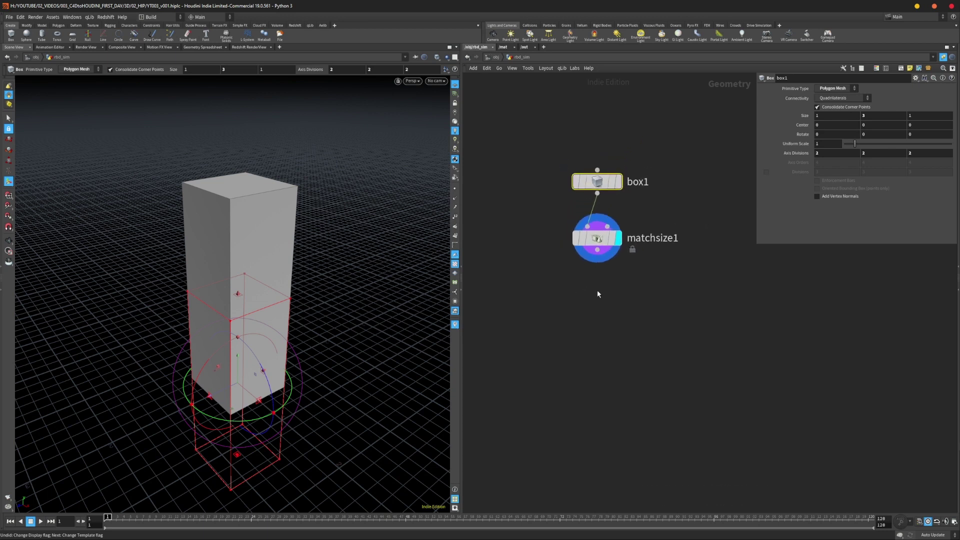
key(Tab)
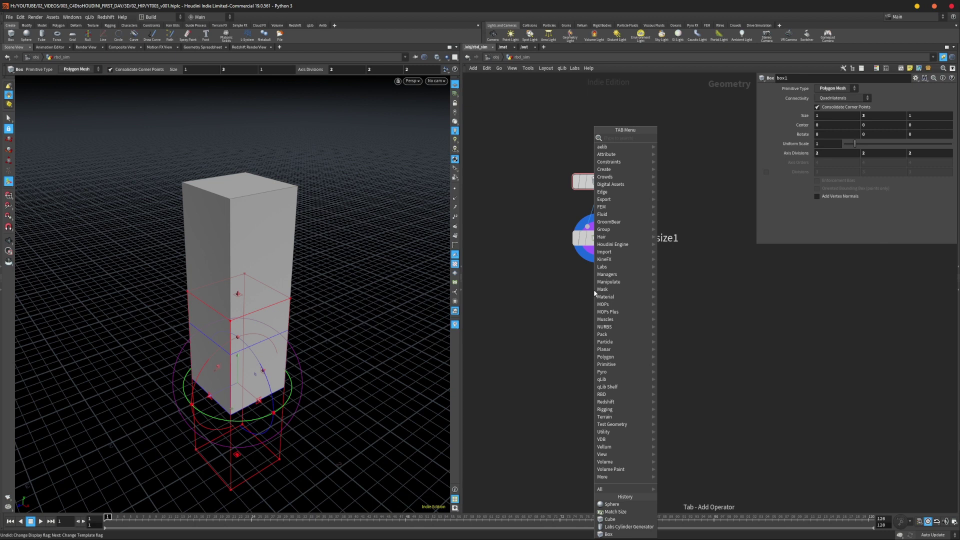
text(rbdmaterial)
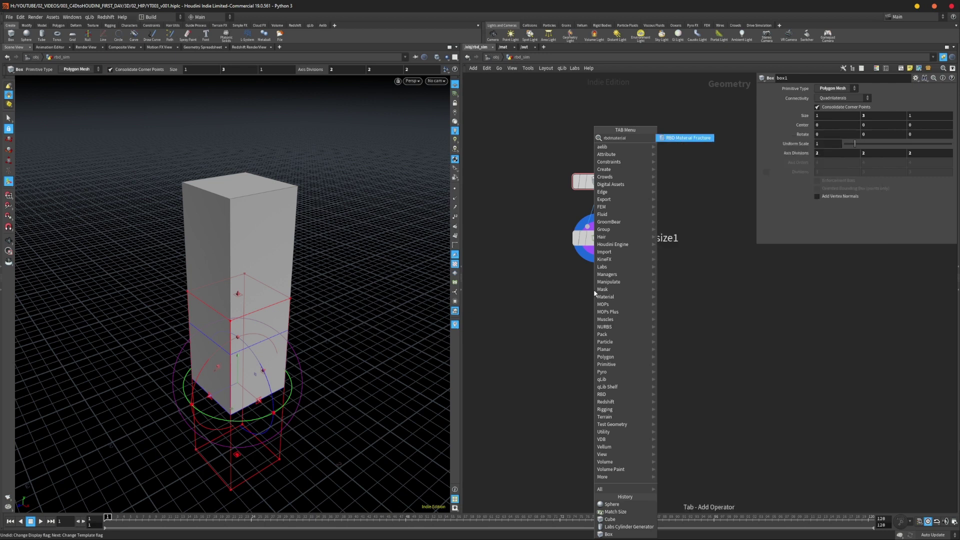
key(Return)
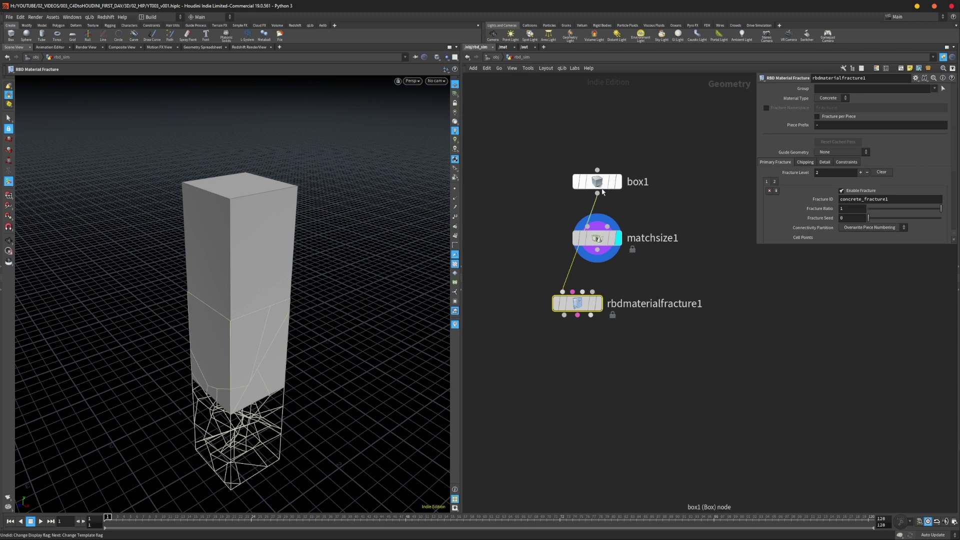
drag(598, 250, 595, 301)
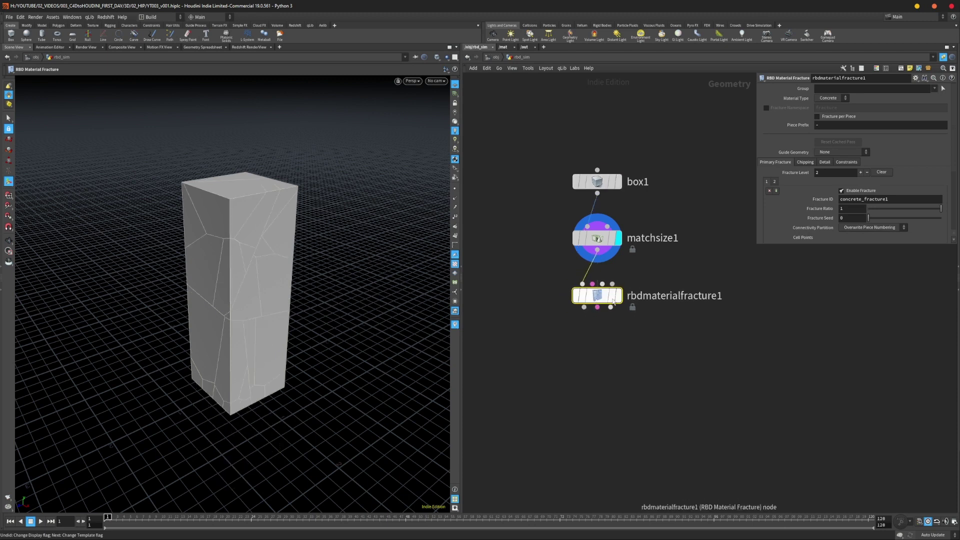
key(Escape)
mouse_move(236, 294)
mouse_down()
mouse_move(242, 322)
mouse_move(251, 285)
mouse_move(235, 281)
mouse_up()
key(Return)
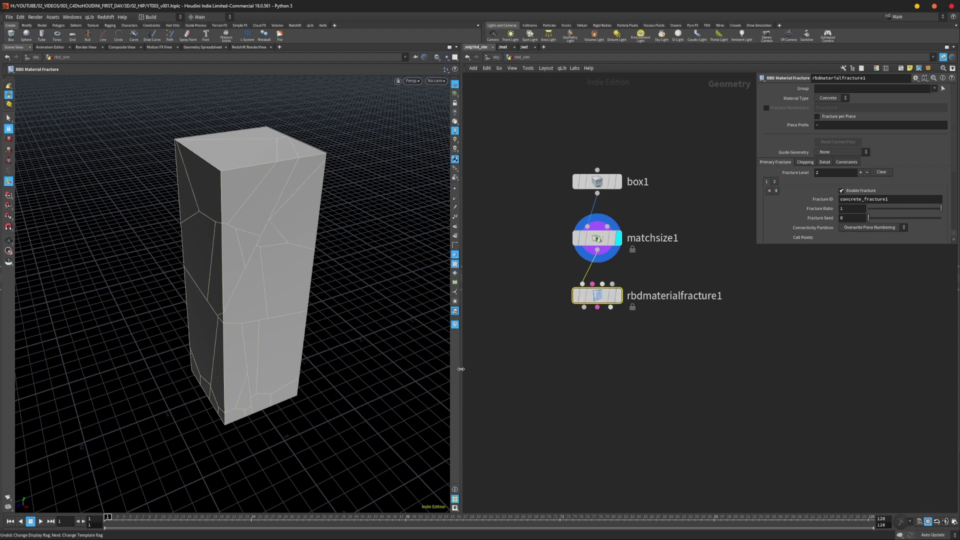
key(Escape)
drag(305, 317, 260, 322)
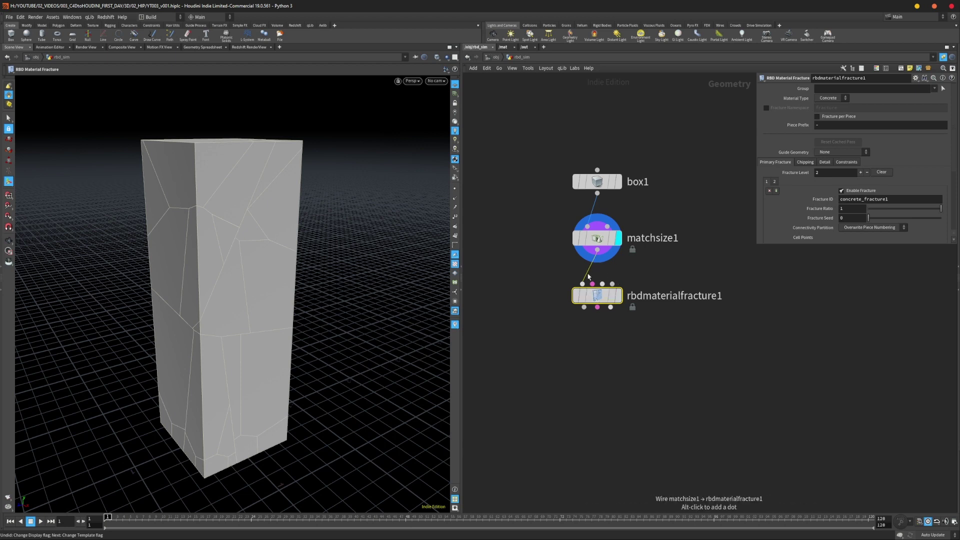
- Switch the network wiring style from straight to rounded wires and move the RBD Material Fracture node further below Match Size
key(shift+s)
key(shift+s)
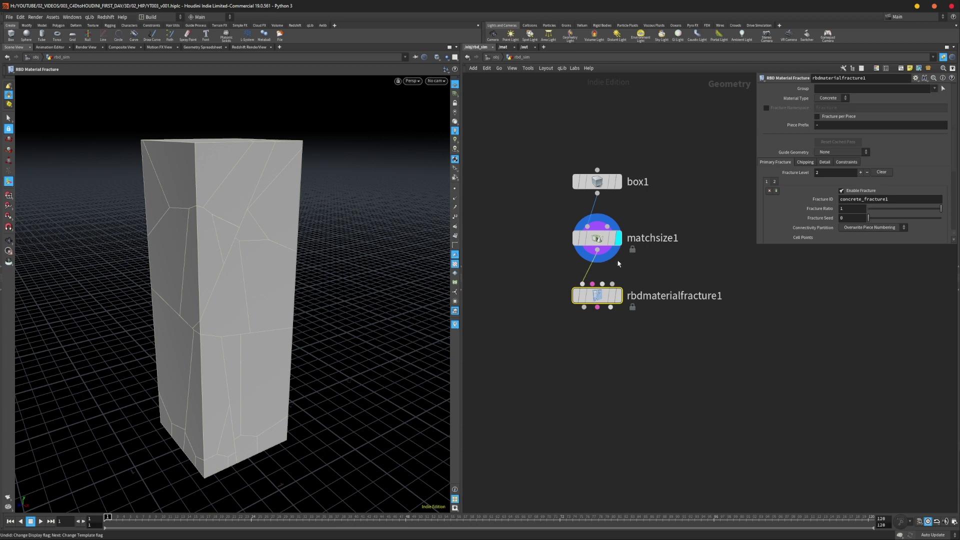
key(shift+s)
mouse_move(601, 296)
mouse_down()
mouse_move(601, 332)
mouse_move(602, 311)
mouse_up()
scroll(642, 304, up, 2)
key(shift+s)
drag(603, 330, 602, 326)
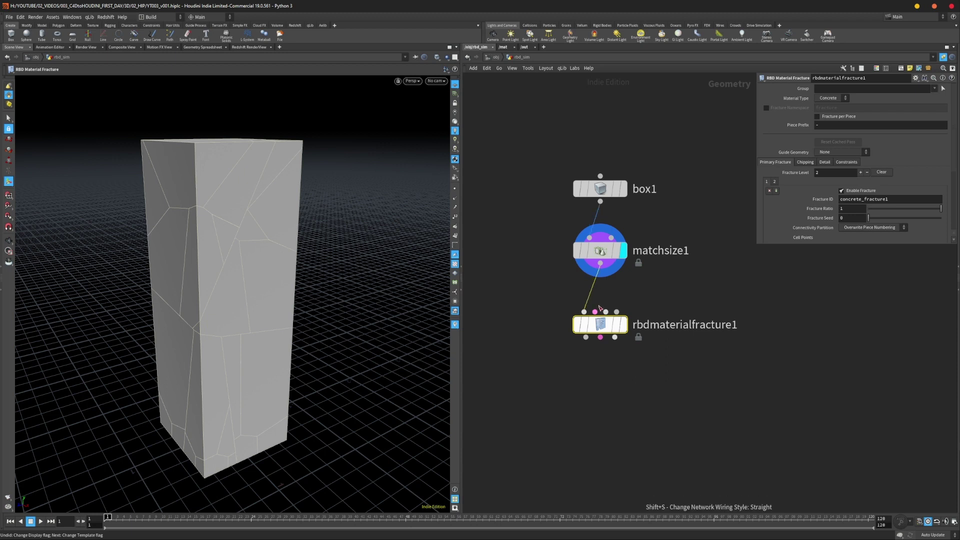
drag(624, 321, 624, 317)
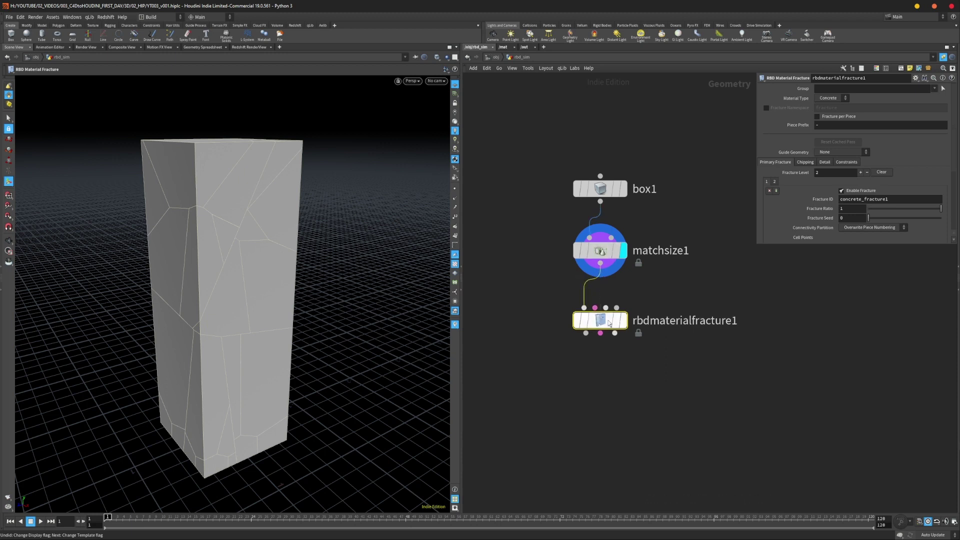
- Display the RBD Material Fracture node and inspect the fractured box in the viewport
click(624, 316)
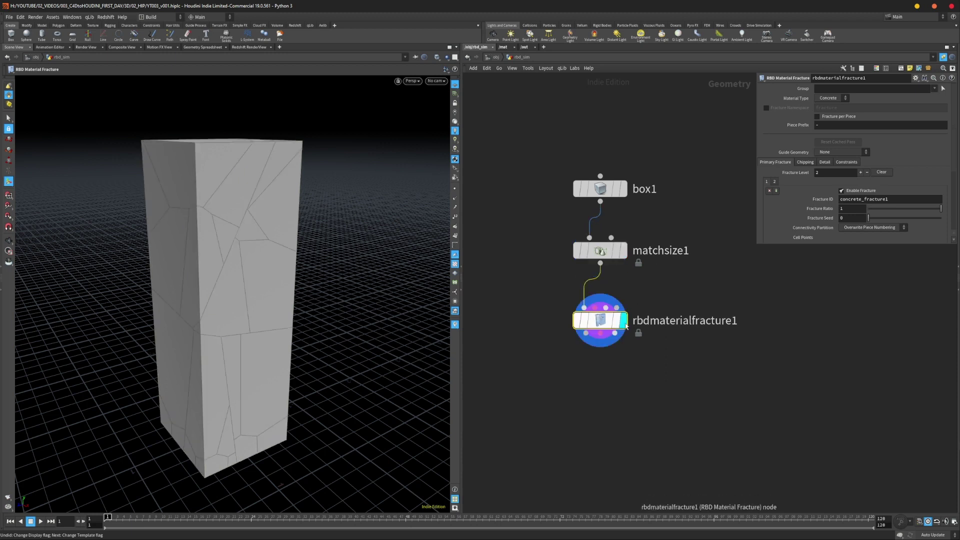
key(Escape)
drag(261, 286, 262, 246)
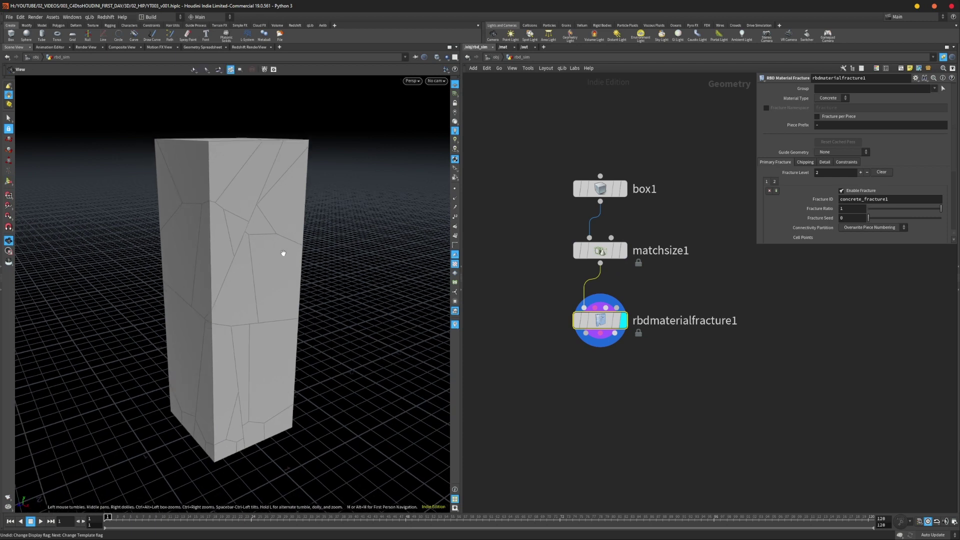
key(Return)
- Add an RBD Exploded View node directly below RBD Material Fracture, with all three outputs wired into its inputs
click(561, 369)
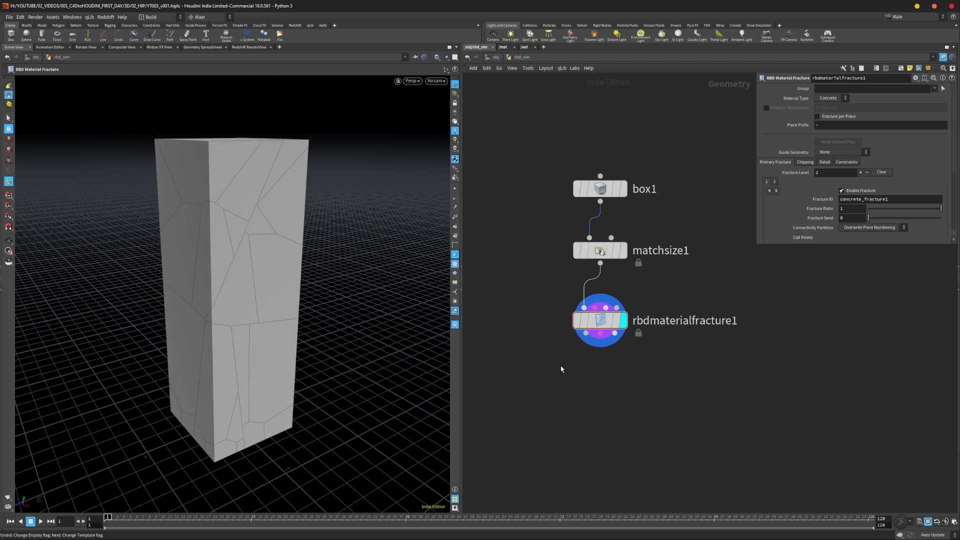
key(Tab)
text(r)
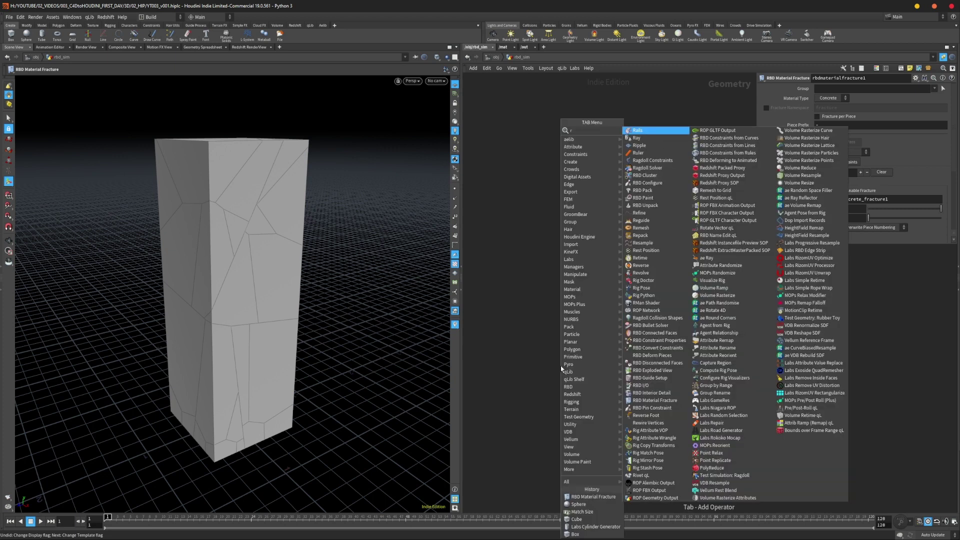
text(bdex)
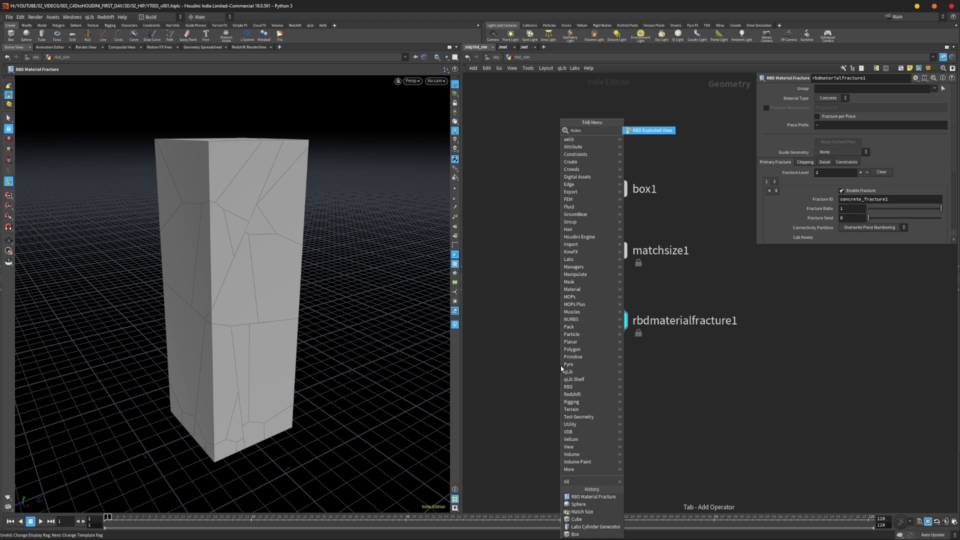
key(Return)
click(597, 380)
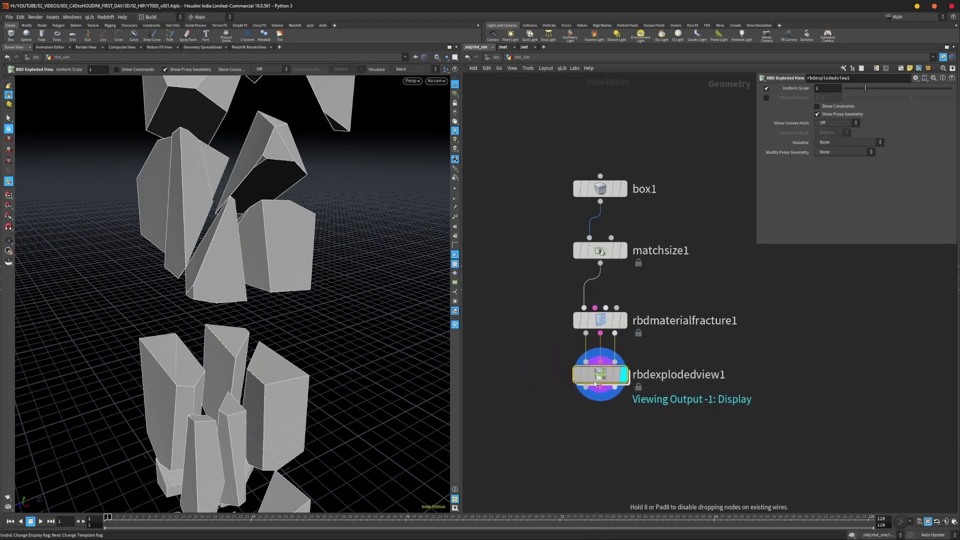
- Examine the exploded fracture pieces in the viewport from several angles and distances
alt+right_drag(338, 330, 248, 318)
alt+drag(248, 318, 453, 371)
key(Return)
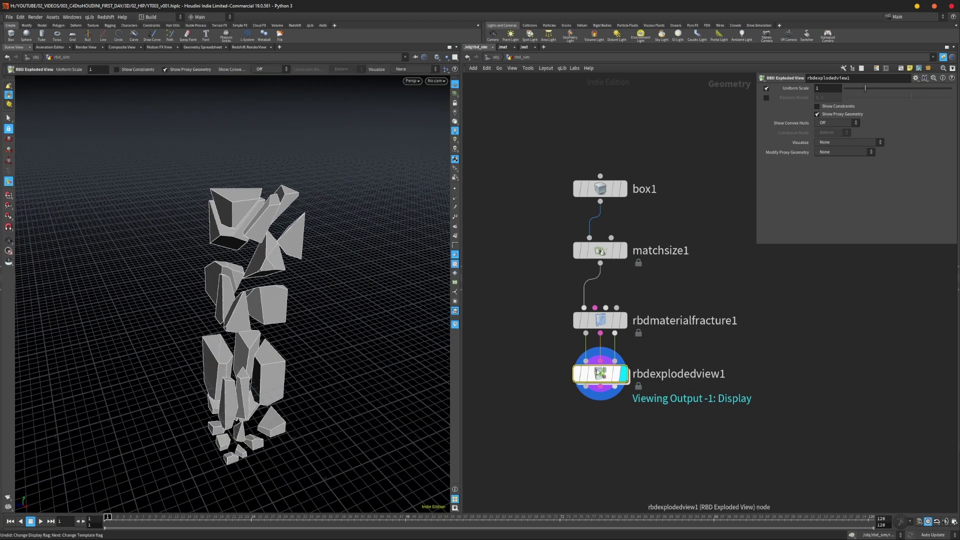
key(Escape)
drag(298, 282, 249, 314)
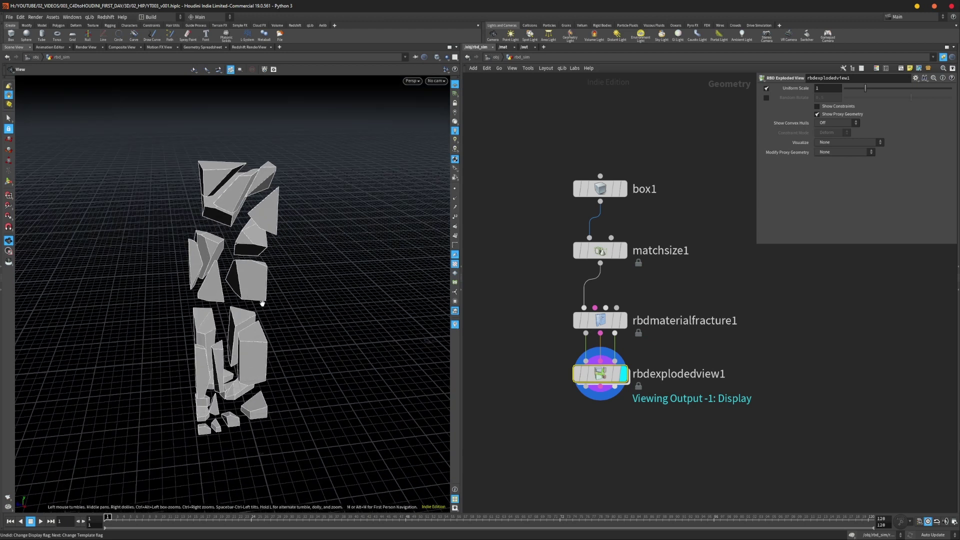
key(Return)
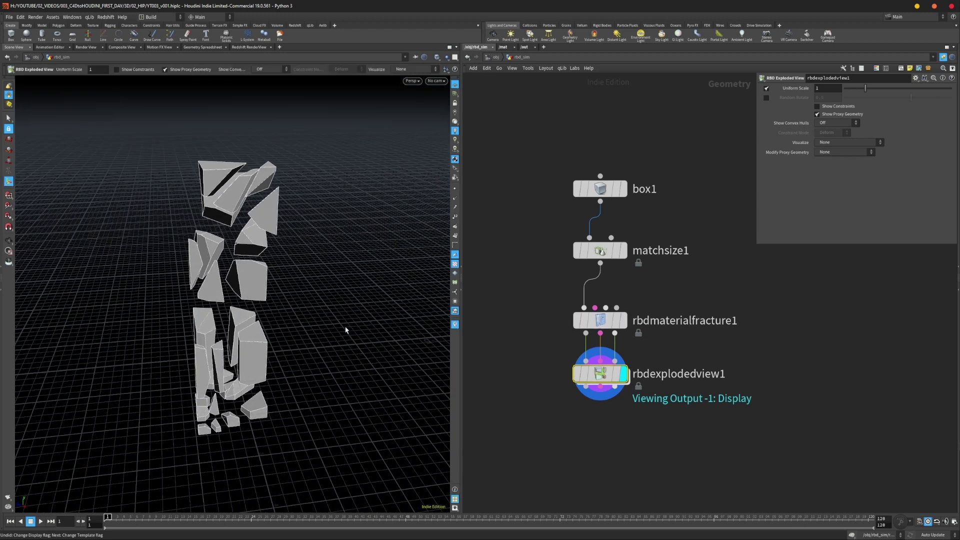
key(Escape)
scroll(259, 272, up, 3)
alt+drag(283, 276, 293, 295)
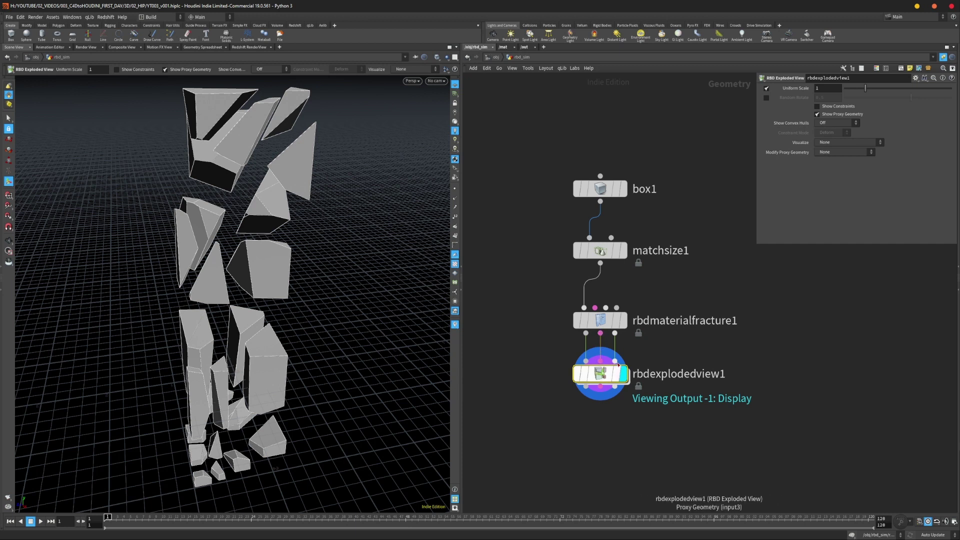
- Move the RBD Exploded View node below and to the left of RBD Material Fracture, and detach all its input wires
drag(604, 379, 549, 395)
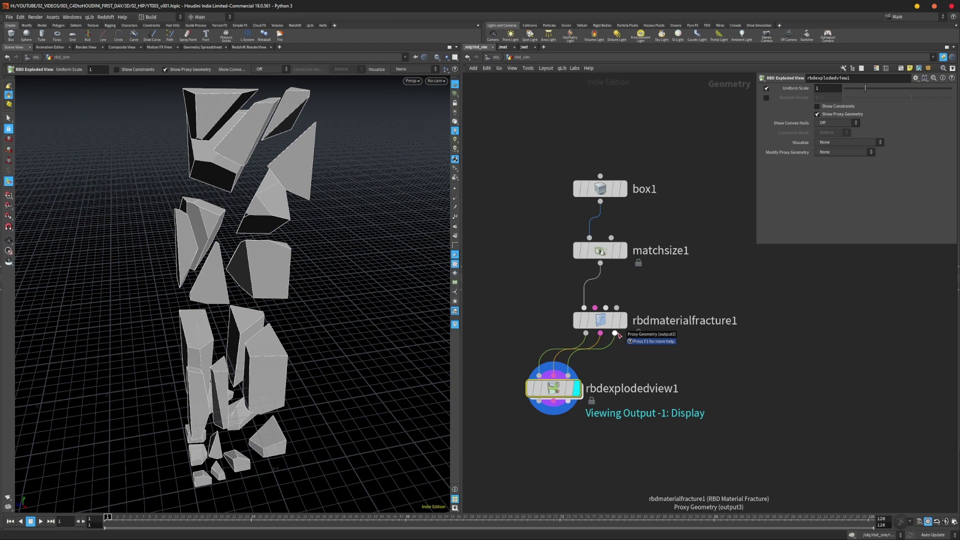
drag(563, 389, 575, 388)
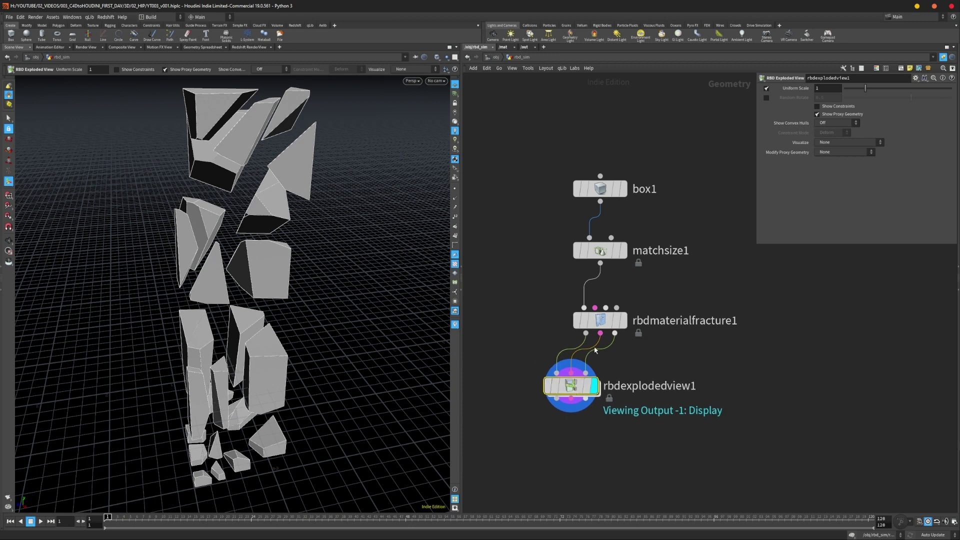
mouse_move(289, 337)
alt+mouse_down()
mouse_move(335, 307)
mouse_move(278, 350)
alt+mouse_up()
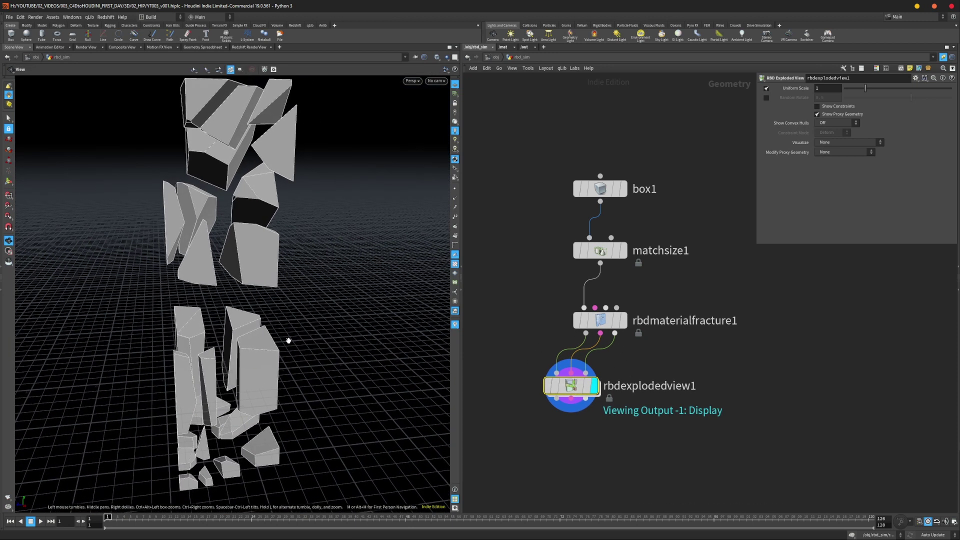
alt+middle_drag(294, 344, 299, 356)
mouse_move(575, 399)
mouse_down()
mouse_move(522, 383)
mouse_move(545, 390)
mouse_move(568, 378)
mouse_move(566, 403)
mouse_move(576, 376)
mouse_move(578, 396)
mouse_move(595, 401)
mouse_move(564, 388)
mouse_up()
- Pull Match Size out of the chain between the box and RBD Material Fracture, and display the RBD Material Fracture node
drag(604, 257, 697, 247)
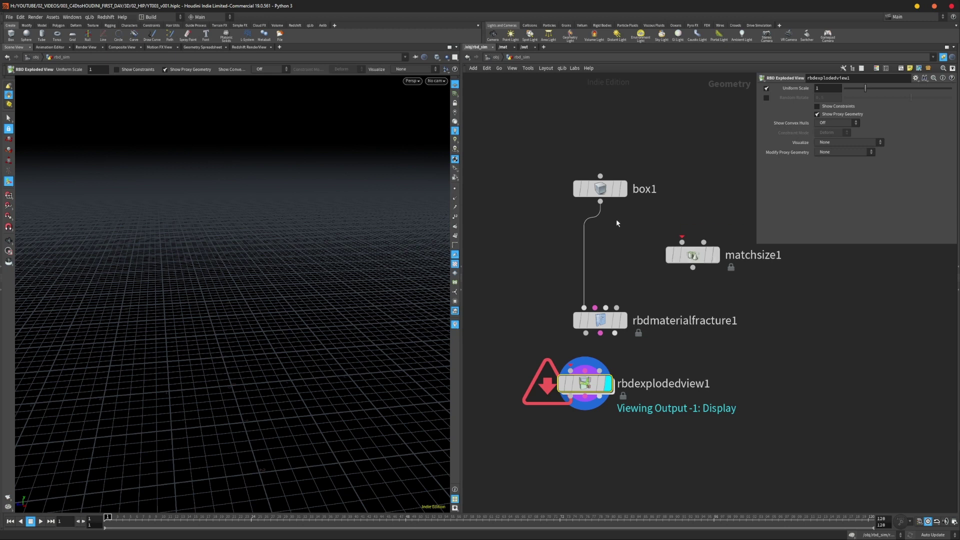
click(625, 322)
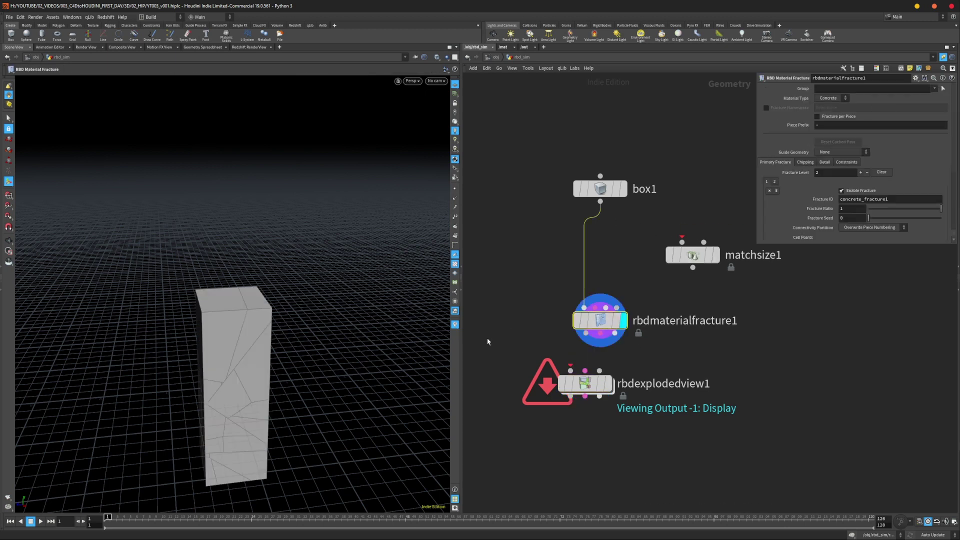
drag(303, 332, 273, 344)
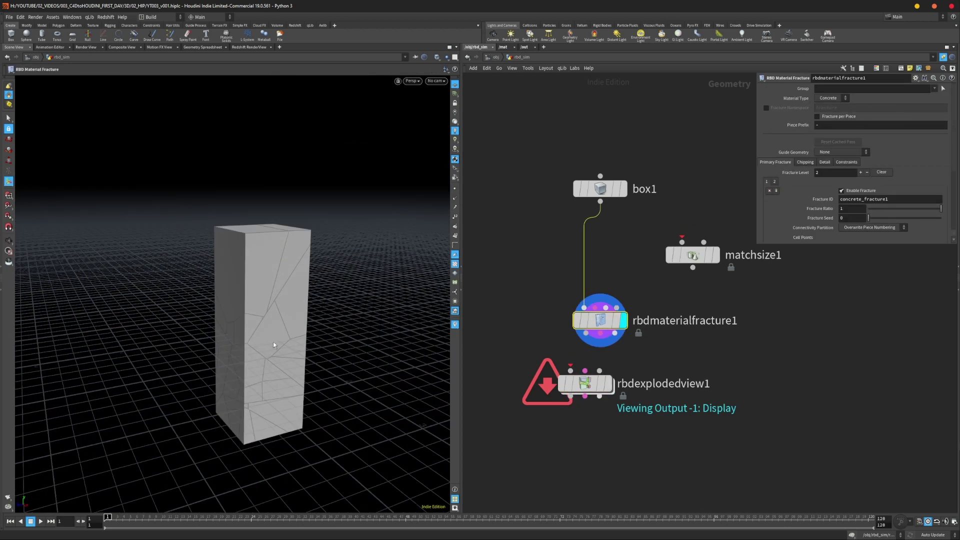
- Insert Match Size back into the wire between the box and RBD Material Fracture and inspect the fractured box
drag(701, 257, 608, 262)
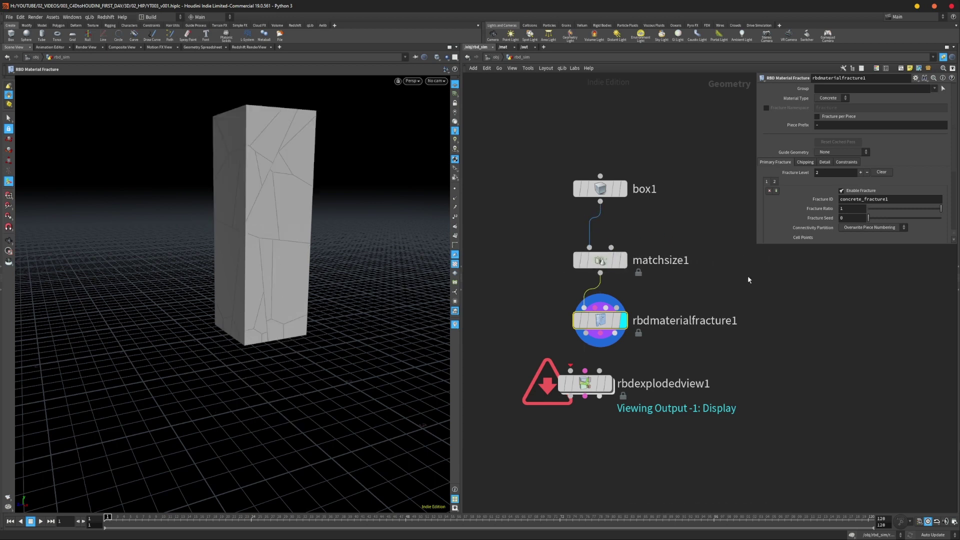
drag(344, 275, 273, 349)
scroll(274, 349, up, 1)
- Try wiring the RBD Material Fracture outputs into the three RBD Exploded View inputs, and cut these wires again
drag(584, 385, 567, 388)
middle_drag(702, 344, 702, 316)
scroll(705, 325, down, 1)
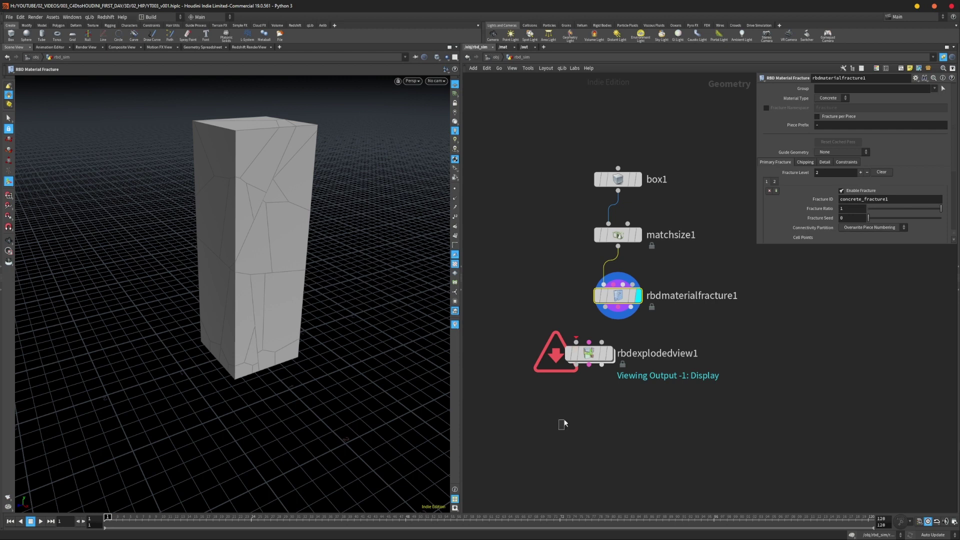
click(593, 354)
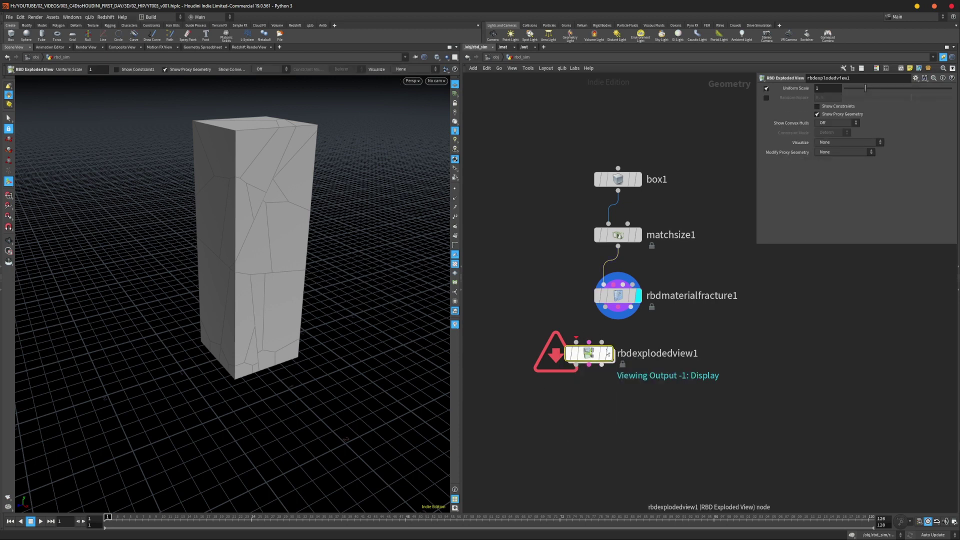
click(589, 338)
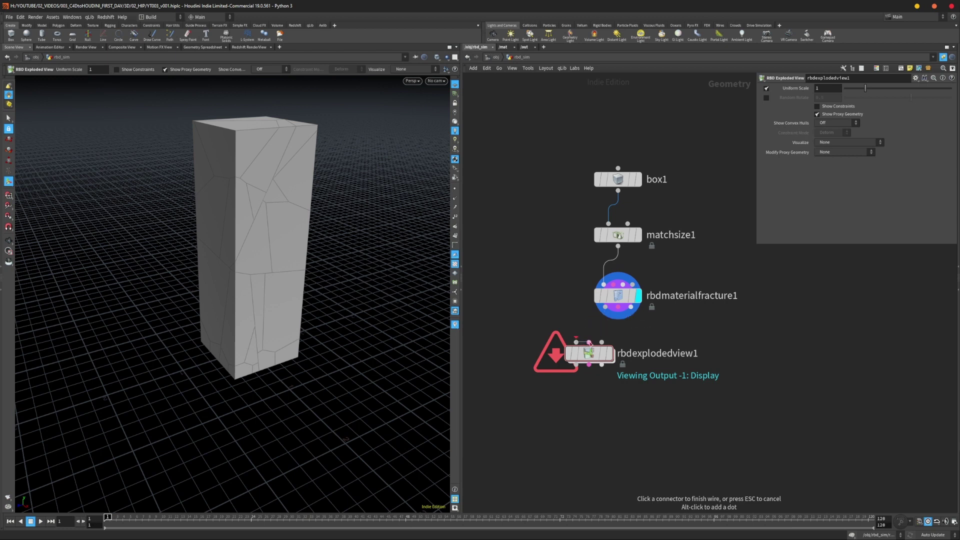
click(608, 309)
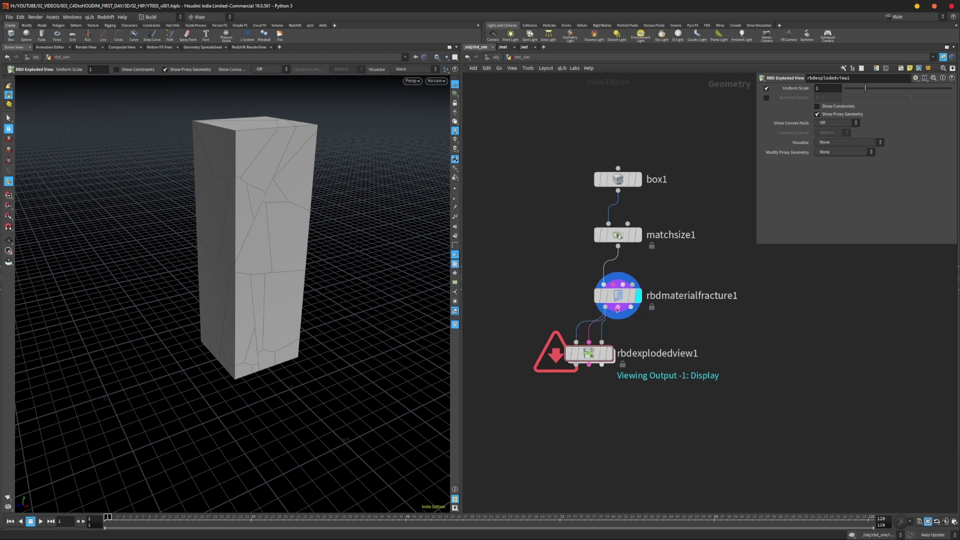
key(y)
drag(557, 322, 668, 325)
- Connect the three RBD Material Fracture outputs to the matching RBD Exploded View inputs and display the exploded view node
click(619, 310)
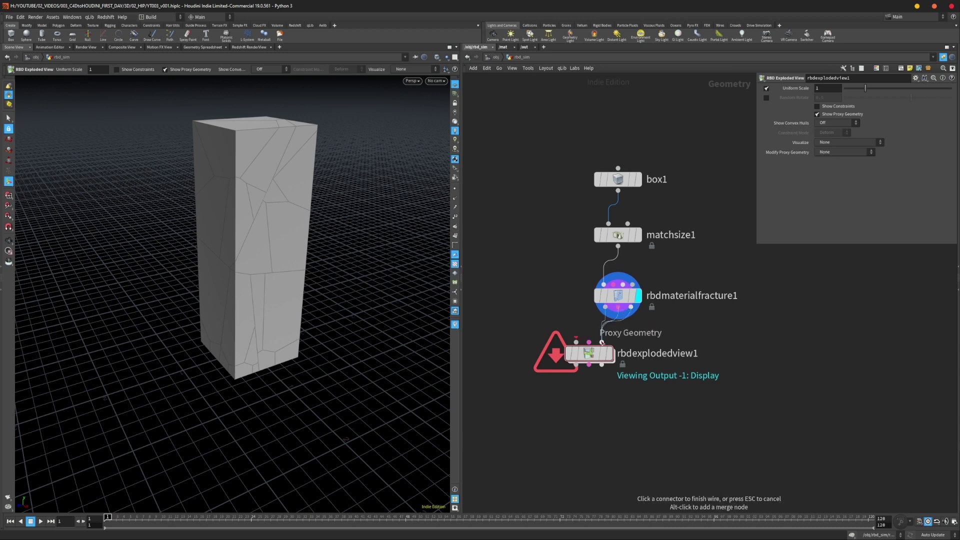
click(602, 342)
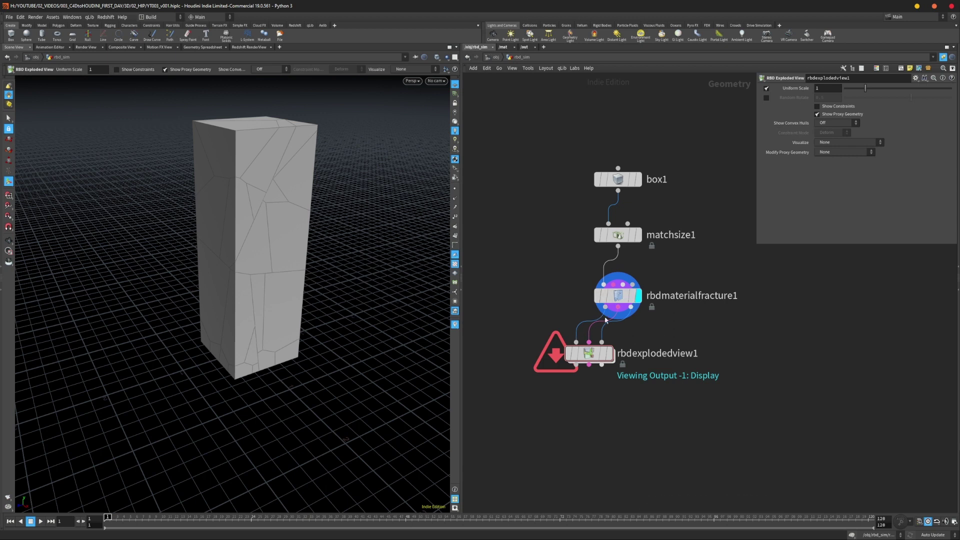
drag(589, 354, 575, 369)
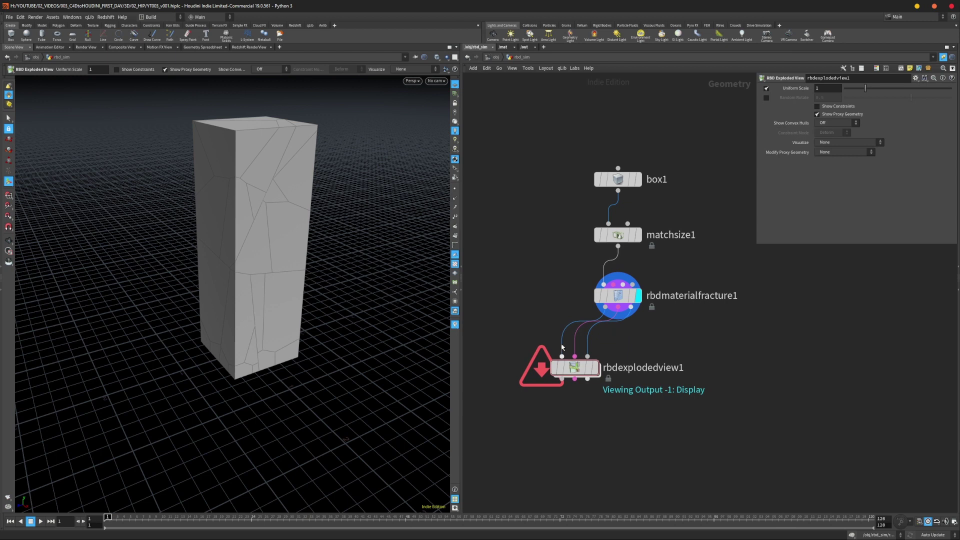
click(594, 369)
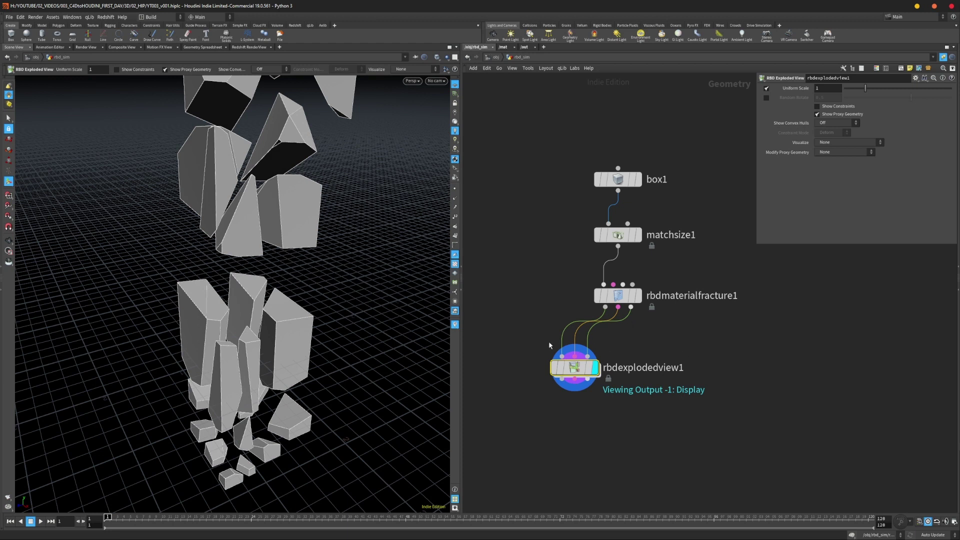
- Lower the Uniform Scale of the RBD Exploded View node to about 0.57 and set it back to 1
click(618, 295)
drag(552, 261, 713, 331)
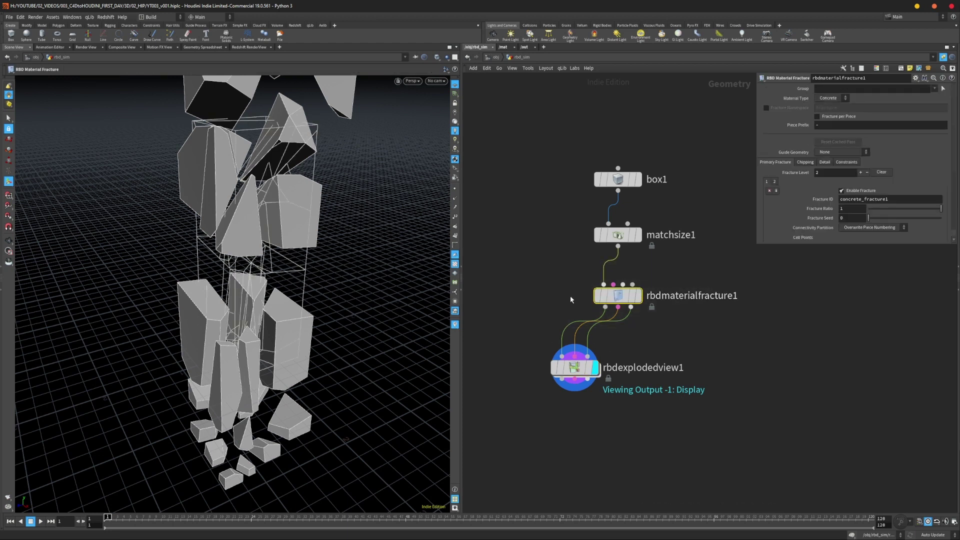
click(576, 373)
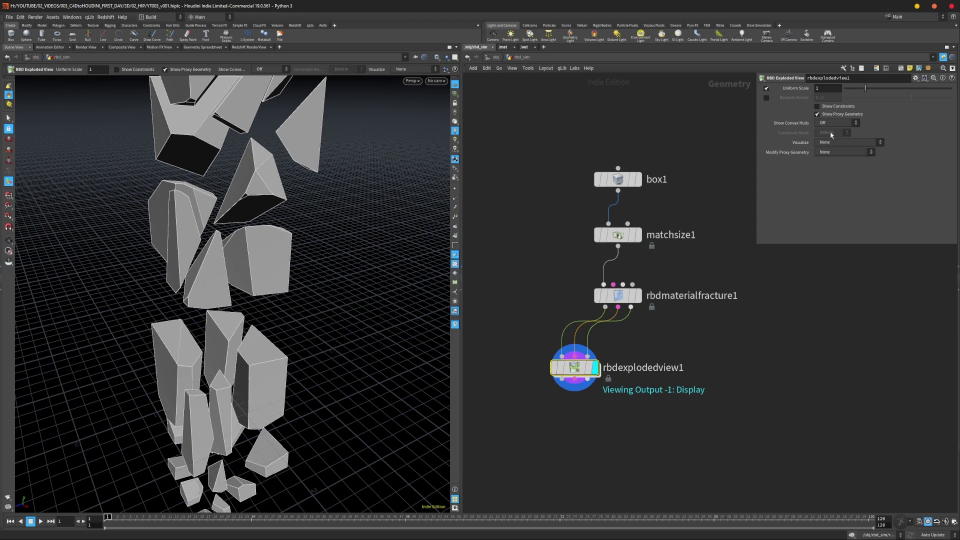
drag(865, 88, 856, 114)
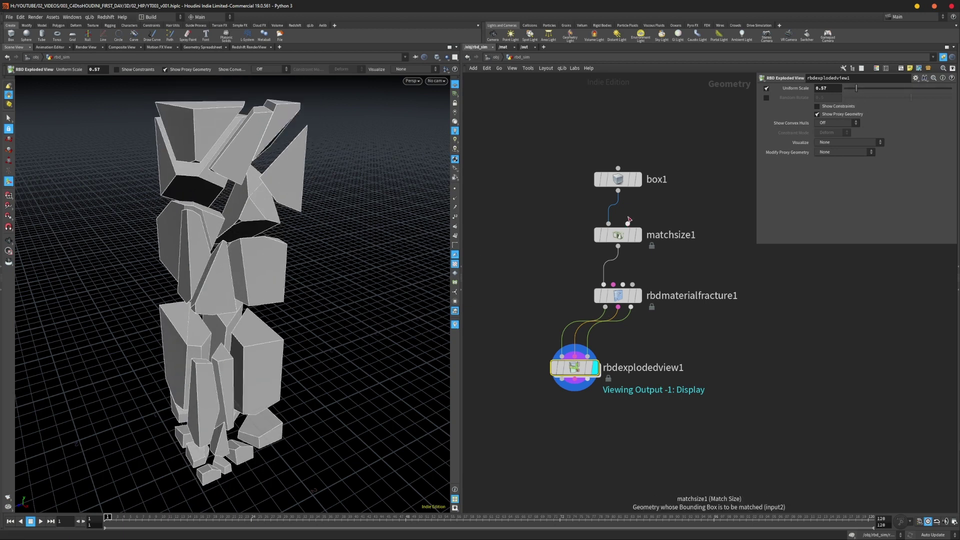
click(833, 88)
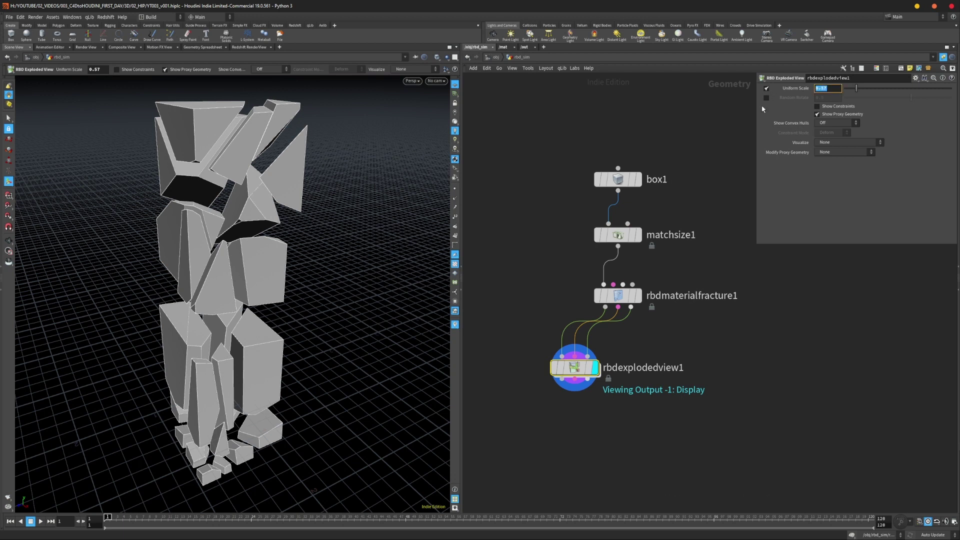
text(1)
key(Return)
- Select the RBD Material Fracture node and review its primary fracture, chipping and detail parameters in an enlarged parameter area
click(603, 296)
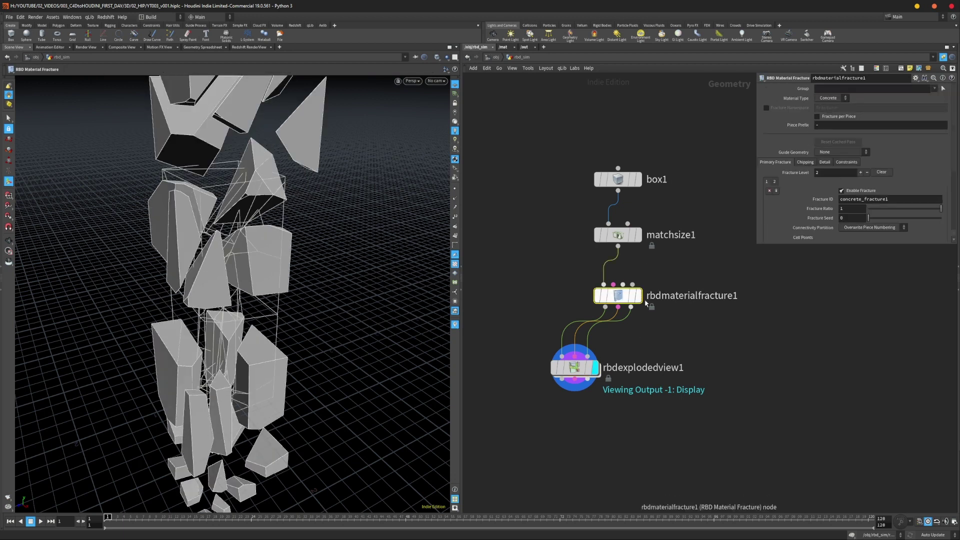
drag(307, 261, 389, 266)
key(Return)
key(Escape)
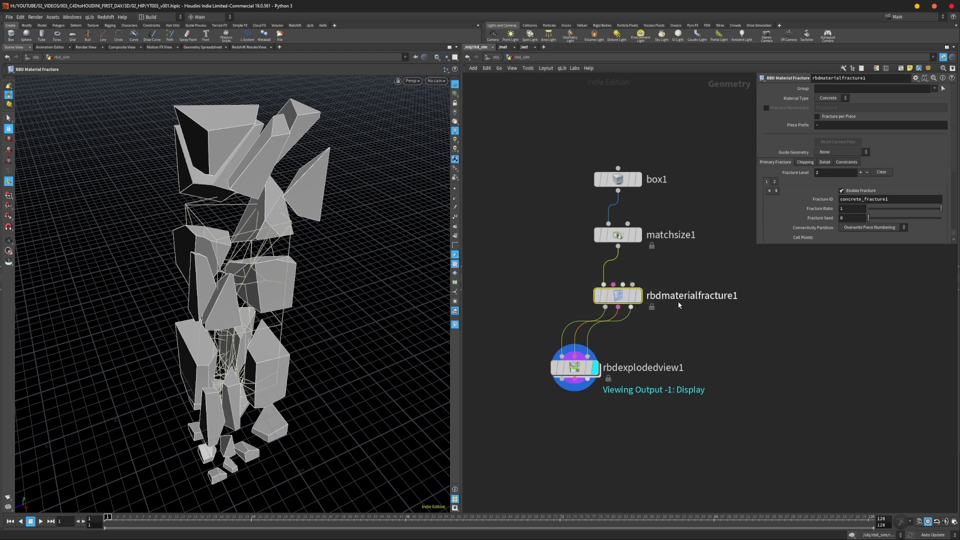
click(805, 162)
click(825, 164)
drag(826, 244, 820, 363)
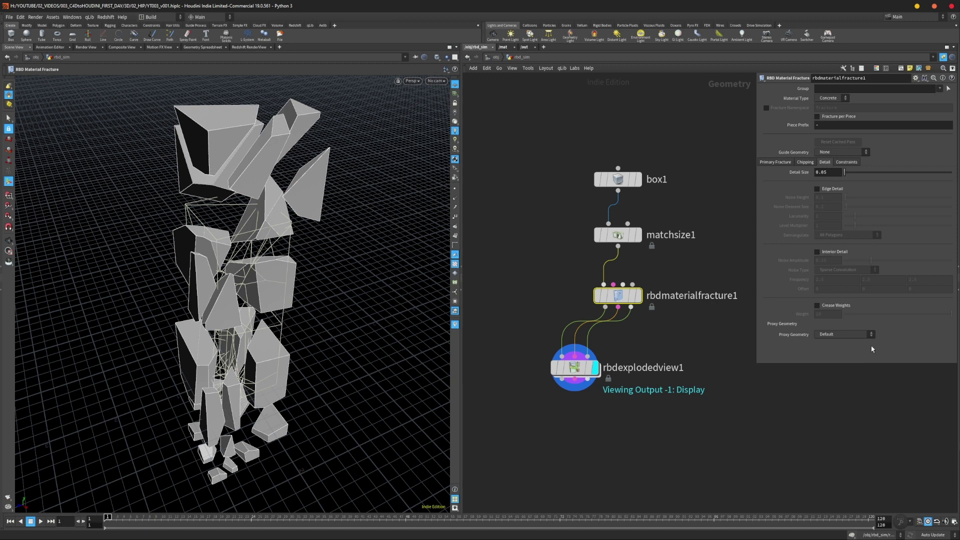
drag(867, 364, 870, 353)
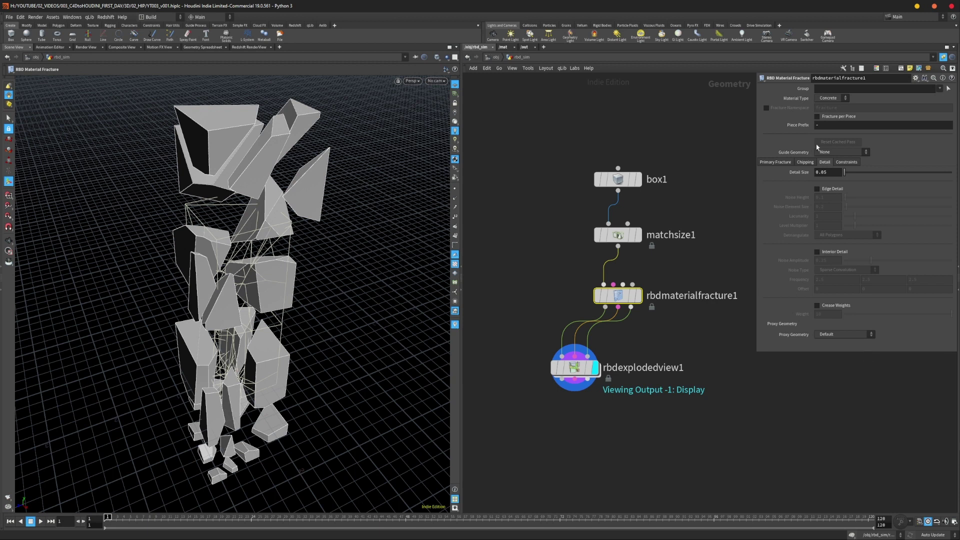
click(788, 163)
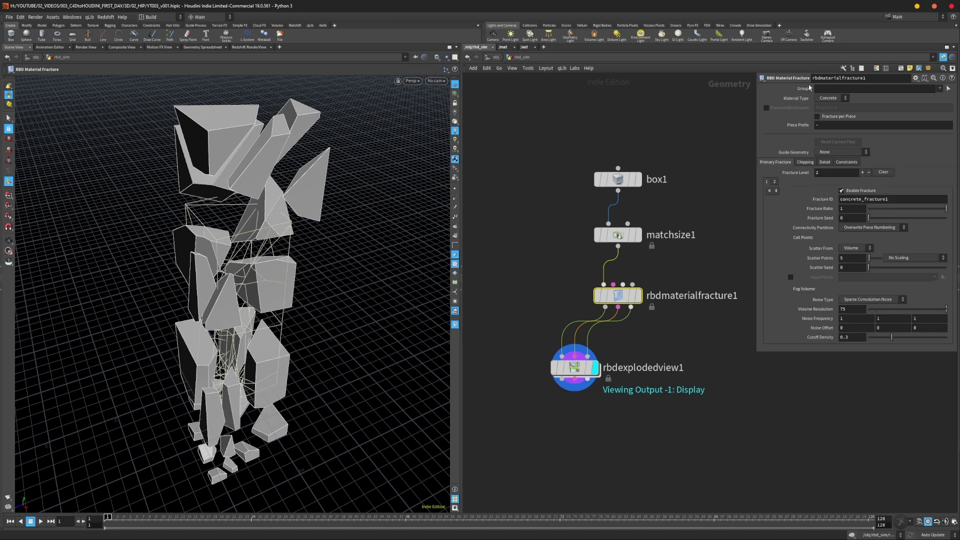
- Try the Wood material type on RBD Material Fracture, inspect the splintered pieces, and set the type back to Concrete
click(845, 99)
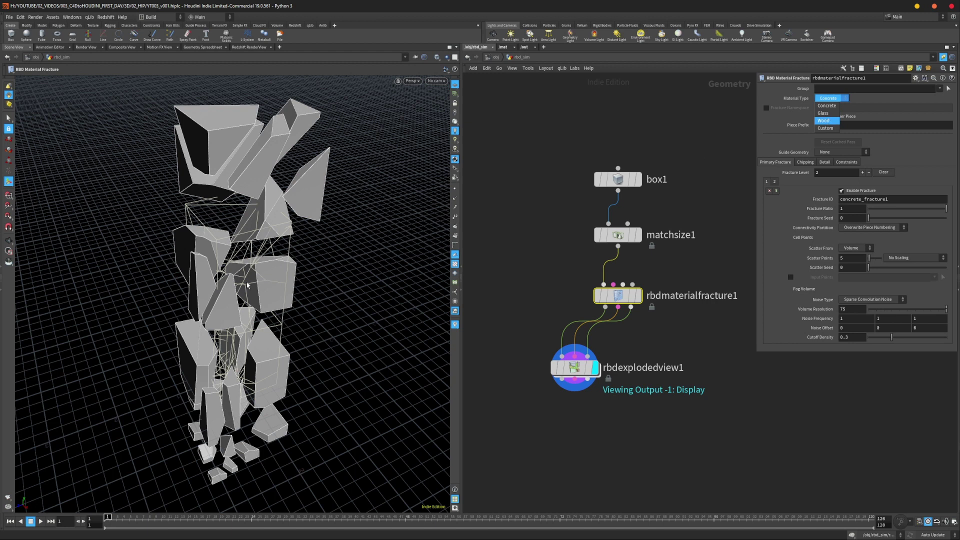
click(824, 121)
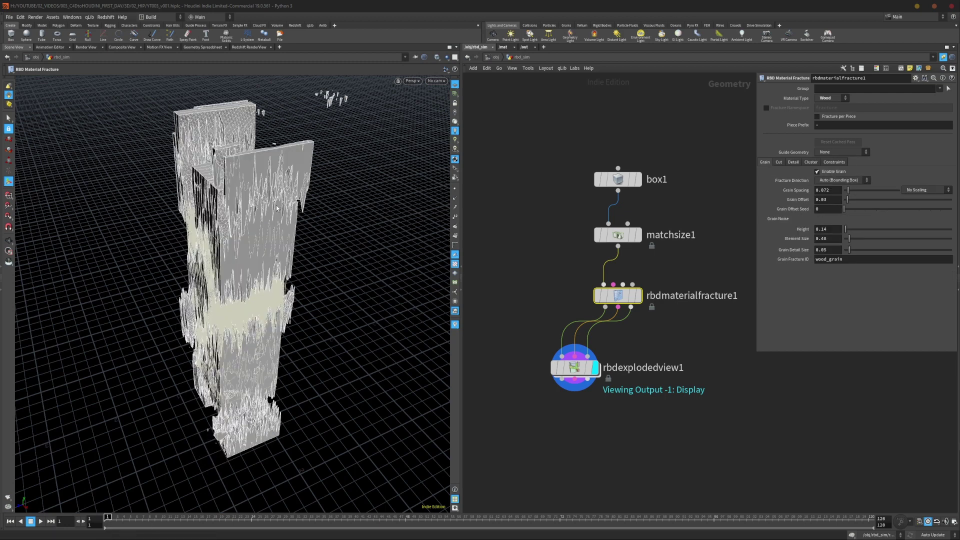
alt+drag(283, 254, 112, 298)
click(484, 232)
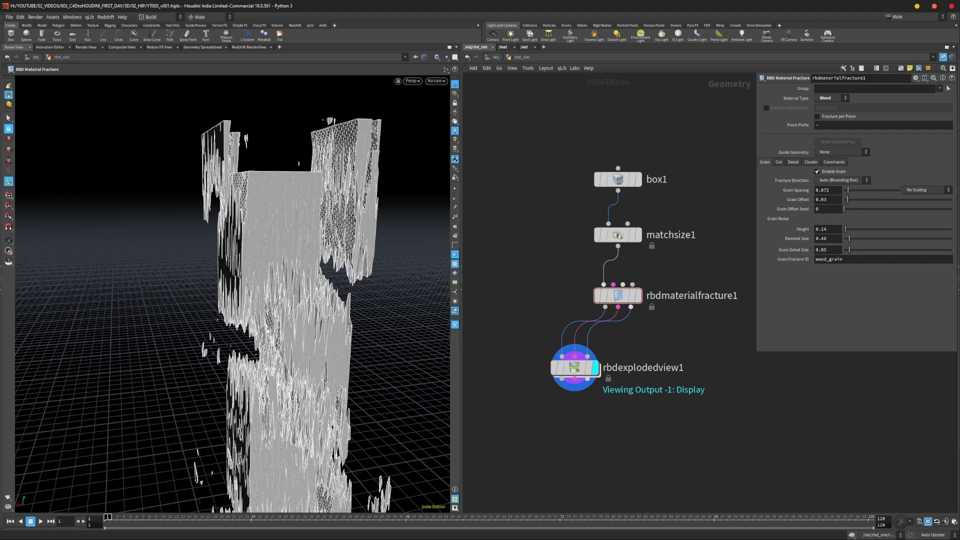
alt+drag(291, 211, 303, 273)
click(830, 98)
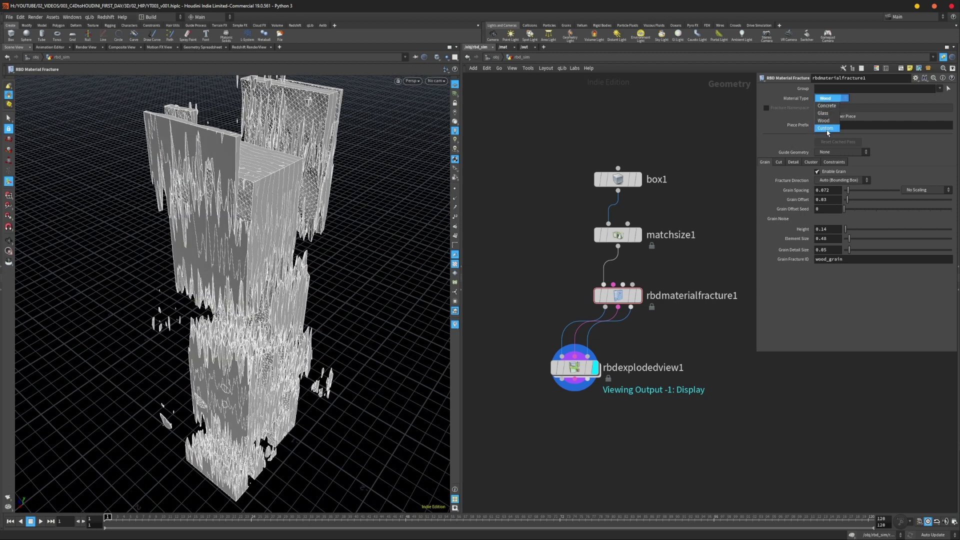
click(831, 107)
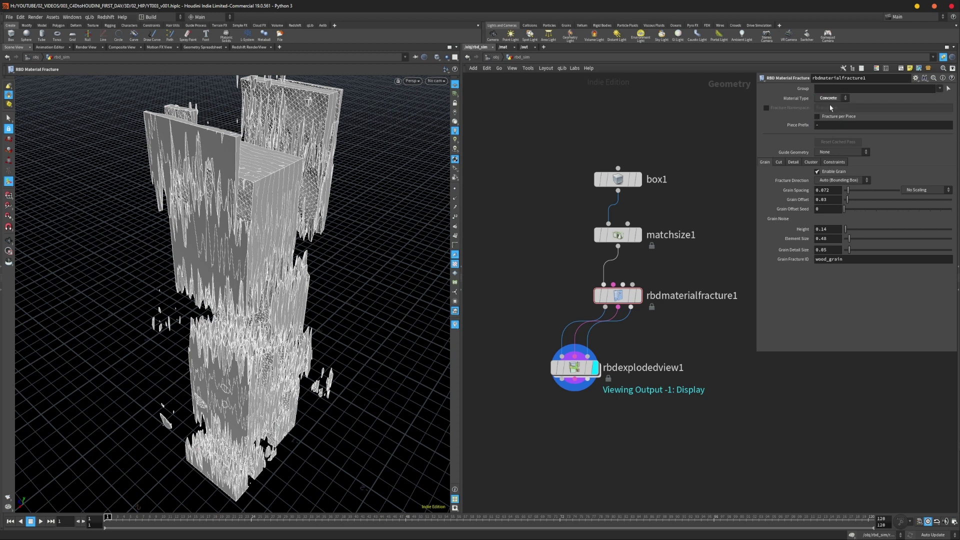
key(Escape)
drag(387, 224, 255, 242)
key(Return)
drag(535, 266, 640, 298)
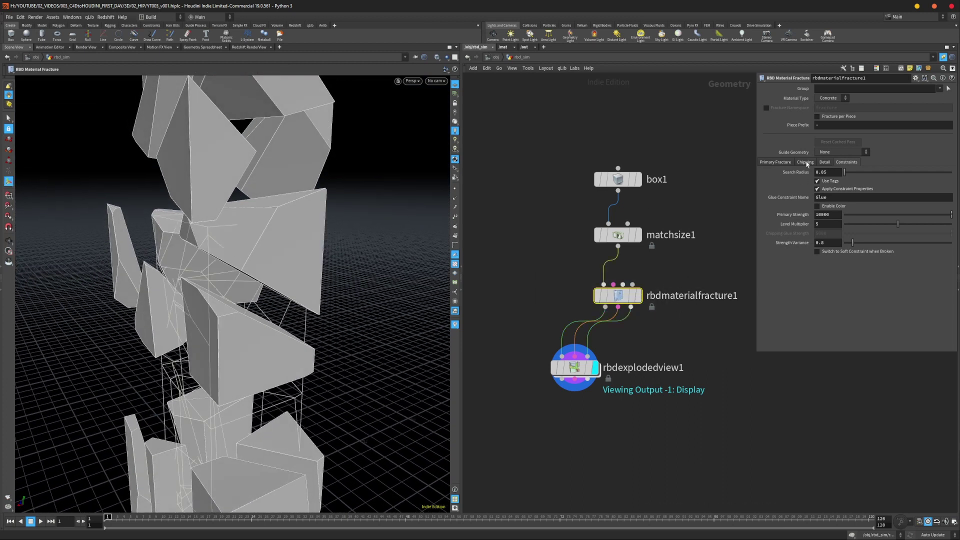
- Enable chipping on the RBD Material Fracture node and inspect the small chips around the exploded pieces
click(789, 164)
click(809, 164)
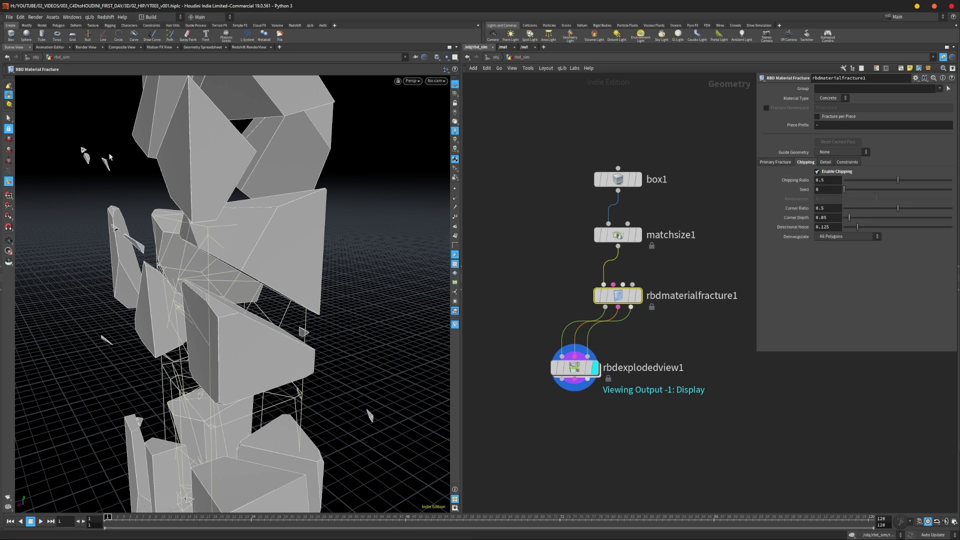
alt+drag(225, 328, 150, 317)
alt+drag(219, 246, 250, 268)
scroll(250, 268, down, 1)
- Enable Edge Detail on RBD Material Fracture and inspect the fractured edges up close
click(825, 162)
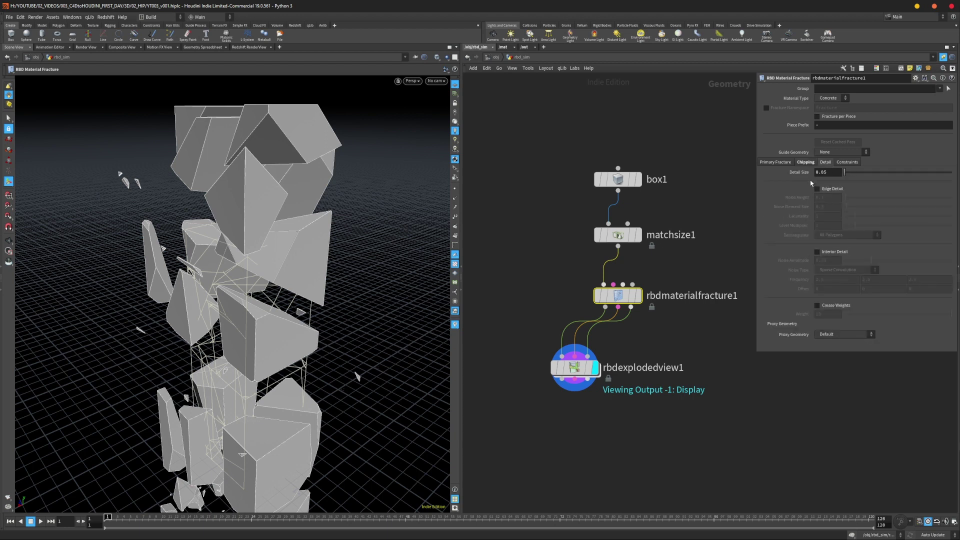
scroll(258, 224, up, 10)
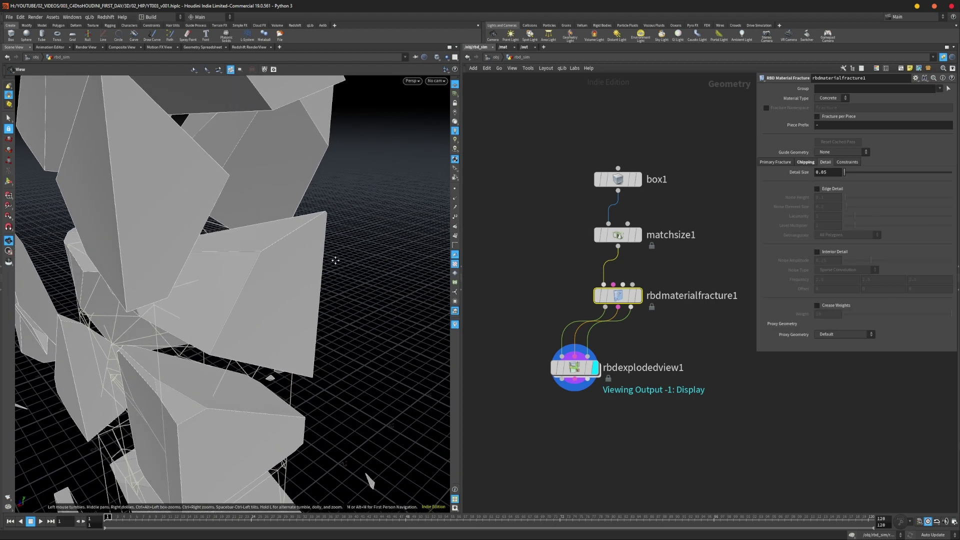
drag(283, 318, 260, 285)
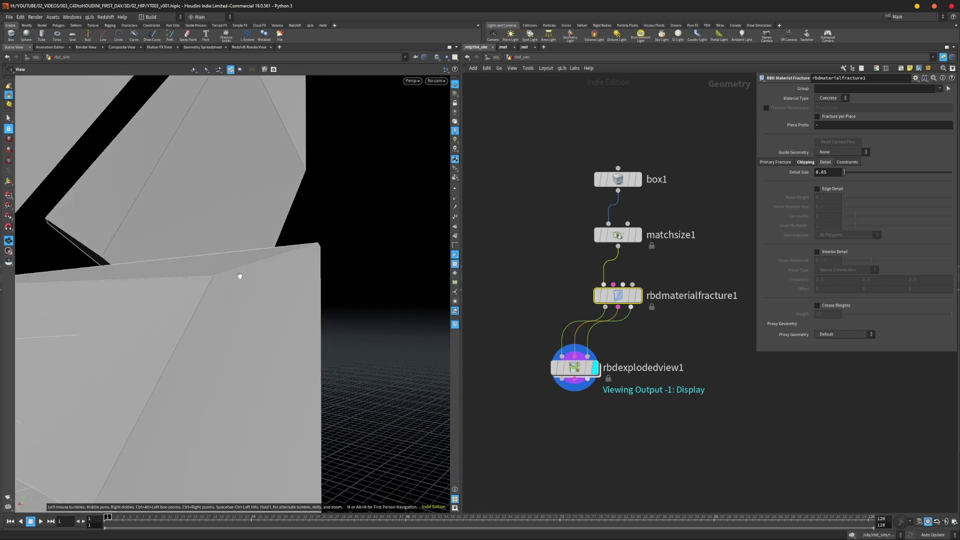
alt+drag(216, 236, 242, 261)
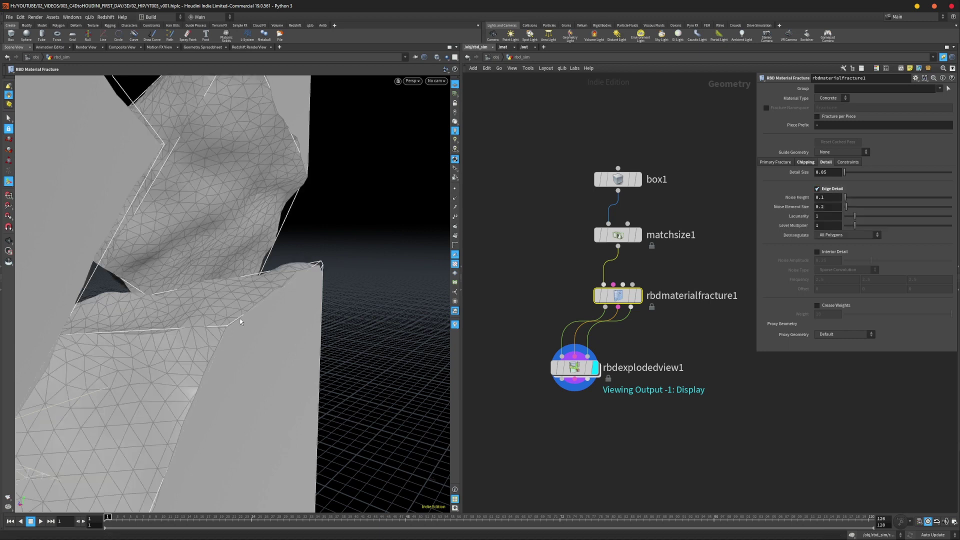
- Enable Interior Detail on RBD Material Fracture and inspect the noise on the pieces' inner faces
mouse_move(268, 284)
mouse_down()
mouse_move(279, 278)
mouse_move(200, 251)
mouse_move(263, 288)
mouse_up()
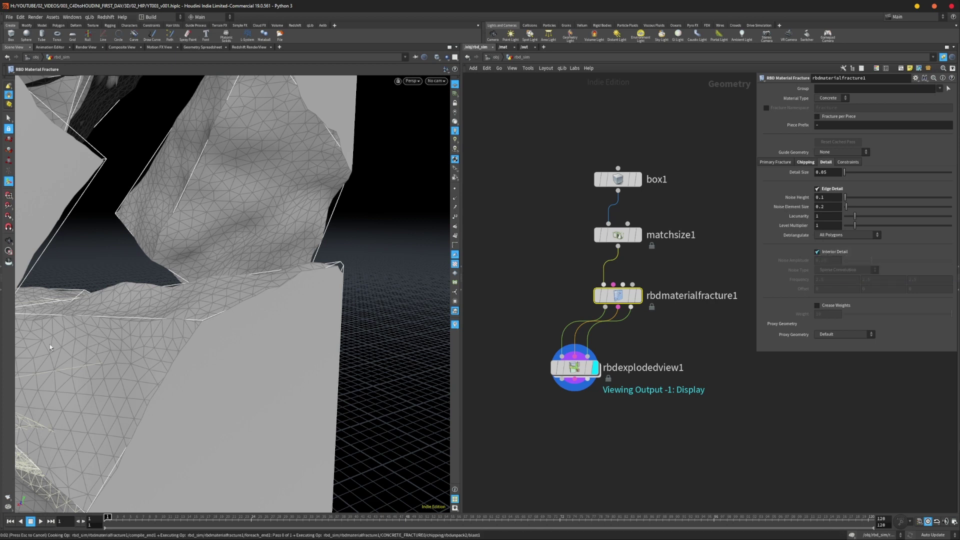
alt+drag(212, 201, 137, 238)
alt+right_drag(136, 238, 208, 229)
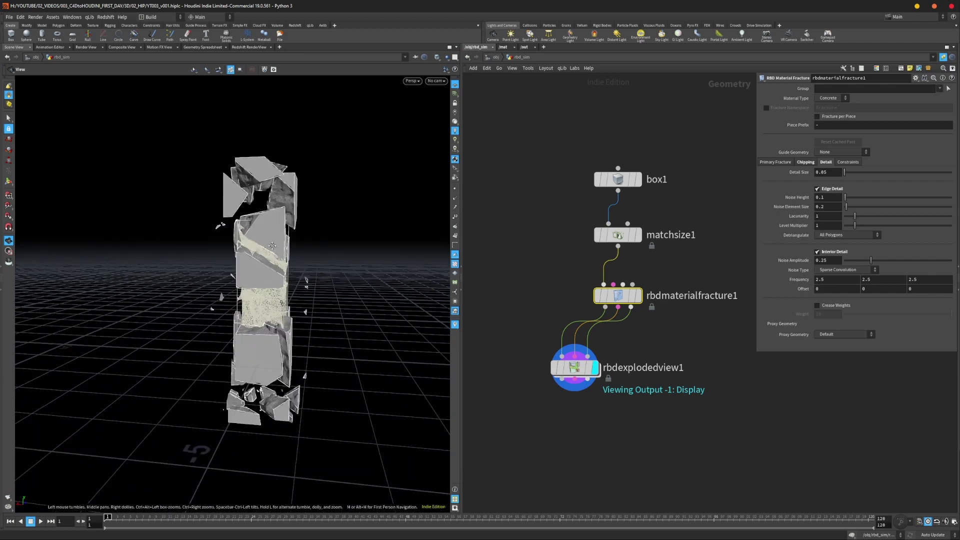
alt+drag(208, 230, 264, 272)
click(696, 358)
alt+drag(292, 236, 305, 340)
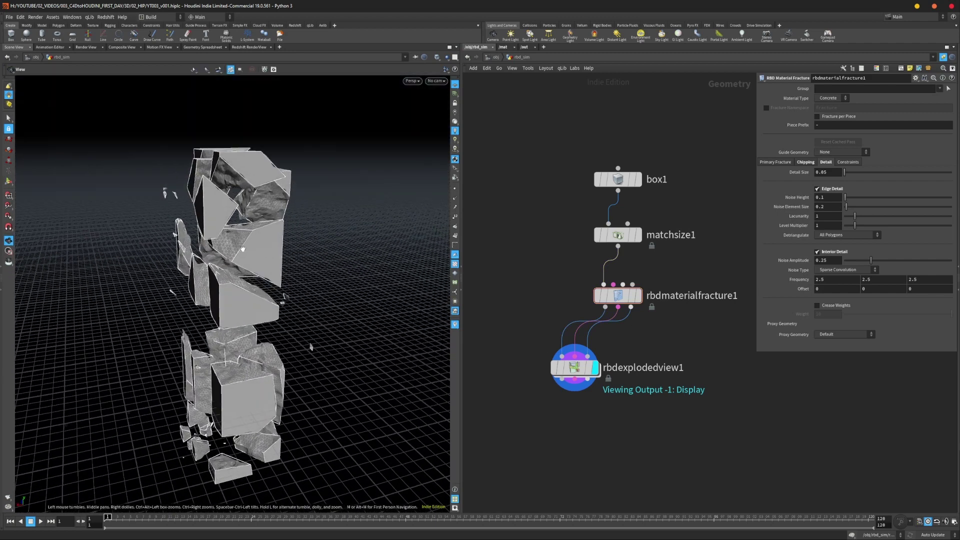
- Move the RBD Exploded View node aside to free the space below RBD Material Fracture
drag(577, 371, 543, 360)
drag(504, 304, 568, 398)
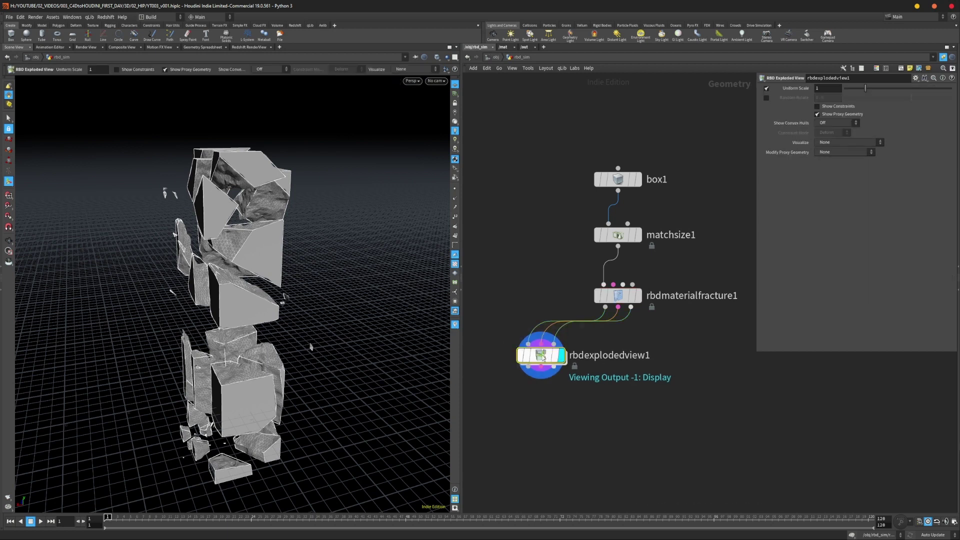
drag(549, 364, 532, 360)
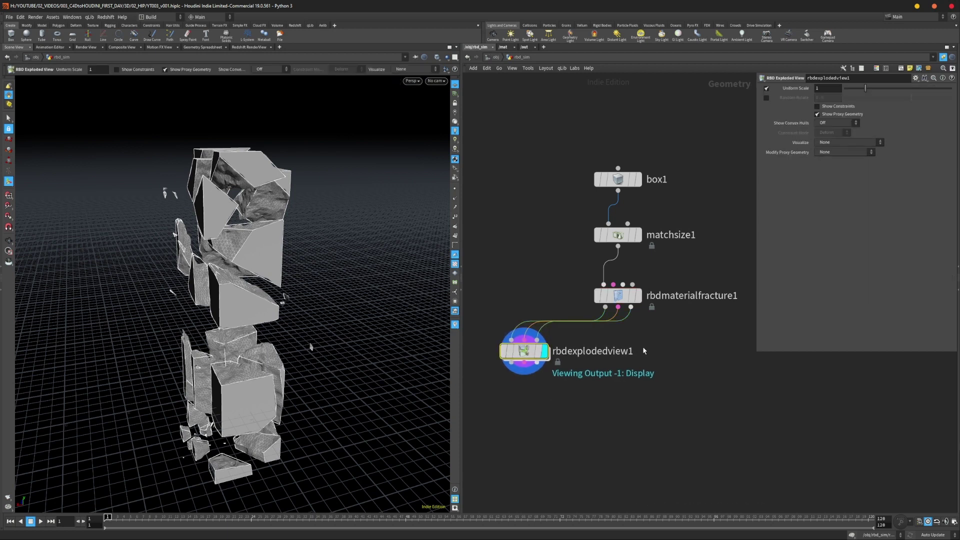
drag(511, 352, 482, 348)
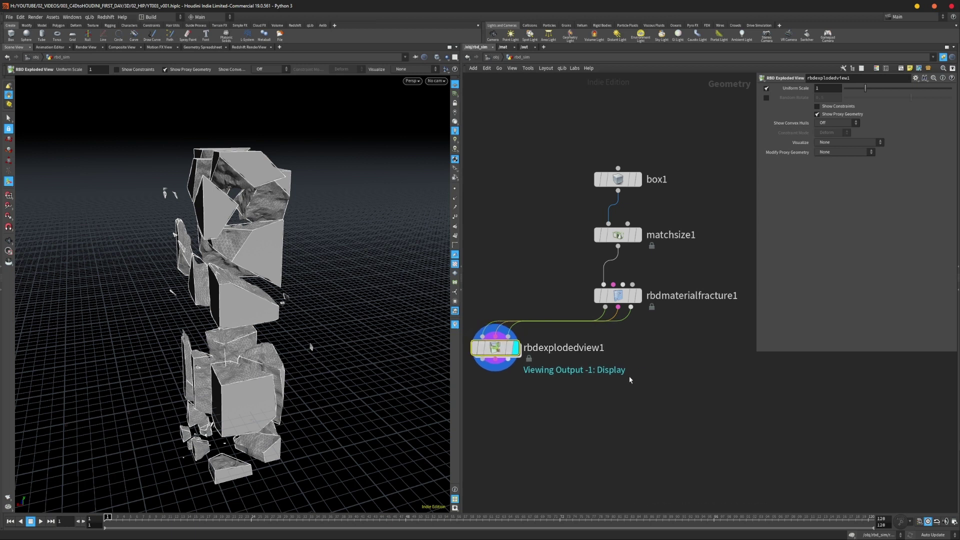
- Add an RBD Bullet Solver node below RBD Material Fracture, fed by its three outputs
key(Tab)
text(rbdsolver)
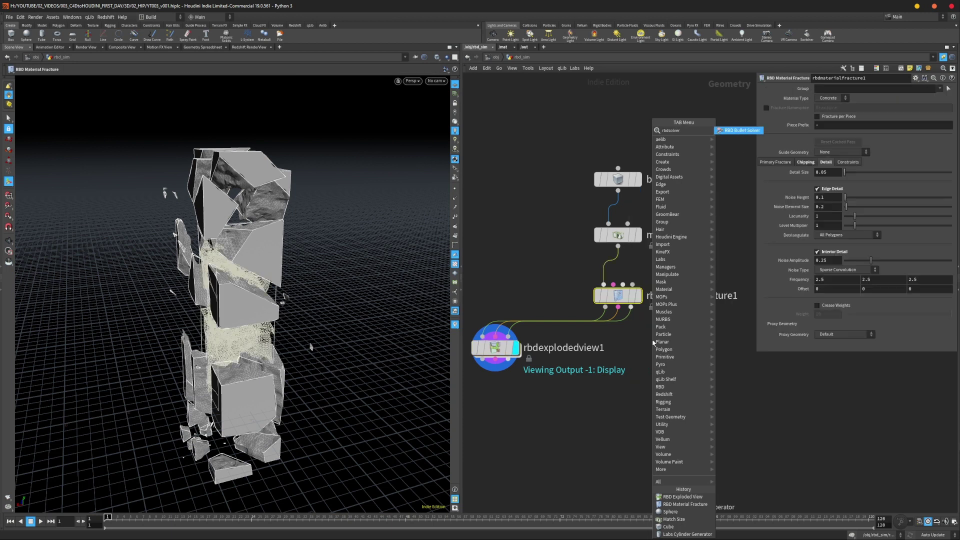
key(Return)
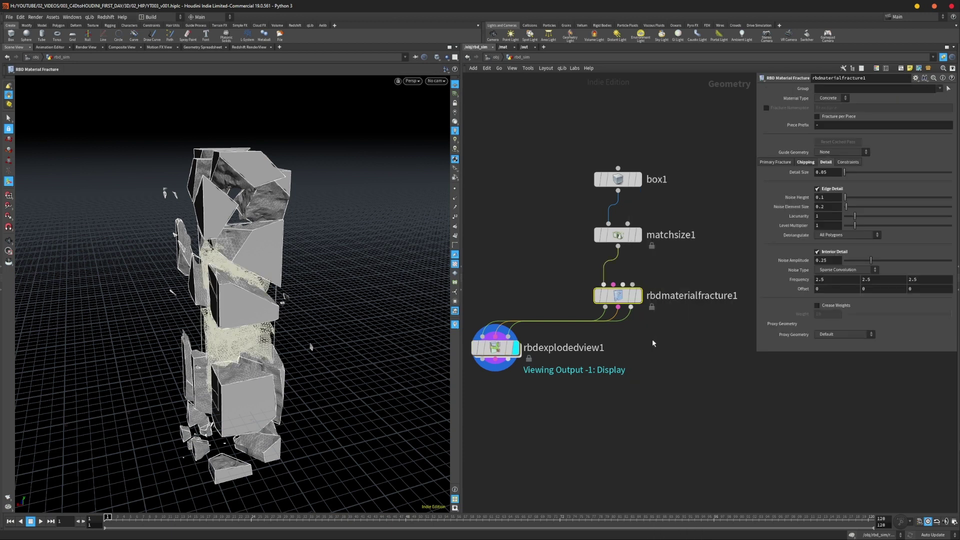
drag(609, 345, 608, 378)
drag(501, 350, 498, 328)
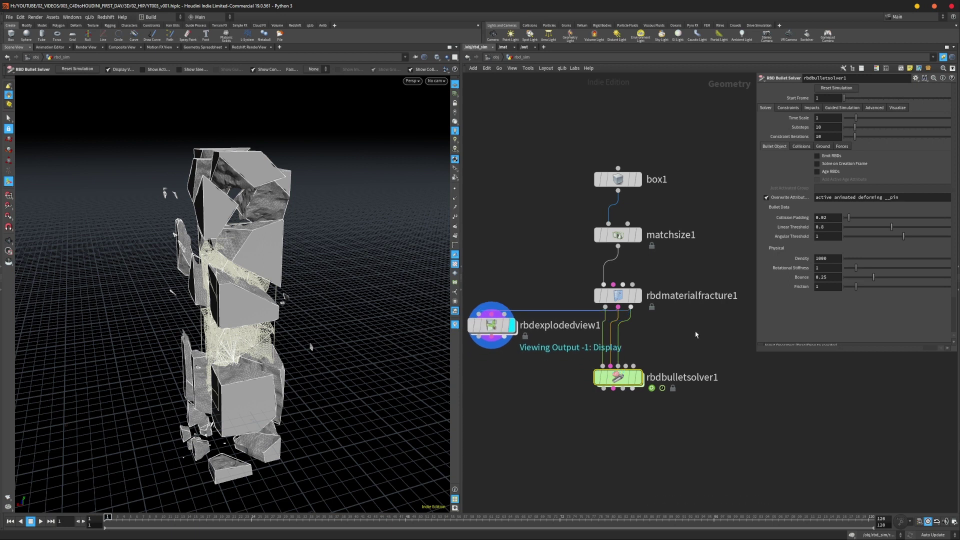
- Rewire the RBD Exploded View node to the first RBD Material Fracture output and place it beside the main chain
middle_drag(497, 329, 526, 316)
mouse_move(526, 315)
mouse_down()
mouse_move(506, 345)
mouse_move(565, 338)
mouse_move(512, 323)
mouse_up()
middle_drag(542, 277, 577, 282)
drag(529, 316, 669, 300)
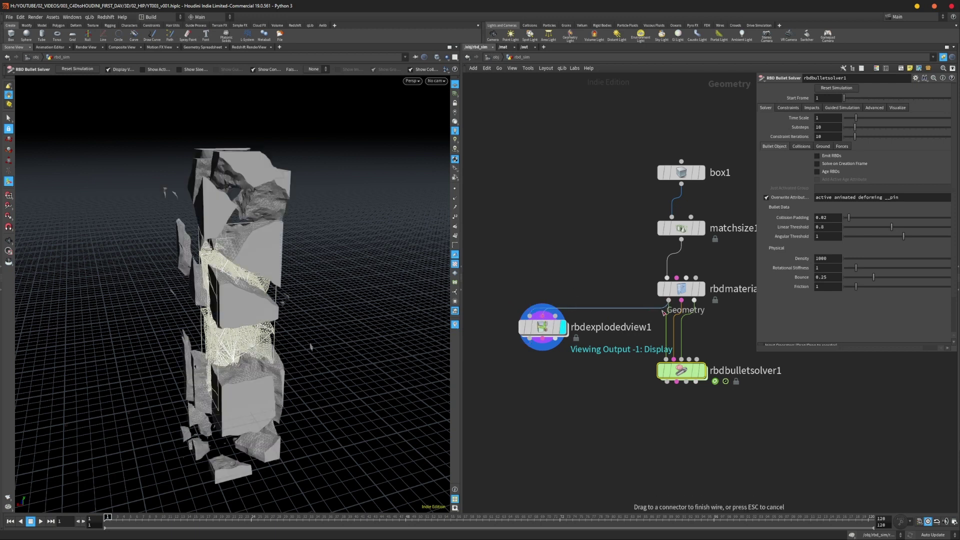
drag(539, 330, 514, 348)
- Rename the RBD Exploded View node as rbdexview and adjust its position slightly
double_click(567, 346)
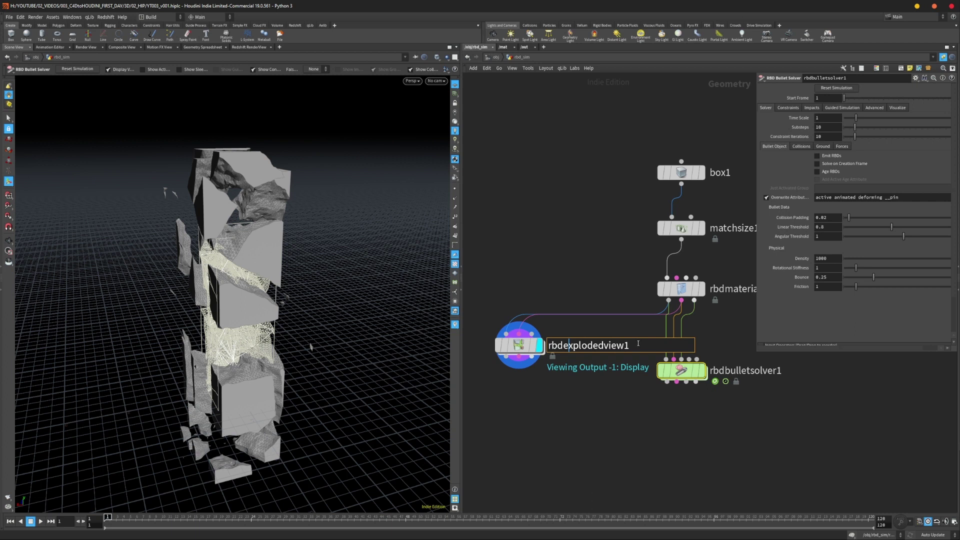
drag(638, 344, 450, 331)
text(rbdexview)
key(Return)
drag(527, 346, 524, 341)
- Open the forces network inside the RBD Bullet Solver node
click(755, 378)
click(682, 376)
key(f)
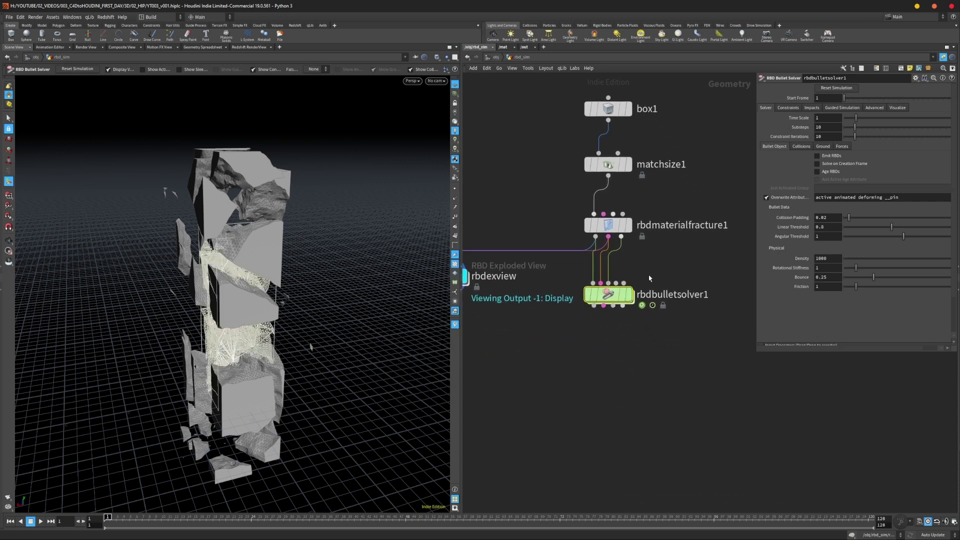
double_click(611, 293)
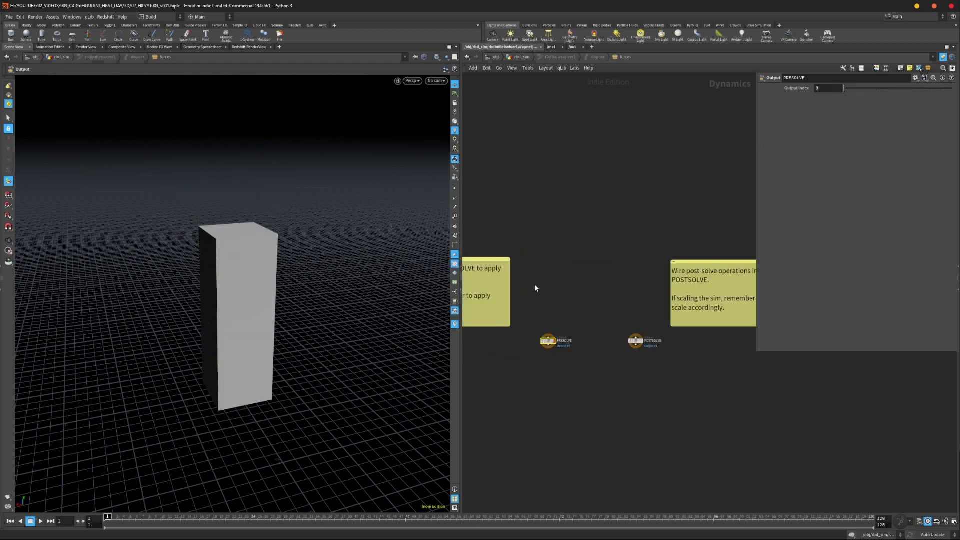
- Examine the PRESOLVE and POSTSOLVE outputs and read the note on wiring POP forces into PRESOLVE
scroll(647, 290, up, 2)
middle_drag(564, 286, 680, 300)
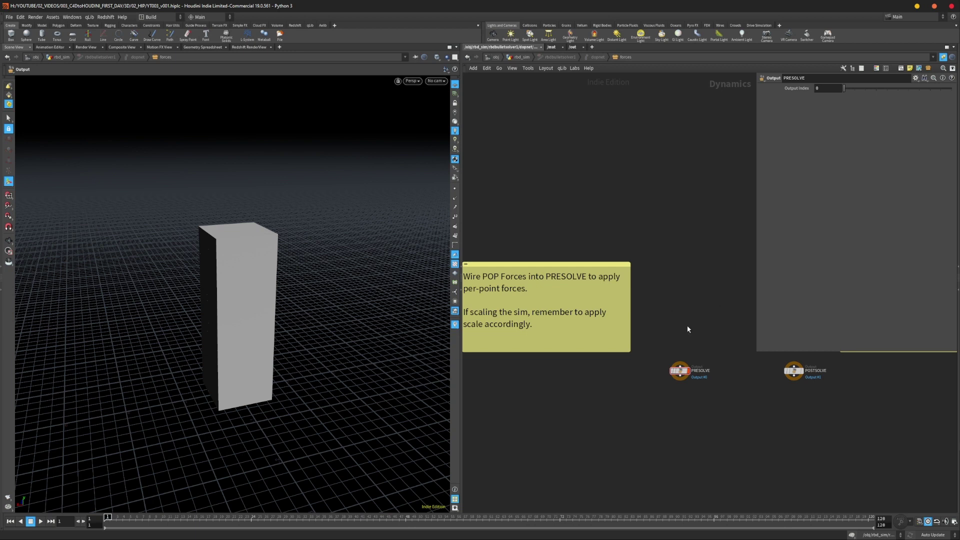
scroll(698, 387, up, 4)
middle_drag(720, 389, 870, 399)
scroll(670, 320, down, 5)
middle_drag(658, 319, 627, 320)
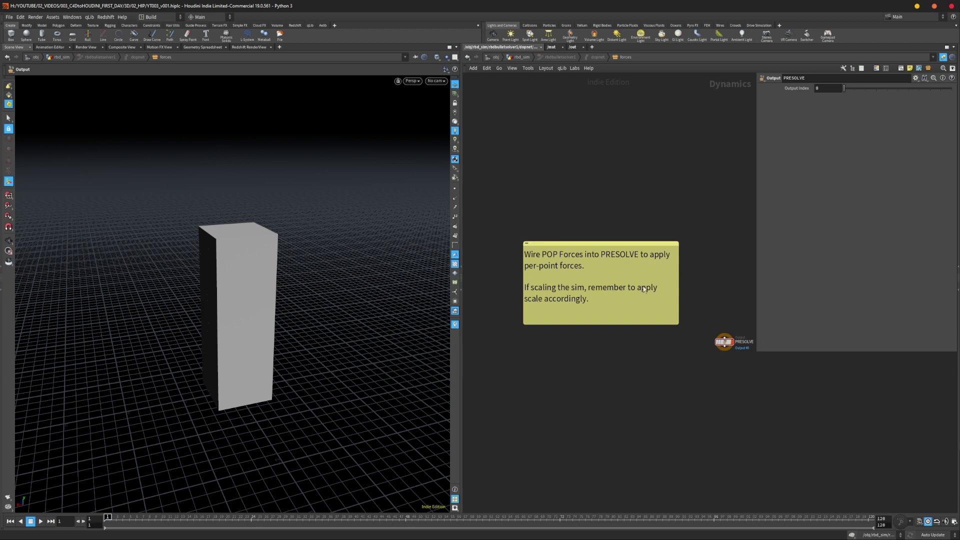
middle_drag(705, 303, 607, 298)
scroll(631, 291, up, 3)
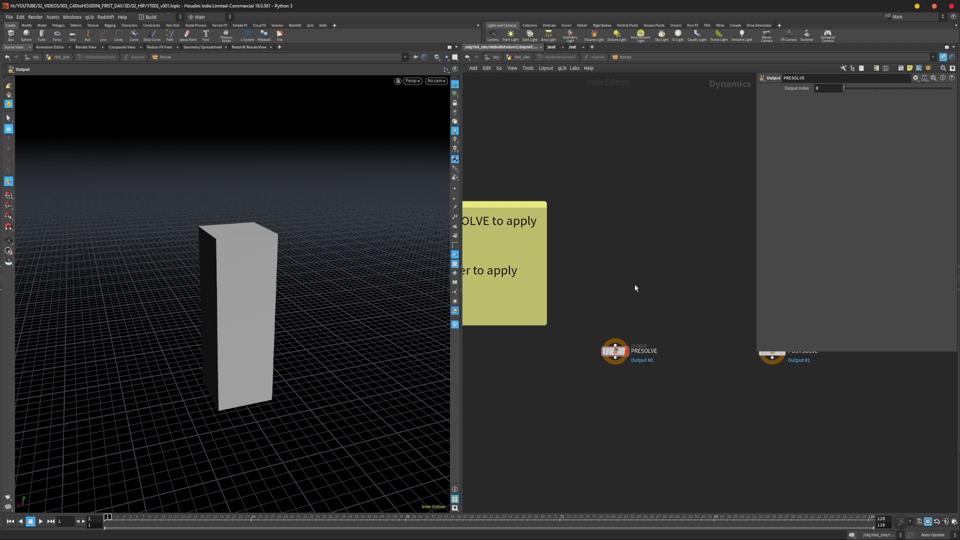
- Review the POP nodes available in the solver's forces network without adding one
key(Tab)
text(pop)
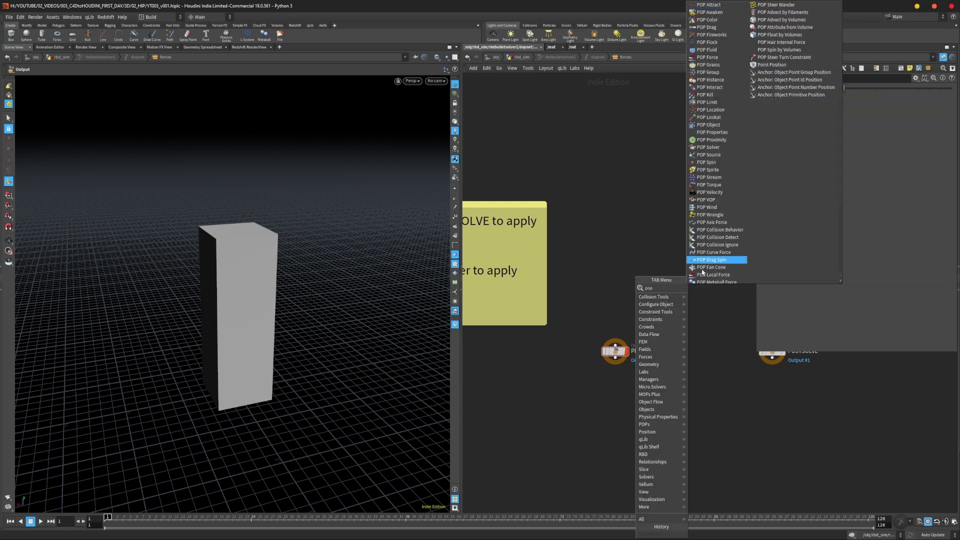
scroll(712, 250, down, 4)
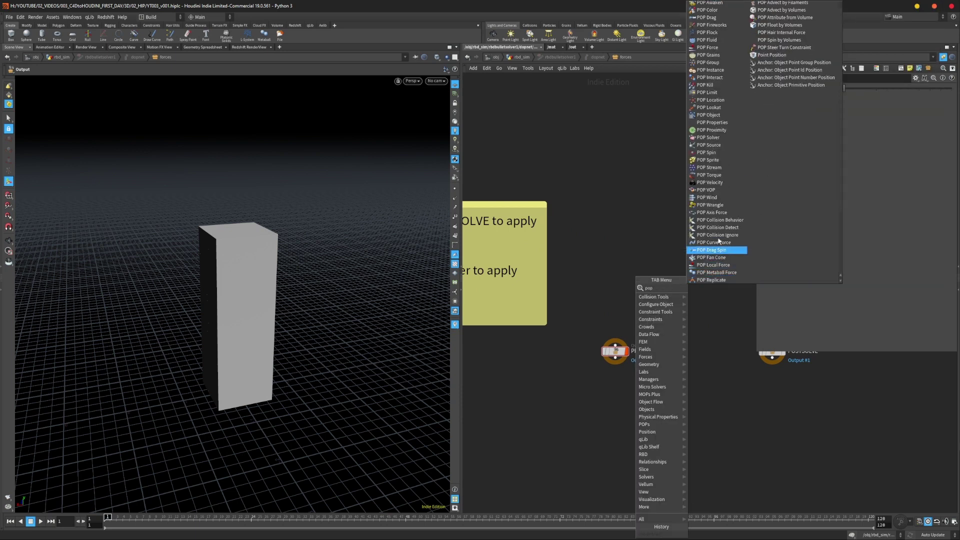
scroll(710, 225, up, 4)
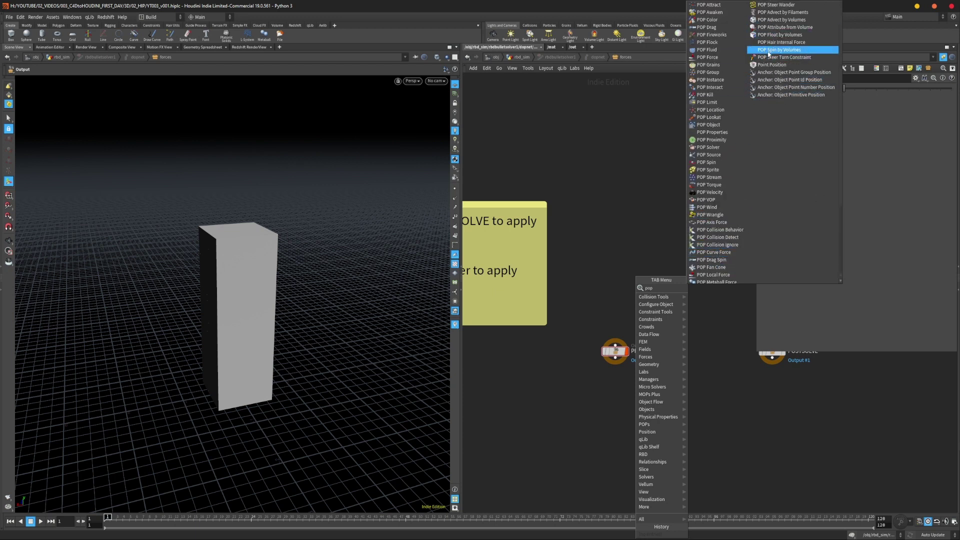
click(626, 315)
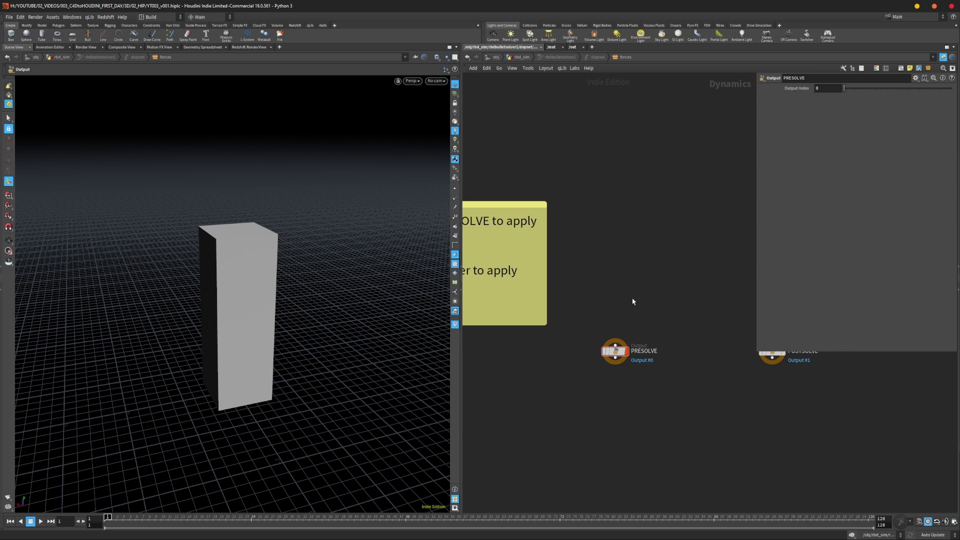
- Return to the rbd_sim network and display the RBD Bullet Solver's result on the box
key(u)
click(607, 347)
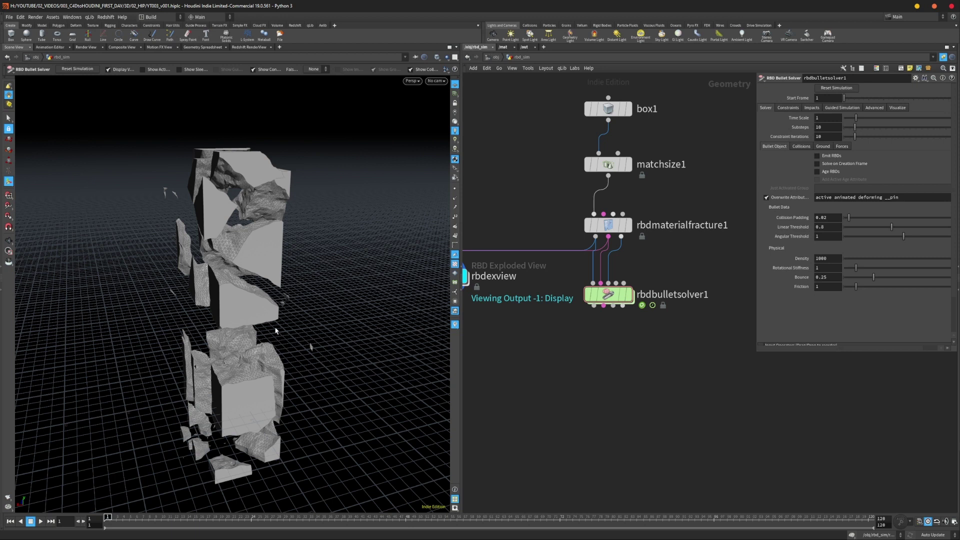
key(Escape)
drag(279, 310, 392, 317)
click(613, 296)
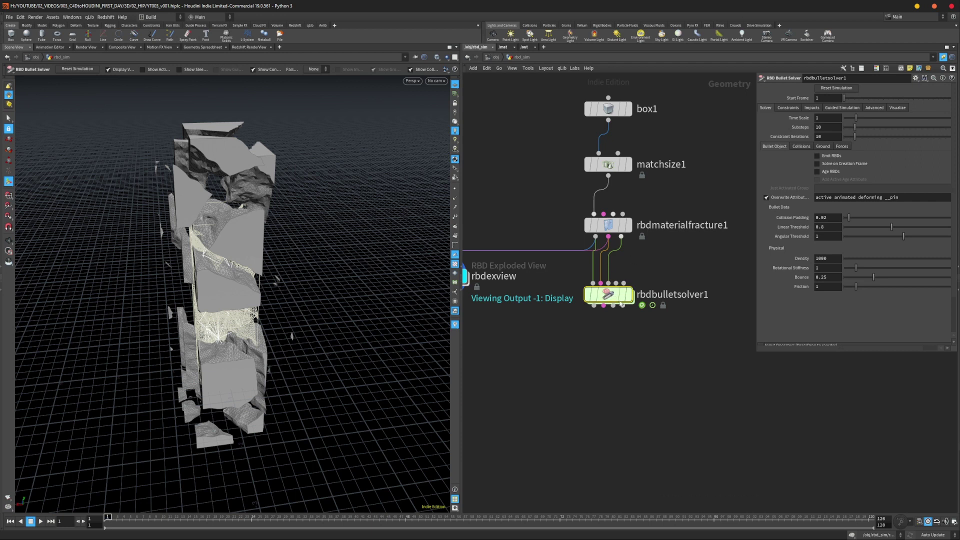
click(603, 320)
click(618, 296)
click(629, 299)
alt+drag(302, 292, 253, 285)
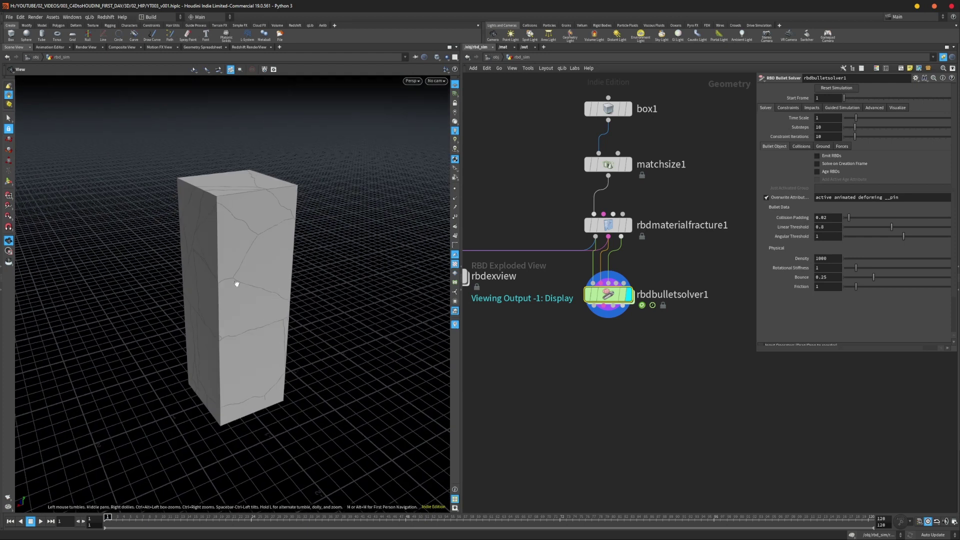
key(Return)
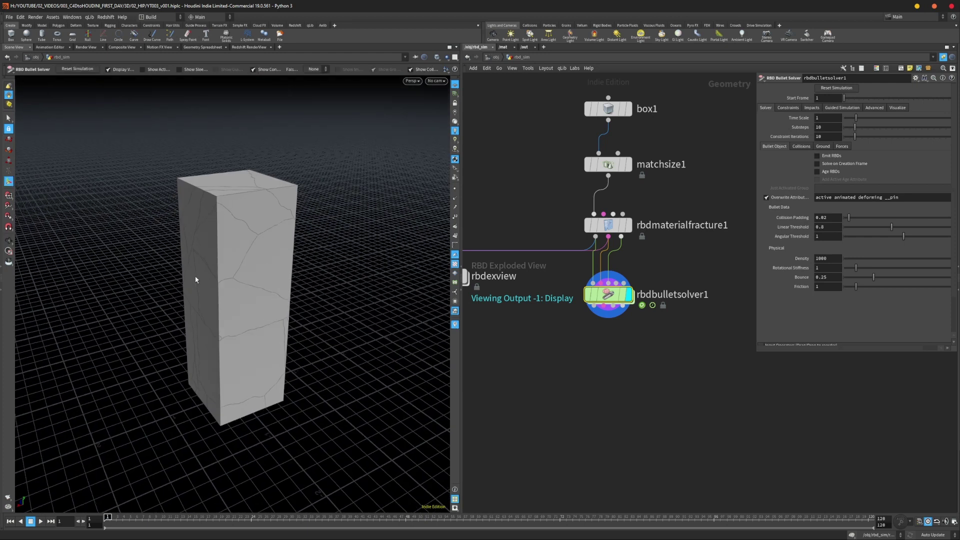
- Display the RBD Material Fracture node and set its primary Fracture Level to 1
click(628, 225)
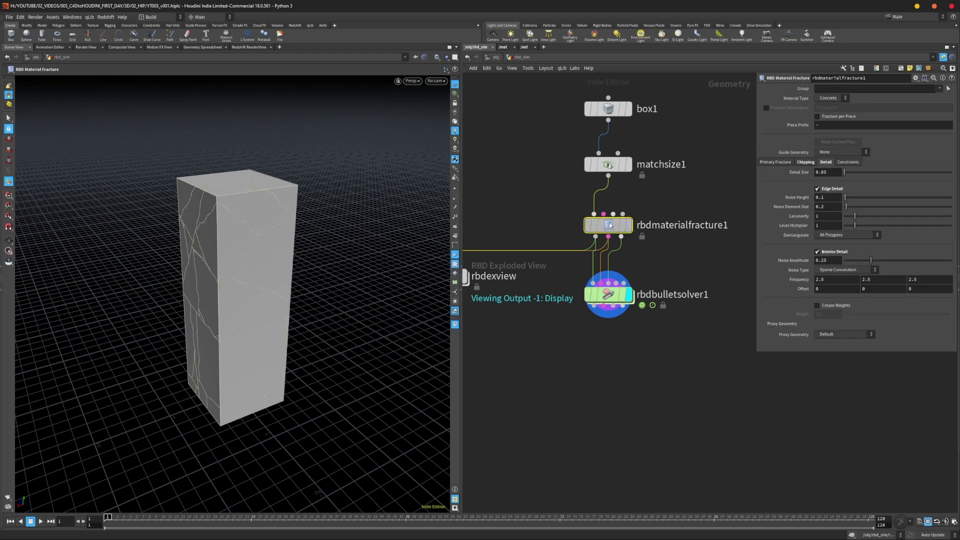
click(629, 226)
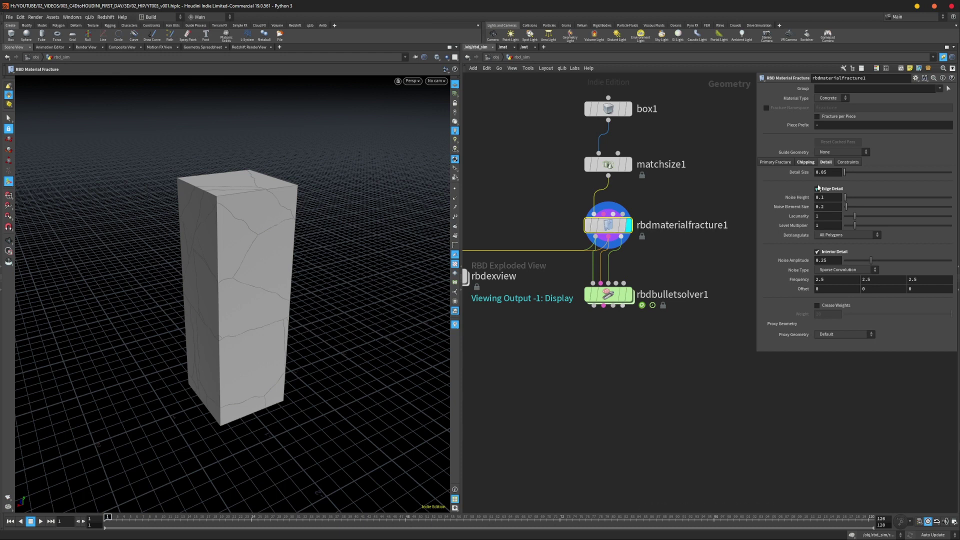
click(786, 163)
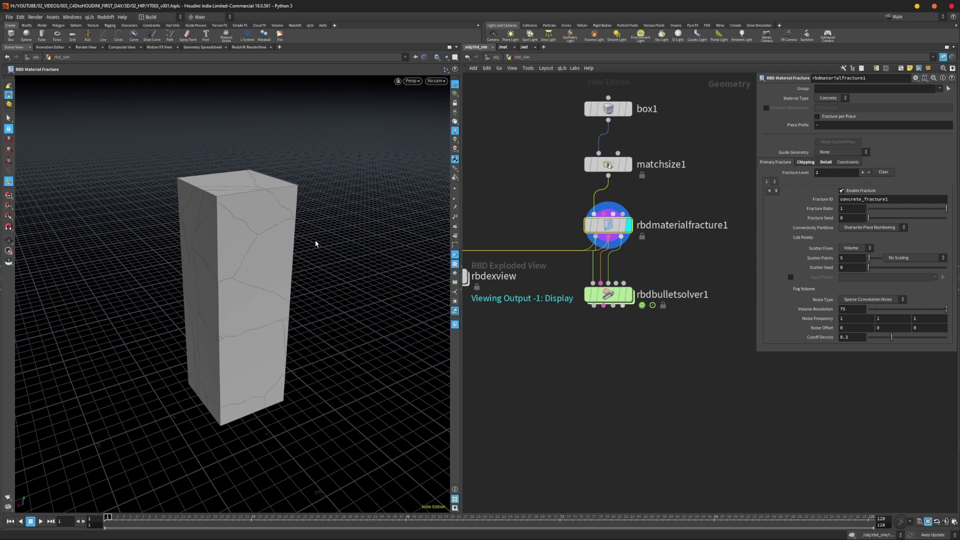
alt+drag(321, 246, 242, 245)
alt+right_drag(242, 245, 351, 200)
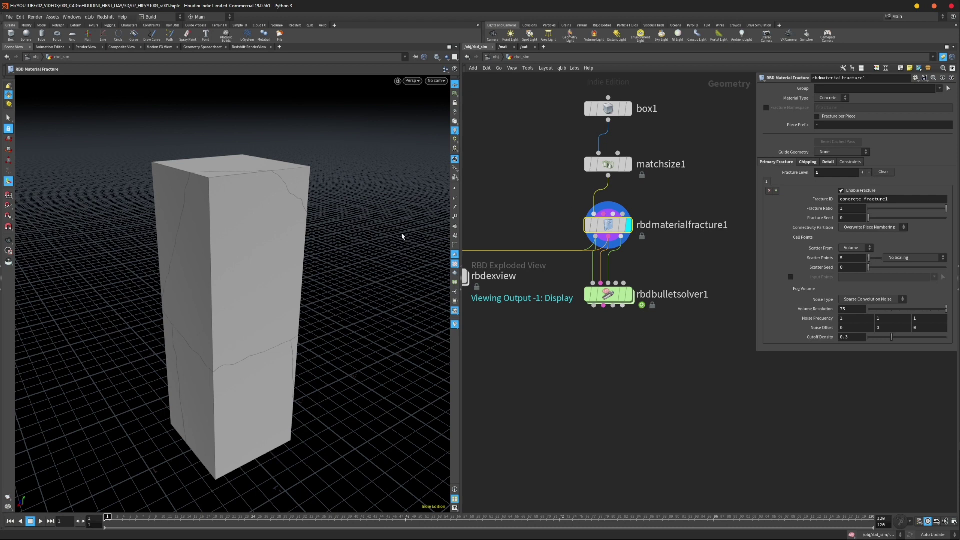
alt+drag(400, 235, 320, 240)
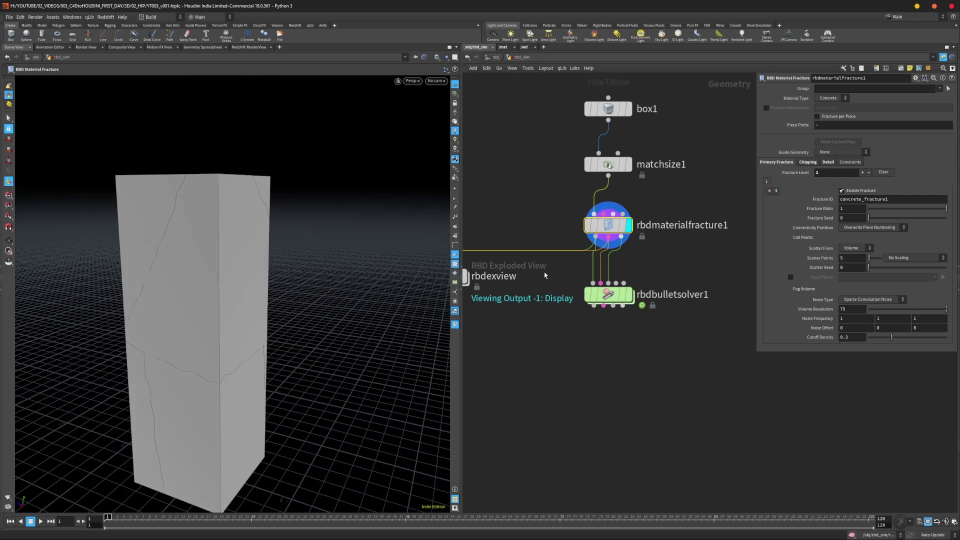
- Display the rbdexview node and examine the exploded pieces at Fracture Level 1
scroll(544, 276, down, 3)
middle_drag(522, 276, 579, 265)
scroll(525, 270, up, 5)
click(566, 269)
key(Escape)
drag(240, 321, 165, 337)
- Set the RBD Material Fracture's primary Fracture Level to 2 and examine the exploded pieces
key(Return)
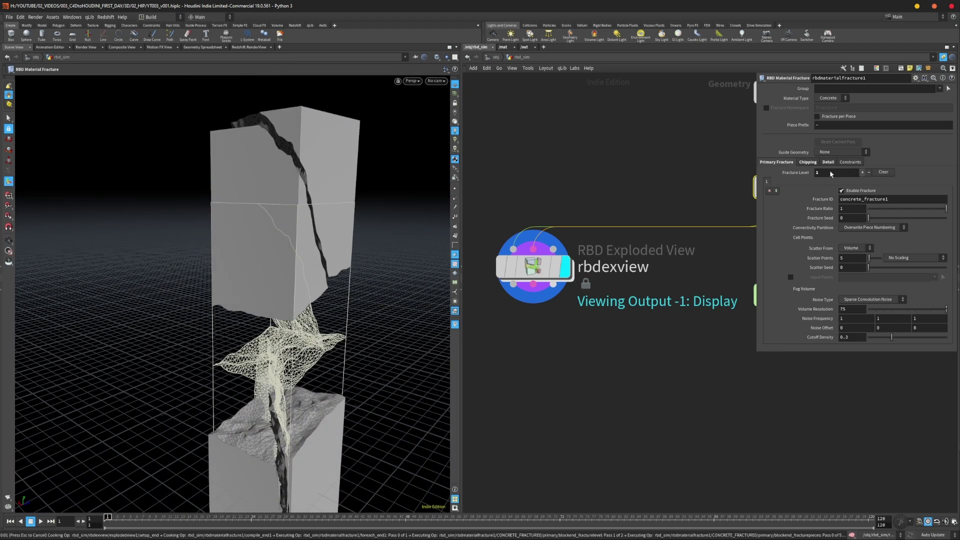
key(Escape)
drag(328, 265, 280, 350)
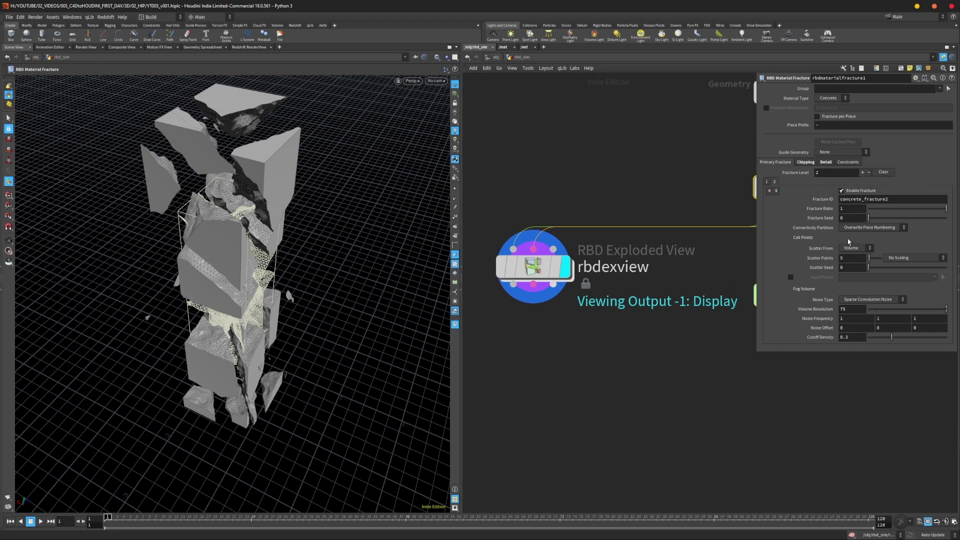
- Set the RBD Material Fracture's primary Fracture Level to 3 and inspect the exploded pieces from several sides
click(863, 172)
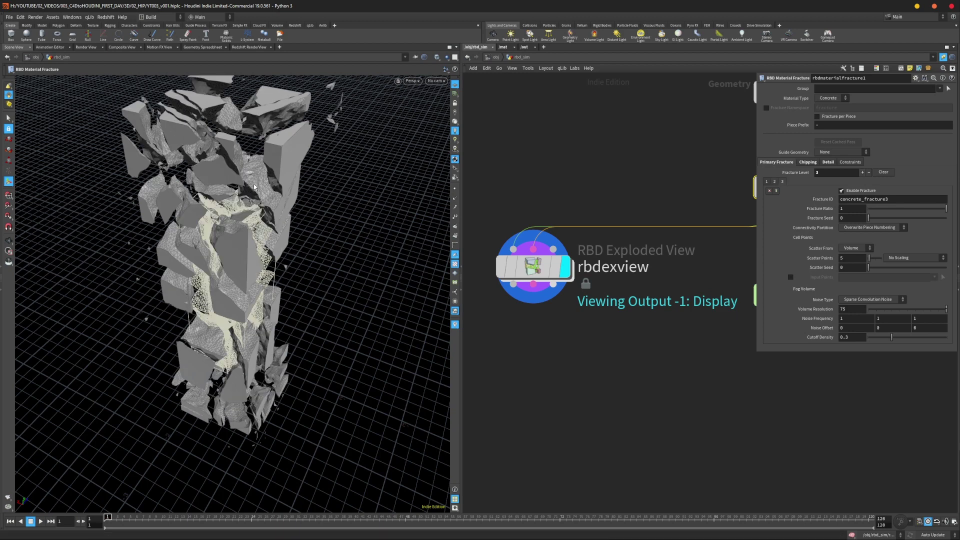
key(Escape)
drag(261, 183, 310, 228)
key(Escape)
drag(270, 260, 173, 265)
key(Escape)
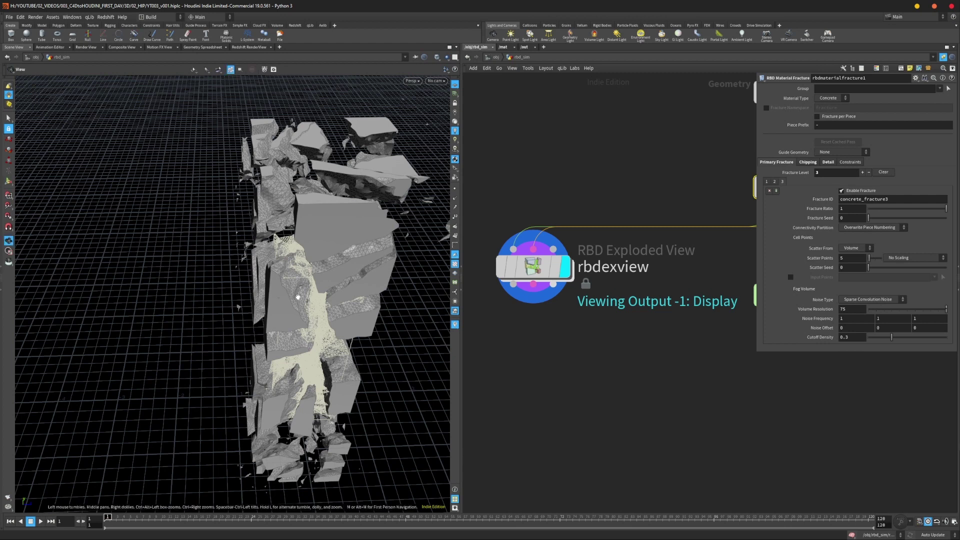
drag(242, 226, 209, 246)
alt+right_drag(229, 173, 254, 171)
- Display the RBD Bullet Solver node again and select it to show its parameters
middle_drag(652, 355, 543, 326)
click(722, 272)
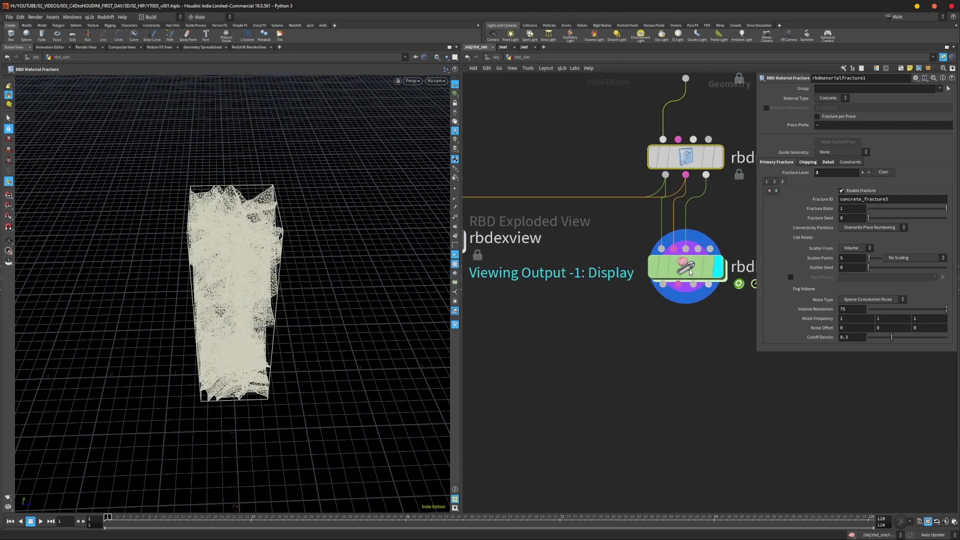
click(690, 271)
scroll(664, 342, down, 3)
middle_drag(659, 356, 579, 354)
click(623, 323)
scroll(624, 323, down, 2)
middle_drag(625, 334, 661, 342)
scroll(638, 340, up, 3)
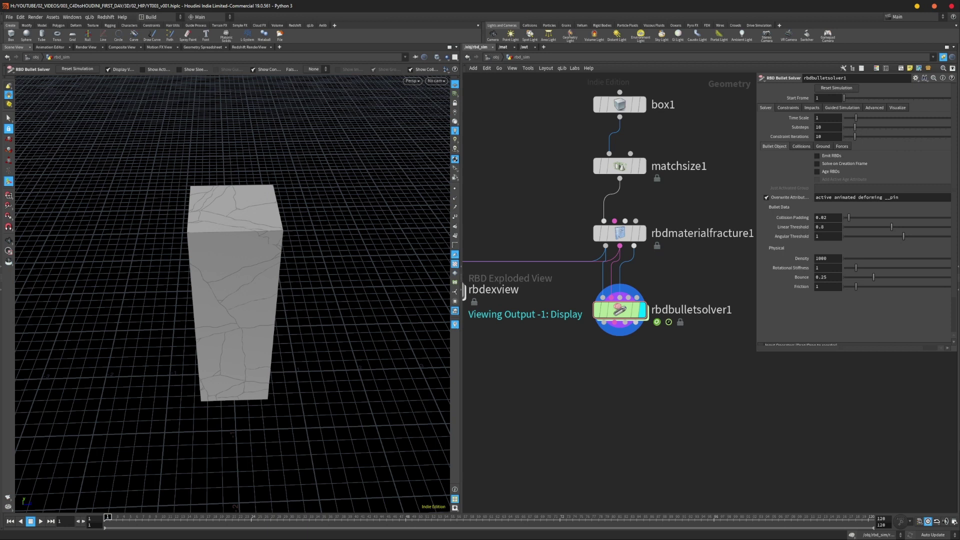
- Check the realtime playback settings in Global Animation Options and close the dialog without changes
click(956, 523)
drag(955, 376, 452, 170)
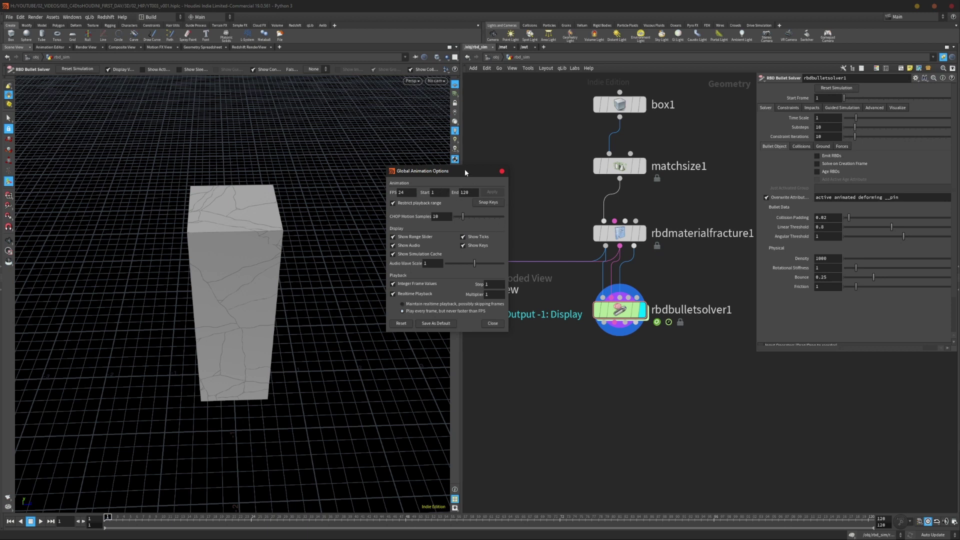
drag(480, 174, 477, 174)
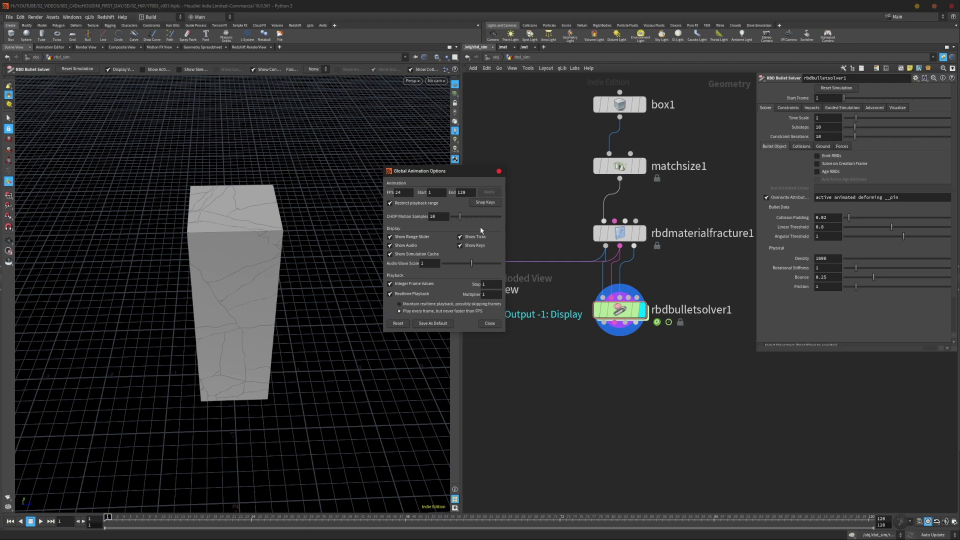
click(499, 172)
- Play the box's simulation from frame 1 and stop it at frame 37
scroll(562, 386, down, 1)
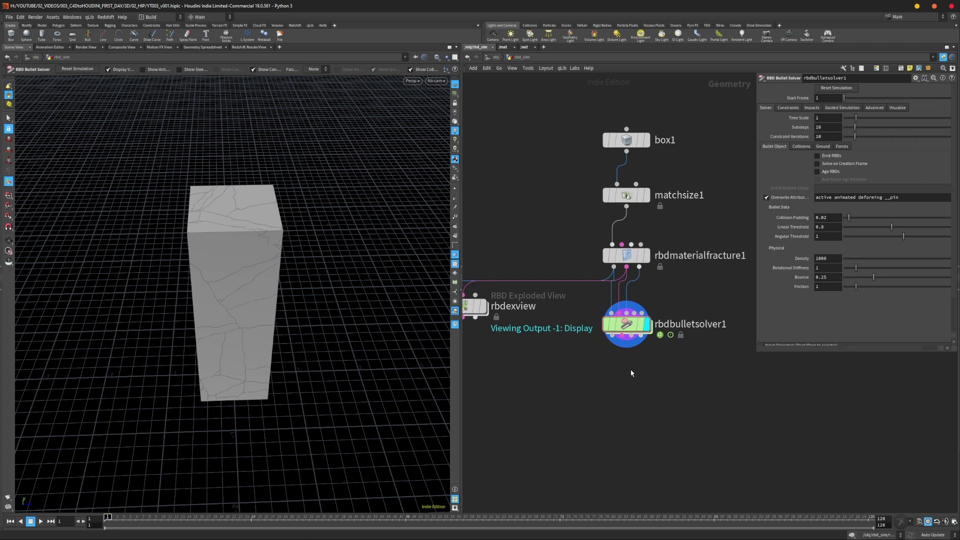
scroll(648, 364, down, 2)
middle_drag(647, 366, 649, 364)
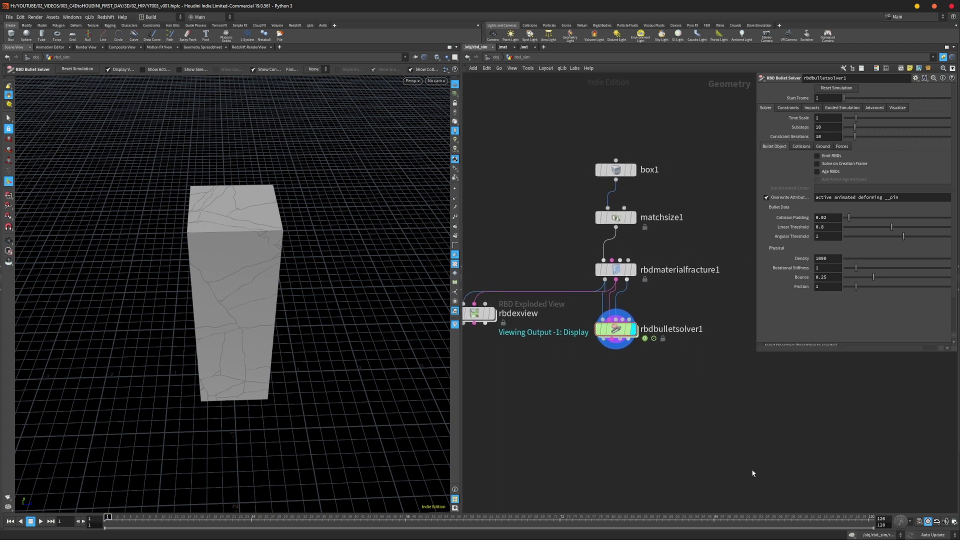
scroll(648, 360, up, 3)
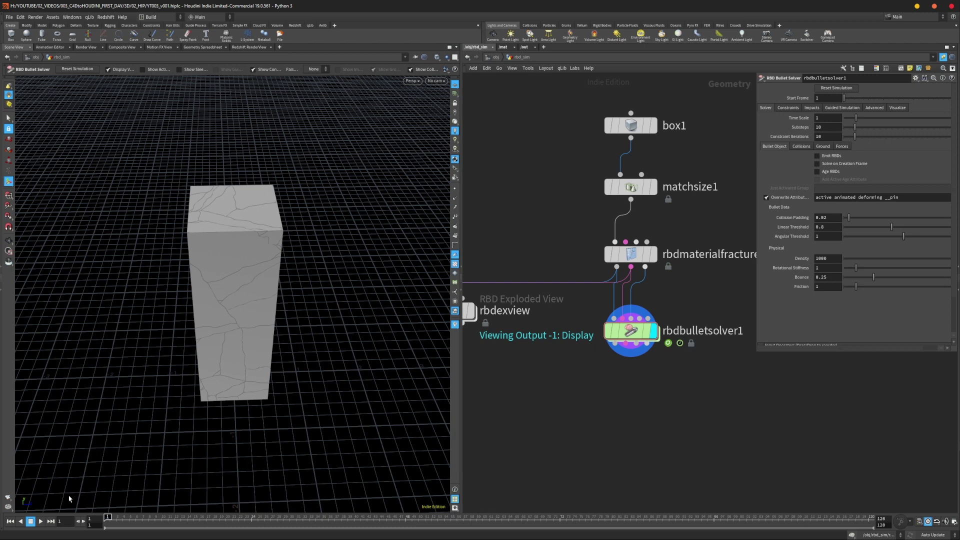
key(Up)
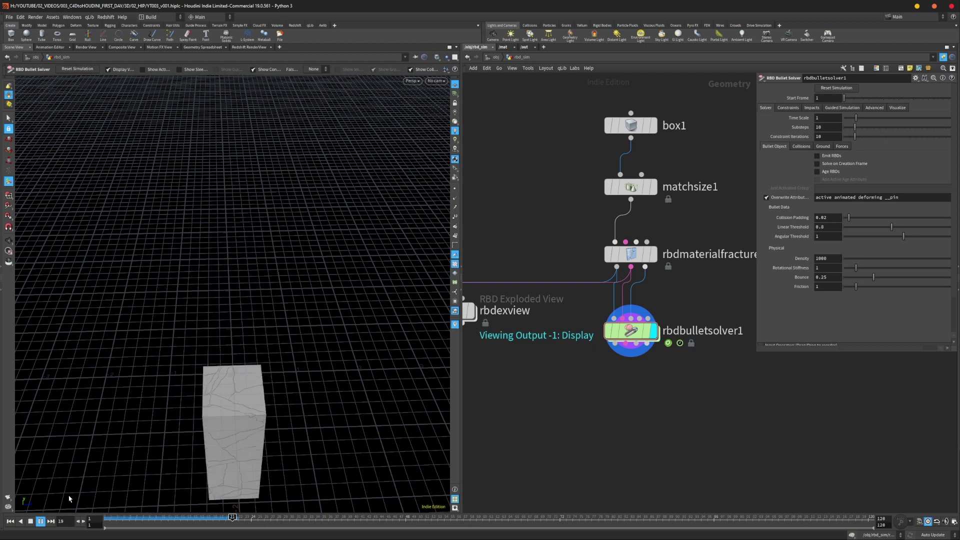
key(Up)
key(Escape)
mouse_move(251, 435)
mouse_down()
mouse_move(253, 323)
mouse_move(197, 398)
mouse_move(247, 490)
mouse_move(240, 435)
mouse_up()
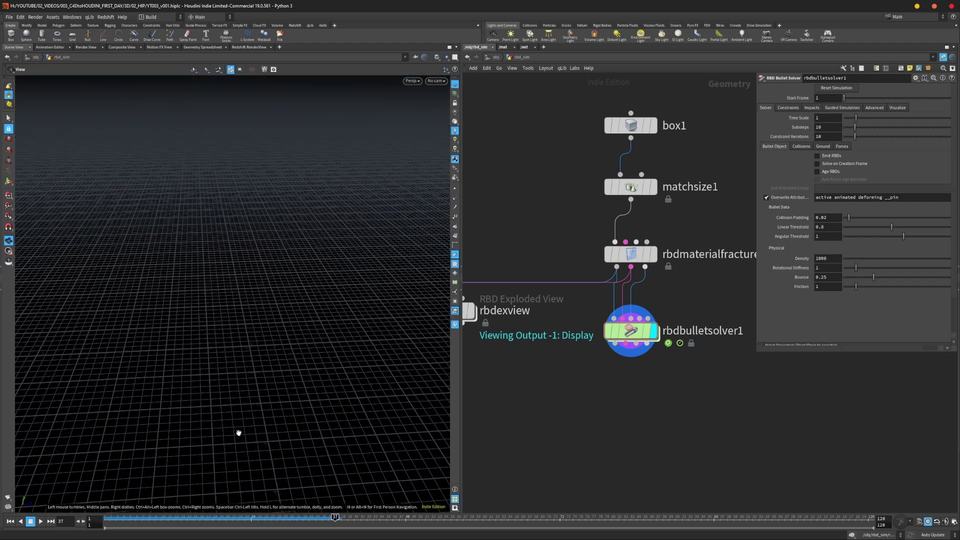
key(Escape)
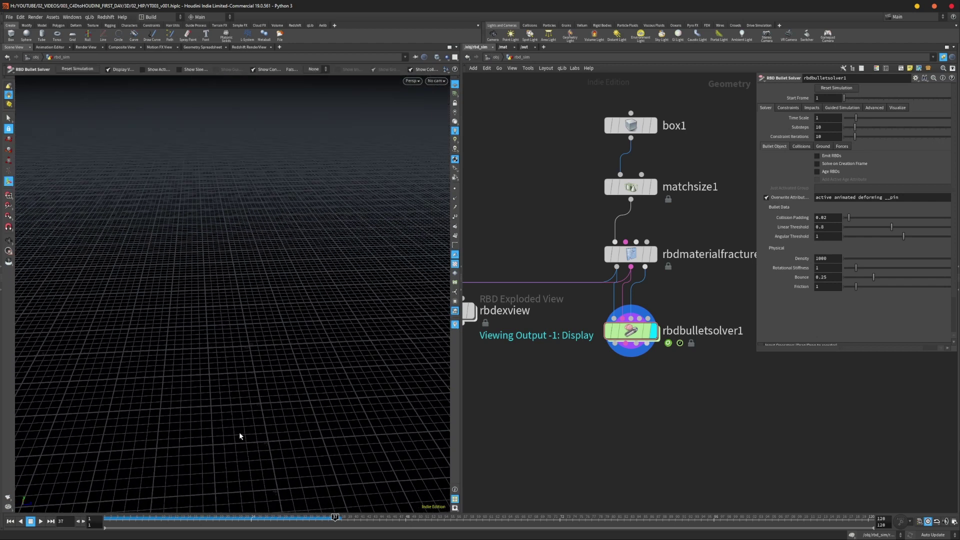
- Rewind to the first frame, replay the falling box briefly, and return to frame 1
key(ctrl+Up)
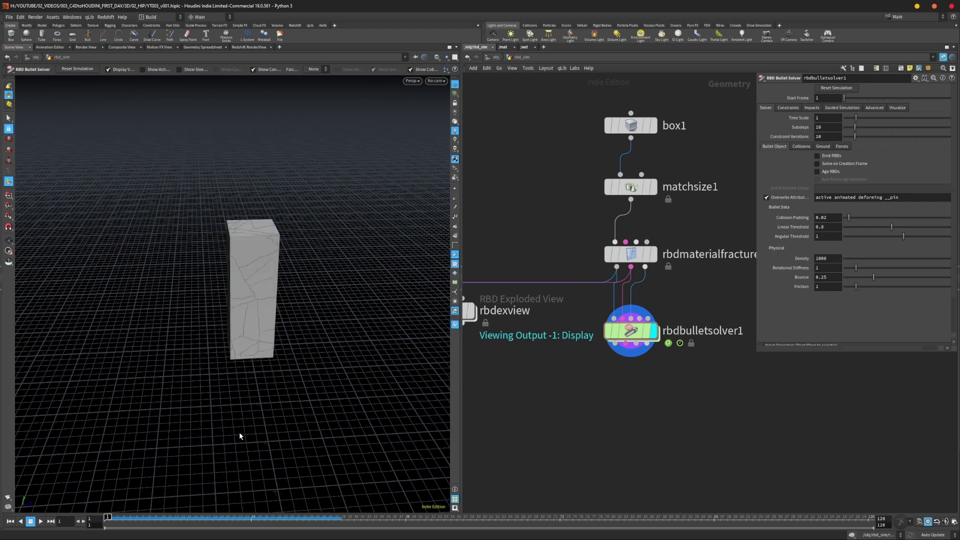
key(Up)
click(10, 522)
key(Up)
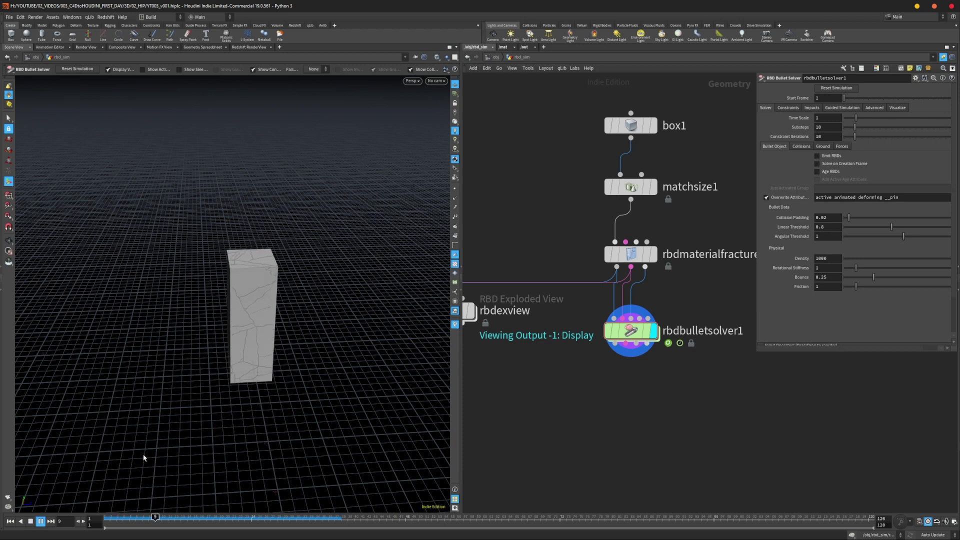
key(ctrl+Up)
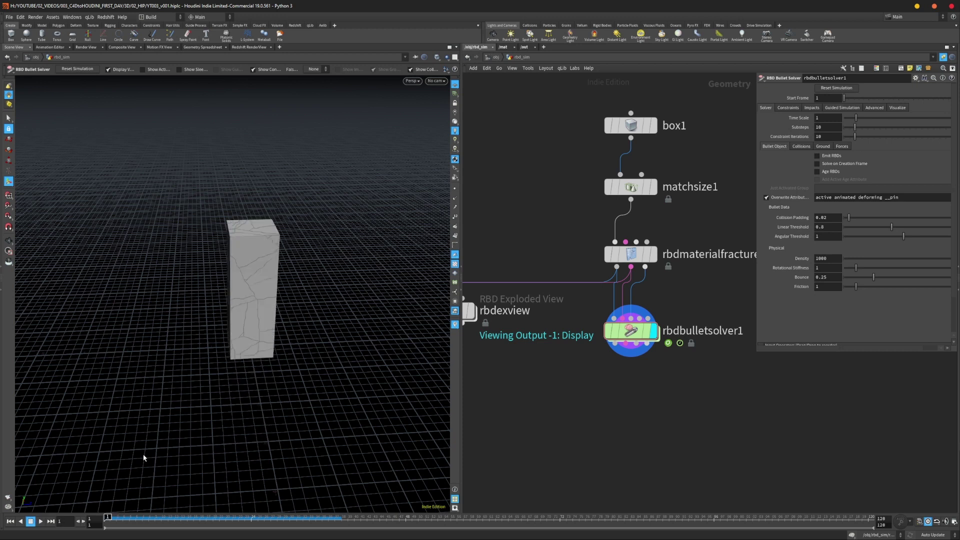
- Add a ground collider to the RBD Bullet Solver using the Ground Plane option
alt+drag(204, 388, 238, 358)
alt+right_drag(238, 358, 276, 345)
alt+drag(276, 345, 270, 332)
key(Return)
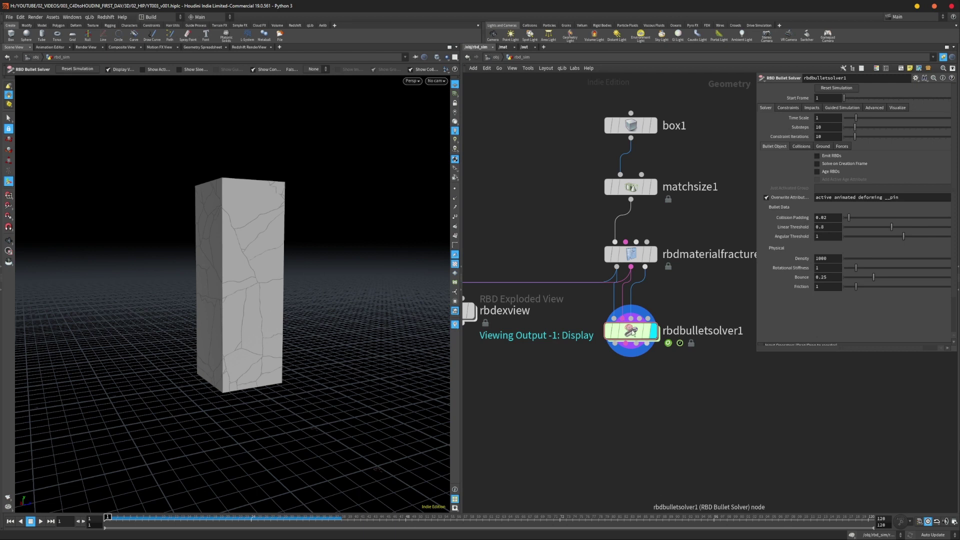
click(828, 147)
click(851, 158)
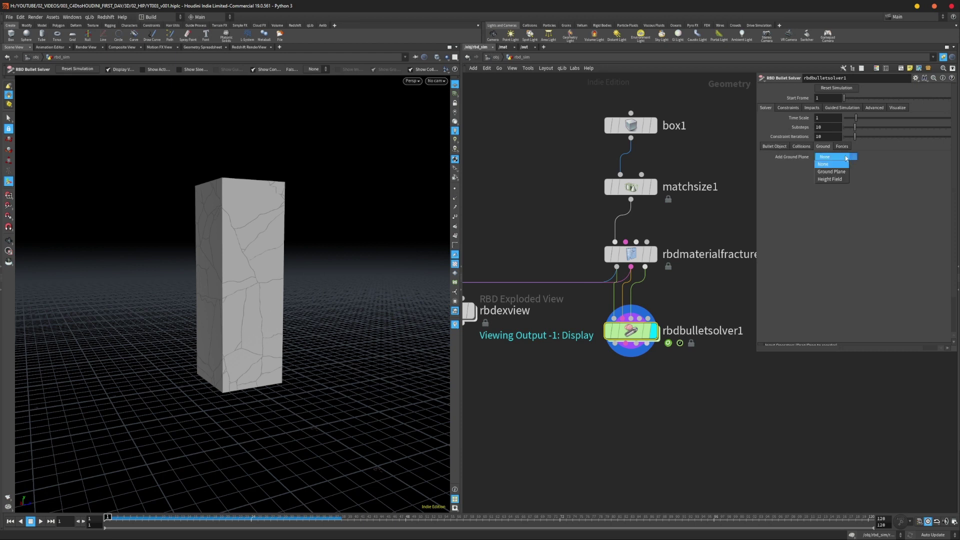
click(832, 171)
- Play the simulation with the ground plane in place and stop it at frame 107
key(Escape)
drag(307, 443, 276, 365)
key(Return)
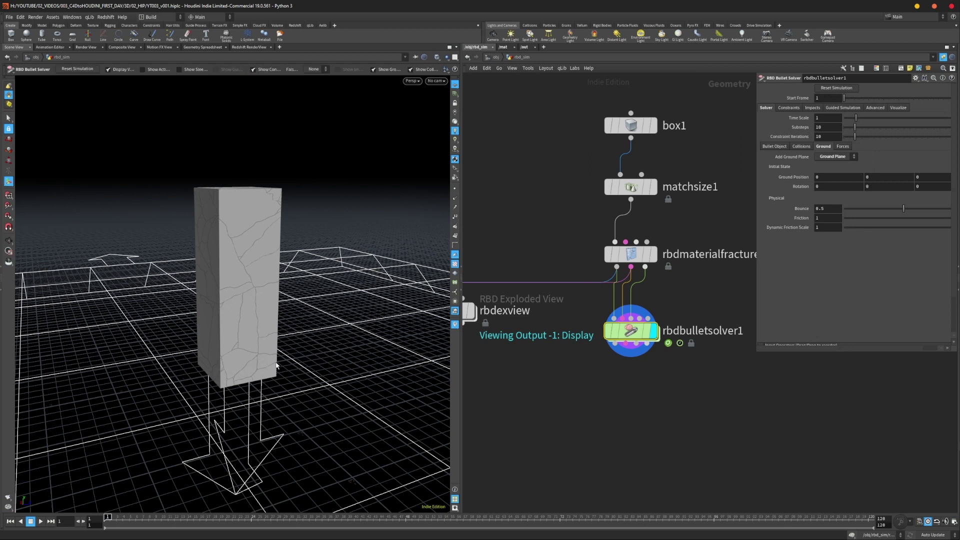
key(Up)
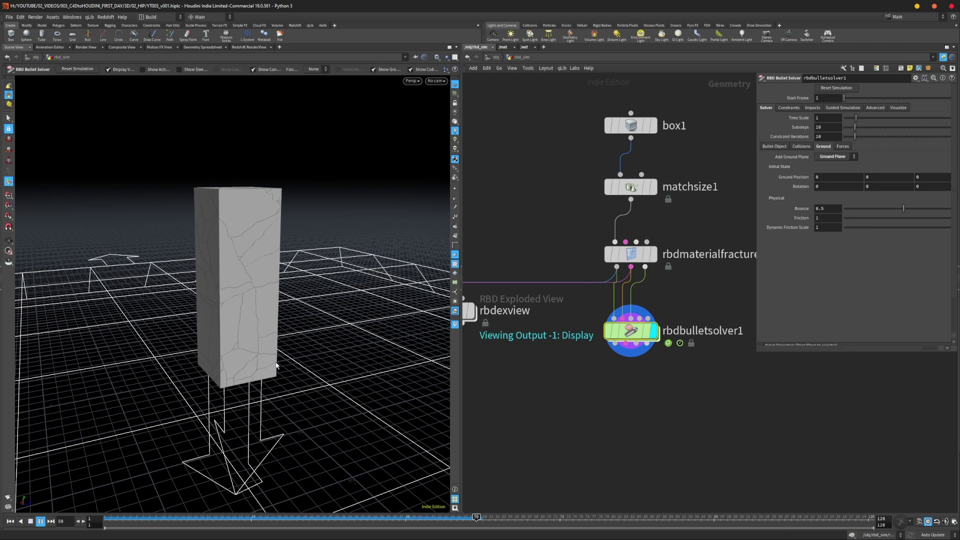
key(Up)
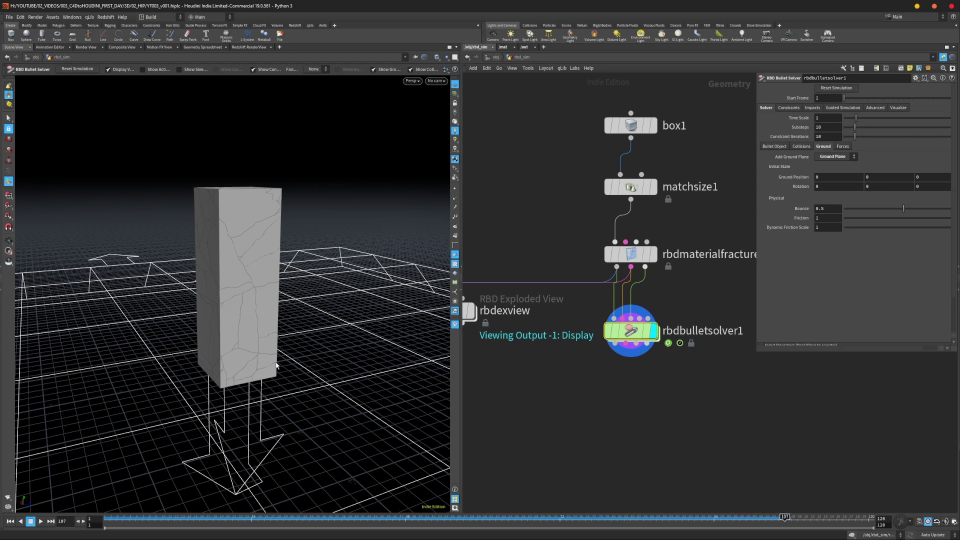
- Rewind to frame 1 and set rbdmaterialfracture1's constraint Primary Strength and Chipping Glue Strength to 0
key(ctrl+Up)
drag(530, 244, 624, 300)
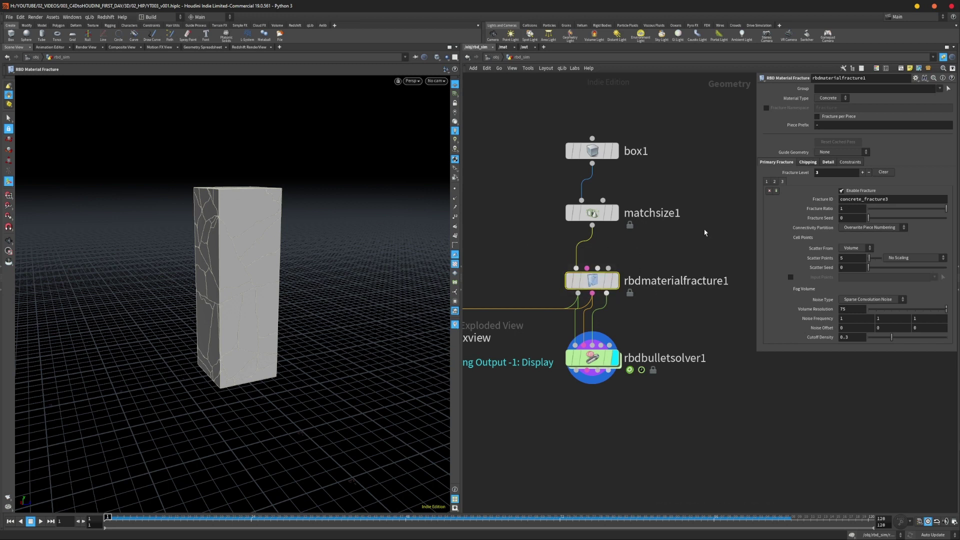
click(853, 163)
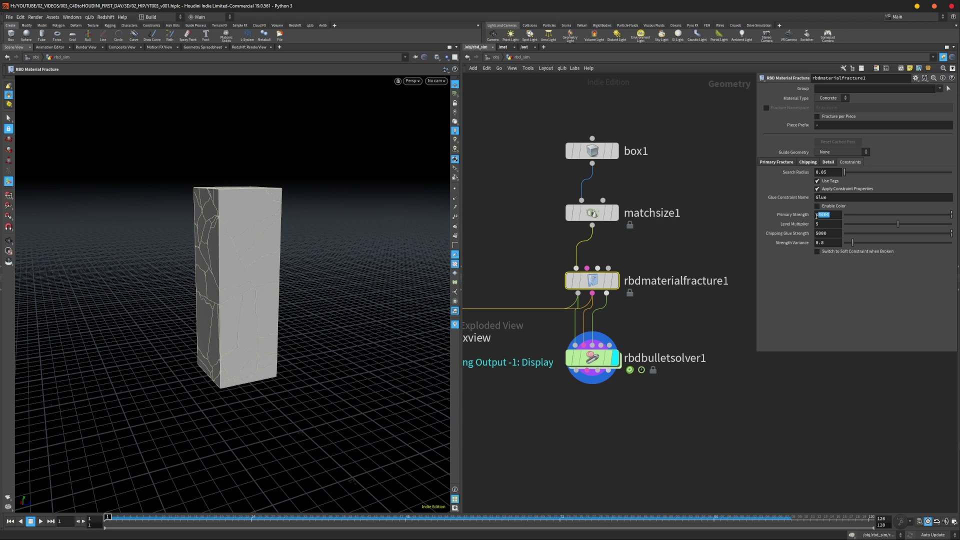
double_click(823, 233)
click(691, 239)
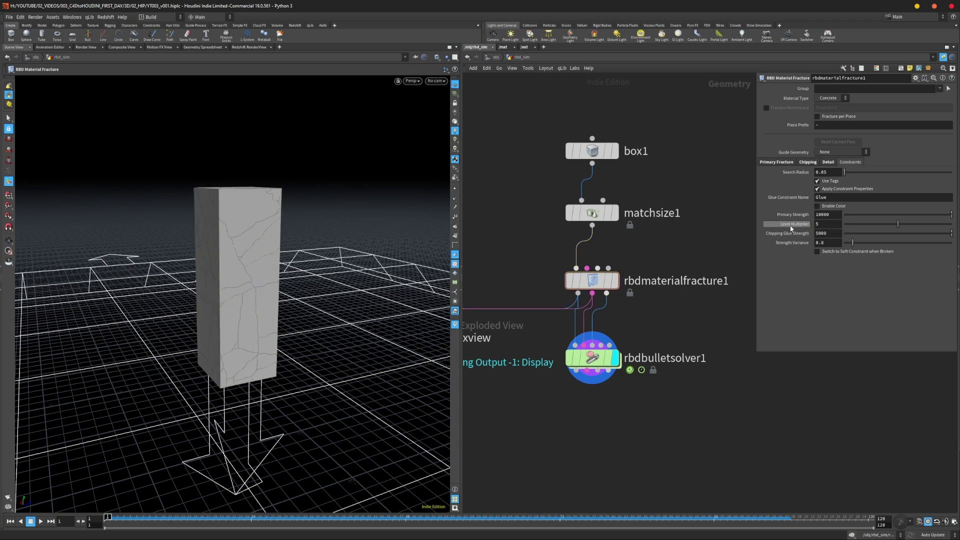
double_click(832, 214)
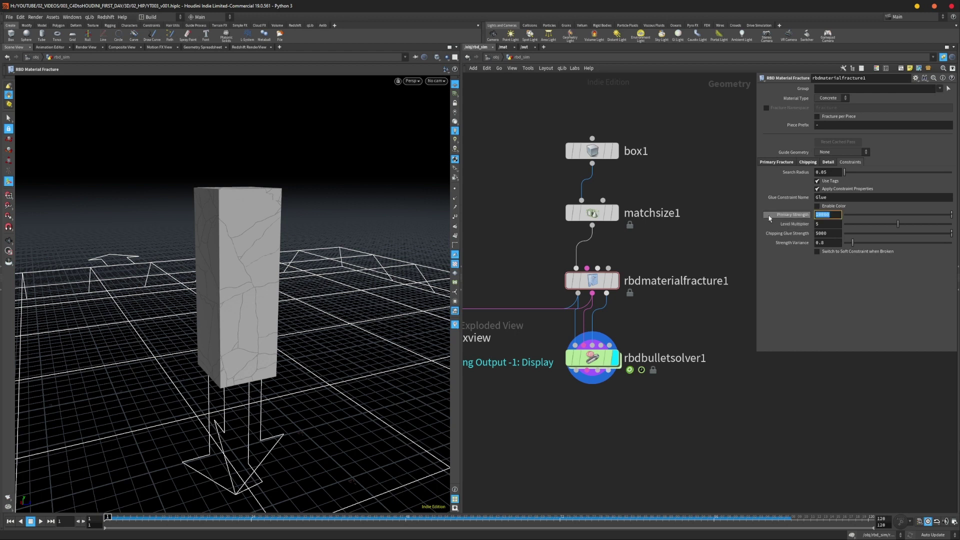
mouse_move(769, 219)
text(0)
double_click(832, 233)
text(0)
key(Return)
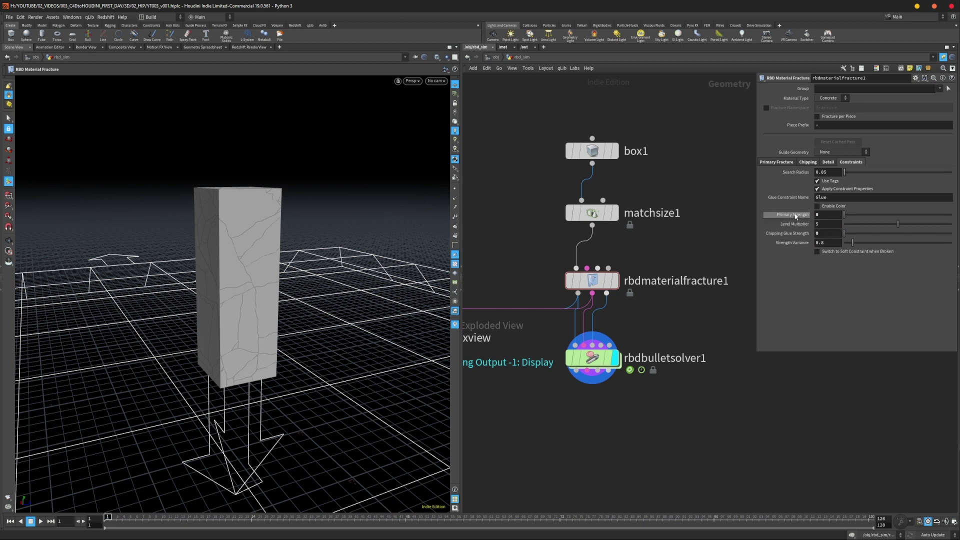
click(822, 213)
- Select rbdbulletsolver1, play the simulation with the zero-strength constraints until frame 102, and inspect the rubble from above
middle_drag(651, 308, 663, 259)
click(607, 310)
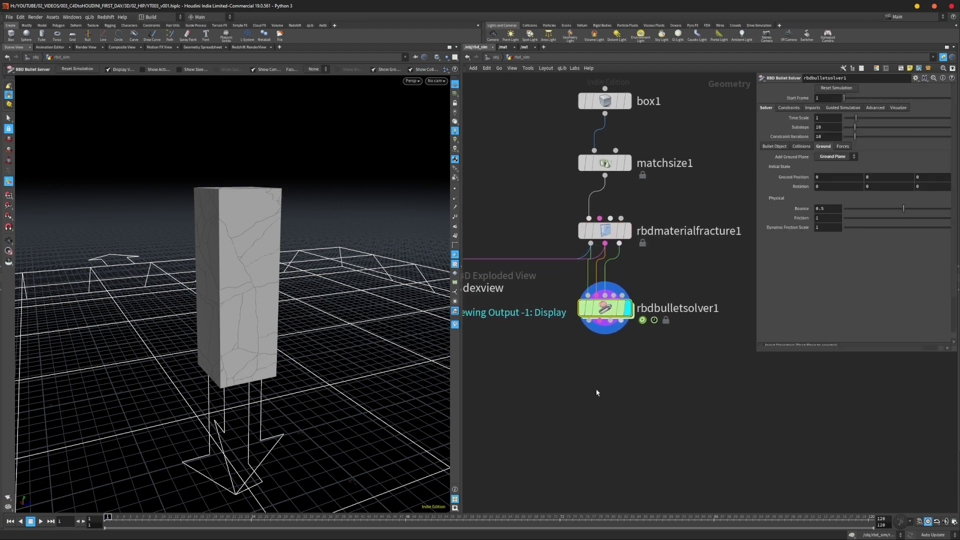
drag(197, 360, 268, 338)
key(Return)
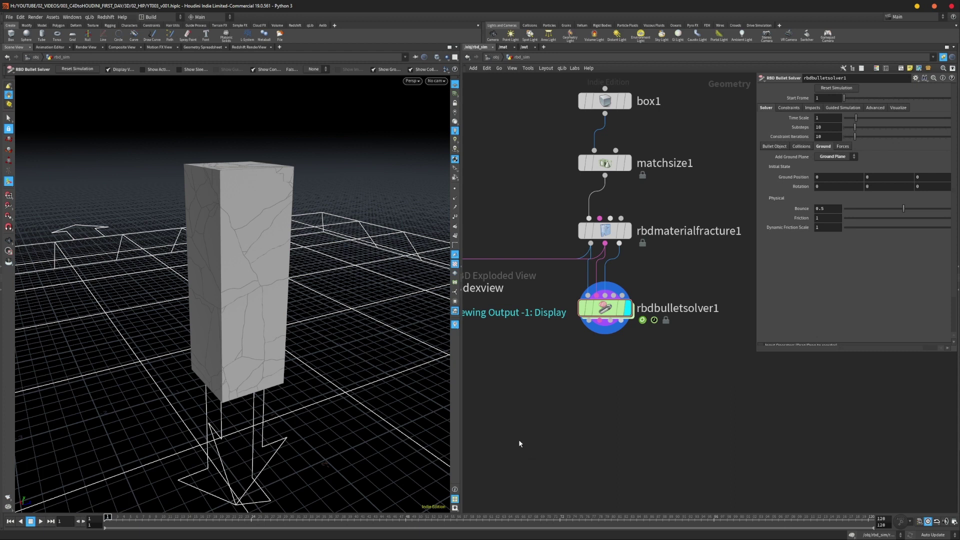
key(Up)
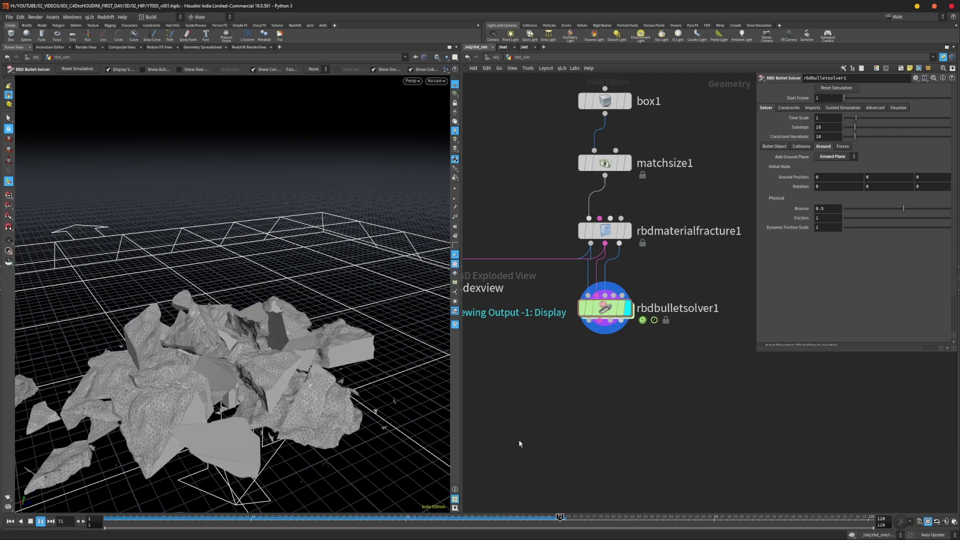
key(Up)
alt+drag(272, 336, 283, 380)
alt+right_drag(283, 379, 345, 318)
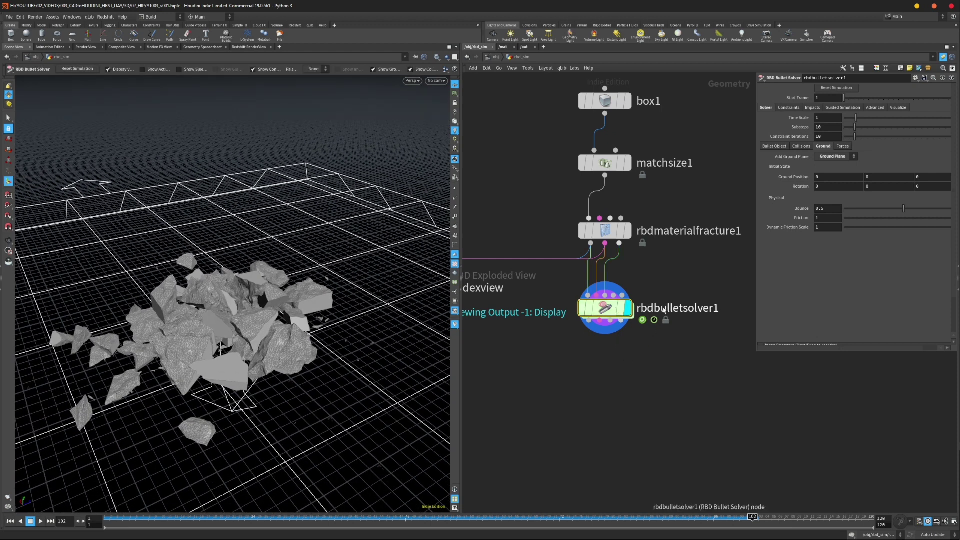
- Enable Drag Spin and Drag in the forces settings of rbdbulletsolver1
click(843, 147)
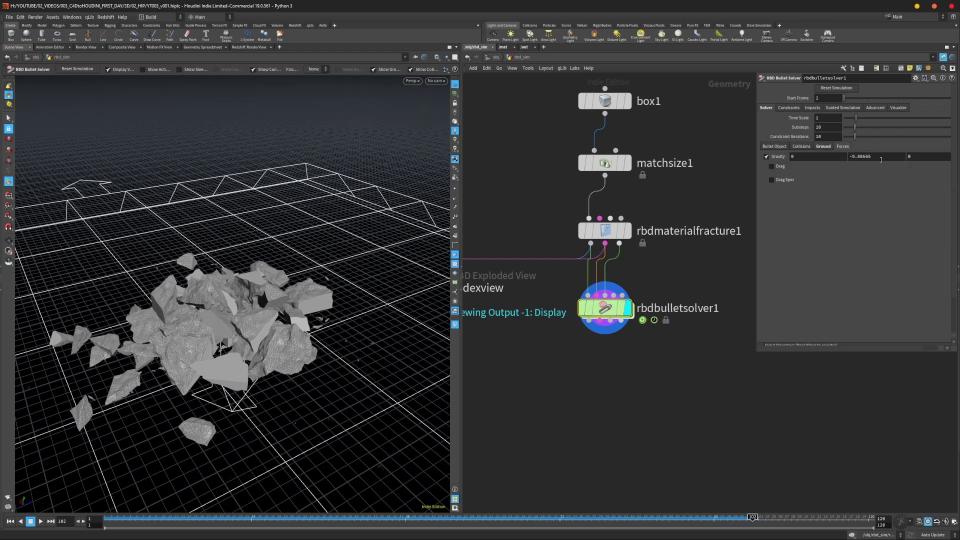
click(771, 180)
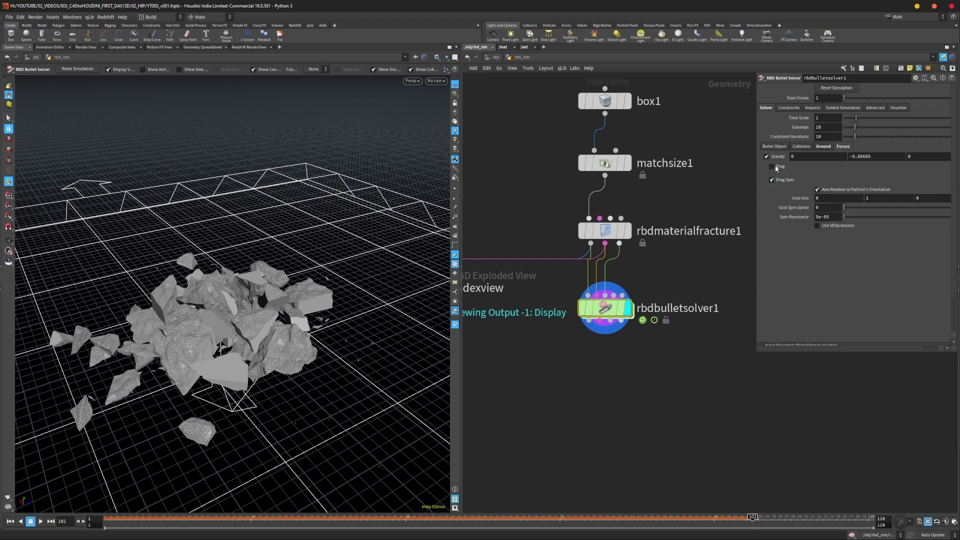
click(772, 166)
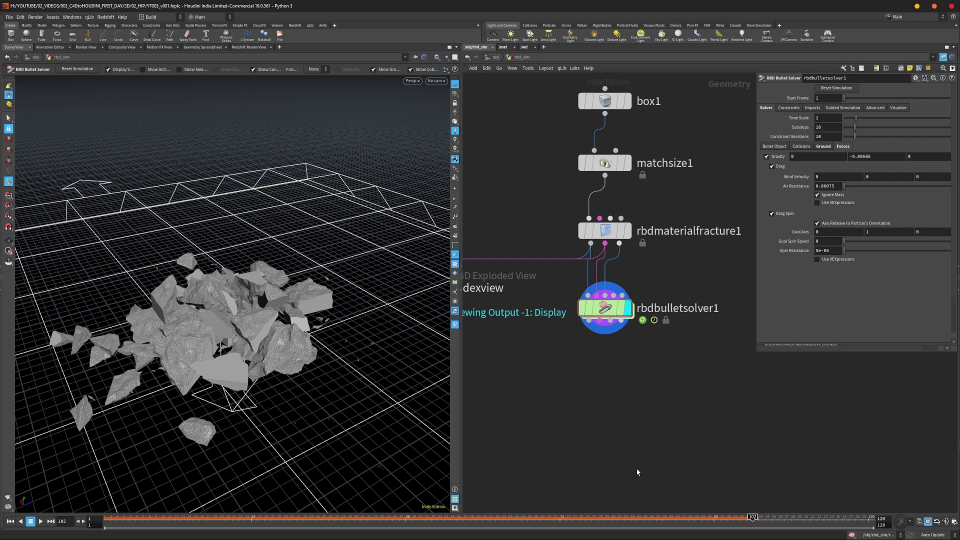
- Simulate again from frame 1 with the drag forces active, stop at frame 105, and examine the debris pile up close
key(ctrl+Up)
alt+drag(251, 336, 263, 337)
key(Up)
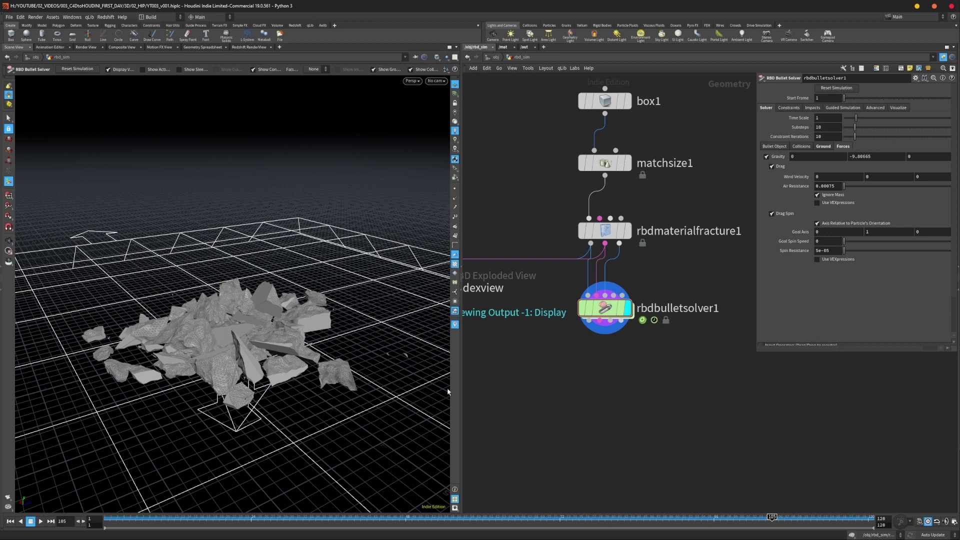
alt+drag(202, 322, 216, 336)
alt+right_drag(217, 337, 248, 325)
alt+drag(249, 326, 260, 321)
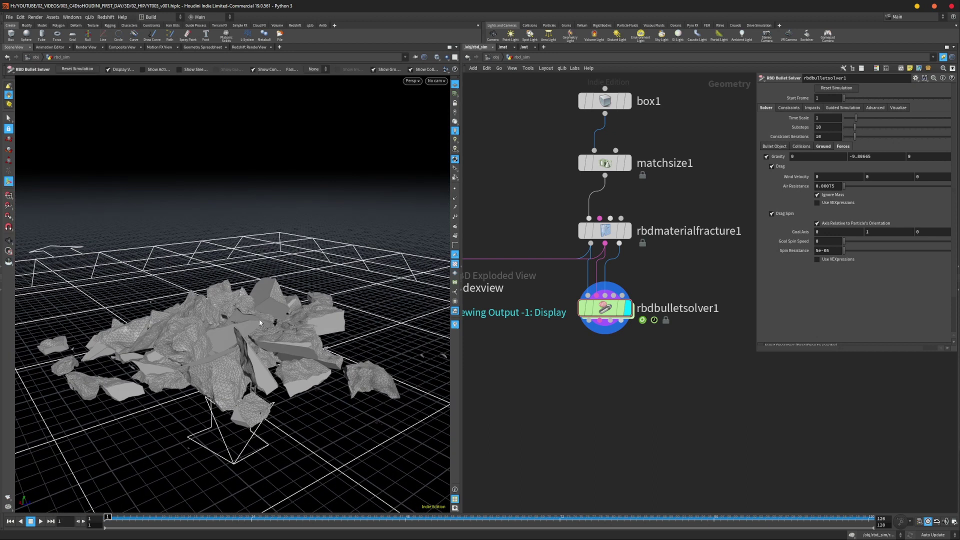
- Replay the box's collapse from the first frame, stop it, and rewind to frame 1
key(ctrl+Left)
key(Up)
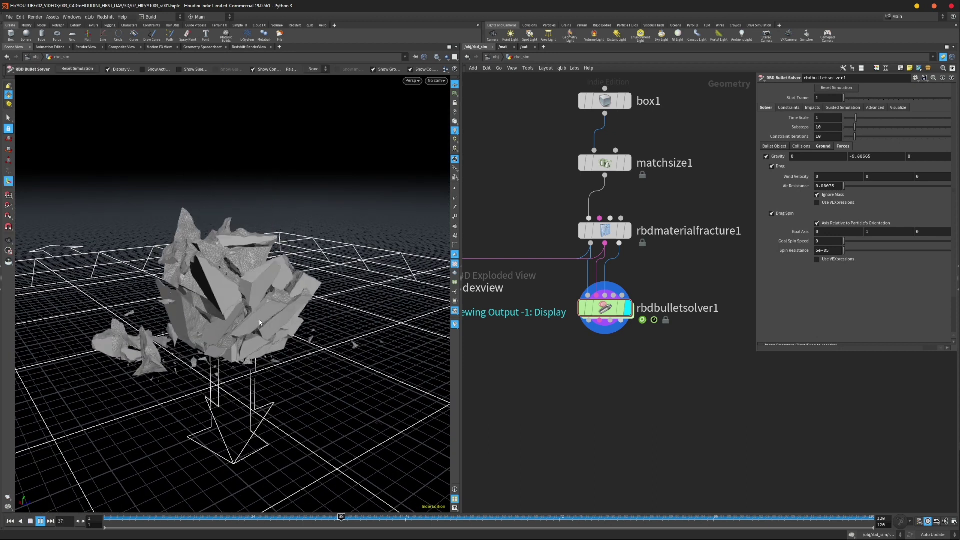
key(Up)
key(ctrl+Up)
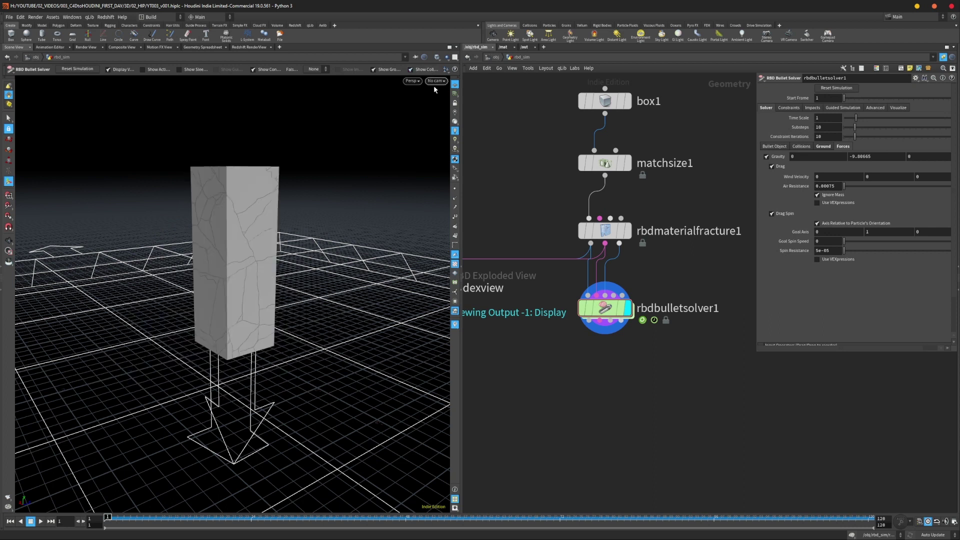
- Play the opening frames of the collapse once more from another angle and return to frame 1
alt+drag(303, 334, 282, 328)
key(Up)
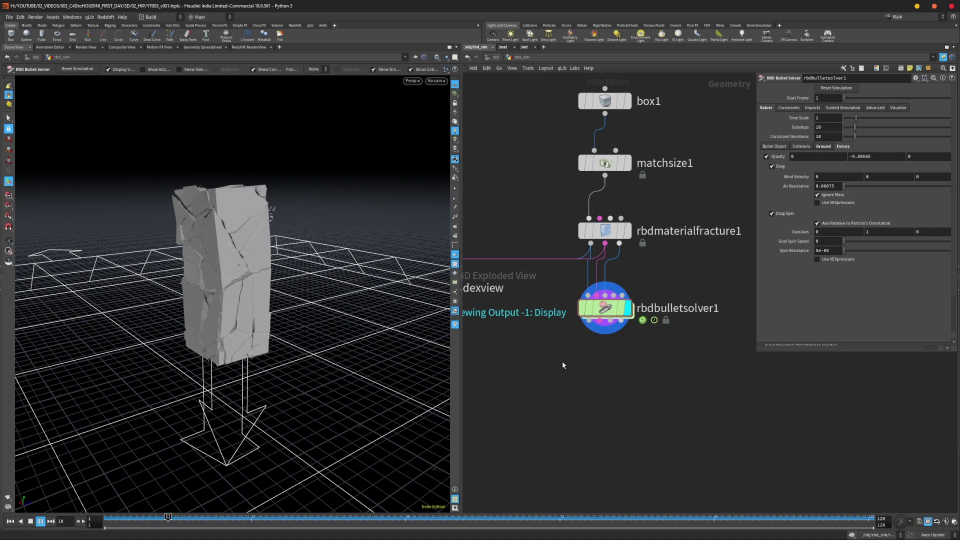
key(ctrl+Up)
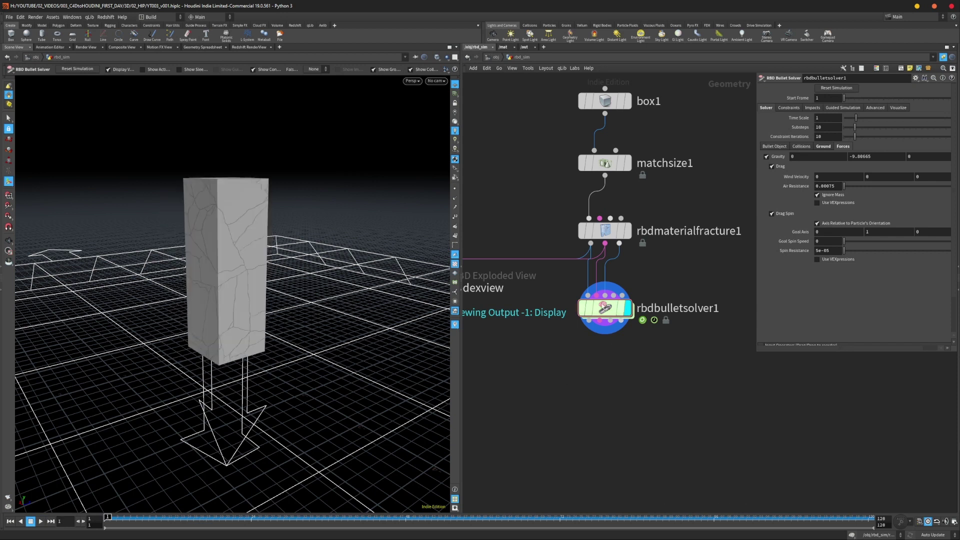
alt+drag(273, 265, 275, 284)
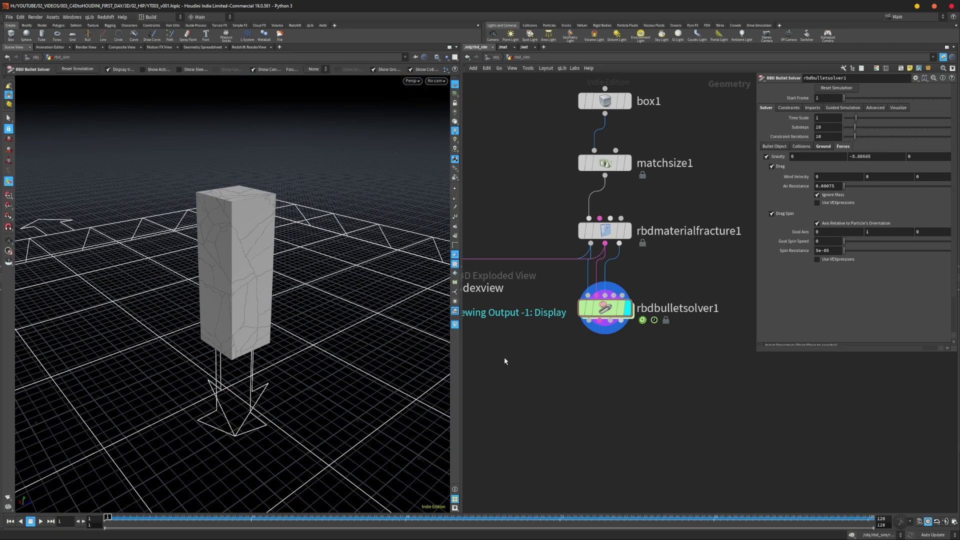
drag(138, 520, 100, 500)
right_click(306, 316)
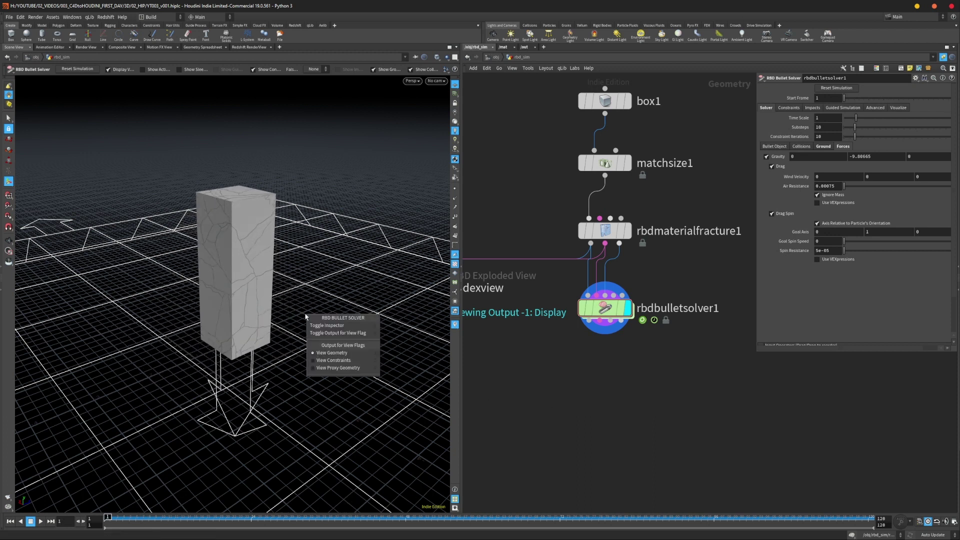
key(Escape)
drag(313, 319, 295, 320)
- Add a Sphere node in the empty network area beside the matchsize1 and rbdmaterialfracture1 nodes
middle_drag(703, 368, 574, 350)
scroll(660, 386, down, 3)
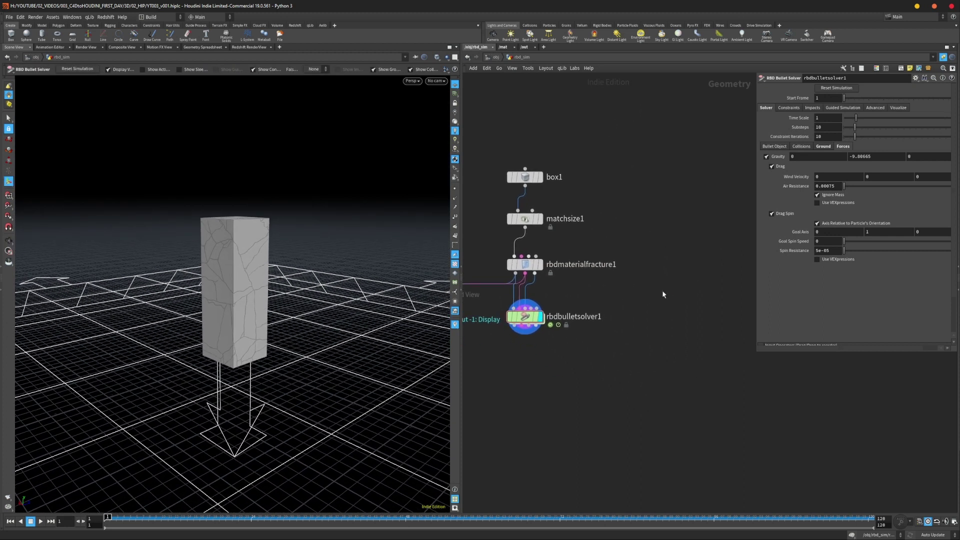
key(Tab)
text(sphere)
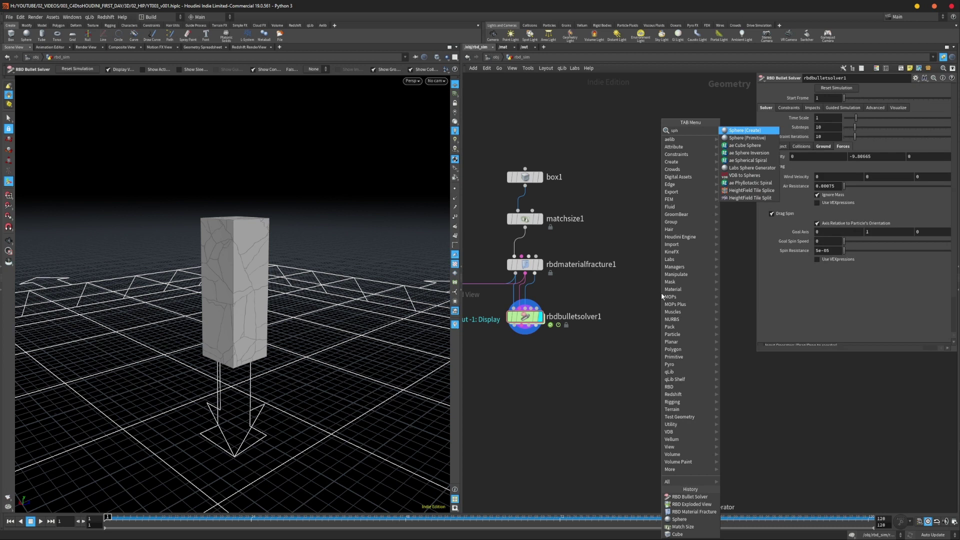
key(Return)
click(661, 293)
drag(666, 292, 654, 235)
- Position the sphere beside the box with its center at about -1.72, 1.42, 0, and keyframe the center at frame 1
alt+drag(208, 333, 277, 334)
key(Return)
key(ctrl+z)
alt+right_drag(277, 335, 349, 307)
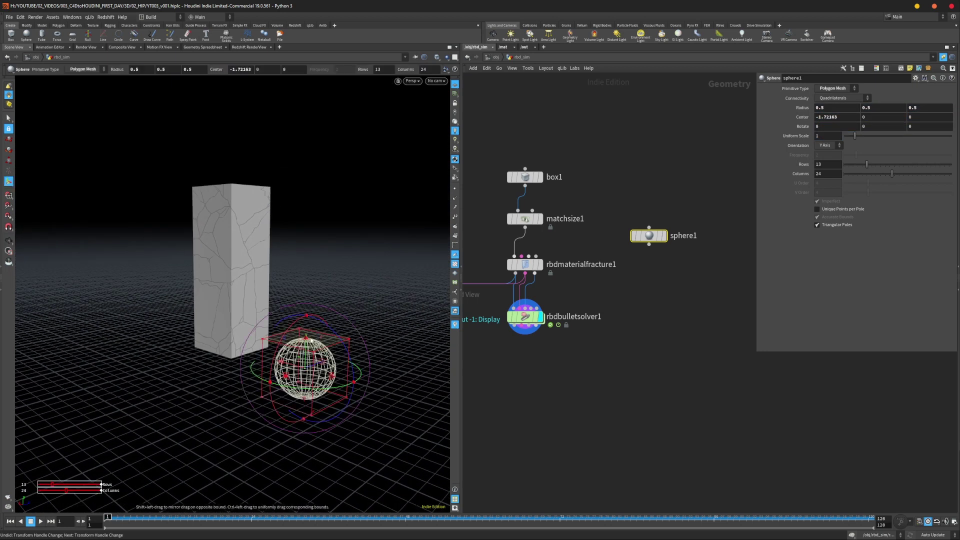
drag(306, 348, 349, 285)
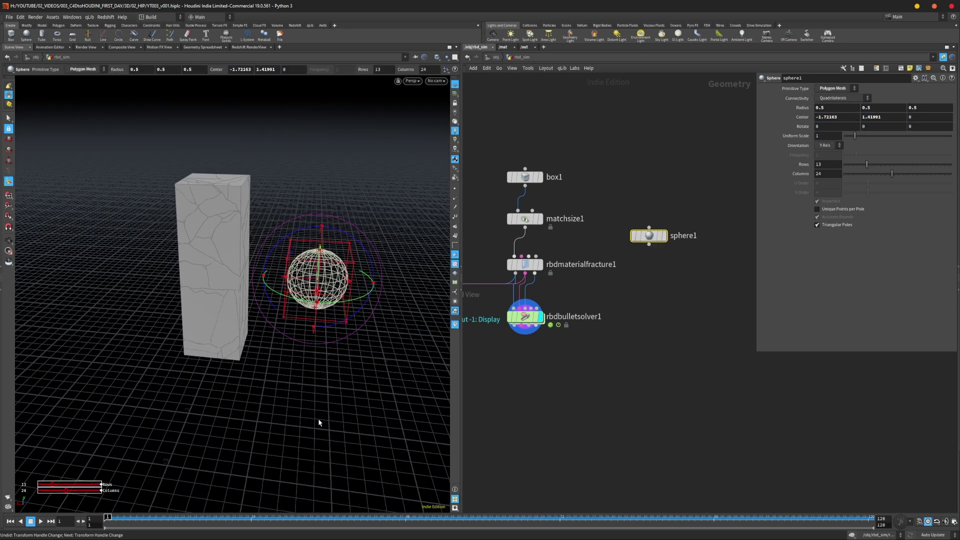
alt+click(801, 120)
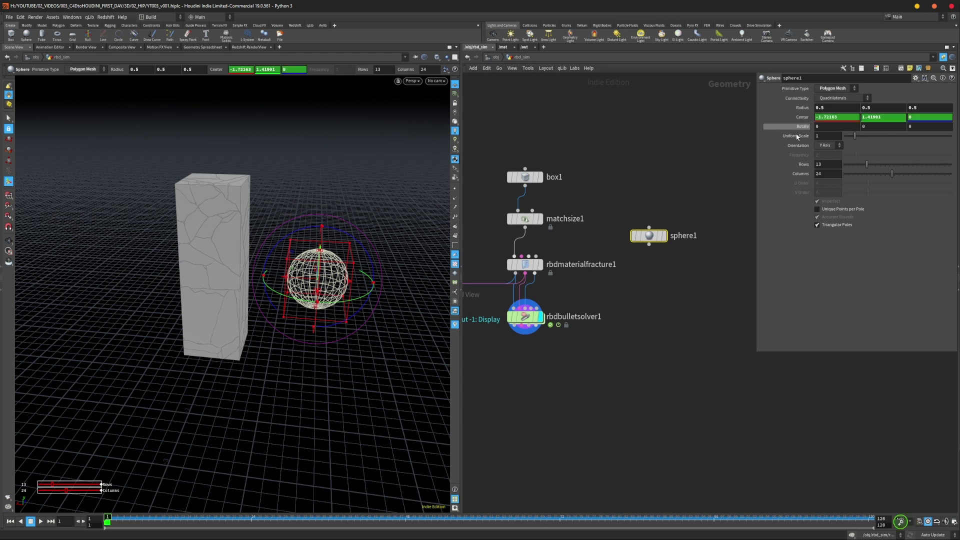
- Connect sphere1 to the collision geometry input of rbdbulletsolver1 and place the node next to the solver
click(648, 245)
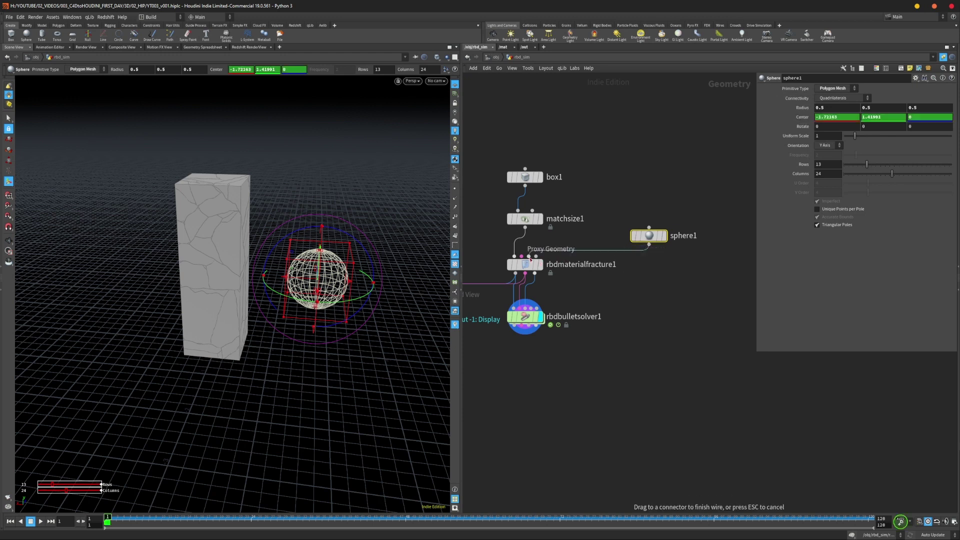
click(532, 308)
drag(632, 199, 657, 253)
drag(662, 238, 652, 287)
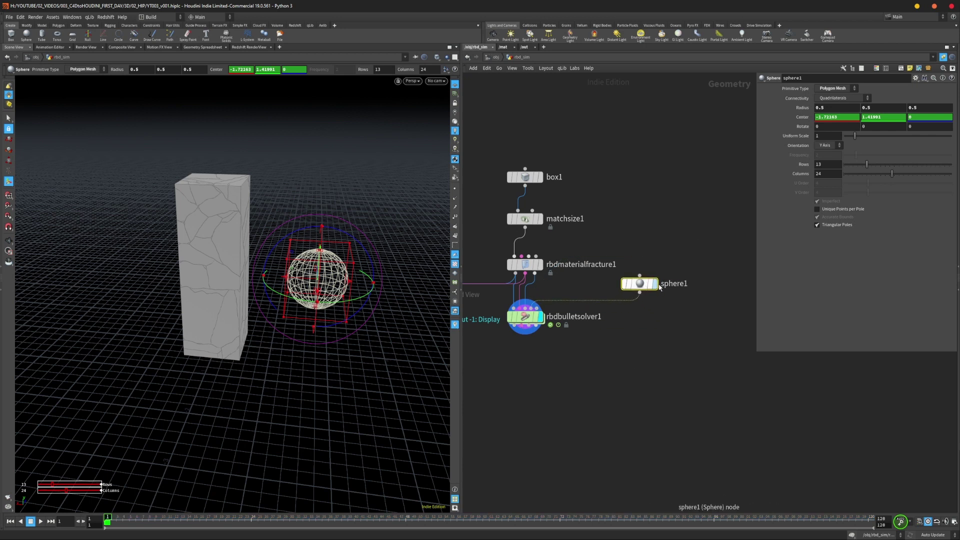
- Go to frame 24 and try to move the sphere along X through the fractured box
drag(187, 513, 252, 522)
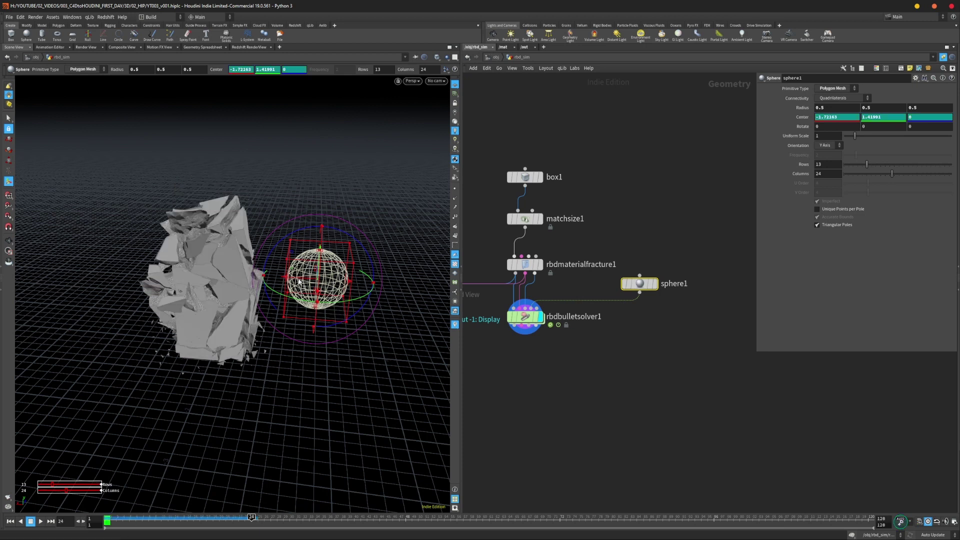
drag(285, 277, 146, 276)
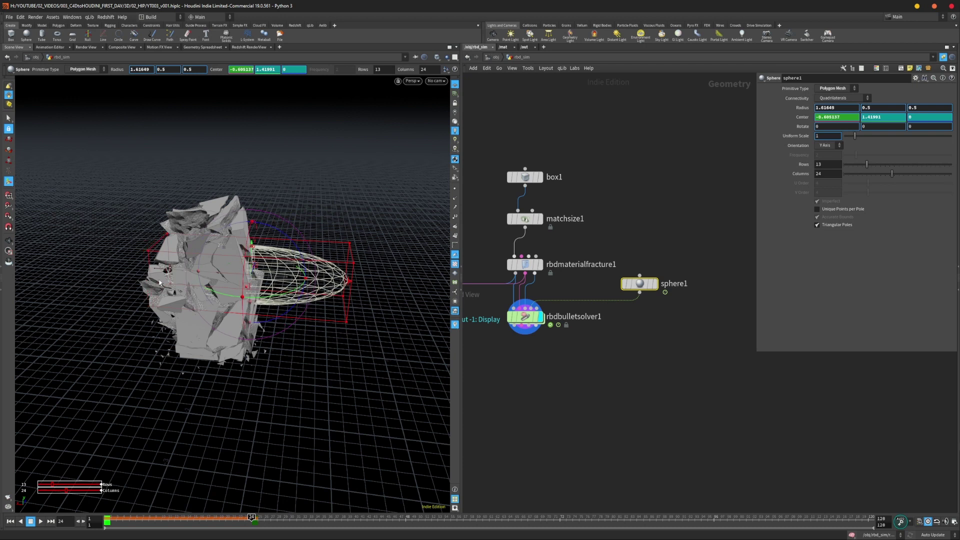
- Undo the sphere's stretching and move it to the opposite side of the fractured column at frame 24, about X 2.08, Y 2.12
key(ctrl+z)
drag(299, 283, 98, 212)
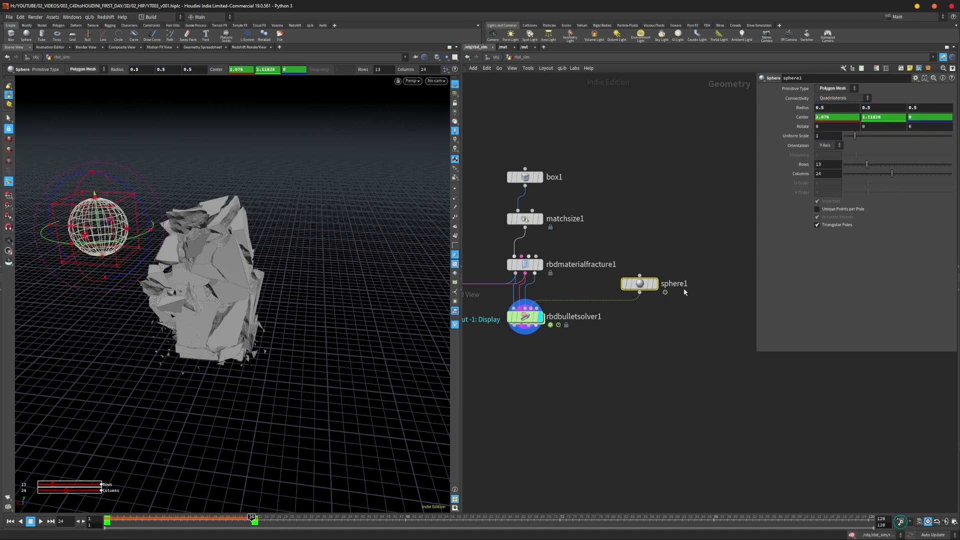
alt+drag(223, 288, 242, 270)
click(599, 364)
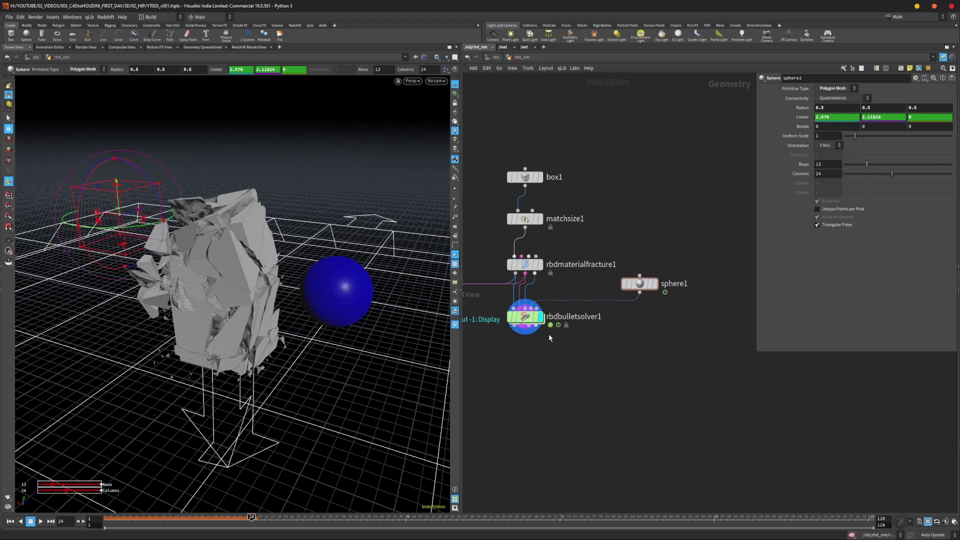
- At frame 1, set the collision Initial Object Type of rbdbulletsolver1 to Create Deforming Static Objects
click(528, 321)
key(ctrl+Up)
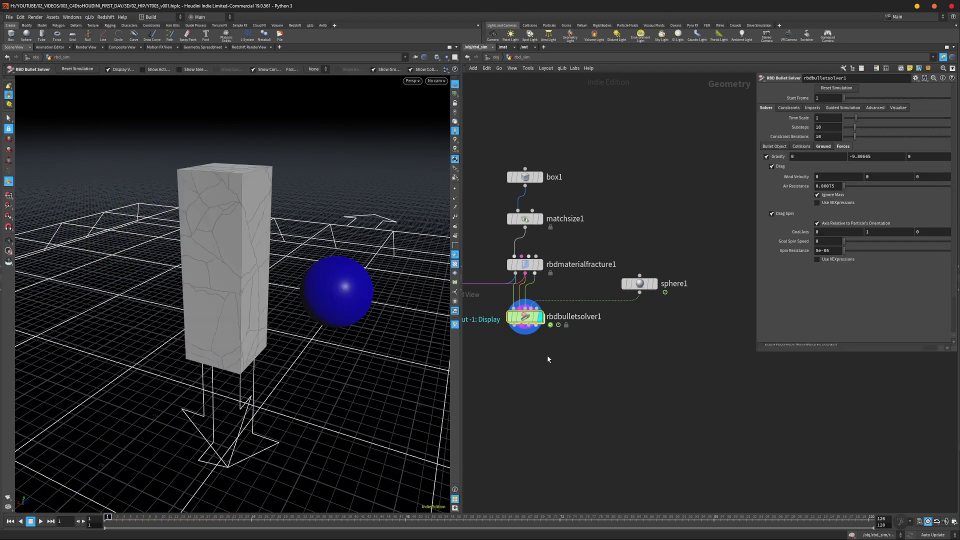
click(802, 146)
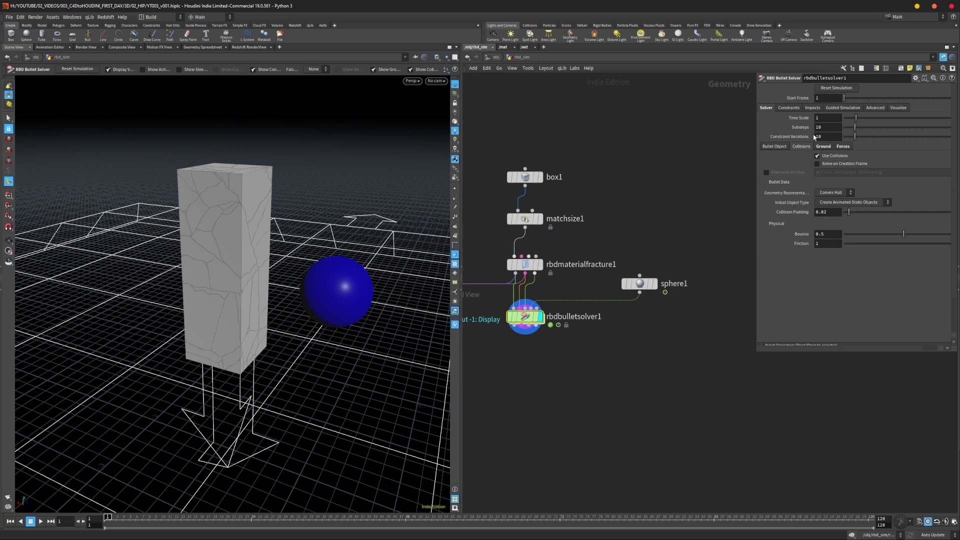
click(856, 202)
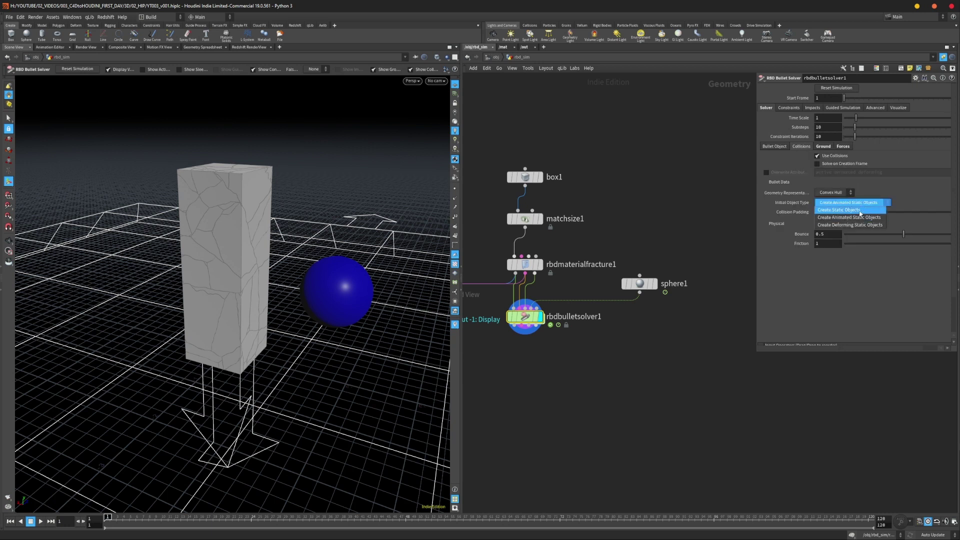
click(850, 228)
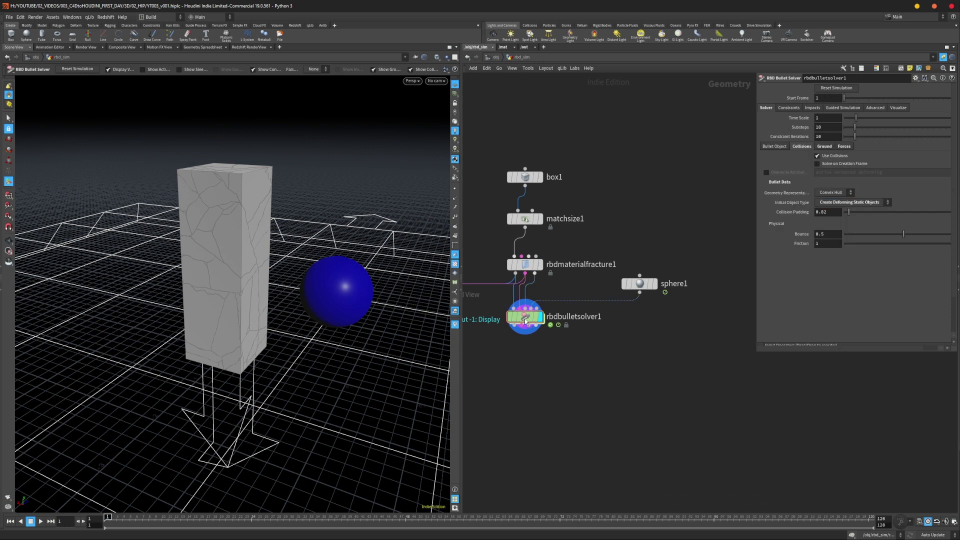
- Turn off Show Collision in the visualization settings of rbdbulletsolver1
click(898, 109)
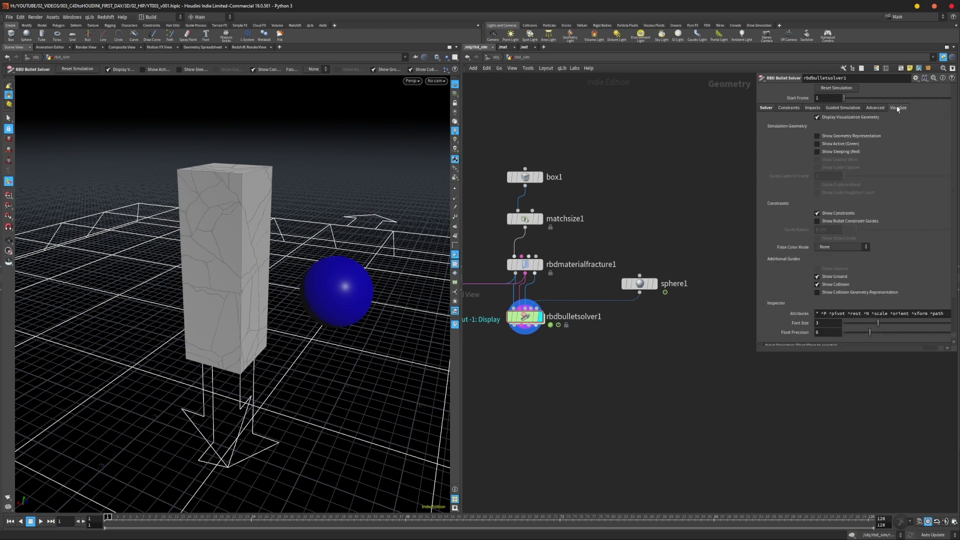
click(817, 285)
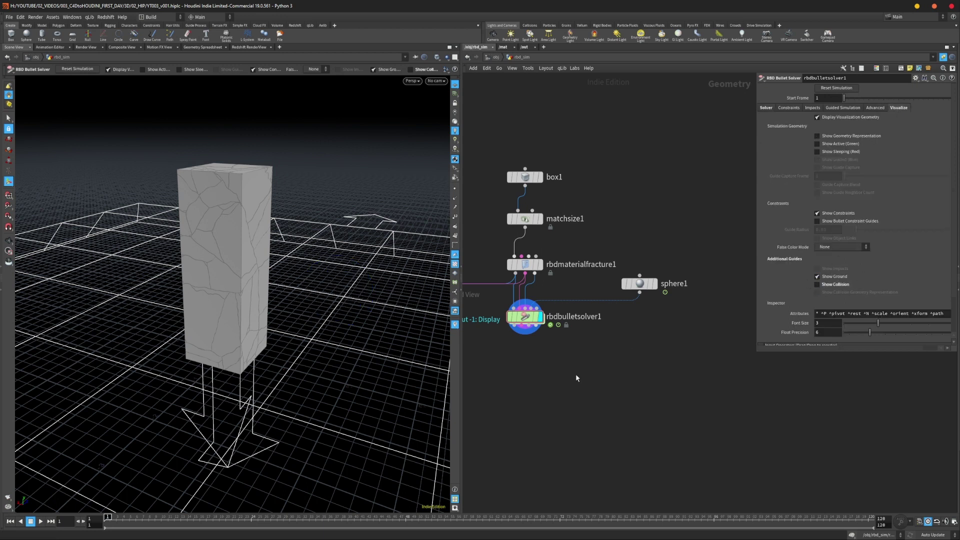
alt+drag(246, 265, 280, 293)
- Play the simulation and return to frame 1 to examine how the column breaks apart
key(Return)
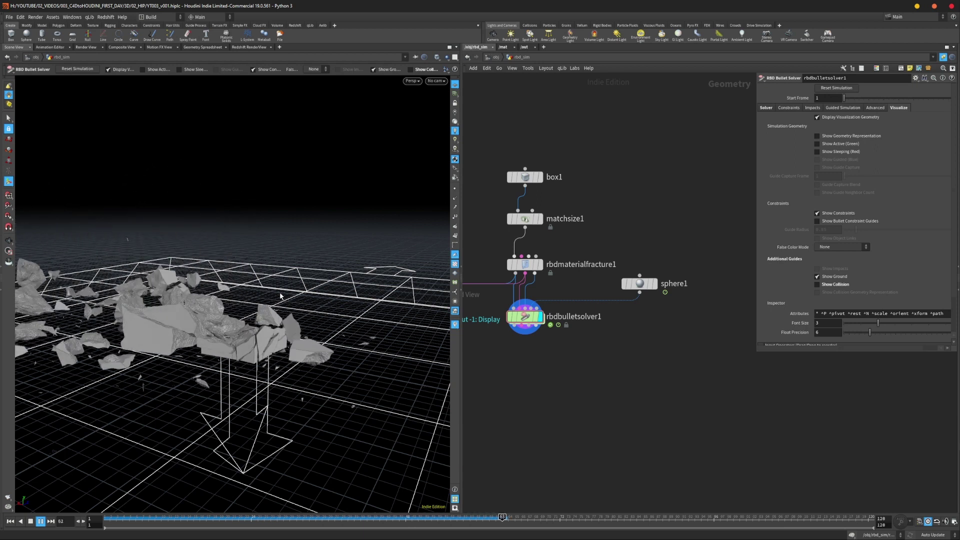
key(Up)
key(ctrl+Up)
key(Up)
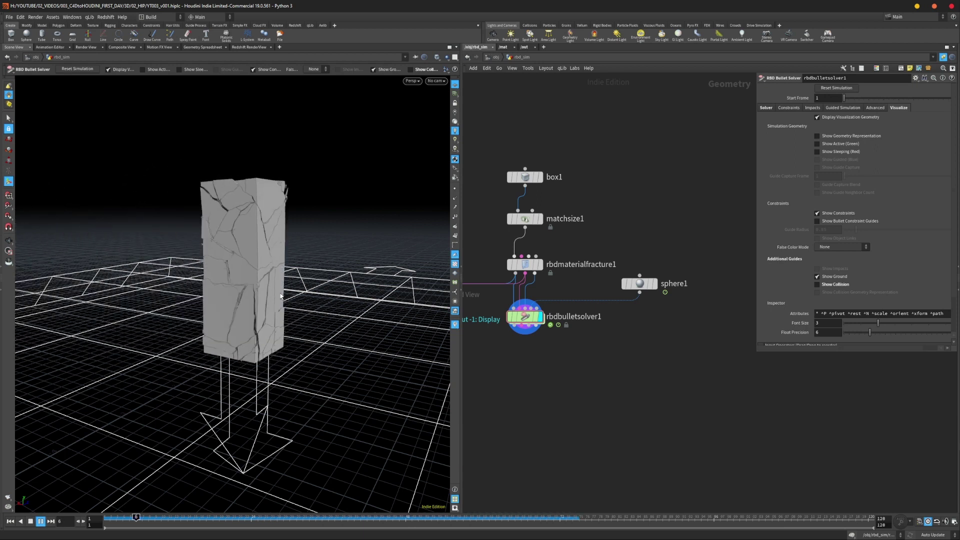
key(Up)
key(ctrl+Up)
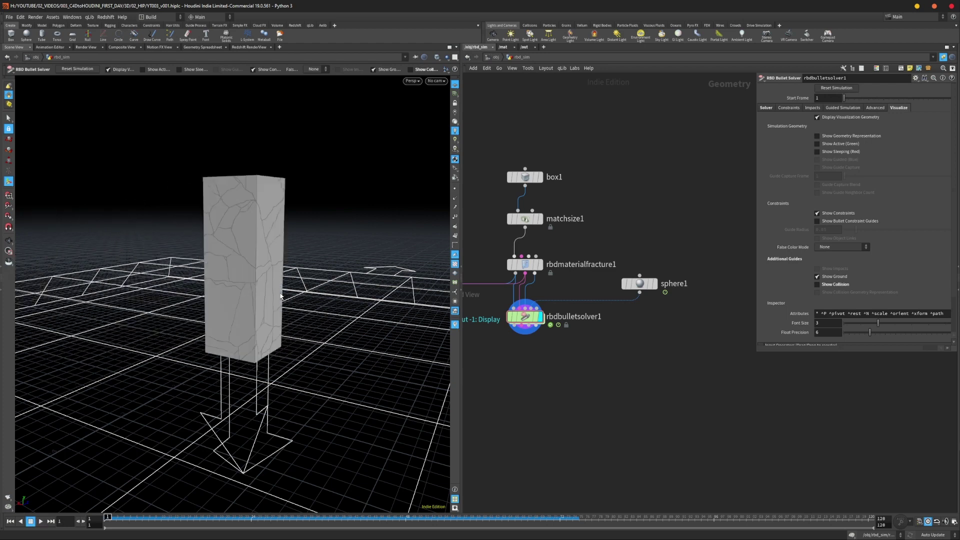
key(Escape)
drag(189, 259, 248, 305)
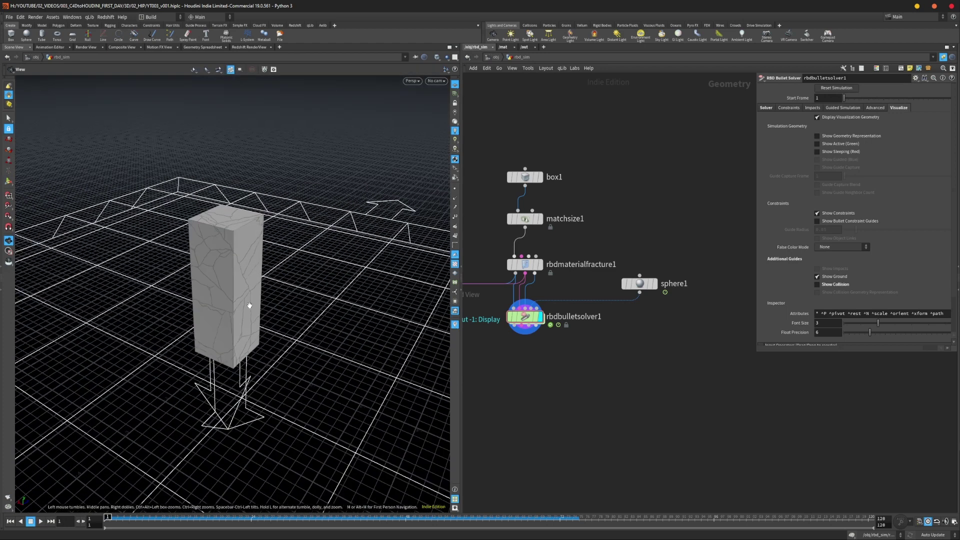
- Reset Primary Strength to 10000 and Chipping Glue Strength to 5000 on rbdmaterialfracture1 and test the simulation
scroll(565, 355, up, 3)
middle_drag(585, 332, 662, 359)
drag(503, 183, 603, 255)
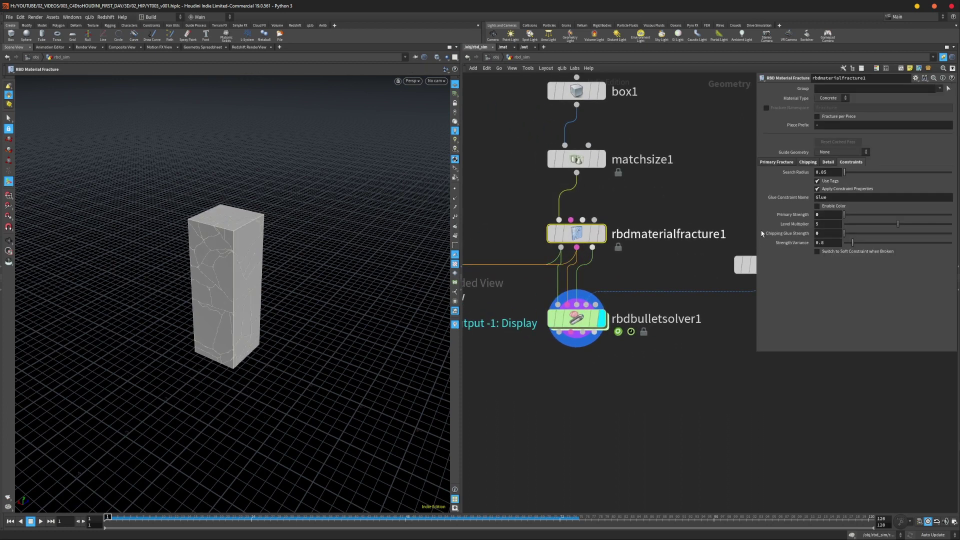
ctrl+middle_click(805, 217)
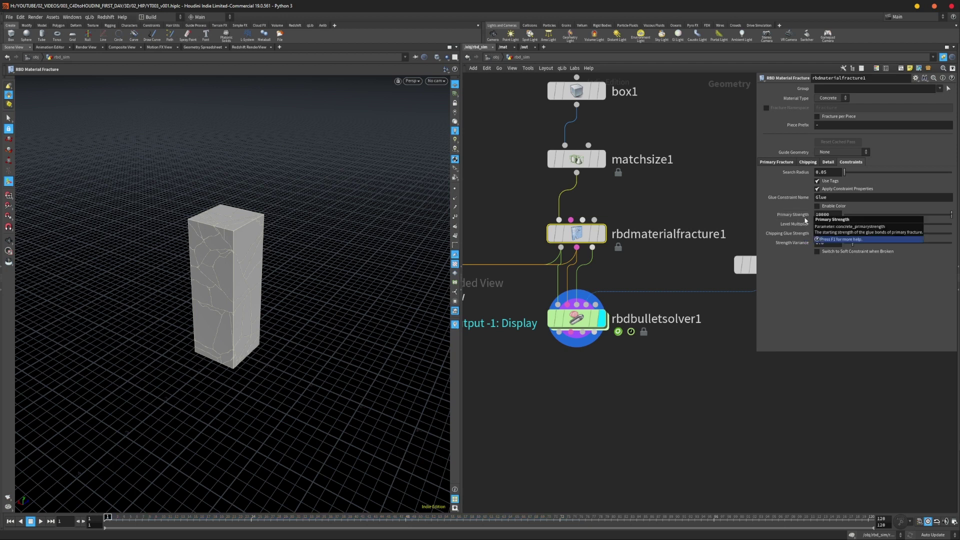
ctrl+middle_click(805, 234)
click(621, 410)
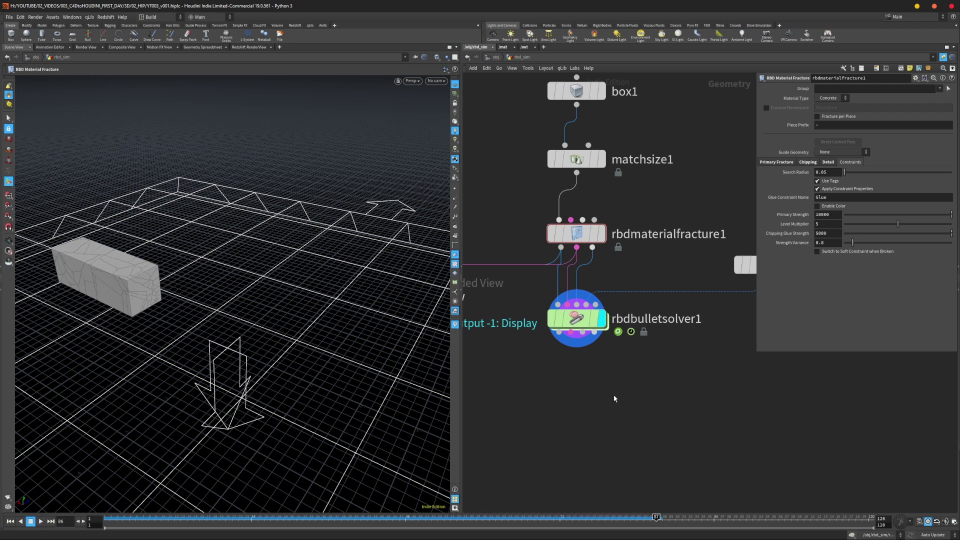
key(ctrl+Up)
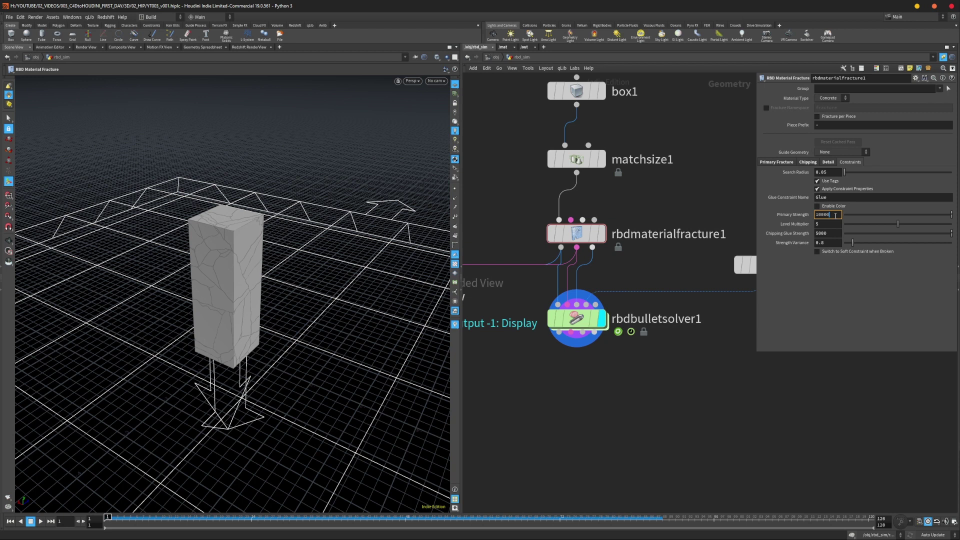
- Lower Primary Strength to 100 and Chipping Glue Strength to 50 on rbdmaterialfracture1 and replay the simulation
click(829, 233)
key(BackSpace)
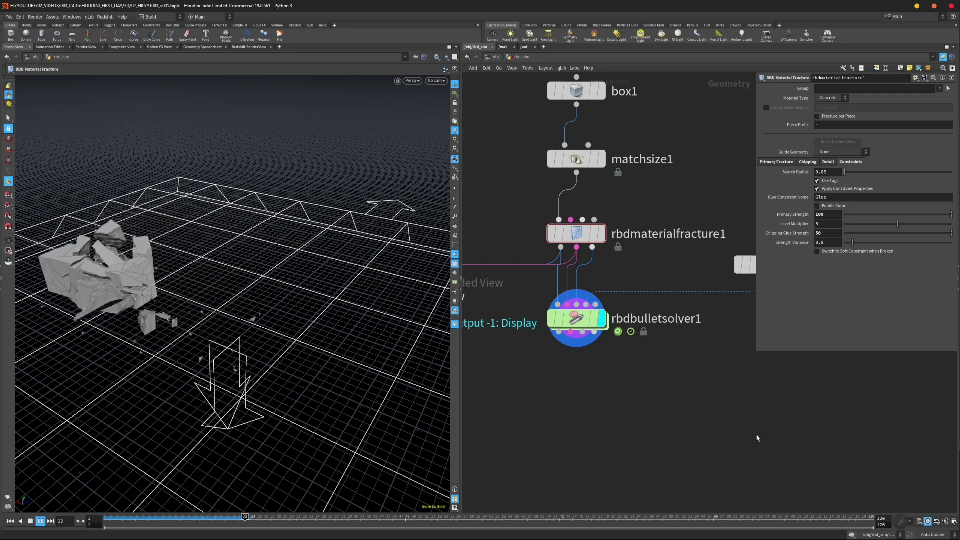
key(Up)
- Examine the collision from several angles, playing and scrubbing through the frames where the column shatters
alt+middle_drag(132, 280, 231, 297)
right_drag(231, 296, 321, 299)
drag(185, 333, 212, 294)
alt+right_drag(122, 287, 214, 240)
alt+drag(148, 304, 279, 295)
alt+right_drag(278, 295, 184, 314)
alt+drag(184, 313, 220, 296)
key(Return)
drag(226, 518, 250, 506)
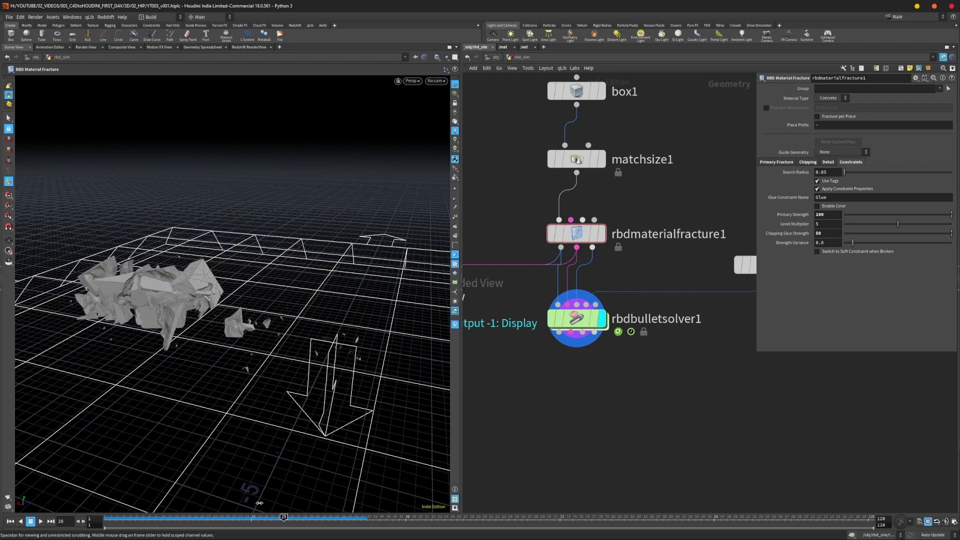
drag(245, 505, 233, 481)
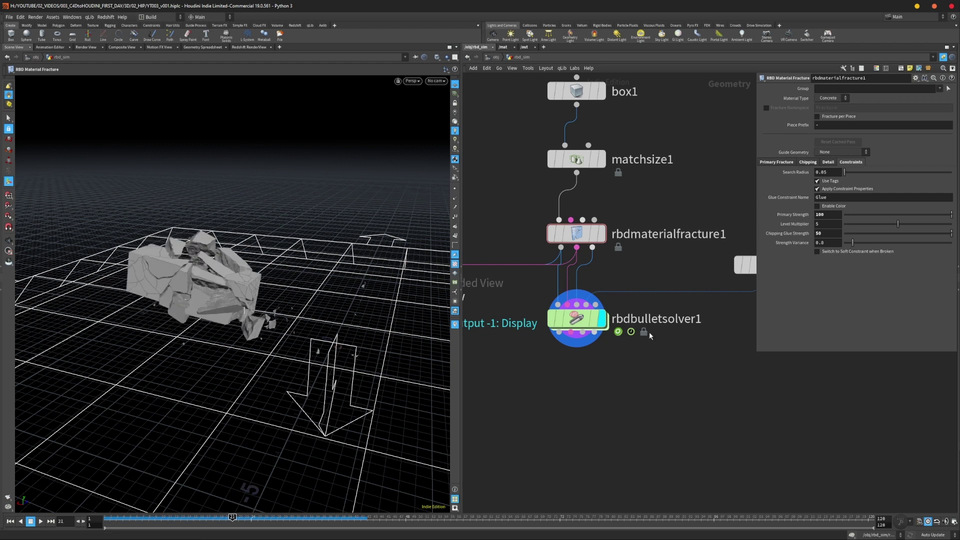
- Display the rbdexview node to show the column's pieces in exploded view, nudging the nodes slightly in the network
drag(578, 234, 577, 224)
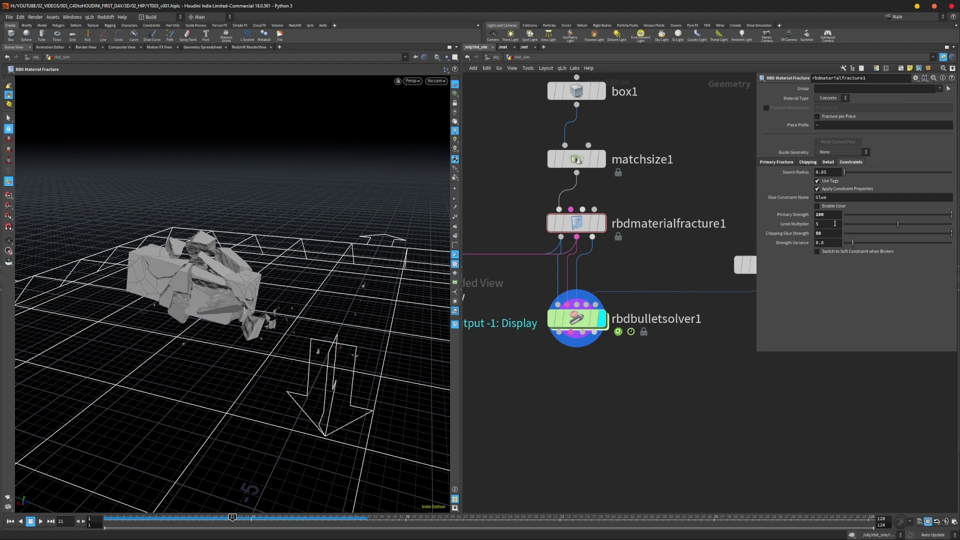
alt+drag(262, 290, 319, 301)
middle_drag(533, 295, 628, 298)
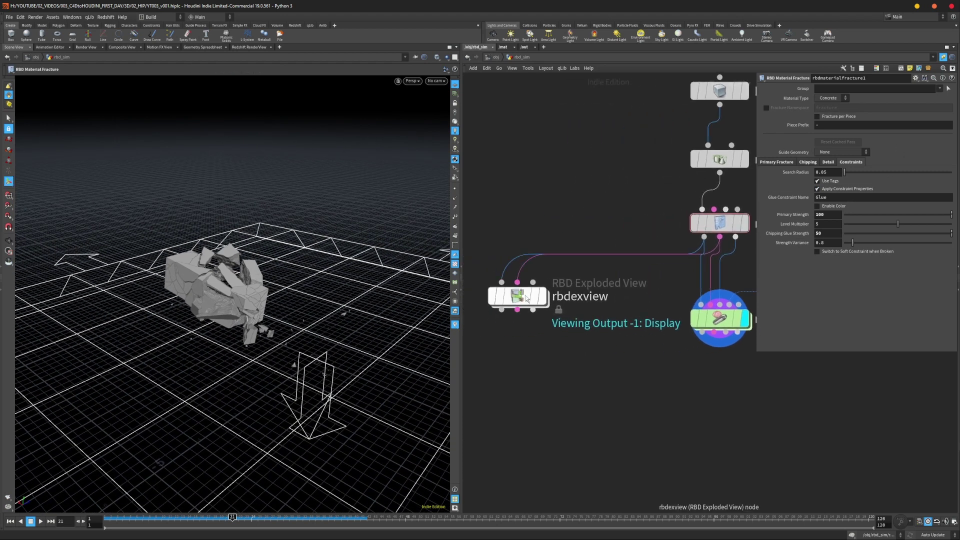
click(544, 299)
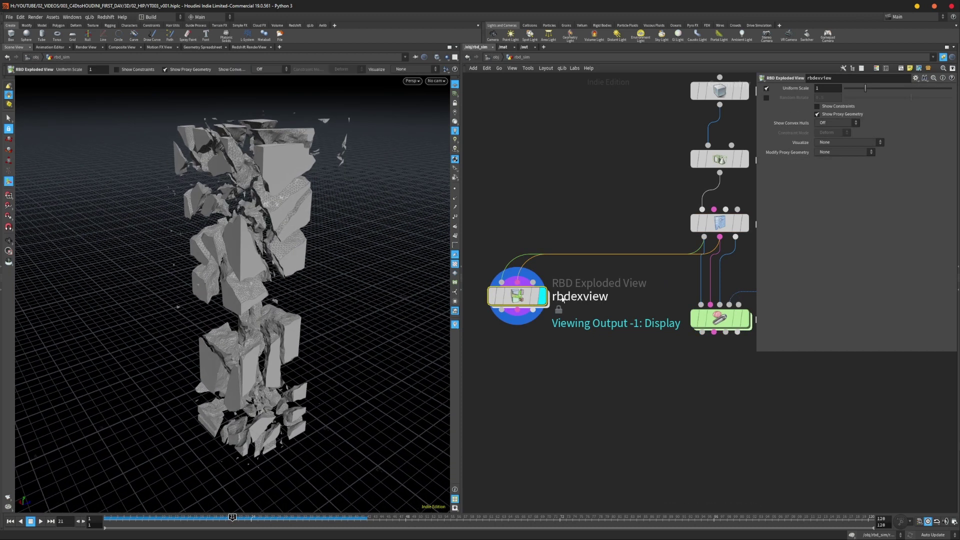
drag(515, 296, 510, 302)
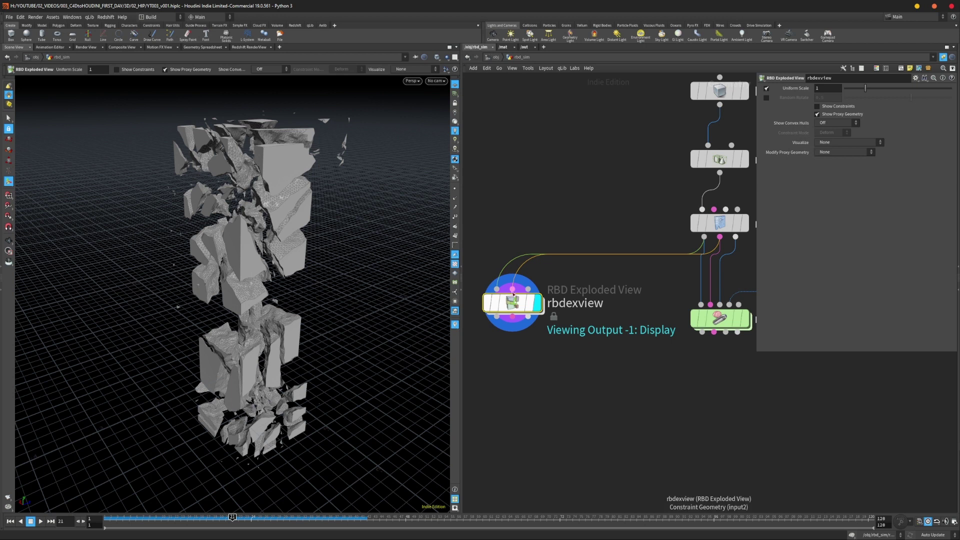
drag(515, 303, 515, 287)
mouse_move(264, 329)
alt+mouse_down()
mouse_move(217, 285)
mouse_move(270, 320)
alt+mouse_up()
scroll(270, 320, up, 3)
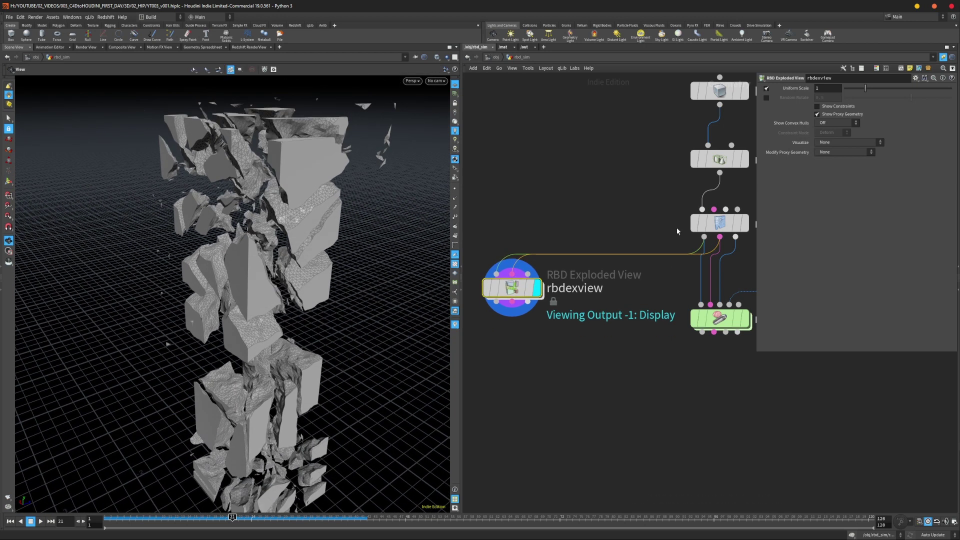
- Set the Visualize mode of rbdexview to Constraint Strength and rewind to frame 1
click(845, 144)
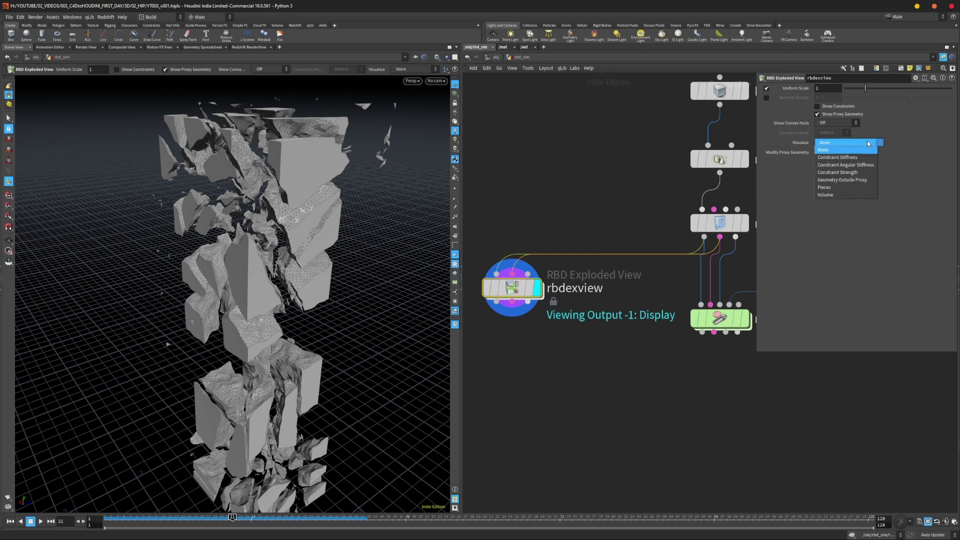
click(860, 173)
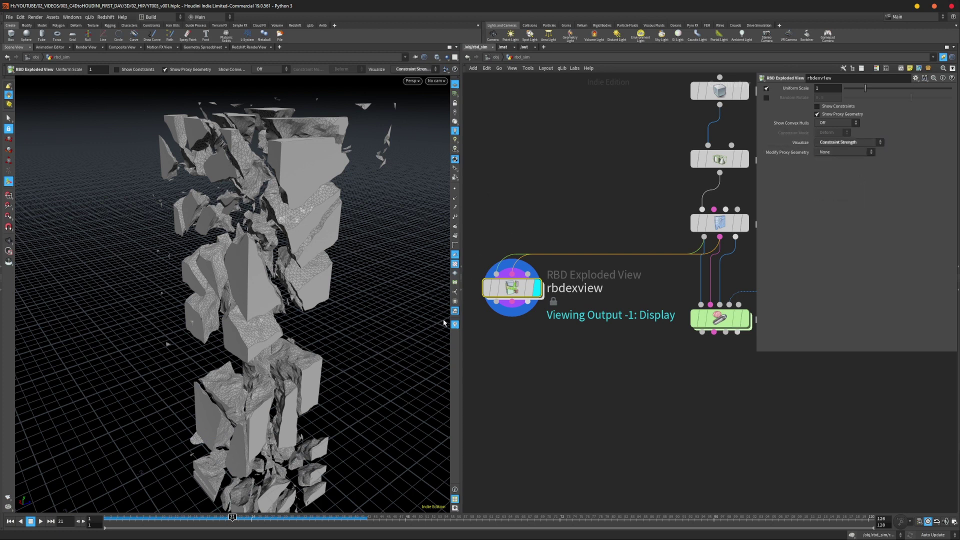
key(ctrl+Left)
middle_drag(735, 237, 700, 244)
click(700, 232)
click(479, 295)
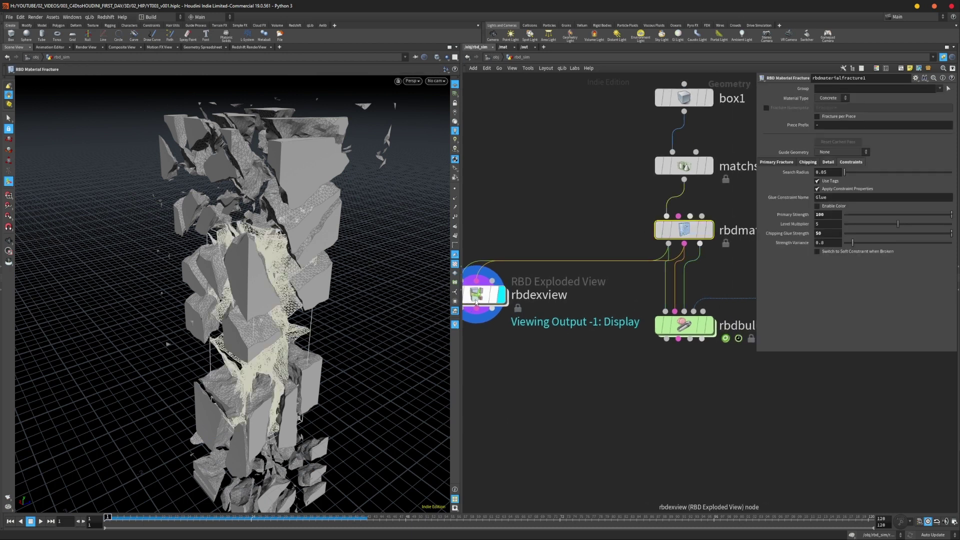
middle_drag(480, 300, 528, 305)
alt+right_drag(272, 243, 345, 250)
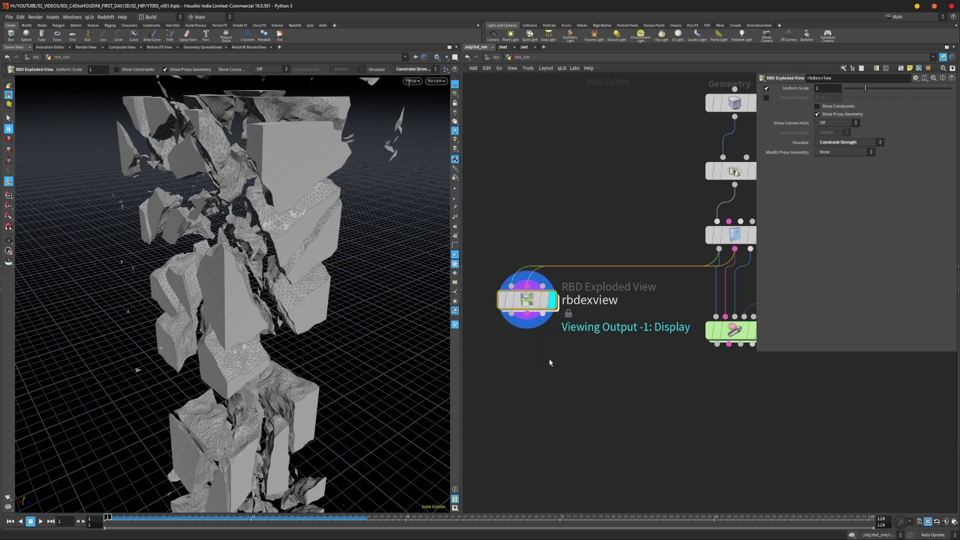
click(867, 143)
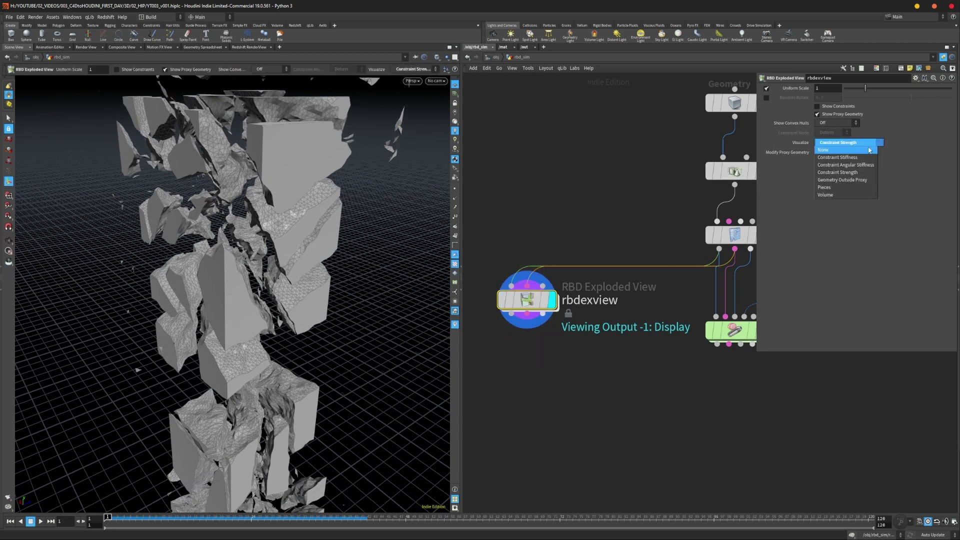
click(858, 172)
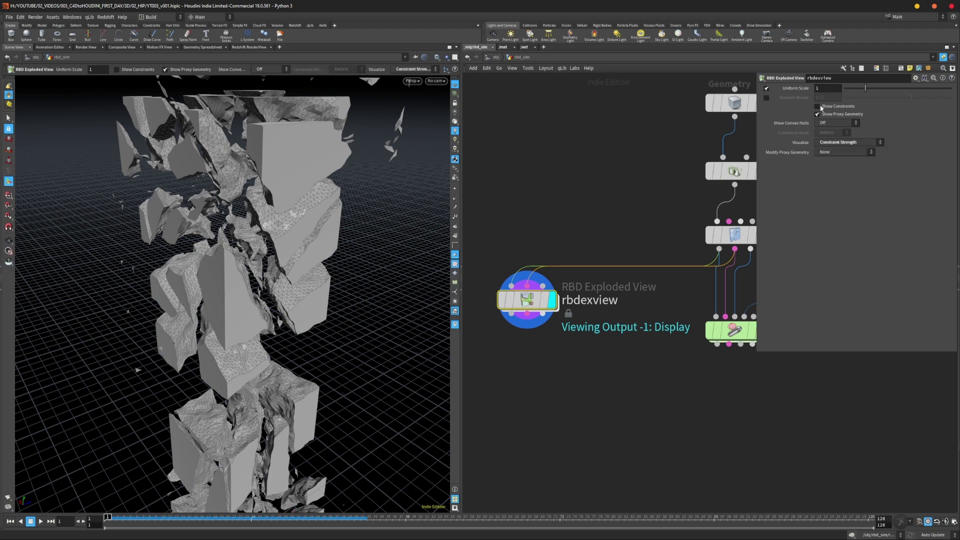
- Turn on Show Constraints for rbdexview and inspect the strength colours between the exploded pieces
click(819, 108)
mouse_move(295, 214)
alt+mouse_down()
mouse_move(227, 317)
mouse_move(189, 302)
mouse_move(245, 280)
alt+mouse_up()
click(123, 518)
drag(123, 518, 107, 518)
alt+right_drag(250, 220, 293, 218)
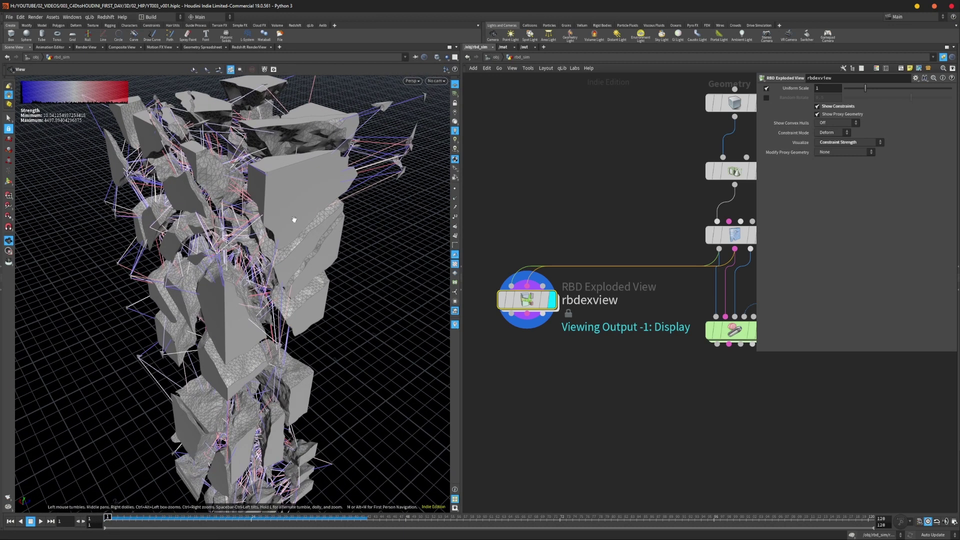
alt+middle_drag(293, 218, 304, 256)
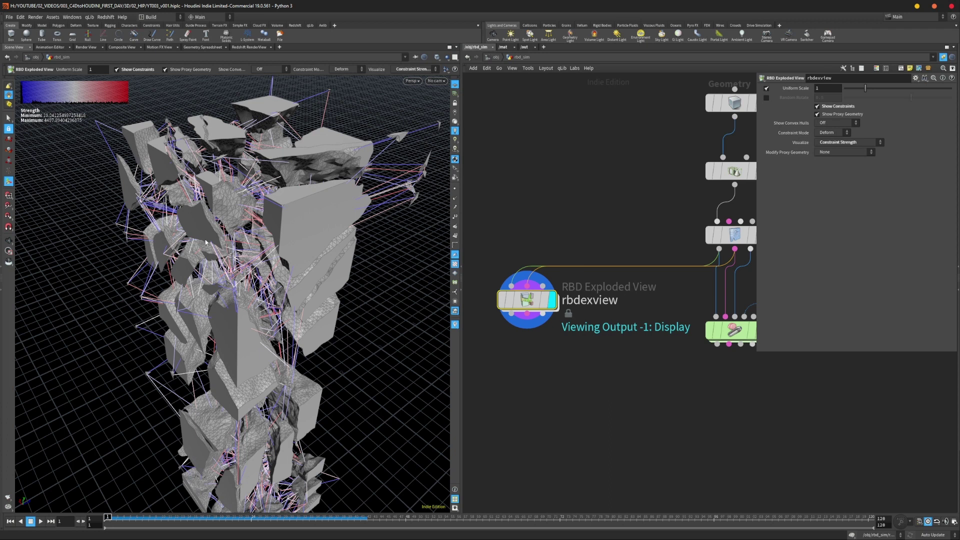
- Set Primary Strength and Chipping Glue Strength to 0 on rbdmaterialfracture1 and inspect the constraint colours
middle_drag(632, 190, 535, 177)
drag(540, 182, 695, 255)
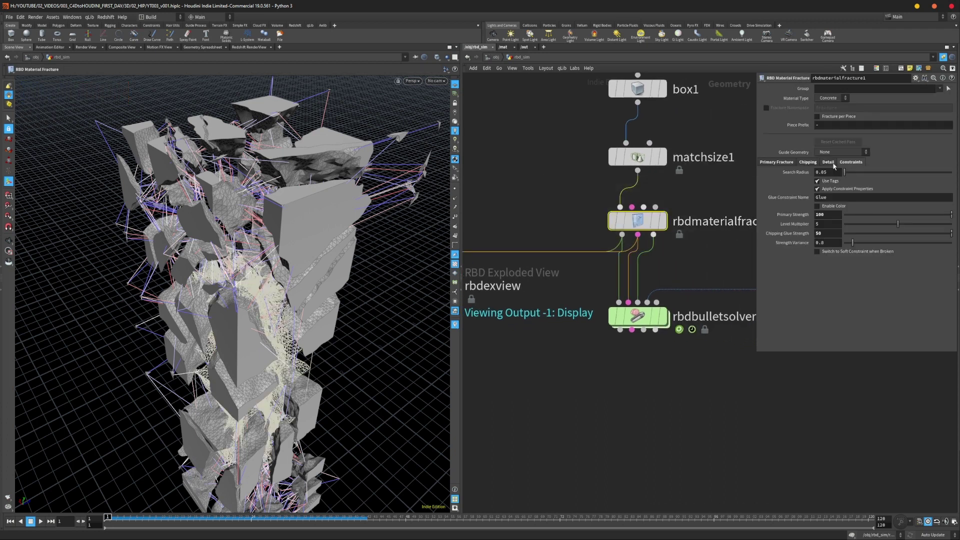
click(833, 214)
text(0)
key(Tab)
key(Tab)
key(Return)
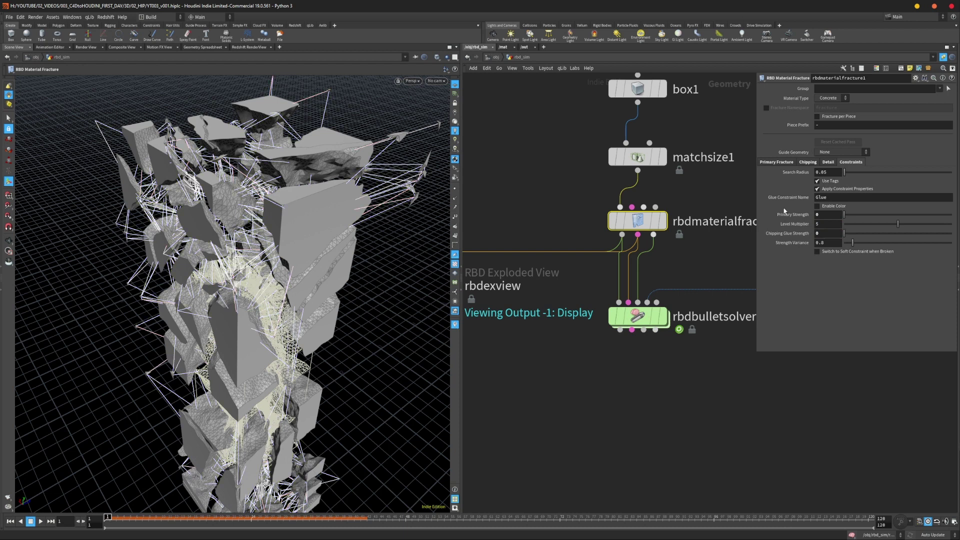
mouse_move(368, 299)
alt+mouse_down()
mouse_move(294, 271)
mouse_move(372, 281)
alt+mouse_up()
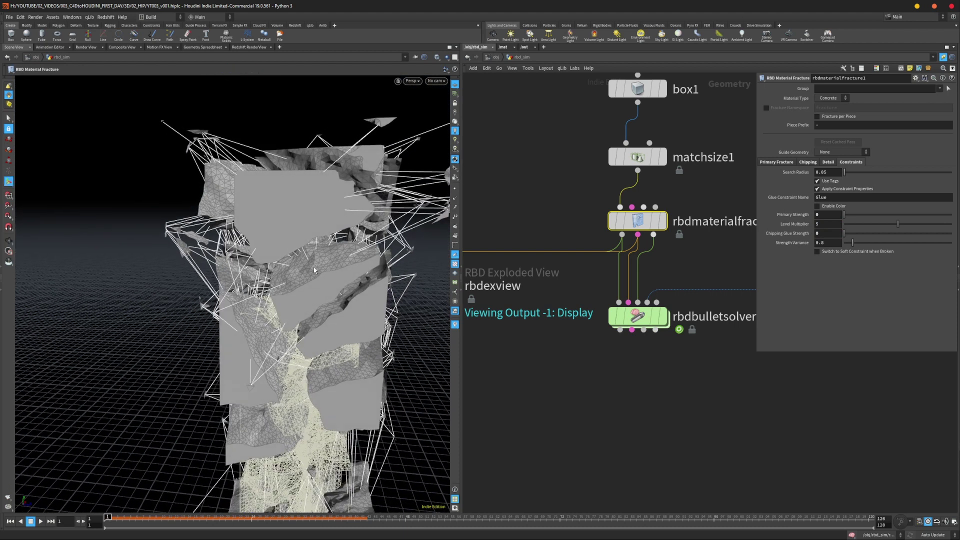
- Select rbdexview and examine the strength colours and range of the constraints between the exploded column pieces
click(554, 386)
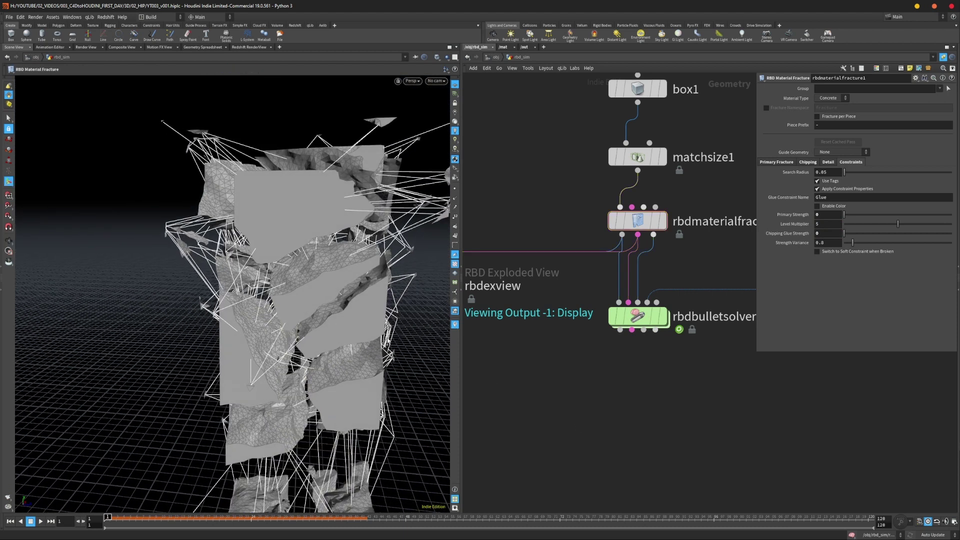
alt+drag(375, 330, 395, 328)
middle_drag(587, 371, 636, 368)
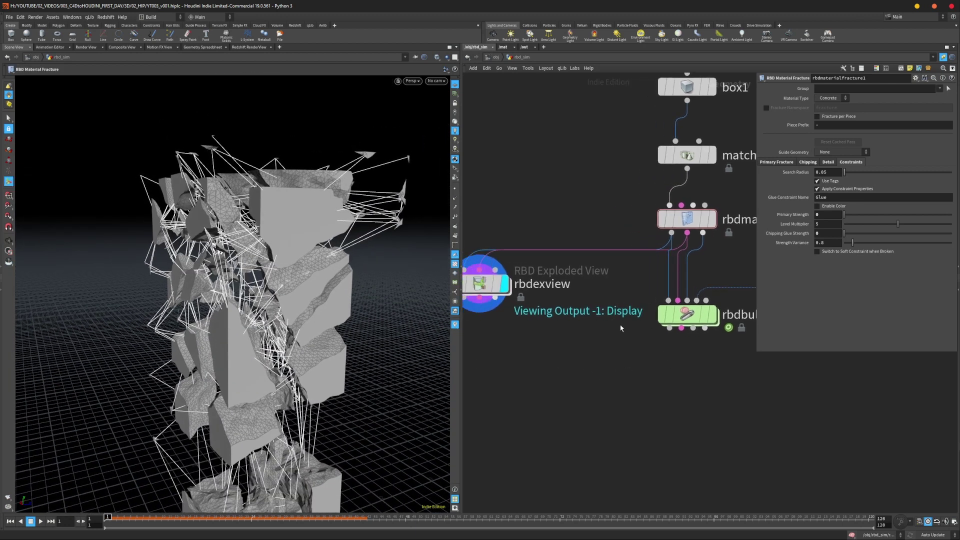
click(481, 288)
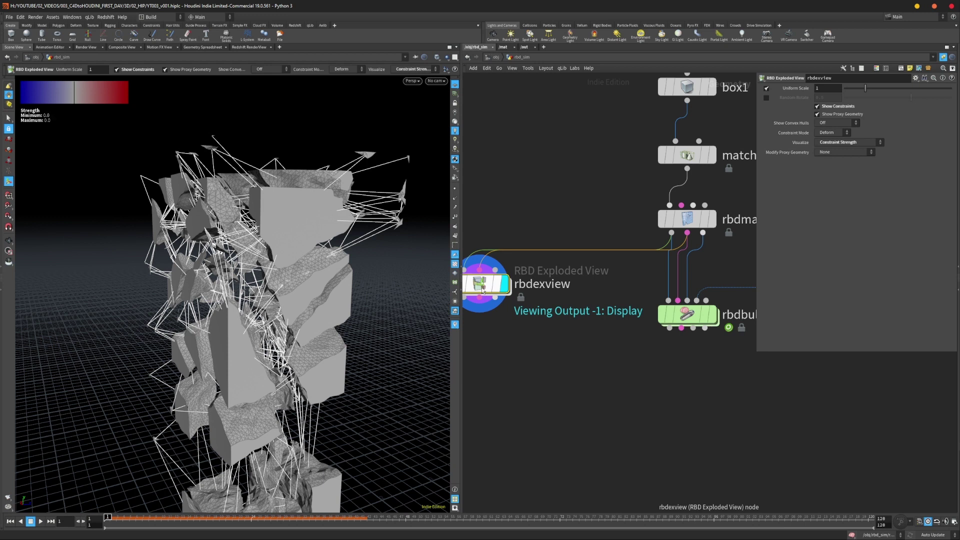
mouse_move(372, 318)
alt+mouse_down()
mouse_move(332, 318)
mouse_move(369, 306)
alt+mouse_up()
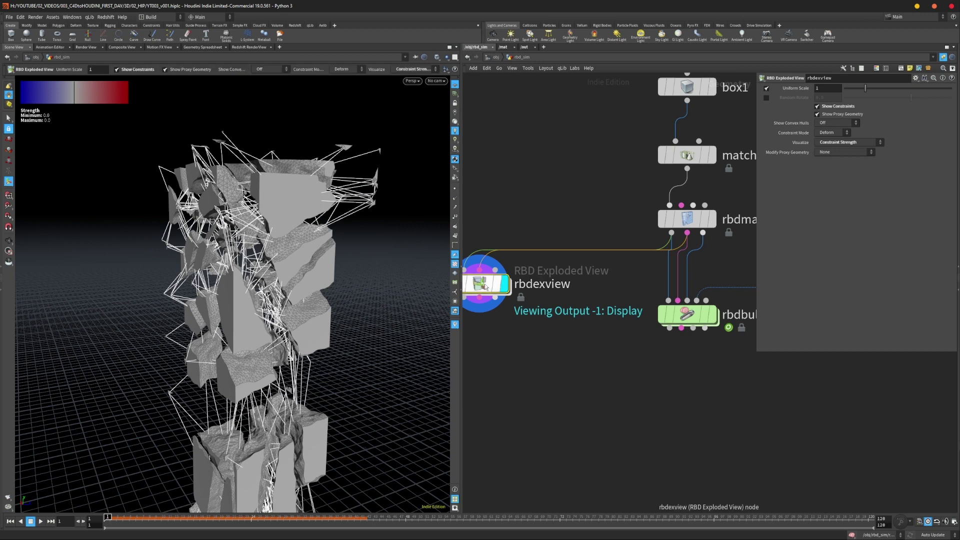
- Cut the wire that connects sphere1 to rbdbulletsolver1
drag(586, 193, 710, 243)
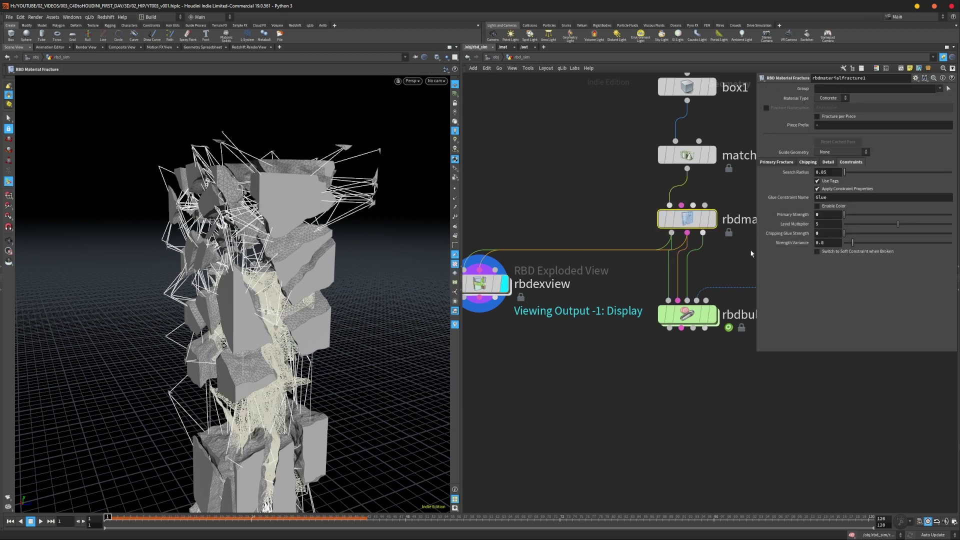
middle_drag(688, 368, 623, 358)
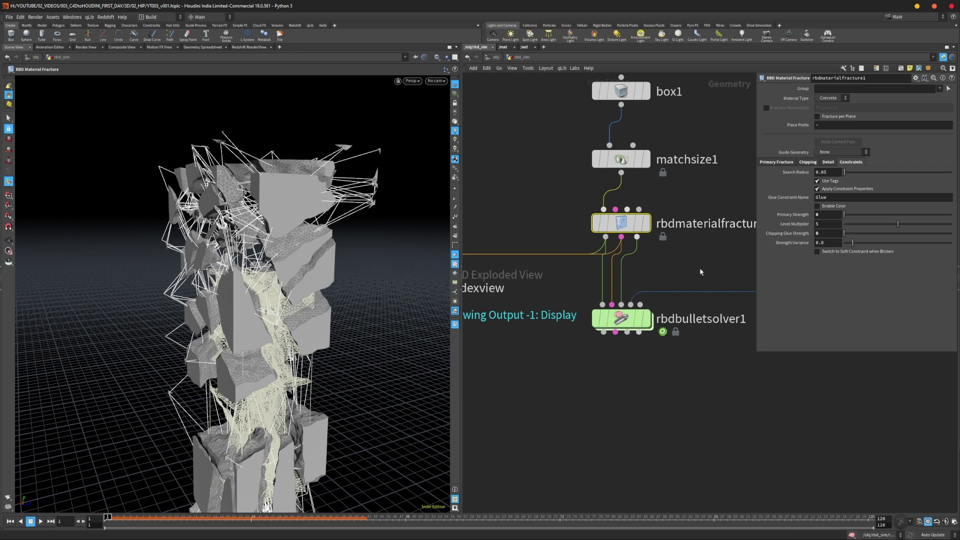
middle_drag(703, 265, 592, 262)
scroll(592, 262, down, 2)
key(y)
drag(660, 274, 672, 334)
- Select rbdbulletsolver1 and show its Solver settings
click(531, 307)
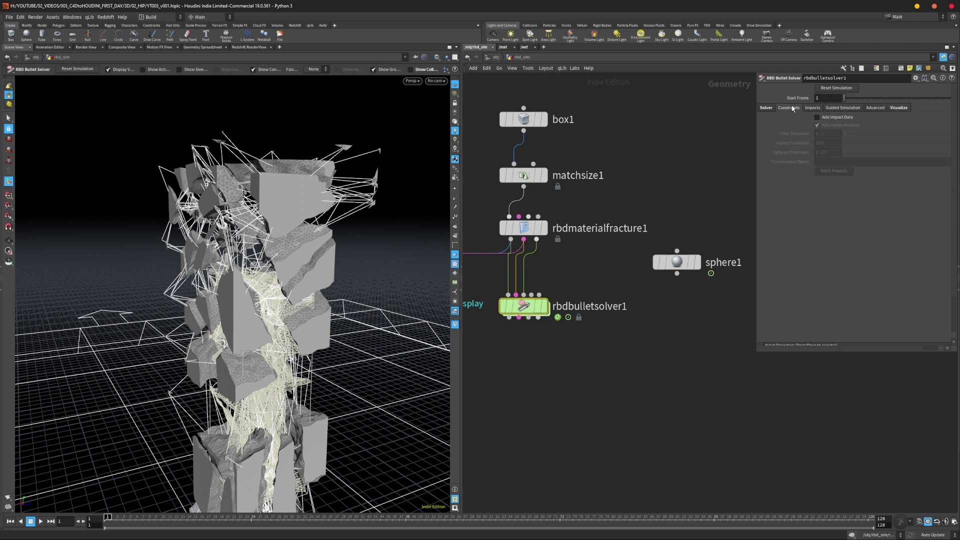
click(766, 108)
key(f)
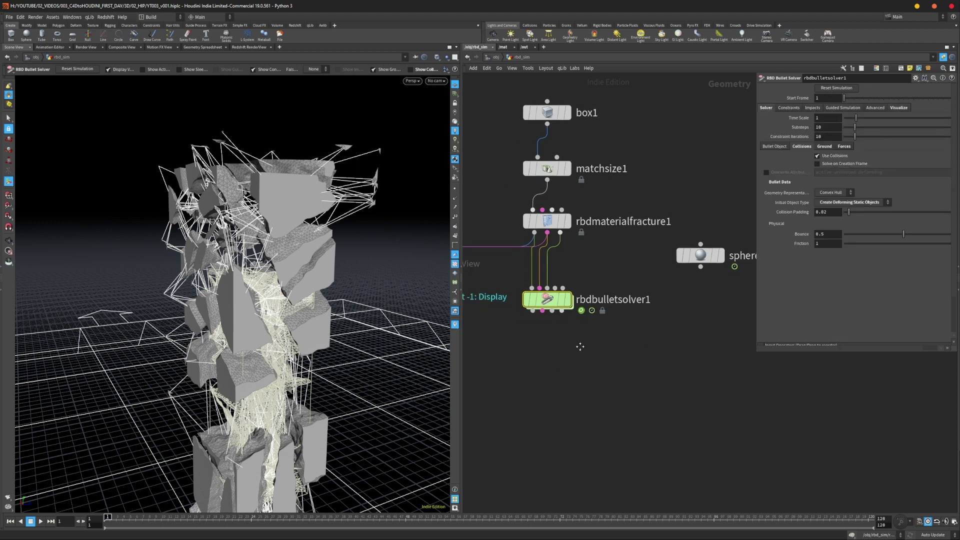
- Display rbdbulletsolver1 and play the simulation without the sphere up to frame 71
mouse_move(311, 349)
alt+mouse_down()
mouse_move(260, 345)
mouse_move(300, 340)
alt+mouse_up()
alt+middle_drag(300, 340, 282, 285)
alt+drag(282, 285, 300, 305)
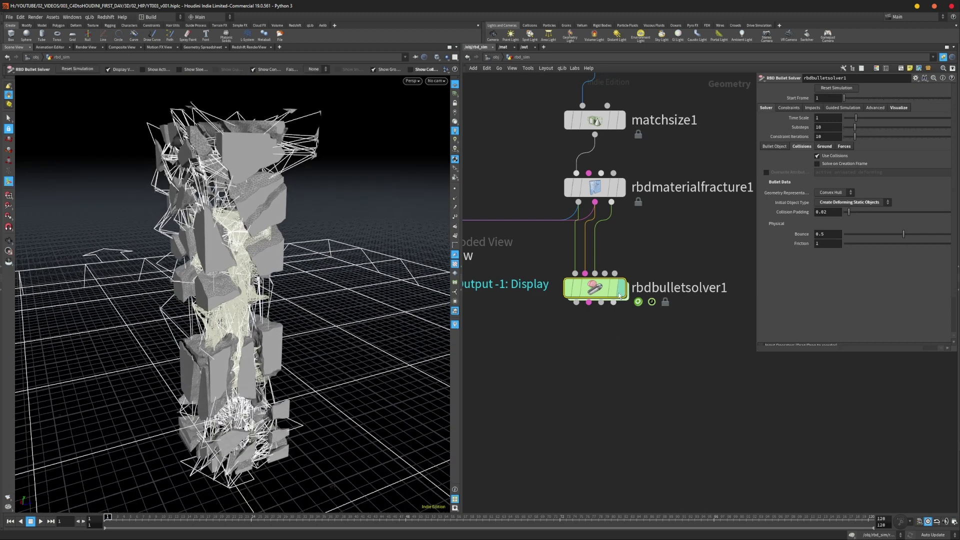
click(622, 289)
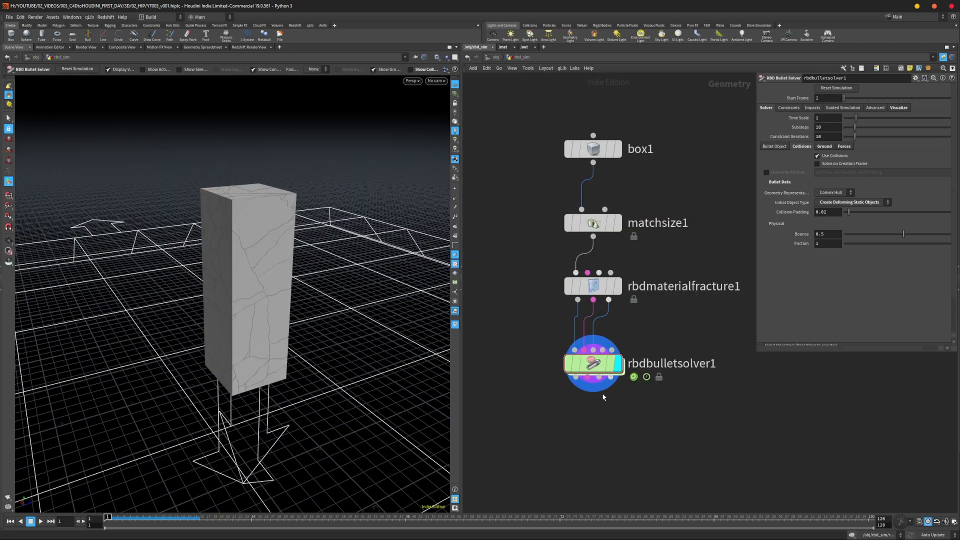
key(Up)
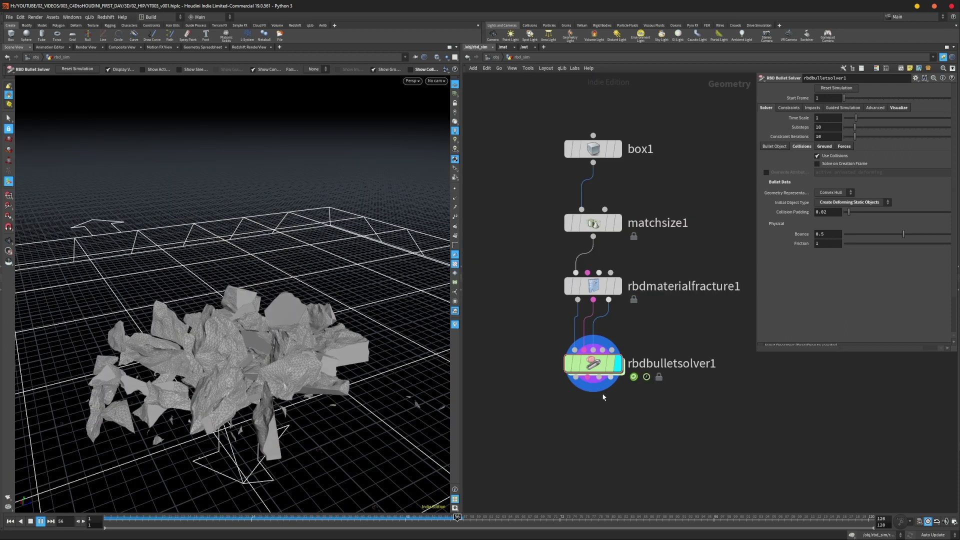
key(Up)
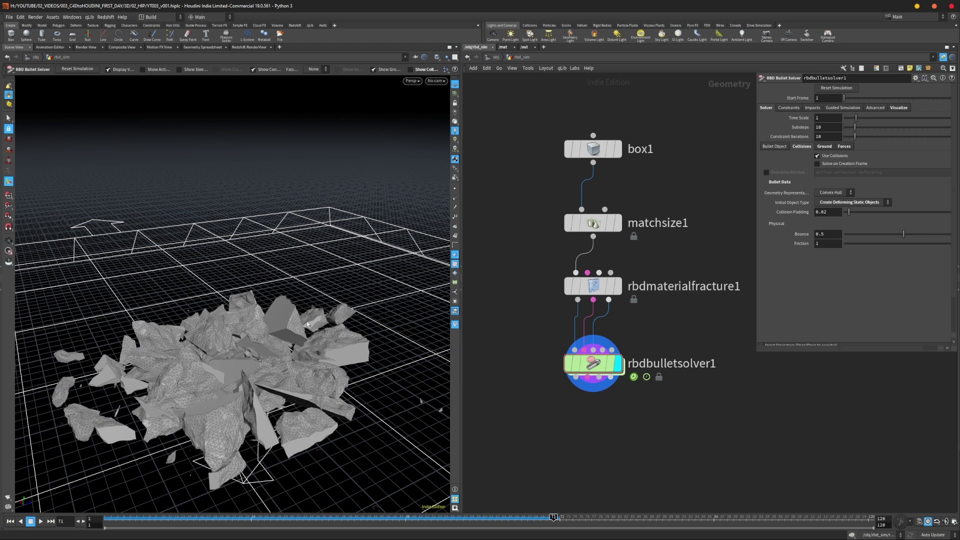
- Examine the geometry counts, attributes and groups in the node info of rbdbulletsolver1
alt+middle_drag(384, 420, 377, 340)
middle_drag(626, 429, 612, 363)
scroll(626, 345, up, 2)
scroll(616, 351, down, 4)
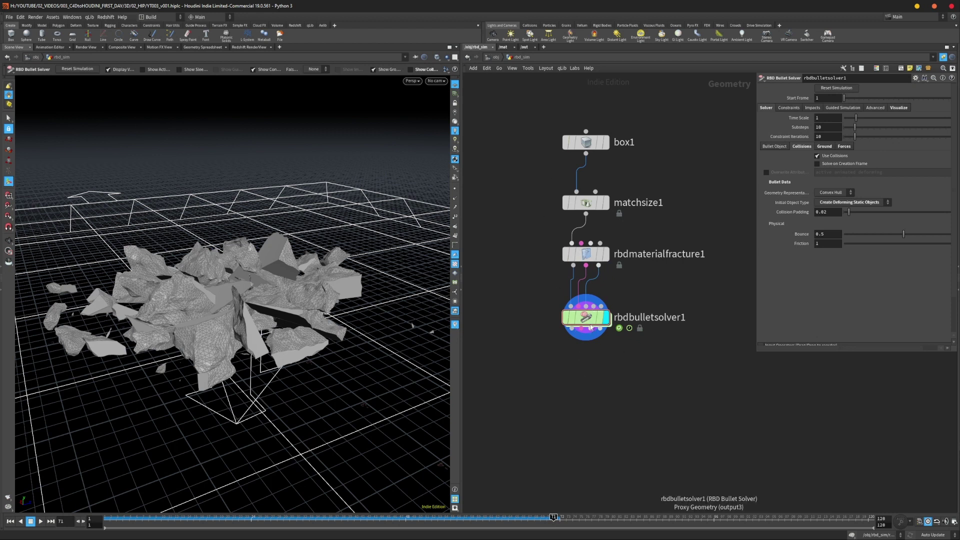
middle_click(629, 322)
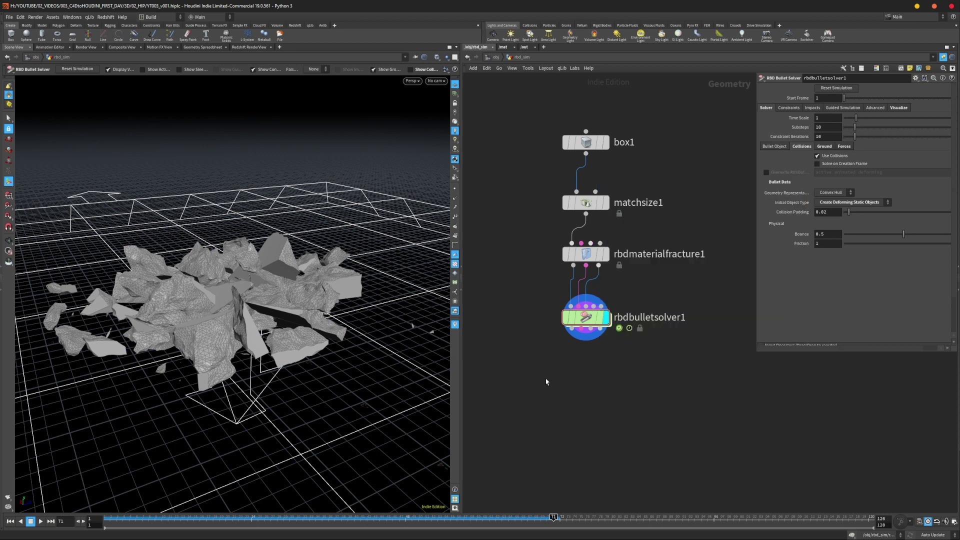
scroll(582, 242, up, 4)
middle_click(606, 247)
middle_click(605, 228)
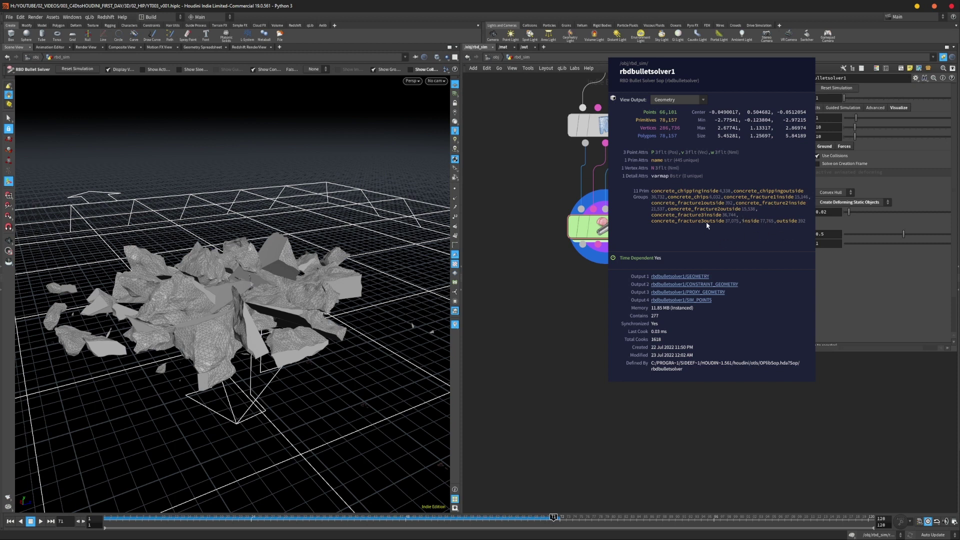
- Examine the node info of box1 and of rbdmaterialfracture1 to compare their geometry and time dependence
middle_drag(553, 93, 536, 343)
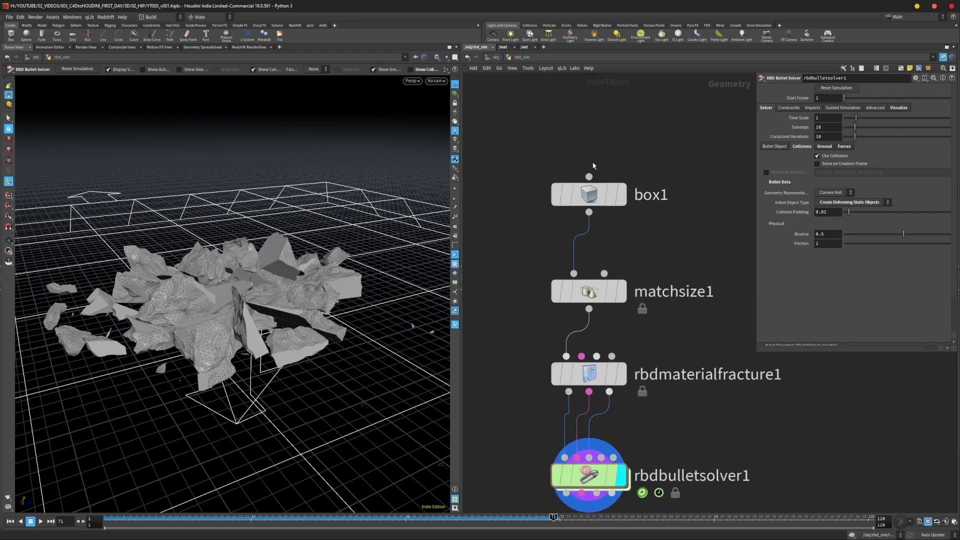
middle_click(612, 195)
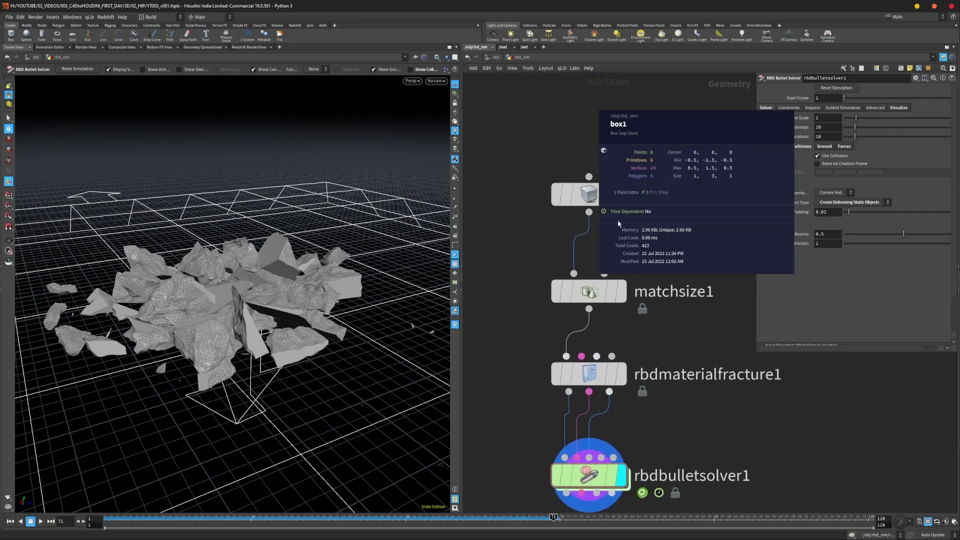
middle_drag(594, 388, 599, 230)
middle_click(599, 230)
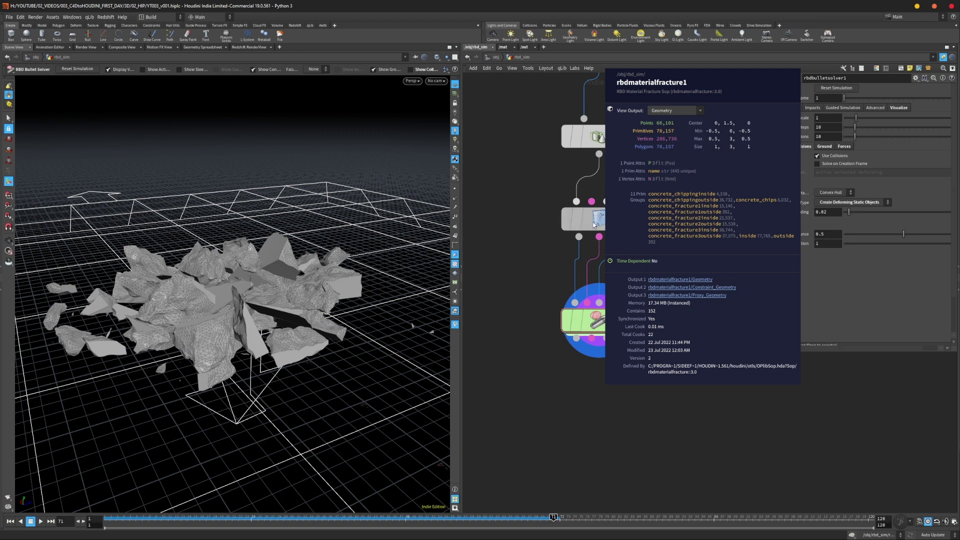
click(566, 369)
- Select box1, check its node info and nudge it slightly upward in the network
right_drag(595, 414, 592, 407)
middle_drag(591, 407, 554, 398)
right_drag(595, 395, 579, 392)
middle_drag(579, 393, 581, 398)
drag(581, 167, 581, 173)
middle_drag(619, 210, 628, 202)
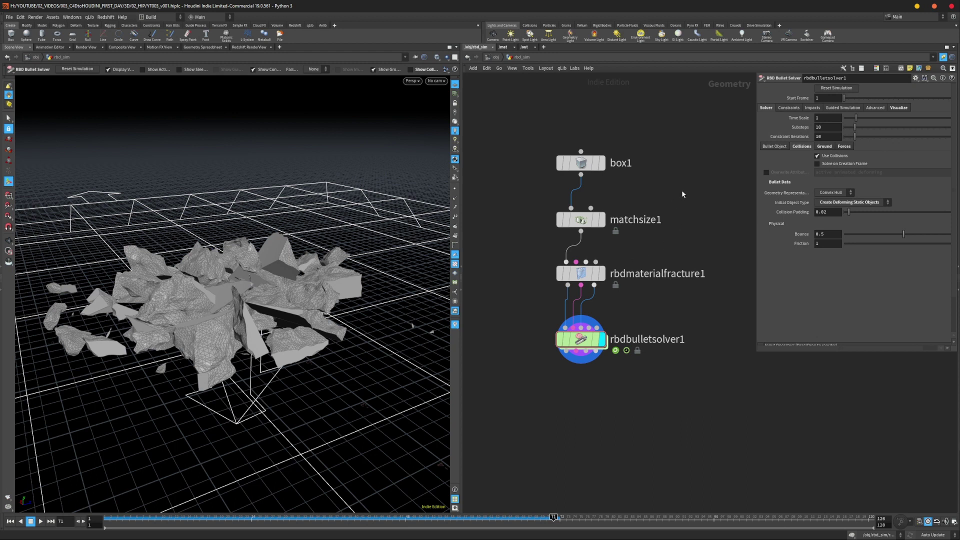
click(581, 165)
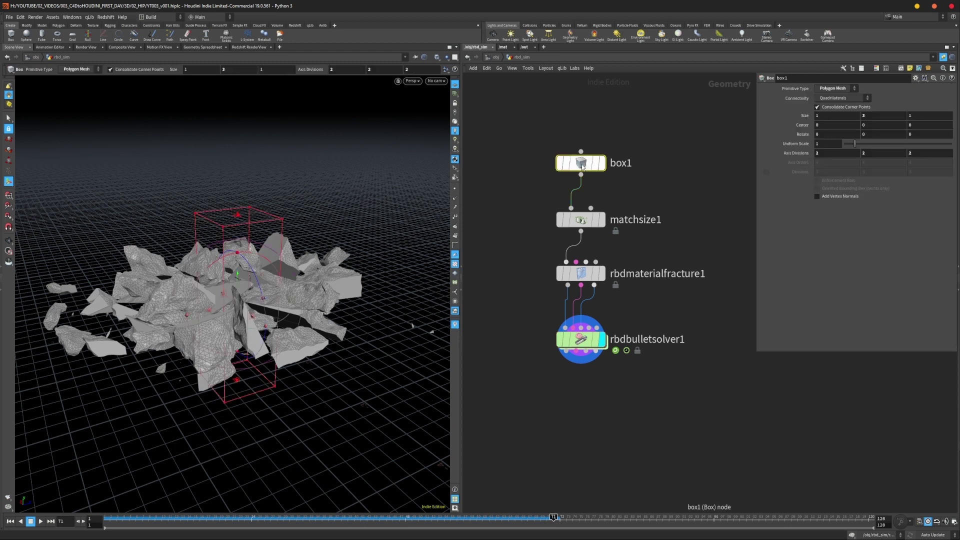
middle_click(581, 164)
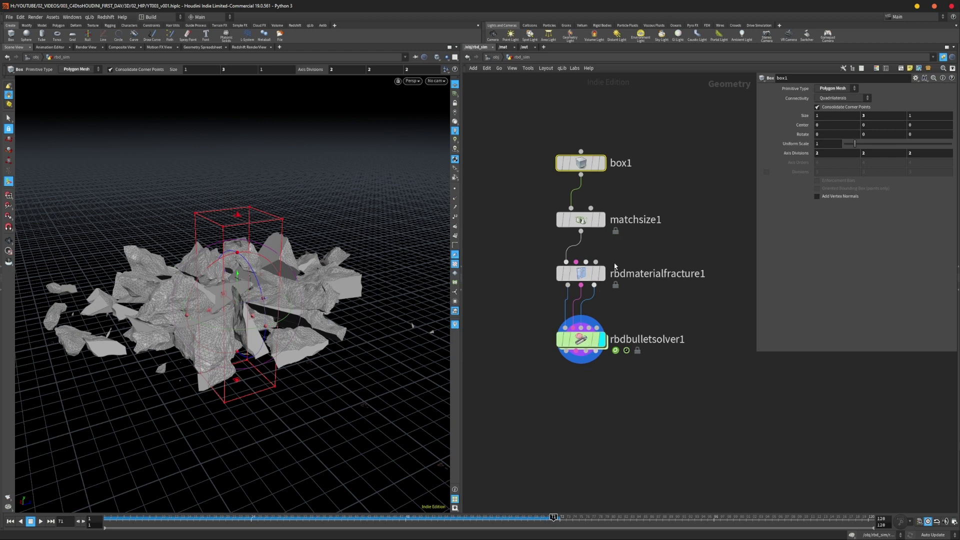
drag(580, 164, 580, 160)
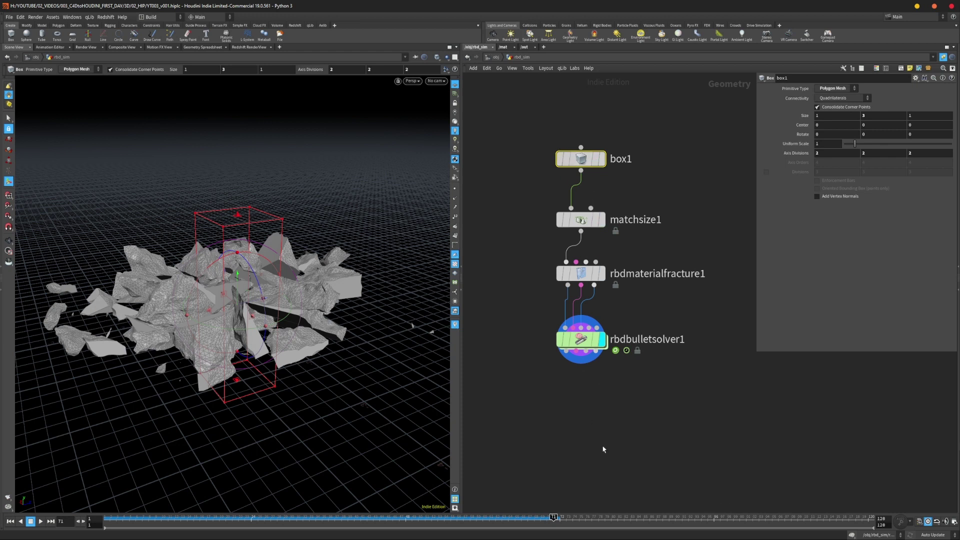
- Reopen the node info of rbdbulletsolver1 and check its time dependence and memory use
click(588, 413)
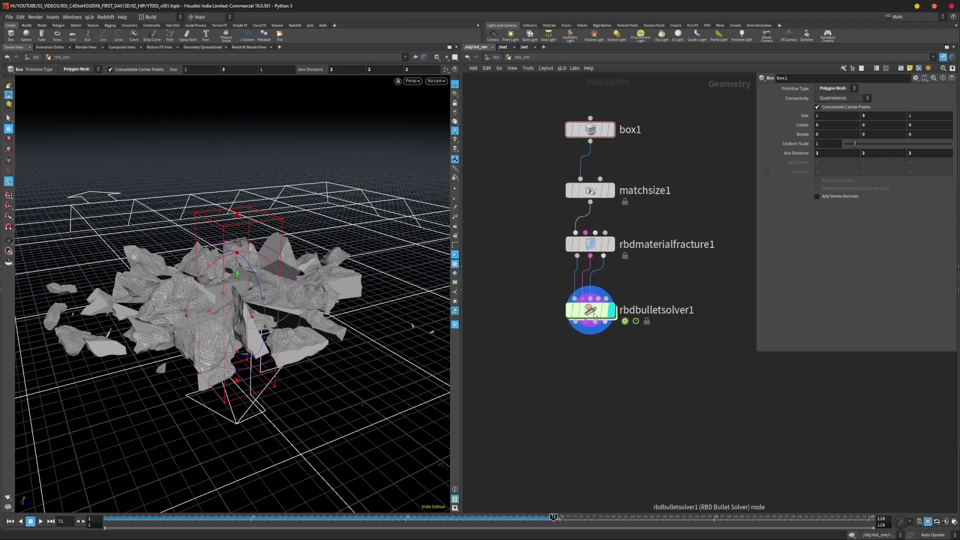
middle_click(593, 312)
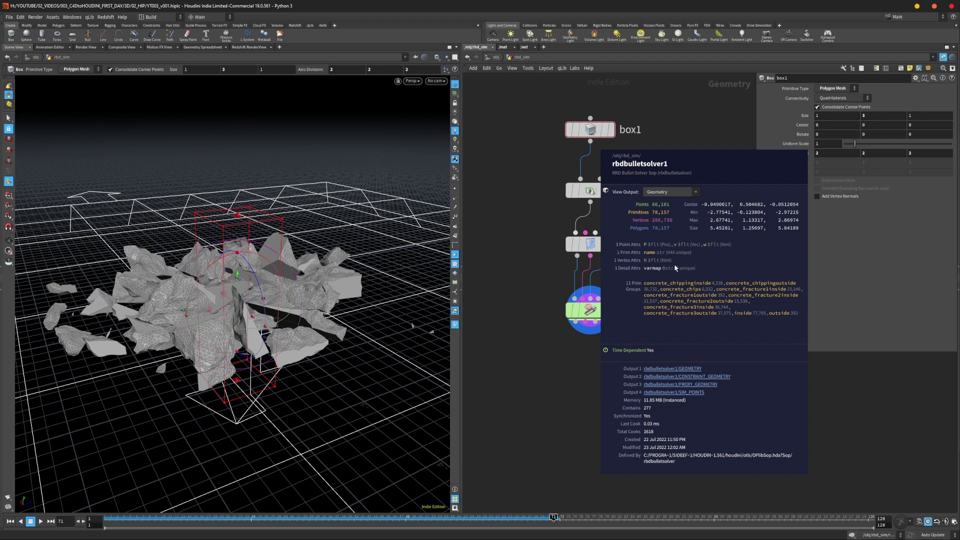
click(530, 356)
middle_drag(627, 381, 628, 361)
scroll(617, 358, down, 1)
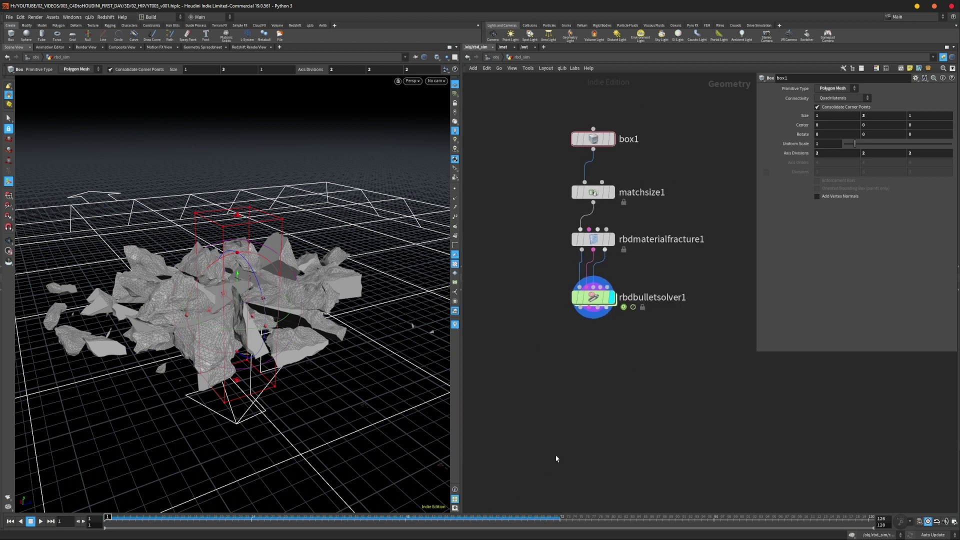
- Rewind to the first frame and replay the simulation up to frame 30
key(ctrl+Up)
key(Up)
key(Up)
- Select rbdmaterialfracture1 and adjust the vertical spacing of box1 and rbdbulletsolver1 in the network
click(593, 239)
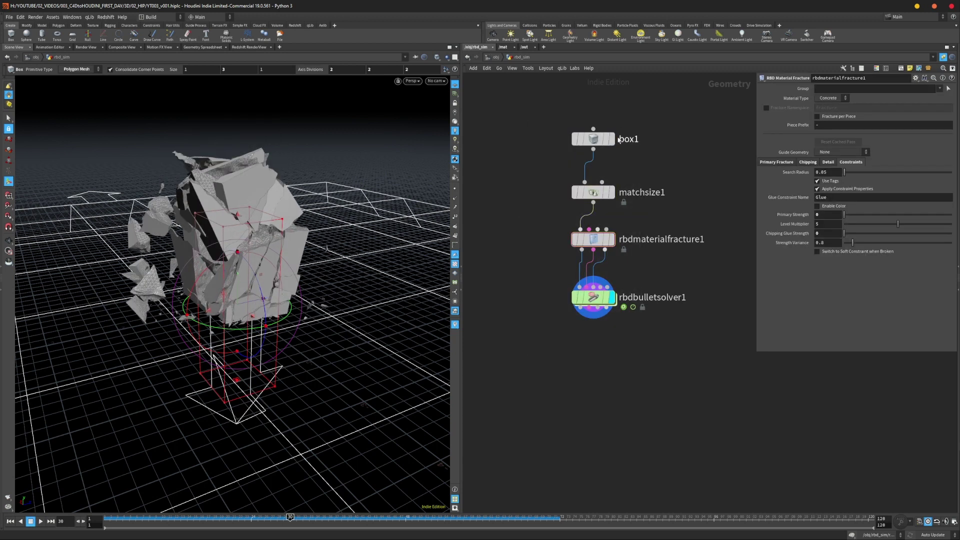
drag(597, 141, 597, 147)
middle_drag(618, 324, 621, 347)
scroll(619, 346, down, 1)
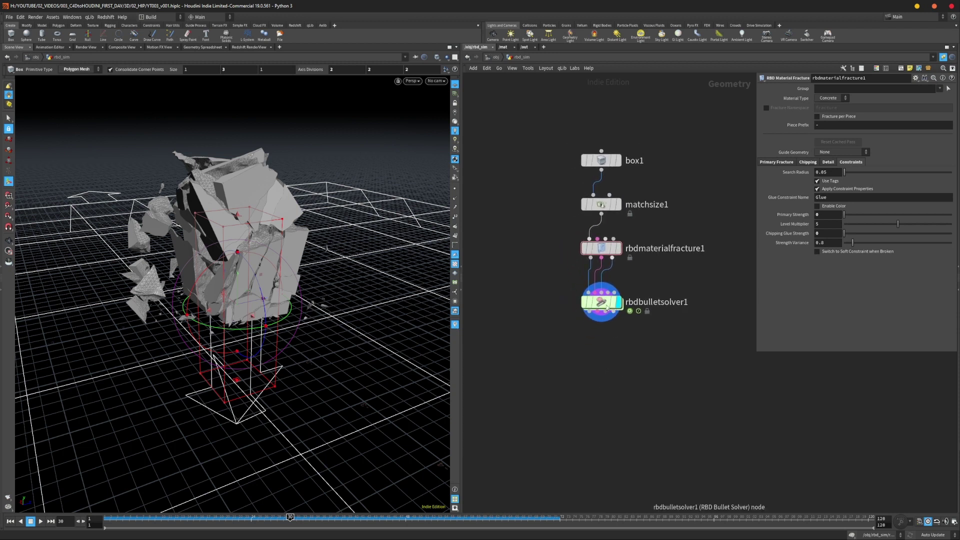
drag(605, 305, 606, 310)
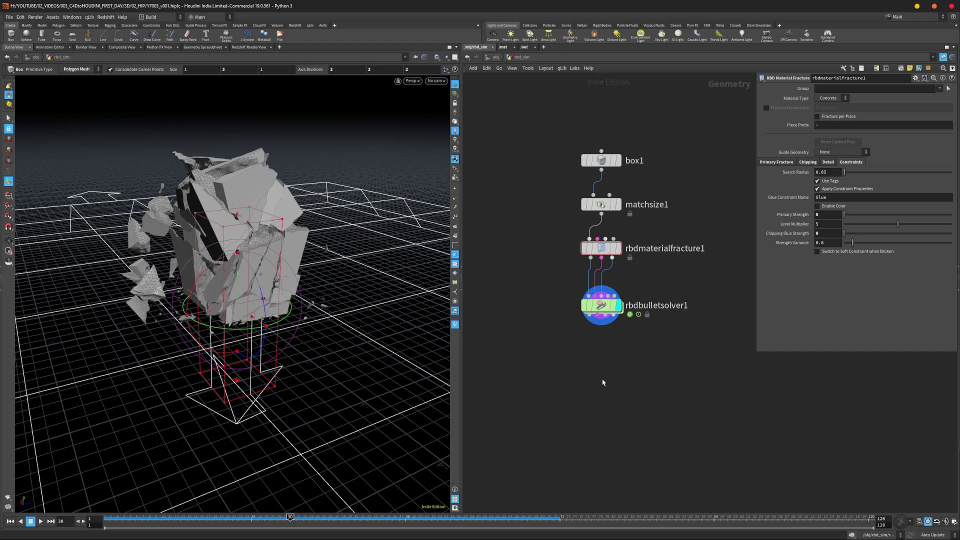
middle_drag(605, 377, 598, 331)
scroll(591, 350, up, 2)
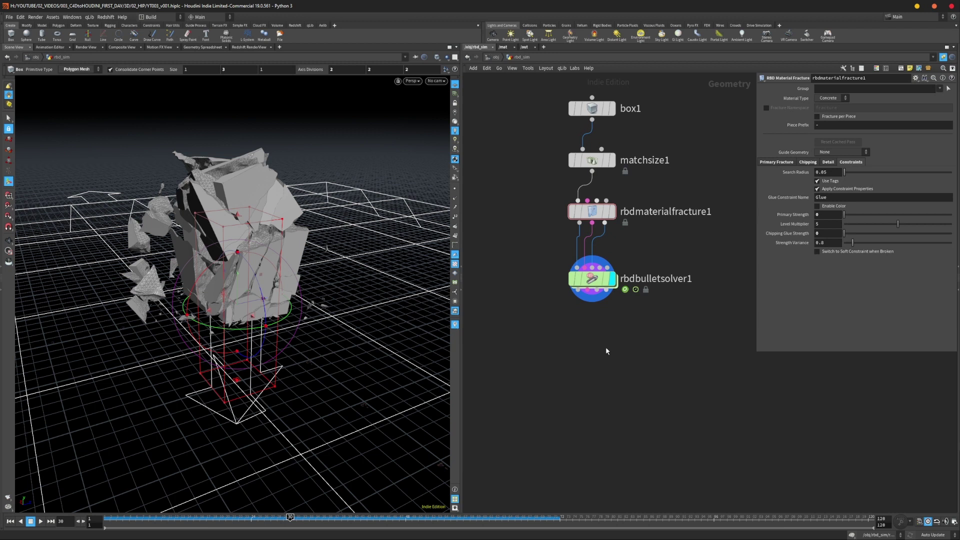
- Add a File Cache node and position it directly below rbdbulletsolver1
key(Tab)
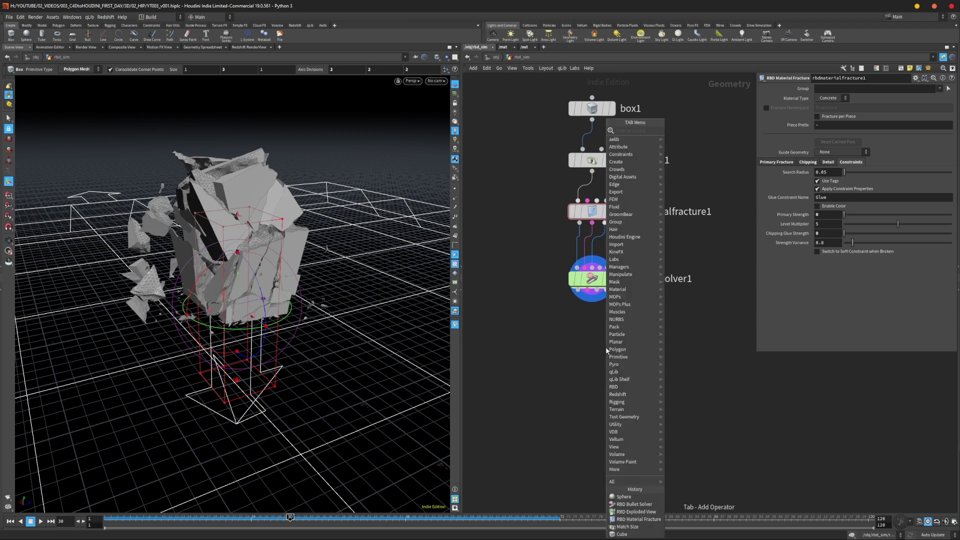
text(file ca)
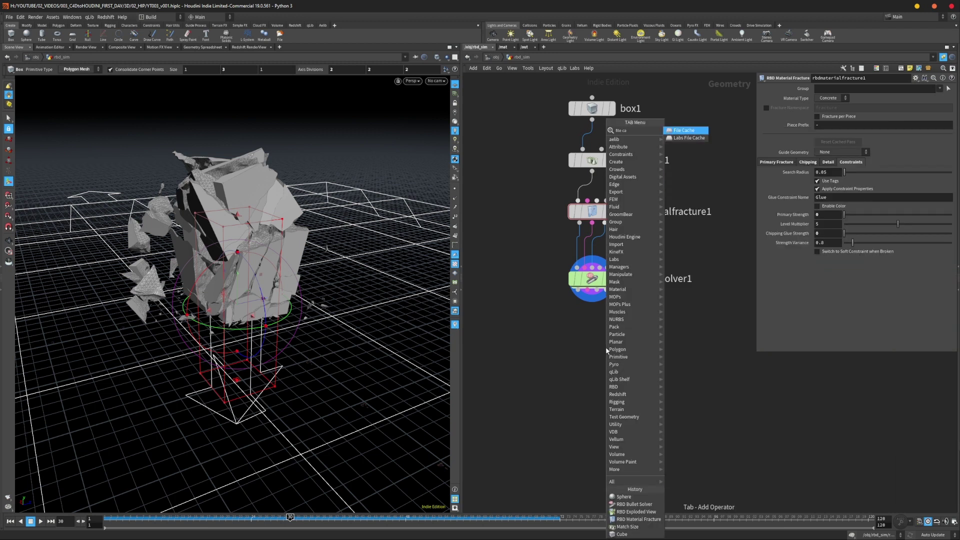
key(Return)
click(598, 344)
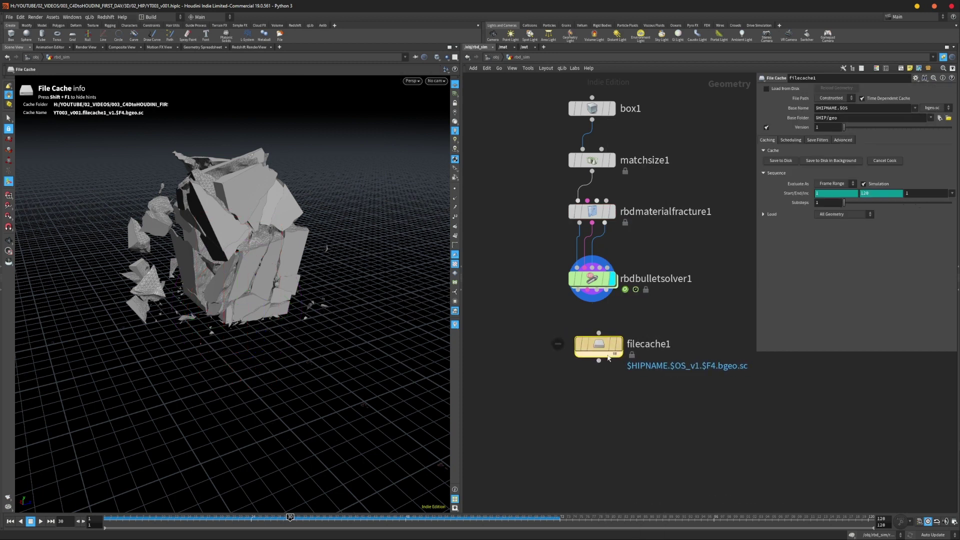
click(603, 343)
drag(602, 340, 603, 339)
drag(526, 307, 602, 356)
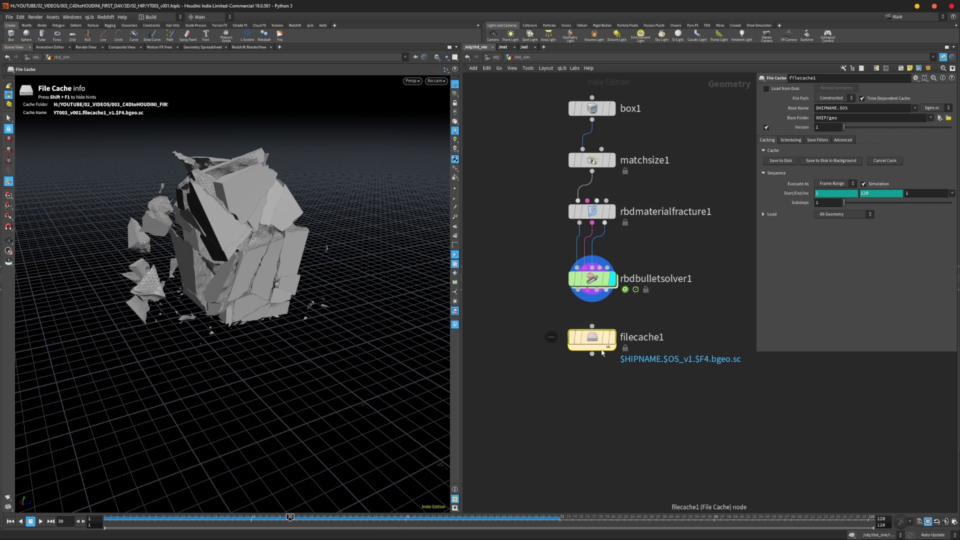
drag(600, 351, 598, 346)
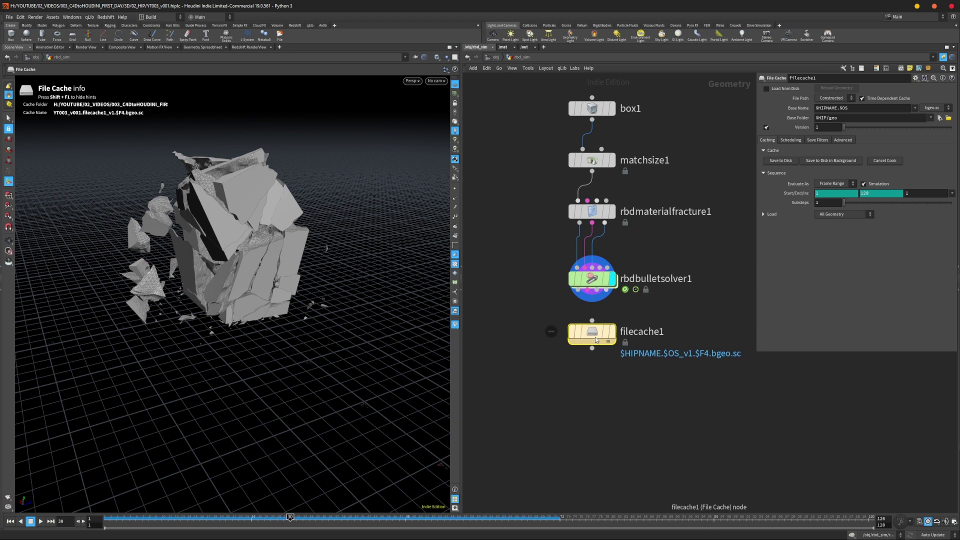
drag(528, 311, 658, 369)
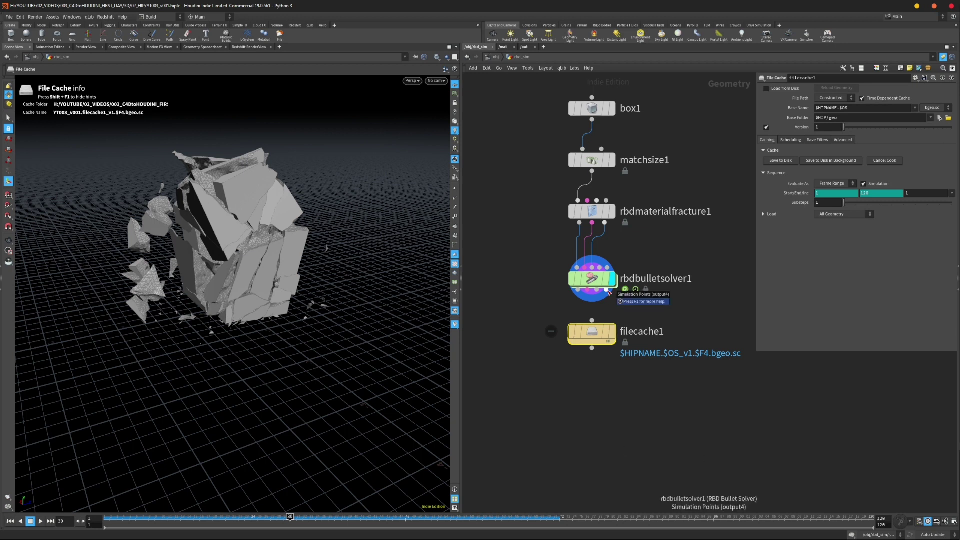
- Connect filecache1's input to the Simulation Points output of rbdbulletsolver1 and display filecache1
drag(597, 333, 597, 340)
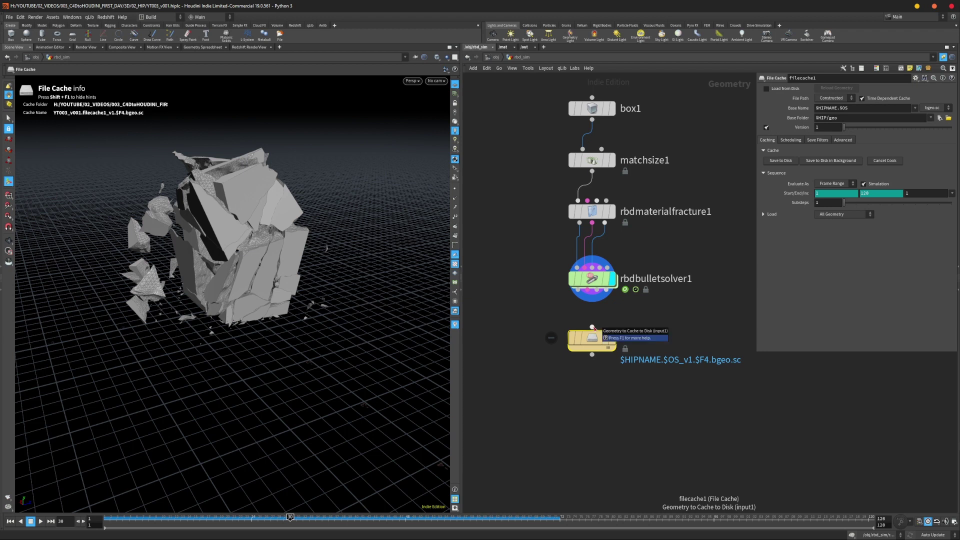
drag(594, 328, 606, 290)
click(608, 342)
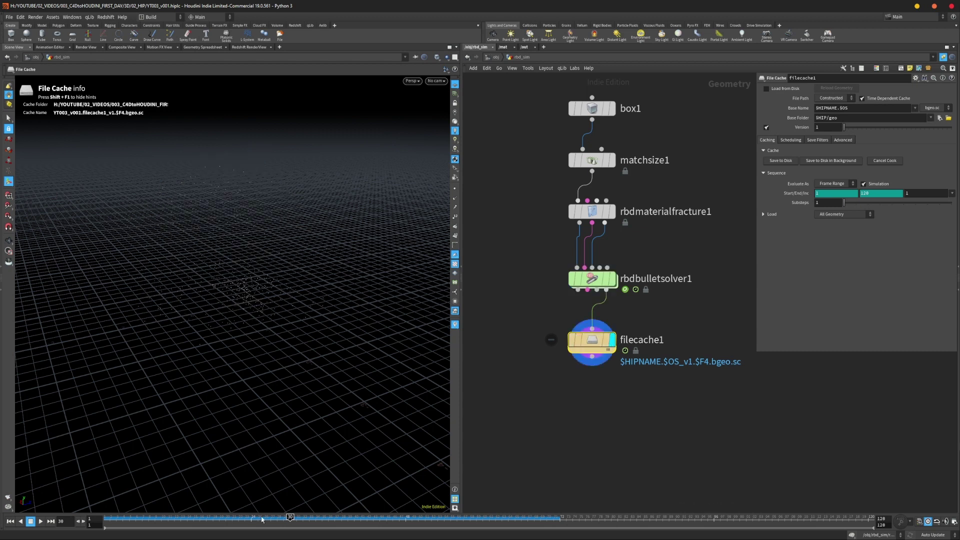
- Scrub through the early frames of the simulation points and stop at frame 20
mouse_move(290, 519)
mouse_down()
mouse_move(139, 518)
mouse_move(148, 518)
mouse_up()
mouse_move(266, 306)
alt+mouse_down()
mouse_move(248, 277)
mouse_move(285, 257)
alt+mouse_up()
mouse_move(149, 518)
mouse_down()
mouse_move(110, 518)
mouse_move(259, 519)
mouse_move(226, 519)
mouse_up()
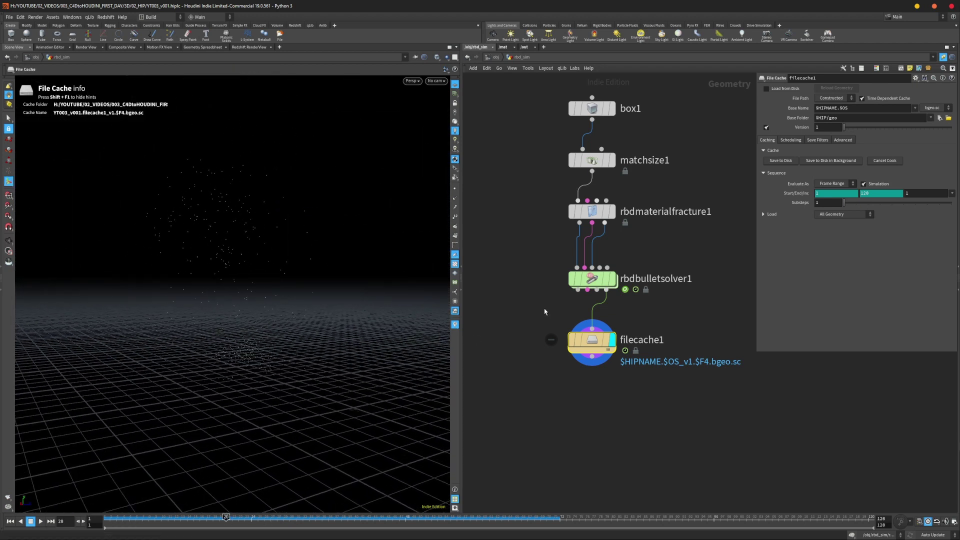
- Compare filecache1's node info for rbdbulletsolver1's first geometry output and its Simulation Points output, ending wired to Simulation Points
middle_click(594, 341)
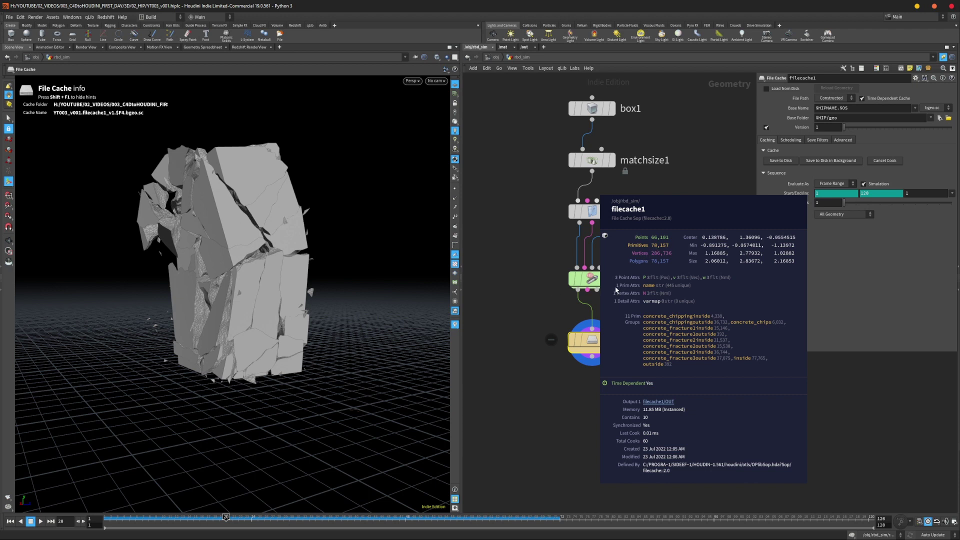
scroll(618, 289, up, 1)
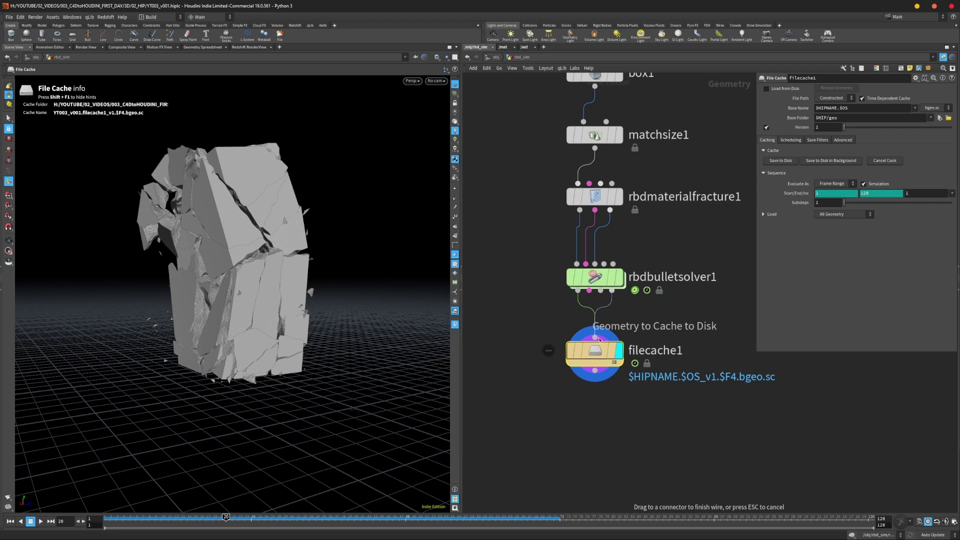
click(596, 337)
middle_click(600, 352)
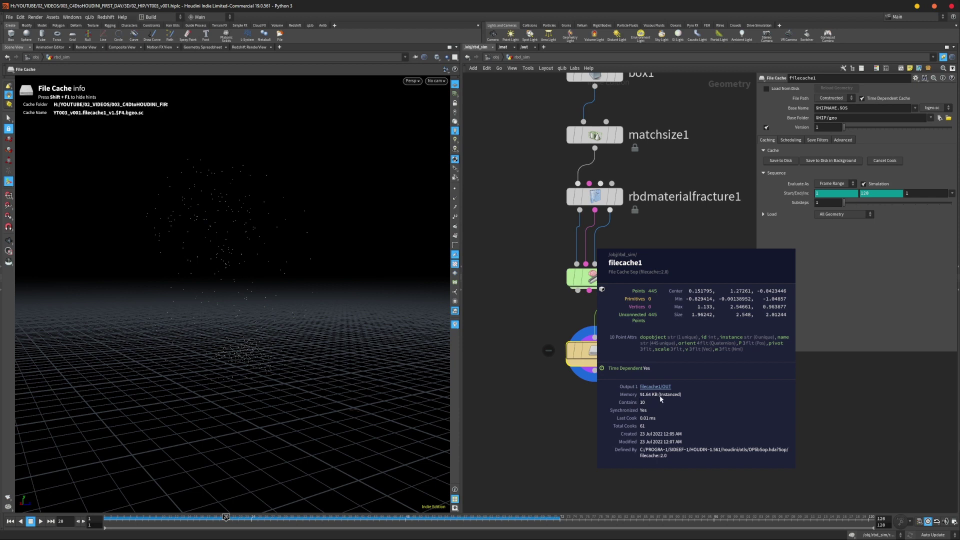
click(595, 338)
drag(595, 339, 595, 340)
middle_click(596, 353)
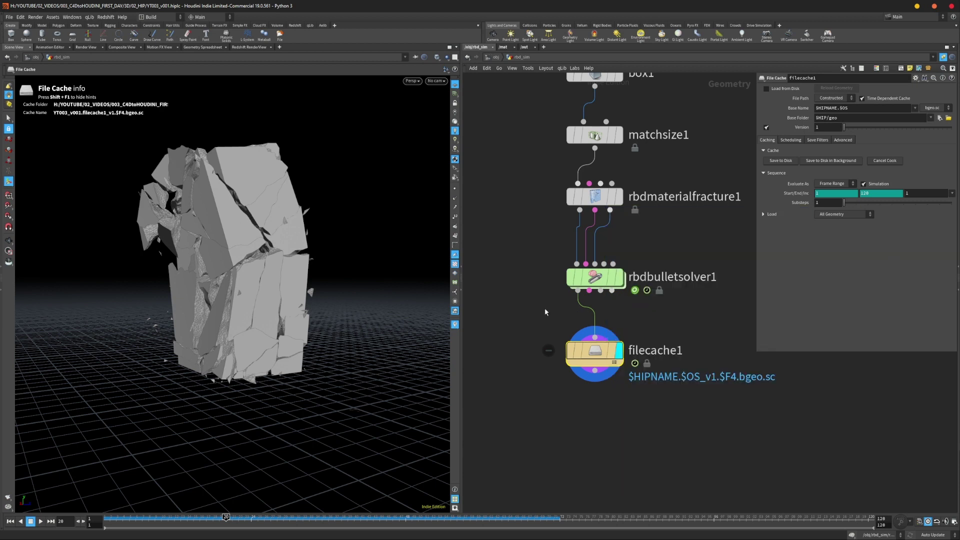
drag(595, 337, 611, 291)
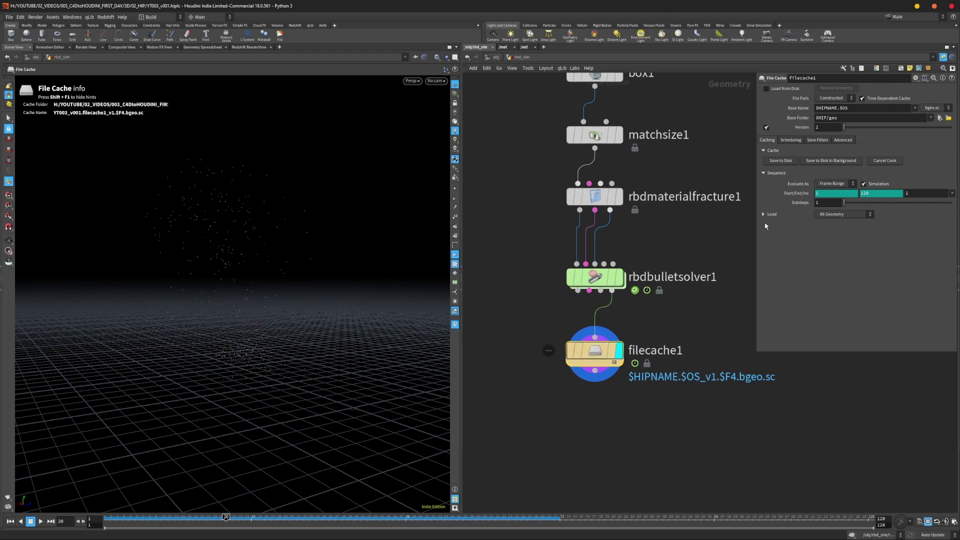
- Set the file cache's base name to the Node Name preset, $OS
drag(502, 322, 673, 399)
click(914, 107)
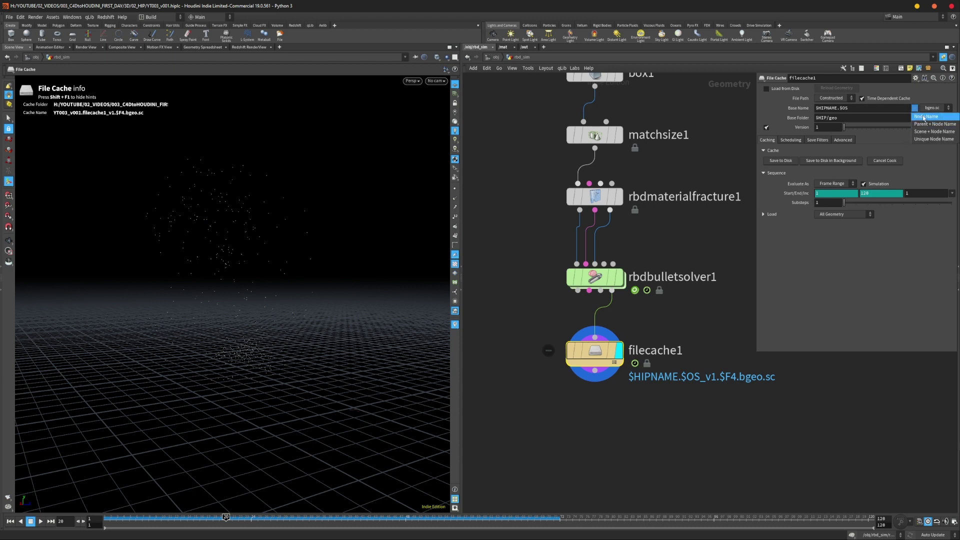
click(924, 117)
double_click(838, 108)
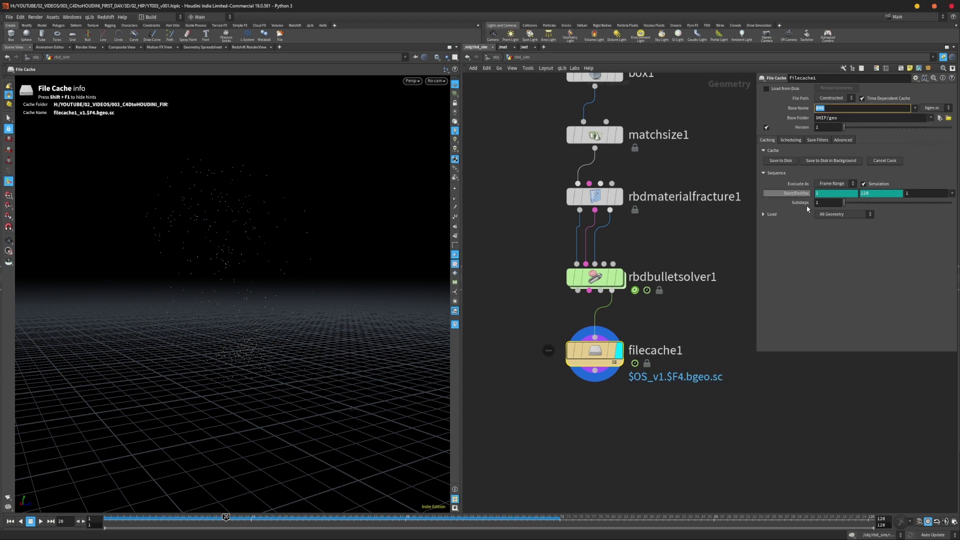
- Rename the filecache1 node as rbd_sim
click(573, 359)
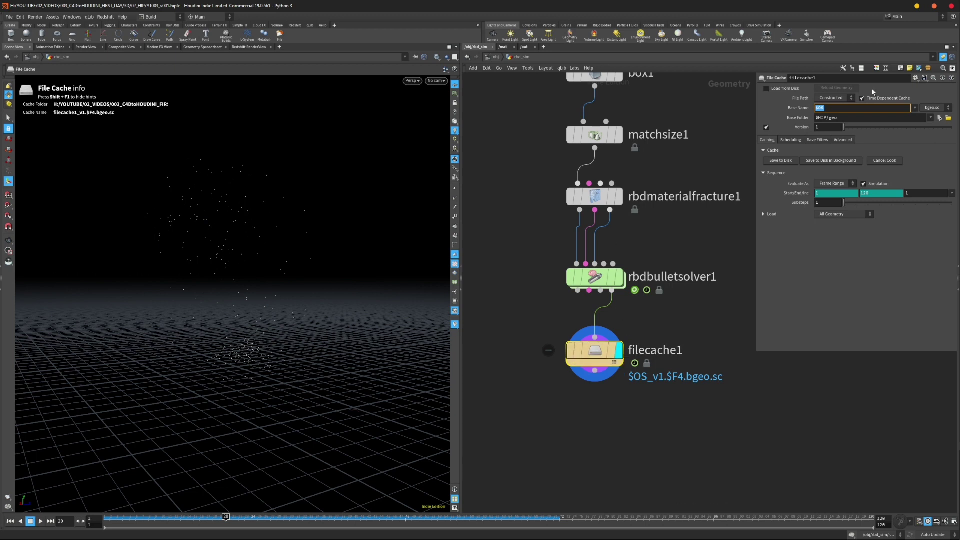
double_click(649, 351)
key(ctrl+a)
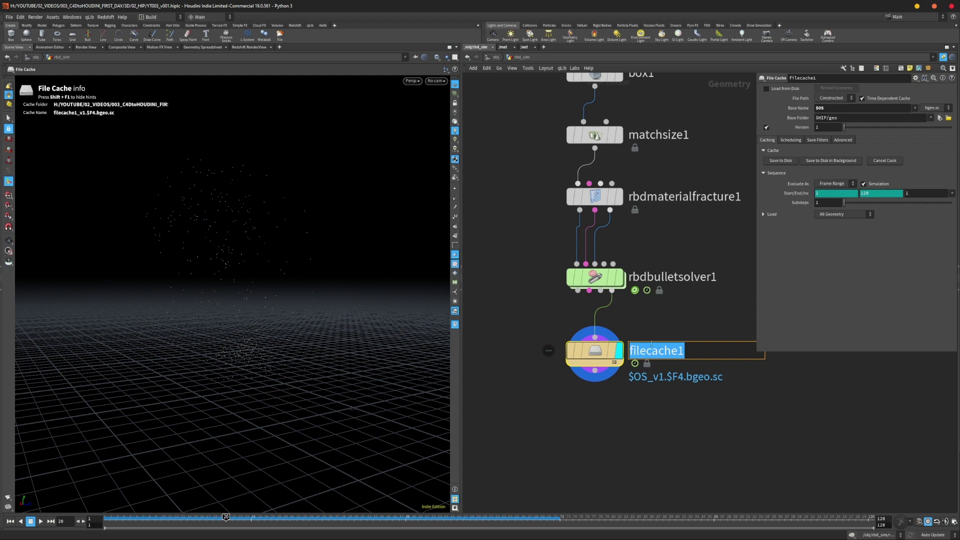
text(rbd_sim)
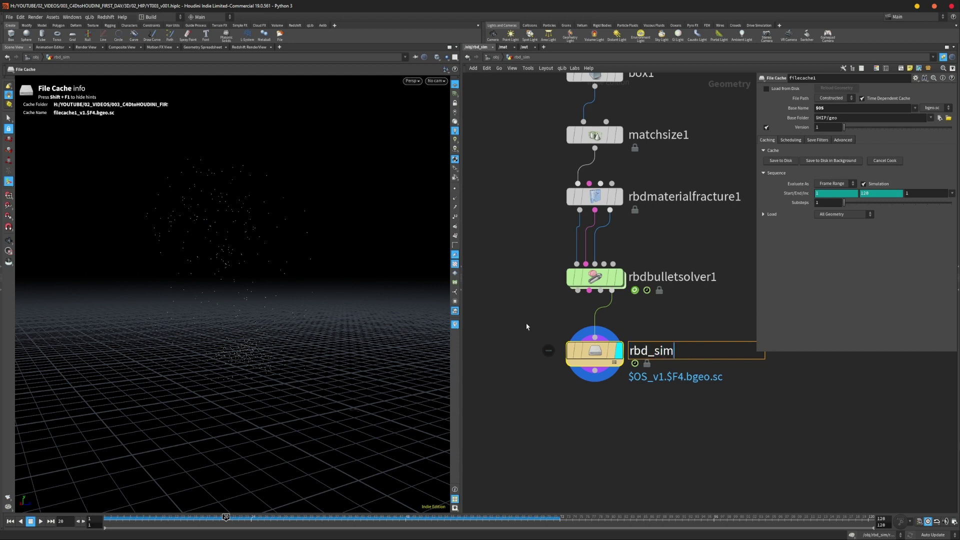
key(Return)
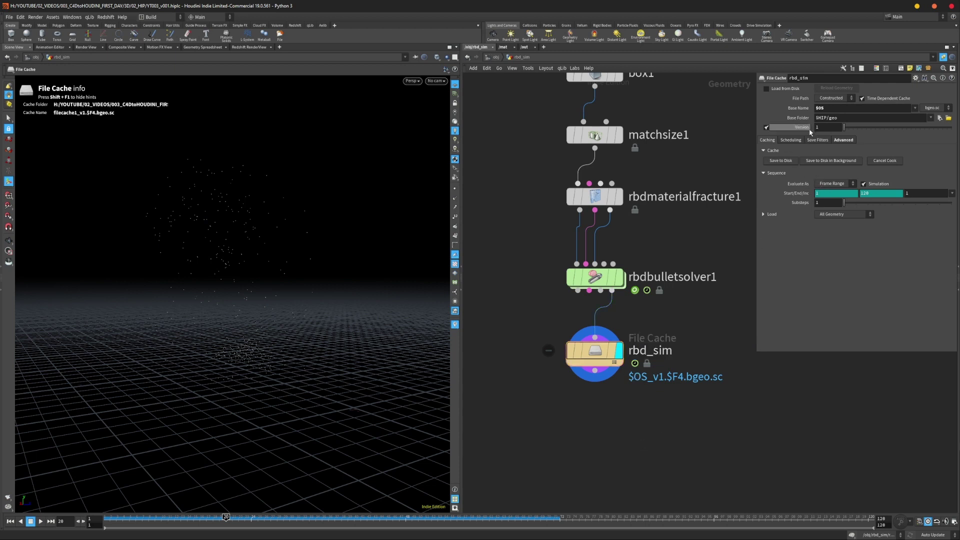
mouse_move(846, 131)
mouse_down()
mouse_move(884, 129)
mouse_move(841, 134)
mouse_up()
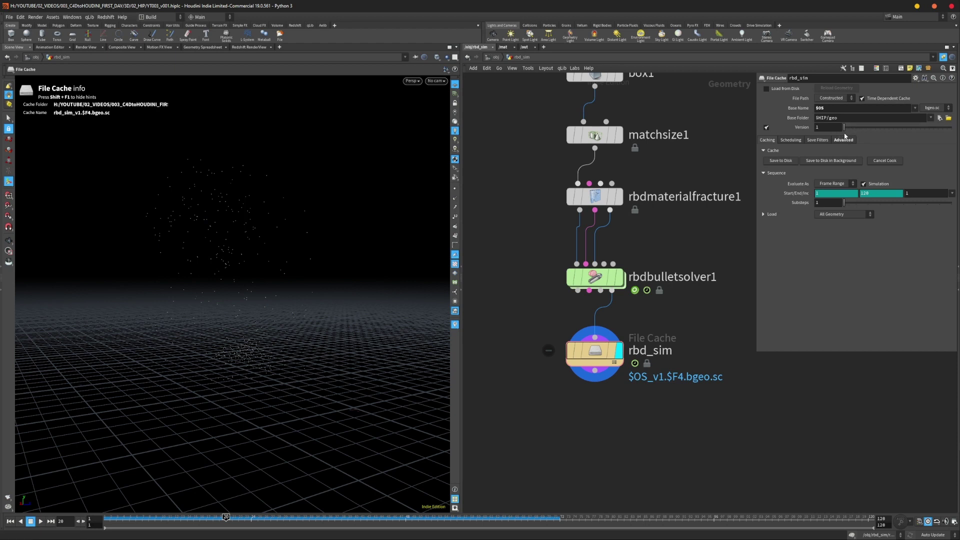
mouse_move(848, 130)
mouse_down()
mouse_move(858, 132)
mouse_move(844, 130)
mouse_up()
click(805, 194)
click(789, 195)
double_click(839, 108)
- Switch to NexusFile, locate the geo and abc folders in the project's 02_HIP directory, and return to Houdini
key(alt+Tab)
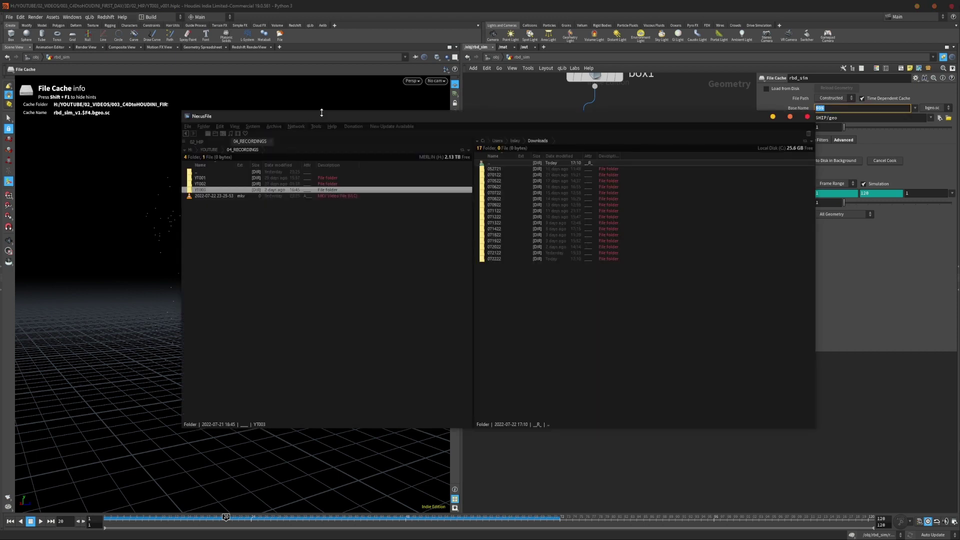
drag(322, 112, 324, 129)
click(215, 157)
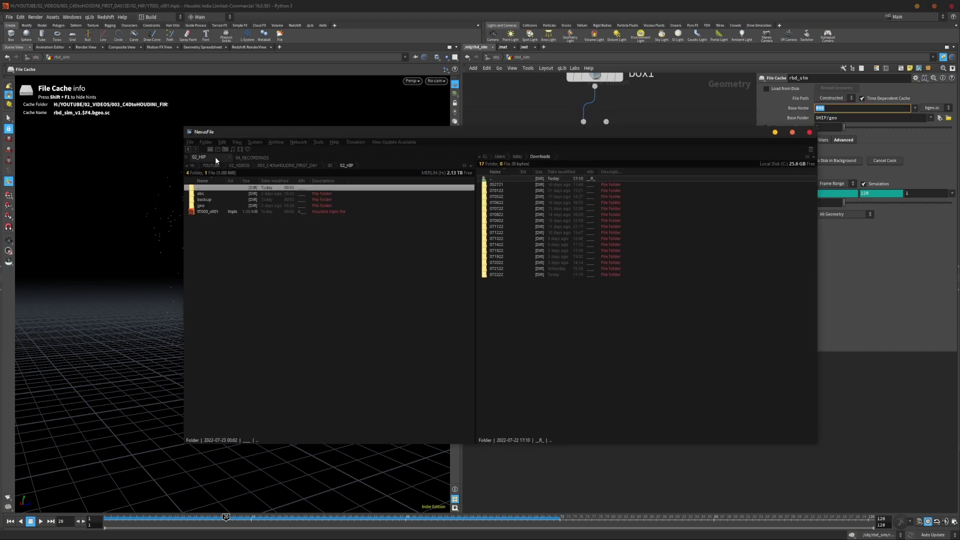
click(218, 206)
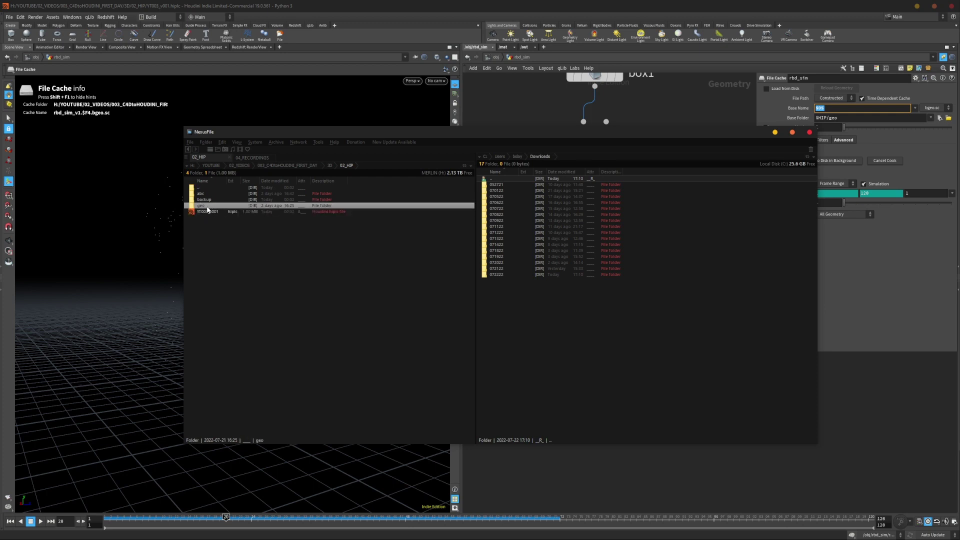
click(204, 194)
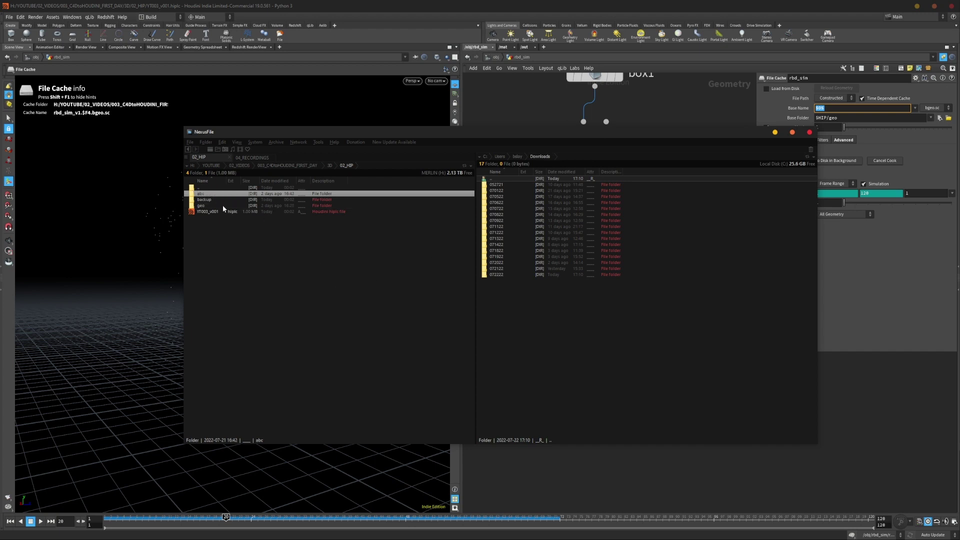
click(202, 206)
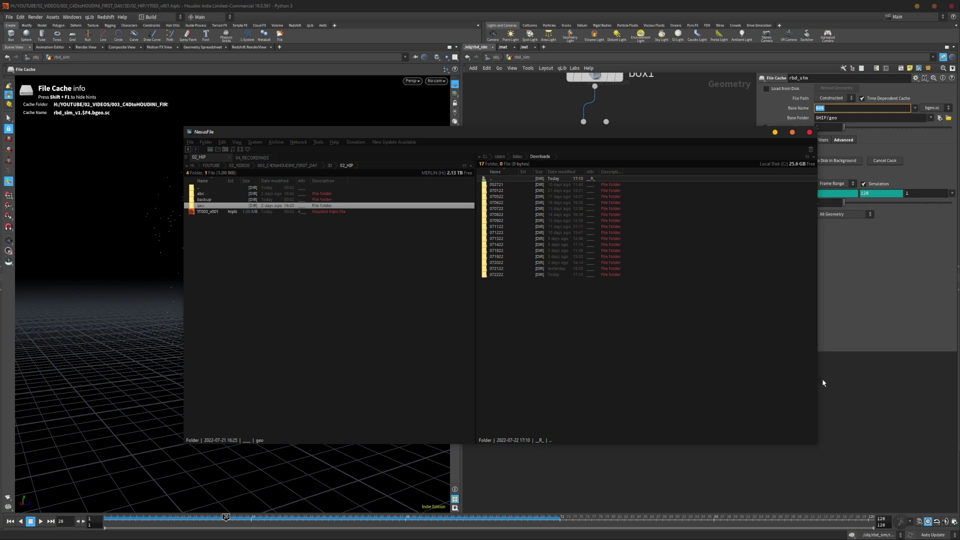
click(859, 384)
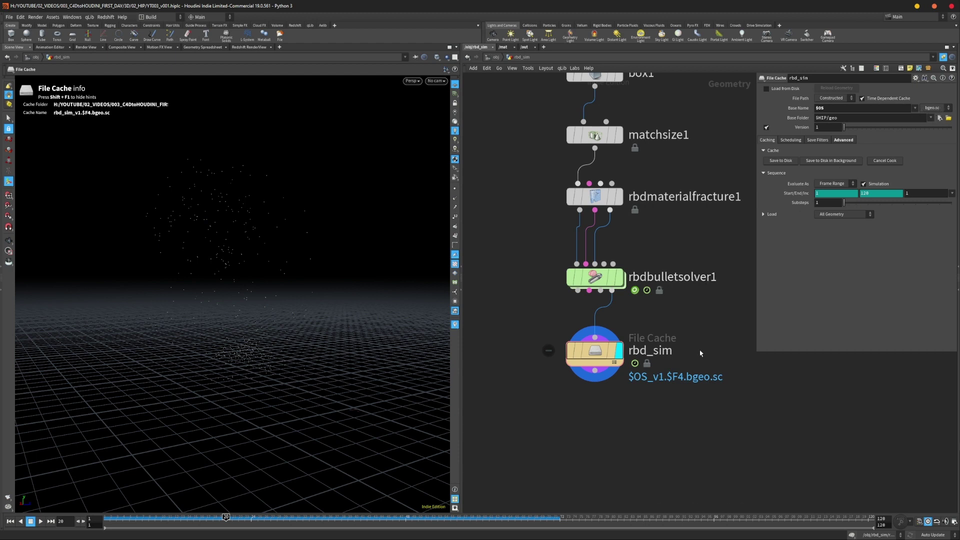
- Color the rbd_sim File Cache node red with the network color palette
middle_drag(629, 419, 624, 400)
drag(554, 410, 609, 336)
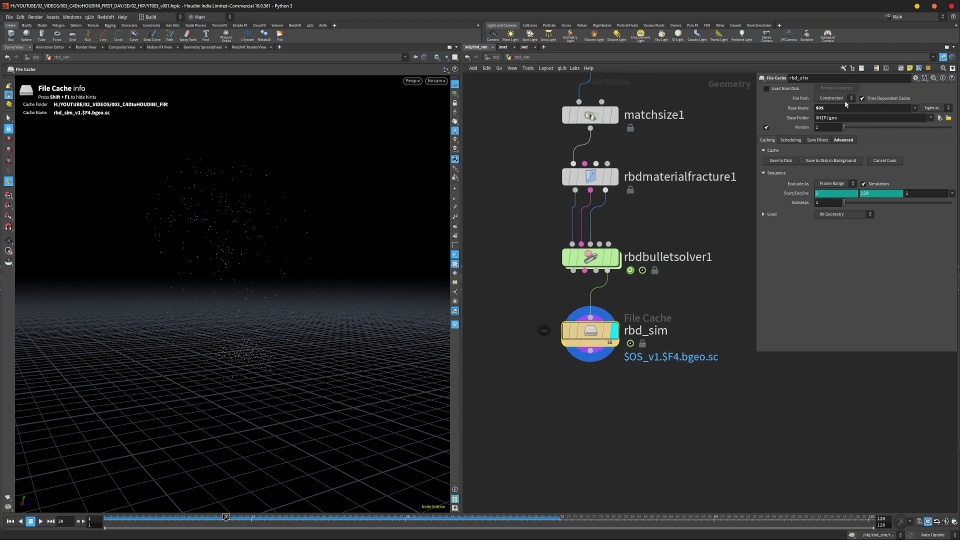
scroll(655, 390, down, 1)
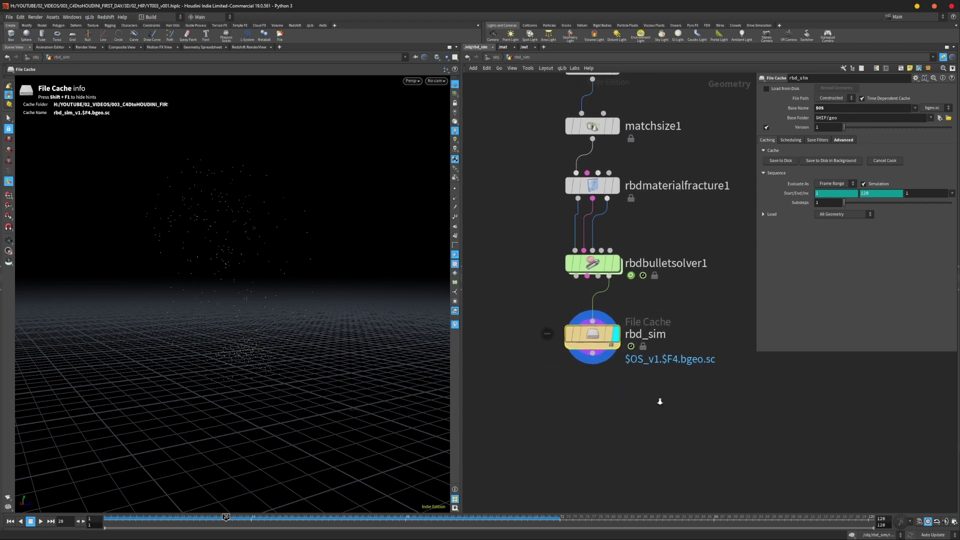
key(c)
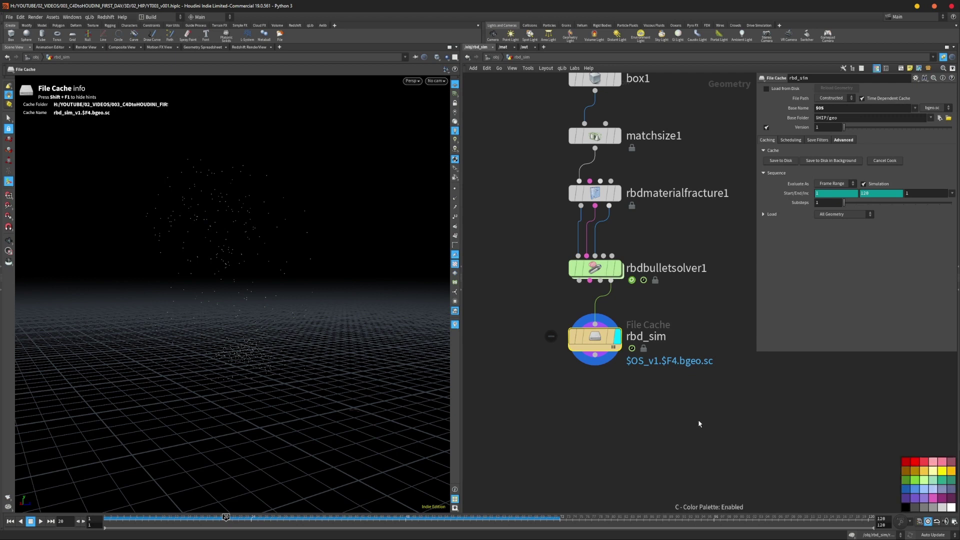
click(924, 461)
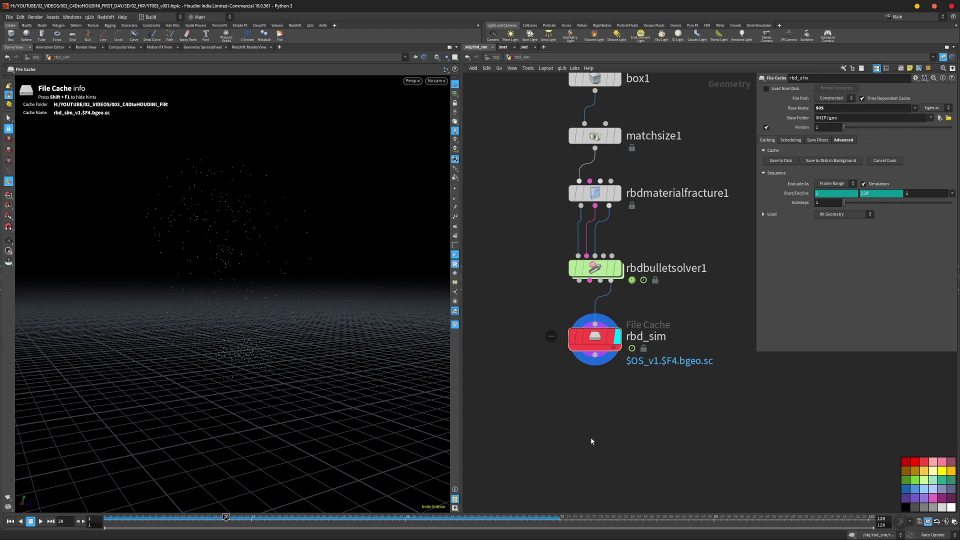
- Examine the red rbd_sim node within the whole network from far out and close up
scroll(686, 373, down, 1)
right_drag(686, 373, 621, 390)
middle_drag(696, 404, 576, 235)
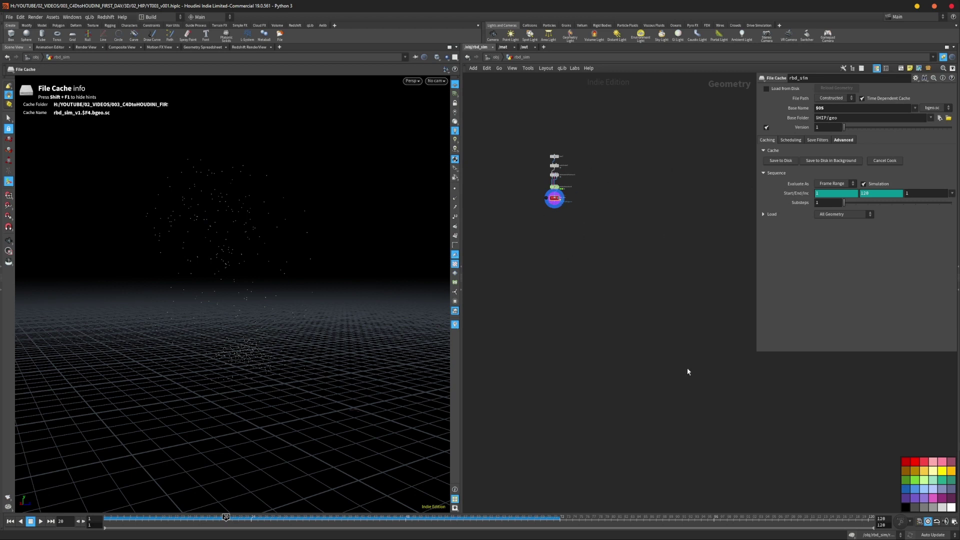
right_drag(565, 200, 616, 178)
middle_drag(613, 182, 671, 306)
right_drag(671, 306, 671, 297)
middle_drag(670, 298, 675, 307)
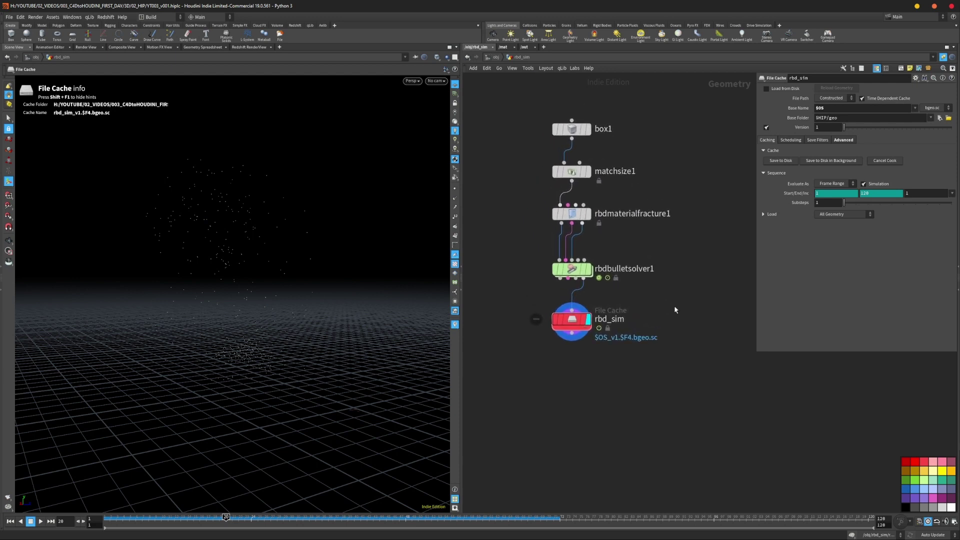
- Add a CacheIt node beside rbd_sim and set its cache directory to $HIP/geo
right_drag(694, 375, 689, 373)
middle_drag(690, 373, 636, 354)
scroll(653, 364, down, 1)
key(Tab)
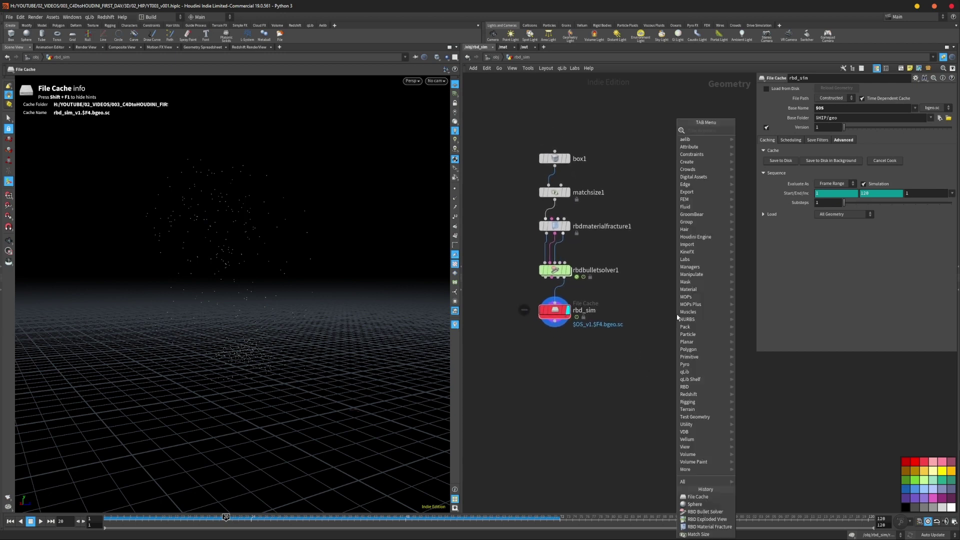
text(i)
text(nst)
key(Return)
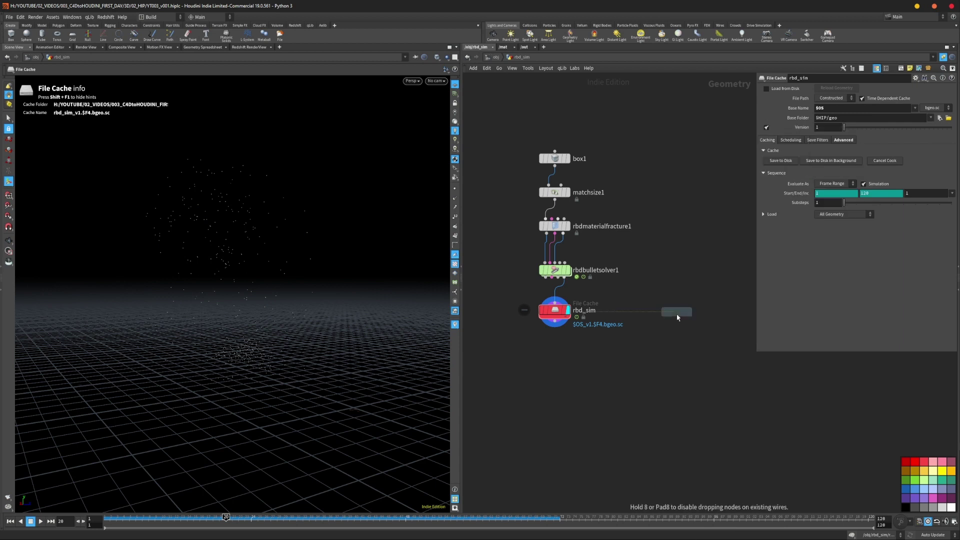
click(679, 285)
drag(679, 284, 679, 303)
click(941, 205)
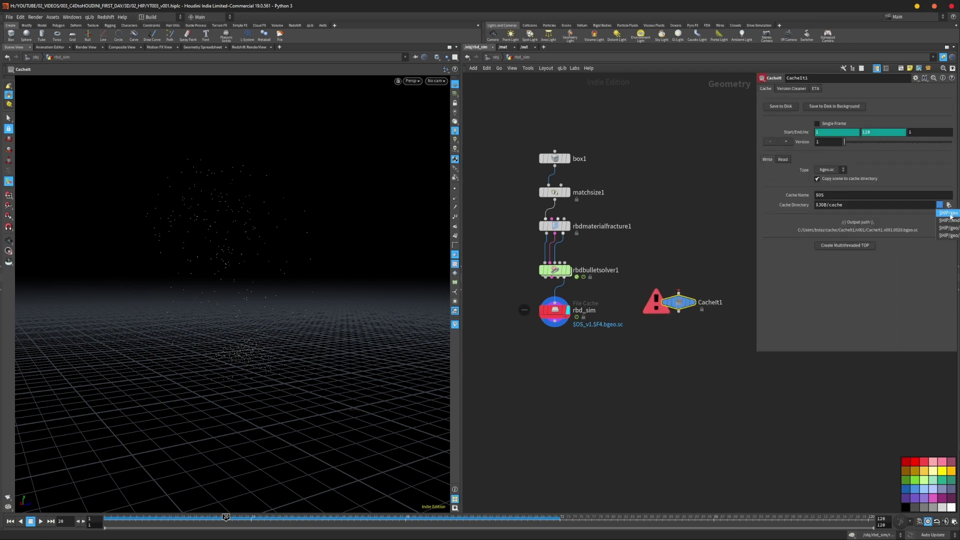
click(944, 214)
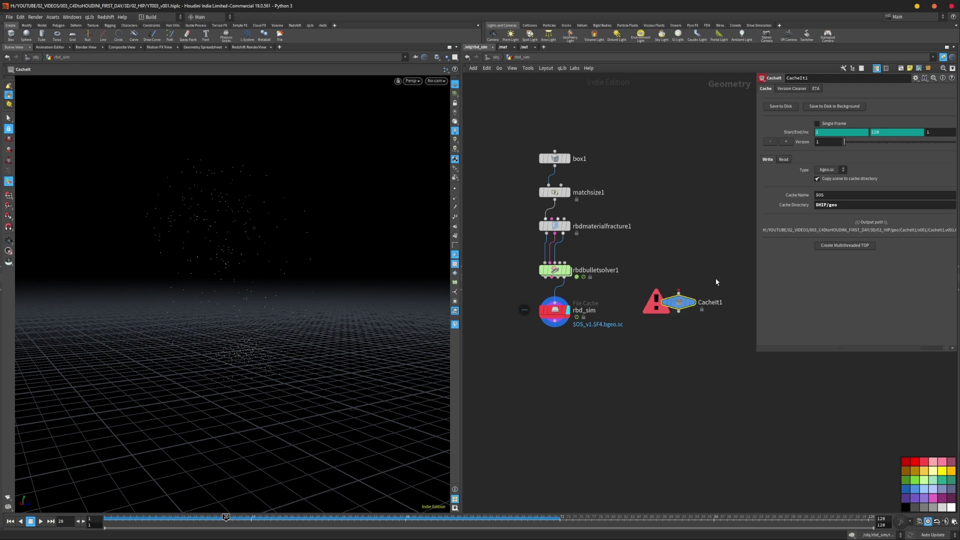
- Look through the Read, Version Cleaner and ETA settings of CacheIt1
click(784, 159)
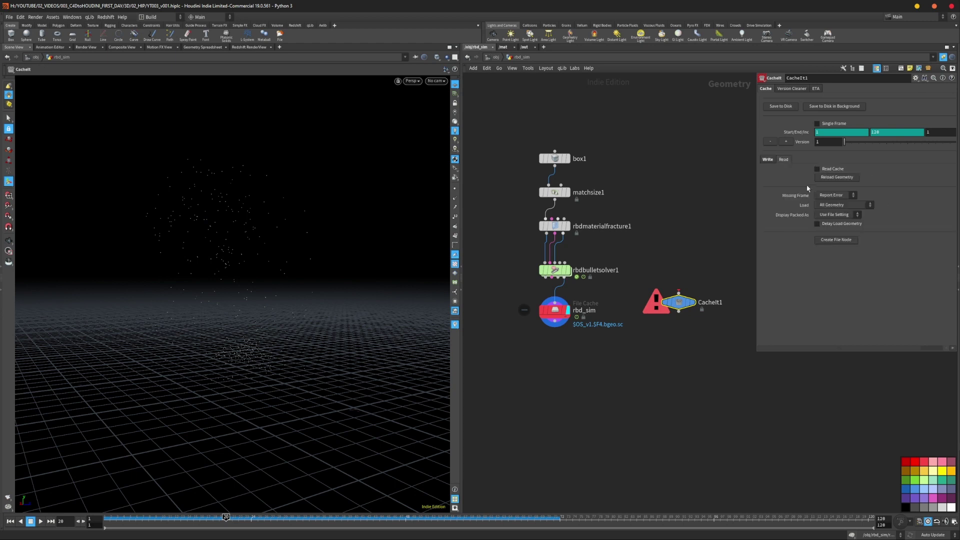
click(799, 90)
click(816, 89)
click(868, 164)
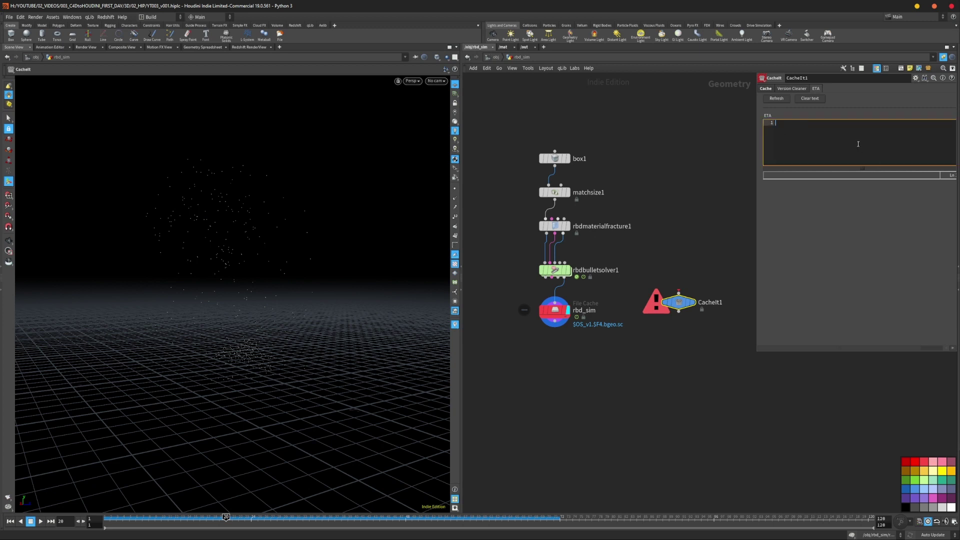
click(767, 89)
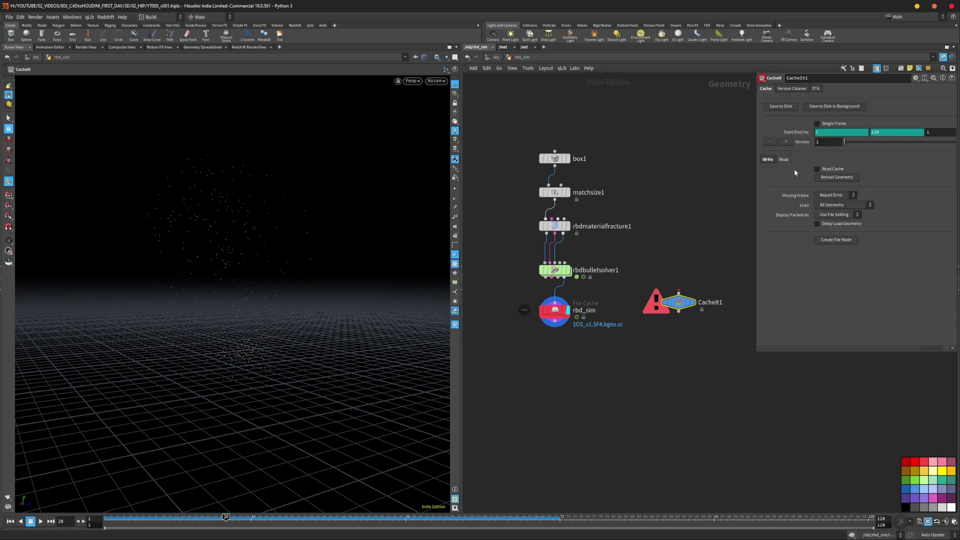
- Show CacheIt1's write settings and step its version number up twice and back down once
click(768, 159)
click(787, 142)
click(787, 142)
click(771, 142)
- Delete the CacheIt1 node from the network
key(Delete)
scroll(557, 328, up, 5)
middle_drag(575, 324, 613, 346)
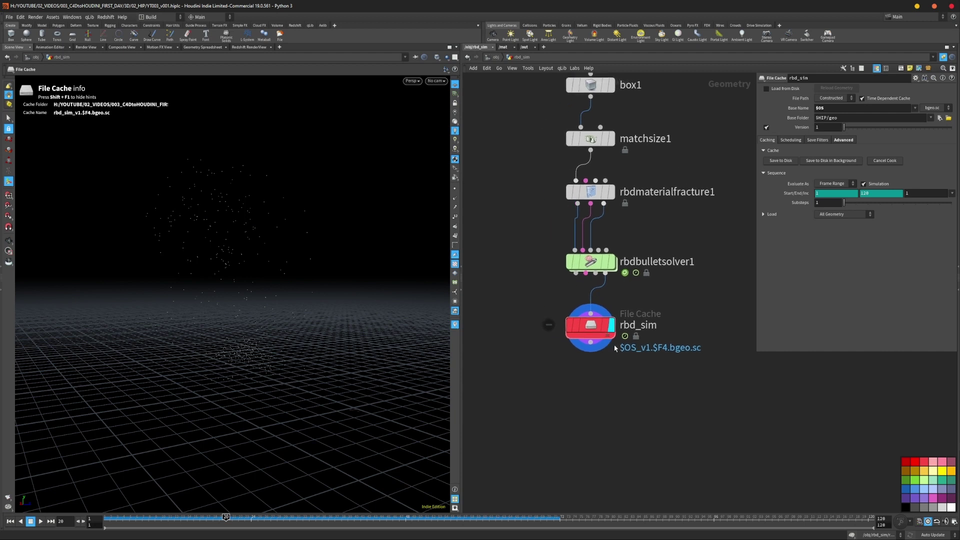
- Save the rbd_sim simulation cache to disk
scroll(613, 346, down, 1)
drag(534, 317, 650, 361)
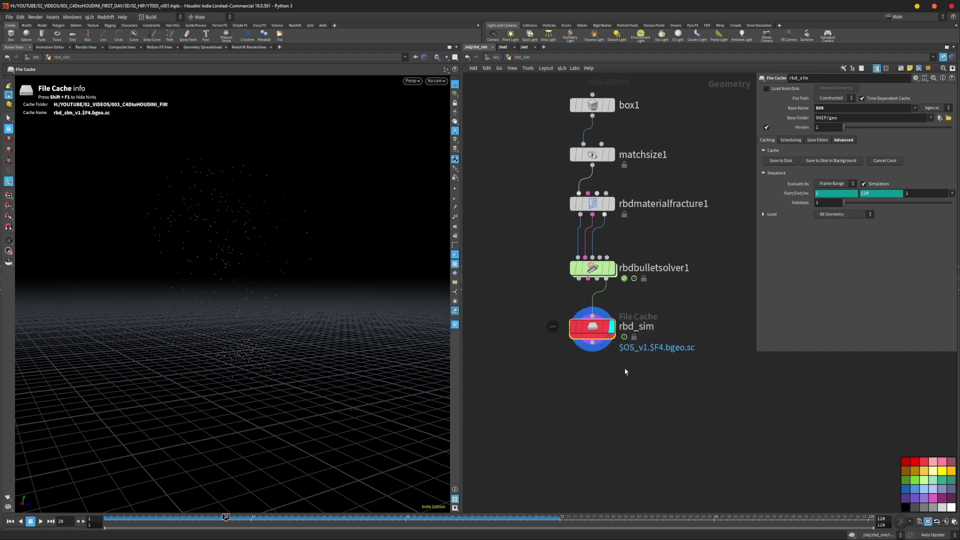
drag(580, 380, 620, 323)
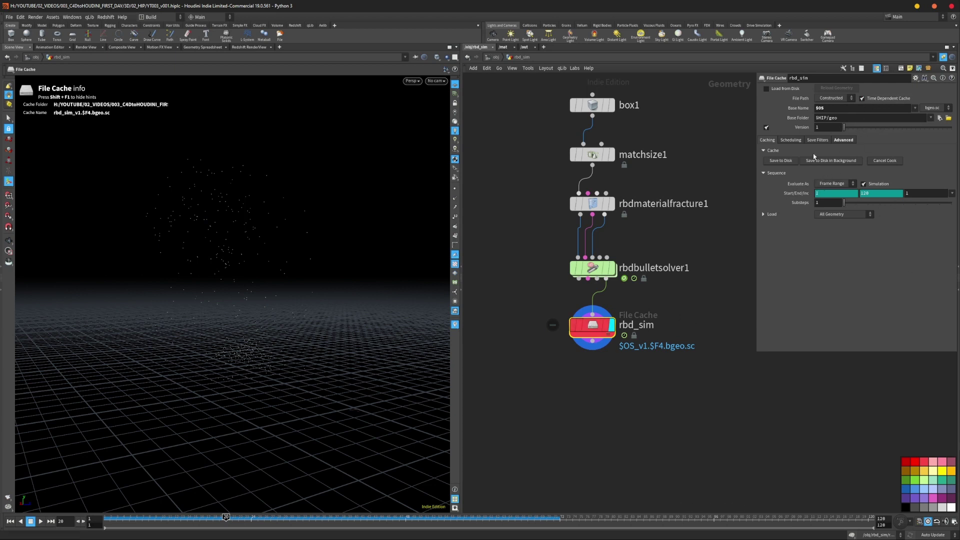
click(789, 161)
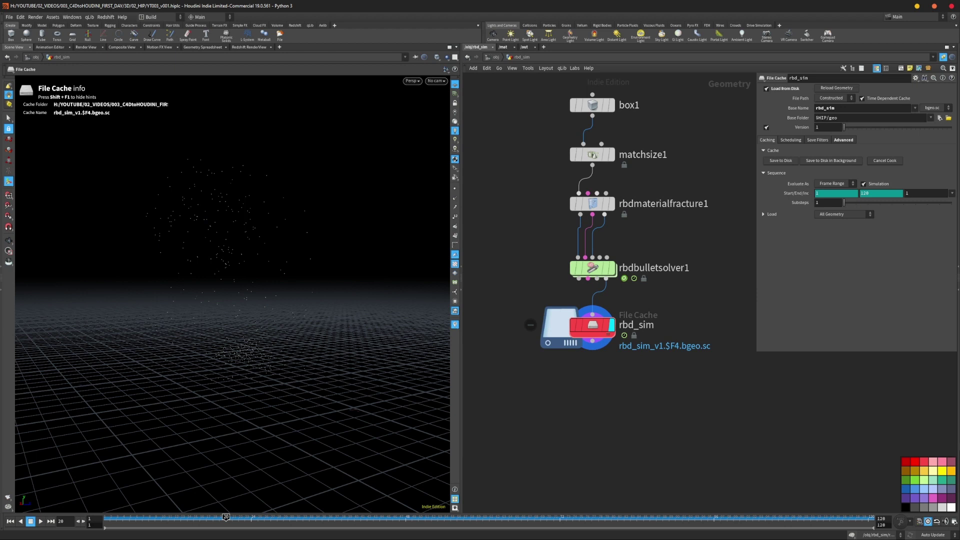
- Switch to NexusFile, inspect the cached files in geo/rbd_sim/v1, and go back up to the geo folder
key(alt+Tab)
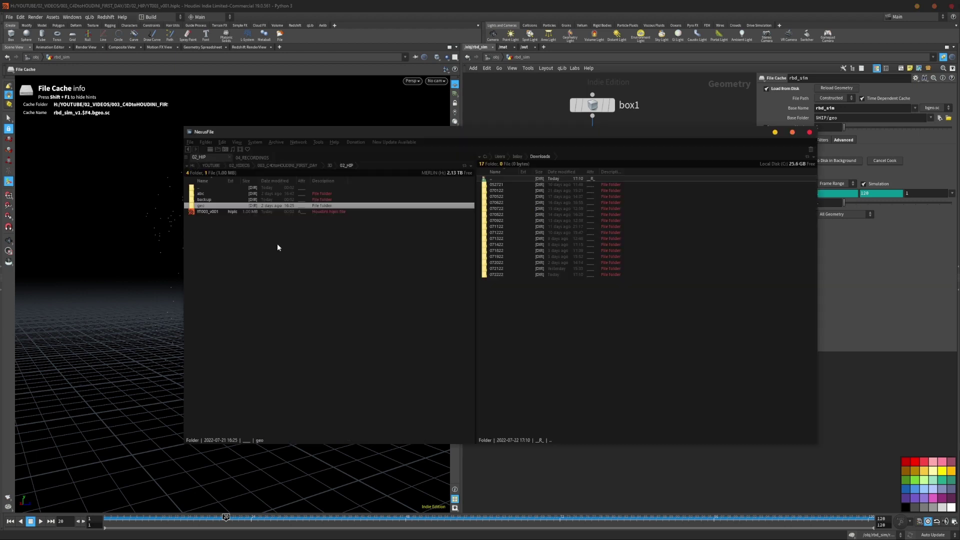
double_click(202, 205)
click(208, 195)
drag(679, 141, 670, 354)
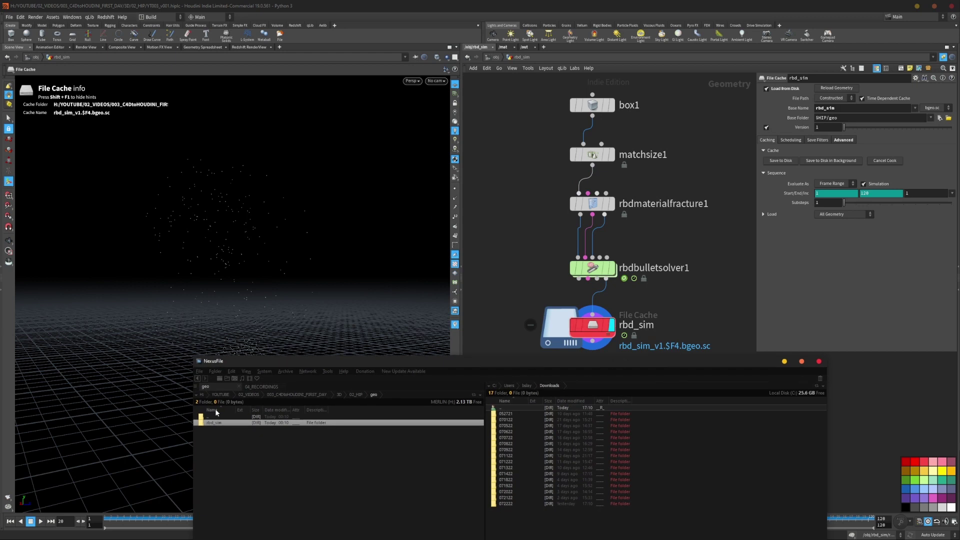
double_click(211, 423)
click(208, 422)
drag(354, 362, 358, 165)
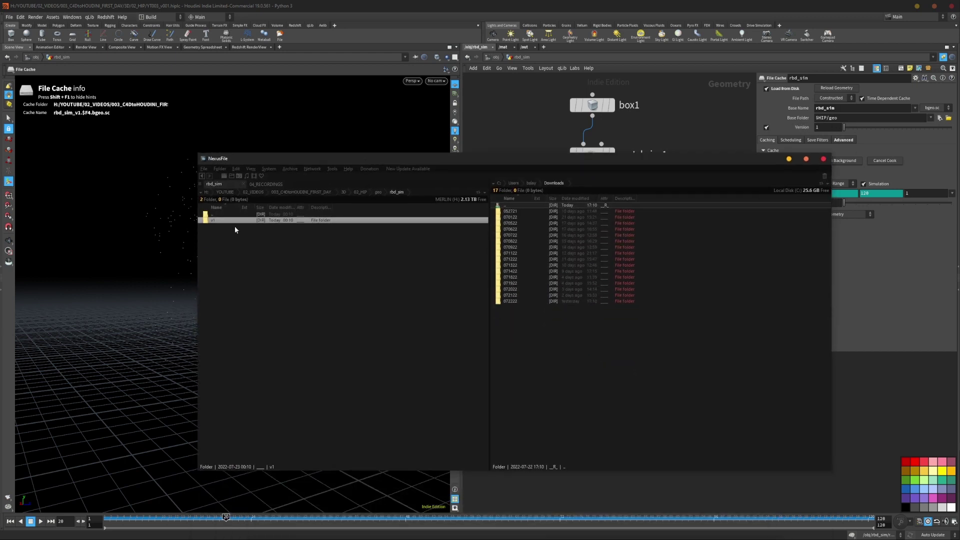
double_click(210, 223)
scroll(258, 370, up, 13)
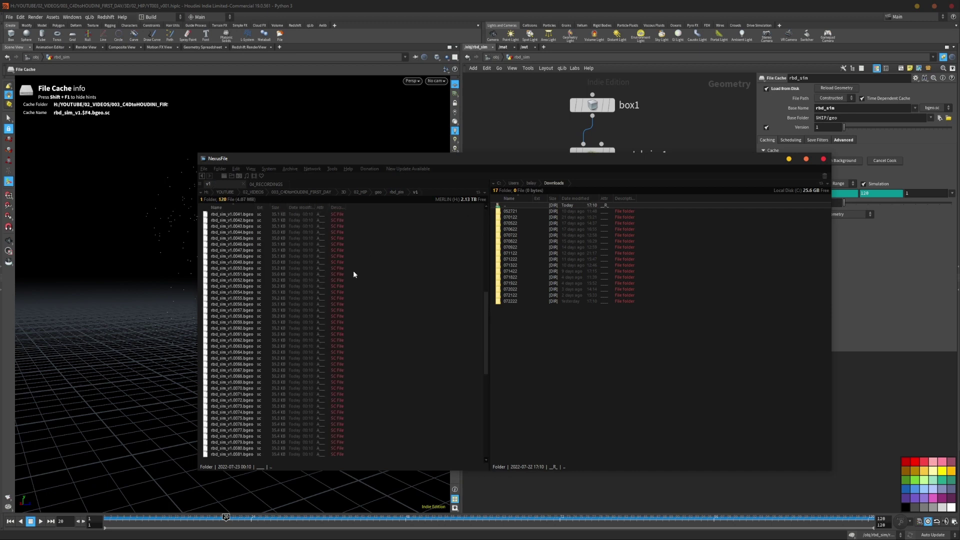
click(338, 281)
key(BackSpace)
key(BackSpace)
key(BackSpace)
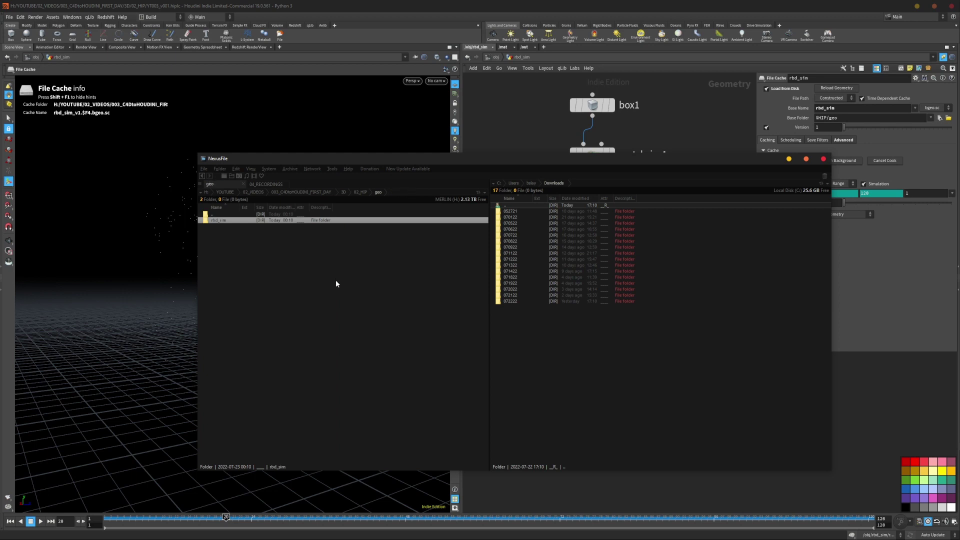
- Switch back to Houdini and scrub the cached rbd_sim points to frame 13
click(729, 498)
drag(607, 319, 608, 327)
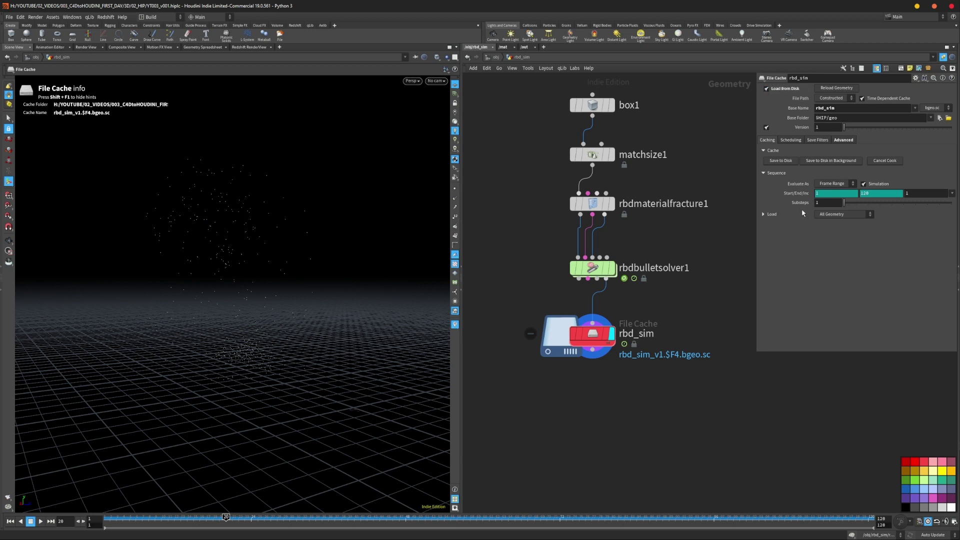
drag(131, 519, 183, 495)
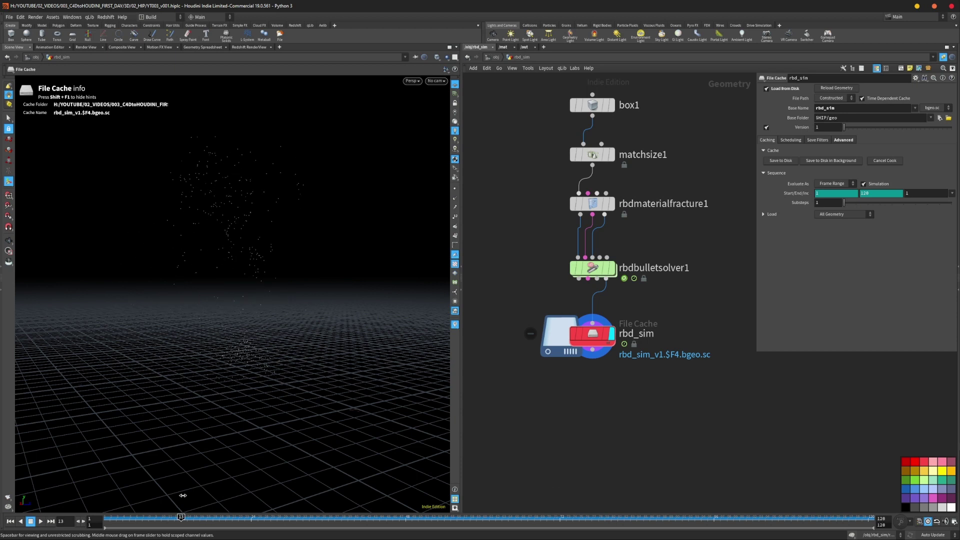
- Add a Transform Pieces node below rbd_sim
middle_drag(608, 456, 650, 476)
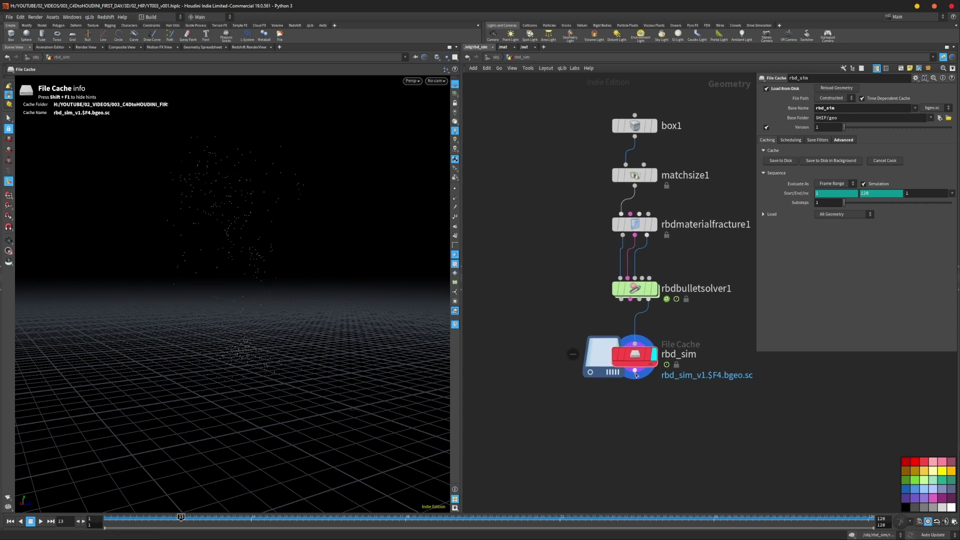
drag(637, 358, 638, 346)
middle_drag(600, 443, 577, 408)
key(Tab)
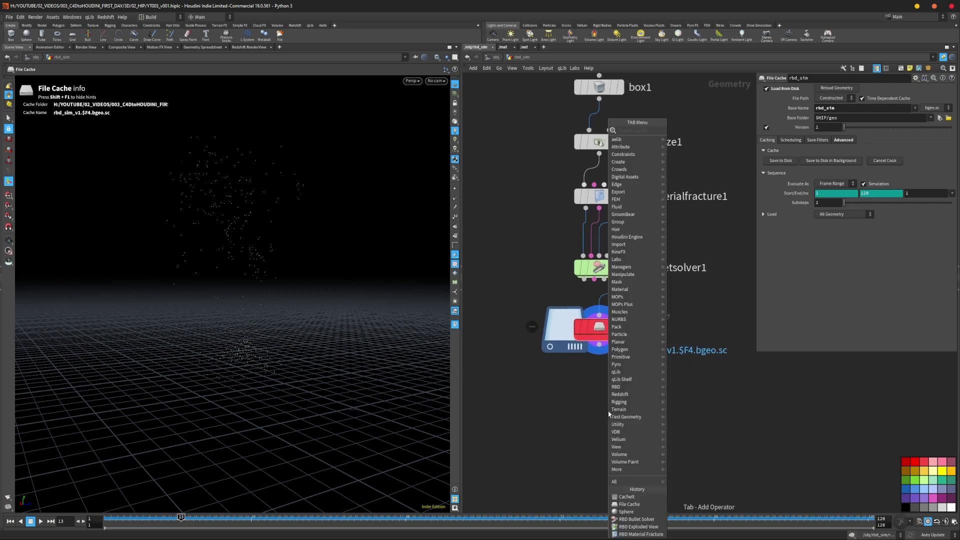
text(trans)
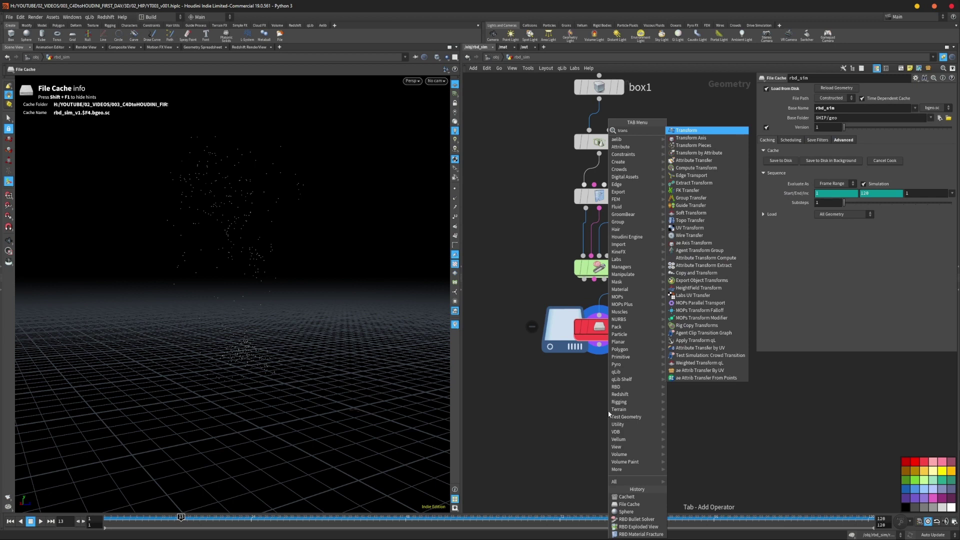
text(form pie)
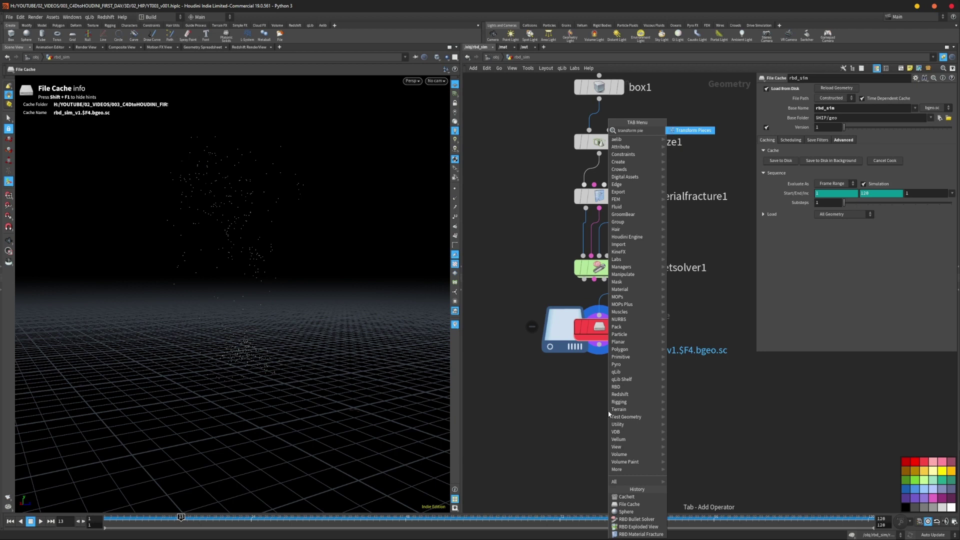
key(Return)
click(593, 403)
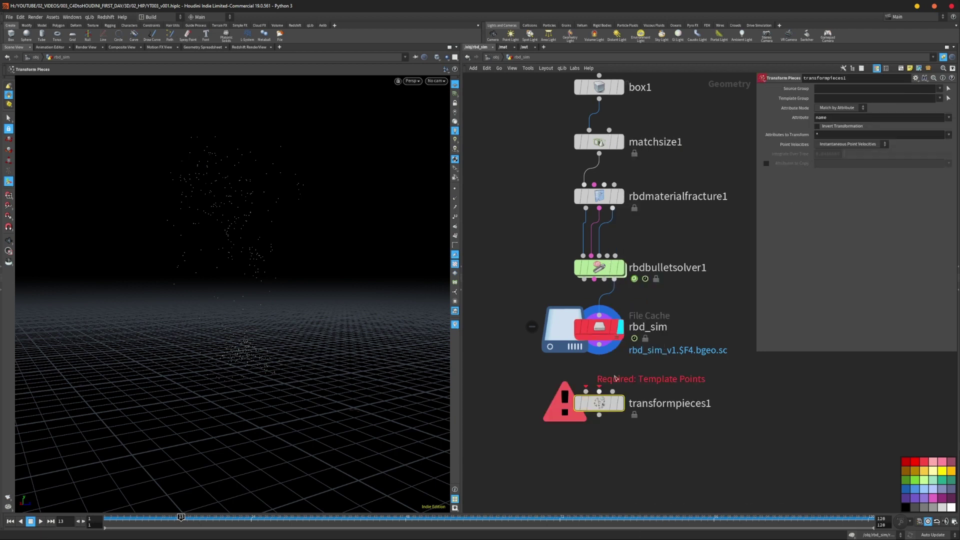
- Wire rbd_sim into transformpieces1's template points input and rbdmaterialfracture1's geometry output into its first input
scroll(631, 355, down, 2)
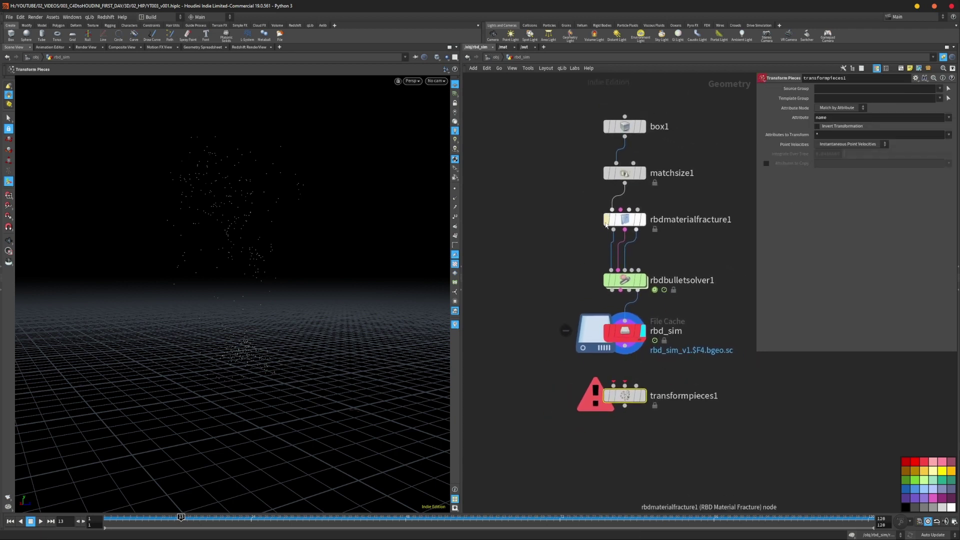
click(617, 220)
drag(620, 398, 561, 394)
click(536, 341)
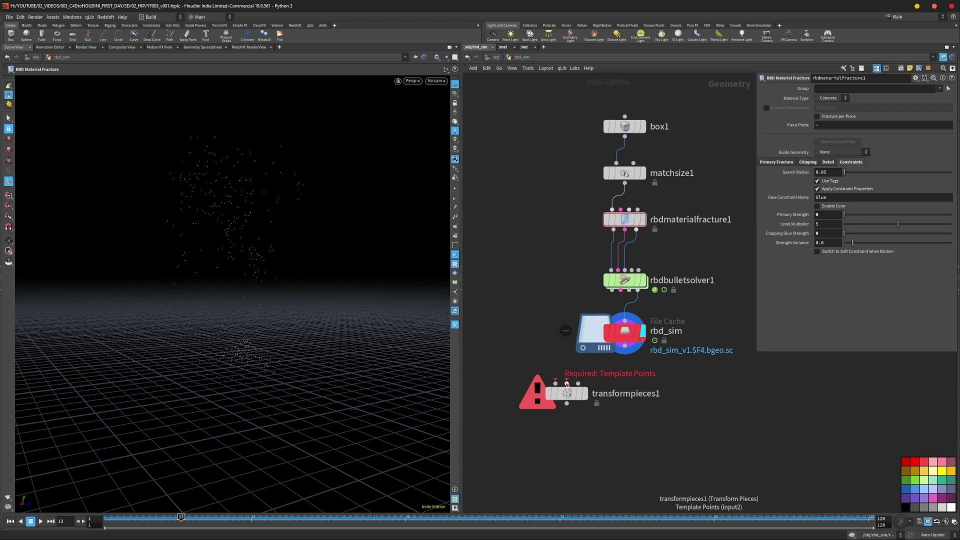
drag(568, 384, 626, 347)
click(621, 334)
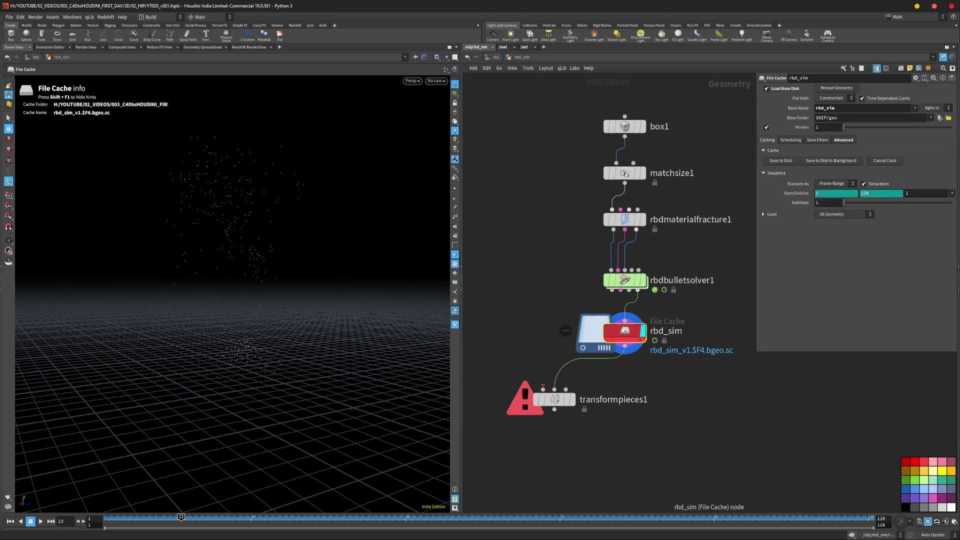
drag(543, 390, 526, 294)
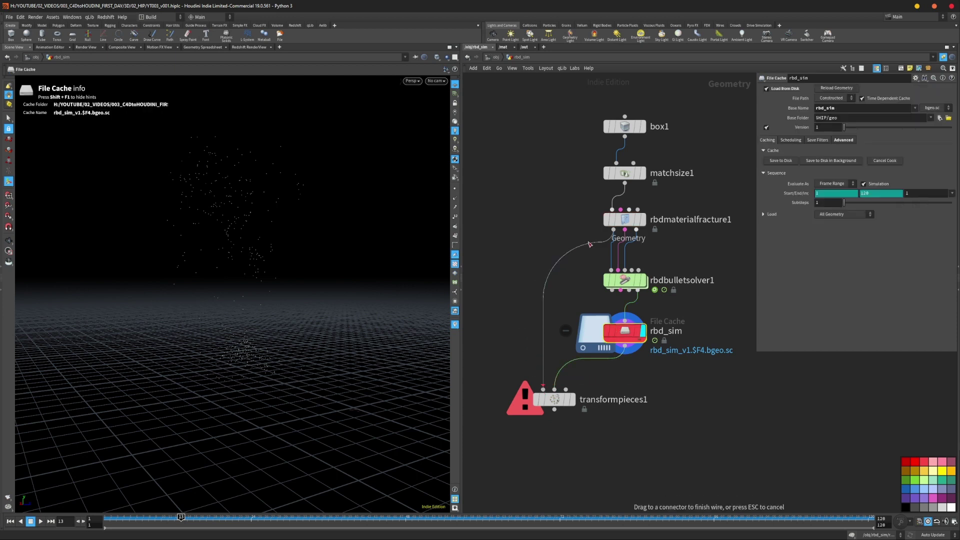
drag(613, 233, 614, 230)
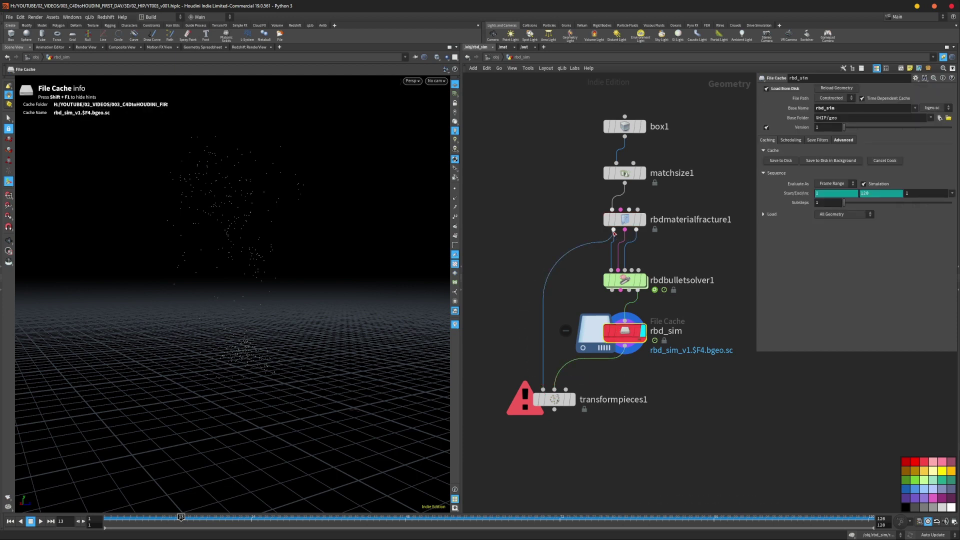
- Check the fractured geometry and the cached points feeding transformpieces1, and set transformpieces1 as the displayed node
click(626, 220)
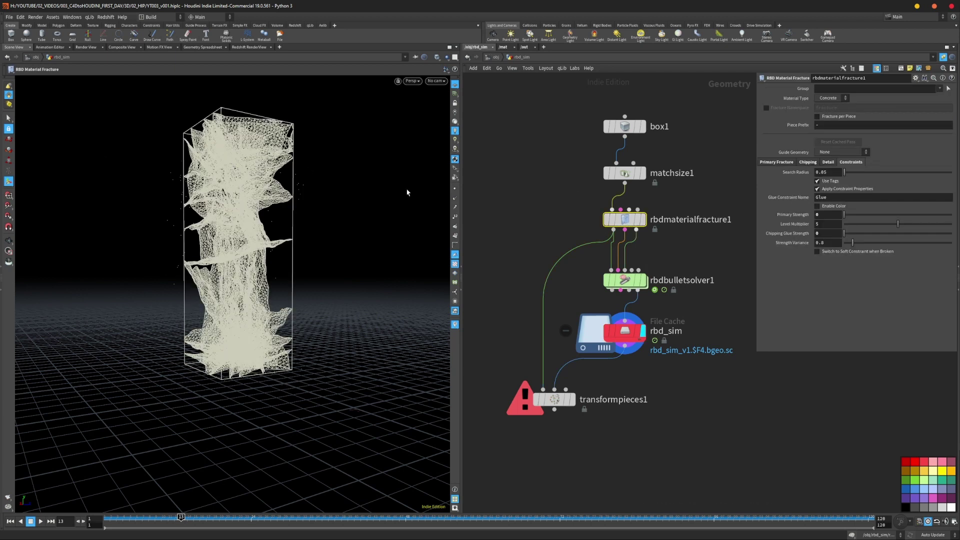
click(625, 331)
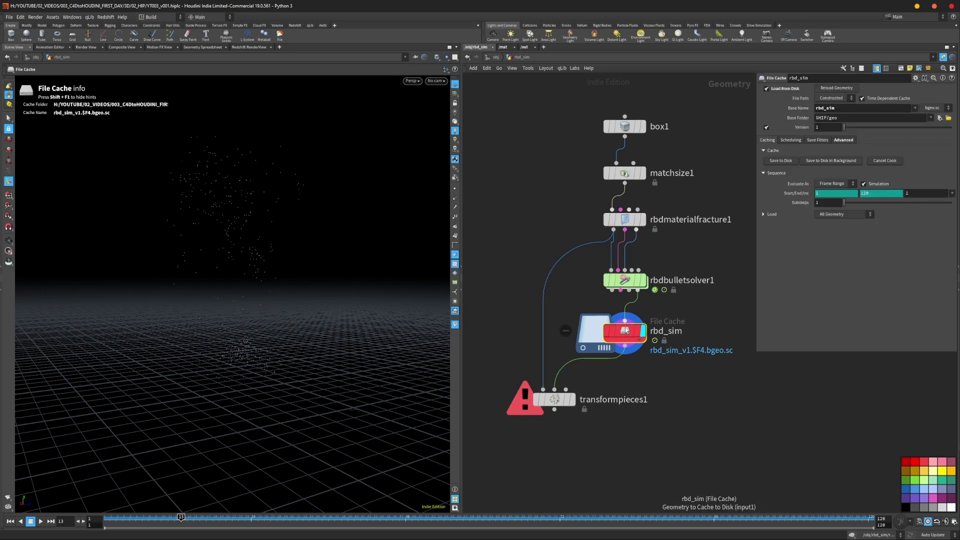
click(573, 400)
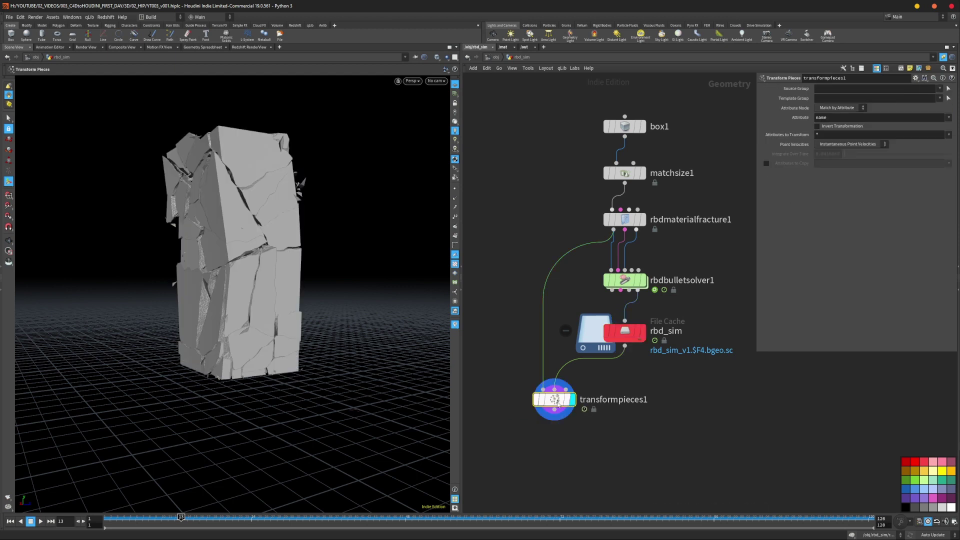
- Play the collapse of the transformed pieces from frame 1, view the rubble from above, and return to the first frame
click(91, 519)
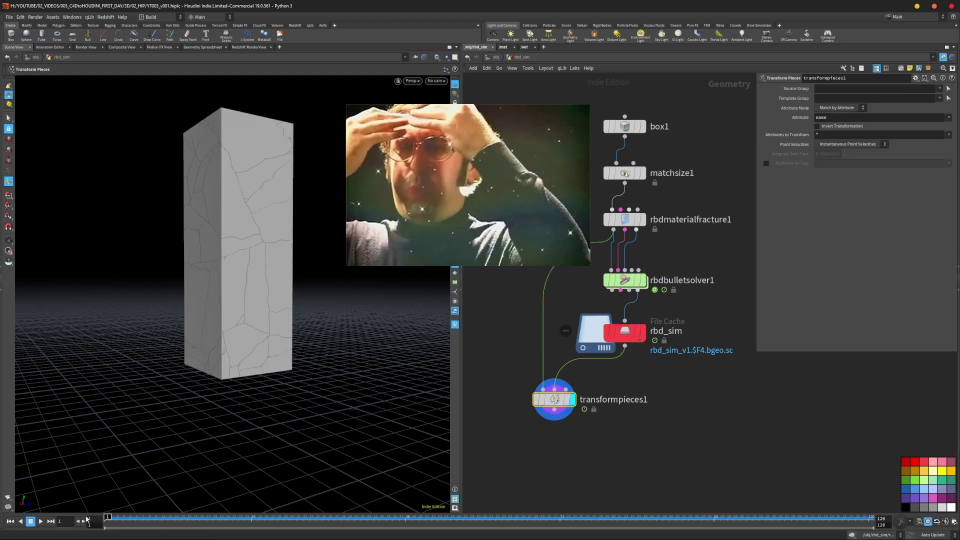
key(Up)
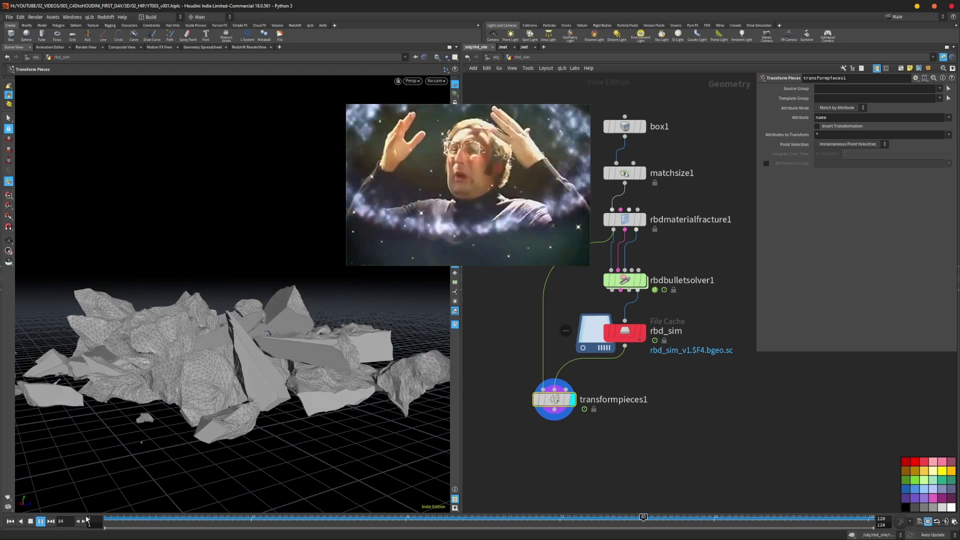
key(Up)
alt+drag(196, 388, 235, 357)
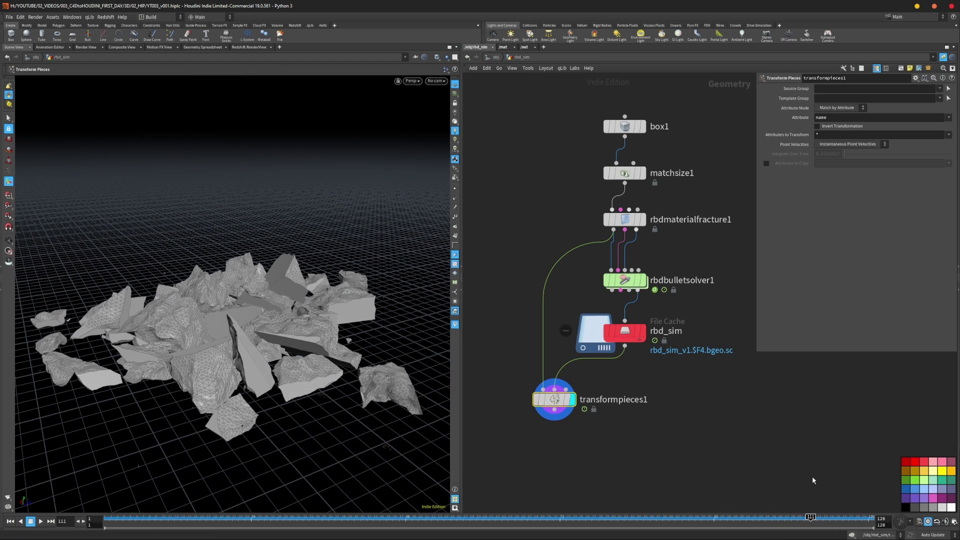
key(ctrl+Up)
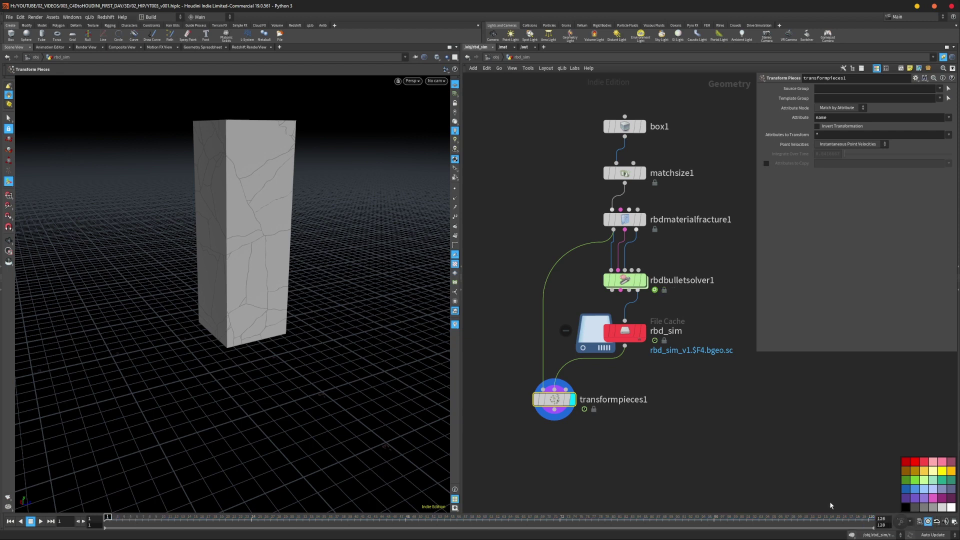
- Move rbdbulletsolver1, rbd_sim and transformpieces1 down to make room below rbdmaterialfracture1
middle_click(538, 416)
middle_drag(573, 441, 571, 422)
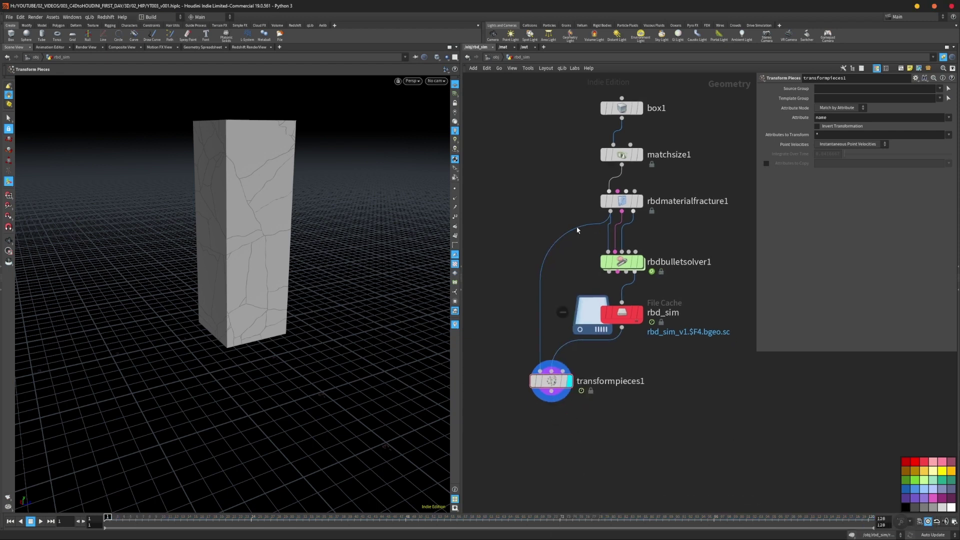
drag(520, 239, 667, 389)
drag(622, 262, 622, 315)
- Add a File Cache node and wire it between rbdmaterialfracture1's geometry output and rbdbulletsolver1's first input
key(Tab)
text(file)
key(Down)
key(Return)
click(682, 262)
drag(682, 262, 581, 260)
drag(610, 212, 608, 303)
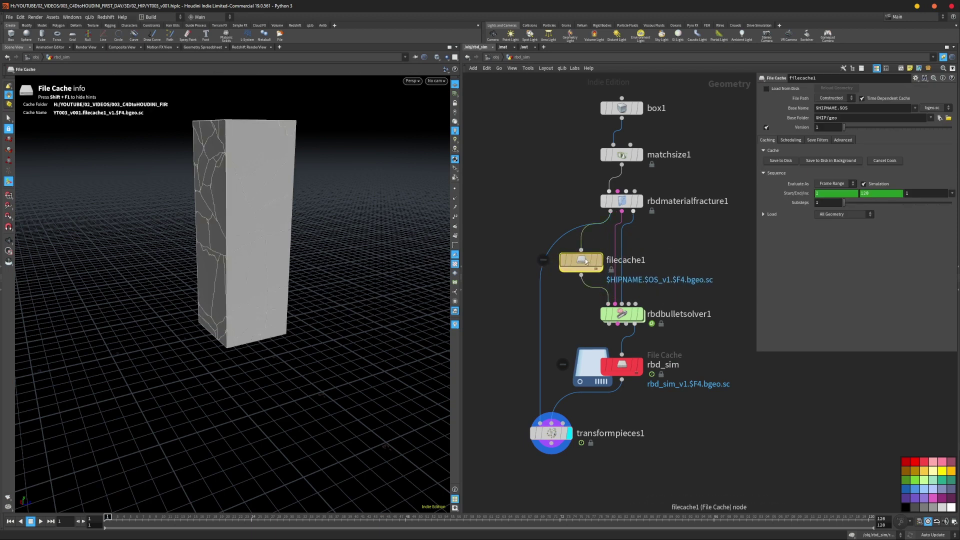
- Turn off Time Dependent Cache on the new File Cache and set its base name to $OS
click(863, 99)
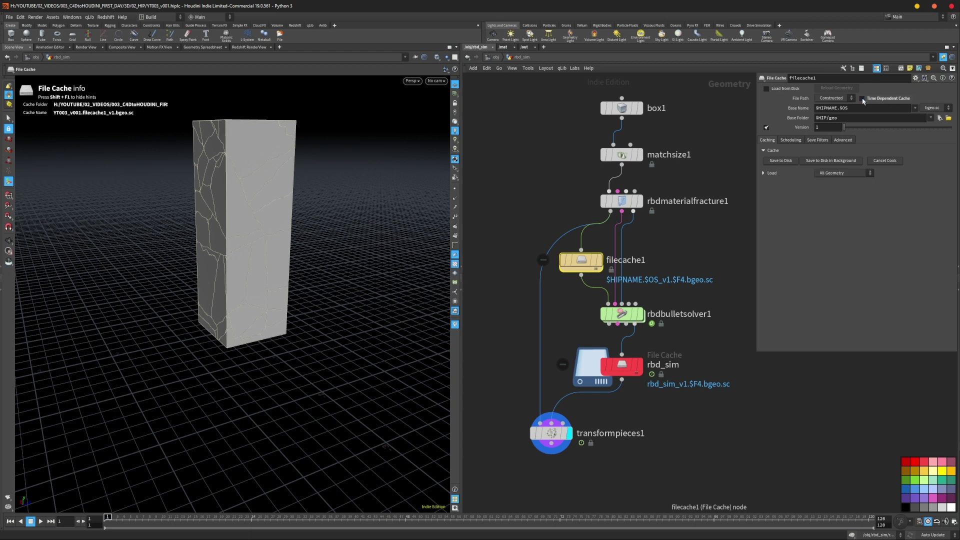
click(915, 108)
click(918, 116)
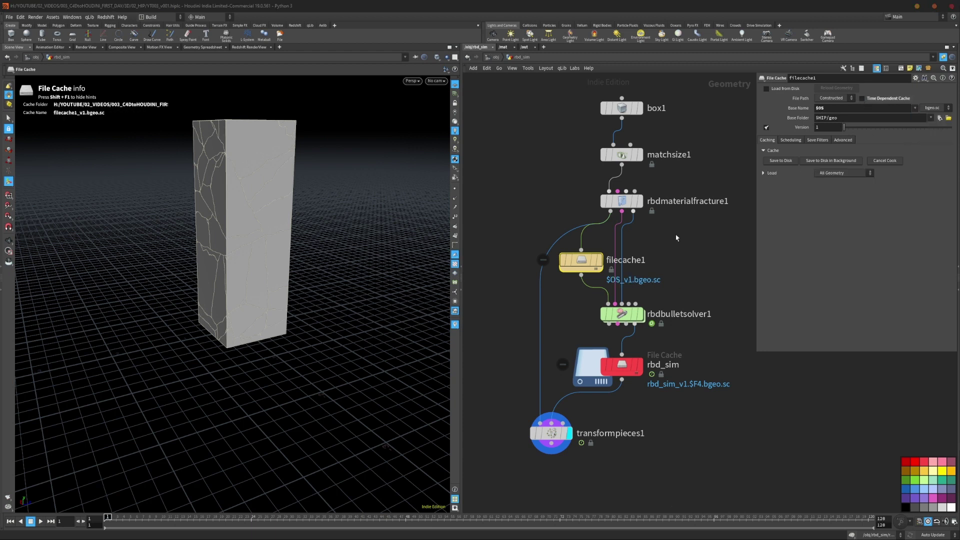
- Place the new File Cache node beside the main chain, rename it rbd_geo and color it red
drag(591, 262, 512, 246)
key(F2)
text(rbd_geo)
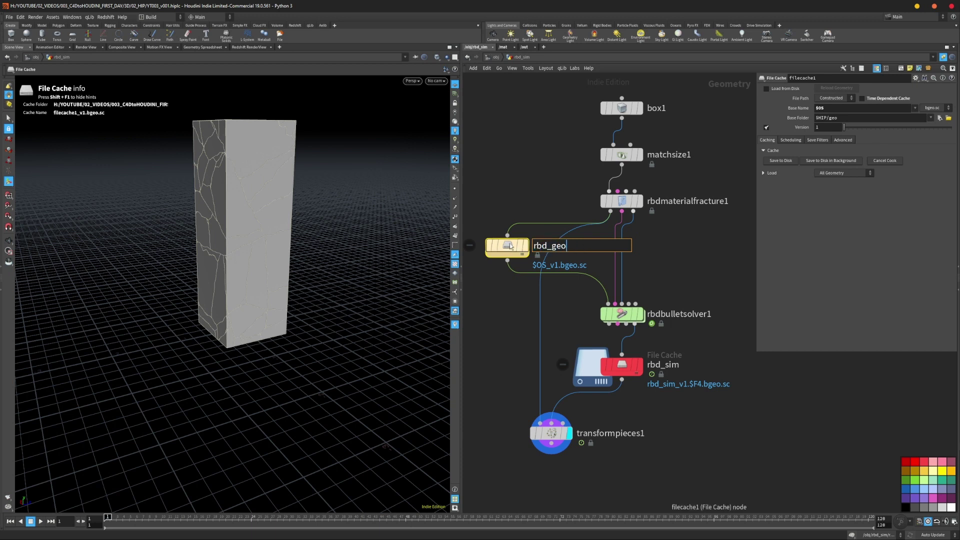
key(Return)
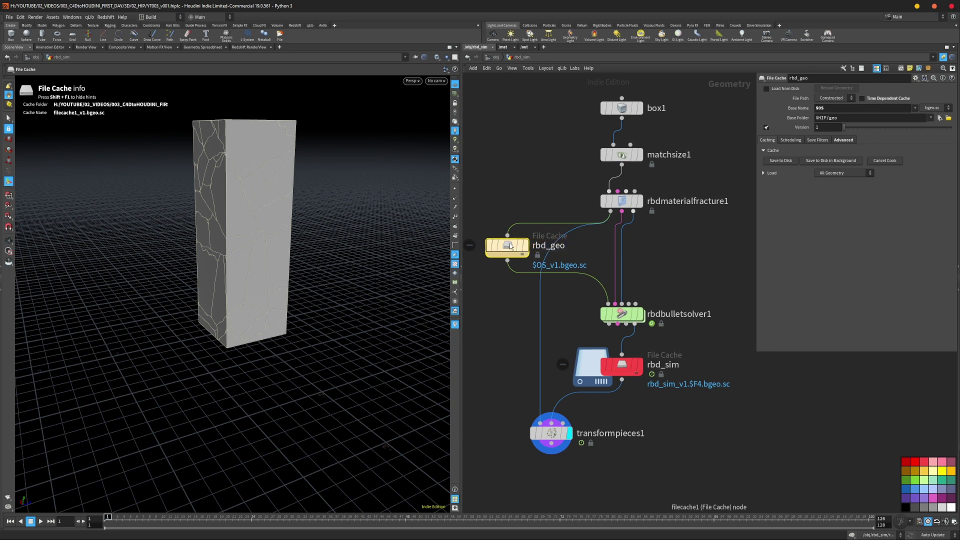
click(925, 463)
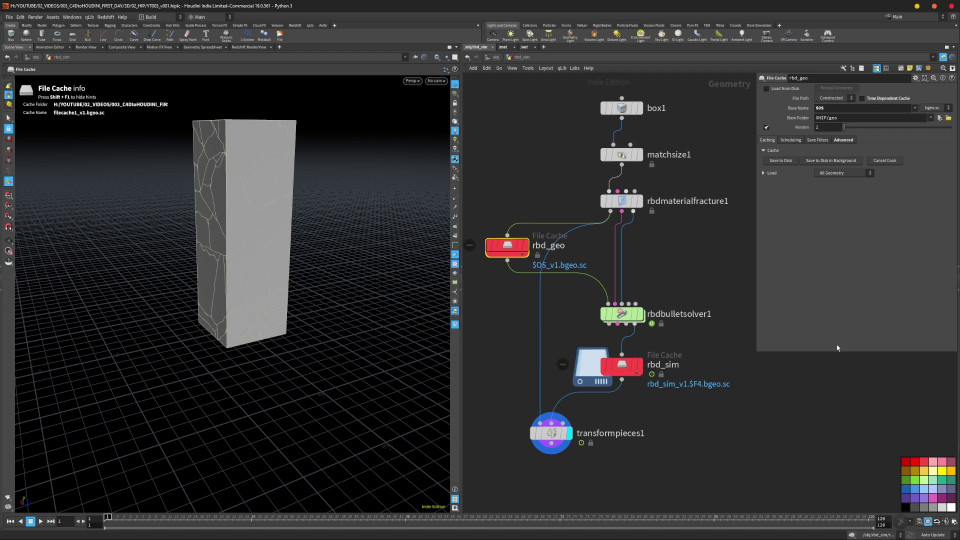
drag(499, 248, 504, 246)
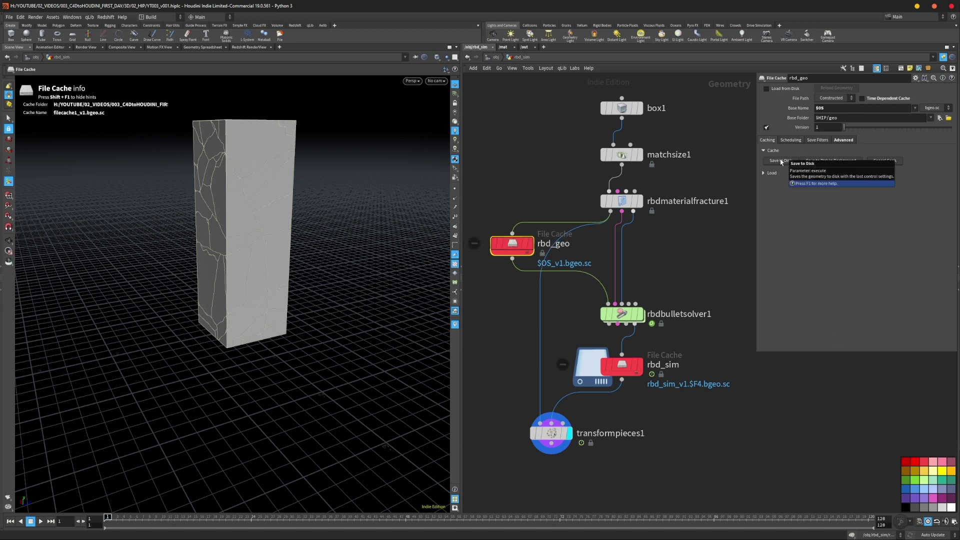
- Save the rbd_geo cache to disk, display it, and wire its output into transformpieces1's first input, placing the node above that wire
click(781, 162)
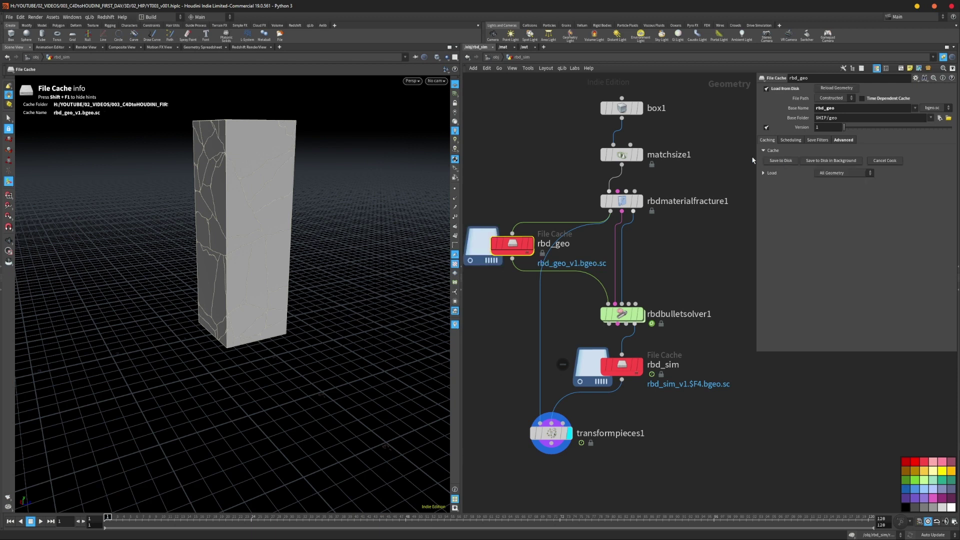
click(531, 246)
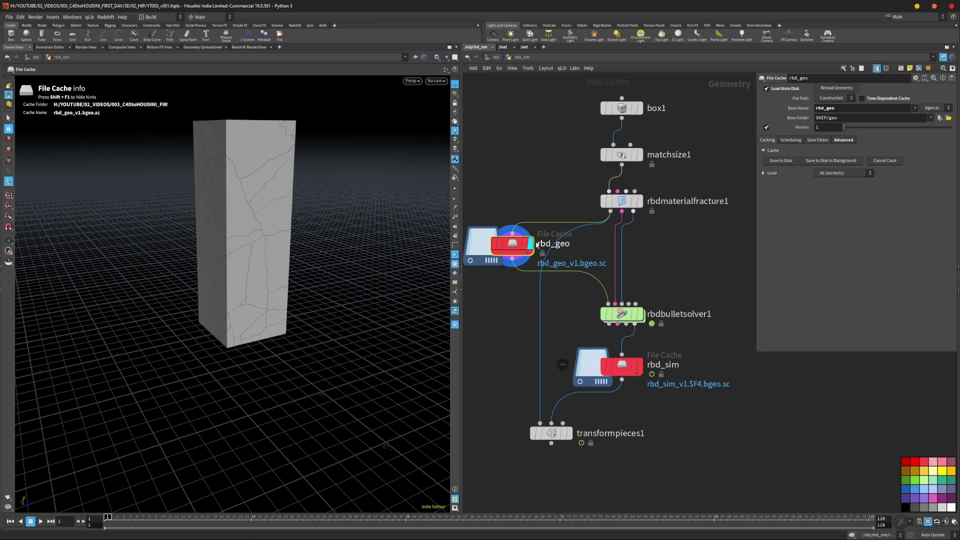
drag(510, 235, 540, 422)
mouse_move(528, 242)
mouse_down()
mouse_move(556, 239)
mouse_move(539, 245)
mouse_up()
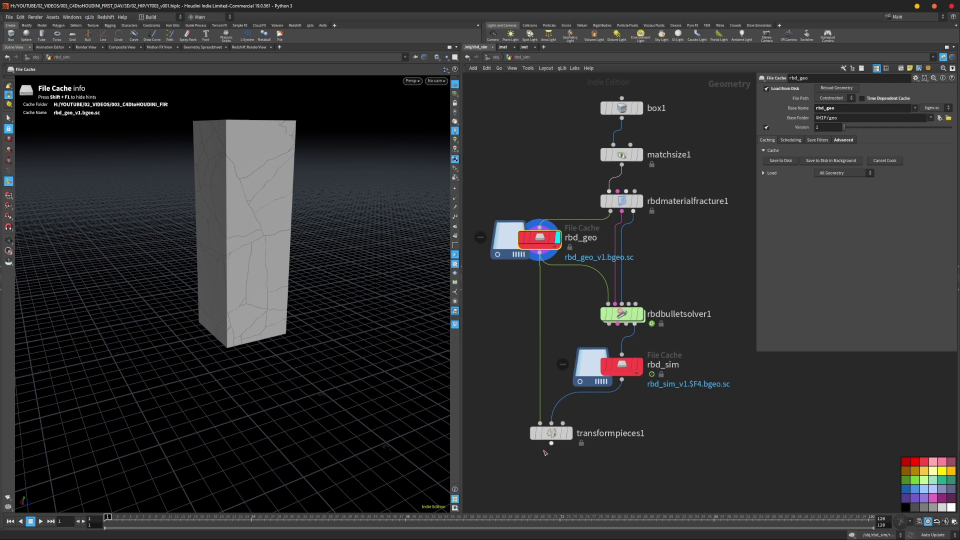
- Display transformpieces1 and play the animation to check the collapse rebuilt from the cached geometry
click(569, 434)
click(550, 439)
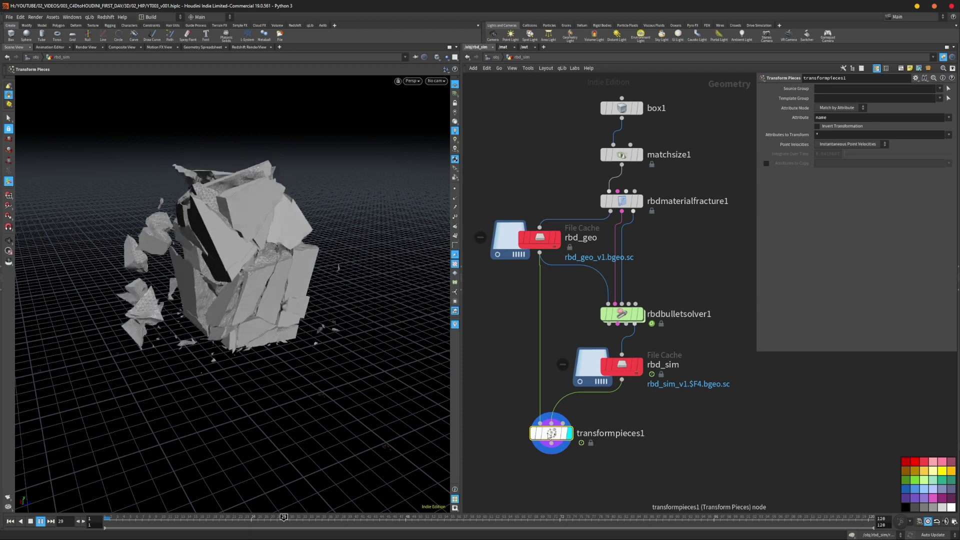
key(Up)
alt+drag(300, 420, 330, 335)
- Review the rbd_geo and rbd_sim caches, scrub the rebuilt collapse to frame 15, and return to the first frame
click(508, 252)
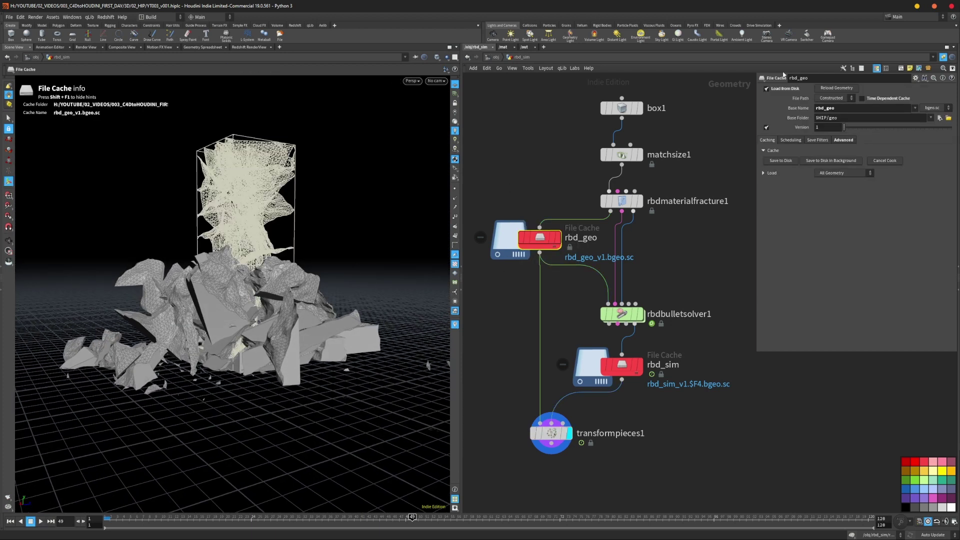
click(544, 430)
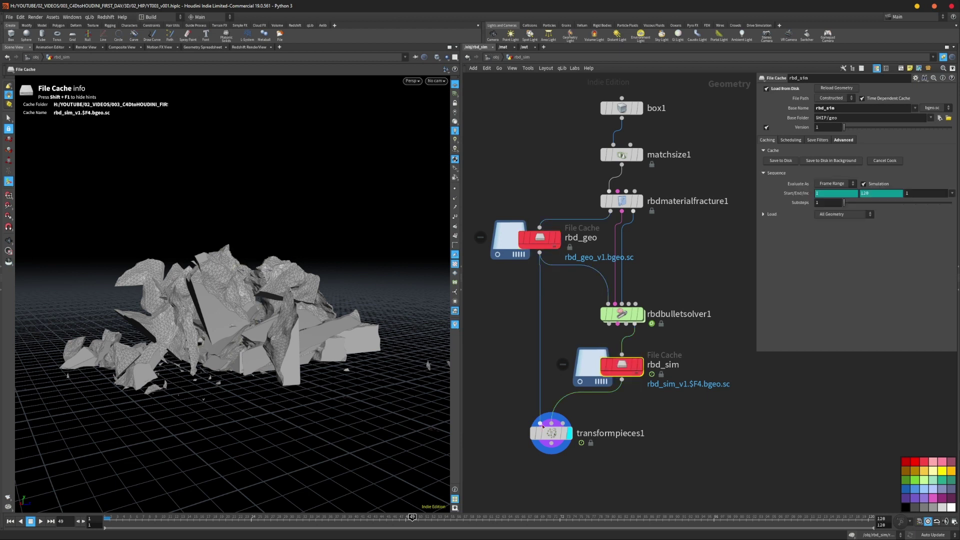
drag(134, 521, 194, 492)
alt+drag(208, 367, 324, 344)
scroll(680, 380, down, 3)
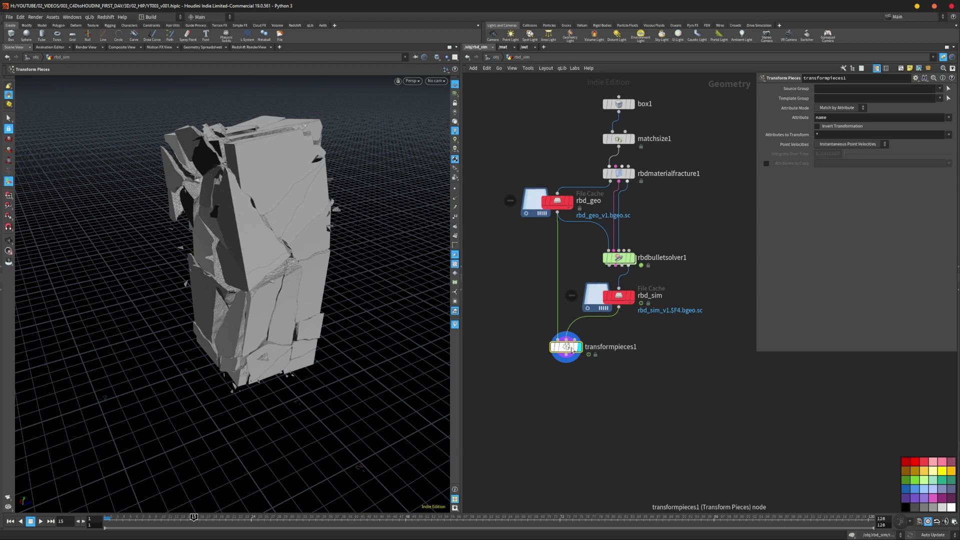
key(ctrl+Up)
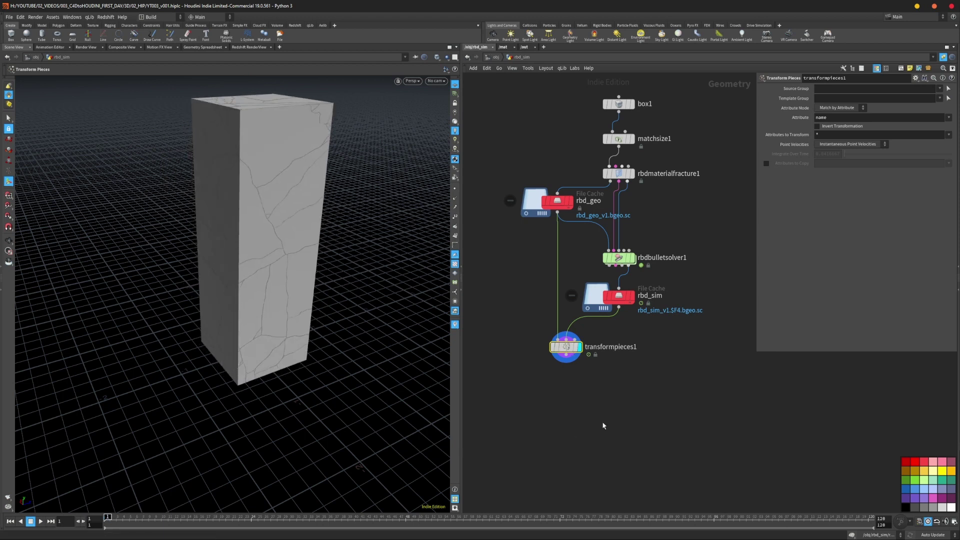
- Inspect rbdbulletsolver1's node information and compare the cached rbd_sim points with the rebuilt transformpieces1 geometry
middle_click(617, 258)
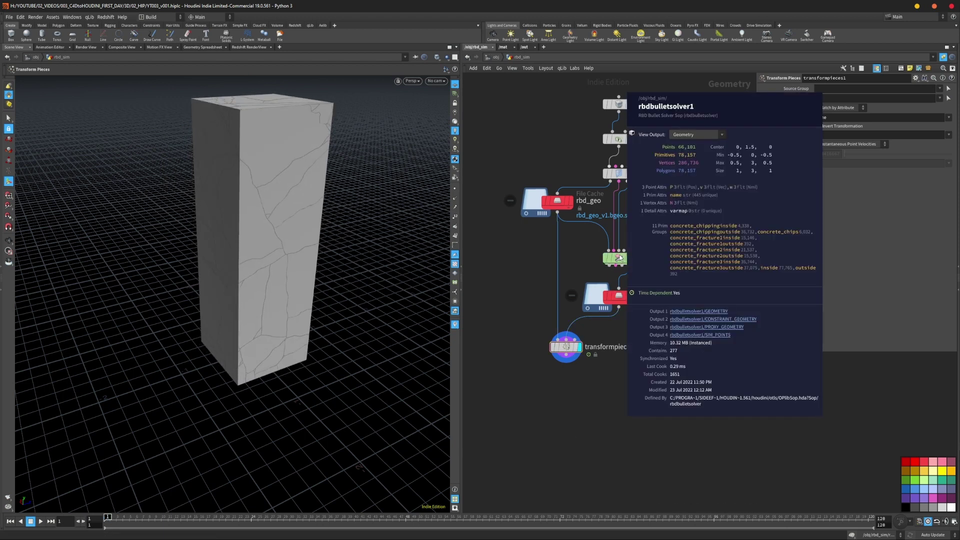
click(619, 297)
click(633, 298)
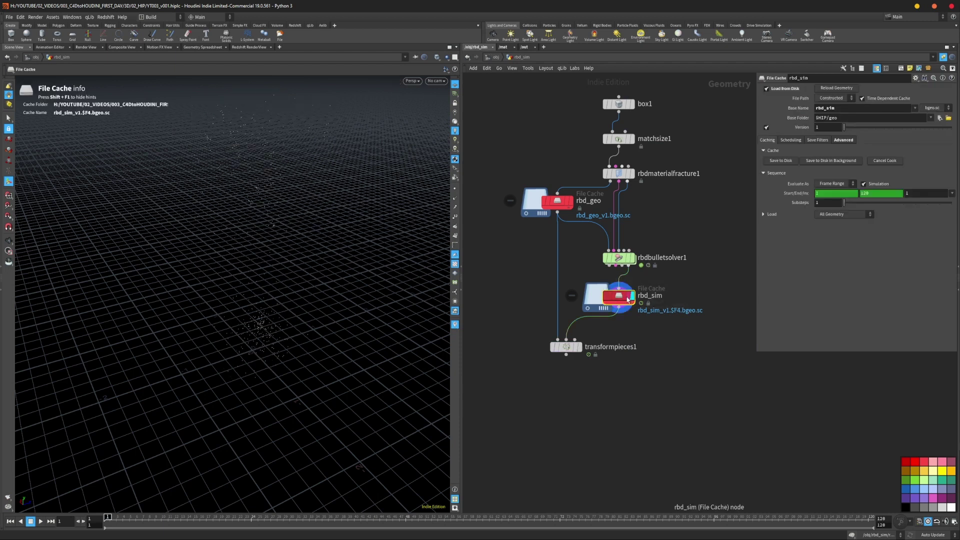
key(Escape)
mouse_move(253, 301)
mouse_down()
mouse_move(257, 332)
mouse_move(261, 297)
mouse_up()
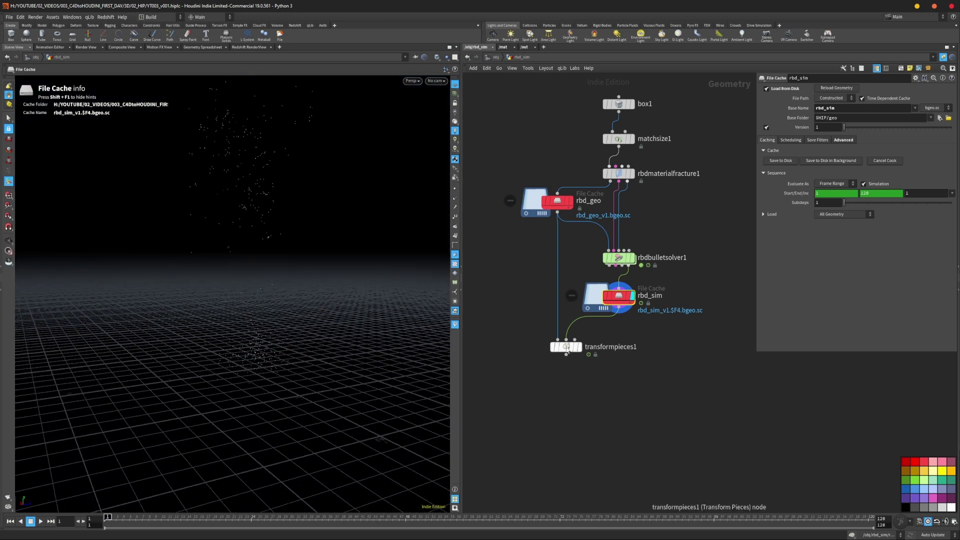
click(570, 347)
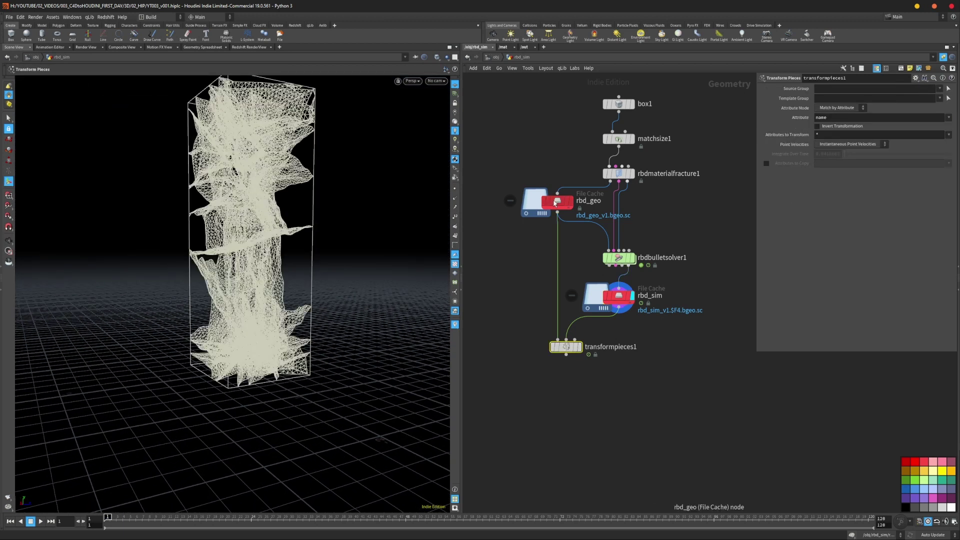
click(580, 347)
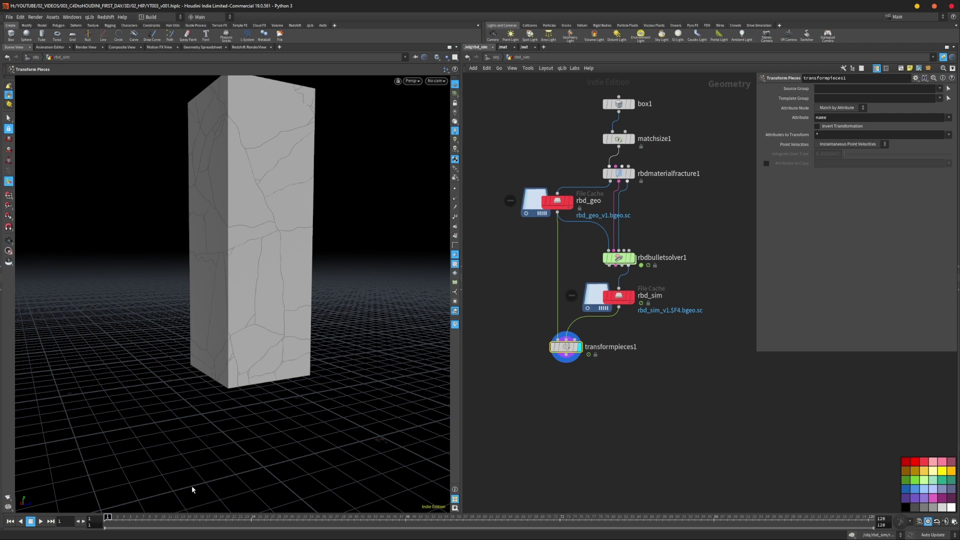
- Scrub the rebuilt collapse to frame 40 and examine the broken concrete pieces close up
drag(123, 519, 368, 519)
alt+drag(188, 310, 184, 364)
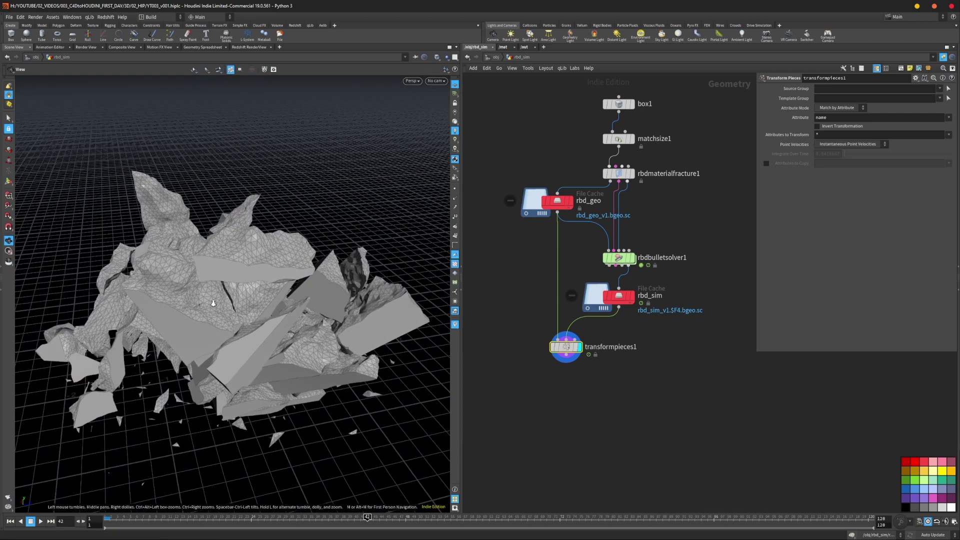
alt+right_drag(214, 303, 234, 337)
alt+drag(234, 336, 205, 304)
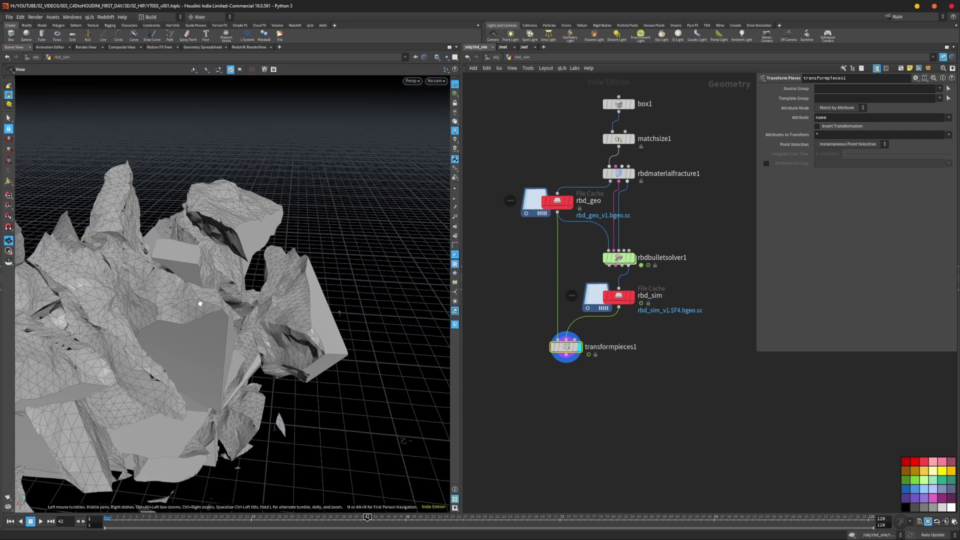
alt+middle_drag(205, 304, 334, 305)
drag(114, 518, 355, 519)
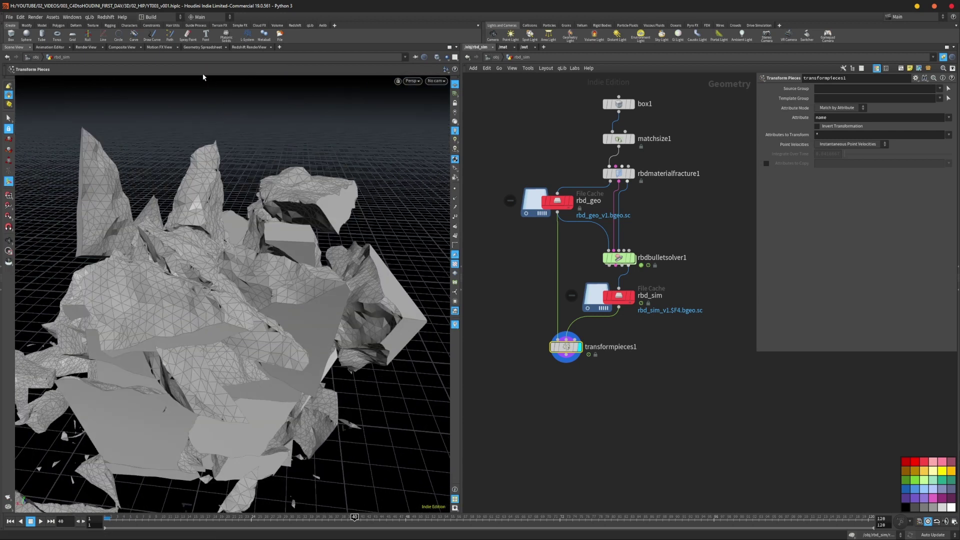
- Compare the point attributes of transformpieces1 and rbd_sim in the Geometry Spreadsheet, then return to frame 1 in the Scene View
click(211, 48)
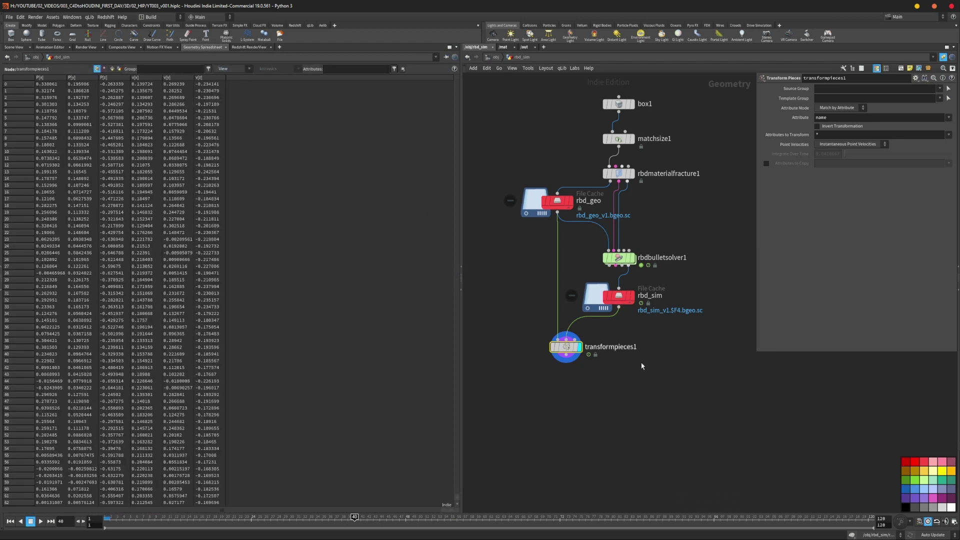
click(621, 299)
click(631, 297)
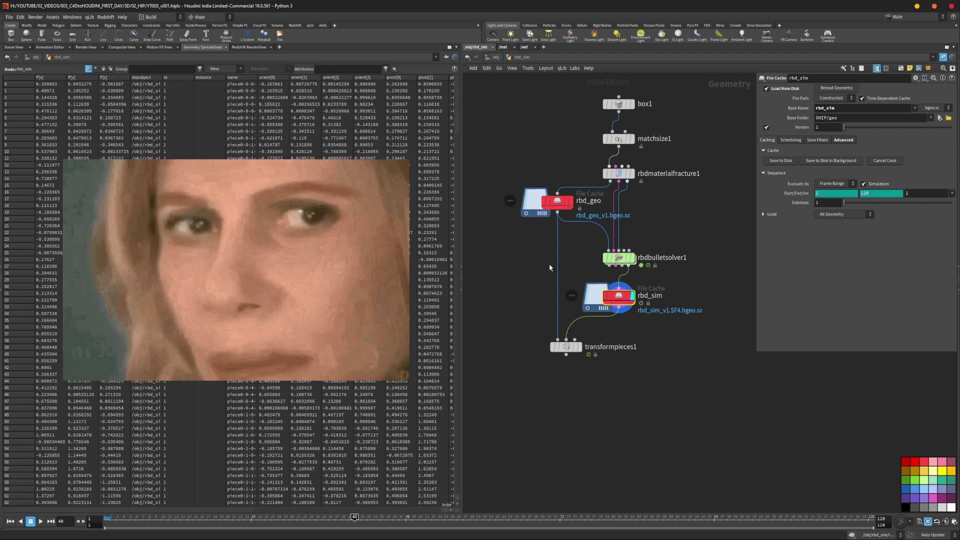
drag(353, 518, 88, 516)
click(12, 47)
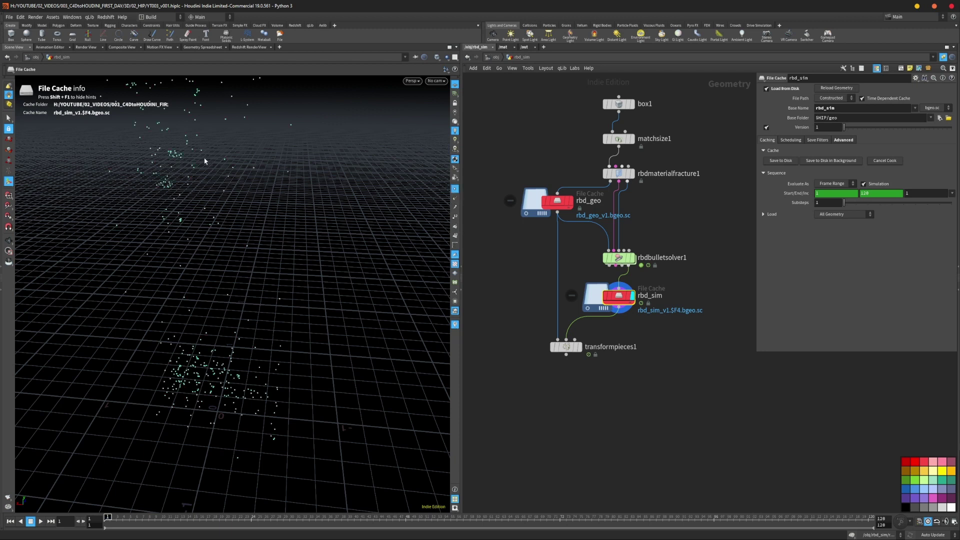
- Show the rbd_sim points with velocity trails and examine their motion up to frame 30
key(Escape)
drag(193, 310, 404, 205)
key(Return)
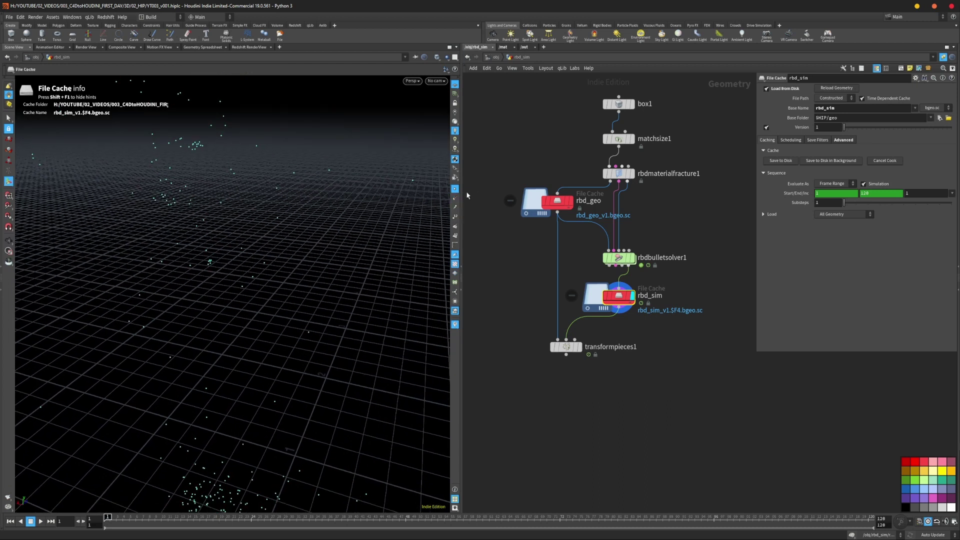
key(Up)
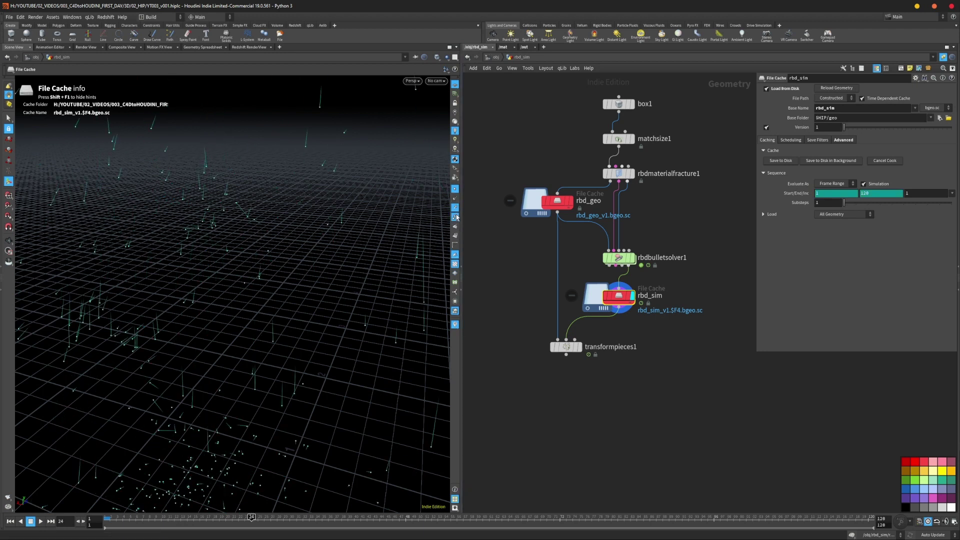
click(457, 209)
click(455, 209)
alt+drag(271, 448, 307, 411)
alt+right_drag(306, 411, 293, 336)
alt+drag(294, 336, 291, 345)
drag(190, 520, 290, 517)
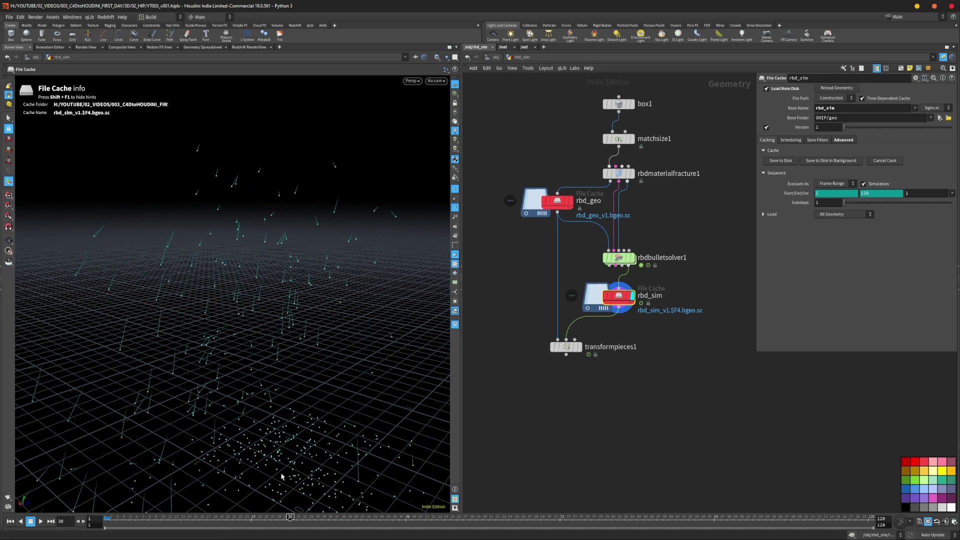
- Examine rbd_sim's position, orient, pivot, scale and velocity values in the Geometry Spreadsheet at frames 30, 1 and 21
click(202, 47)
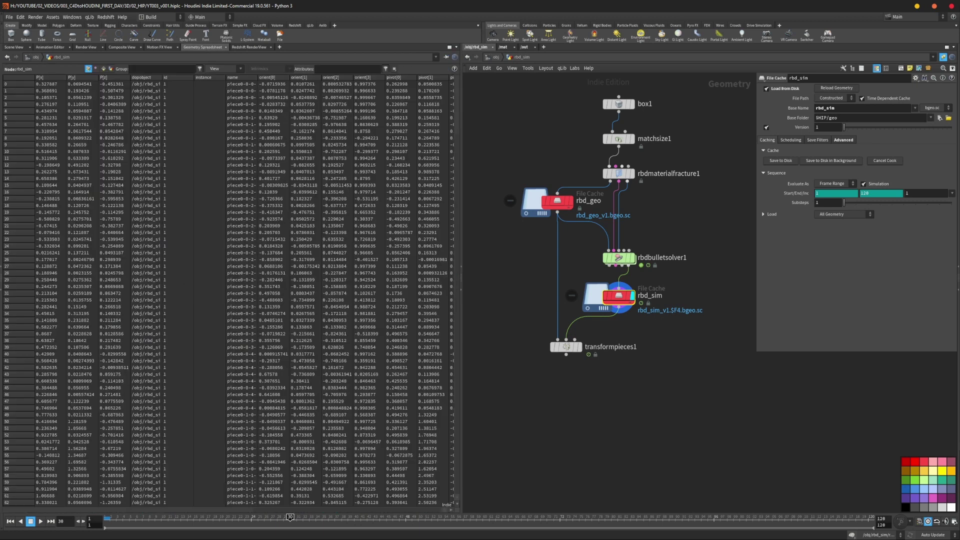
click(108, 517)
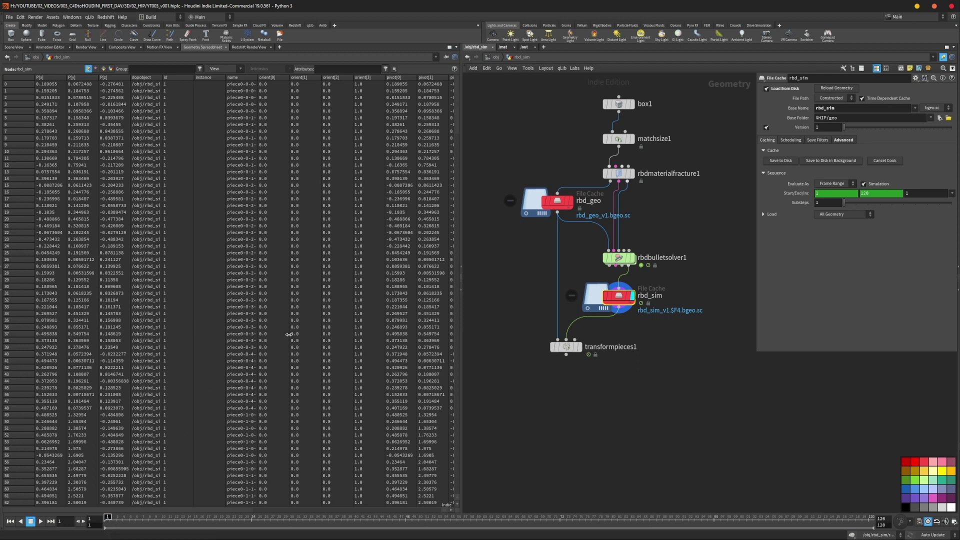
click(115, 518)
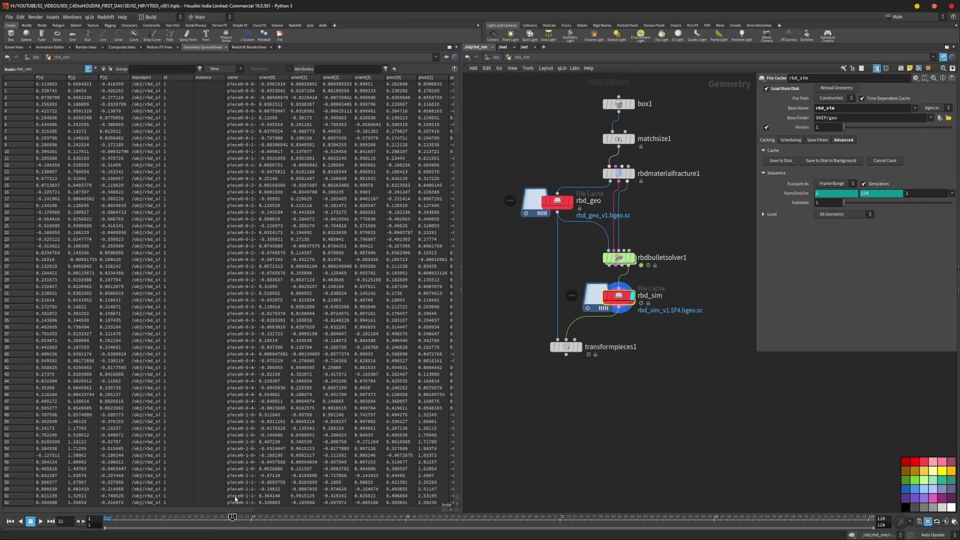
drag(240, 509, 408, 506)
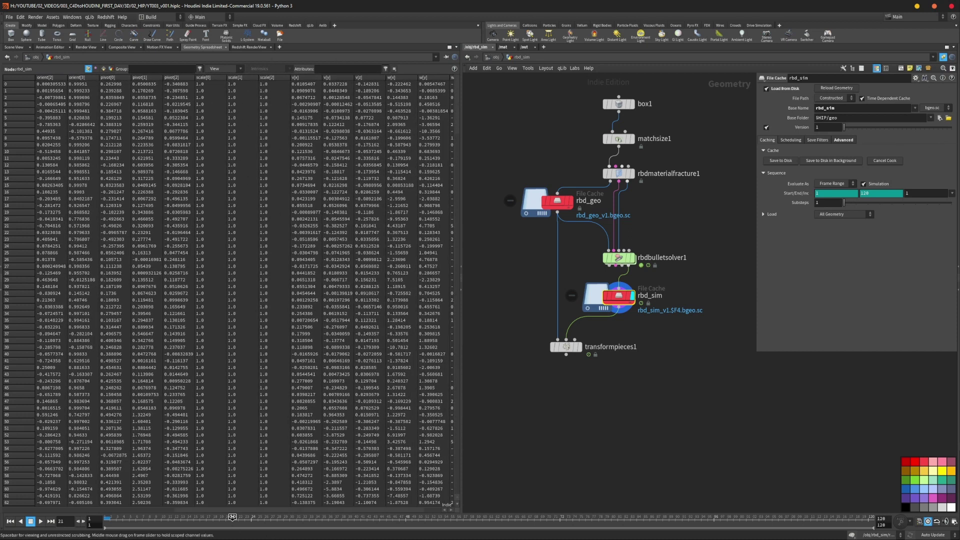
drag(248, 511, 90, 495)
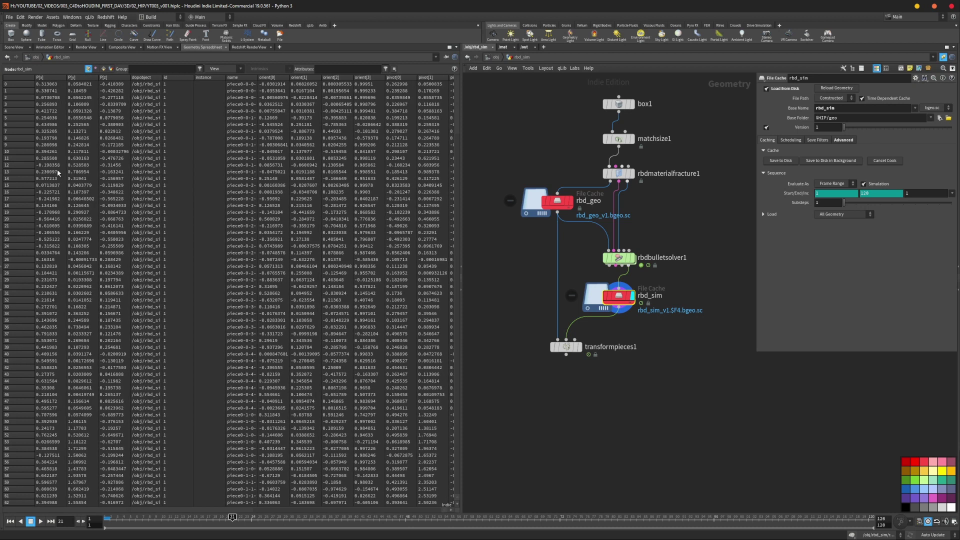
- Display transformpieces1 in the Scene View again and turn off the point markers and point trails
click(19, 47)
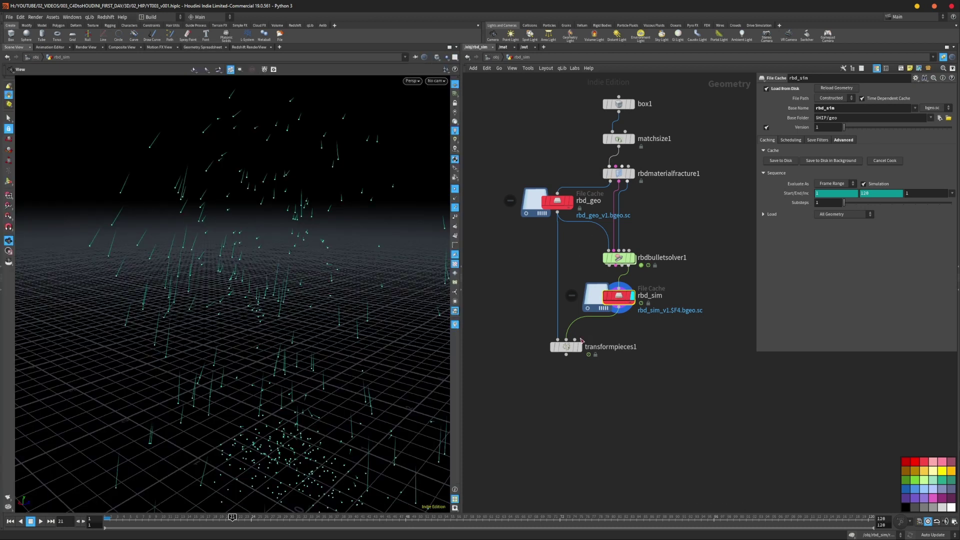
click(566, 346)
click(579, 347)
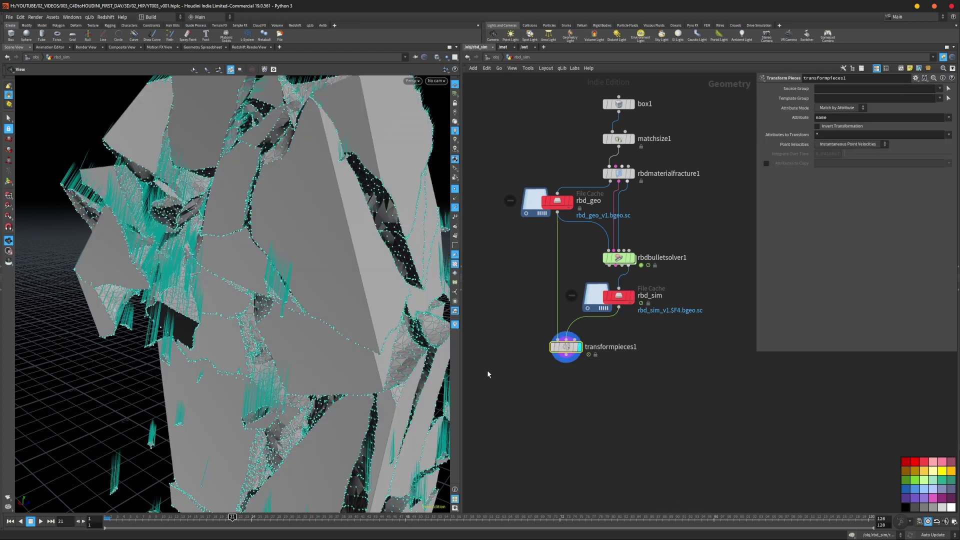
right_drag(290, 335, 229, 341)
middle_drag(245, 320, 237, 296)
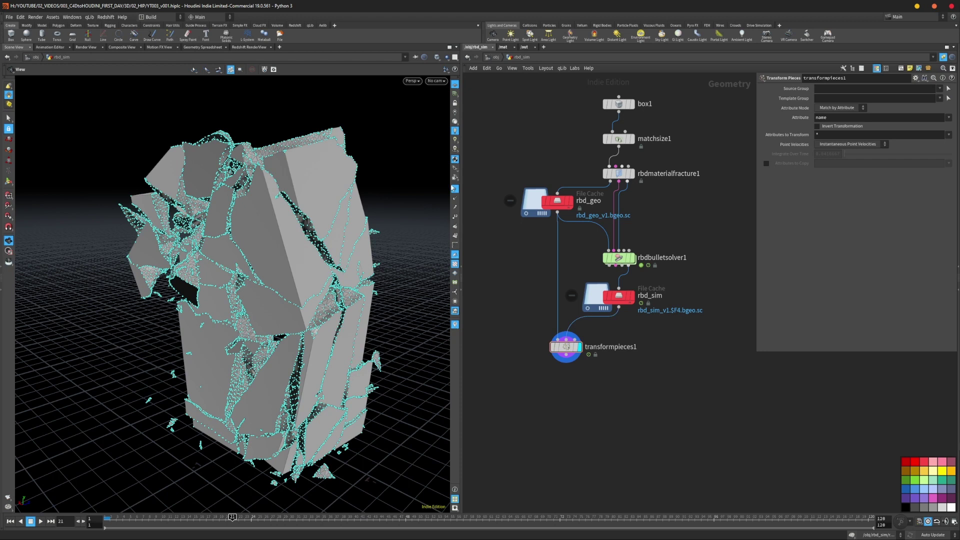
click(454, 189)
drag(293, 350, 238, 352)
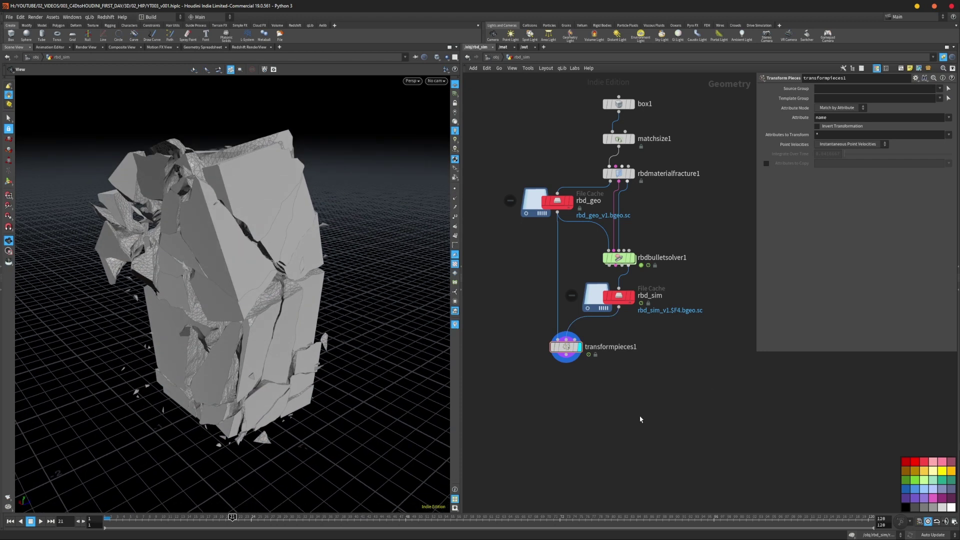
- Return the timeline to frame 1 and save the scene file
drag(179, 521, 99, 524)
drag(138, 455, 210, 399)
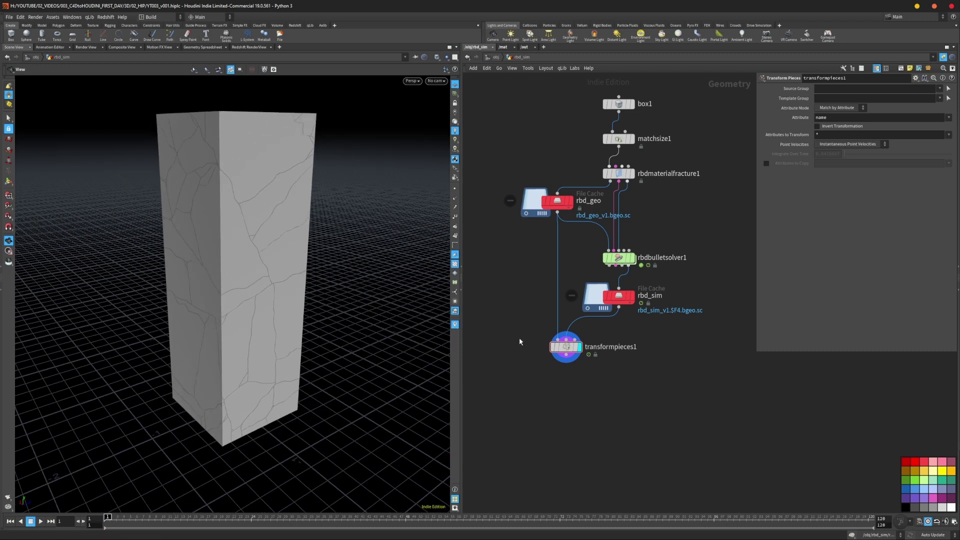
key(ctrl+s)
drag(229, 320, 275, 289)
- Select the rbd_sim File Cache and inspect its node information for point data and memory use
click(615, 298)
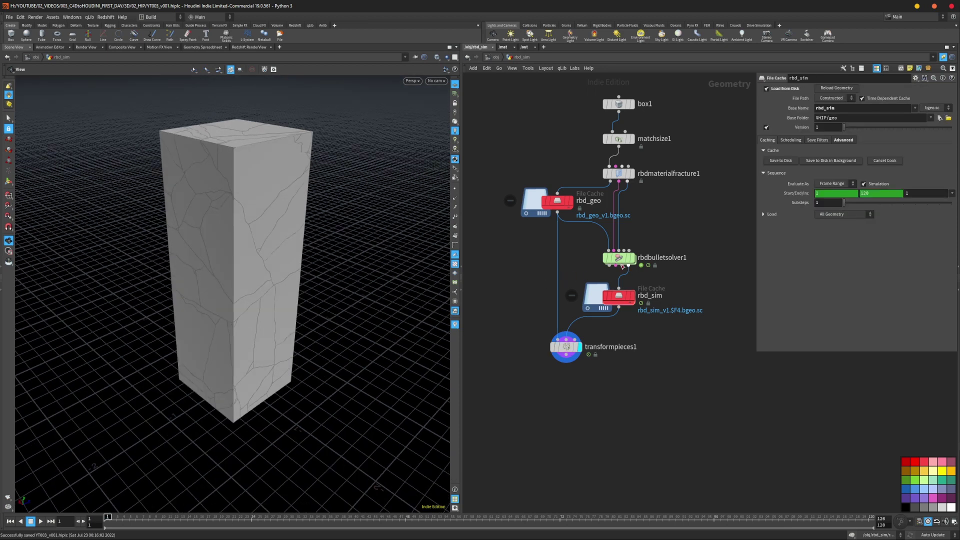
click(618, 257)
click(617, 299)
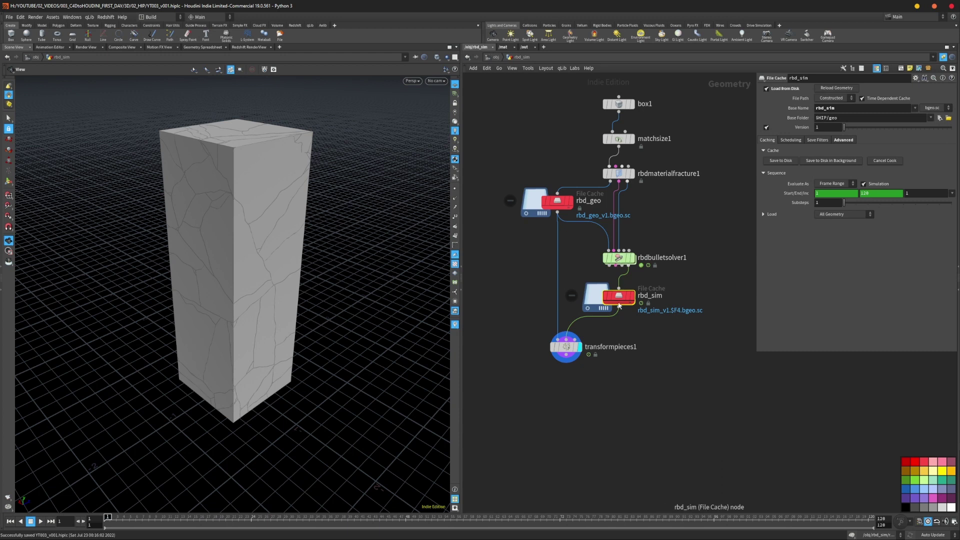
middle_click(618, 297)
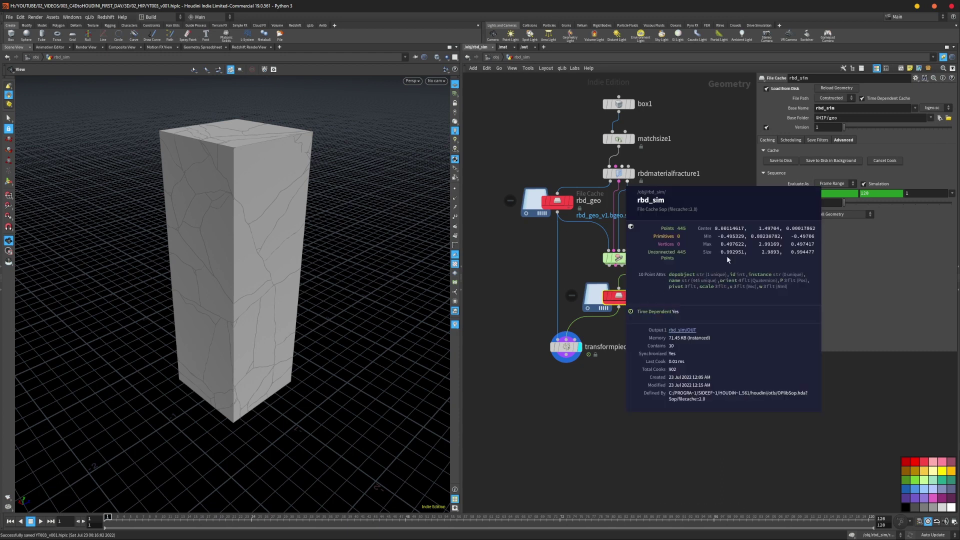
- Inspect the node information of rbd_geo, transformpieces1 and the upstream fracture and solver nodes, comparing geometry counts, attributes and primitive groups
click(556, 201)
middle_click(556, 201)
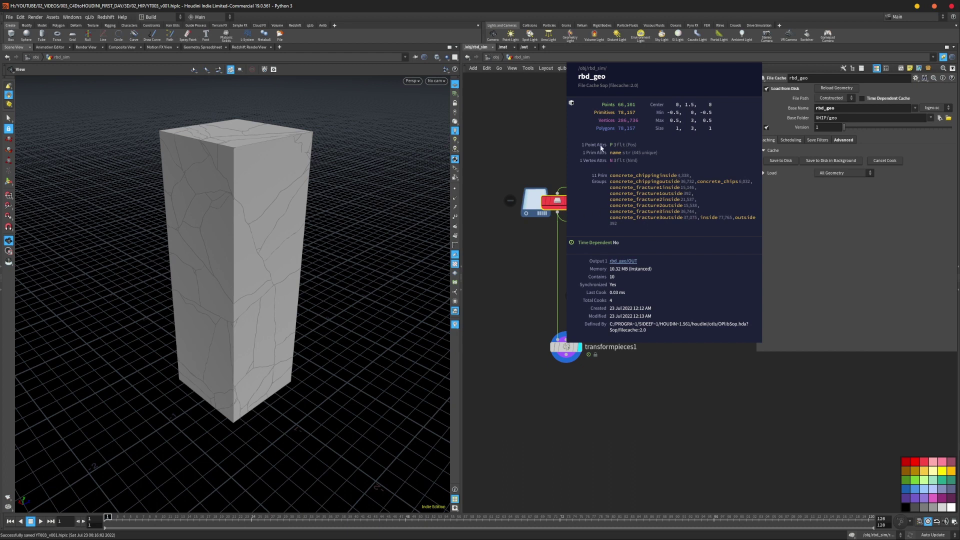
middle_click(565, 347)
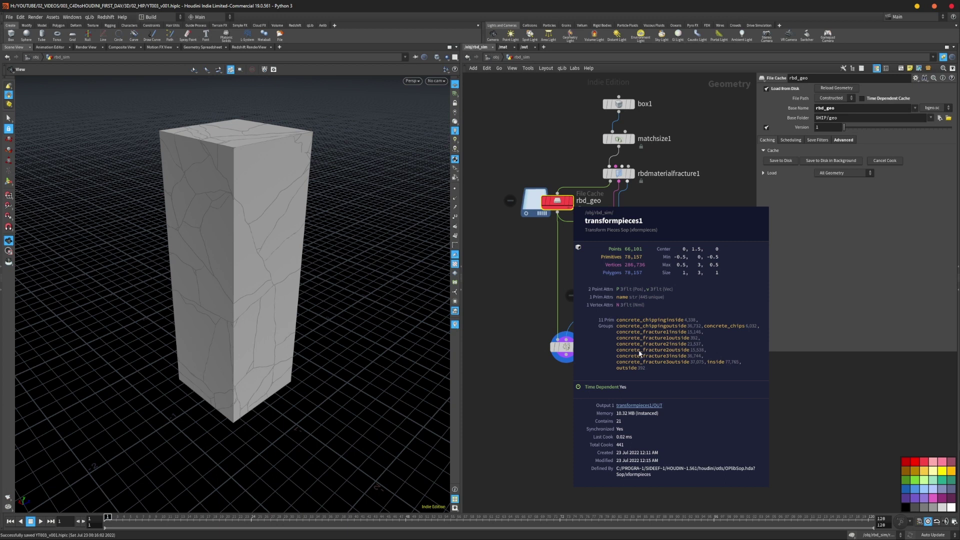
middle_click(619, 175)
middle_click(619, 264)
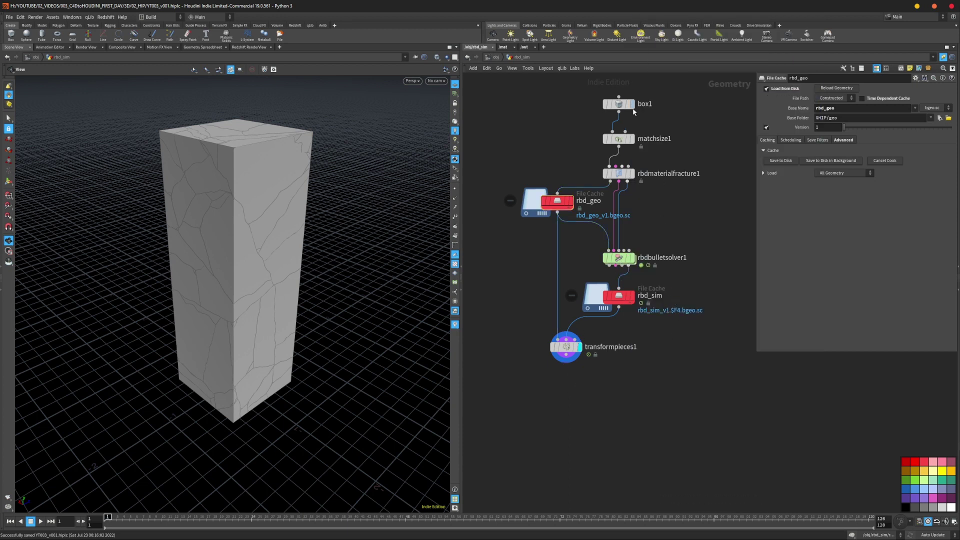
- Select rbd_sim, then examine the attributes and primitive groups in the node information of transformpieces1
click(621, 301)
click(620, 394)
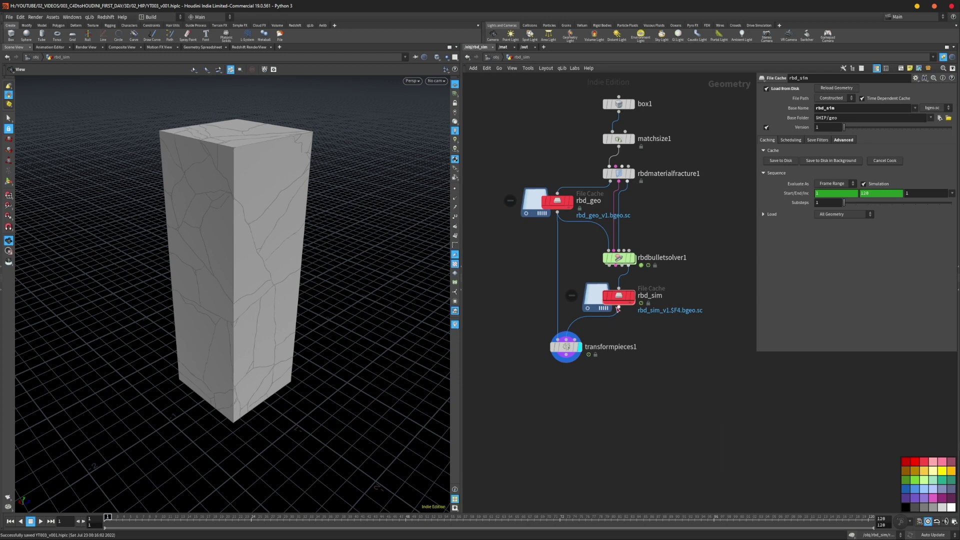
click(627, 297)
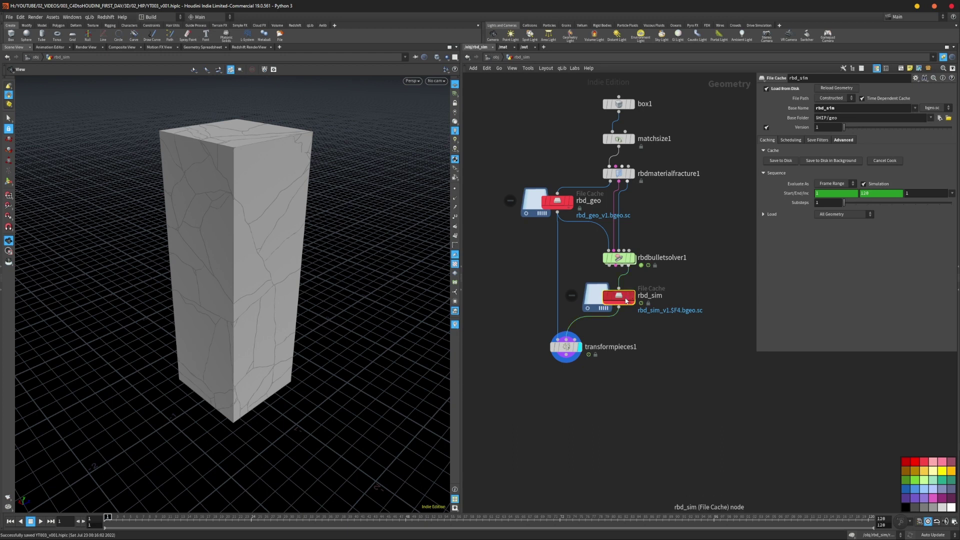
click(619, 380)
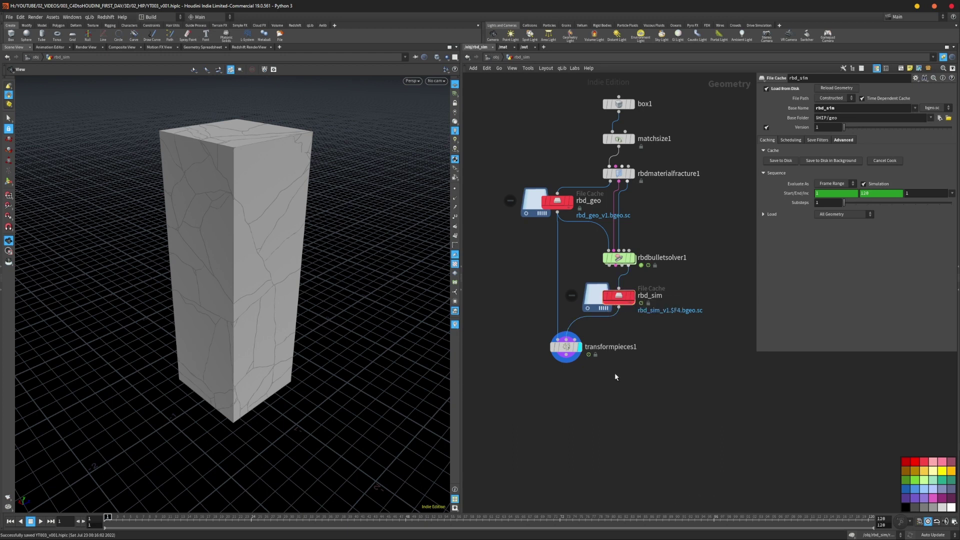
scroll(580, 358, down, 2)
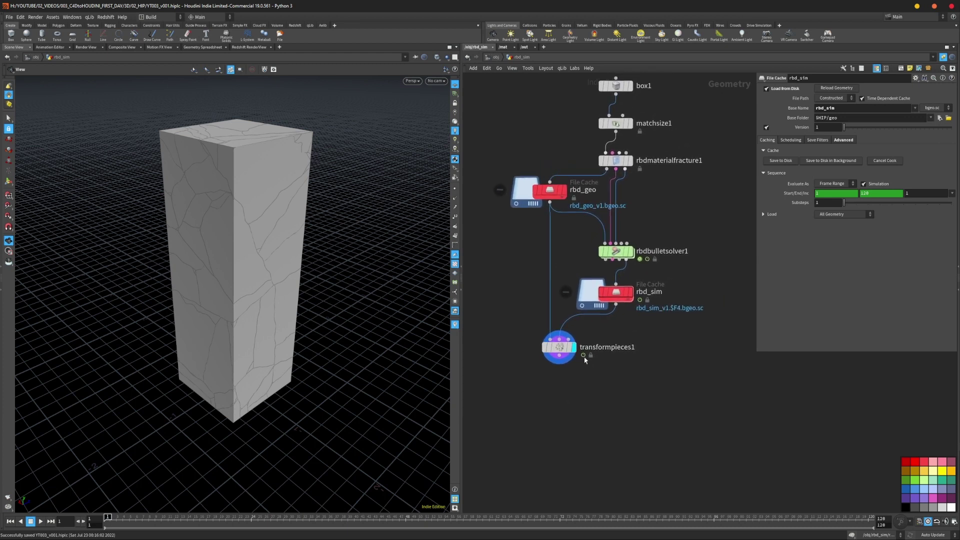
middle_drag(572, 410, 574, 374)
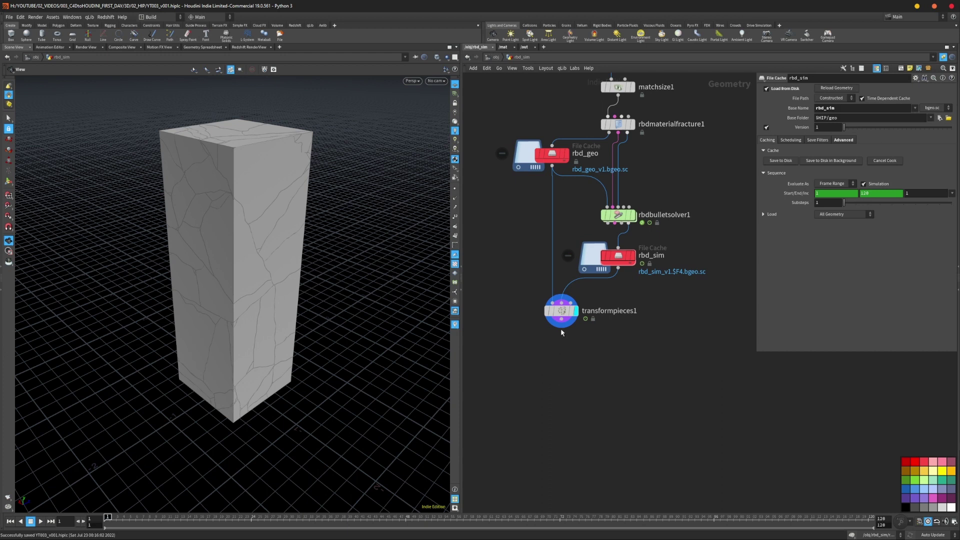
middle_click(563, 314)
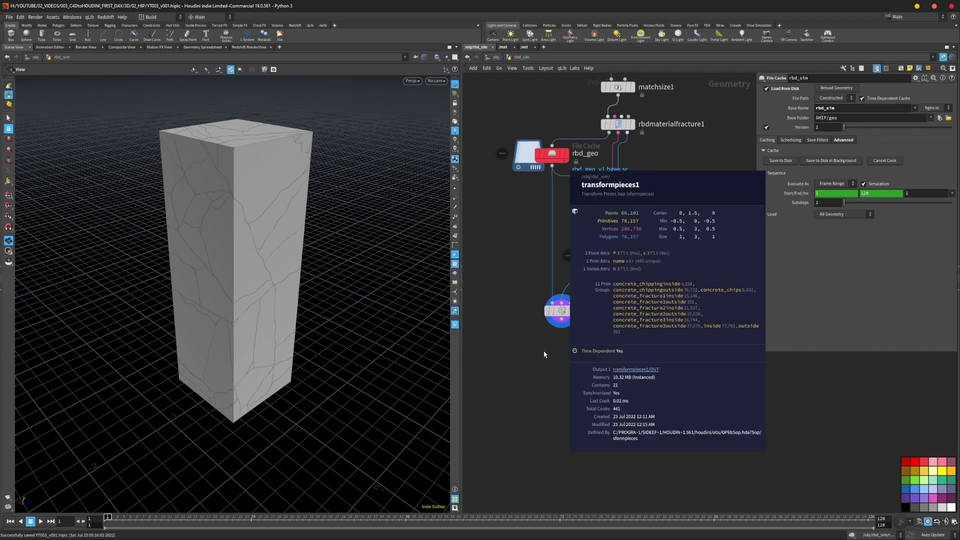
middle_drag(588, 342, 579, 357)
scroll(580, 356, up, 1)
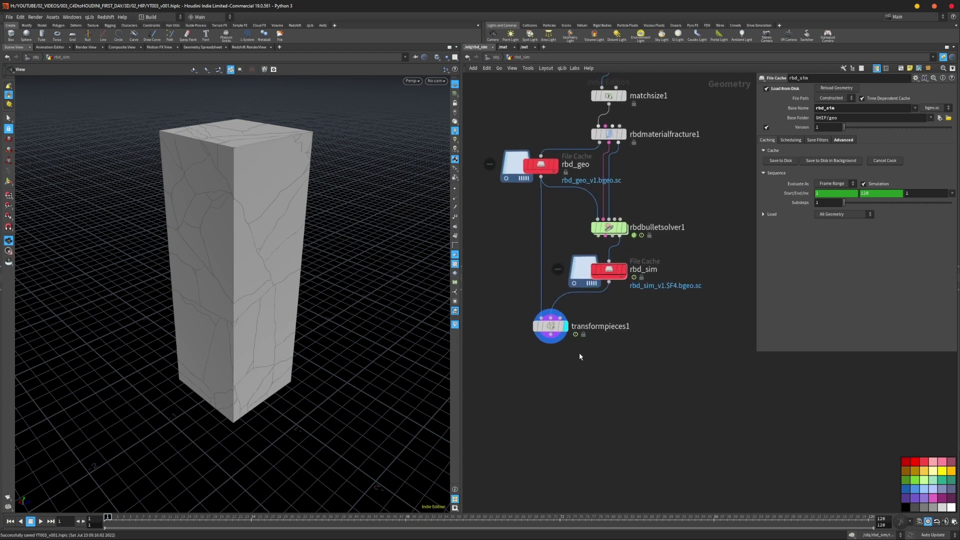
middle_click(557, 318)
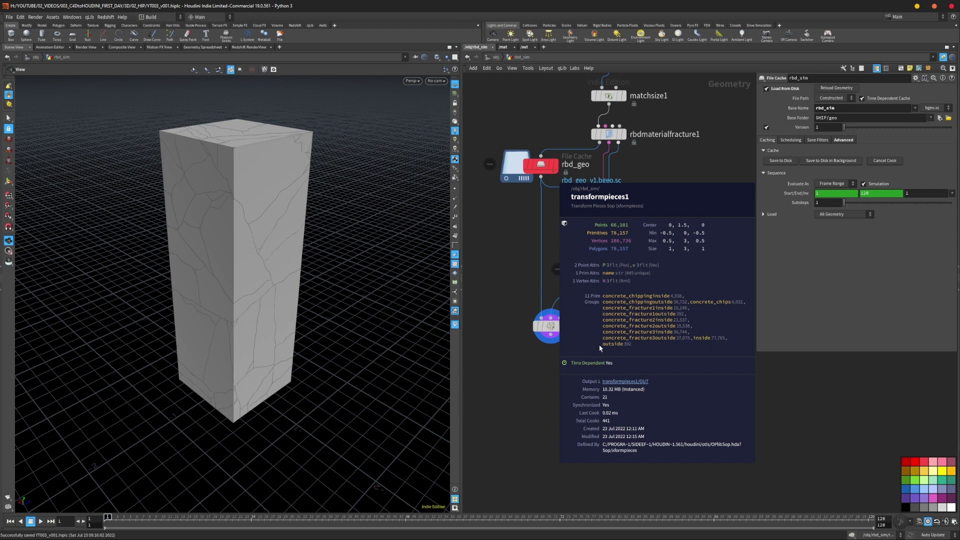
- Add an Exploded View node below transformpieces1
click(349, 216)
scroll(497, 351, down, 1)
middle_drag(537, 361, 633, 335)
scroll(560, 320, up, 2)
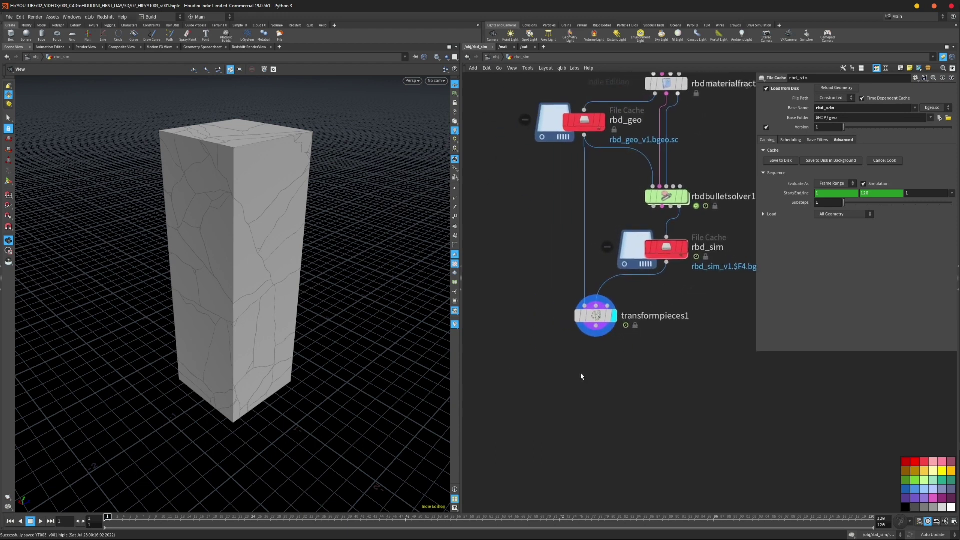
key(Tab)
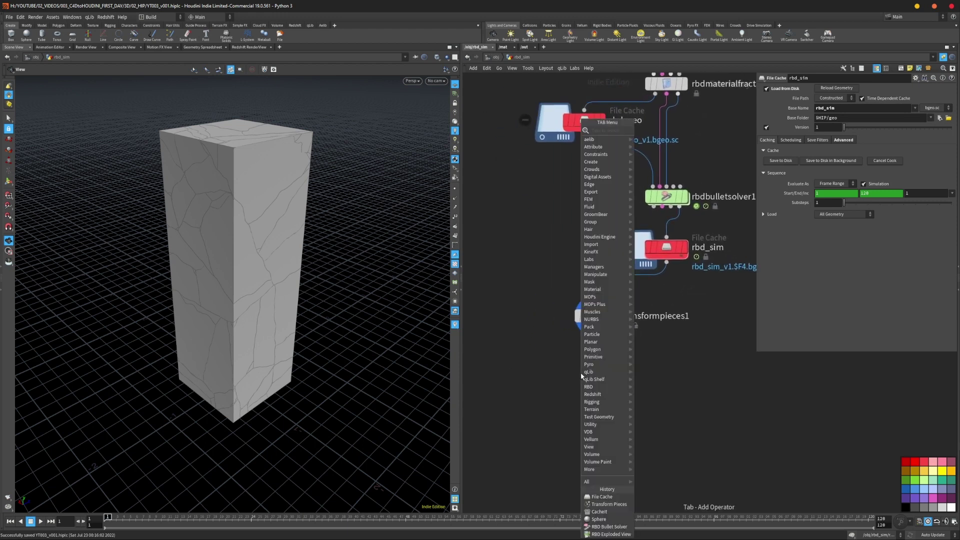
text(explo)
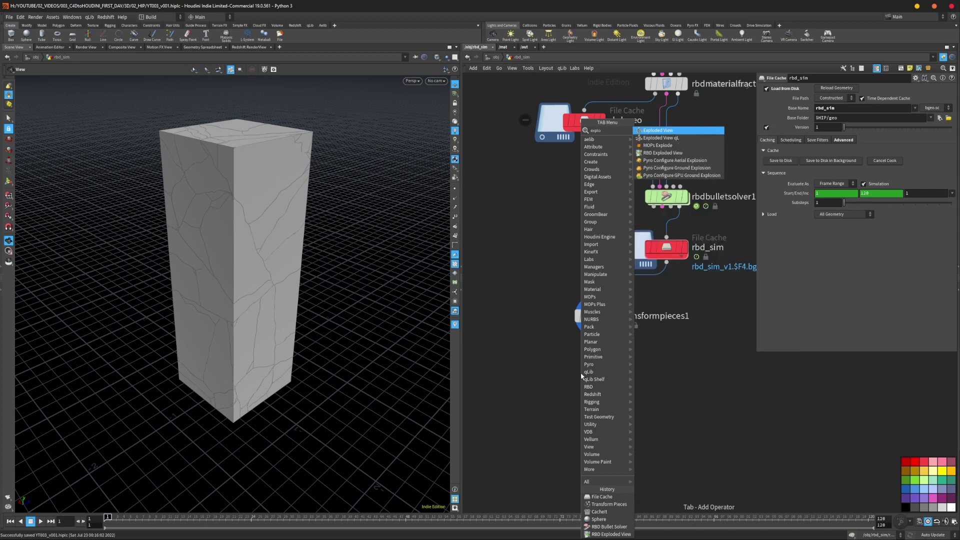
key(Return)
click(582, 374)
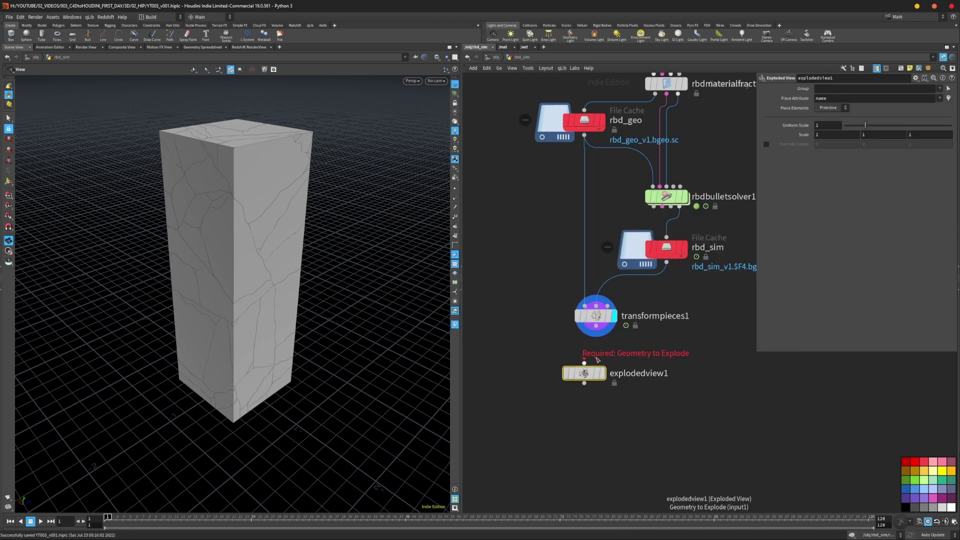
- Connect transformpieces1 to the Exploded View node, offset the node to the side, and display the separated pieces
drag(584, 362, 596, 335)
drag(584, 373, 518, 373)
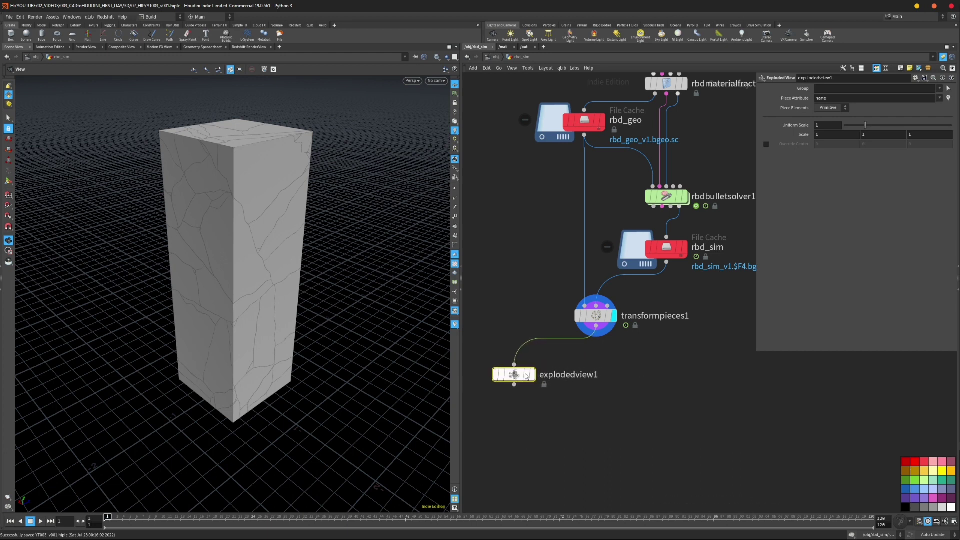
click(533, 375)
scroll(239, 363, up, 5)
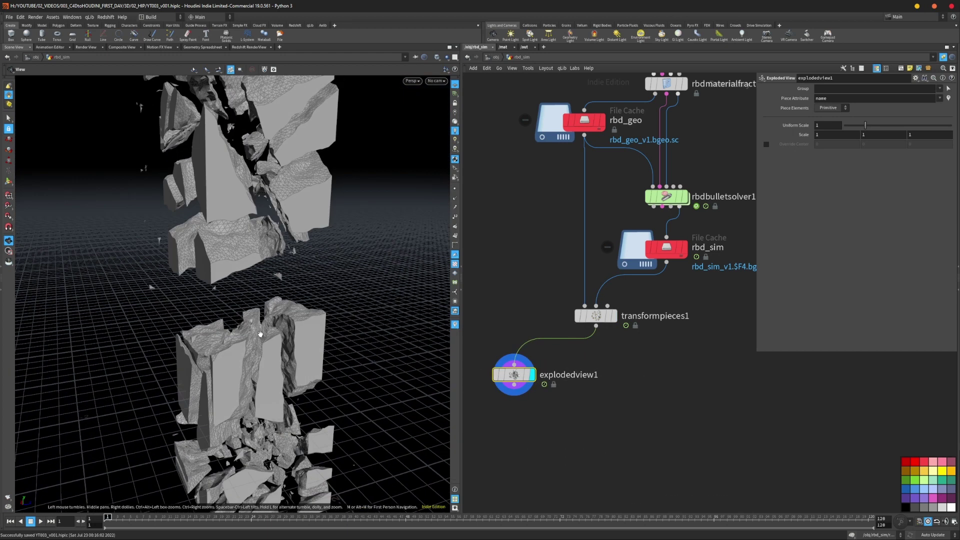
drag(514, 375, 513, 367)
drag(475, 304, 523, 401)
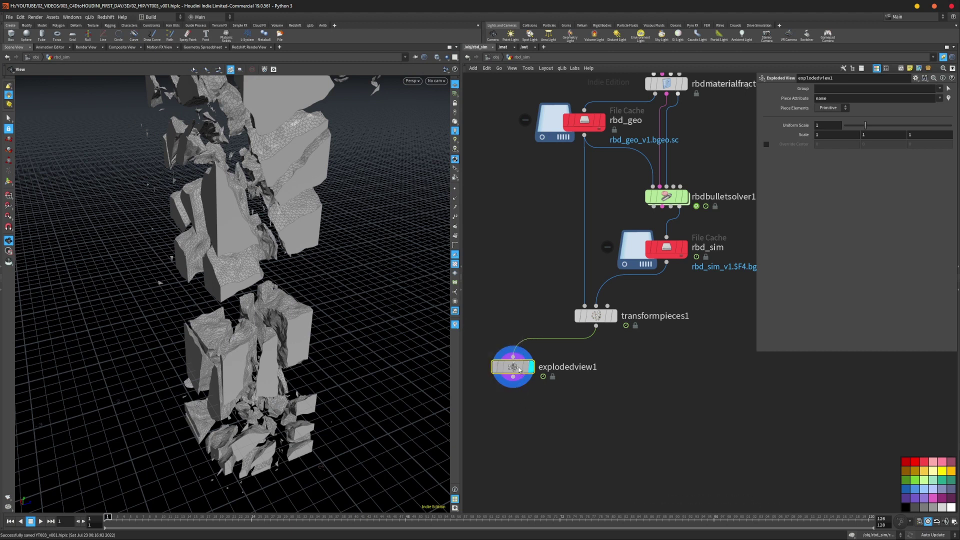
drag(520, 367, 519, 371)
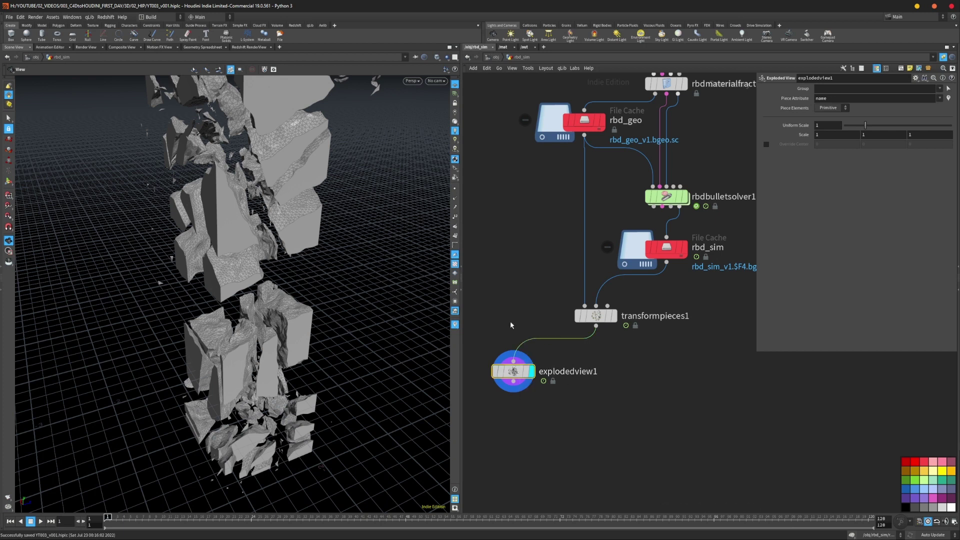
mouse_move(325, 300)
mouse_down()
mouse_move(295, 266)
mouse_move(286, 310)
mouse_move(308, 296)
mouse_up()
- Add a Color node and wire it after explodedview1, lining both nodes up beneath transformpieces1
middle_drag(598, 447, 598, 410)
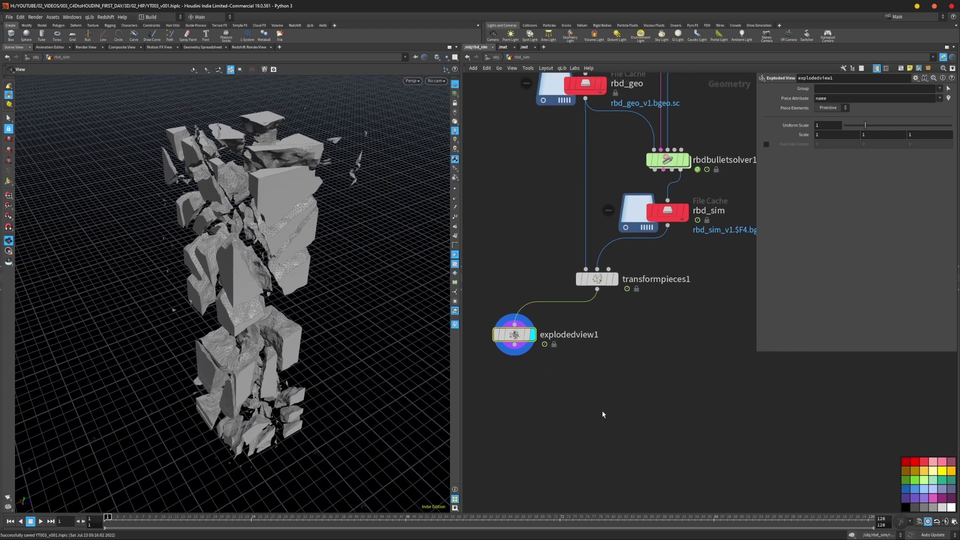
key(Tab)
text(colo)
key(Return)
click(598, 412)
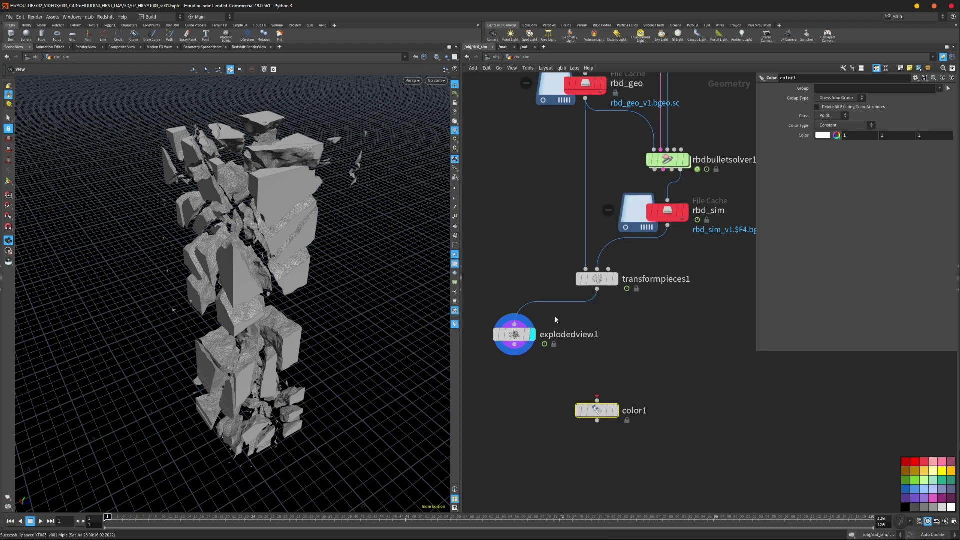
mouse_move(509, 335)
mouse_down()
mouse_move(501, 334)
mouse_move(581, 391)
mouse_move(592, 328)
mouse_up()
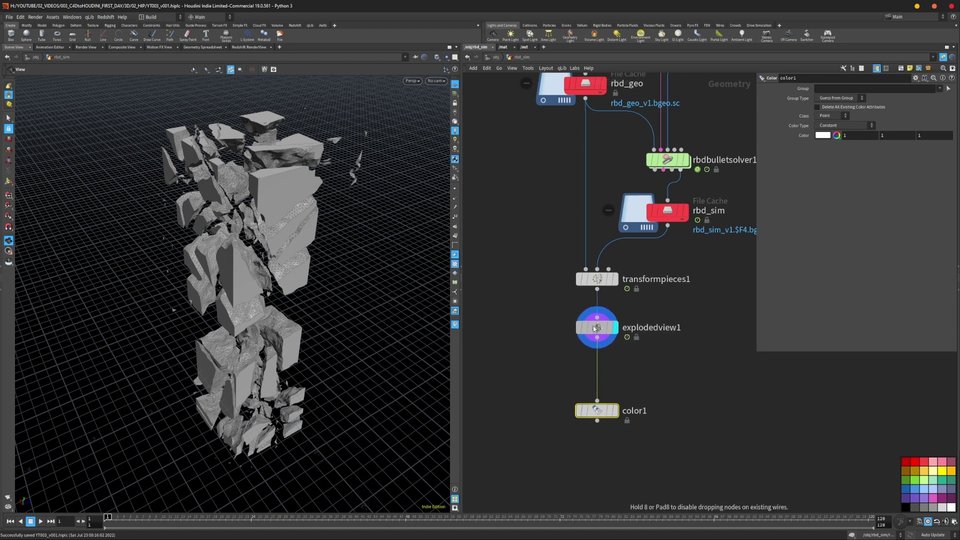
drag(600, 415, 600, 371)
- Cut the wires around explodedview1 and reconnect the chain with color1 between transformpieces1 and explodedview1
drag(599, 329, 531, 337)
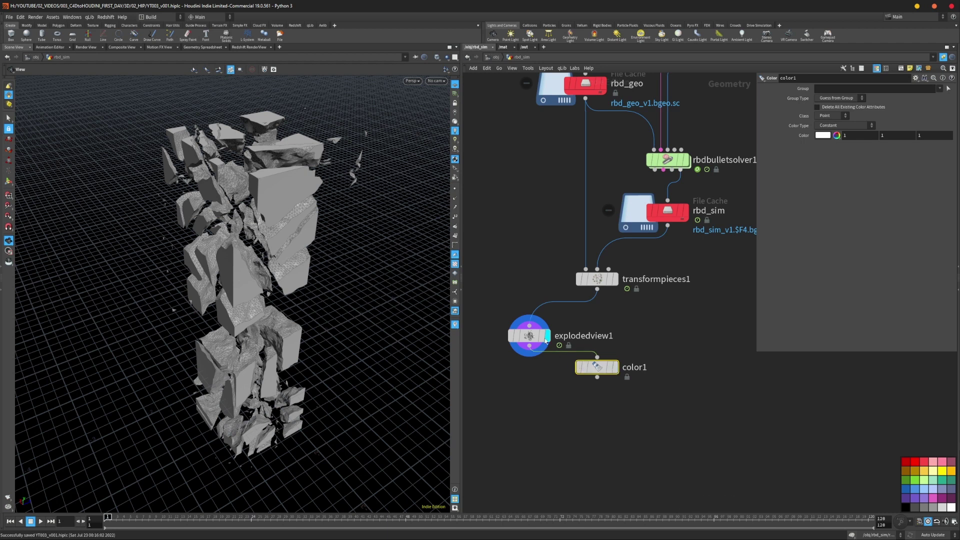
key(y)
drag(547, 283, 579, 314)
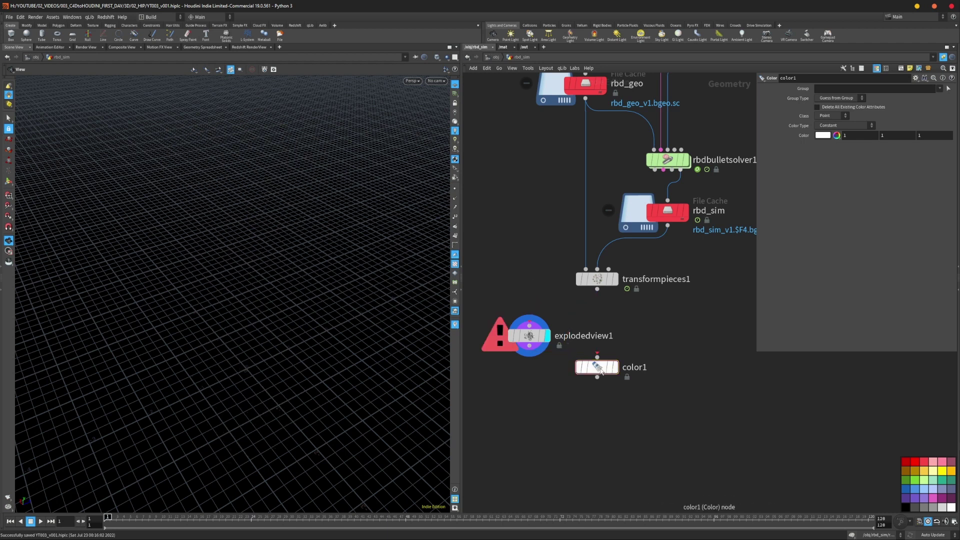
drag(597, 367, 597, 323)
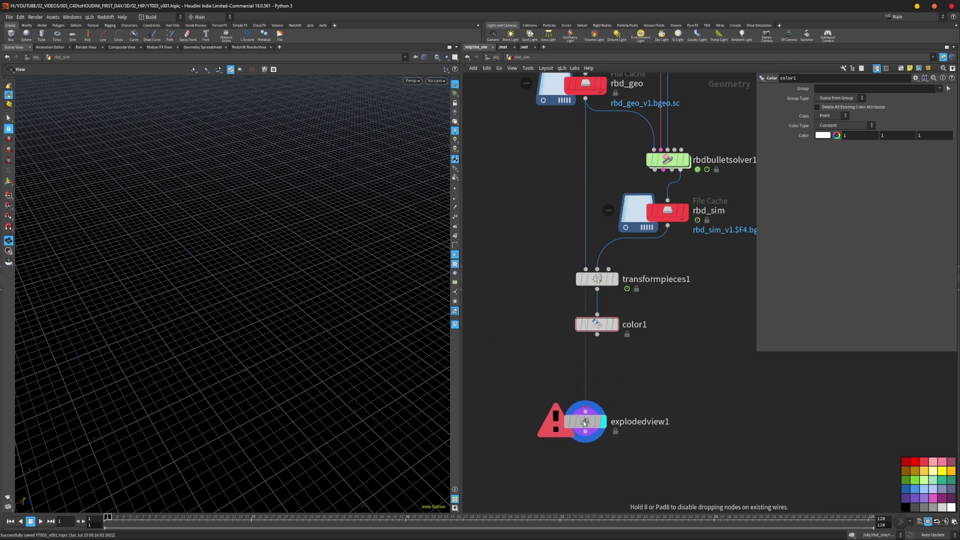
drag(598, 415, 598, 335)
- Set color1's constant colour to pure green (0, 1, 0)
click(601, 325)
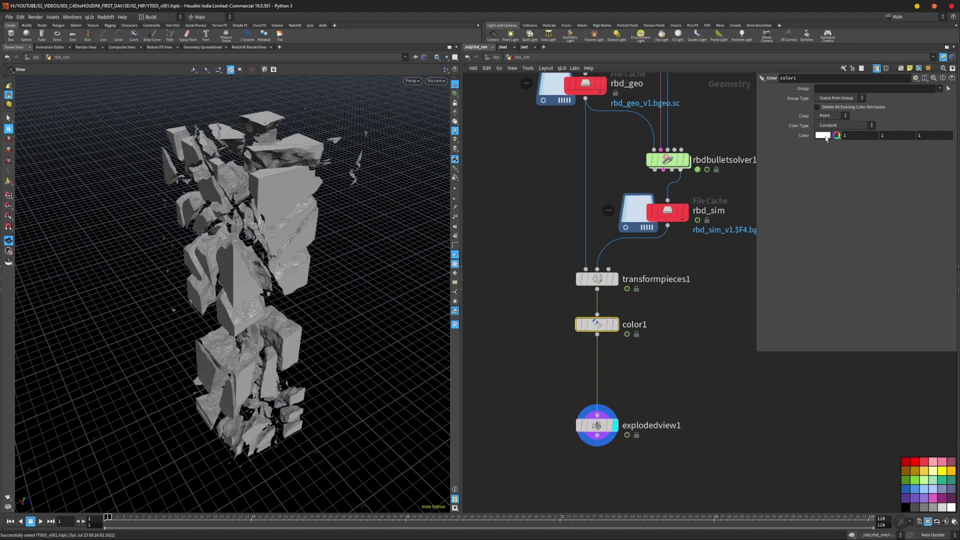
click(823, 136)
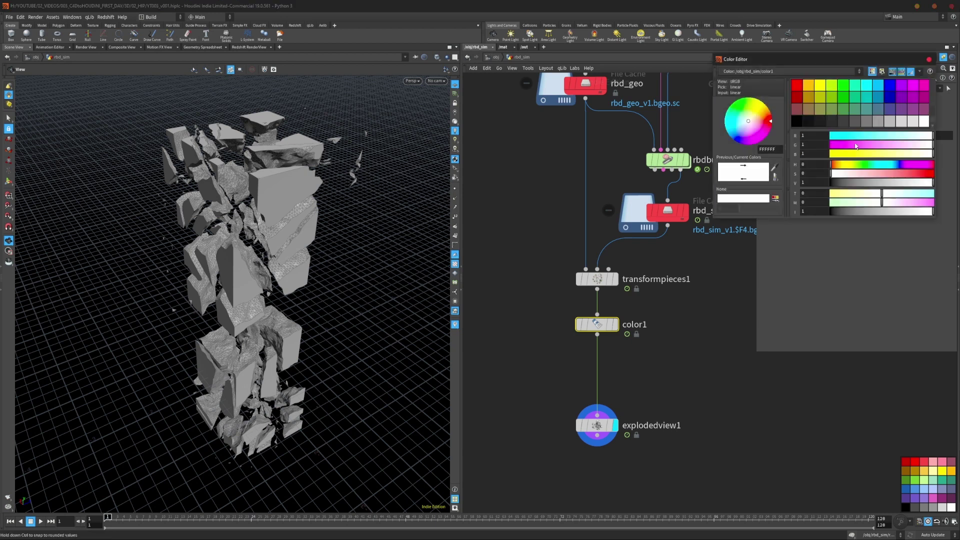
click(841, 87)
click(931, 59)
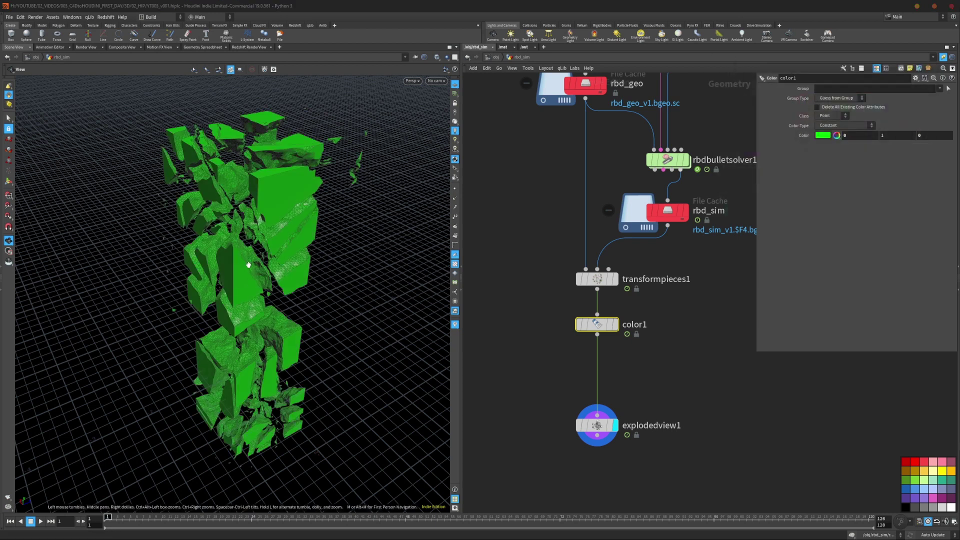
- Check transformpieces1's primitive groups and limit color1 to the inside group
middle_click(597, 279)
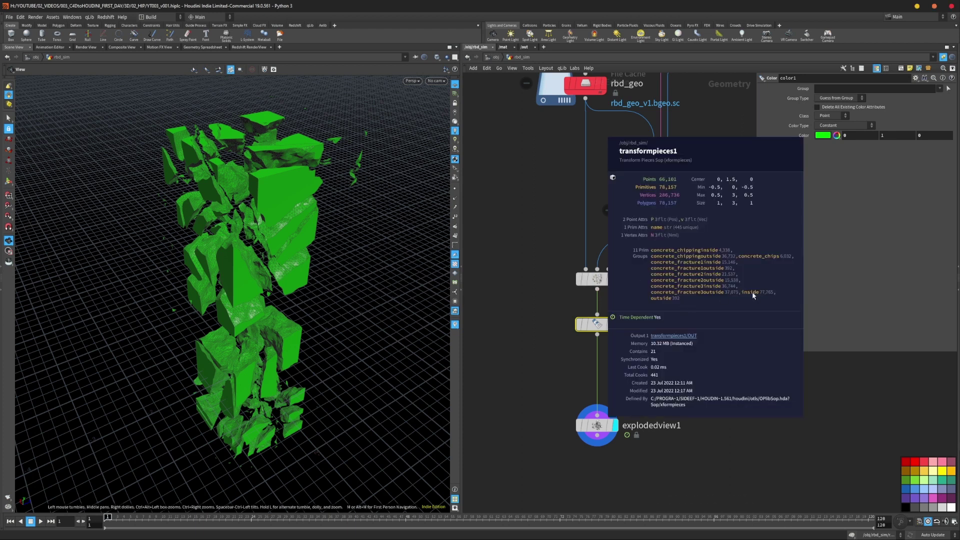
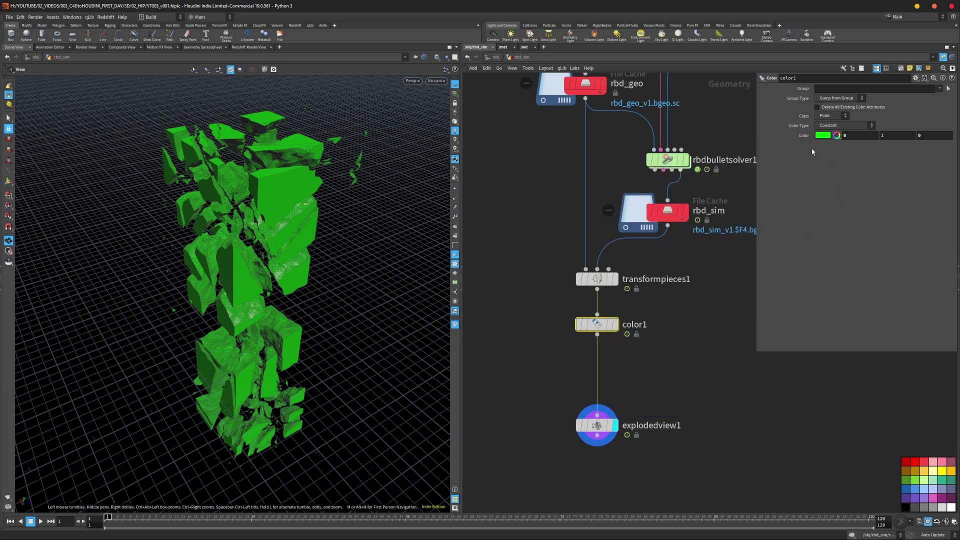
click(940, 89)
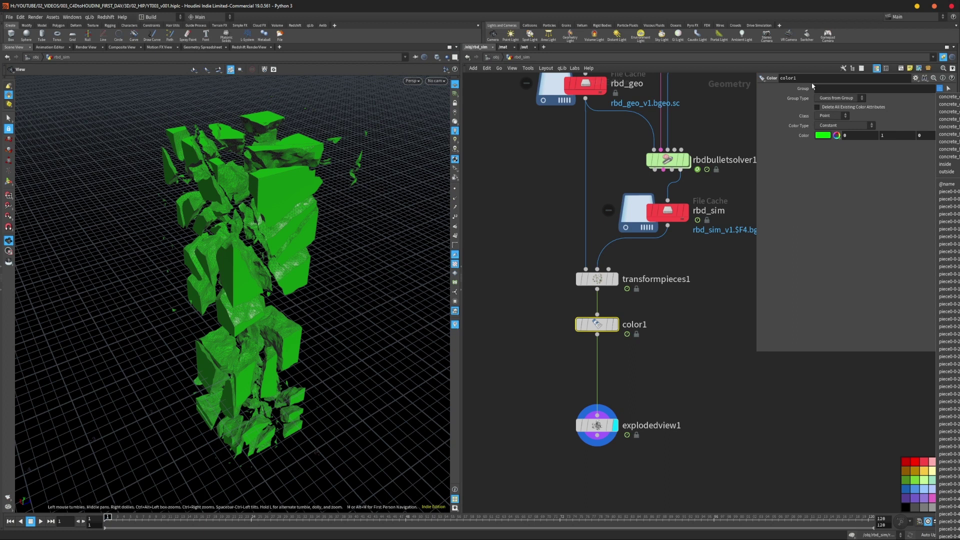
click(945, 164)
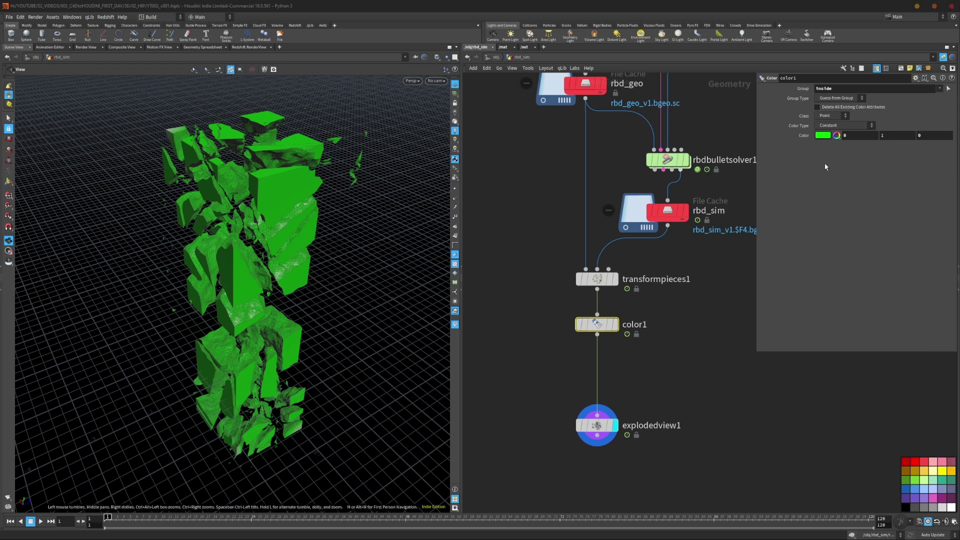
- Examine the green colouring on the exploded pieces, then display color1 and inspect the assembled column
drag(253, 353, 296, 303)
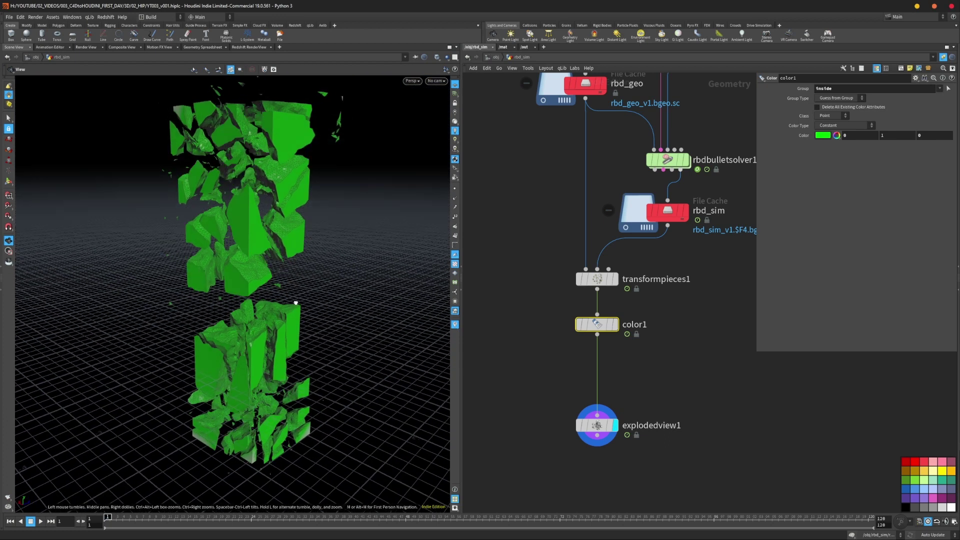
click(618, 328)
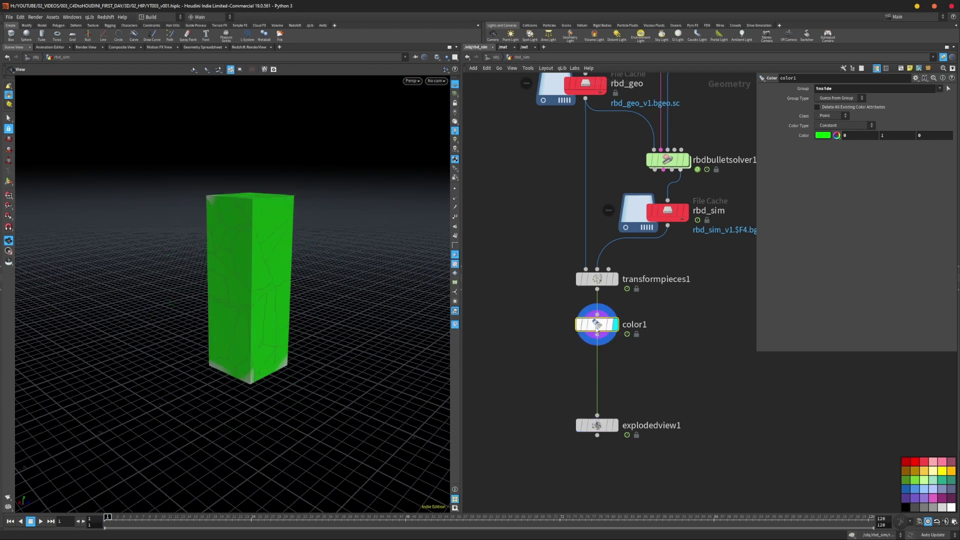
drag(268, 343, 297, 345)
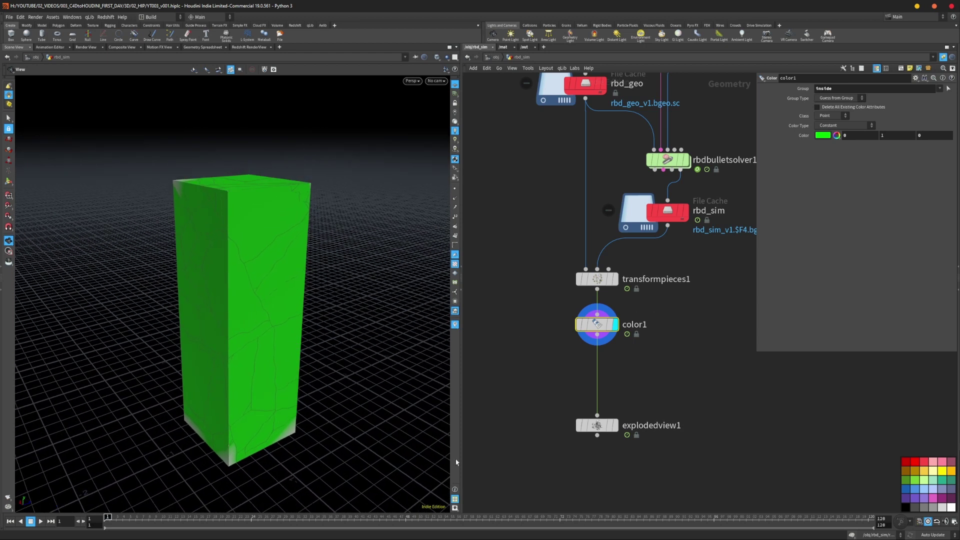
- Scrub the simulation to frame 26, examine the green colouring on the broken pieces and check transformpieces1's primitive groups
drag(117, 518, 265, 515)
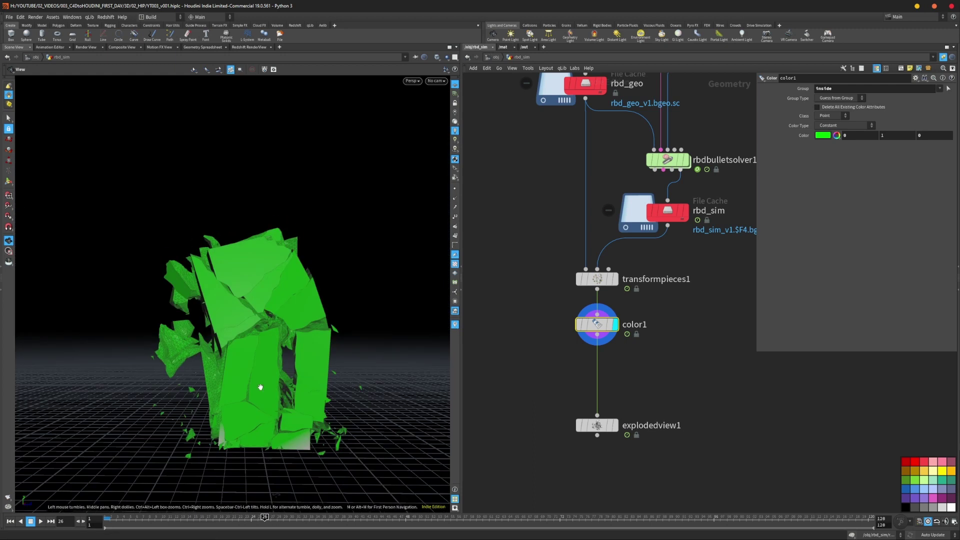
drag(242, 347, 175, 325)
mouse_move(270, 399)
mouse_down()
mouse_move(225, 375)
mouse_move(255, 394)
mouse_up()
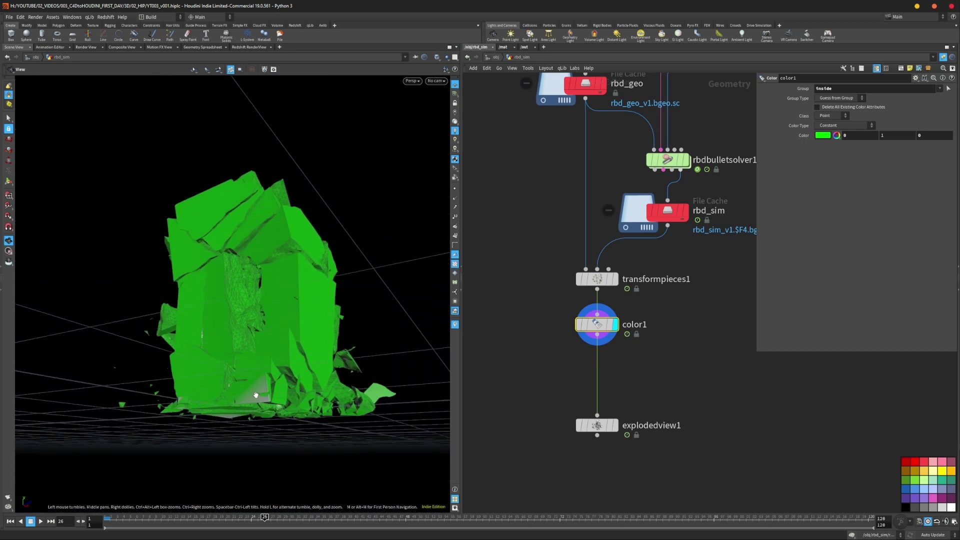
middle_click(596, 284)
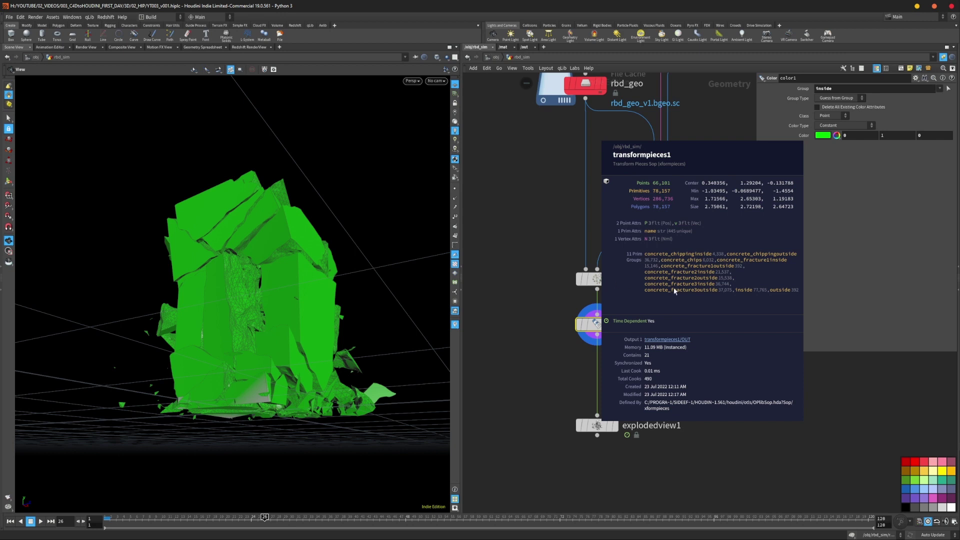
- Set color1's class to Primitive and check the node's attributes and groups
drag(598, 328, 598, 325)
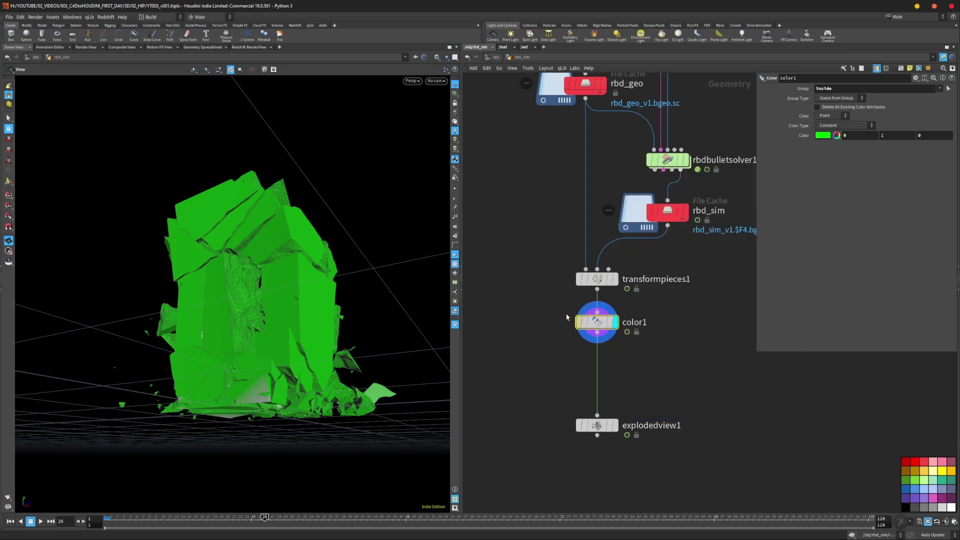
click(840, 117)
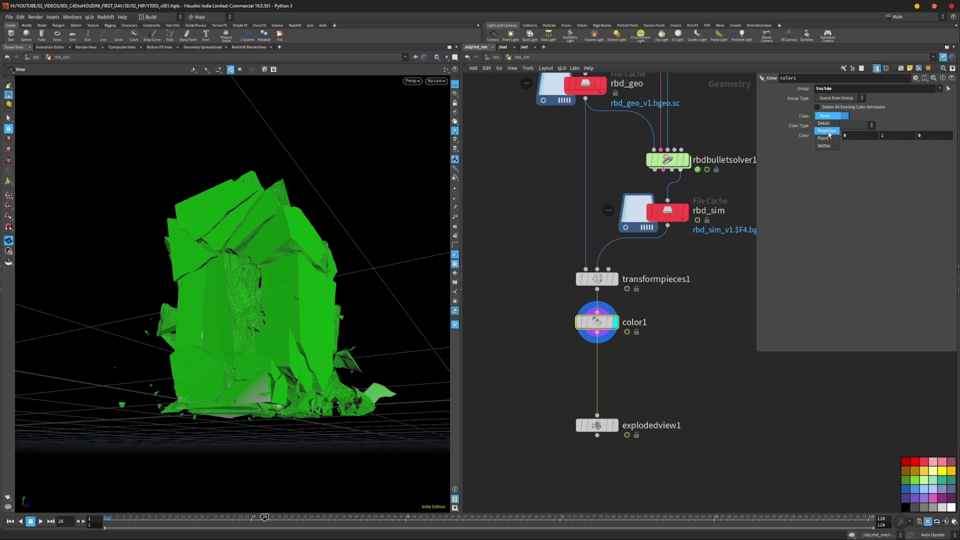
click(826, 130)
drag(253, 311, 236, 376)
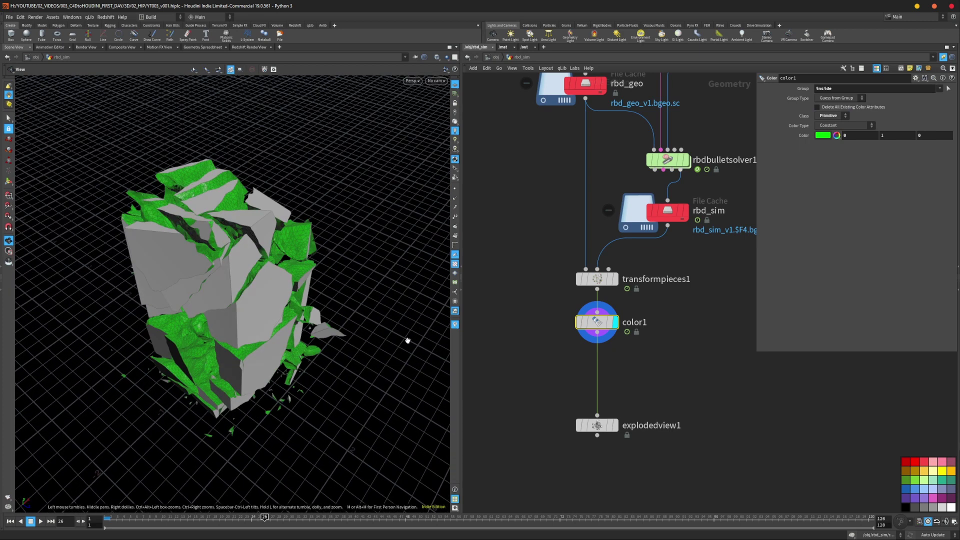
middle_click(598, 324)
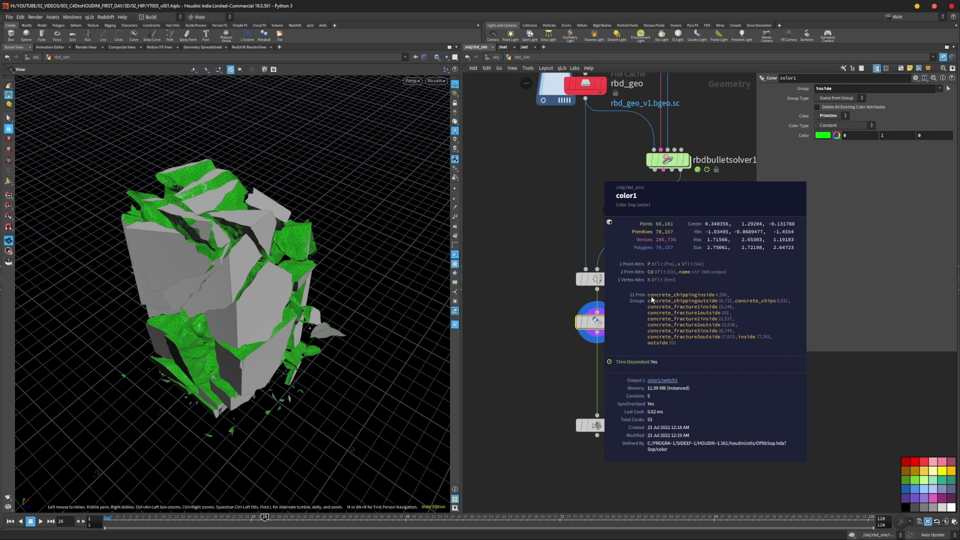
- Duplicate color1 and insert the copy into the chain between color1 and explodedview1
drag(534, 322, 550, 361)
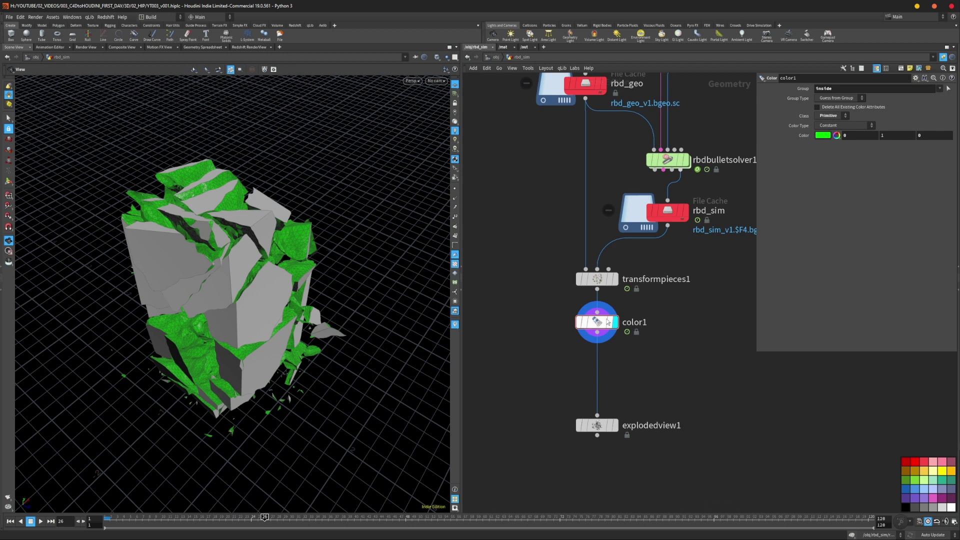
alt+drag(600, 321, 672, 373)
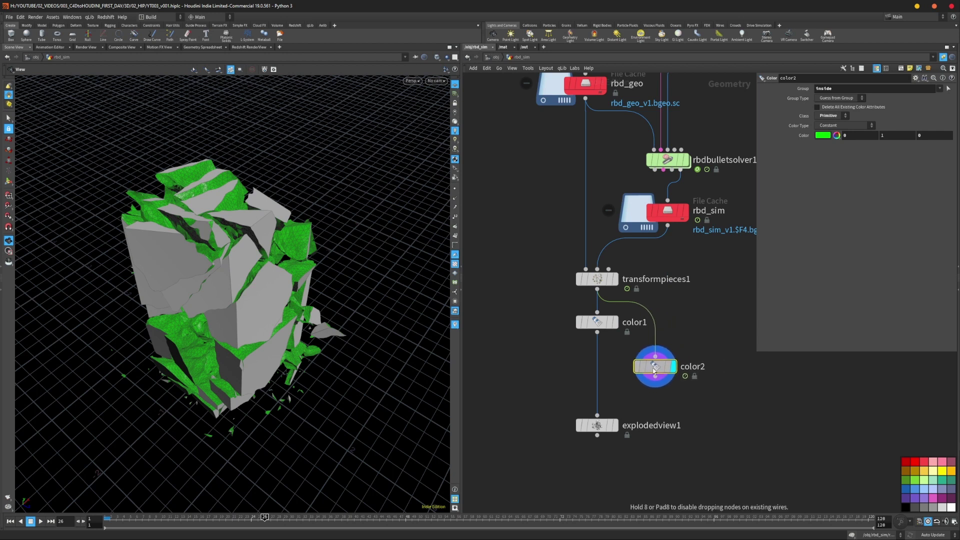
drag(662, 373, 594, 359)
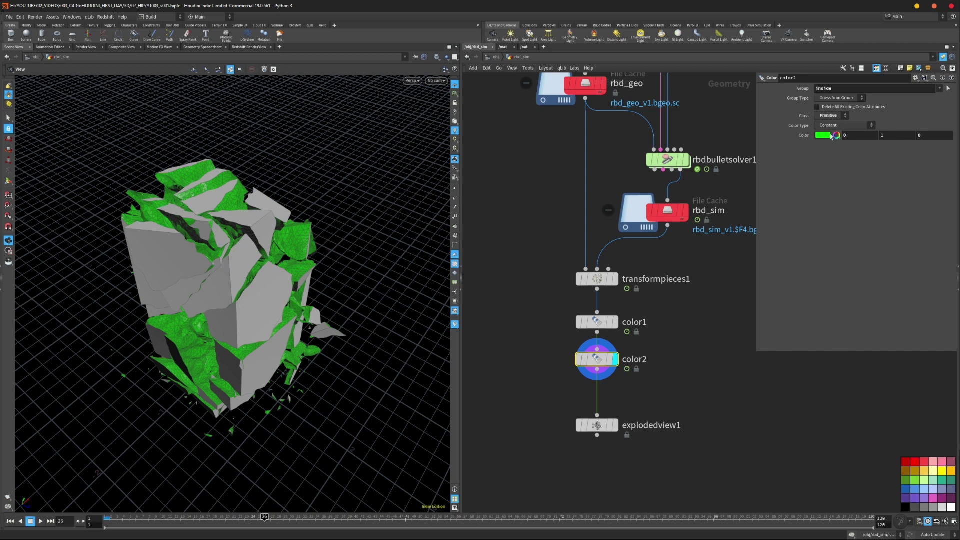
- Set color2's constant colour to orange (1, 0.5, 0)
click(836, 135)
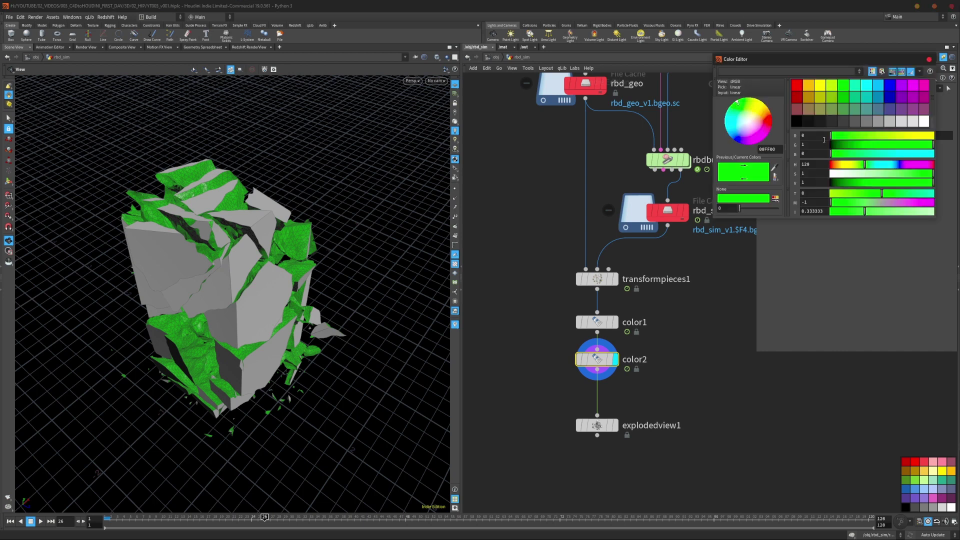
click(809, 88)
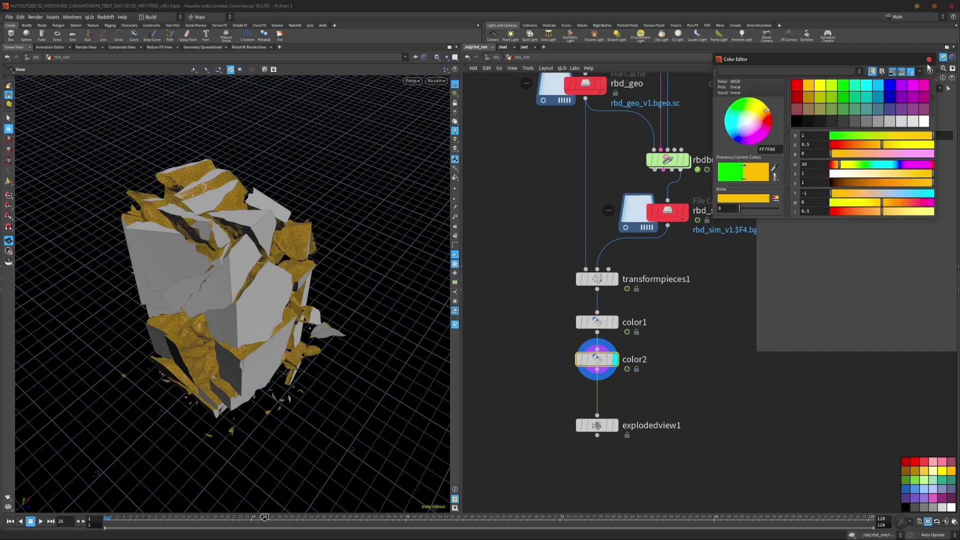
click(929, 59)
drag(619, 373, 619, 381)
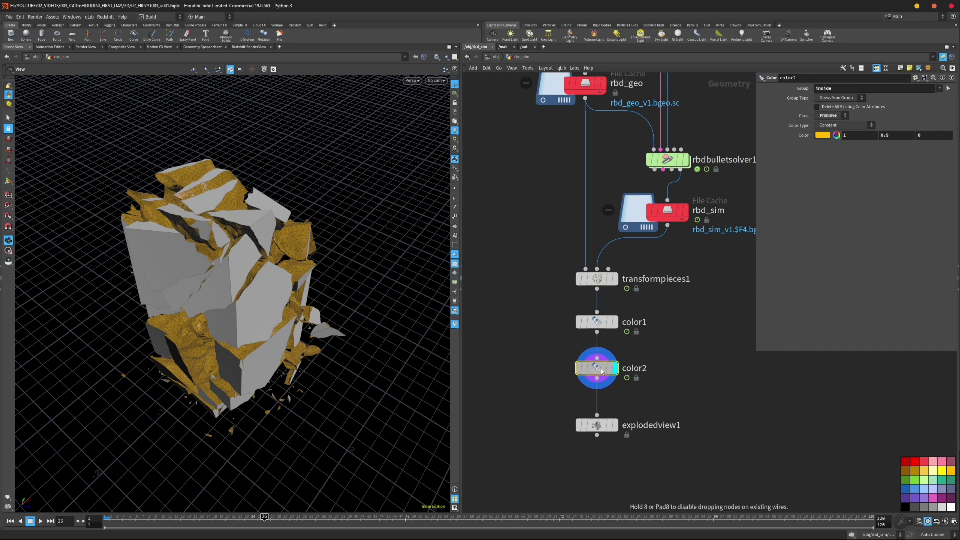
- Replace color2's group with outside and compare its settings with color1's
double_click(825, 88)
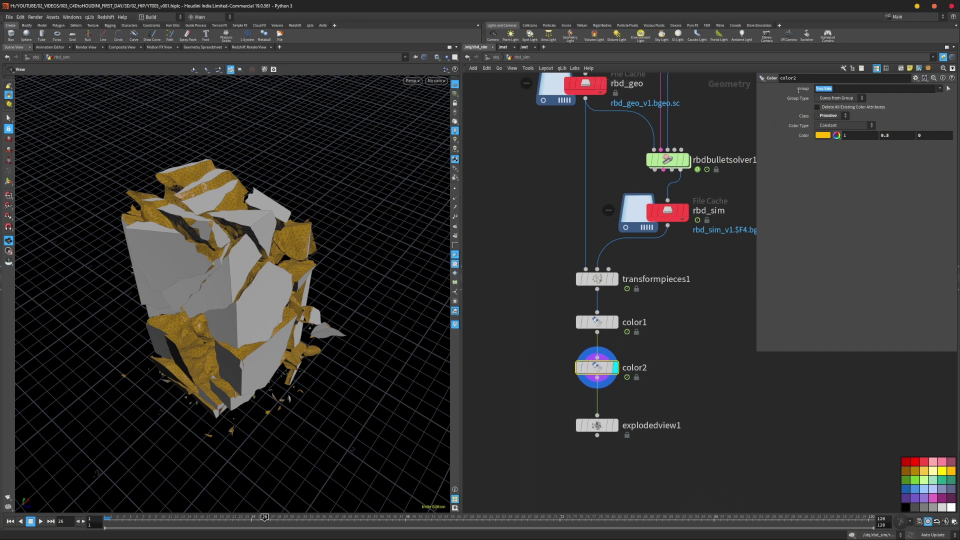
key(BackSpace)
click(940, 88)
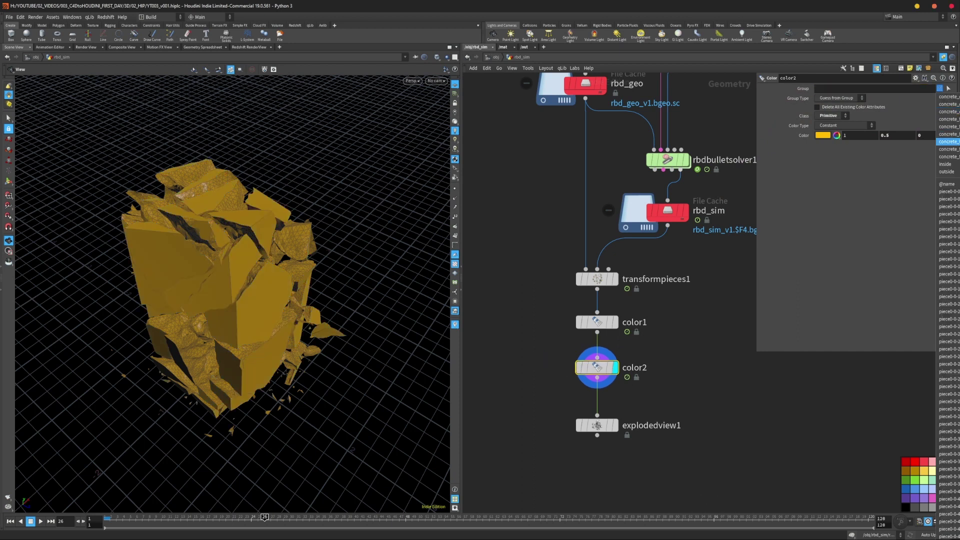
click(947, 172)
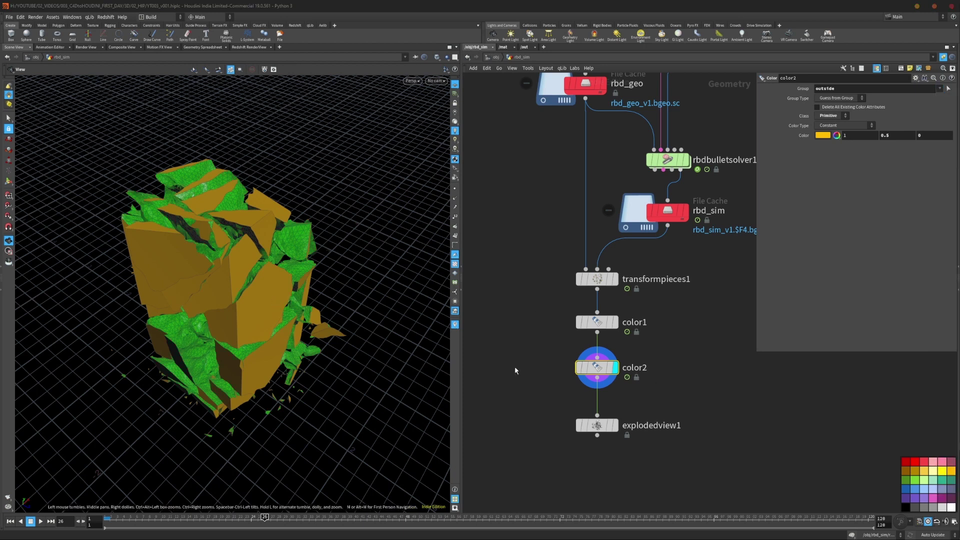
drag(239, 330, 203, 369)
right_drag(204, 368, 257, 300)
drag(257, 300, 305, 299)
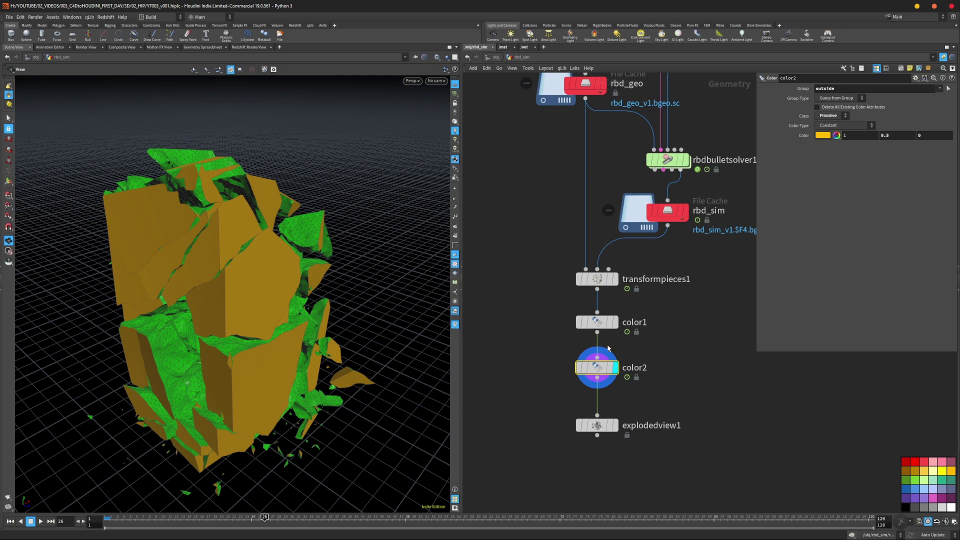
click(608, 322)
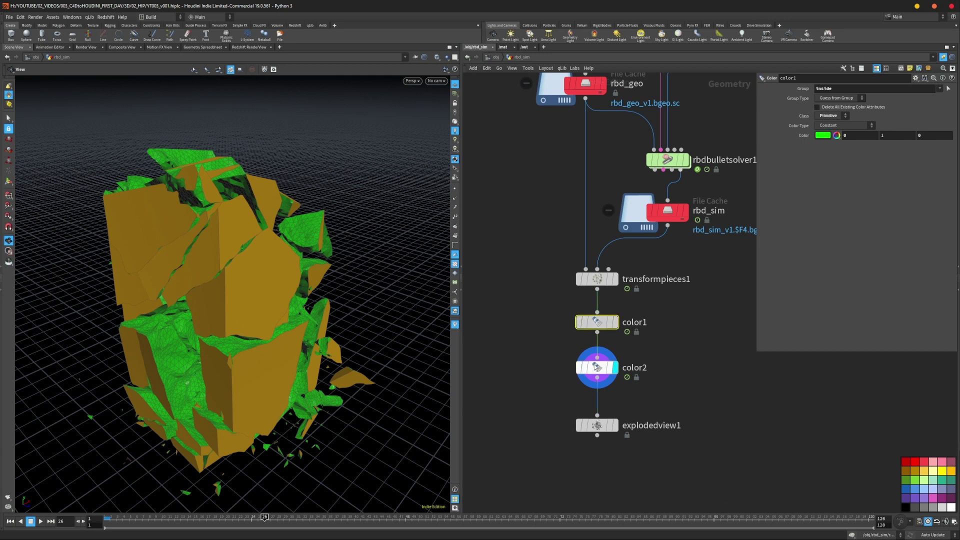
click(600, 371)
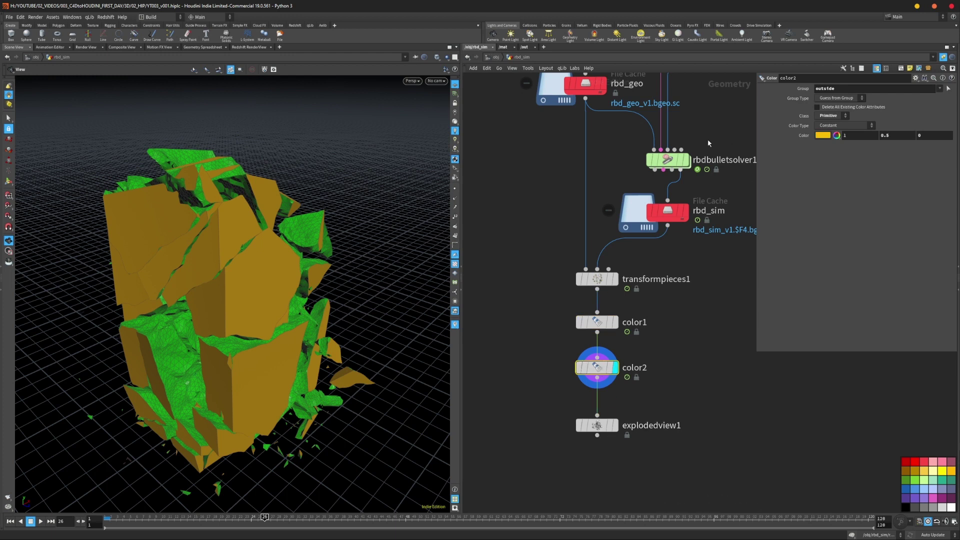
- Display explodedview1 at frame 1, examine the inside and outside colours on the separated pieces, and check its primitive groups
scroll(648, 256, down, 3)
middle_drag(658, 253, 640, 220)
scroll(645, 285, up, 3)
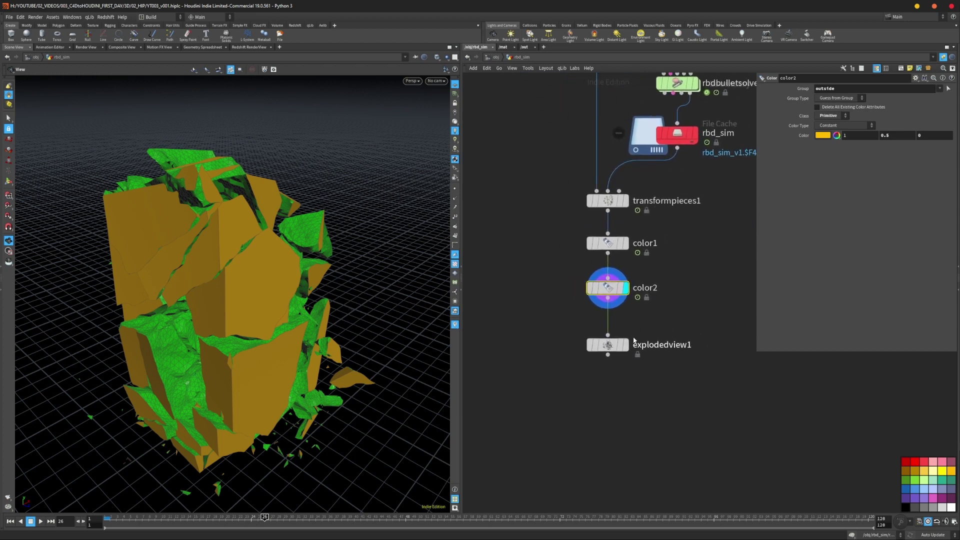
click(626, 346)
scroll(345, 315, down, 6)
drag(347, 332, 236, 467)
click(112, 524)
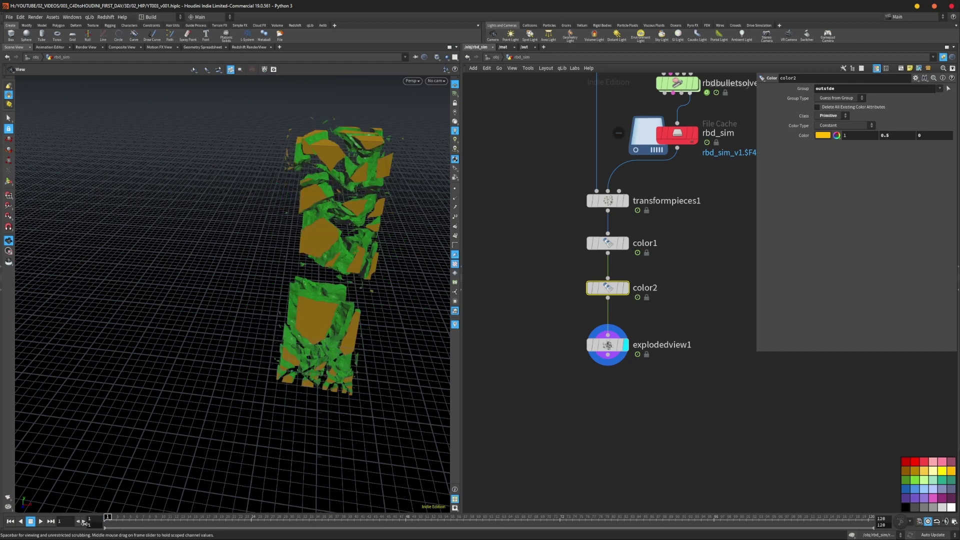
drag(278, 321, 349, 235)
middle_drag(349, 235, 257, 328)
drag(258, 328, 259, 268)
right_drag(260, 268, 287, 257)
drag(288, 257, 298, 296)
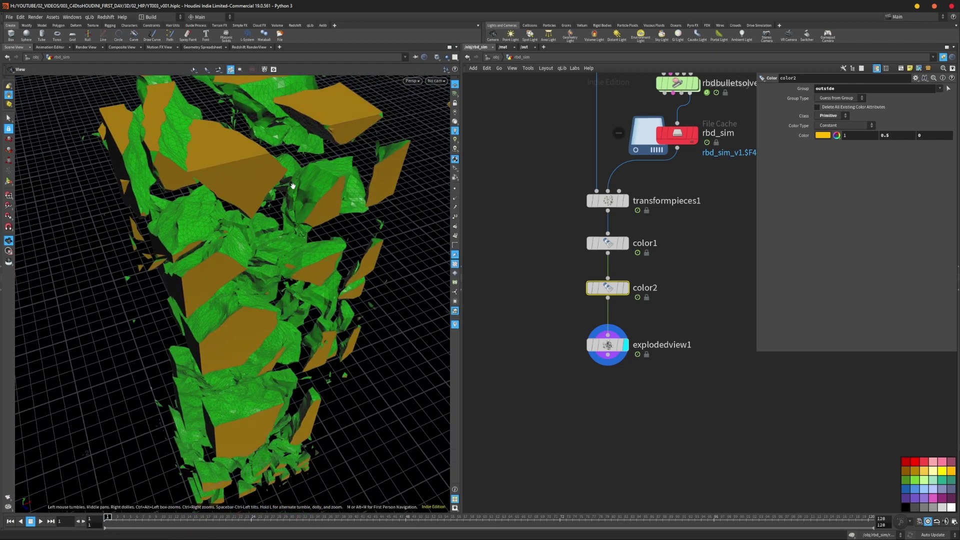
middle_click(608, 346)
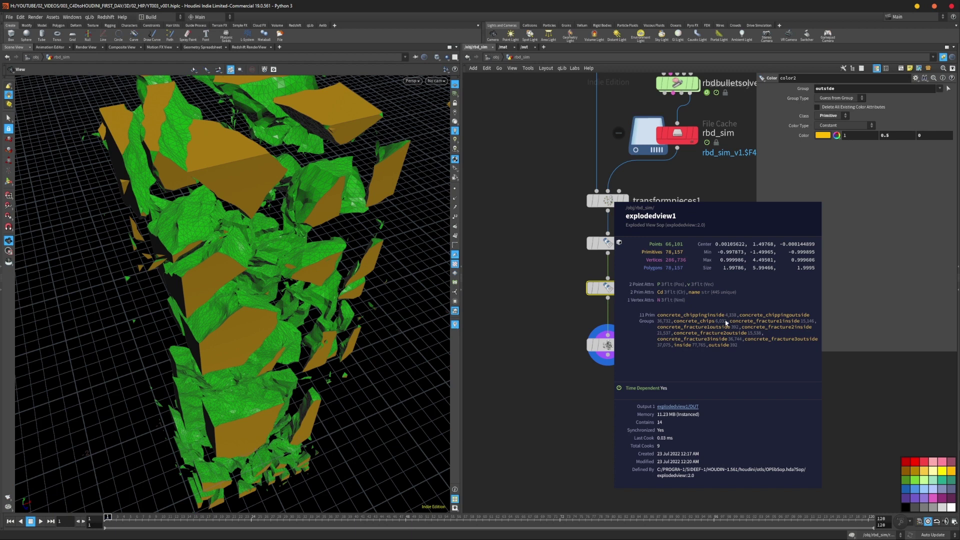
- Branch explodedview1 directly off color1, place it beside color2 and display it to inspect the inside faces
scroll(524, 285, up, 1)
click(624, 235)
click(646, 234)
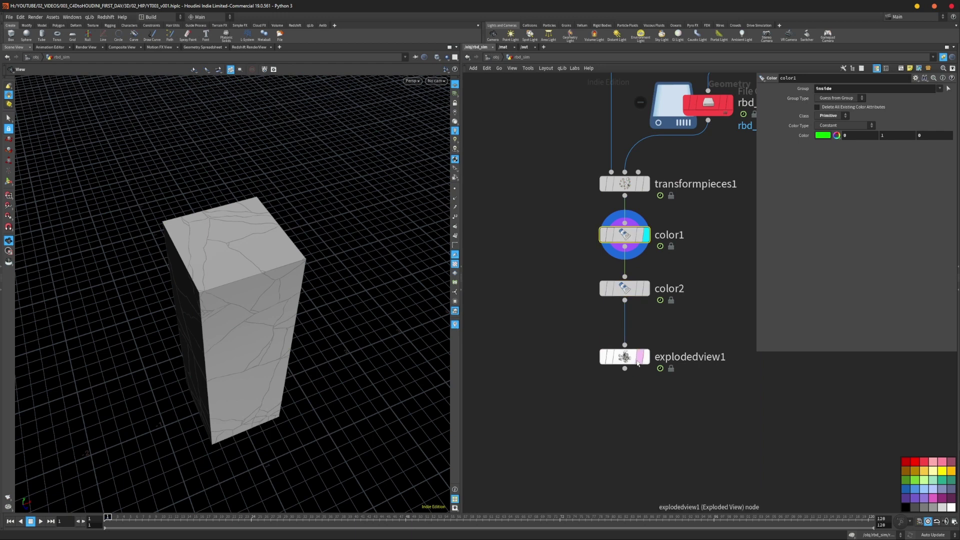
drag(627, 247, 541, 258)
click(542, 258)
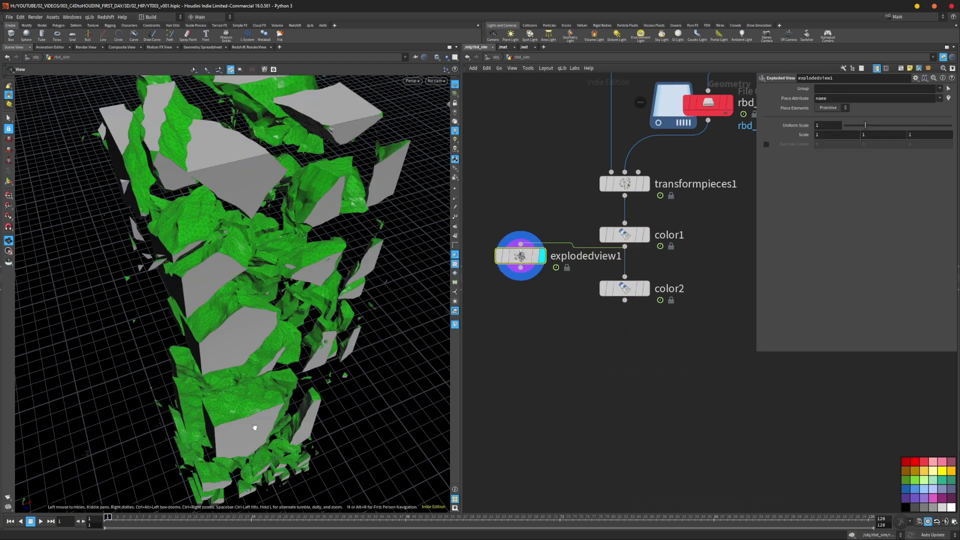
scroll(260, 339, up, 5)
drag(261, 339, 300, 319)
drag(517, 265, 513, 298)
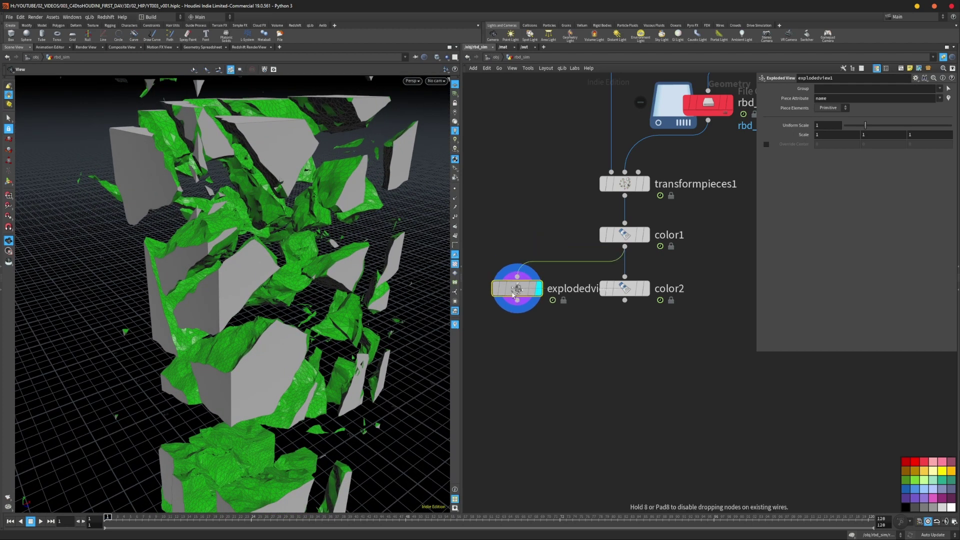
drag(250, 257, 277, 215)
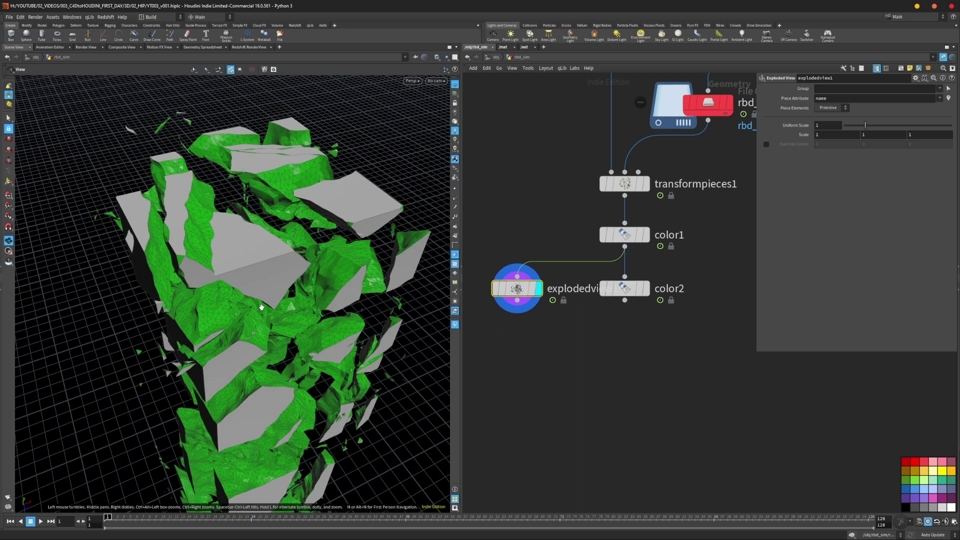
- Replace color1's group with concrete_fracture3inside and inspect the coloured faces on the exploded pieces
drag(559, 210, 652, 248)
double_click(928, 90)
key(BackSpace)
click(940, 89)
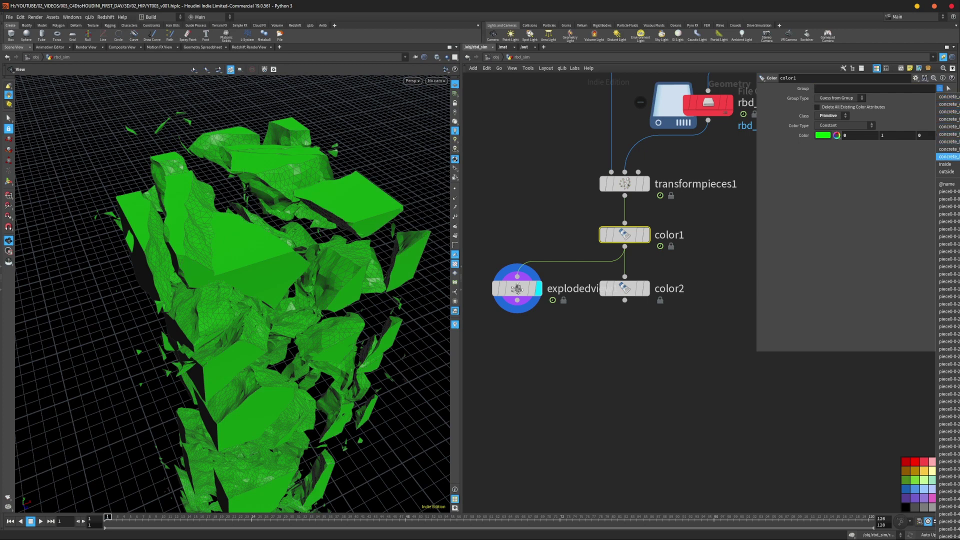
click(948, 149)
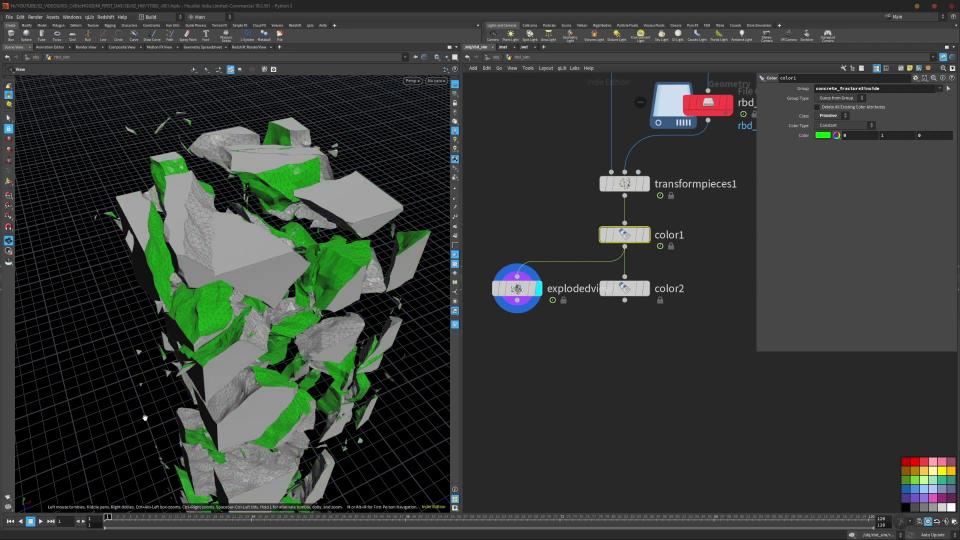
drag(280, 352, 480, 293)
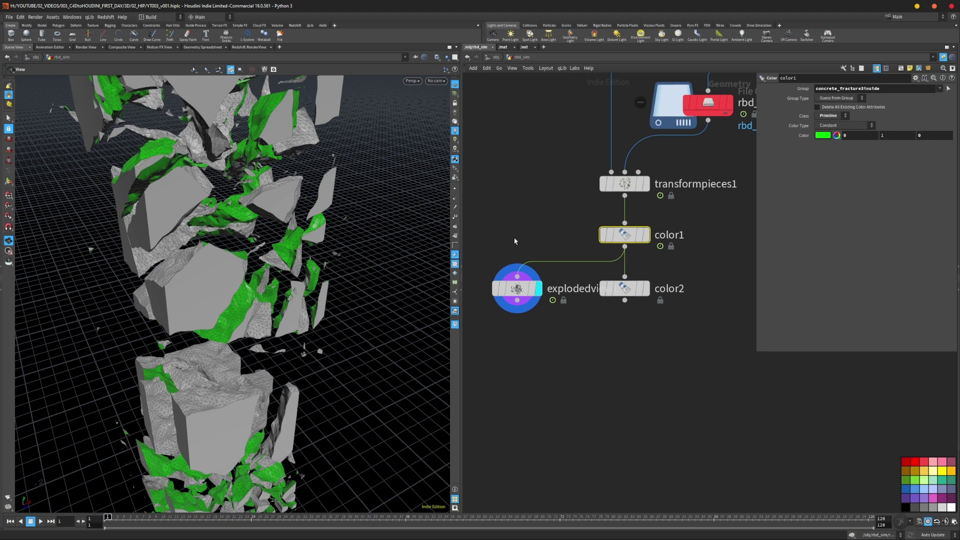
- Delete explodedview1 and display color2
click(516, 289)
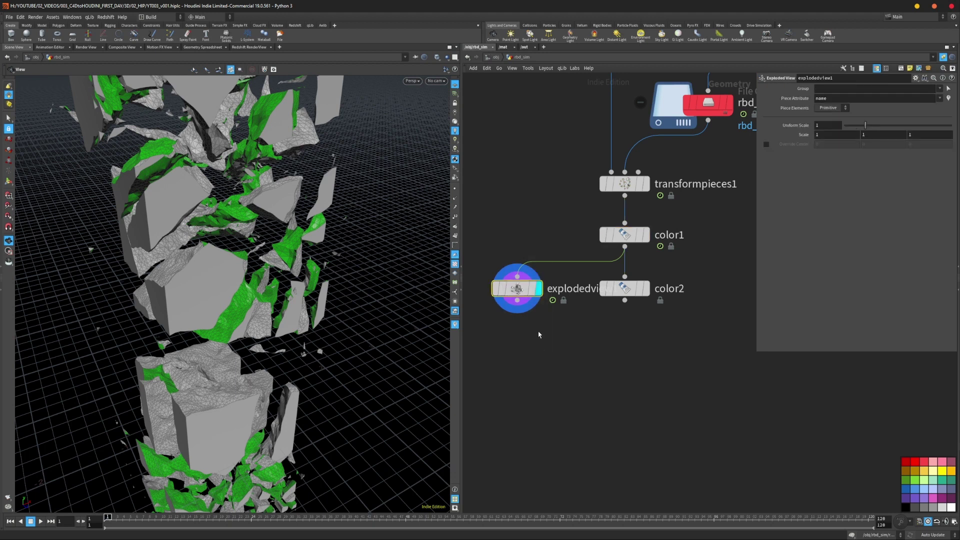
key(Delete)
click(647, 289)
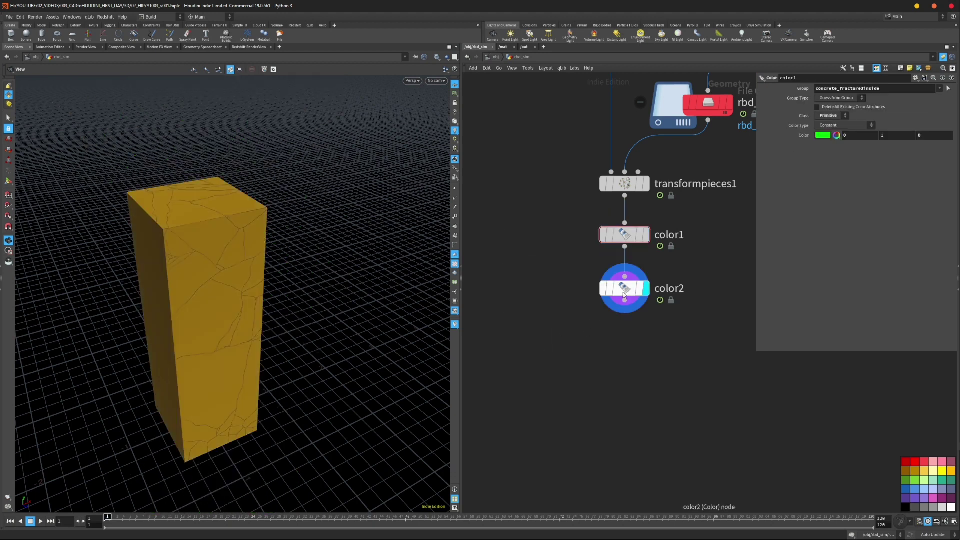
- Set color2's constant colour to light grey (0.75, 0.75, 0.75)
click(625, 289)
click(823, 135)
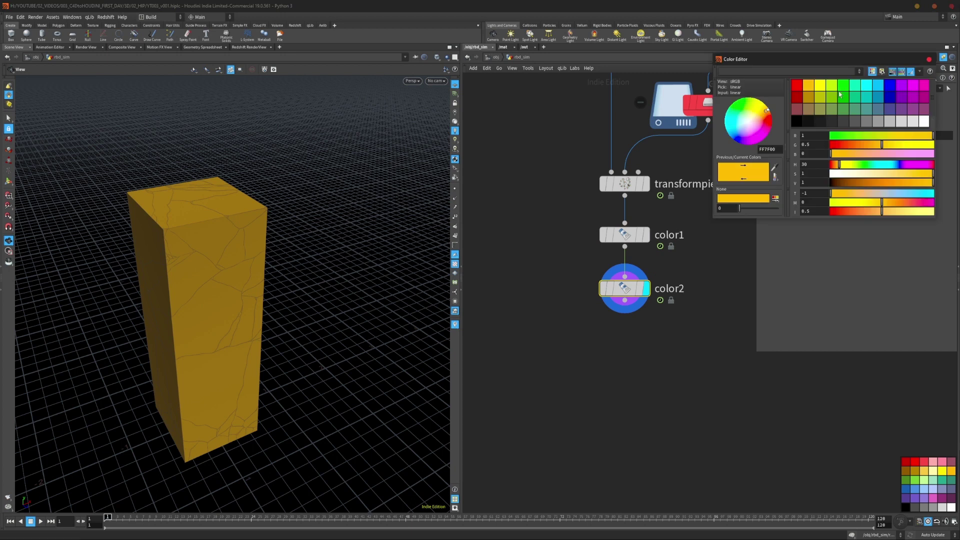
click(923, 122)
click(914, 123)
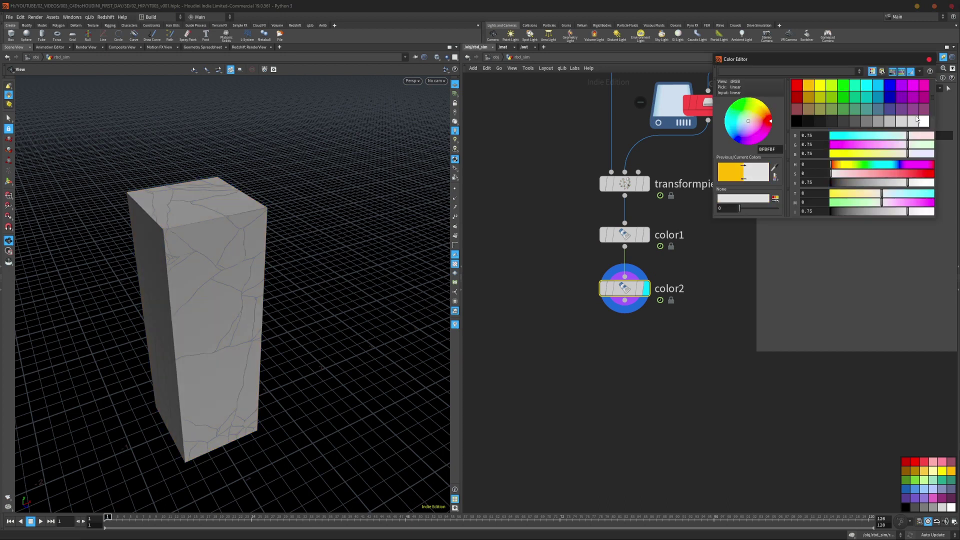
click(929, 59)
- Rename color1 as inside and color2 as outside
double_click(697, 233)
key(ctrl+a)
text(inside)
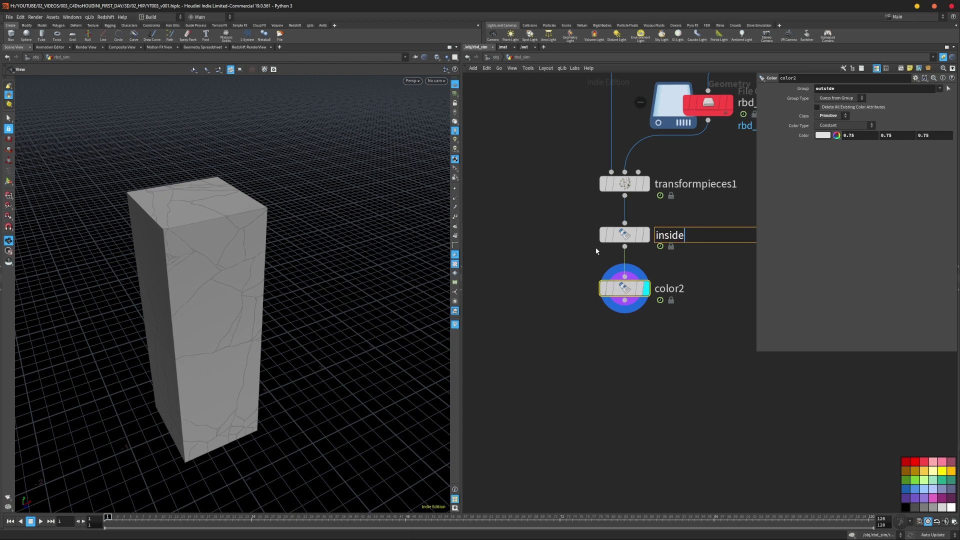
key(Return)
key(F2)
text(outsie)
key(BackSpace)
text(de)
key(Return)
- Move the inside and outside nodes further down to leave room below transformpieces1, and inspect transformpieces1's node info
shift+click(625, 235)
drag(625, 234, 625, 322)
click(672, 243)
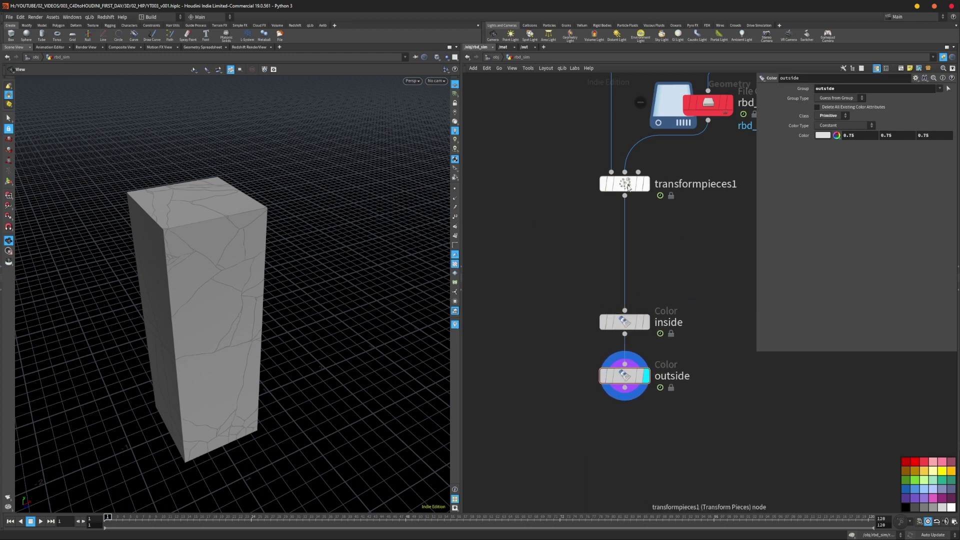
middle_click(628, 186)
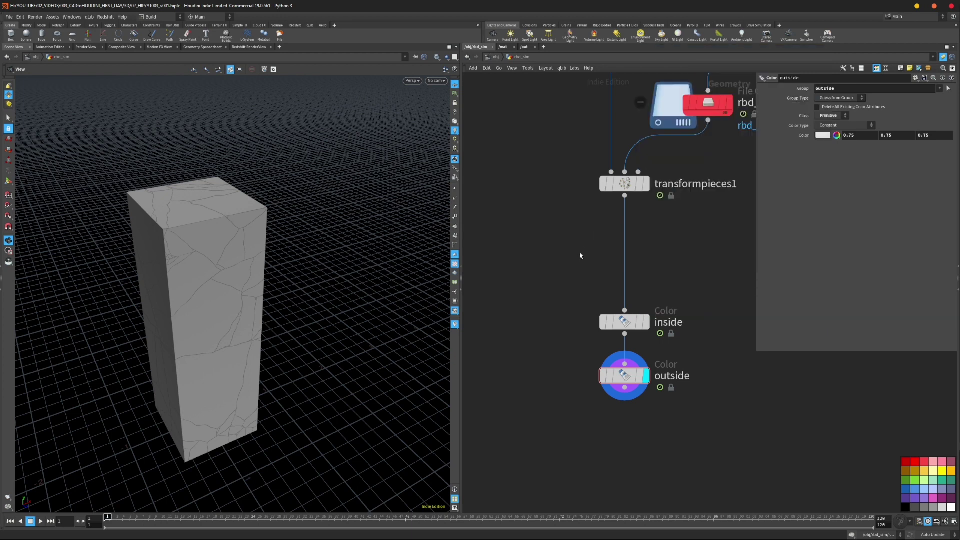
- Add a Group Delete node and insert it between transformpieces1 and the inside color node
key(Tab)
text(dtr)
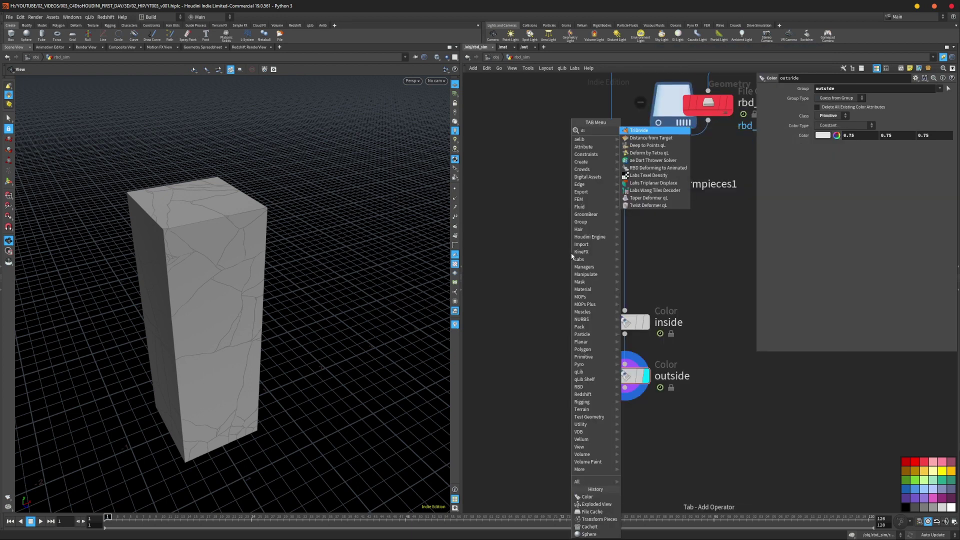
key(BackSpace)
key(BackSpace)
key(BackSpace)
text(group)
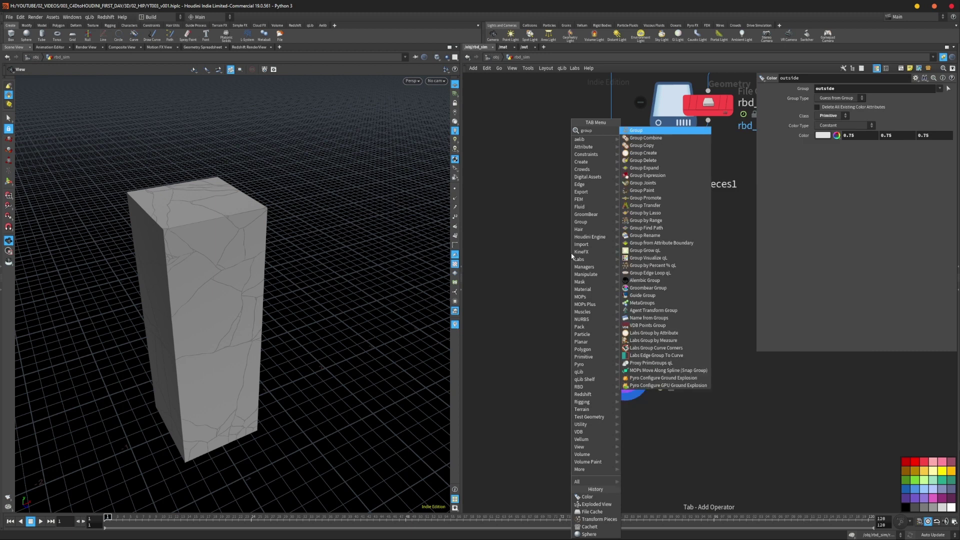
text( d)
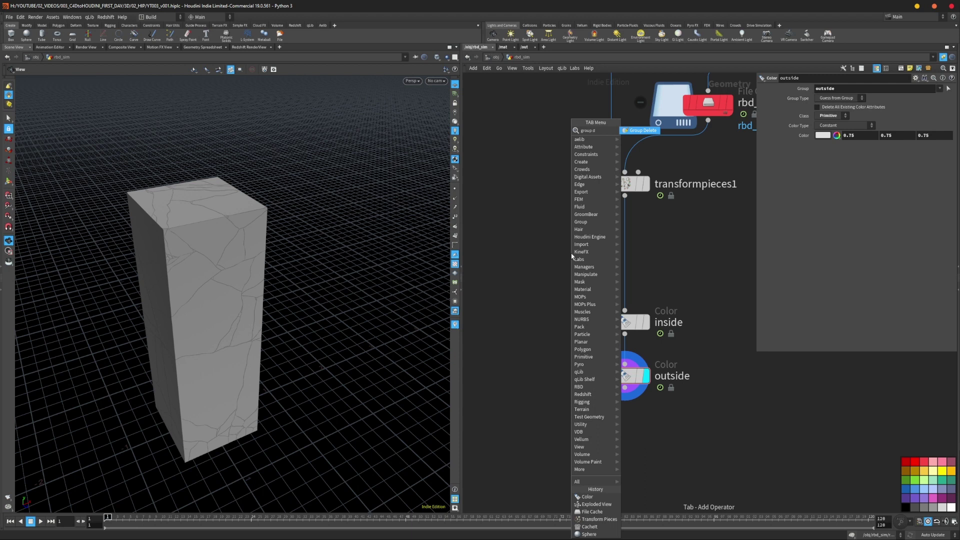
key(Return)
click(571, 253)
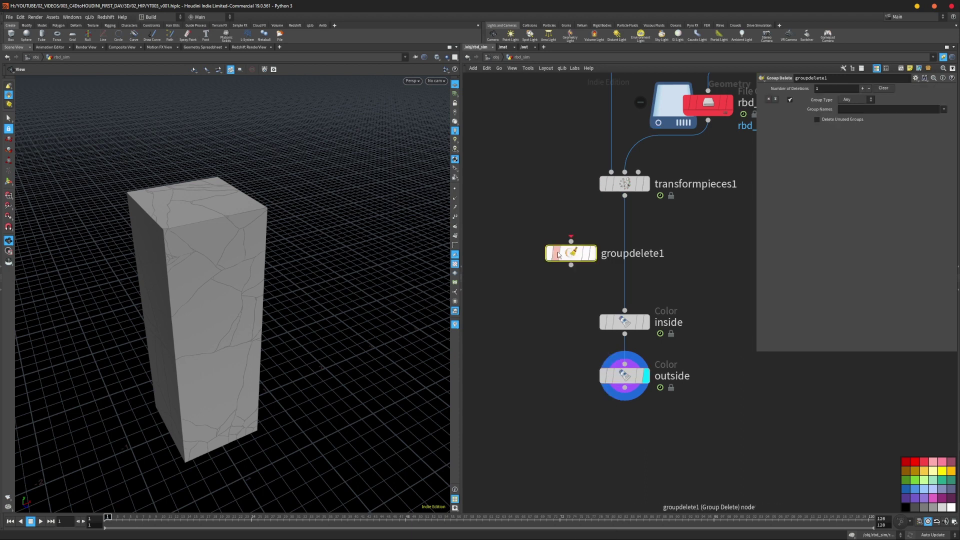
drag(554, 253, 629, 241)
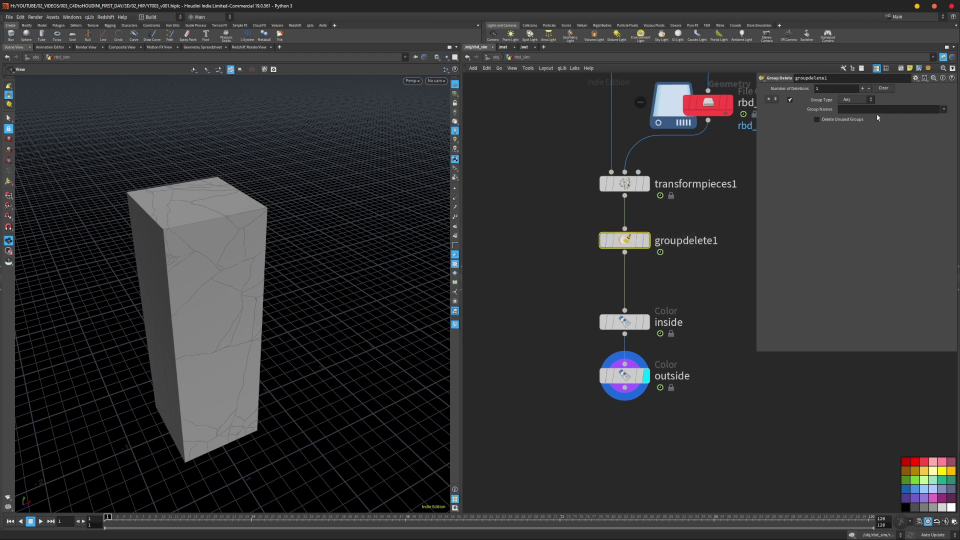
- Set groupdelete1's group names to * and inspect the node's info
click(944, 110)
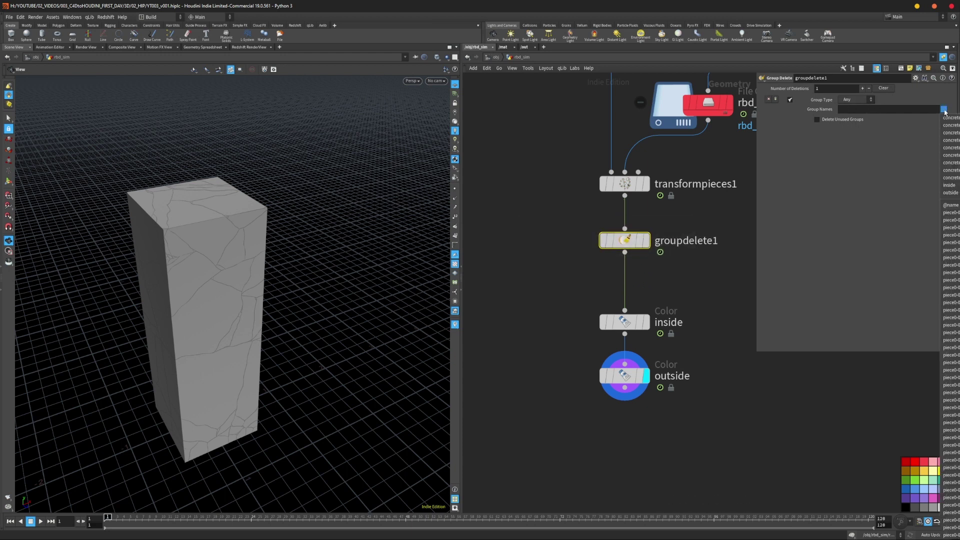
click(882, 118)
click(859, 111)
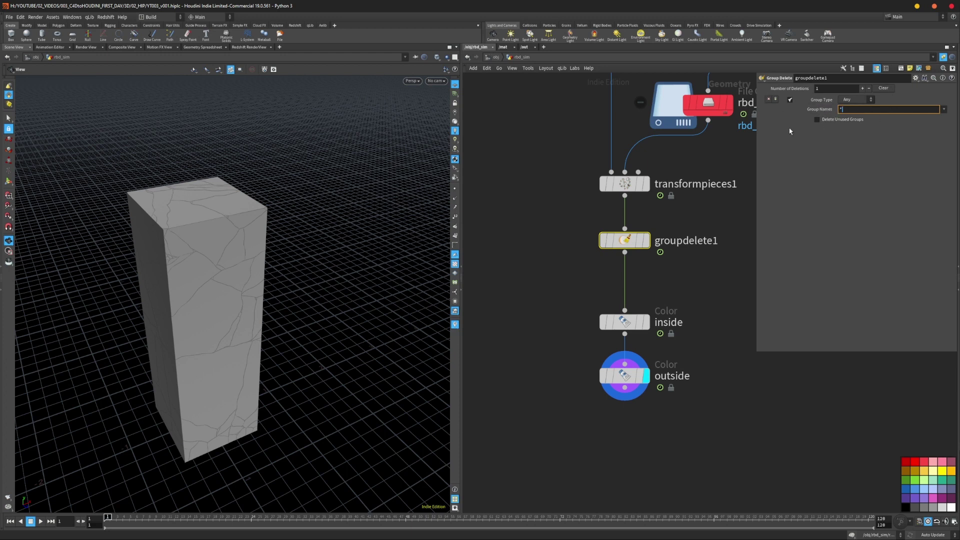
click(620, 240)
drag(842, 110, 831, 119)
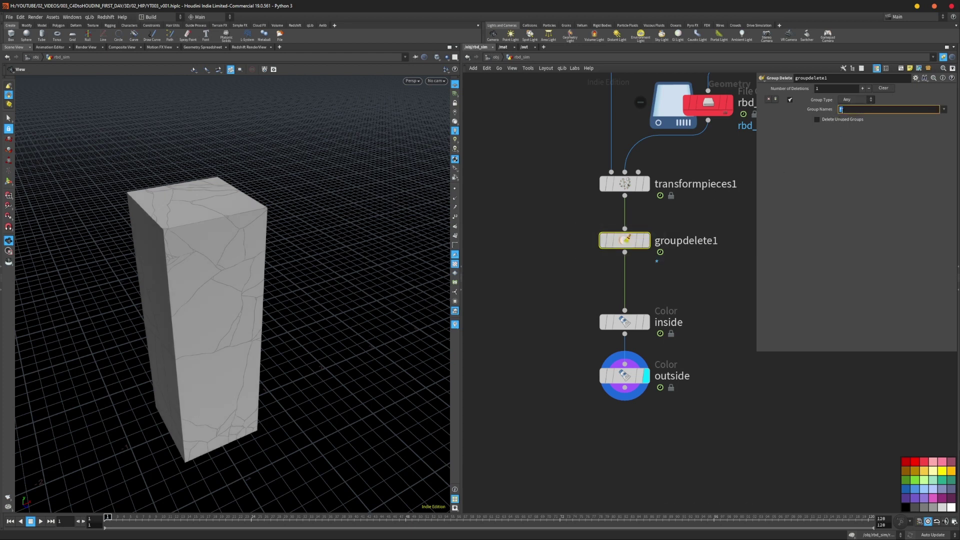
middle_click(646, 244)
- Append the inside and outside groups to the * pattern in groupdelete1's group names
click(867, 111)
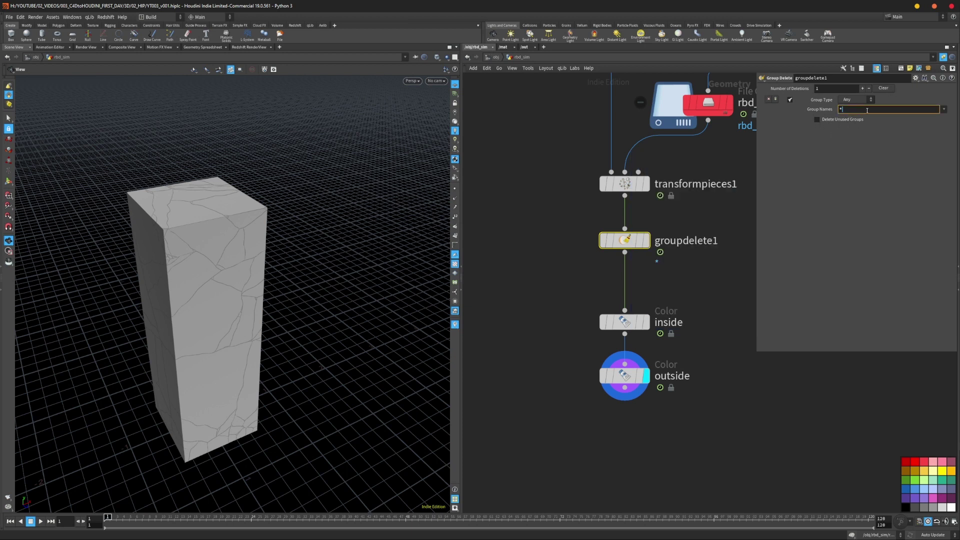
click(944, 110)
click(950, 185)
click(870, 111)
click(945, 110)
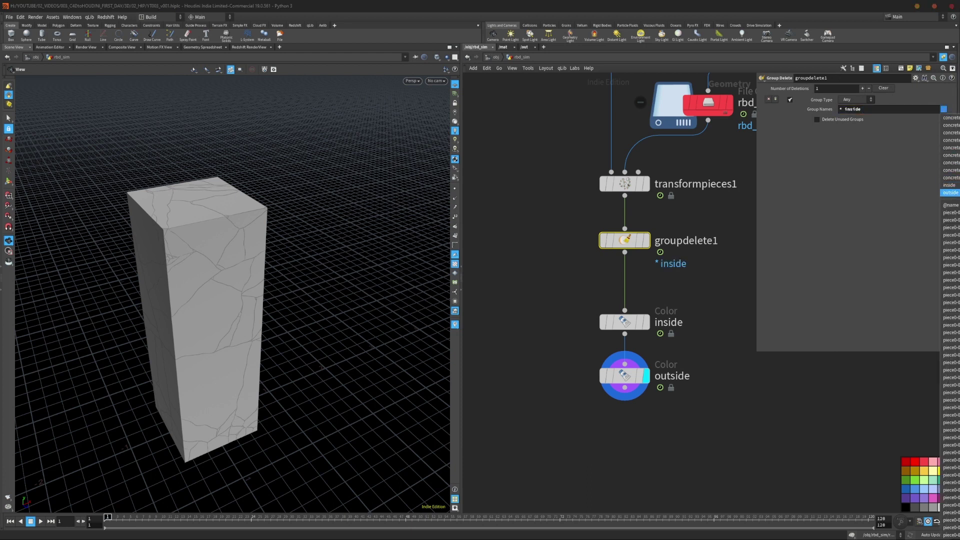
click(950, 193)
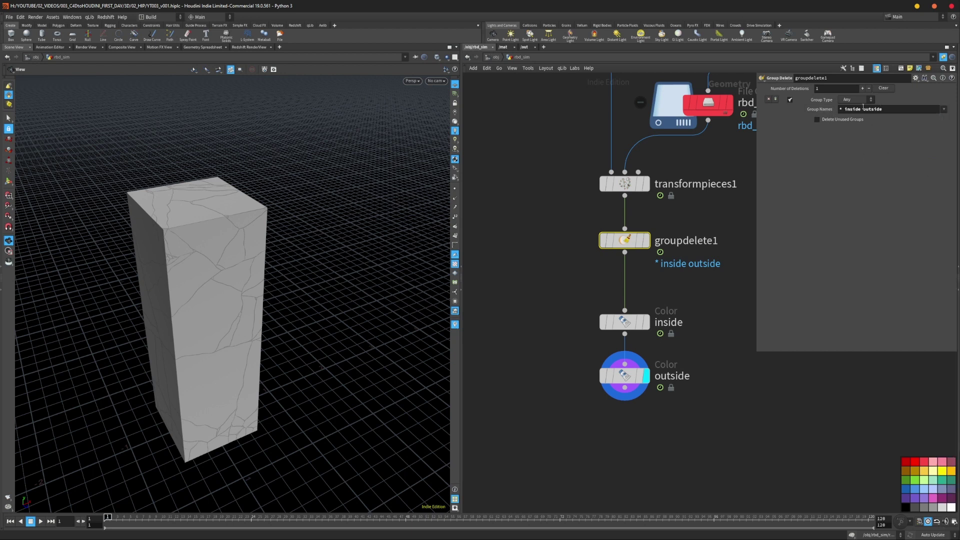
- Compare groupdelete1's node info with Delete Unused Groups on and off, leaving the option enabled
click(818, 120)
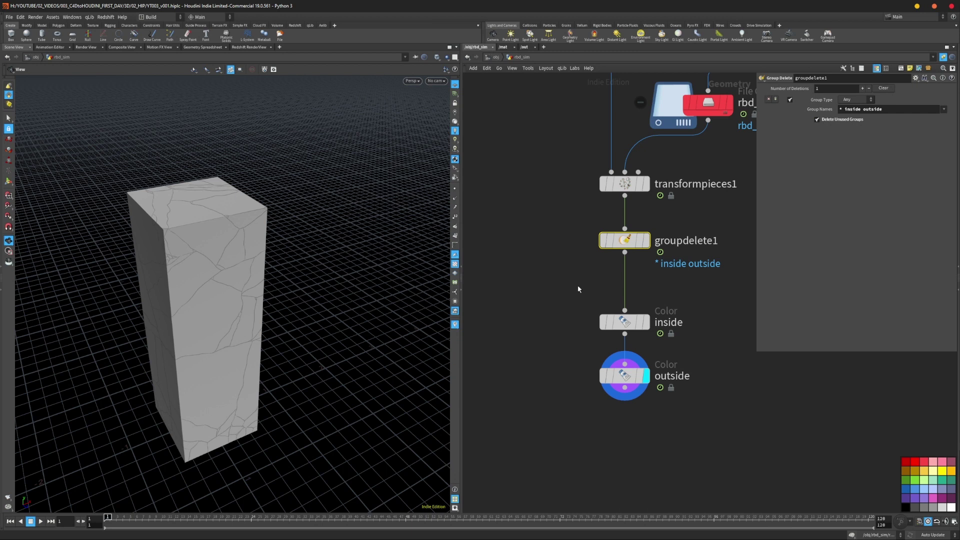
middle_click(621, 245)
click(826, 122)
middle_click(632, 242)
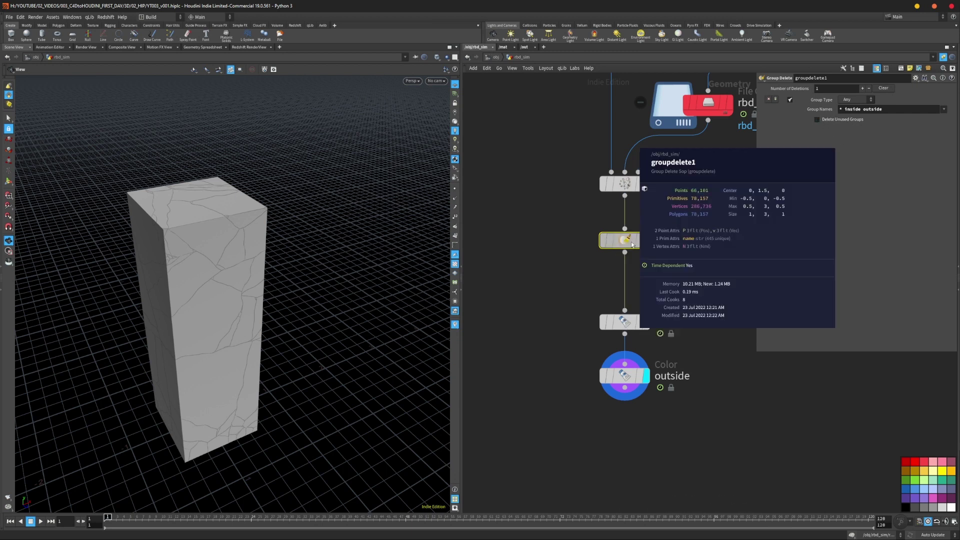
click(817, 120)
middle_click(623, 243)
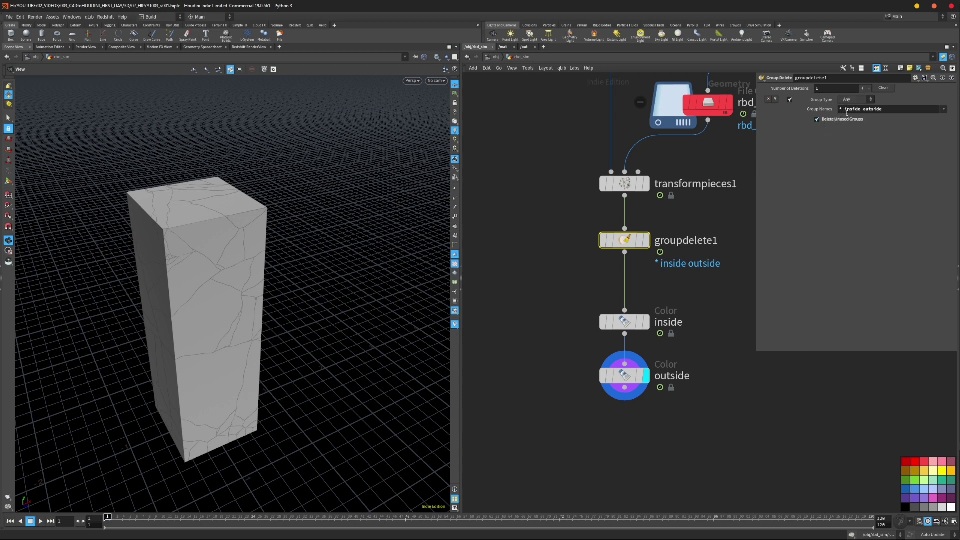
middle_click(620, 243)
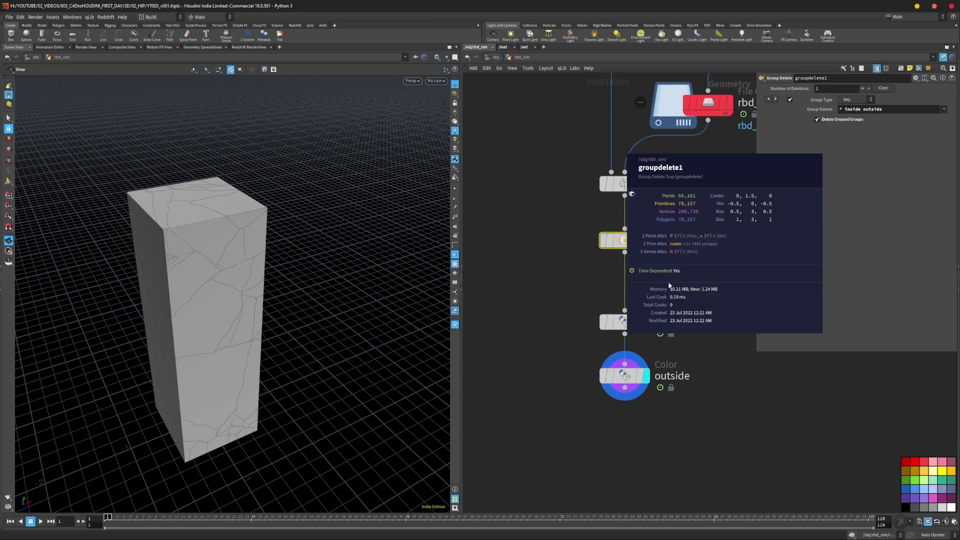
- Change groupdelete1's group names to * ^inside ^outside and check the remaining groups in the node's info
click(845, 109)
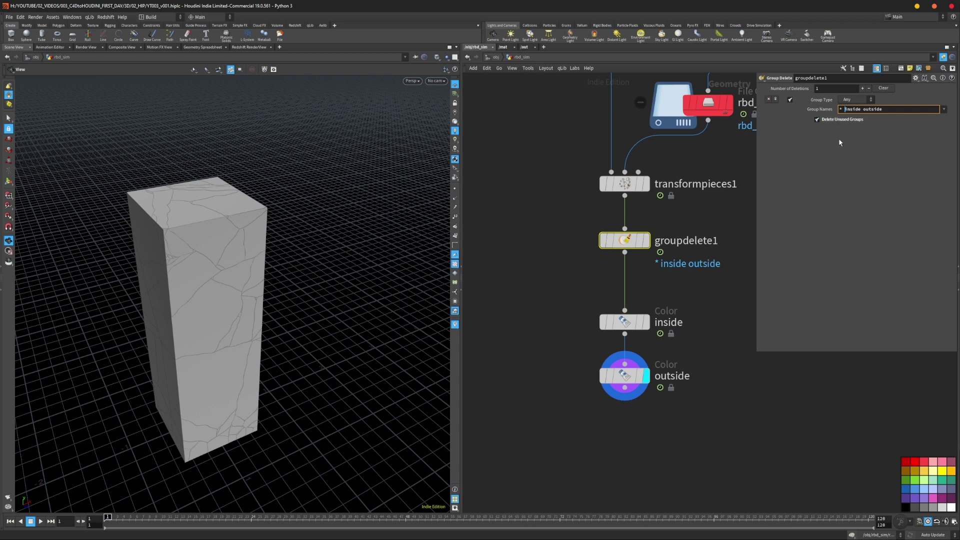
text(* ^)
key(Return)
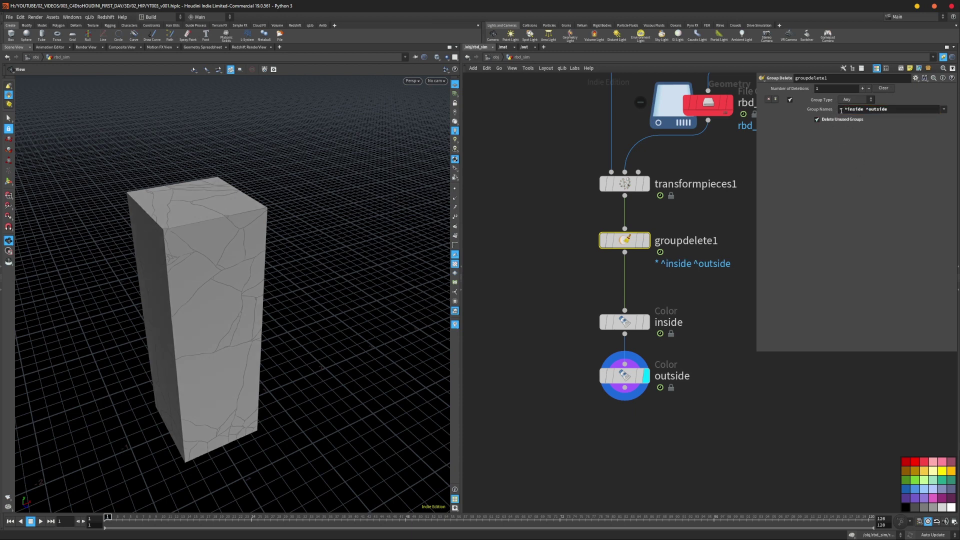
drag(839, 109, 849, 109)
double_click(853, 109)
double_click(879, 109)
click(892, 175)
middle_click(660, 246)
- On a frame where the column is breaking apart, set the inside color node's group to inside and display the outside node
drag(247, 320, 267, 262)
drag(150, 518, 161, 519)
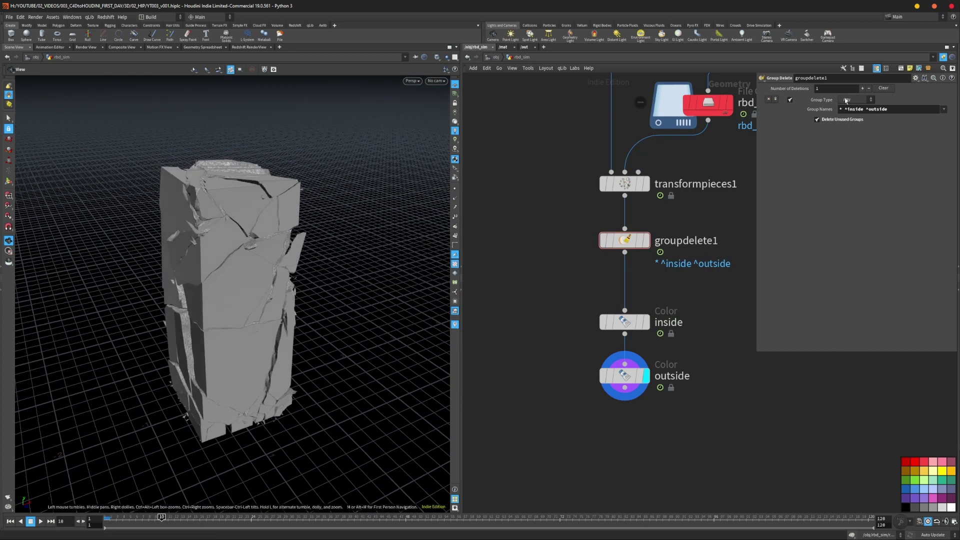
click(635, 322)
click(648, 322)
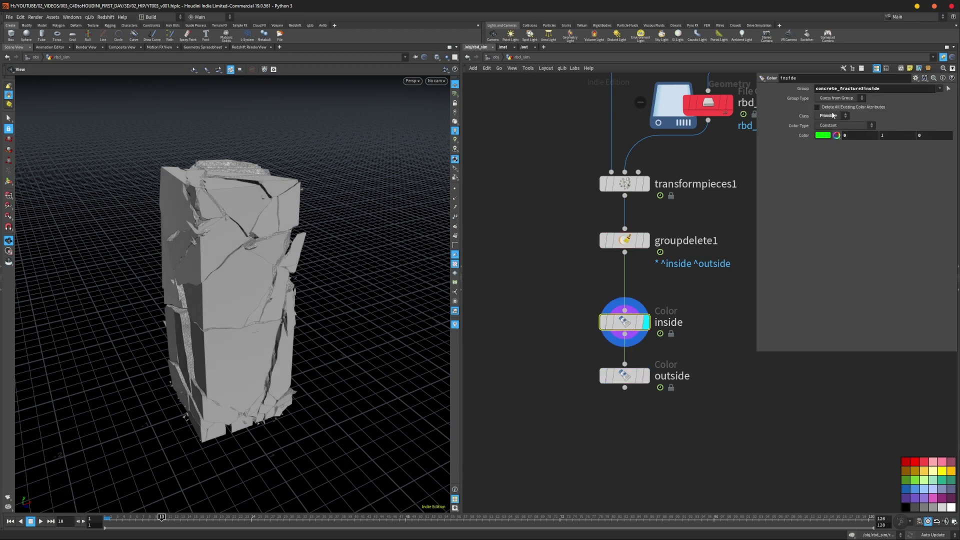
double_click(892, 88)
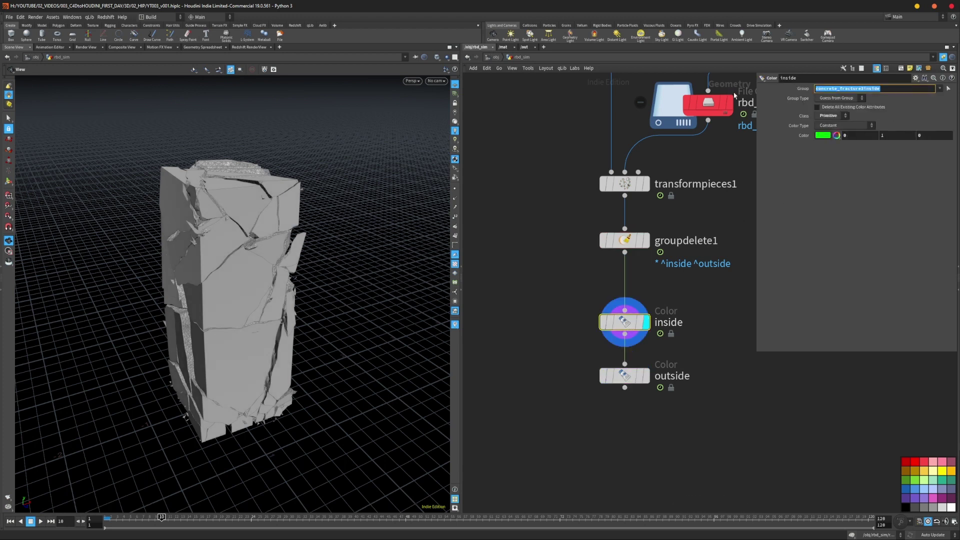
key(BackSpace)
text(inside)
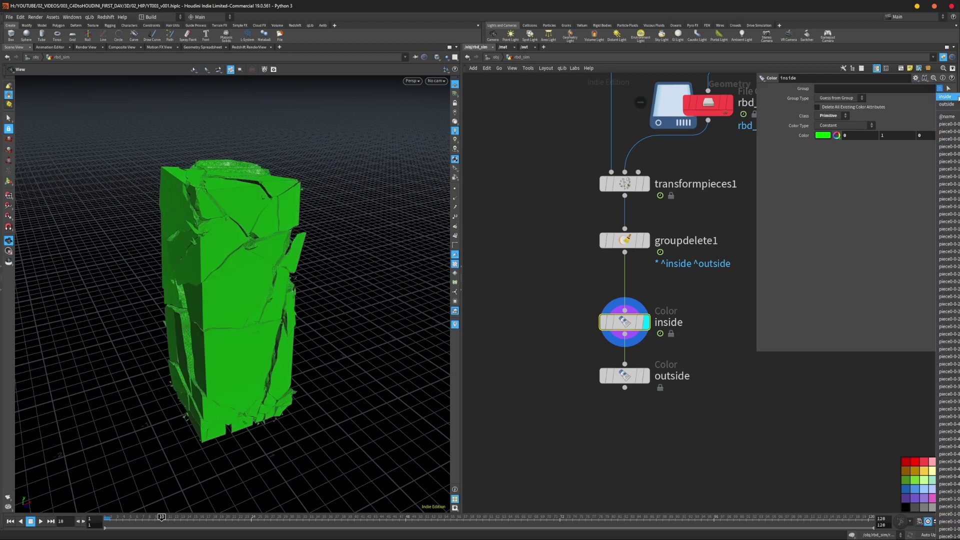
key(Return)
click(625, 376)
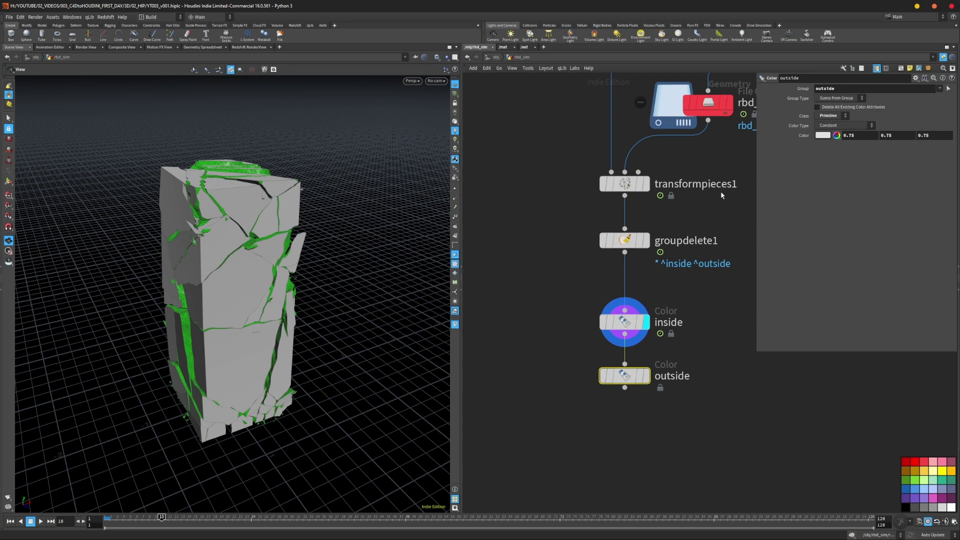
click(645, 375)
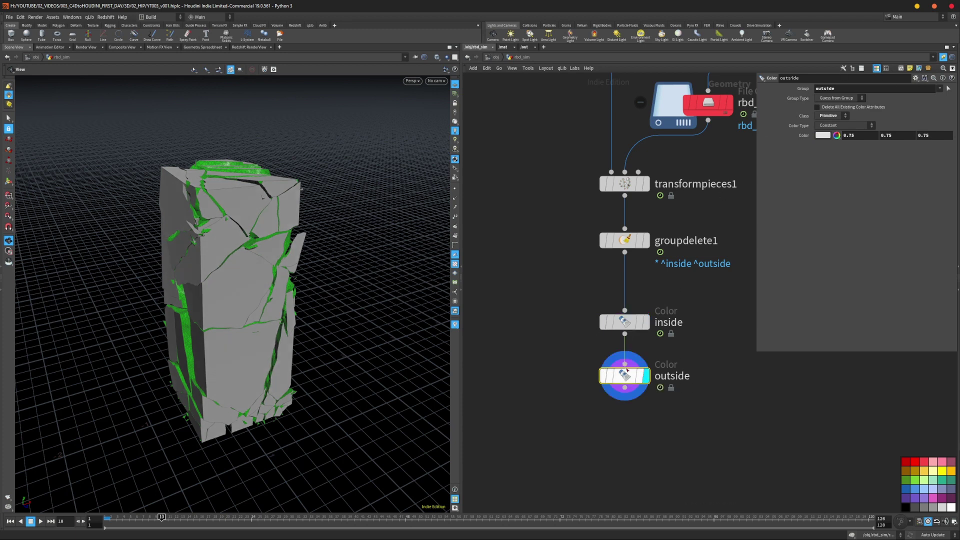
- Remove the ^ in front of inside in groupdelete1's group names
click(625, 243)
click(847, 109)
key(BackSpace)
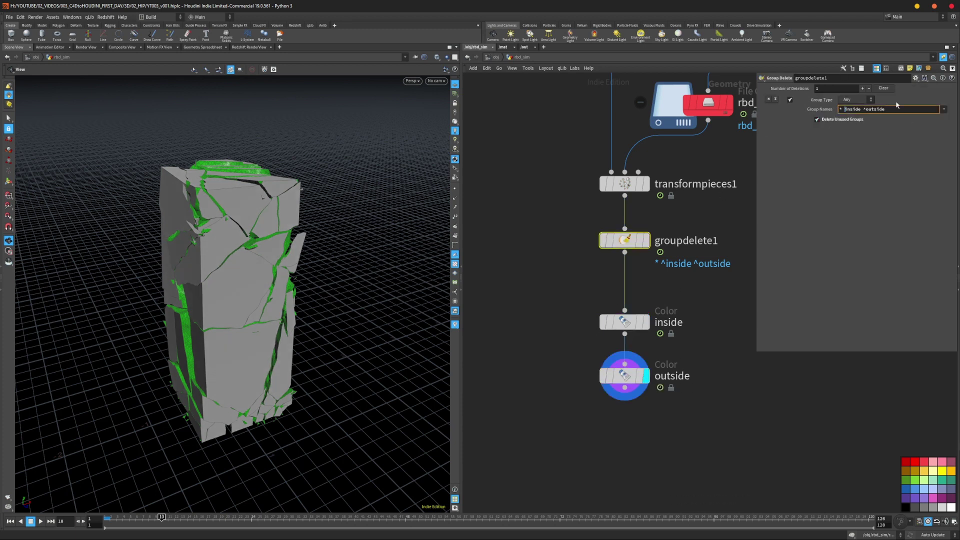
- Remove the carets from groupdelete1's group names so the entry reads "* inside outside"
click(867, 109)
key(BackSpace)
key(BackSpace)
text(o)
key(Return)
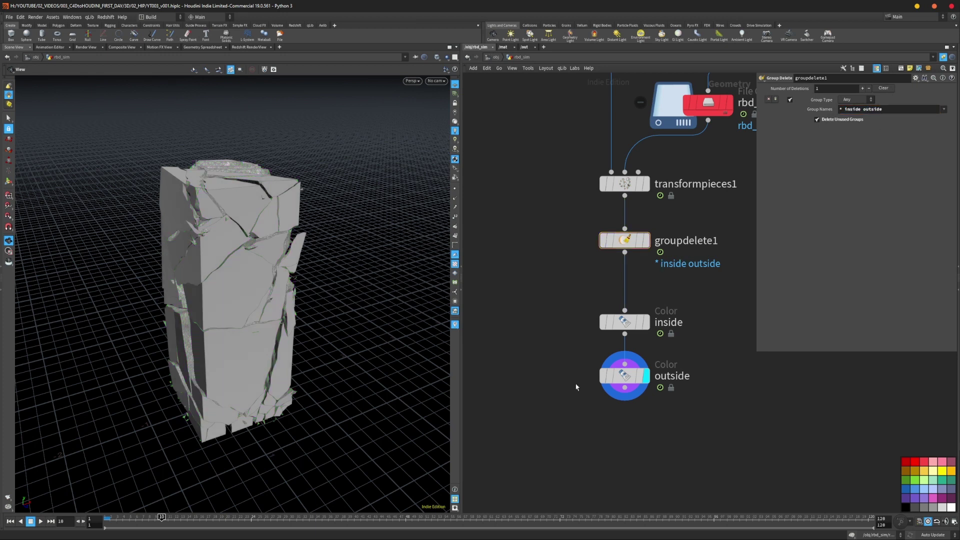
- Put the carets back in groupdelete1's group names so the entry reads "* ^inside ^outside"
click(849, 109)
text(^)
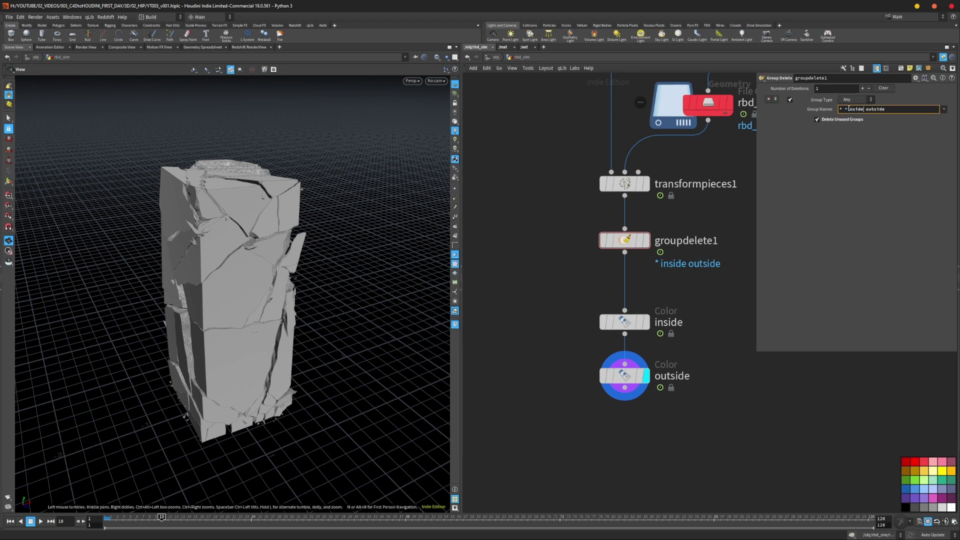
text(^)
click(738, 388)
- Move the inside and outside Color nodes up together, closer beneath groupdelete1
drag(524, 291, 683, 436)
drag(629, 323, 632, 296)
click(640, 417)
middle_drag(675, 429, 659, 376)
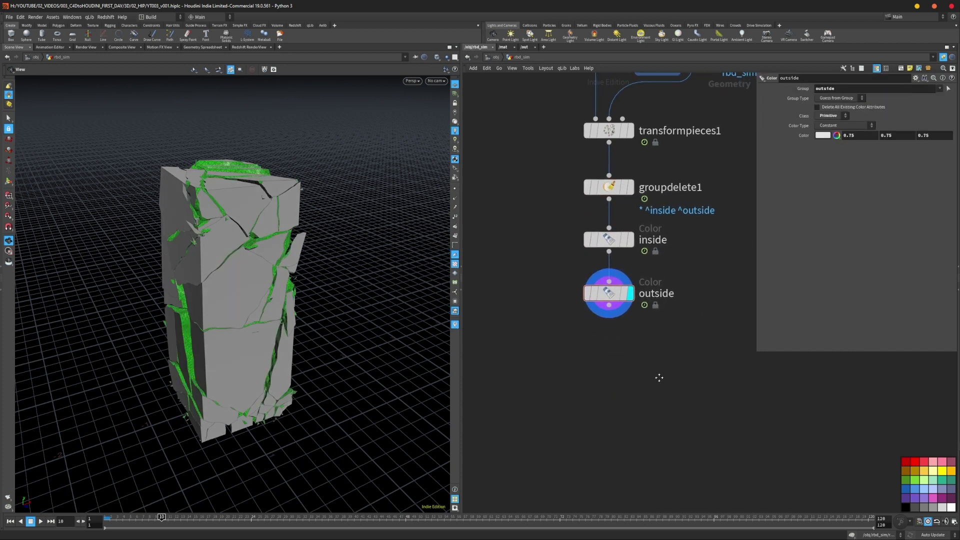
- Inspect the outside Color node's info and review the whole node chain from box1 down to it
middle_click(619, 296)
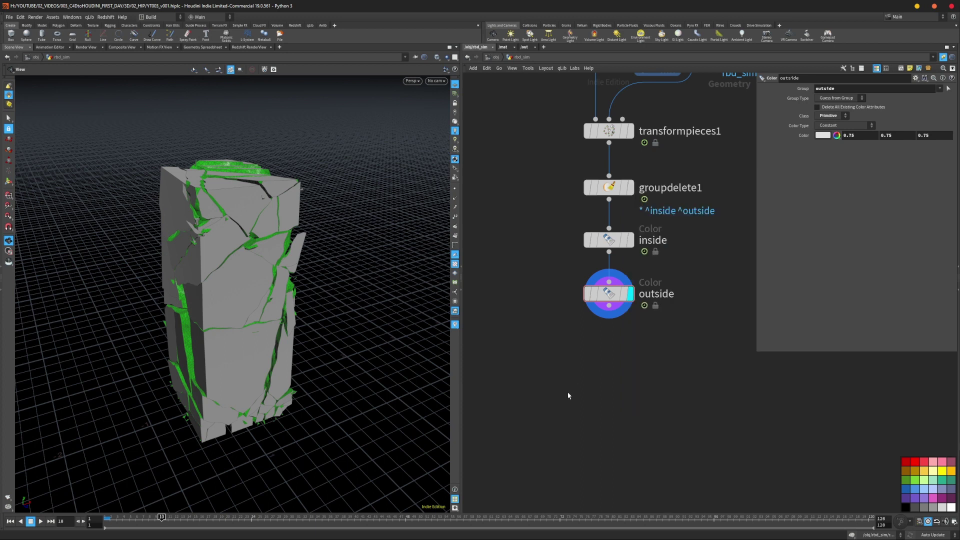
key(h)
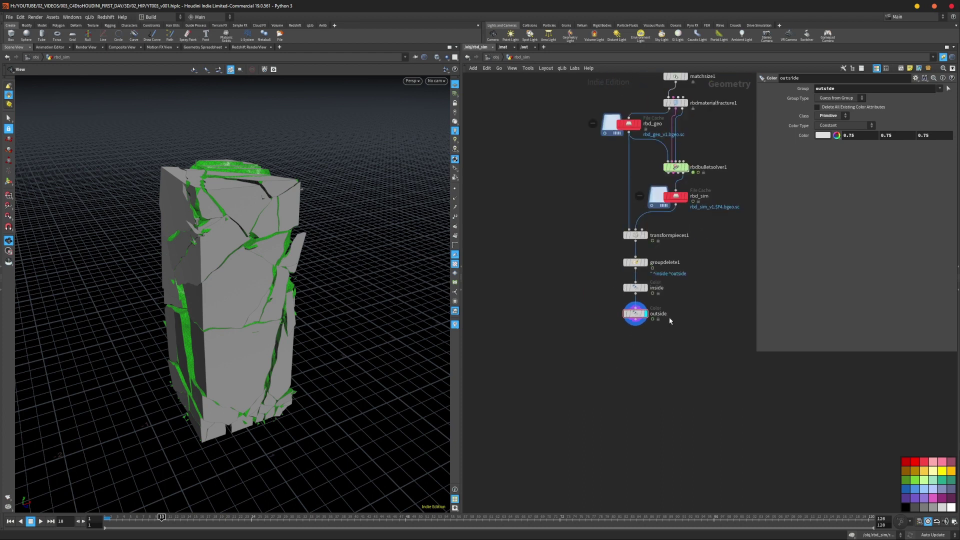
middle_drag(651, 373, 657, 383)
scroll(658, 386, up, 3)
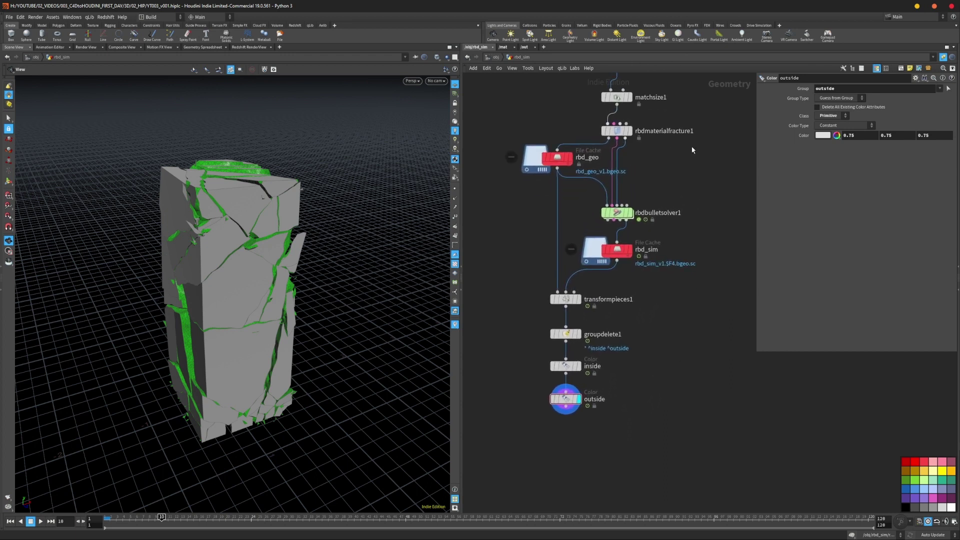
middle_drag(697, 141, 696, 200)
scroll(695, 205, down, 1)
drag(580, 99, 665, 158)
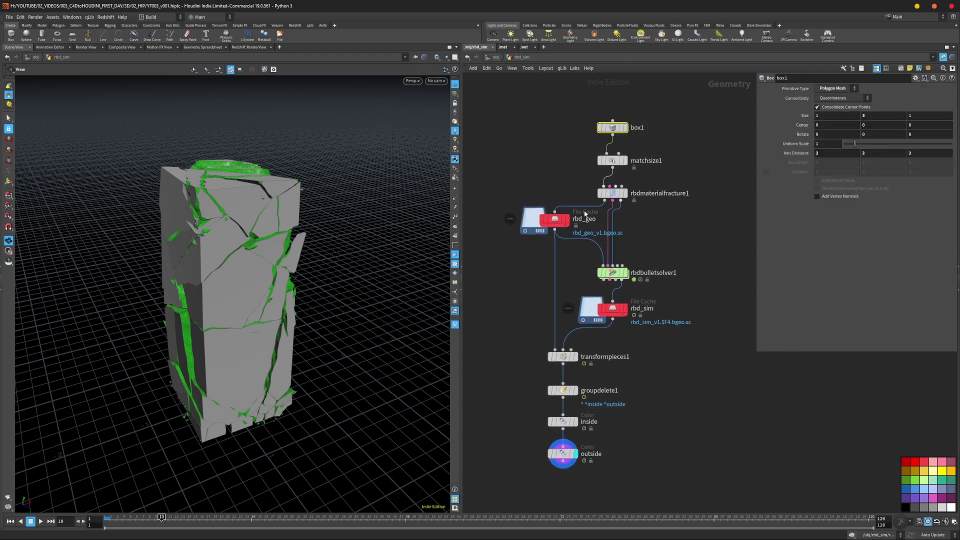
middle_drag(614, 412, 647, 303)
- Play the collapse simulation and examine the broken pieces with their coloured inside and outside faces
drag(140, 521, 302, 517)
mouse_move(285, 367)
mouse_down()
mouse_move(283, 349)
mouse_move(262, 334)
mouse_move(297, 361)
mouse_up()
key(Up)
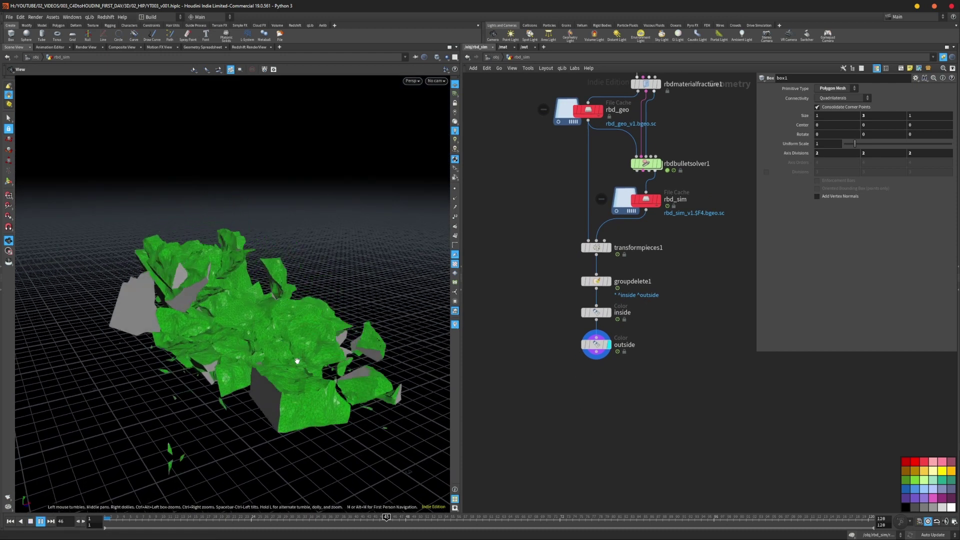
key(Down)
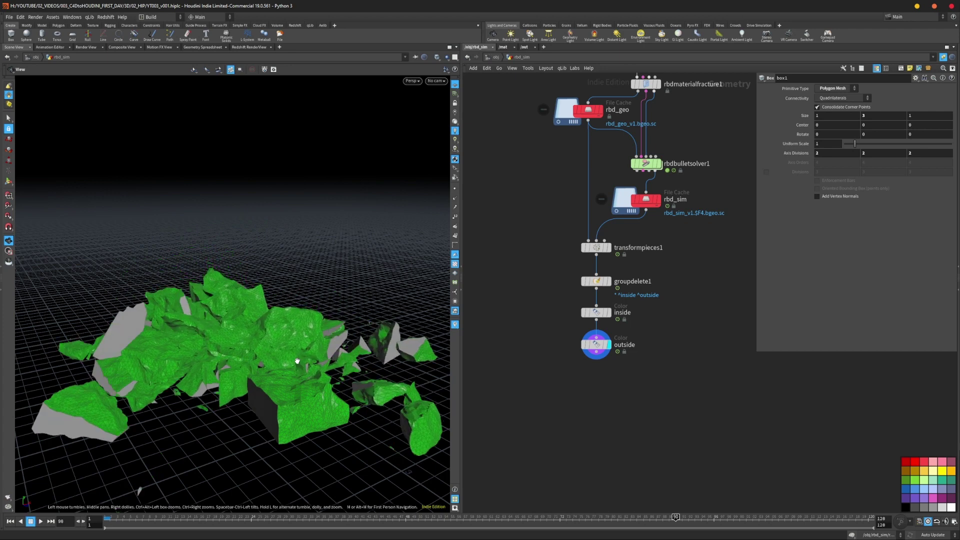
drag(307, 334, 255, 332)
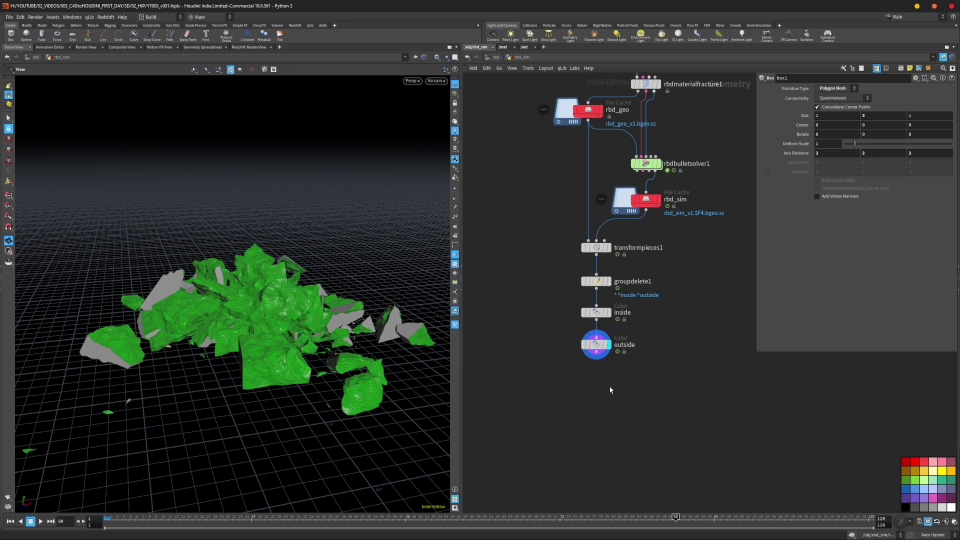
key(Tab)
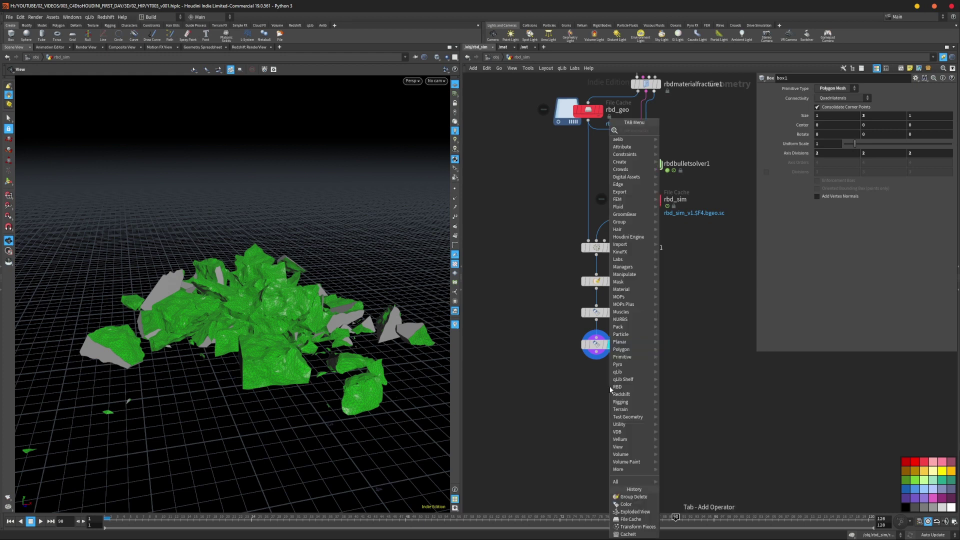
text(nul)
key(Return)
key(Return)
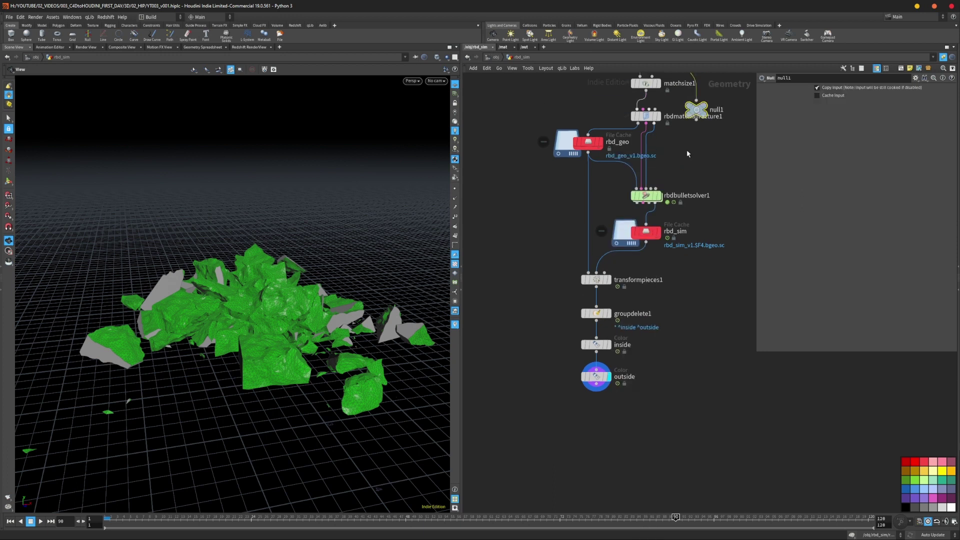
right_drag(662, 264, 667, 284)
middle_drag(667, 284, 622, 229)
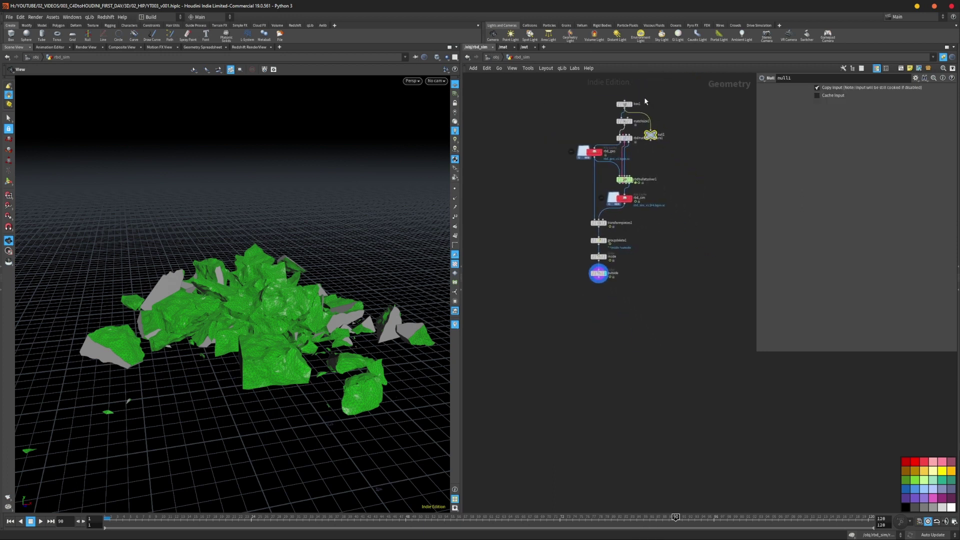
key(ctrl+z)
- Add a Null node connected below the outside Color node at the end of the chain
drag(601, 289, 616, 300)
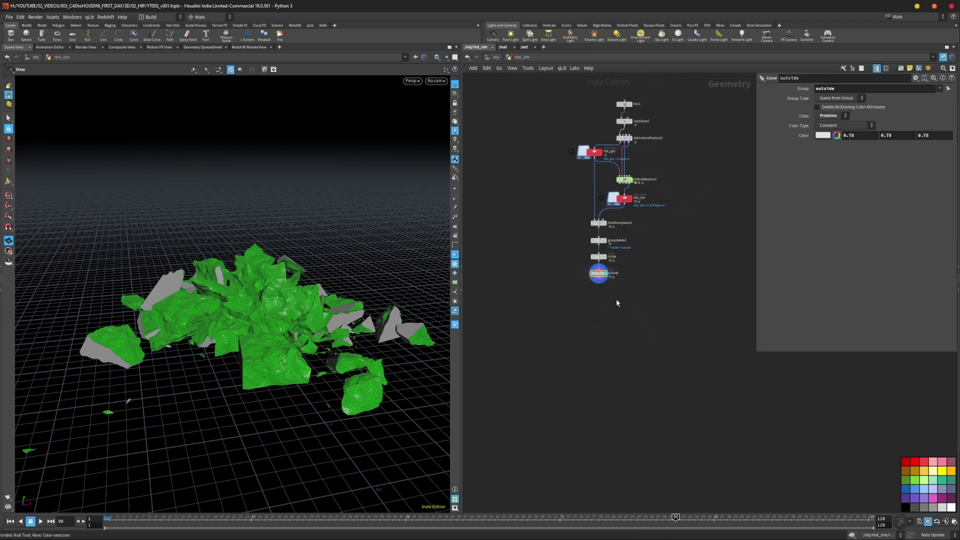
key(Tab)
text(nul)
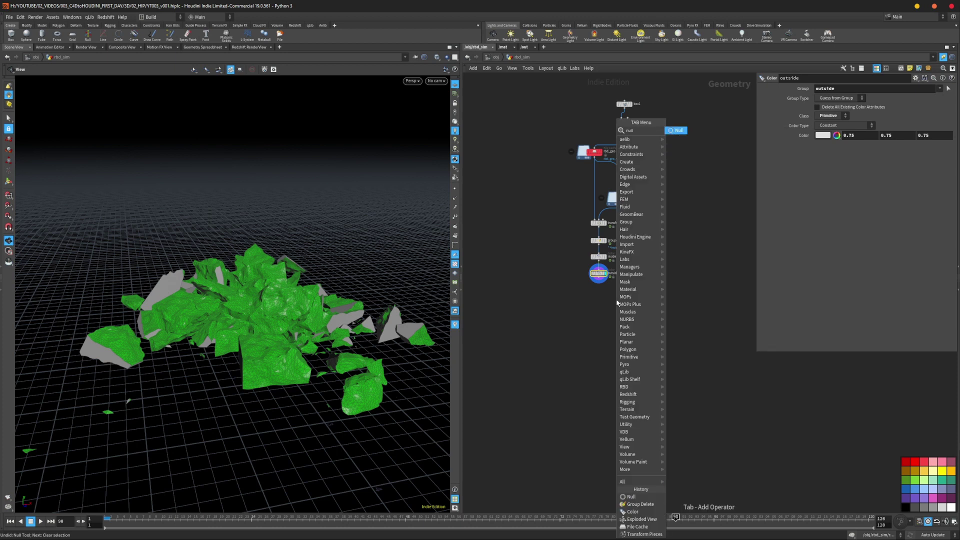
key(Return)
key(Return)
right_drag(626, 299, 659, 278)
middle_drag(659, 278, 721, 316)
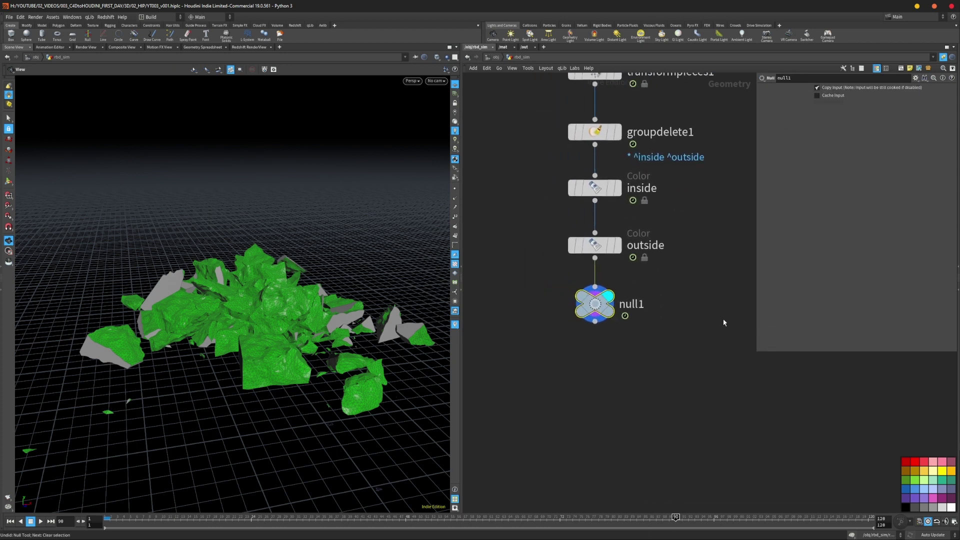
- Colour the new Null node orange-yellow and give it the circle node shape
click(952, 472)
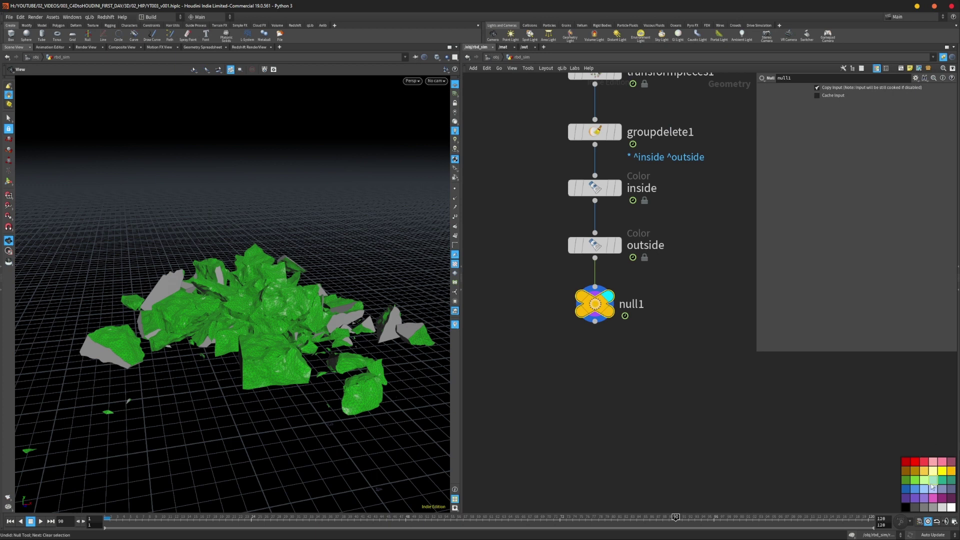
key(c)
key(s)
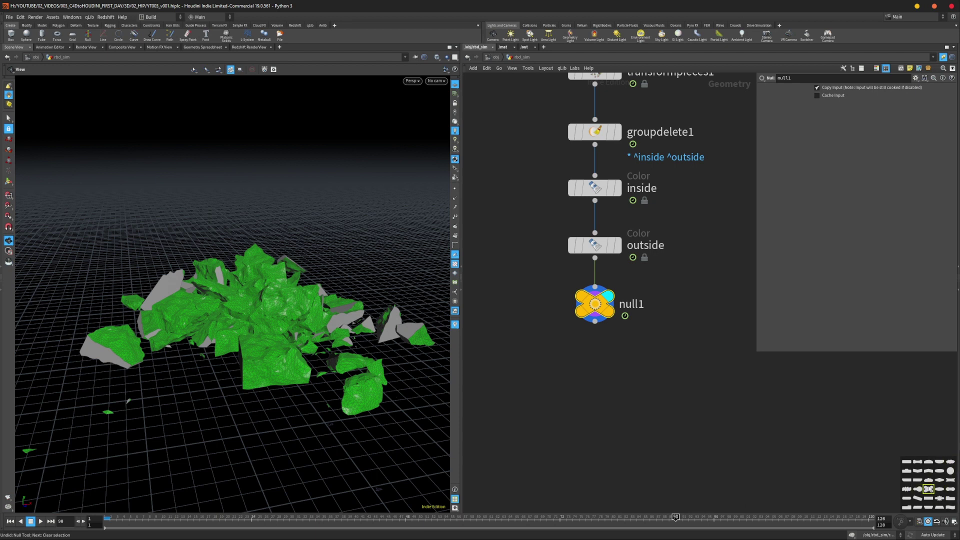
click(929, 471)
click(918, 463)
click(918, 472)
click(917, 481)
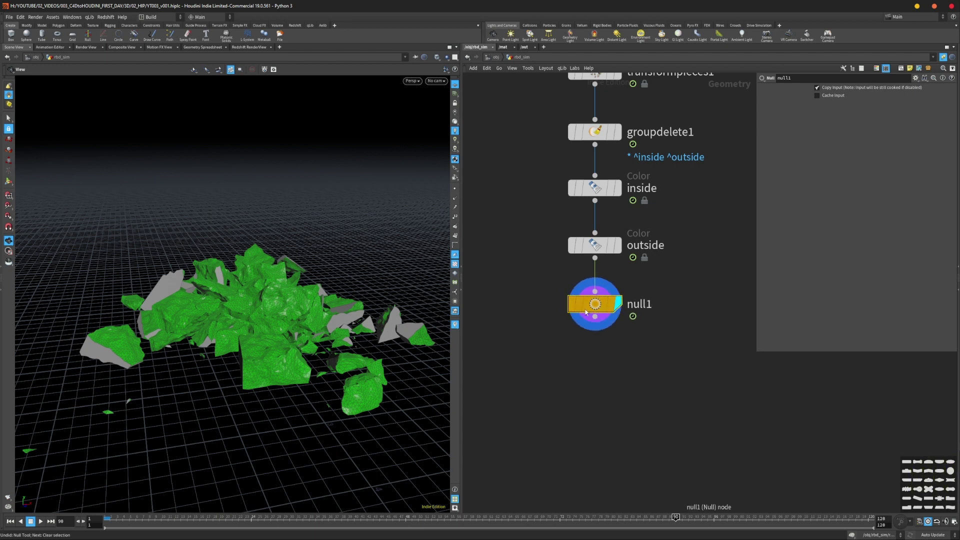
click(950, 470)
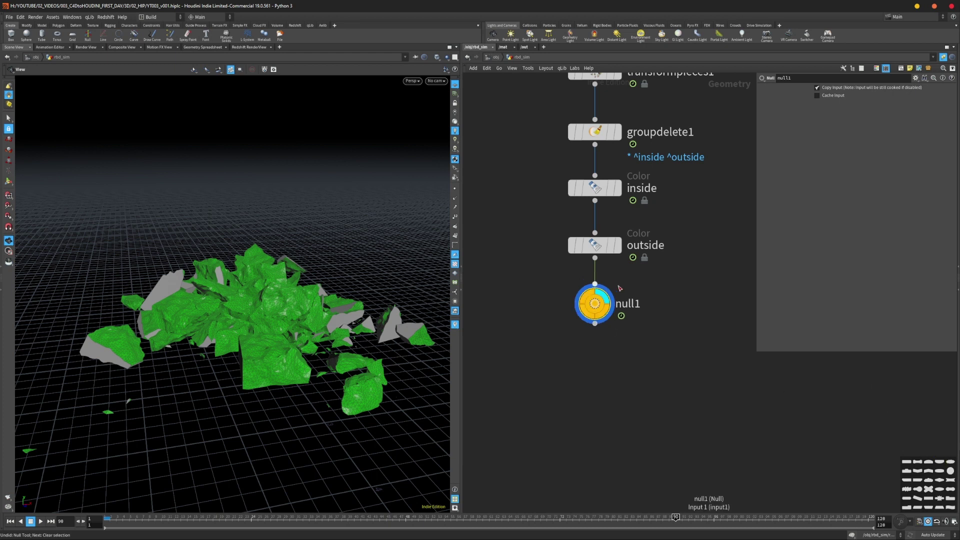
- Rename the Null node to OUT_rbd_sim
double_click(628, 304)
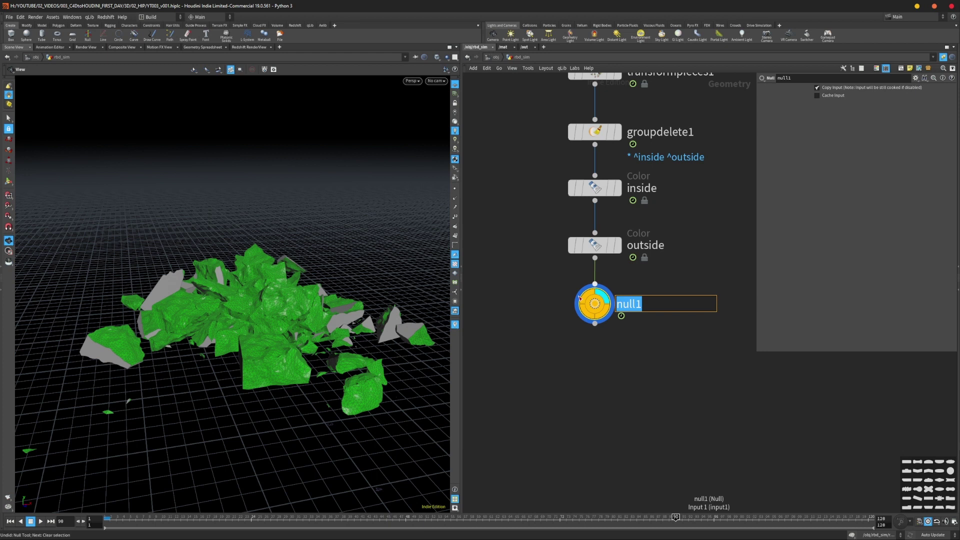
text(OUT_rbd_sim)
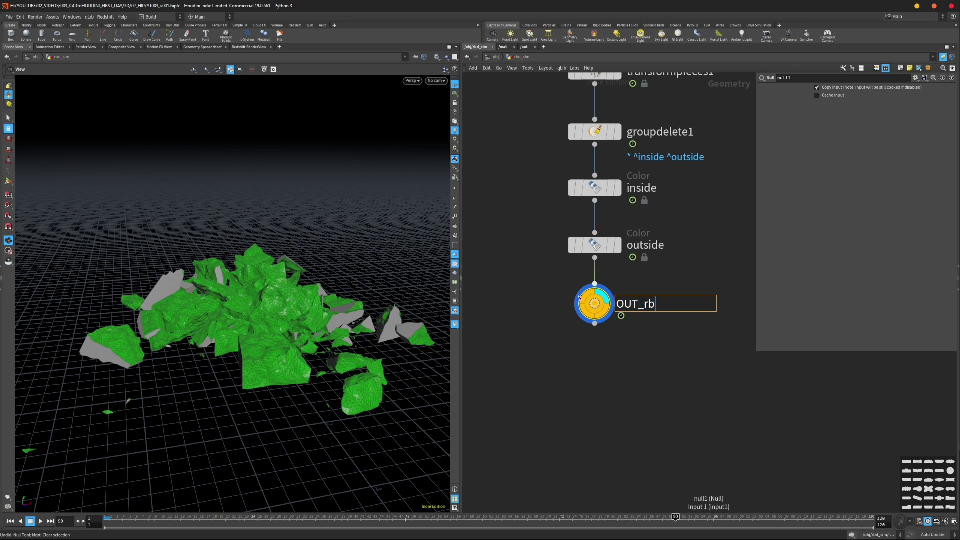
key(Return)
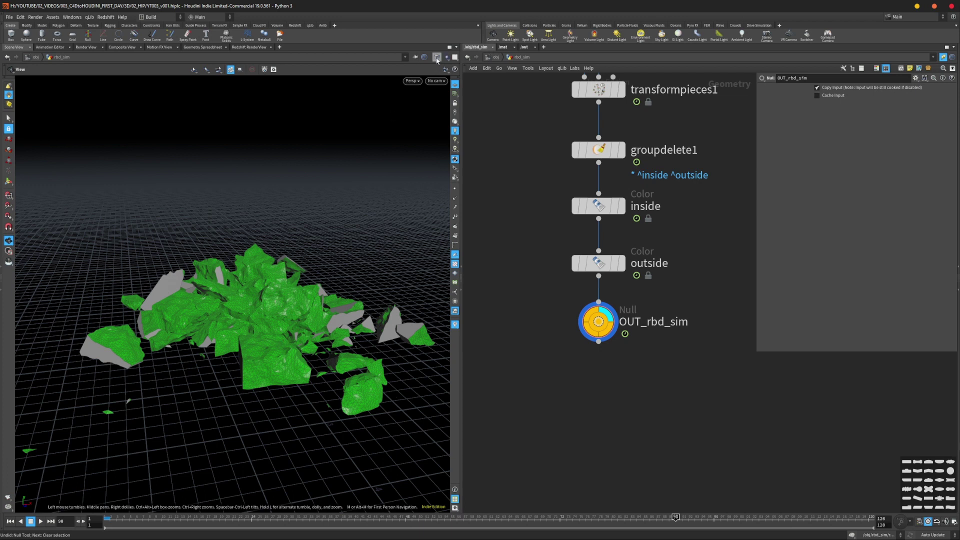
- Switch the viewport shading to Smooth Shaded and look around the broken pieces
click(437, 58)
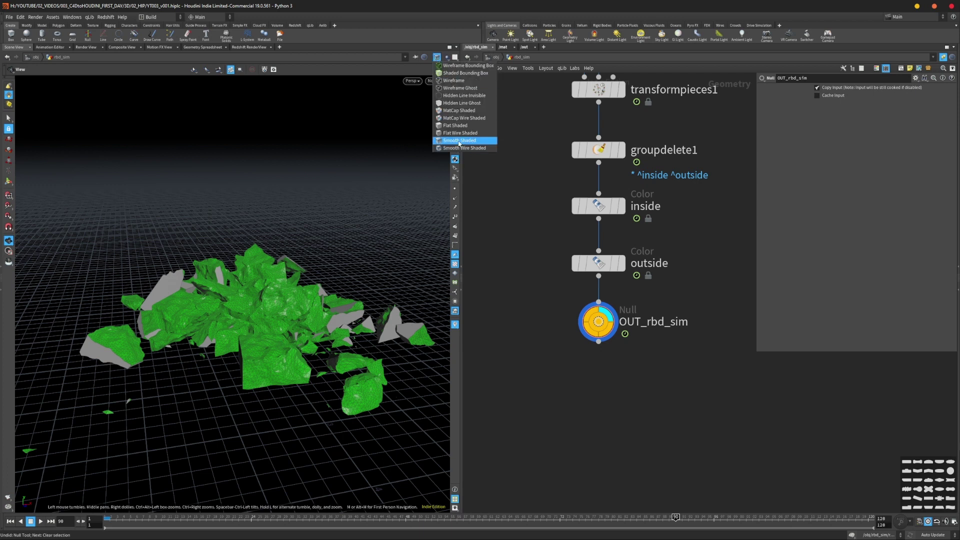
click(459, 140)
drag(278, 344, 451, 379)
- At the object level, toggle rbd_sim's display flag and scrub the timeline back to frame 2
key(u)
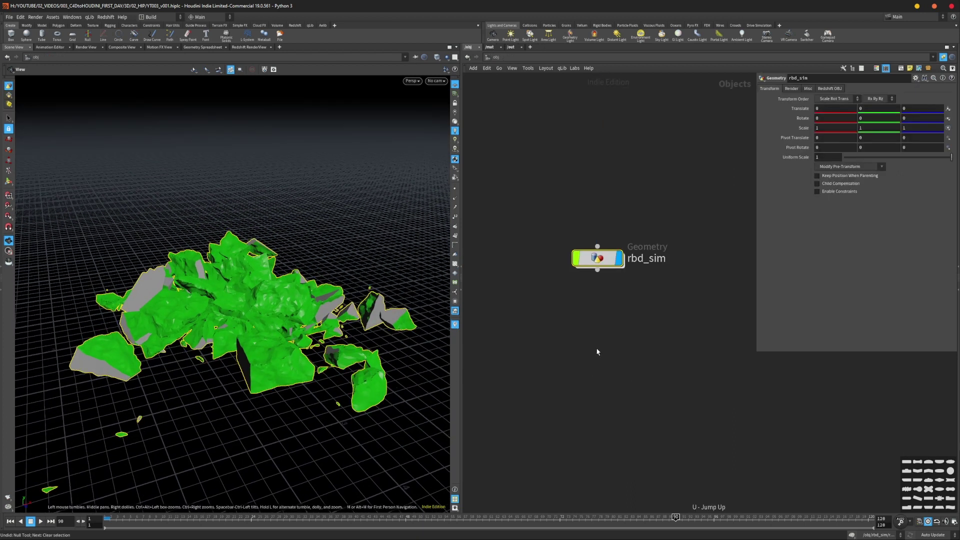
middle_drag(619, 307, 597, 314)
drag(247, 345, 306, 300)
click(577, 266)
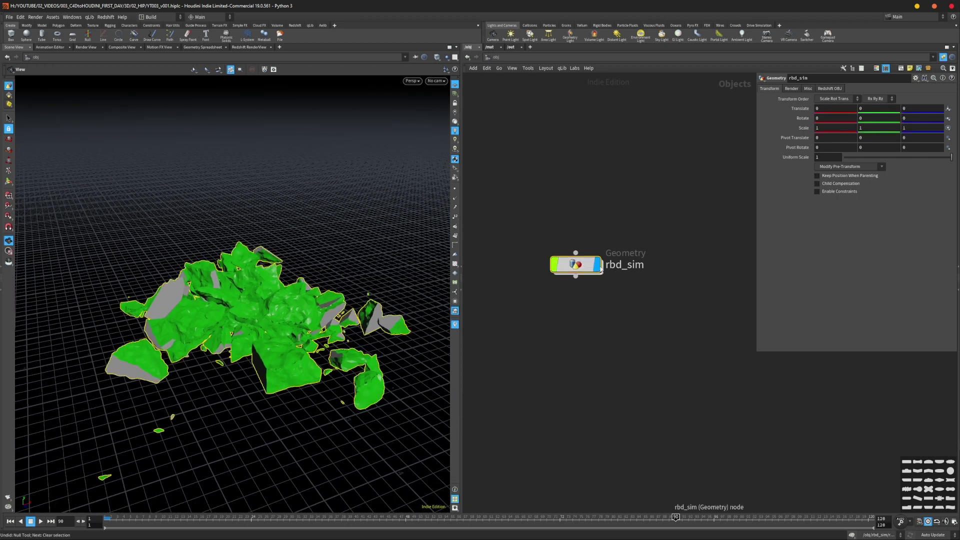
click(600, 266)
click(600, 266)
click(601, 265)
click(268, 517)
drag(269, 514, 111, 517)
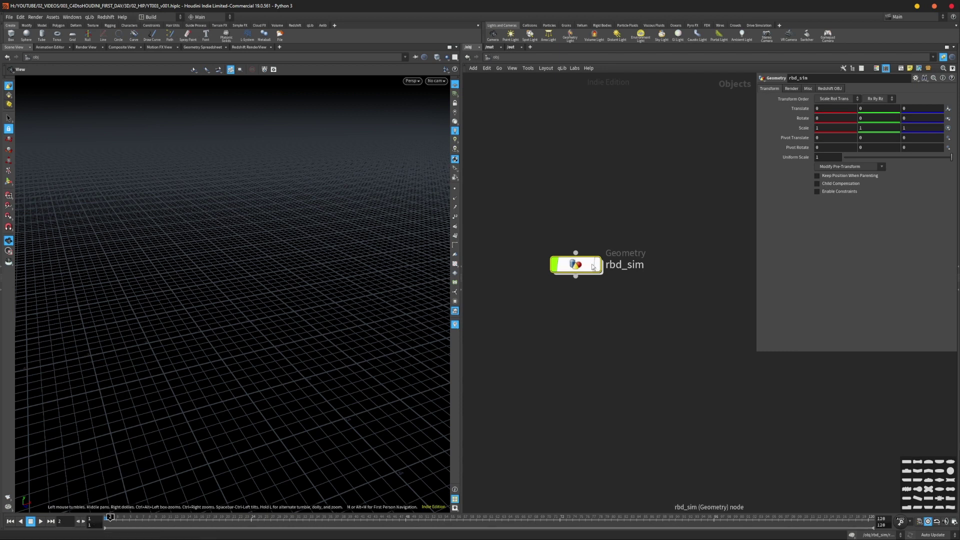
- Go inside rbd_sim to view its full network ending in OUT_rbd_sim, and return to the object level
double_click(572, 266)
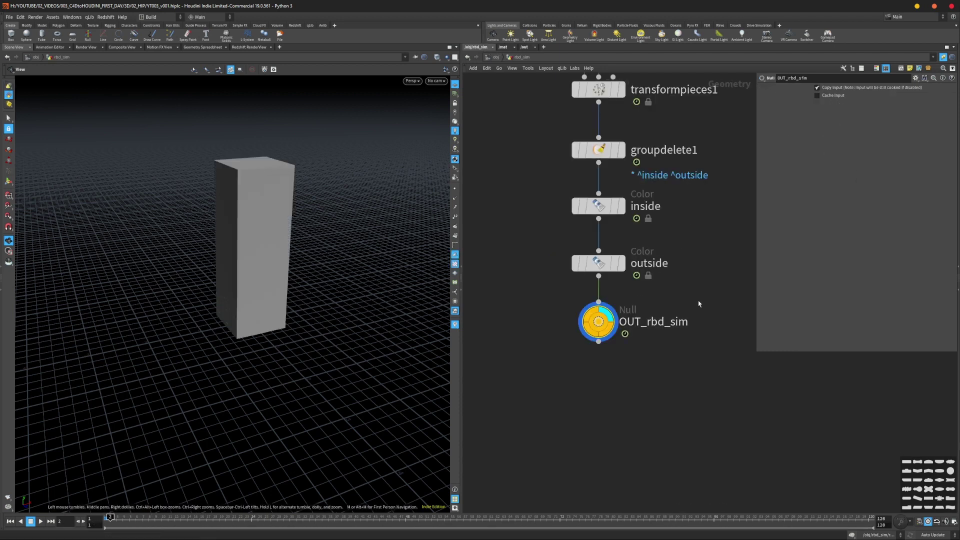
key(h)
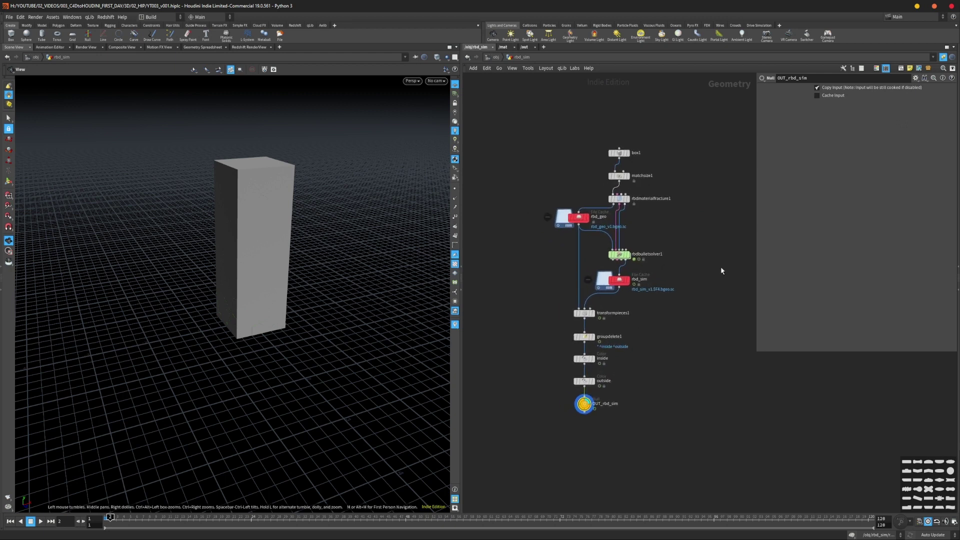
key(u)
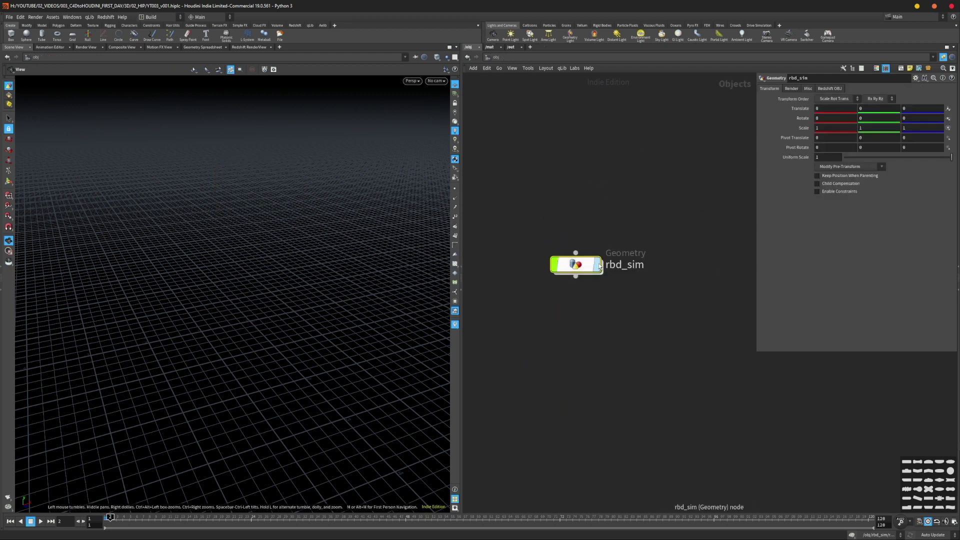
double_click(580, 267)
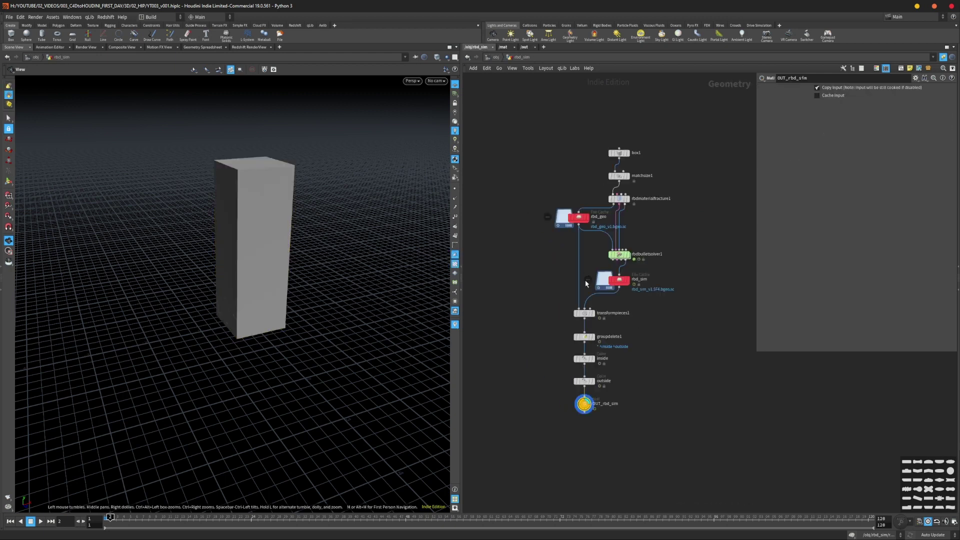
drag(567, 410, 651, 412)
key(u)
- Create a new Geometry object below rbd_sim
key(Tab)
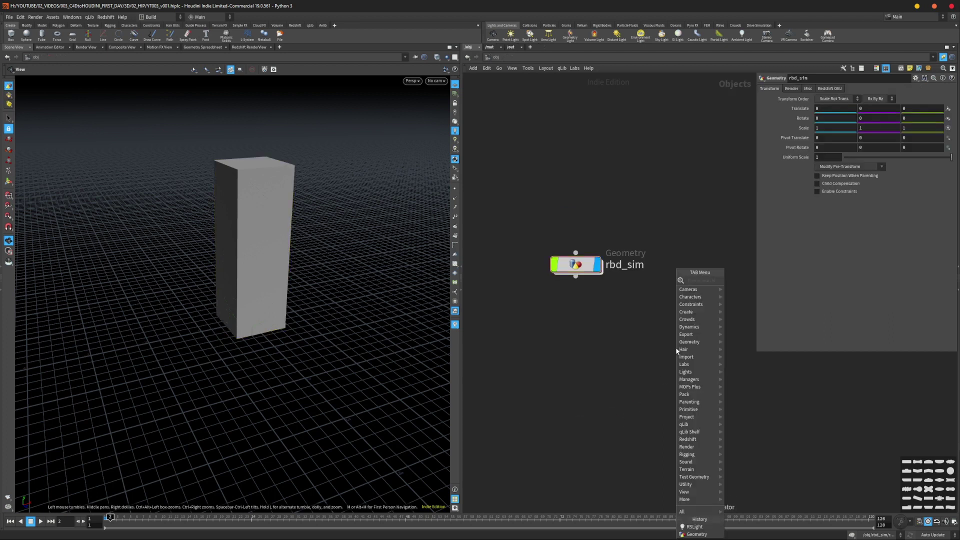
text(geo)
key(Return)
click(676, 348)
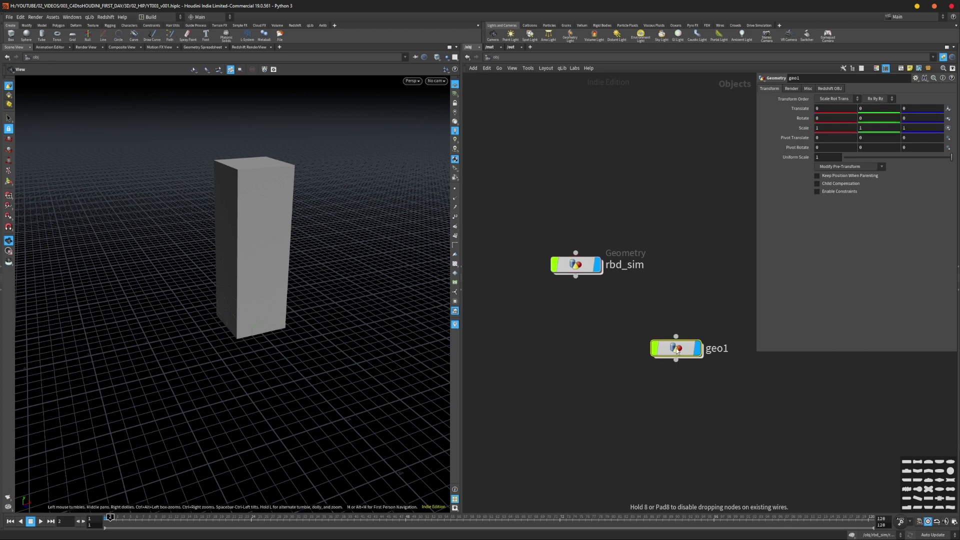
- Add an Object Merge node inside geo1, and align the geo1 object directly below rbd_sim at the object level
double_click(676, 348)
key(Tab)
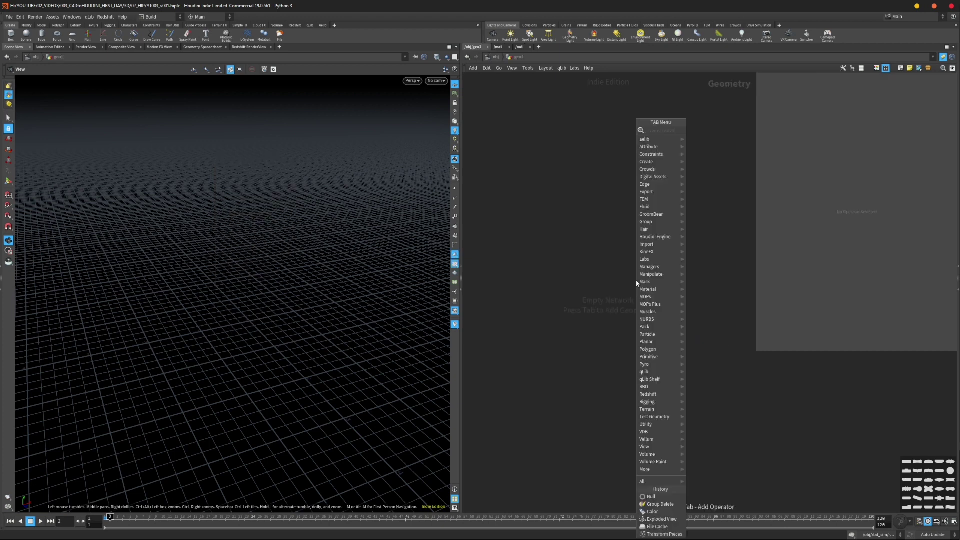
text(objec)
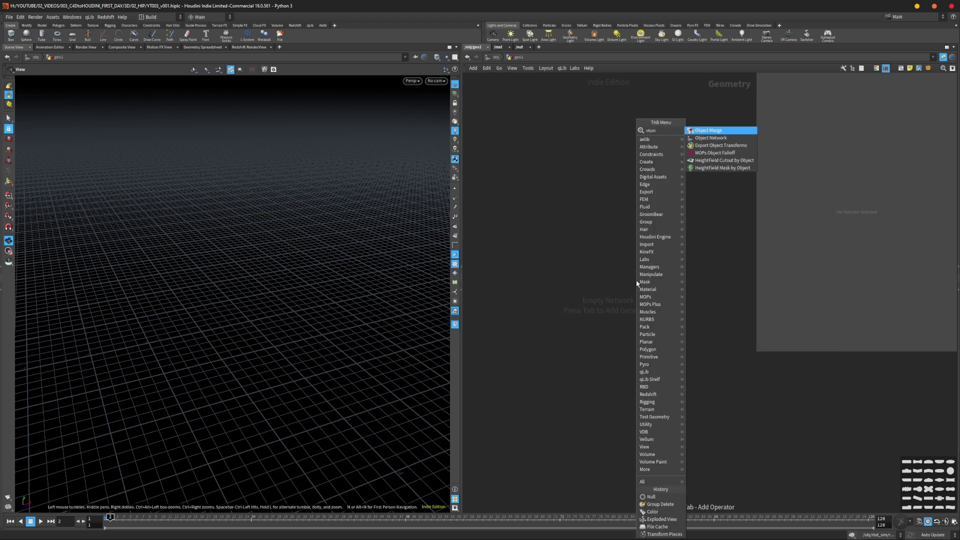
key(Return)
click(636, 284)
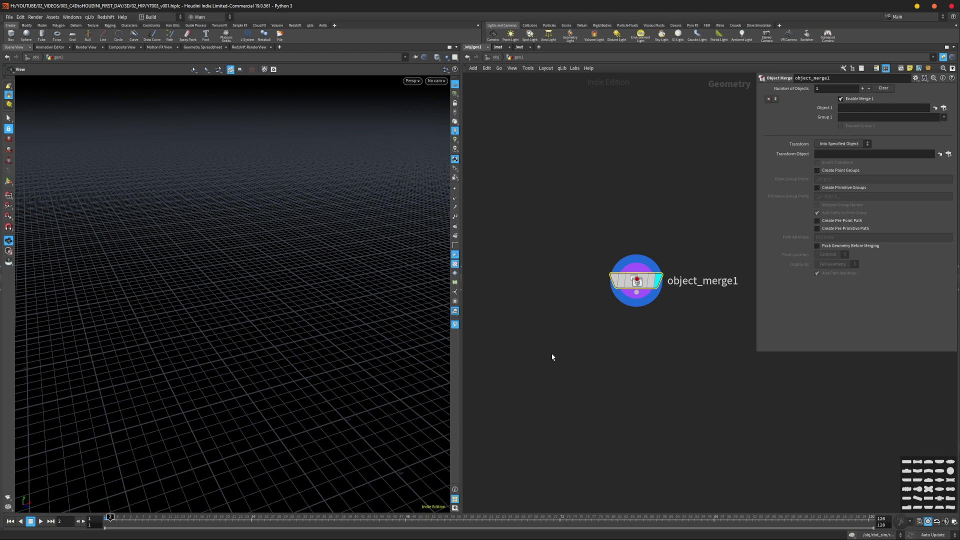
drag(602, 211, 699, 350)
drag(638, 281, 605, 224)
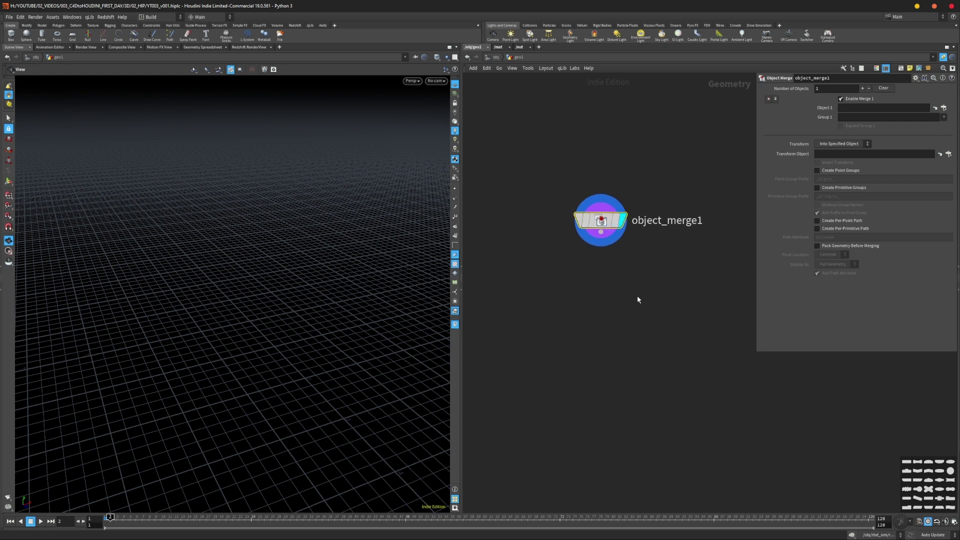
key(u)
drag(675, 346, 576, 332)
- Colour the rbd_sim object red and rename it rbd_sim_FX
click(576, 264)
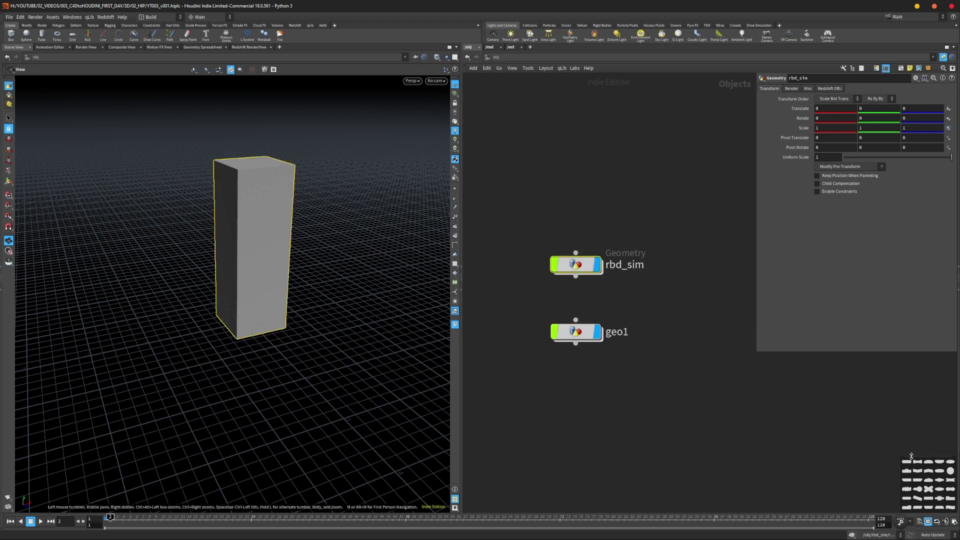
key(c)
click(915, 461)
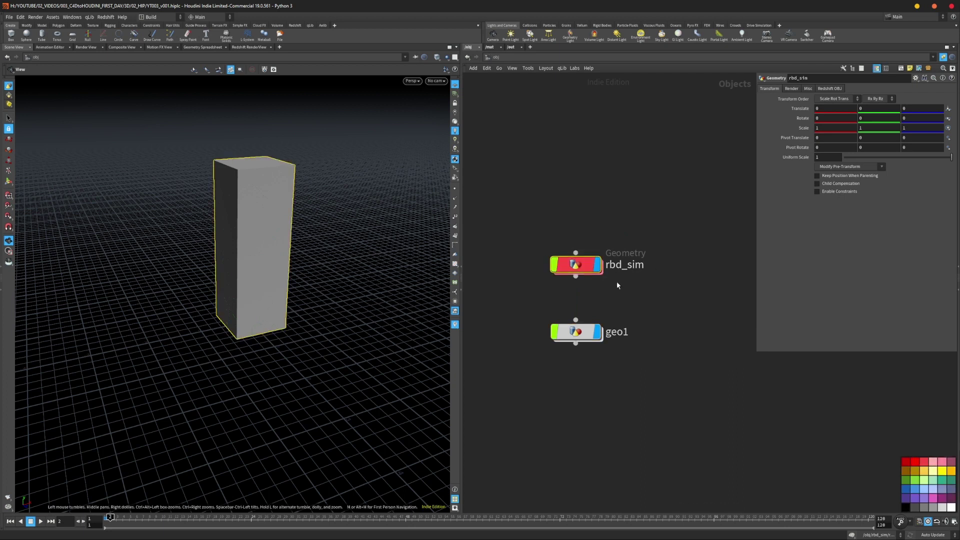
double_click(623, 268)
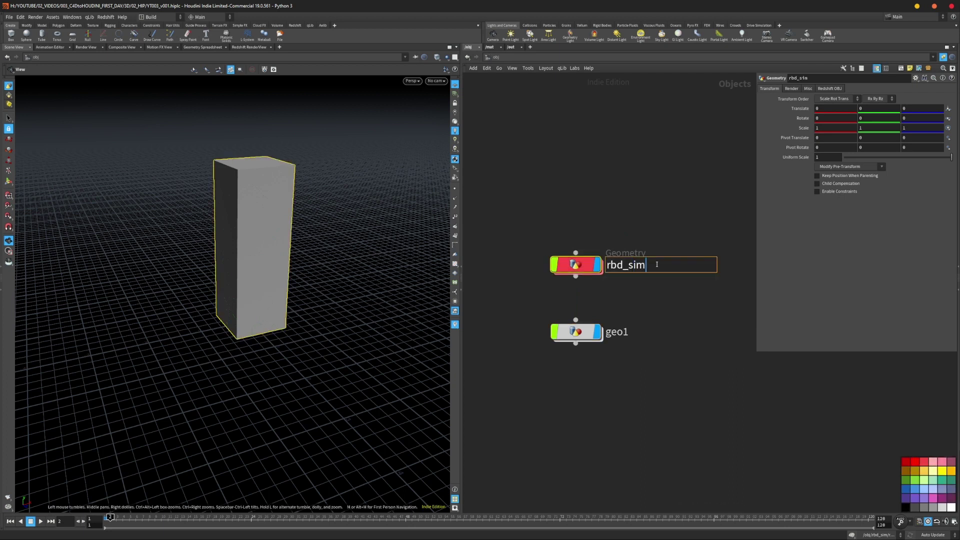
text(_FX)
key(BackSpace)
text(X)
key(Return)
- Rename geo1 to rbd_sim_RNDR and give it a yellow-orange node colour
double_click(619, 327)
key(ctrl+a)
text(rbd_sim)
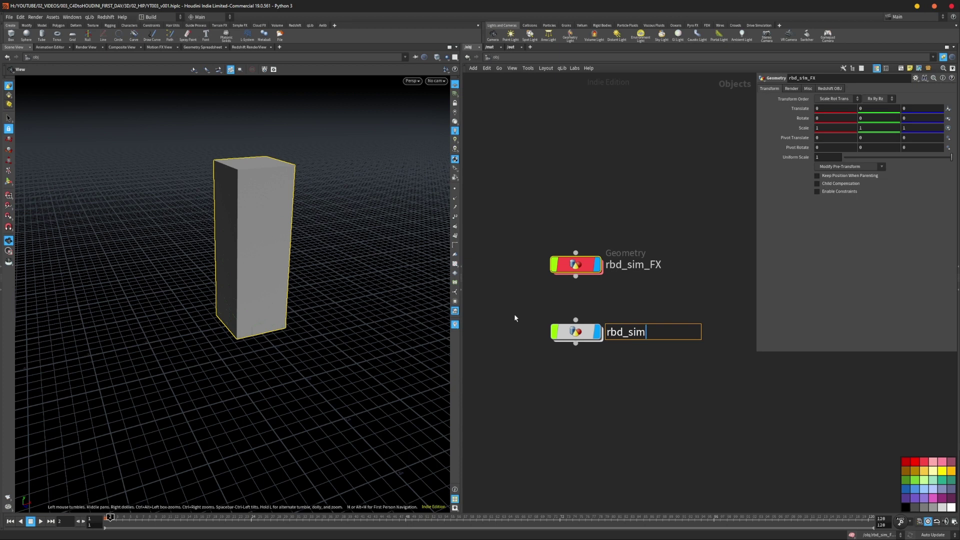
text(_)
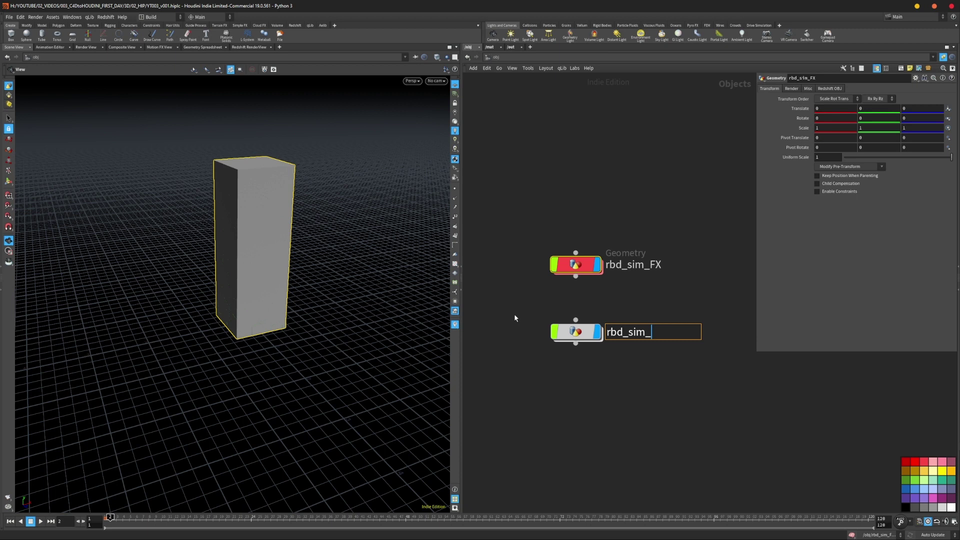
text(RNDR)
key(Return)
drag(533, 314, 632, 394)
click(950, 471)
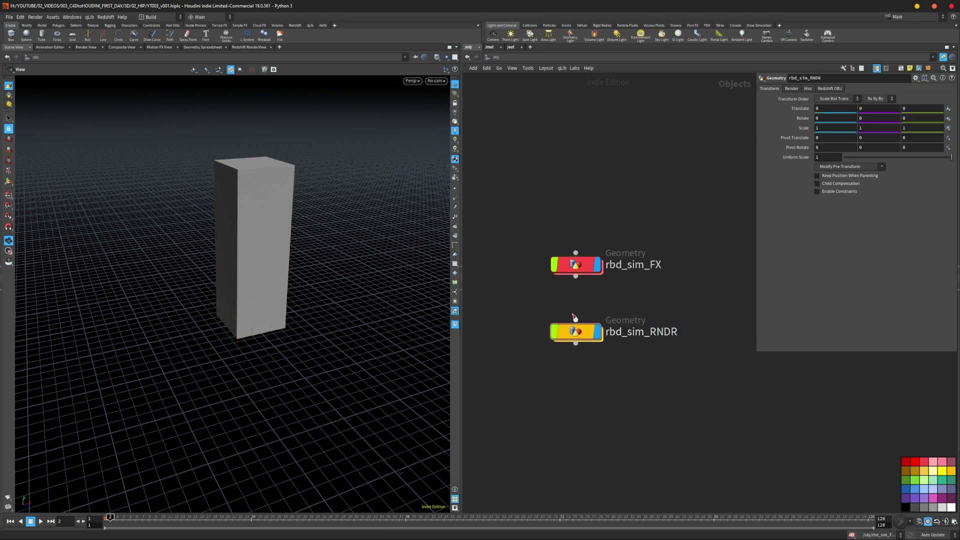
- Hide rbd_sim_FX and set the Object Merge inside rbd_sim_RNDR to /obj/rbd_sim_FX/OUT_rbd_sim, checking the merged simulation along the timeline
click(597, 264)
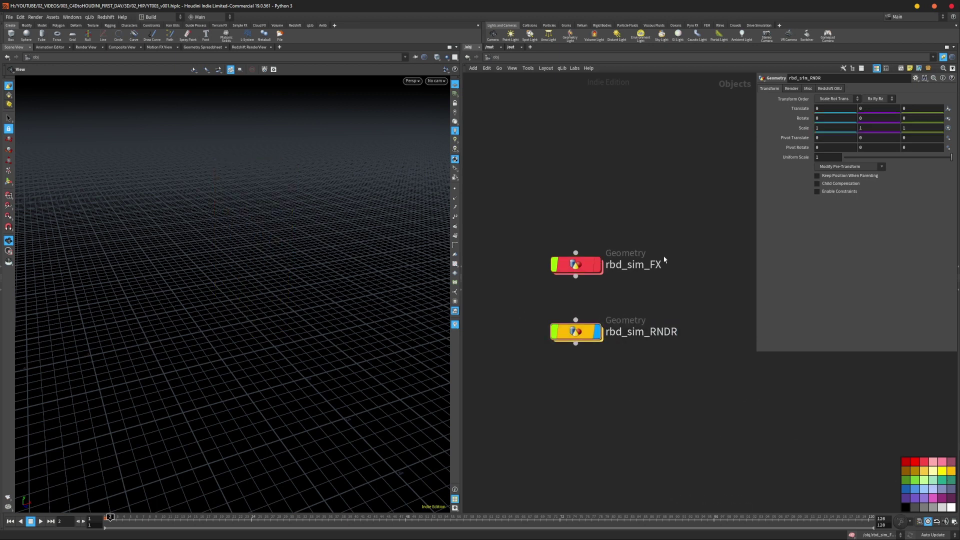
double_click(588, 332)
drag(579, 143, 689, 265)
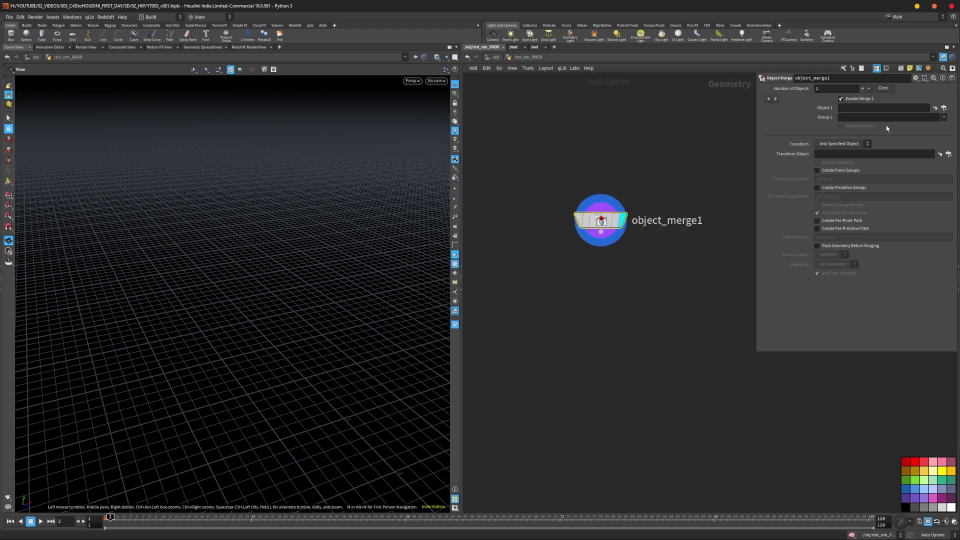
click(944, 108)
drag(910, 70, 752, 157)
click(710, 173)
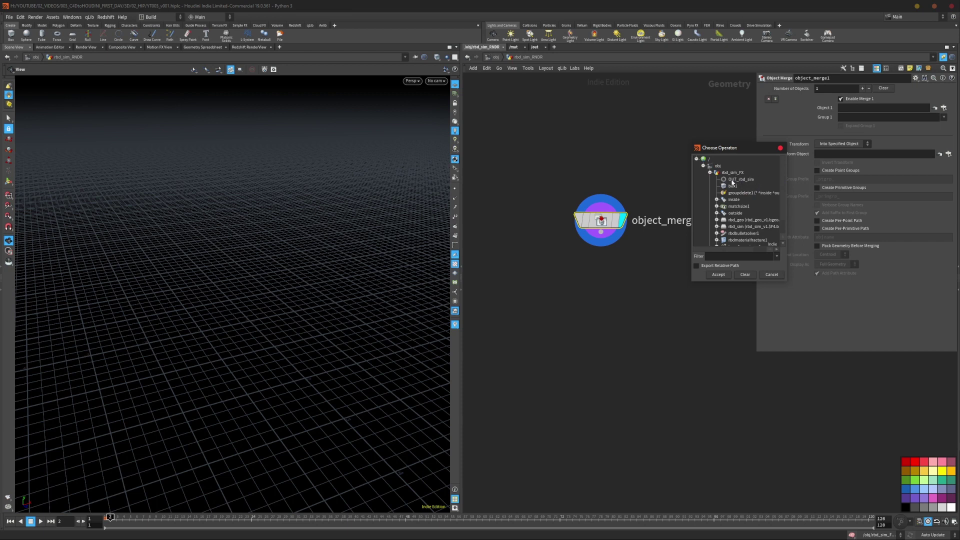
click(740, 181)
click(718, 275)
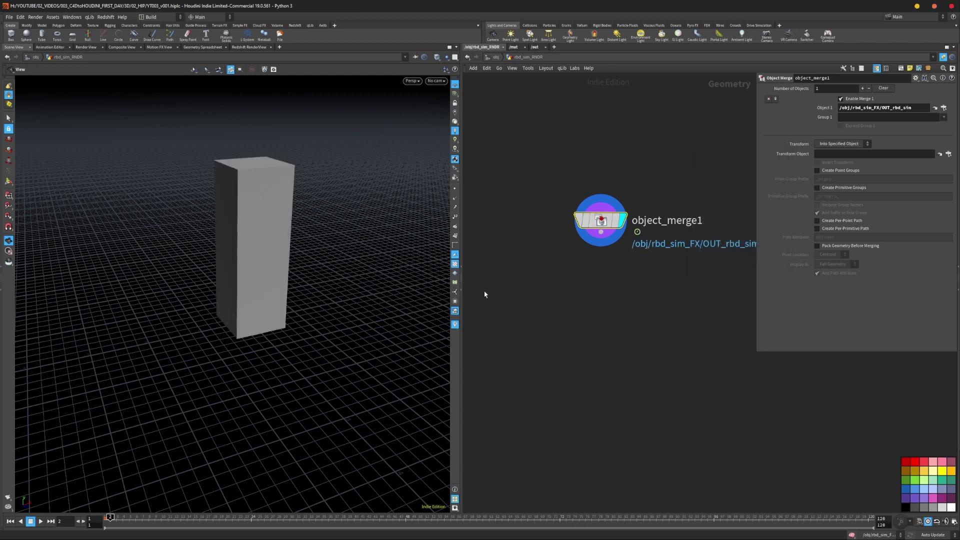
drag(151, 519, 412, 502)
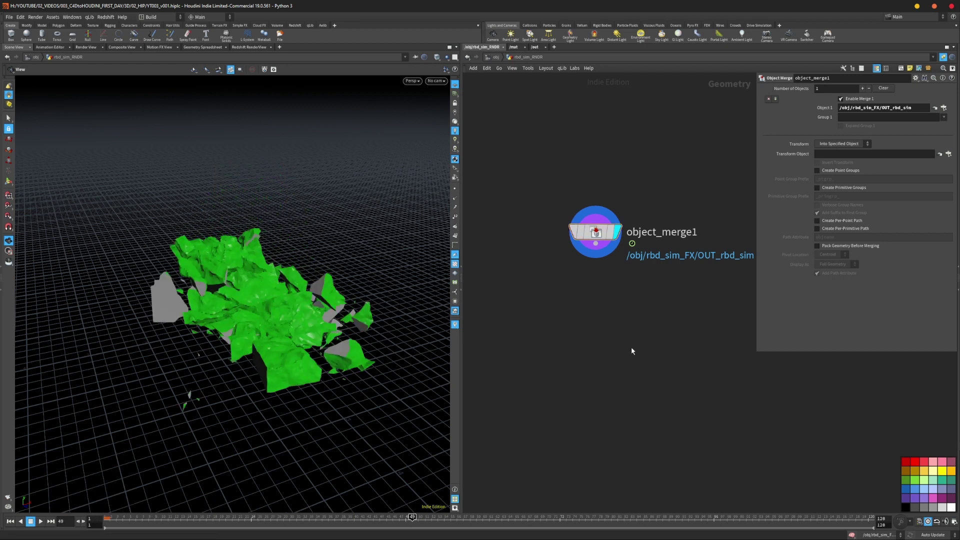
- Inside rbd_sim_FX, move the OUT_rbd_sim null slightly further below the outside node, and return to the object level
key(u)
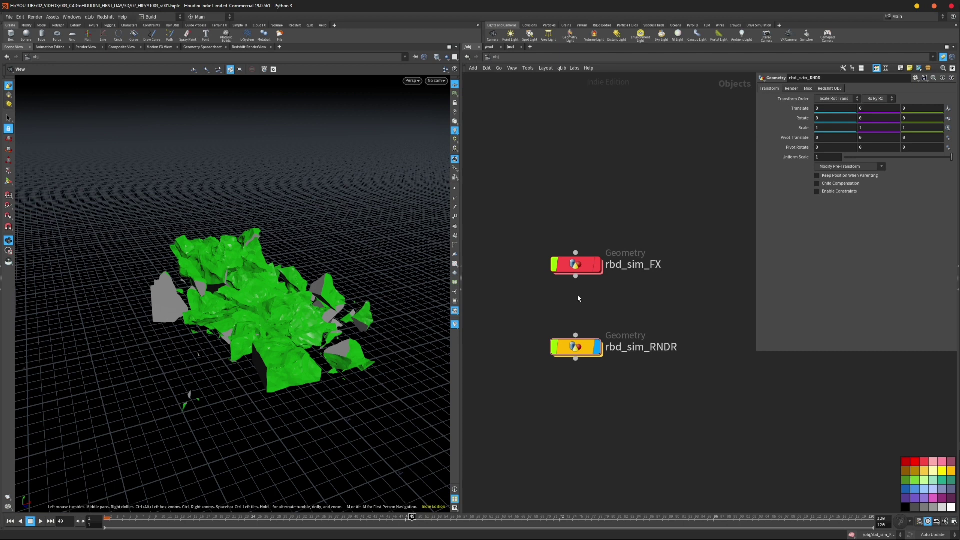
click(582, 268)
double_click(583, 269)
middle_drag(639, 378, 636, 378)
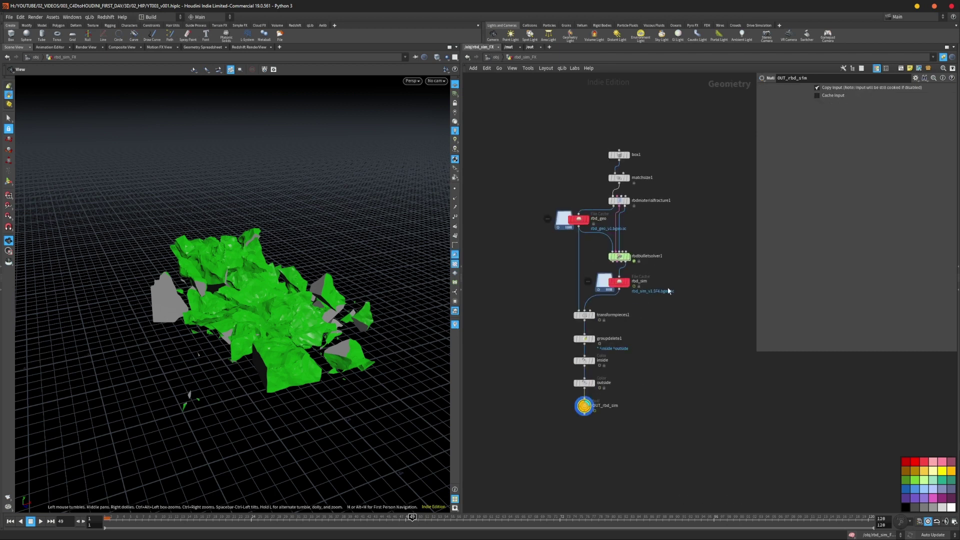
drag(584, 405, 584, 416)
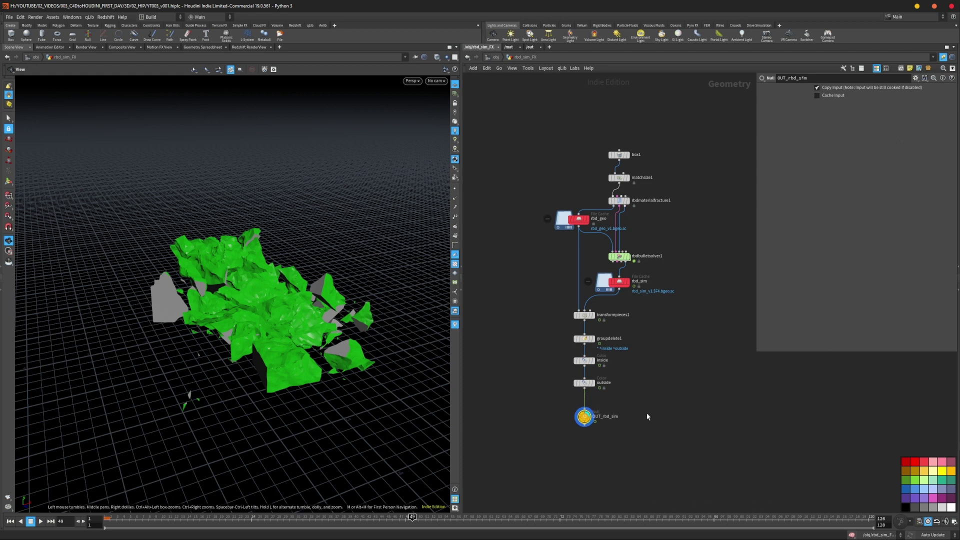
key(u)
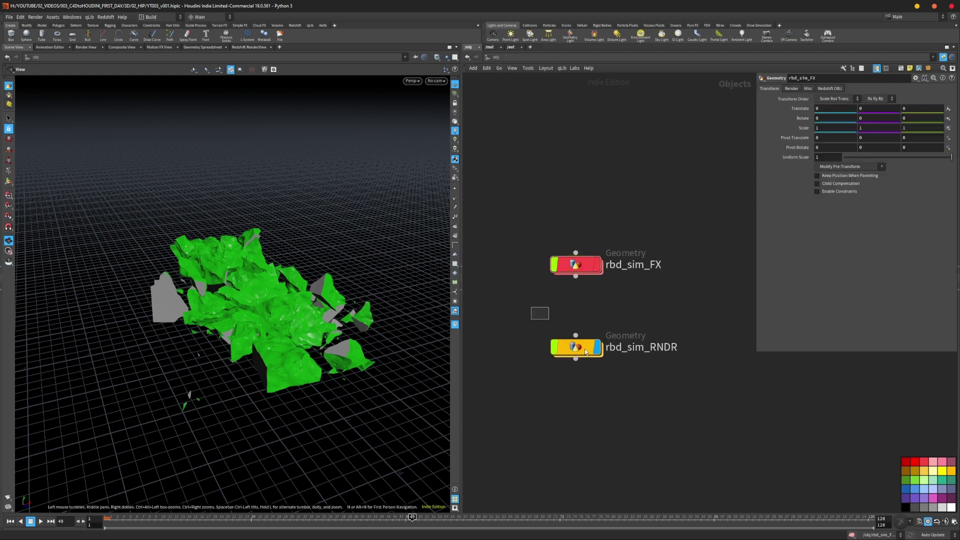
drag(531, 306, 583, 376)
drag(545, 309, 648, 408)
mouse_move(564, 351)
mouse_down()
mouse_move(785, 425)
mouse_move(531, 354)
mouse_move(578, 356)
mouse_up()
drag(537, 316, 641, 377)
drag(594, 356, 582, 346)
- Look through rbd_sim_RNDR's Redshift OBJ settings, including the Instancing options, and return to its Transform parameters
drag(510, 320, 623, 393)
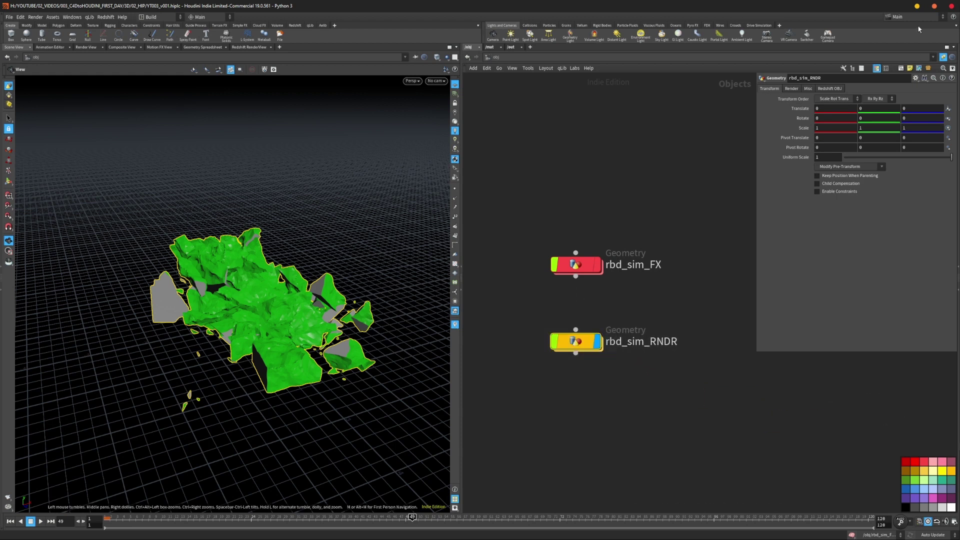
click(810, 89)
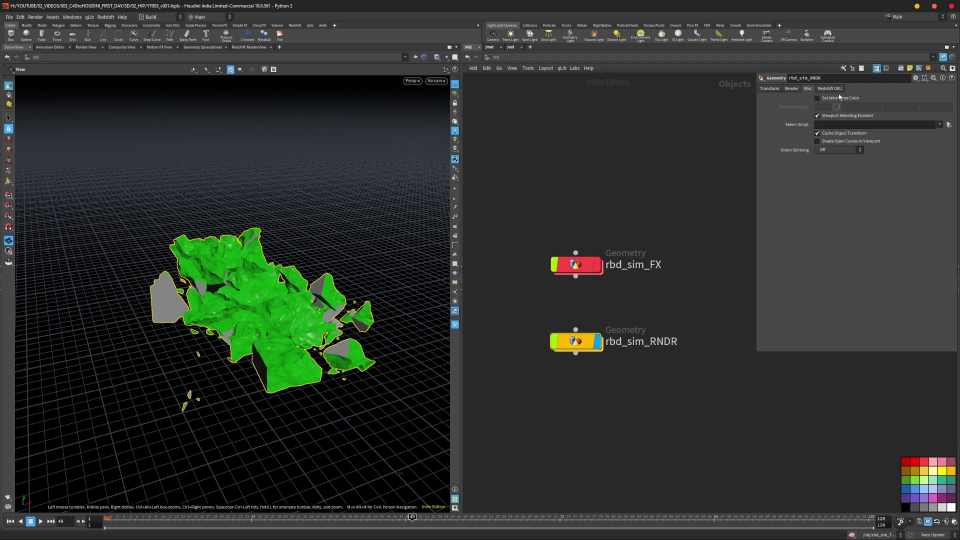
click(820, 89)
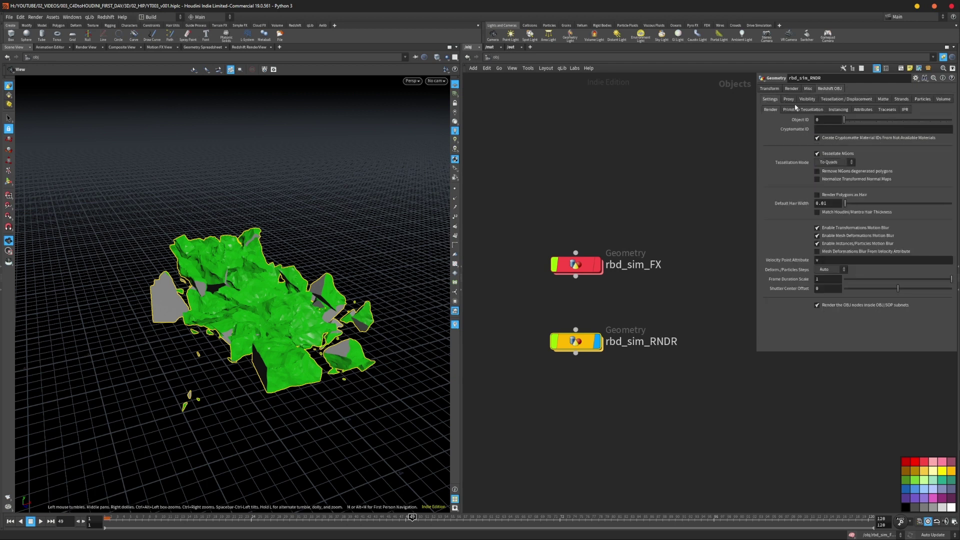
click(802, 110)
click(837, 110)
click(863, 111)
click(844, 110)
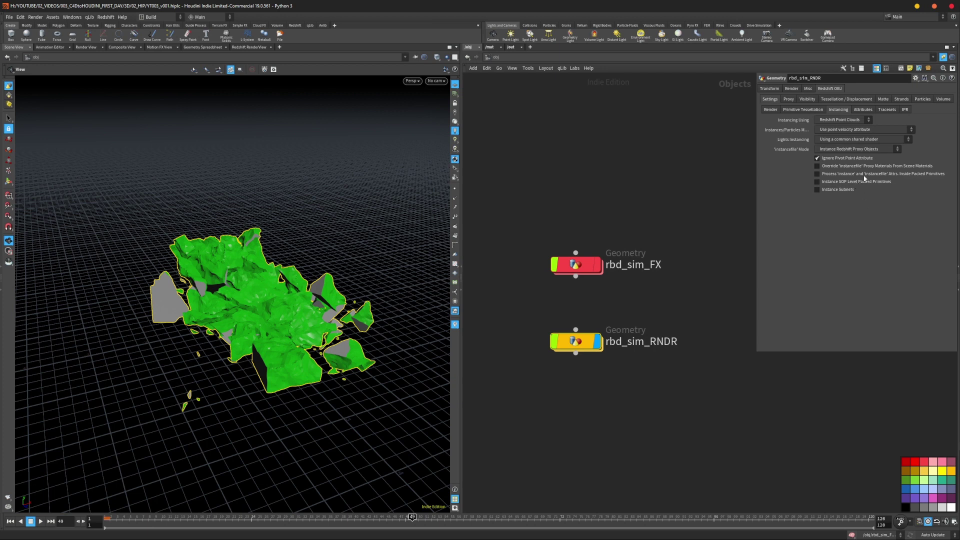
click(774, 88)
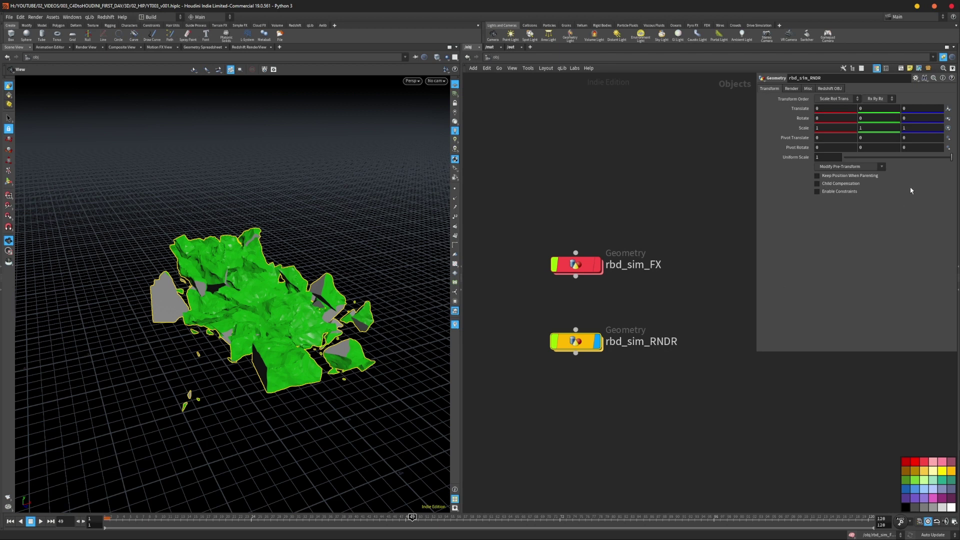
- Delete the rbd_sim_RNDR object
click(588, 265)
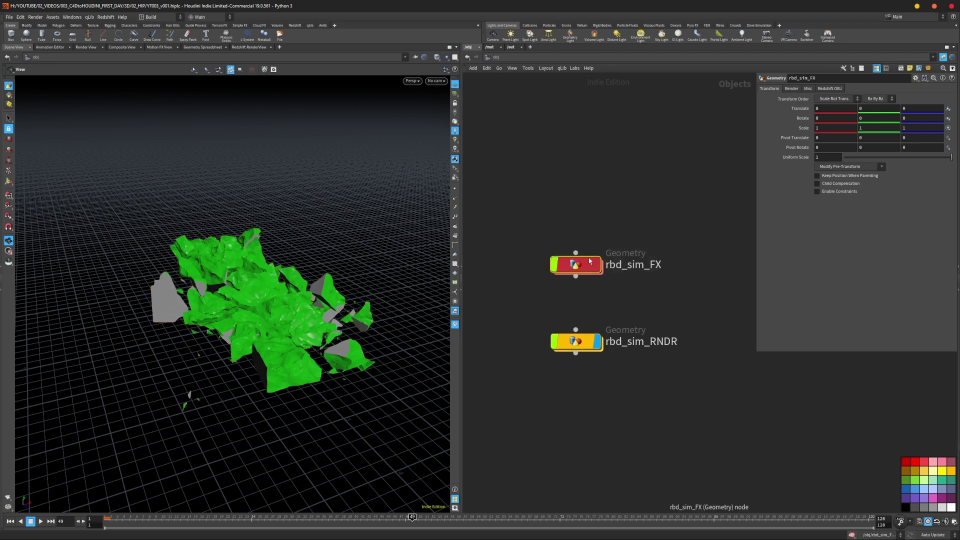
drag(549, 326, 626, 399)
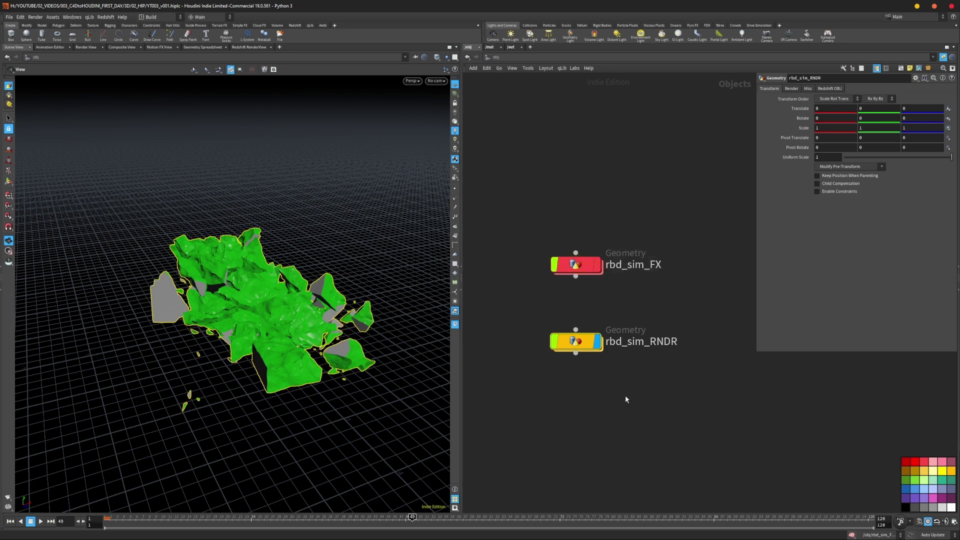
key(Delete)
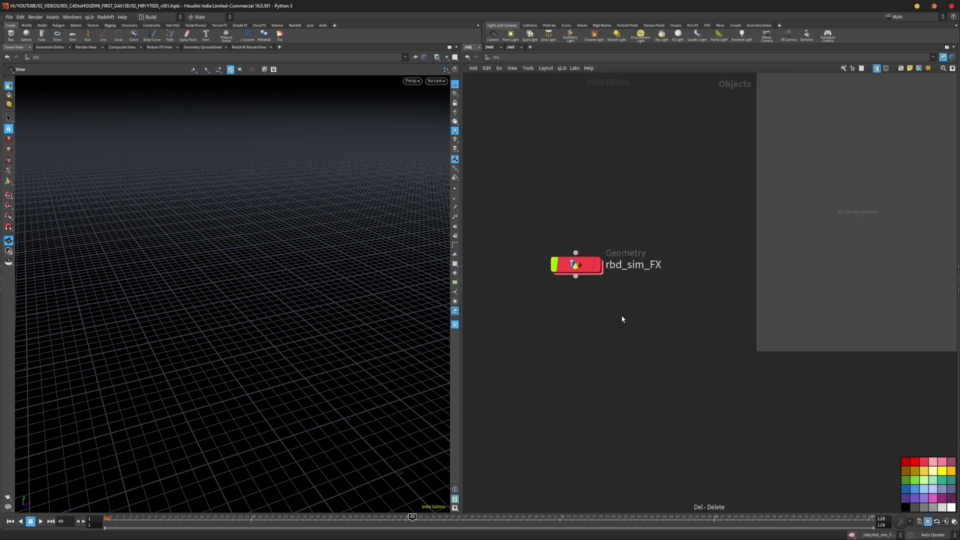
- Turn on the display flag of rbd_sim_FX and set its node colour to white
click(597, 265)
drag(578, 267, 582, 283)
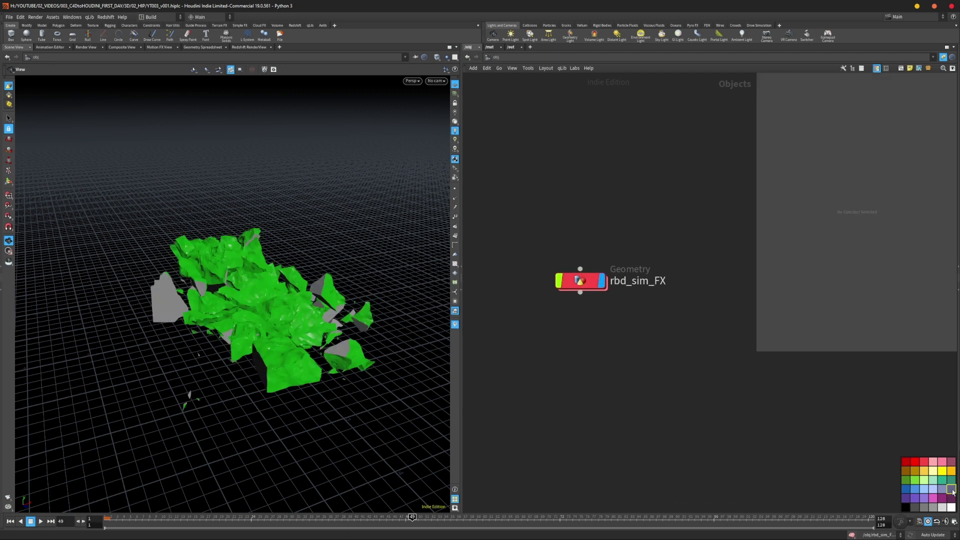
click(583, 282)
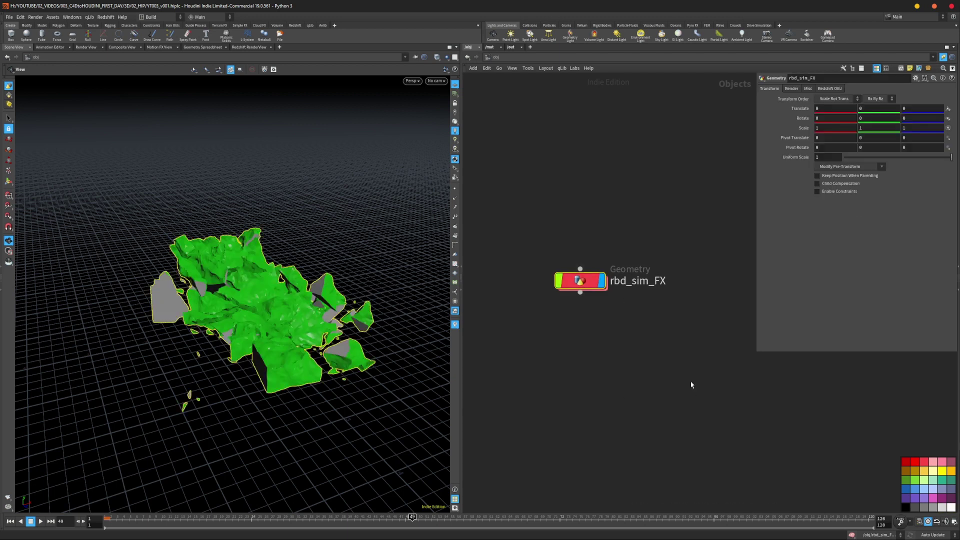
click(953, 507)
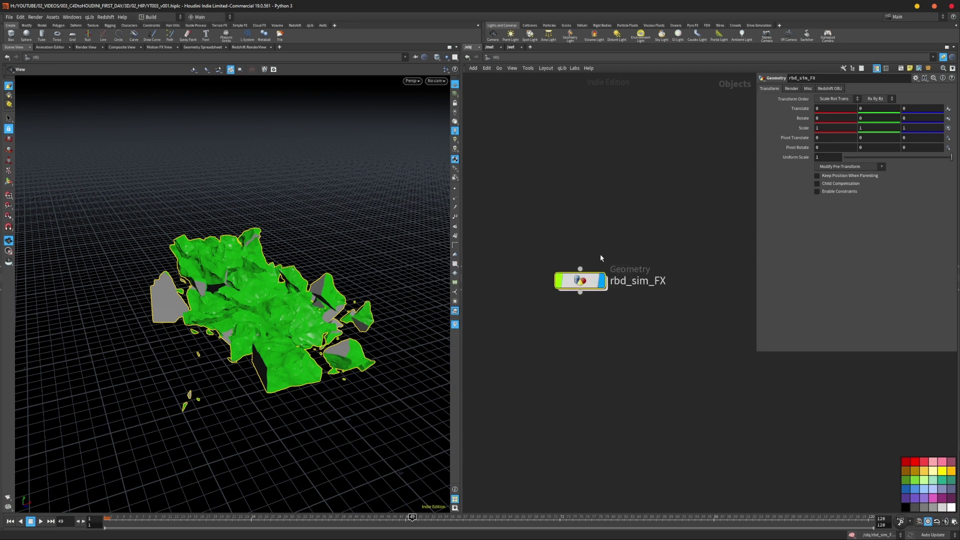
- Inside rbd_sim_FX, play the simulation and inspect the node info of OUT_rbd_sim and the full network
middle_drag(627, 419, 683, 330)
scroll(619, 400, up, 2)
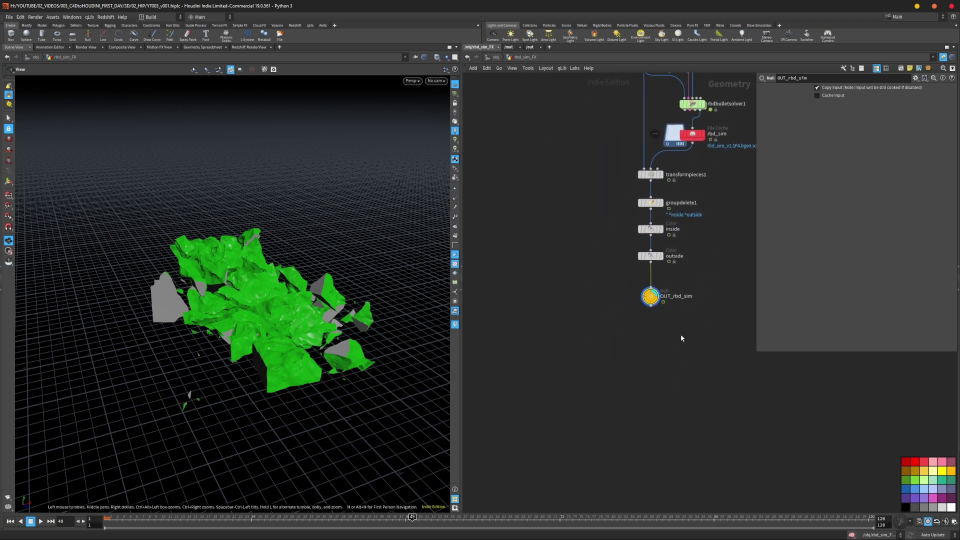
key(ctrl+Up)
key(Up)
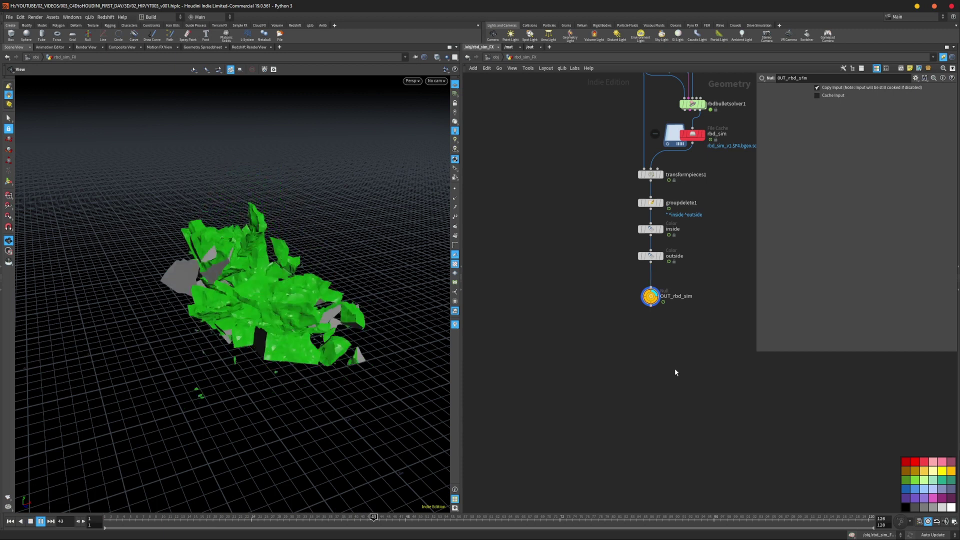
key(Up)
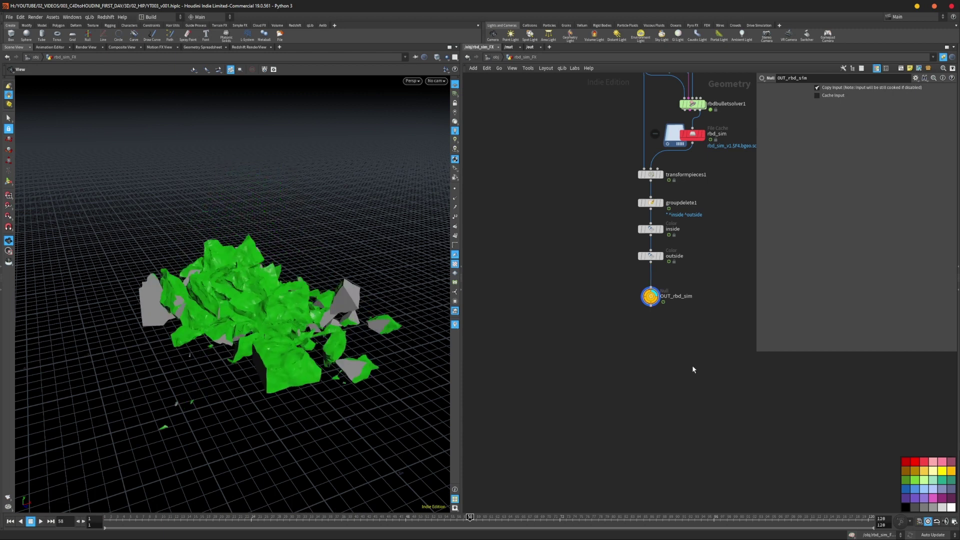
middle_click(651, 298)
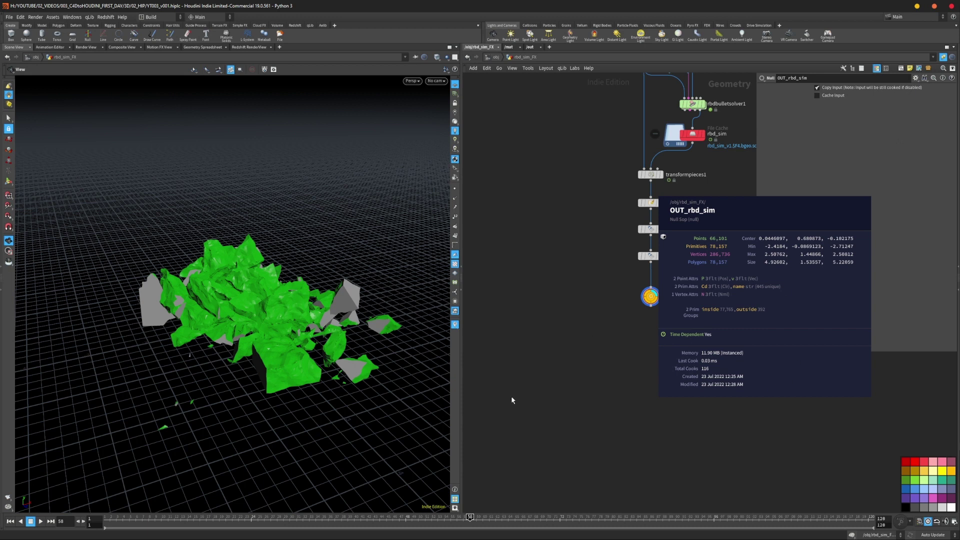
scroll(544, 394, down, 1)
middle_drag(630, 352, 594, 376)
scroll(610, 364, down, 1)
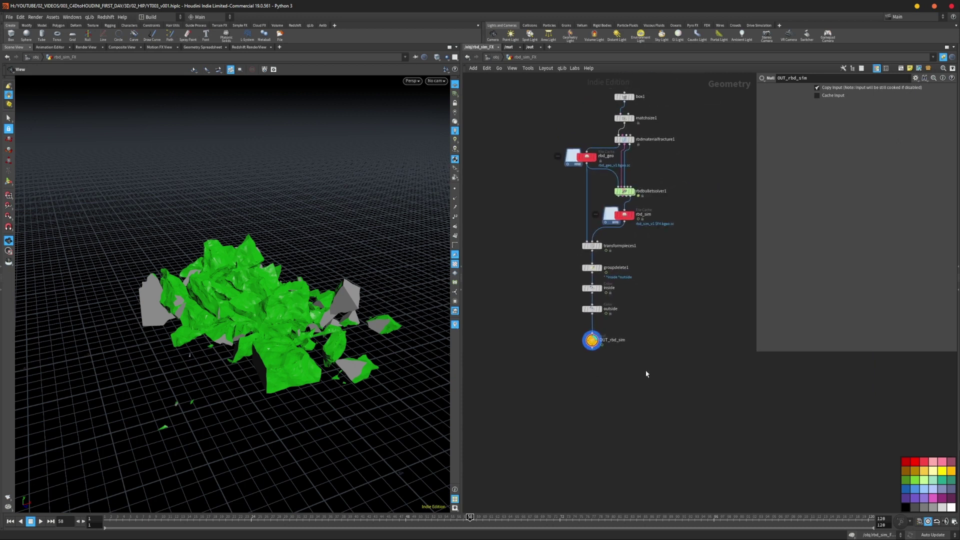
- Return to the first frame and add a ROP Alembic Output node connected below OUT_rbd_sim
key(ctrl+Up)
middle_drag(613, 381, 637, 342)
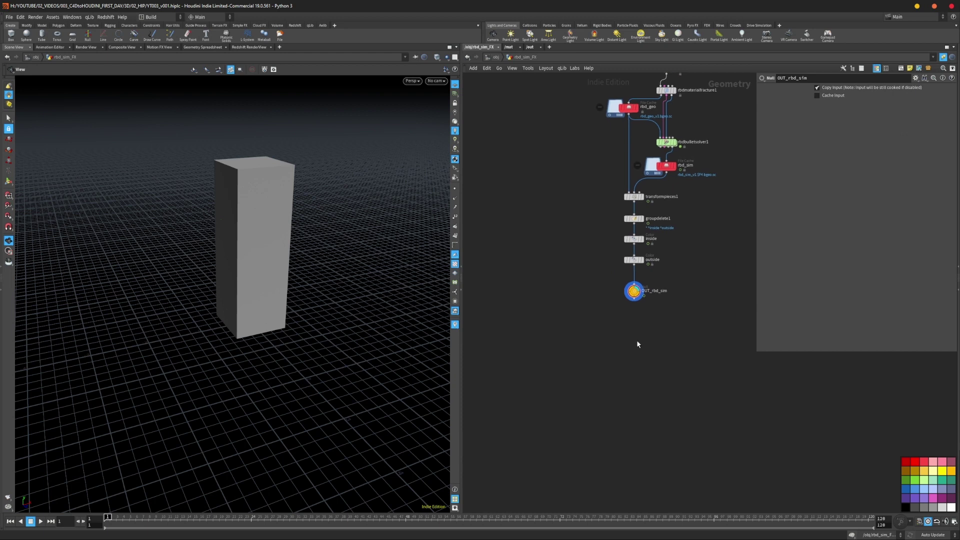
key(Tab)
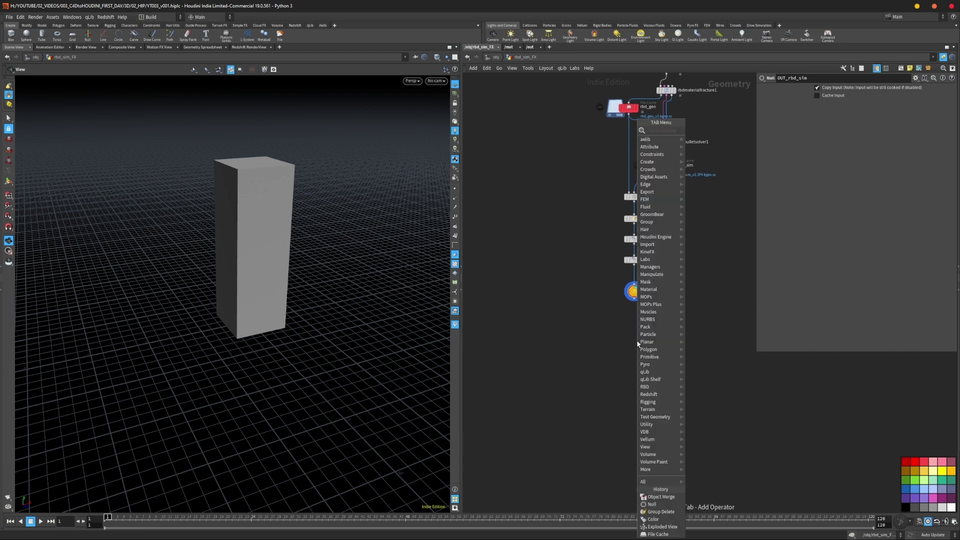
text(rop)
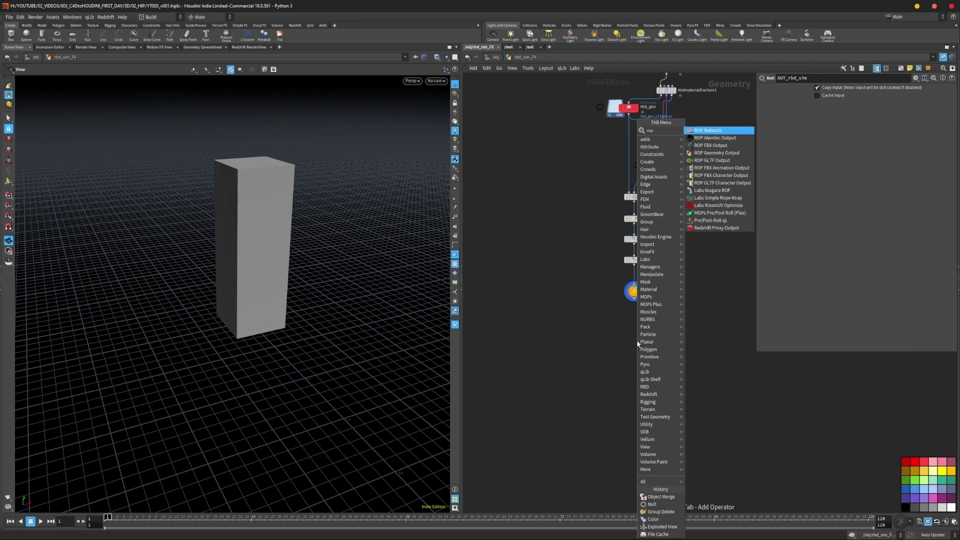
key(Return)
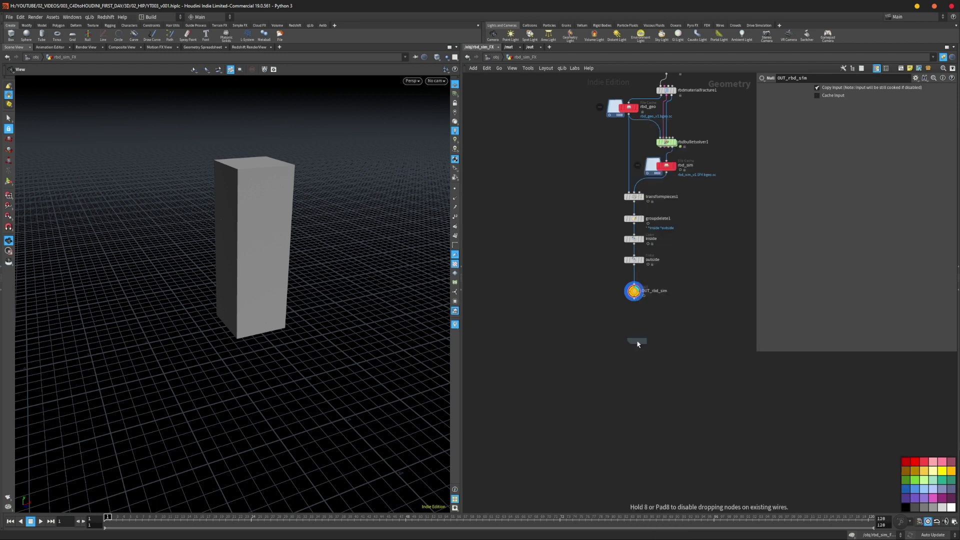
click(634, 326)
drag(634, 322, 635, 318)
click(635, 319)
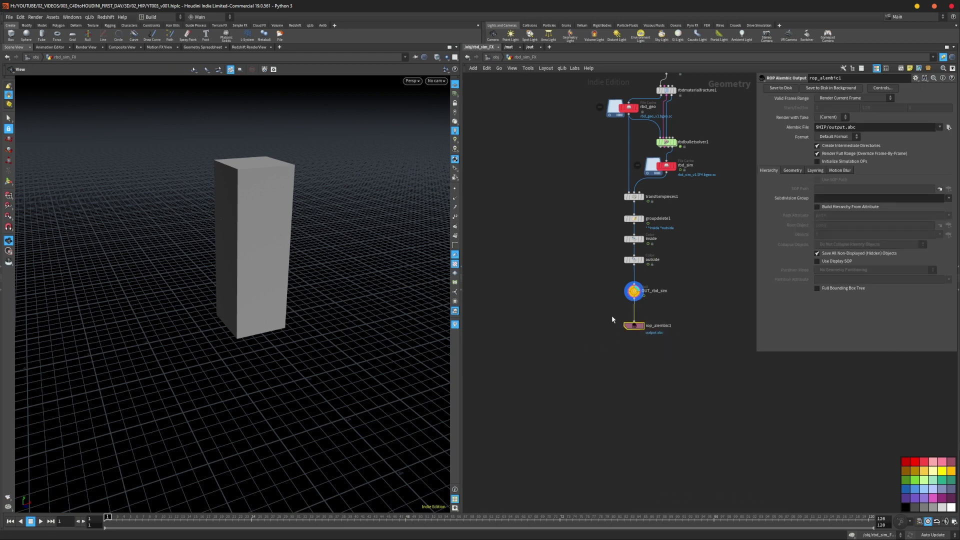
drag(536, 321, 700, 367)
scroll(642, 347, up, 1)
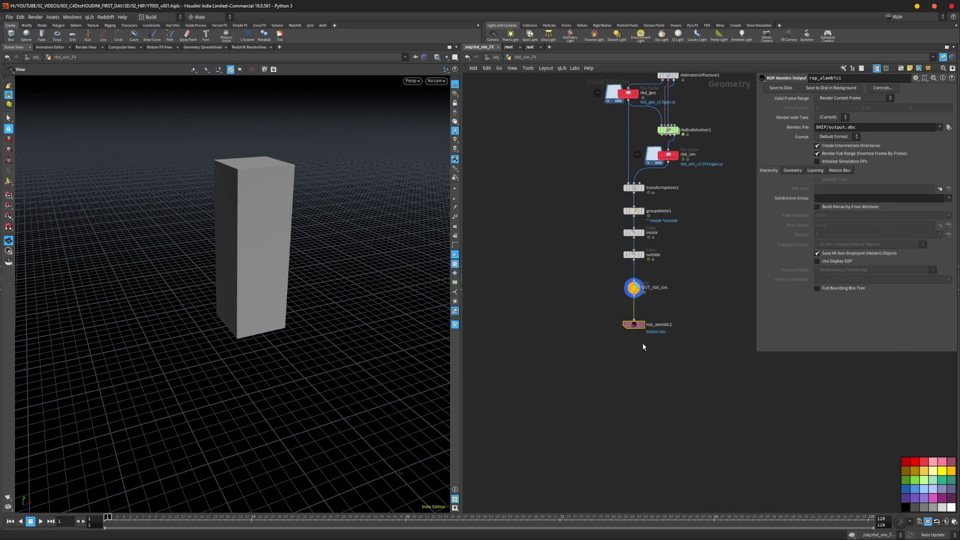
- Select the Alembic output node, then examine the 02_HIP project folder and its abc subfolder in NexusFile, and return to Houdini
middle_drag(642, 347, 628, 363)
drag(594, 378, 645, 331)
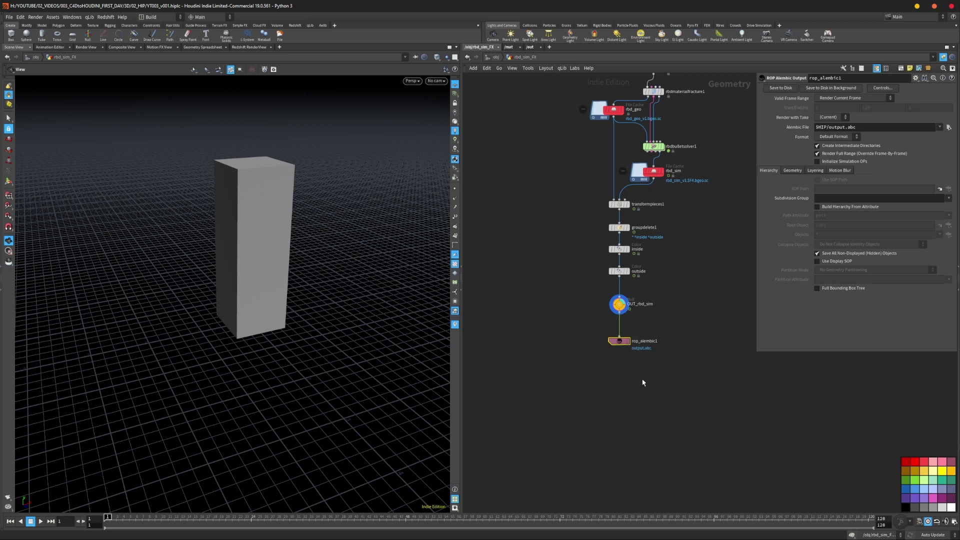
drag(610, 395, 645, 330)
double_click(819, 128)
key(alt+Tab)
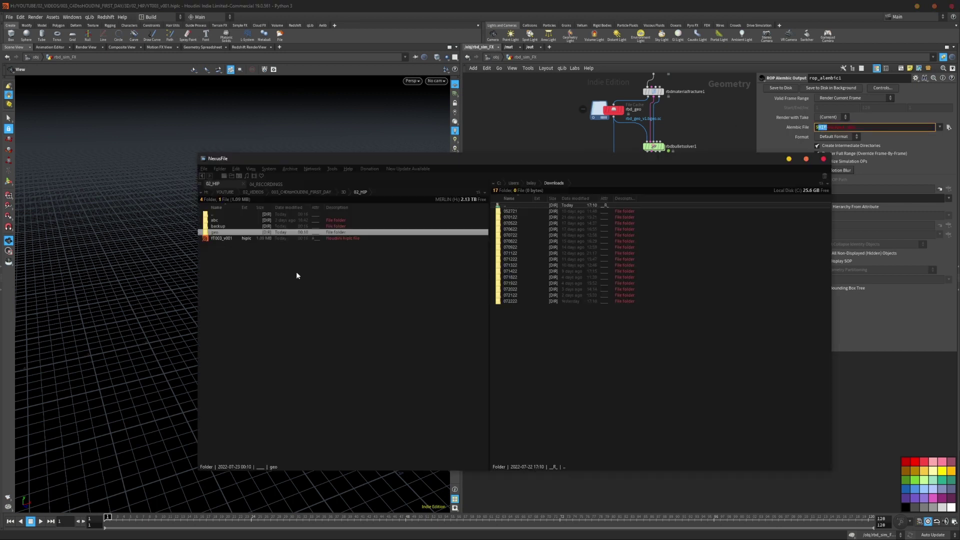
click(243, 239)
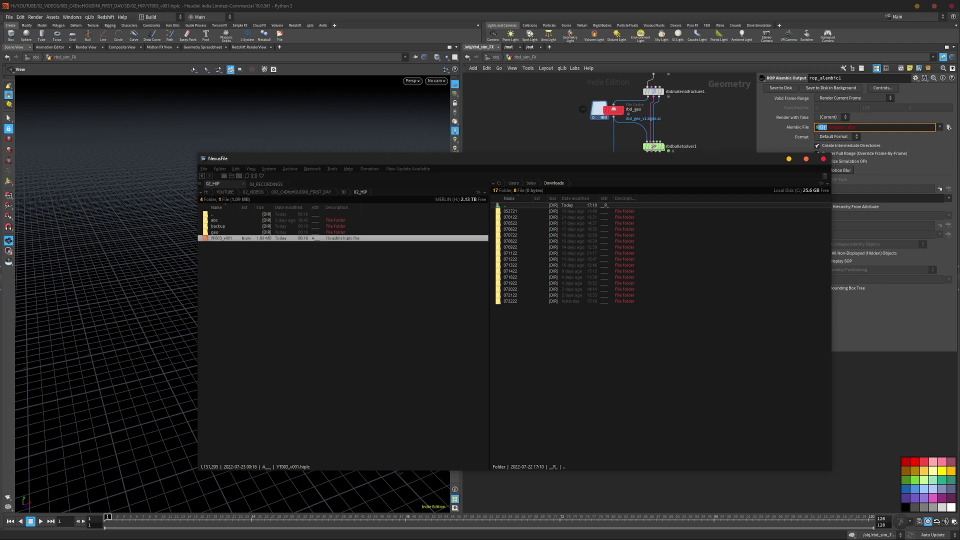
click(829, 127)
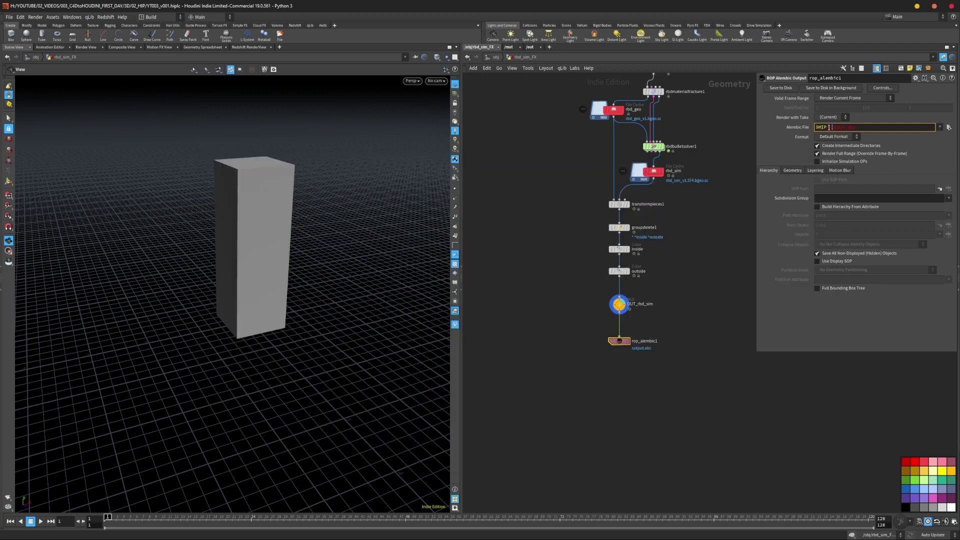
drag(829, 127, 872, 127)
key(alt+Tab)
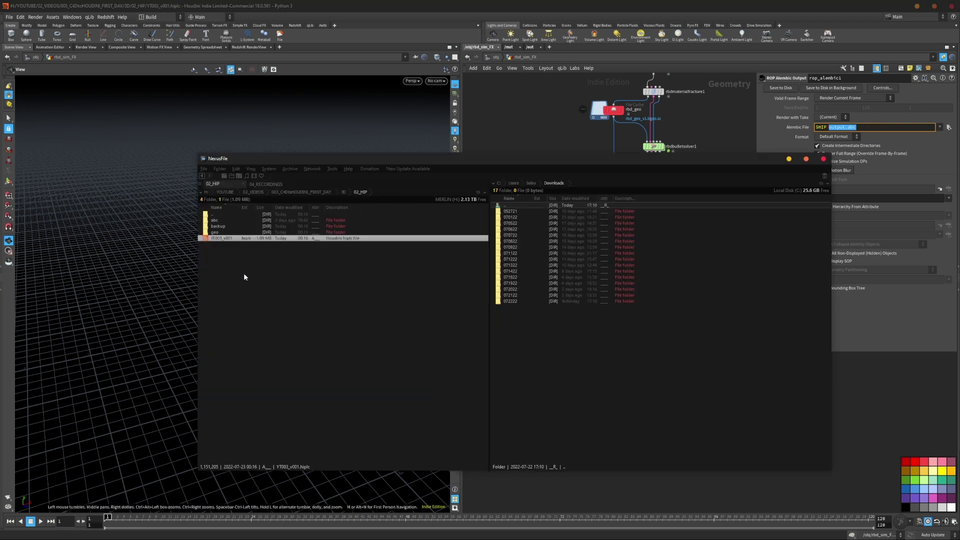
click(215, 220)
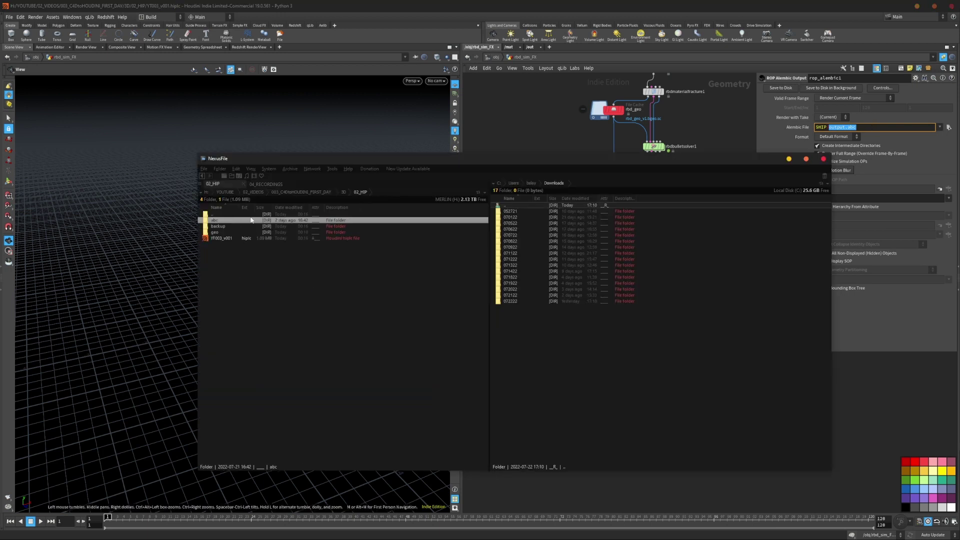
double_click(219, 221)
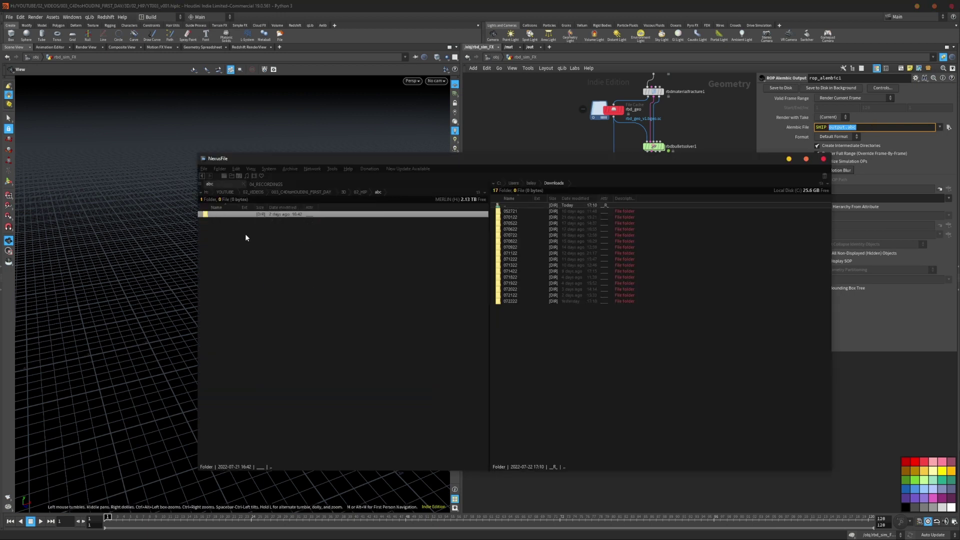
key(BackSpace)
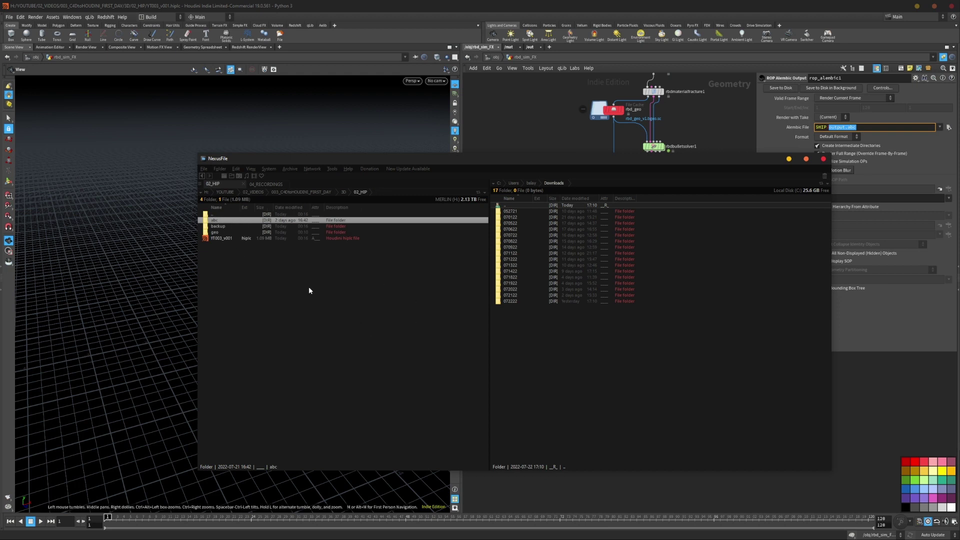
click(871, 124)
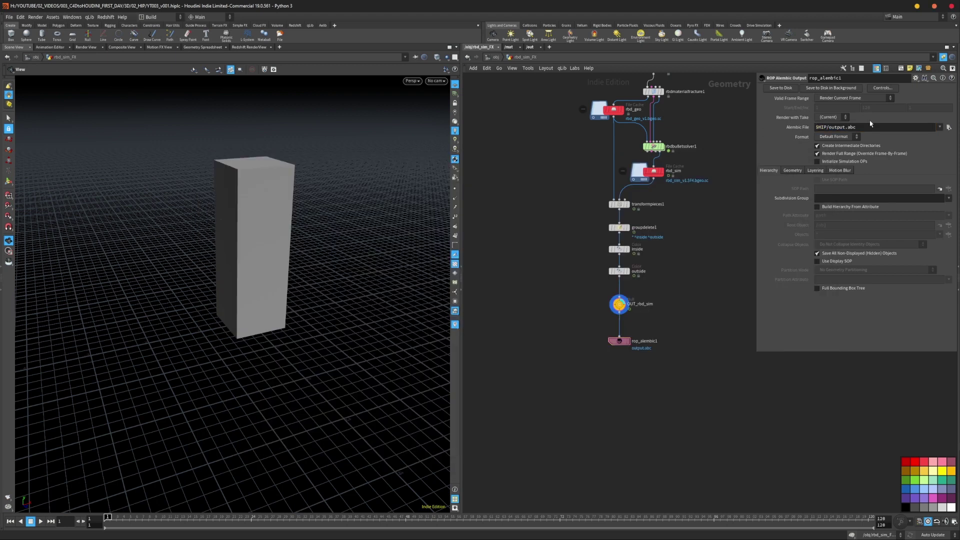
- Point the Alembic file path into the abc subfolder as $HIP/abc/output.abc
click(830, 127)
text(abc)
drag(826, 126, 838, 127)
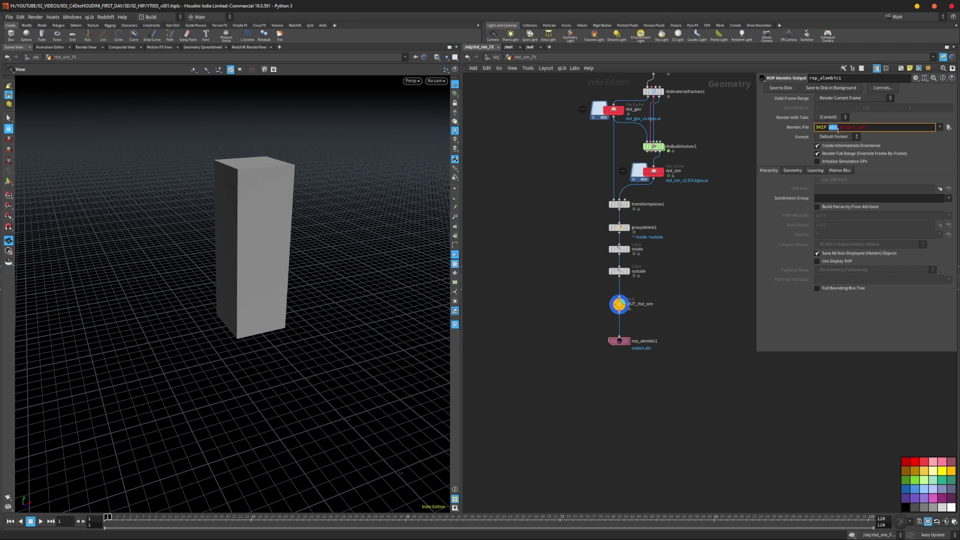
click(668, 312)
drag(592, 326, 683, 358)
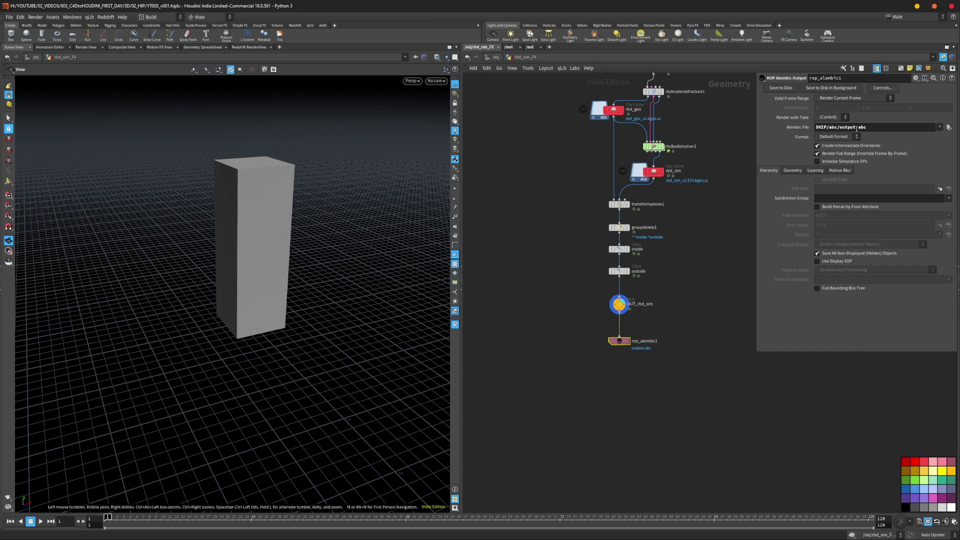
- Replace the file name in the Alembic path with the node-name variable, giving $HIP/abc/$OS.abc
drag(857, 128, 840, 131)
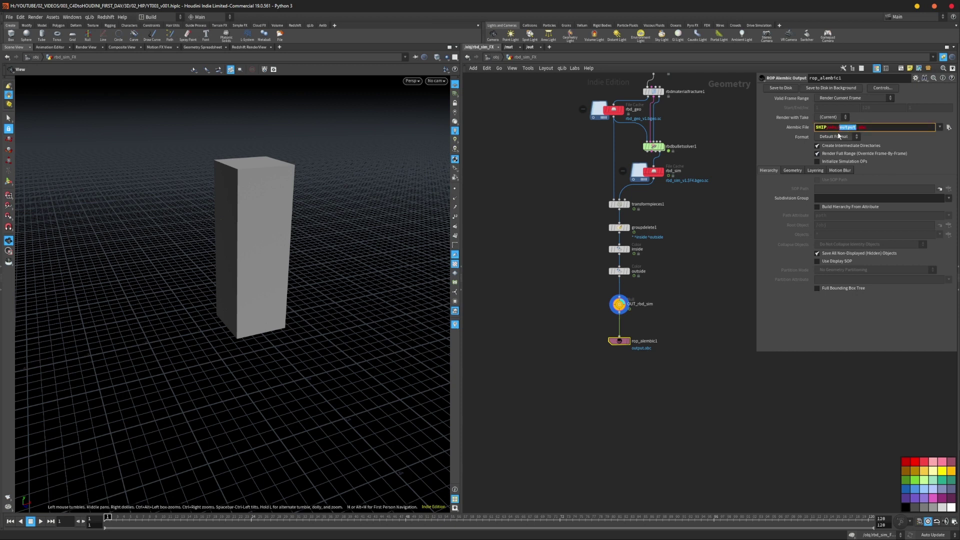
text($OS)
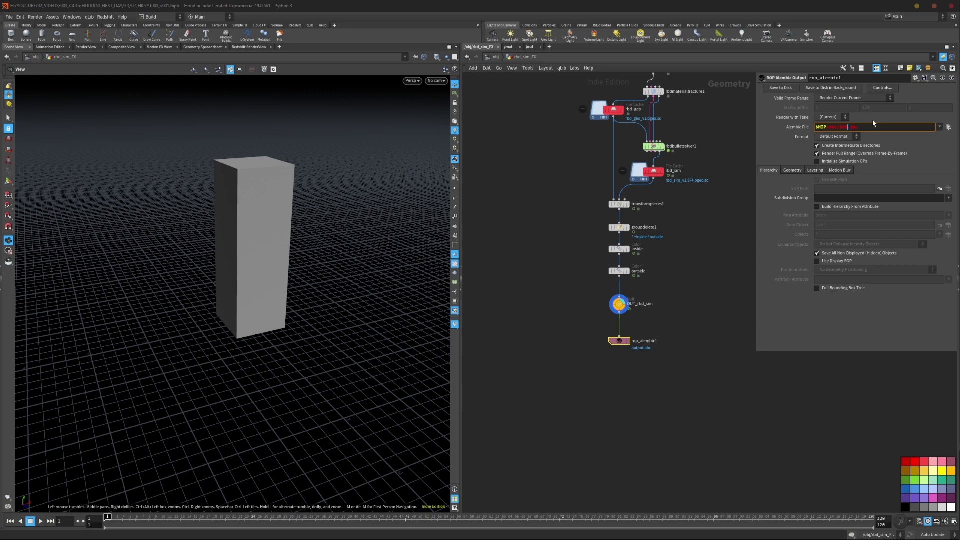
drag(848, 127, 841, 128)
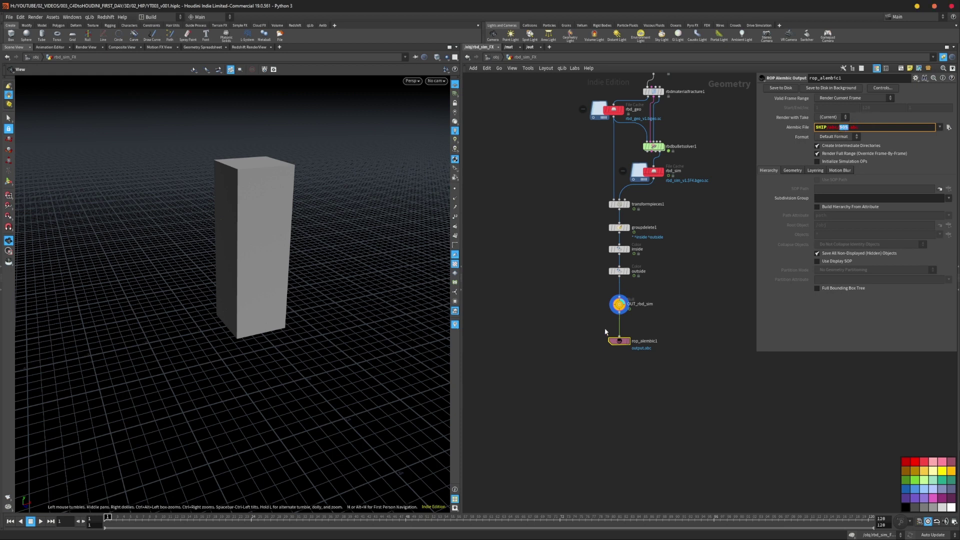
click(657, 344)
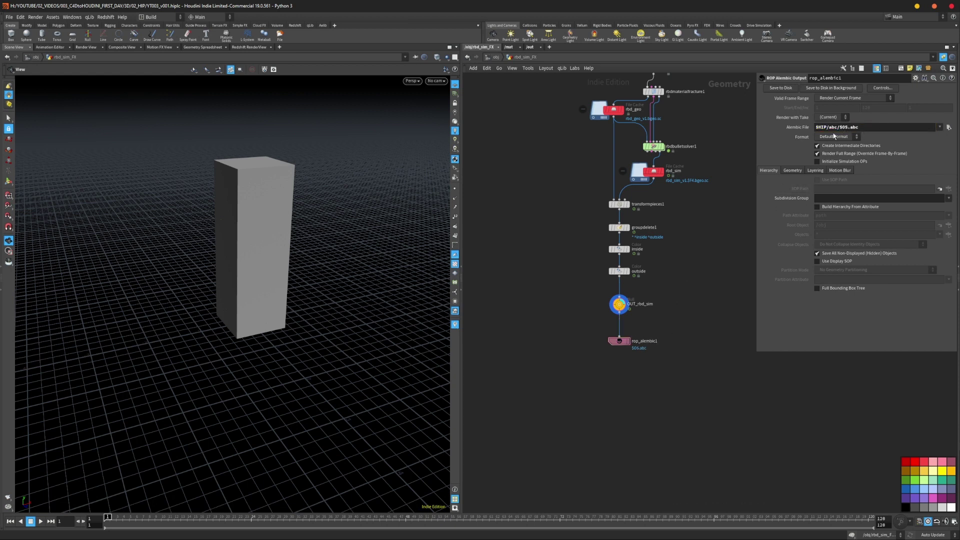
- Rename the ROP Alembic Output node to rbd_sim_fx_v001
click(652, 341)
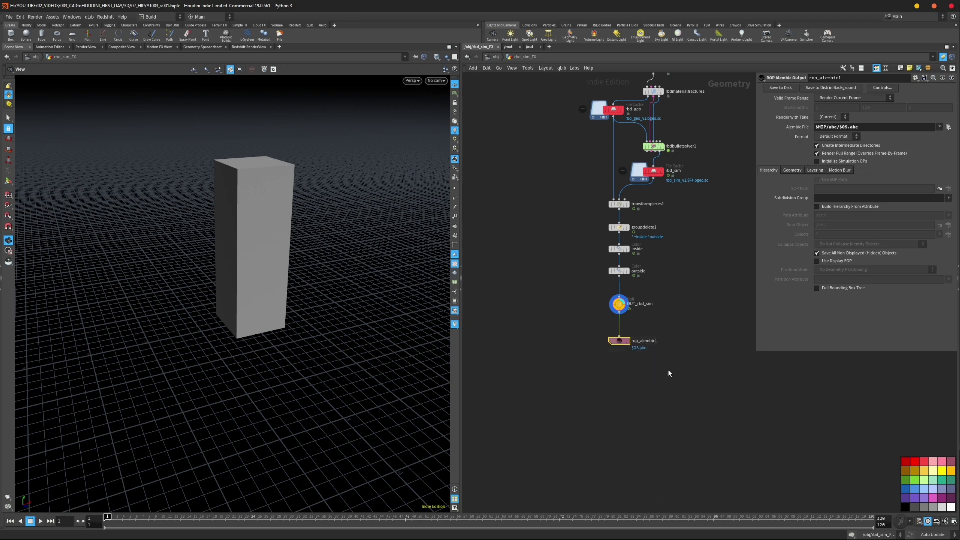
double_click(642, 341)
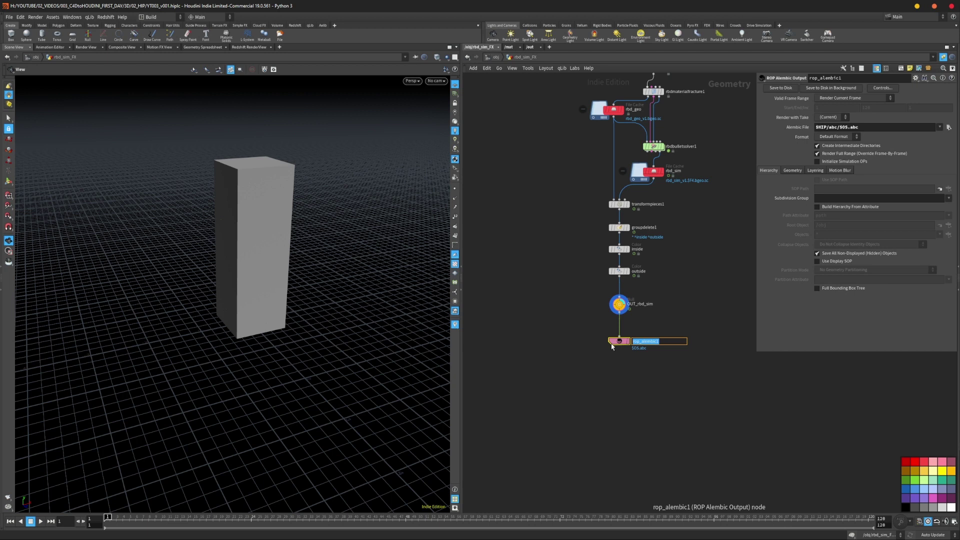
text(rbd_sim_fx_v001)
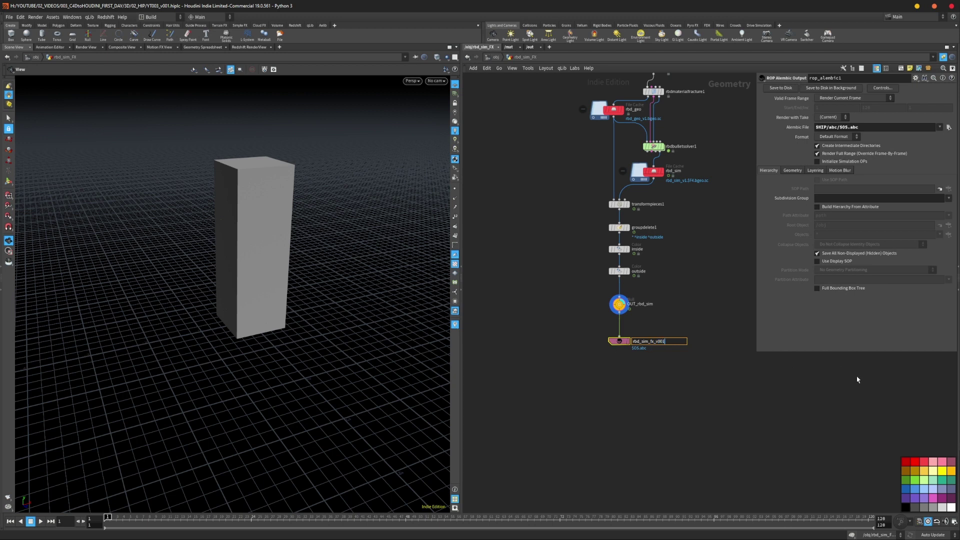
key(Return)
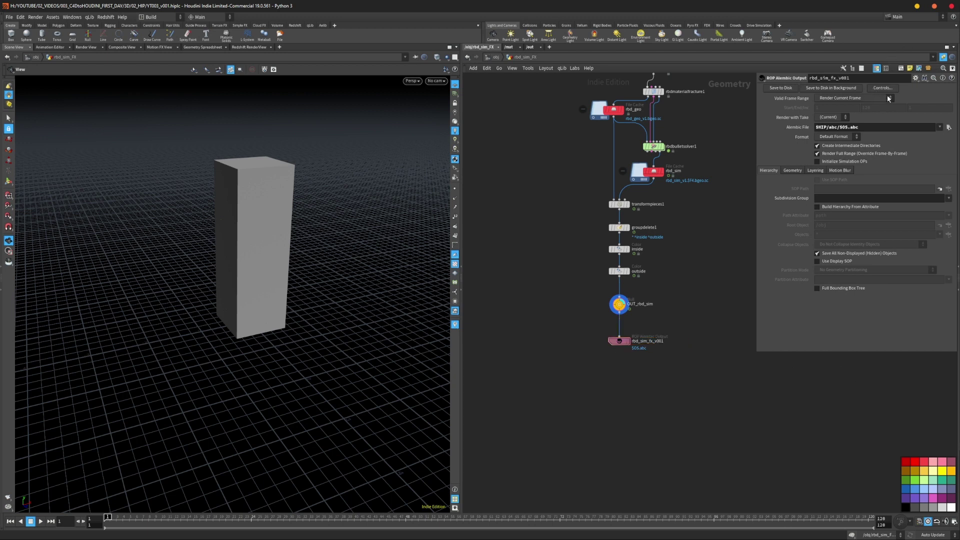
- Set the Alembic output's valid frame range to Render Frame Range
click(889, 98)
click(848, 106)
click(889, 100)
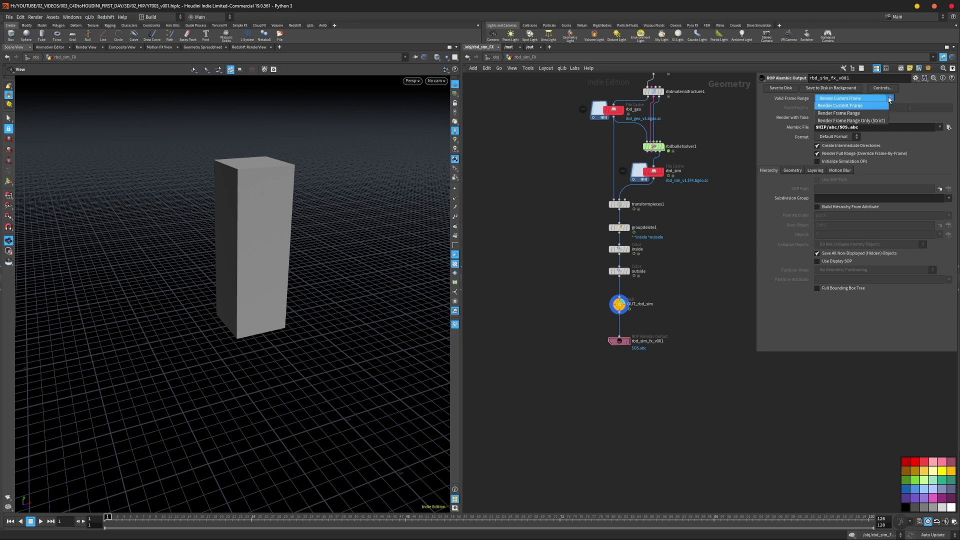
click(848, 114)
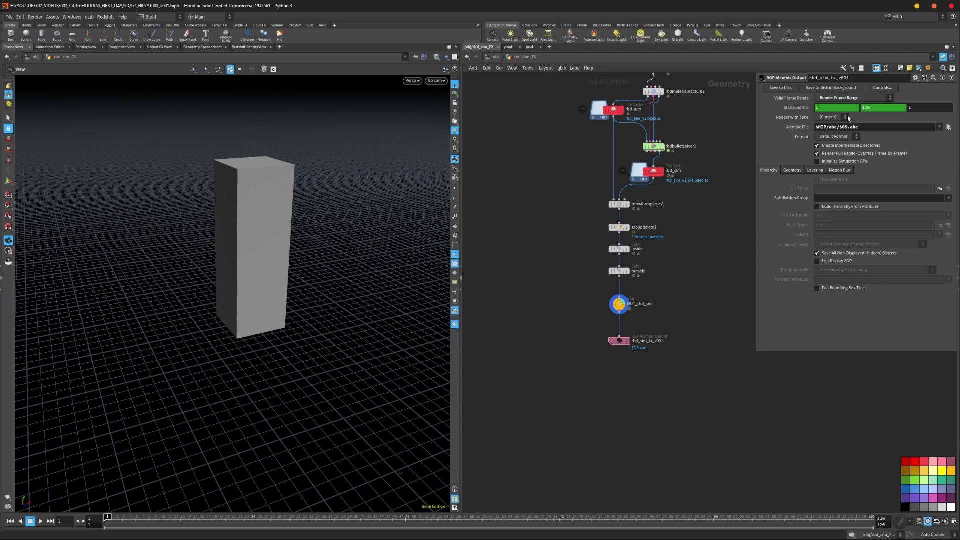
- Review the Alembic node's frame range, file path and Geometry, Layering and Motion Blur settings, and return to the Hierarchy settings
click(804, 109)
click(805, 109)
drag(686, 387, 582, 336)
click(680, 360)
click(844, 127)
double_click(843, 127)
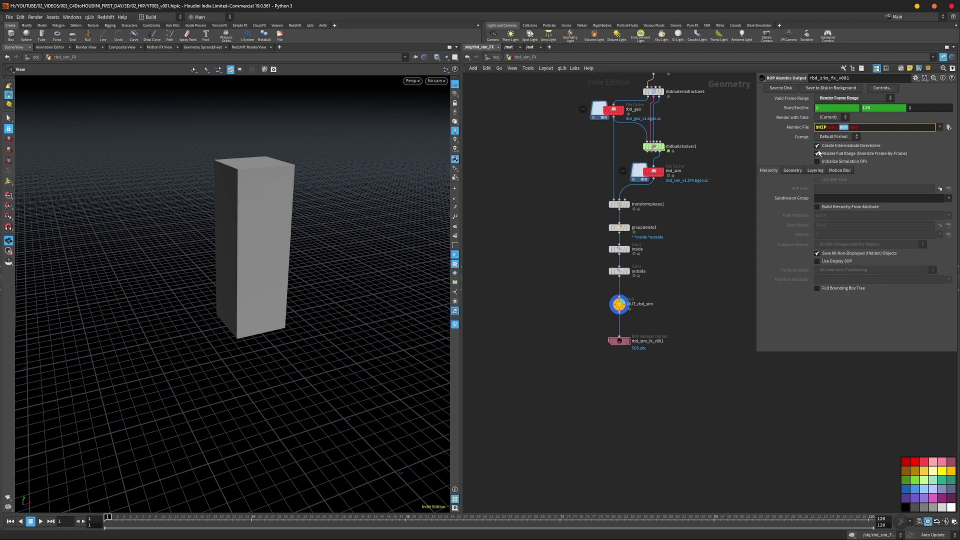
drag(582, 327, 658, 354)
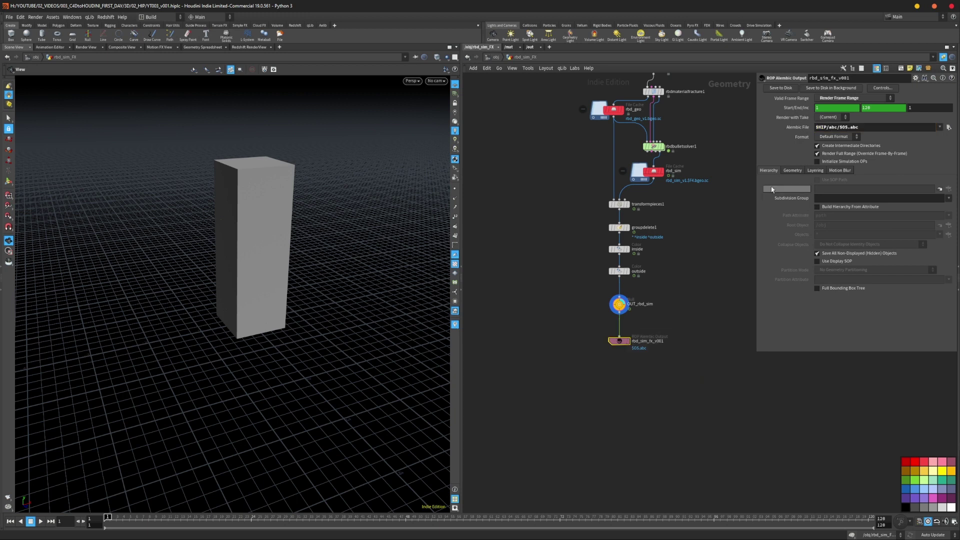
click(799, 170)
click(816, 171)
click(835, 170)
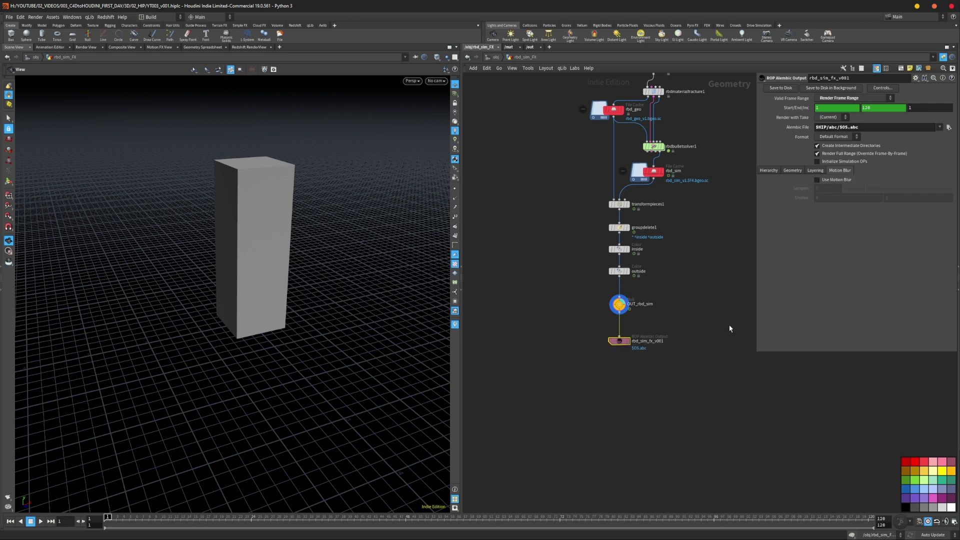
click(767, 172)
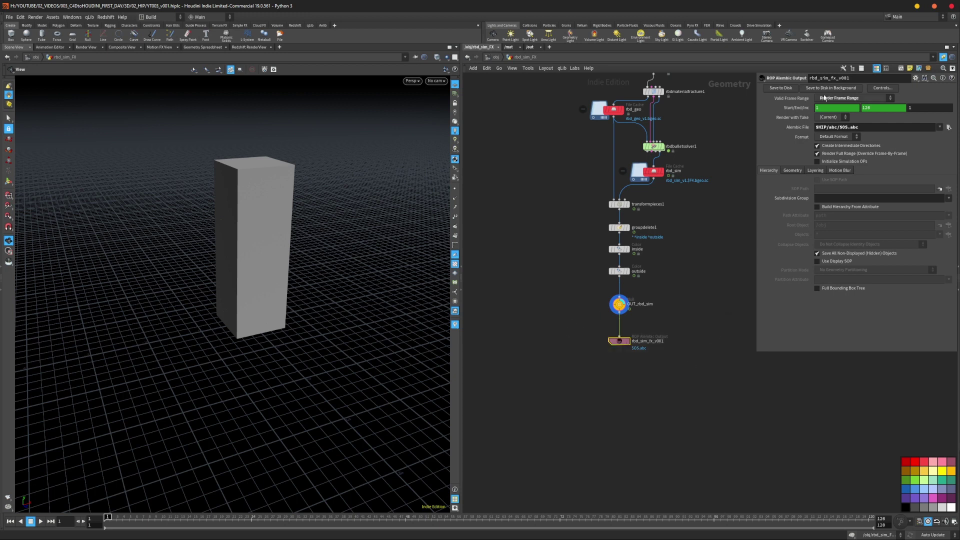
- Save the Alembic cache to disk and check the exported rbd_sim_fx_v001.abc file in the abc folder in NexusFile
click(781, 89)
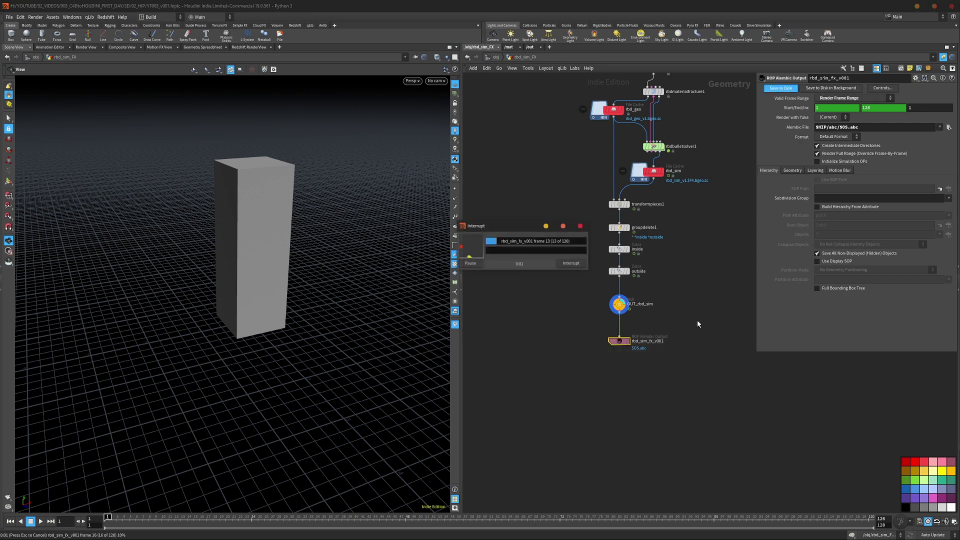
drag(506, 225, 480, 221)
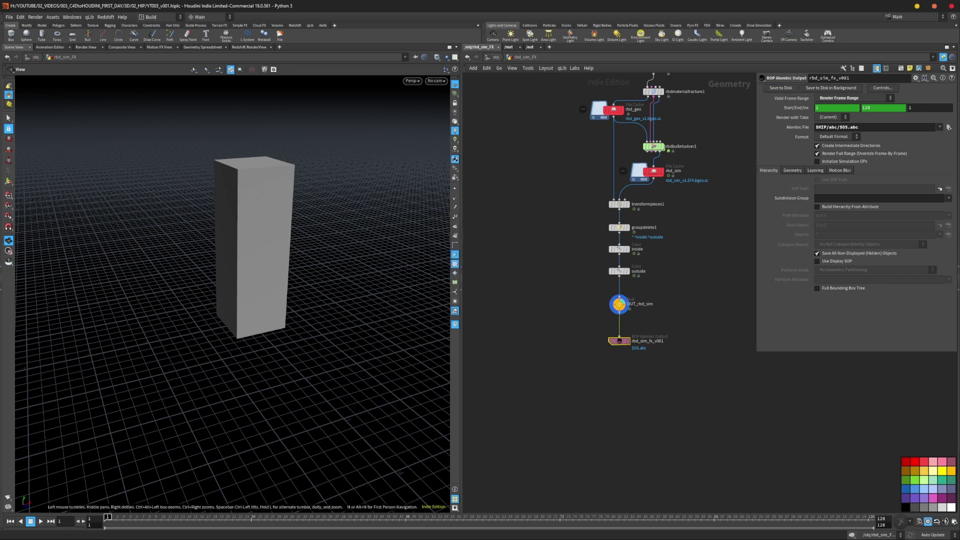
key(alt+Tab)
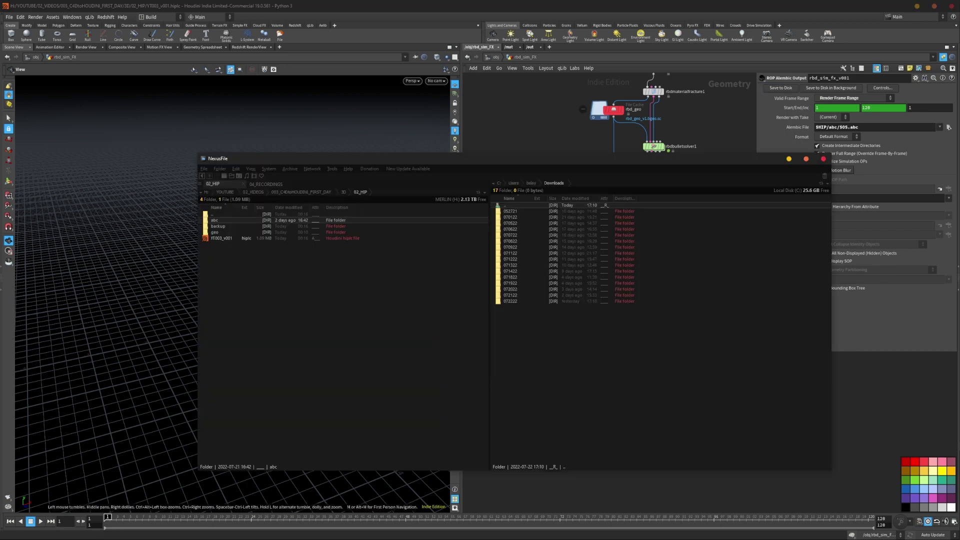
double_click(218, 220)
click(242, 223)
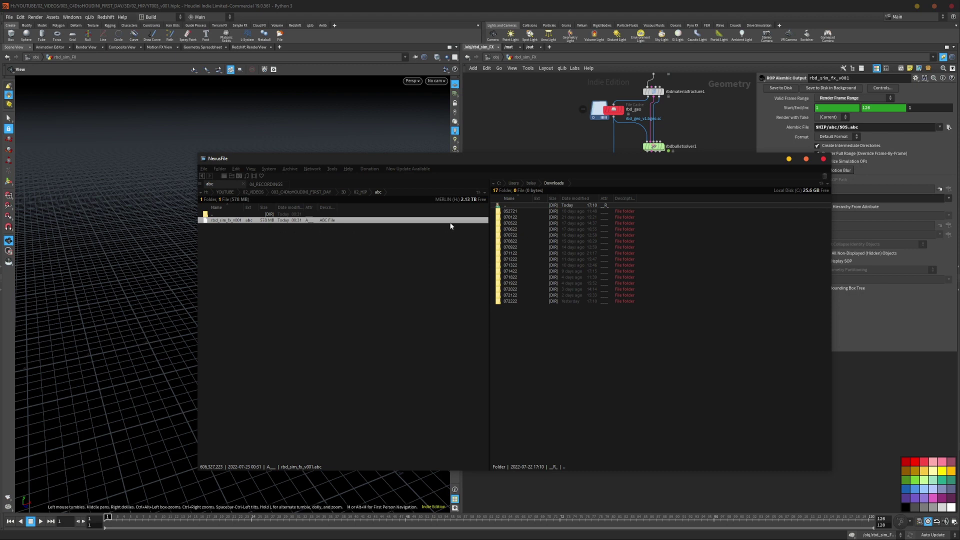
- Return to the object level, add a Geometry object above rbd_sim_FX and rename it check
click(536, 127)
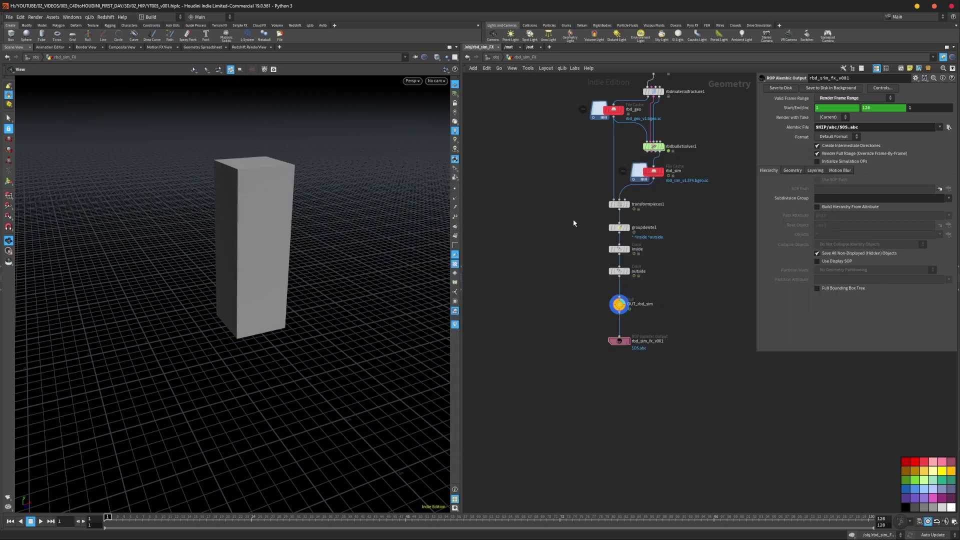
key(u)
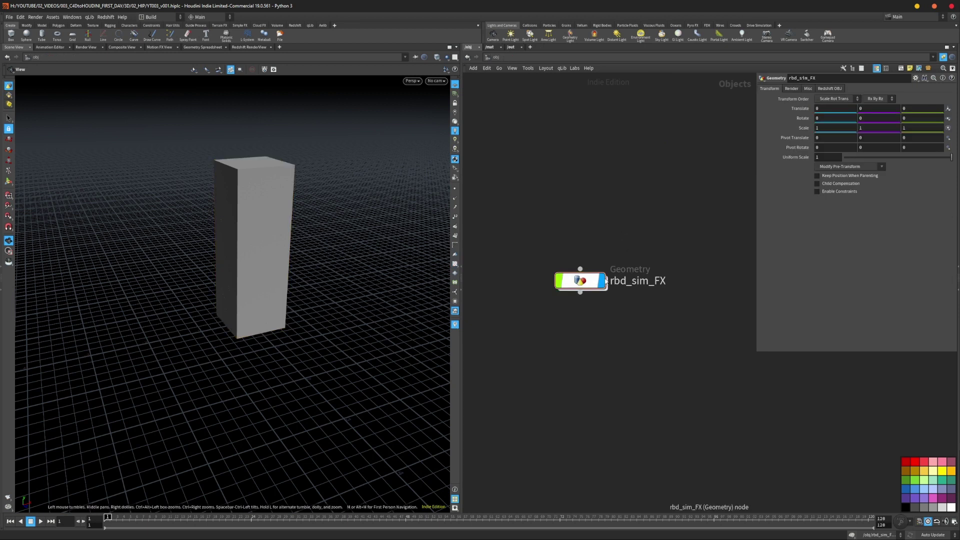
key(Tab)
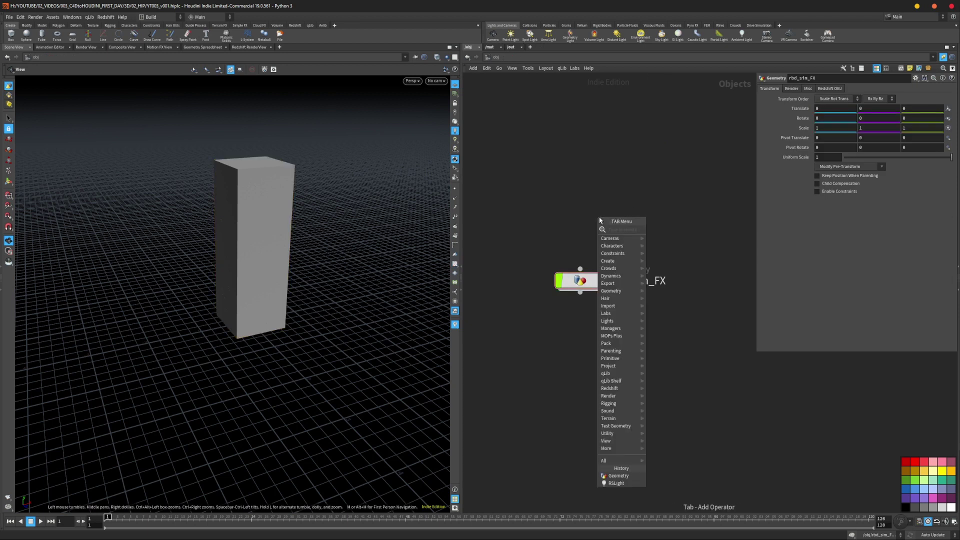
text(geo)
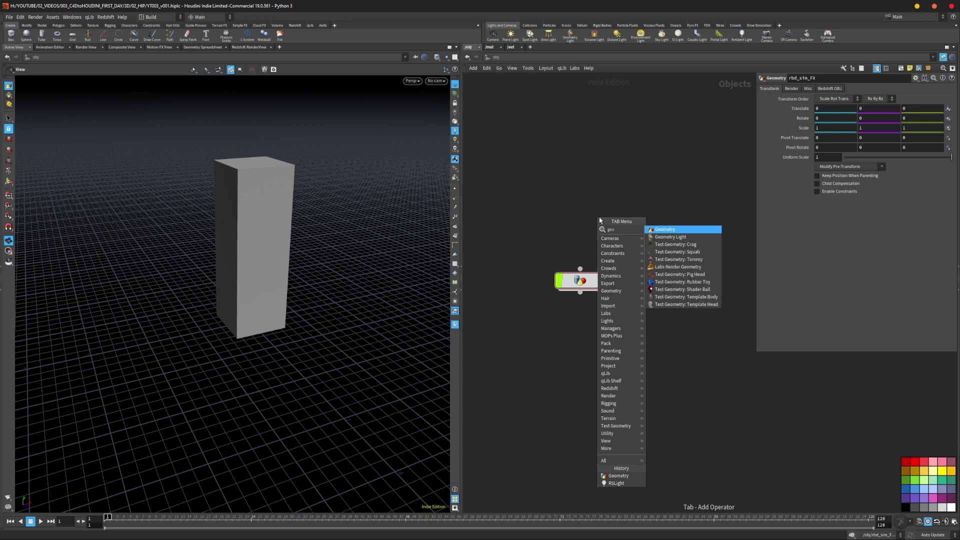
key(Return)
click(600, 217)
drag(607, 228, 588, 233)
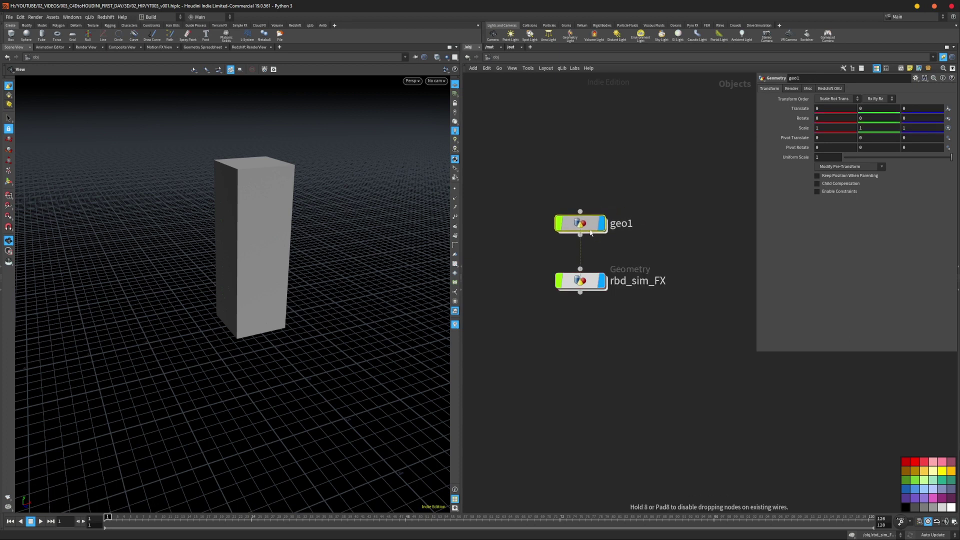
double_click(620, 225)
text(check)
key(Return)
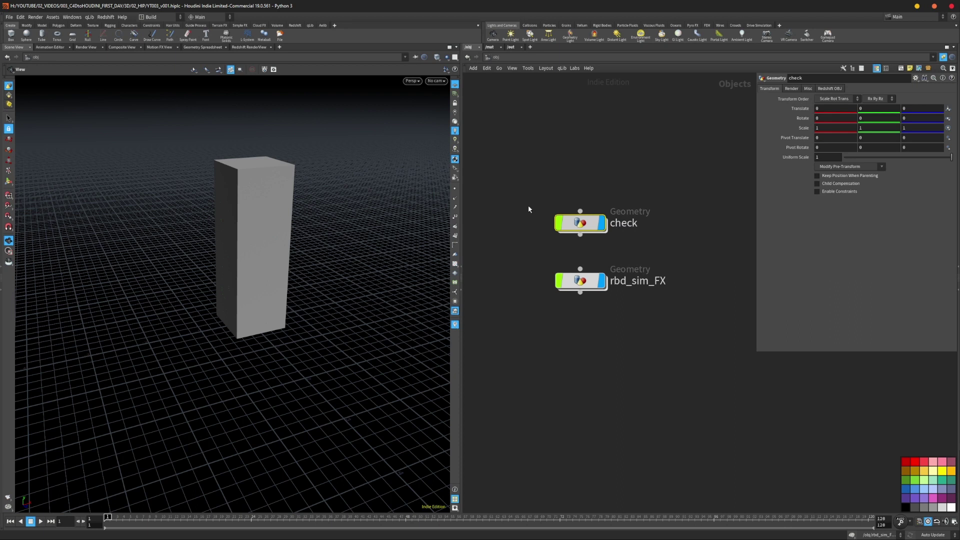
- Hide the rbd_sim_FX object and add an Alembic node inside the check object
click(602, 284)
double_click(589, 225)
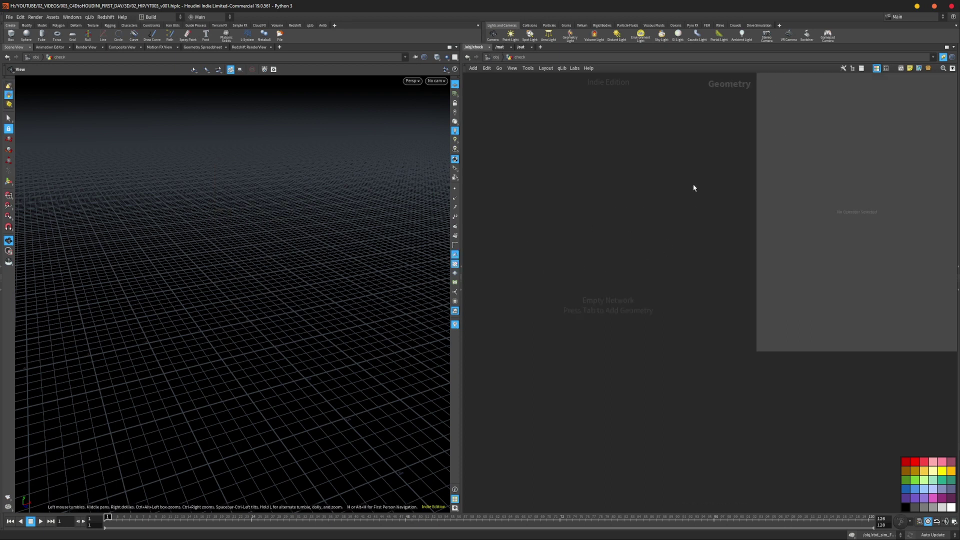
key(Tab)
text(alembic)
key(Return)
click(600, 260)
drag(603, 269, 615, 270)
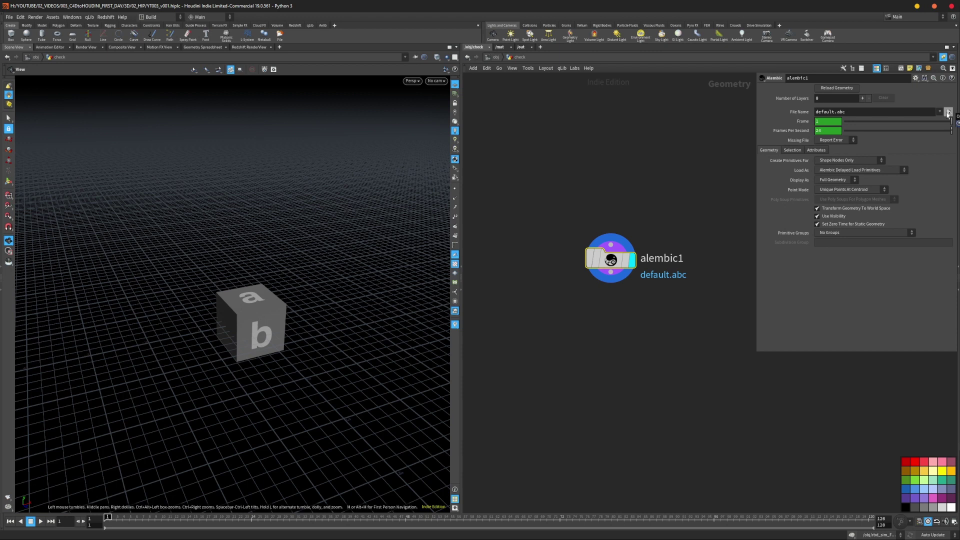
- Load the exported $HIP/abc/rbd_sim_fx_v001.abc file into the Alembic node
click(948, 112)
drag(474, 62, 392, 79)
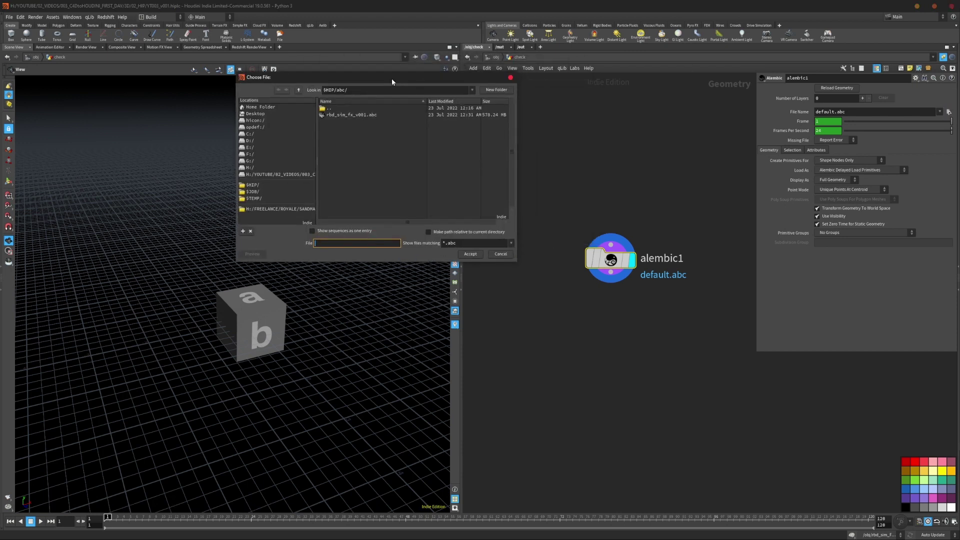
key(alt+Tab)
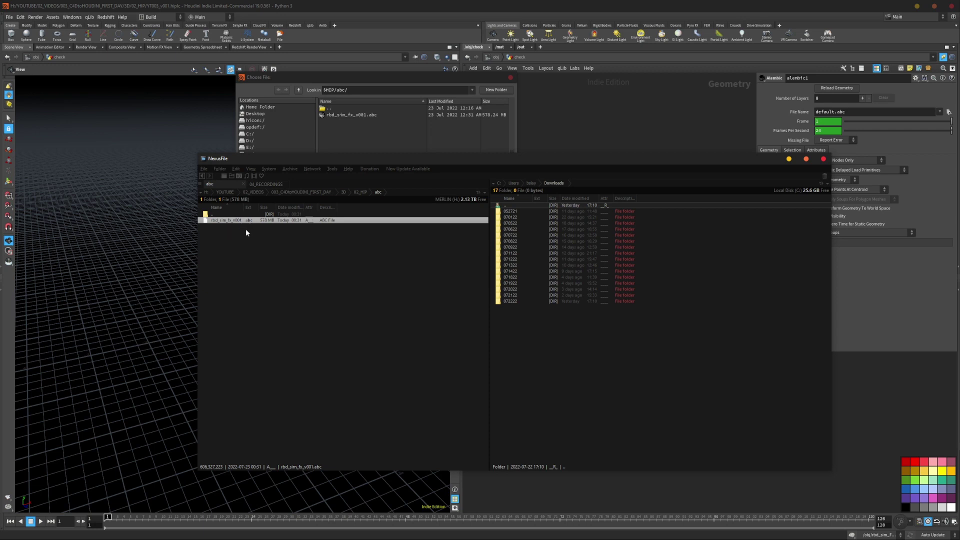
click(406, 77)
drag(447, 76, 622, 93)
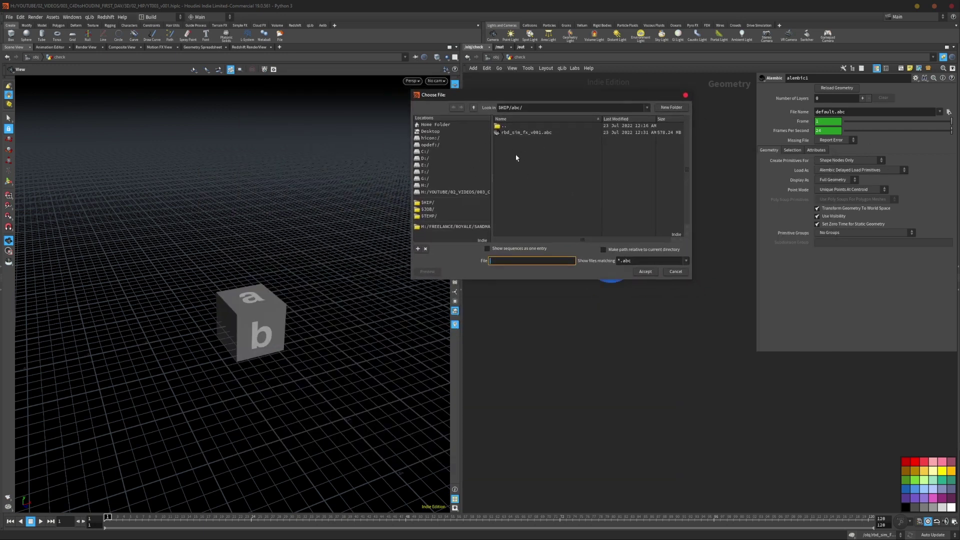
click(533, 133)
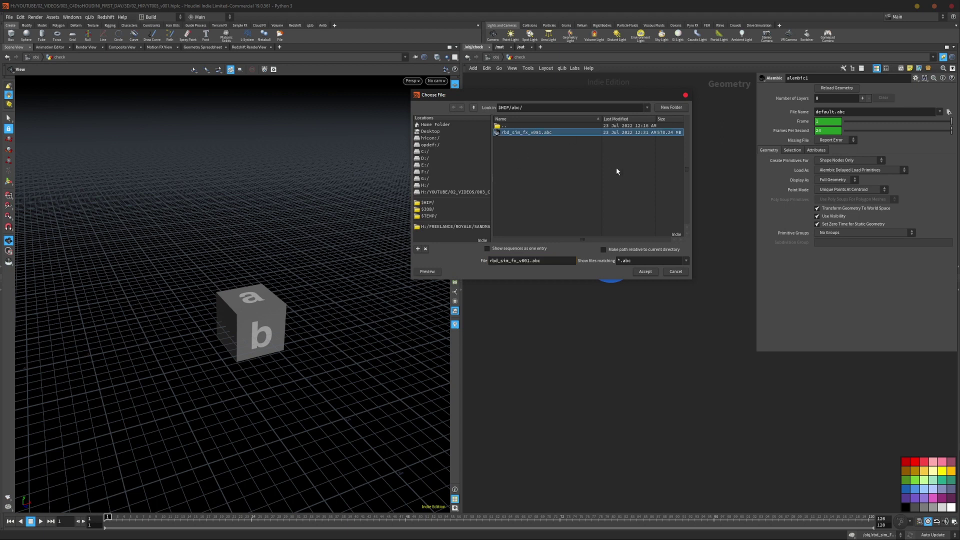
click(645, 272)
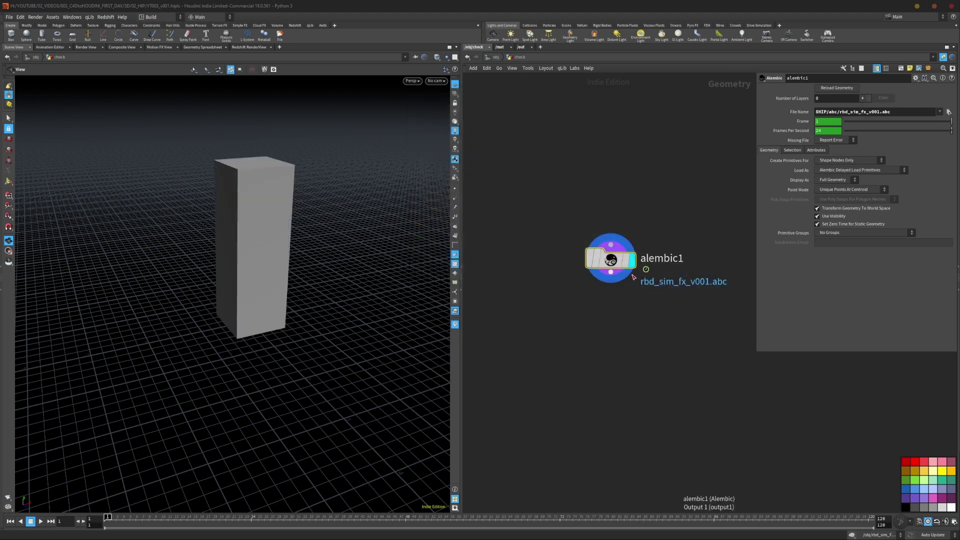
- Play through the imported Alembic animation and inspect the Alembic node's information
key(Up)
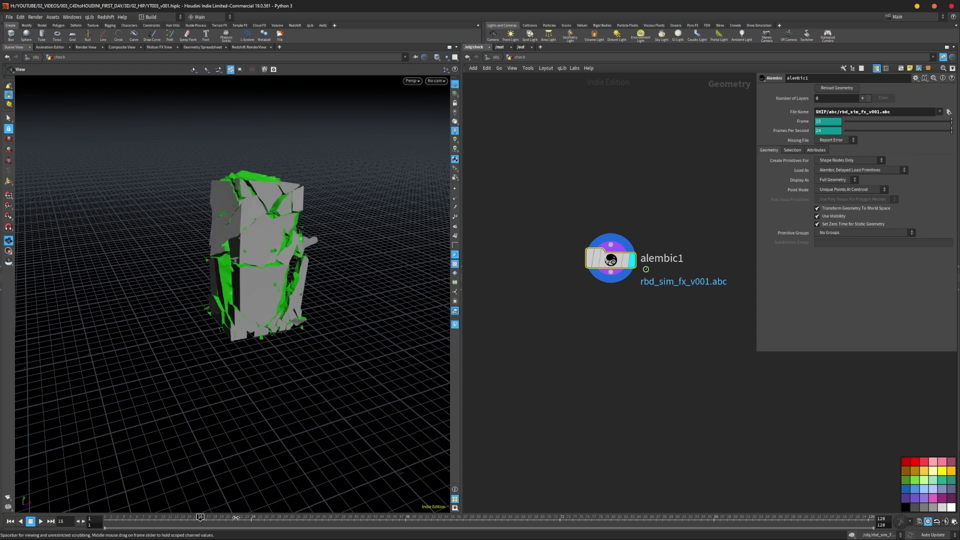
middle_click(615, 264)
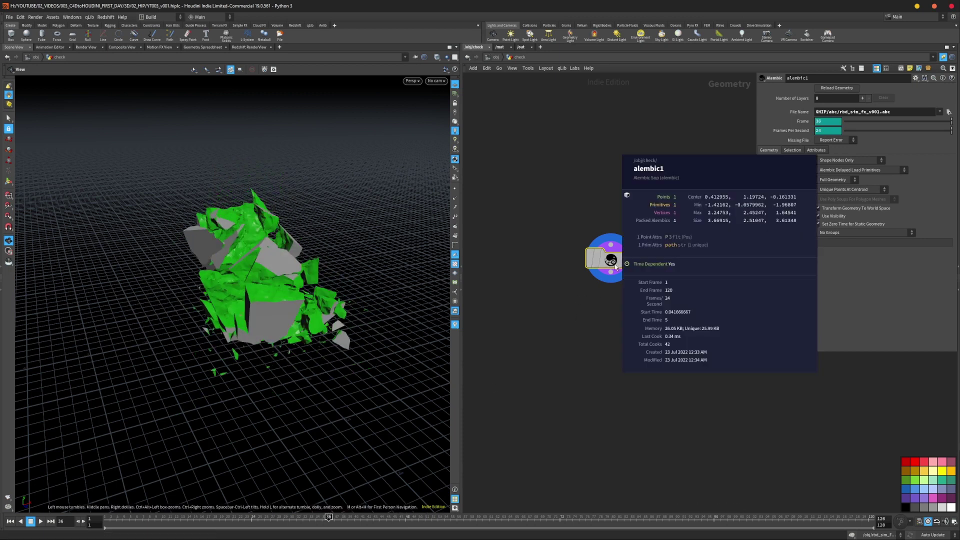
middle_click(601, 271)
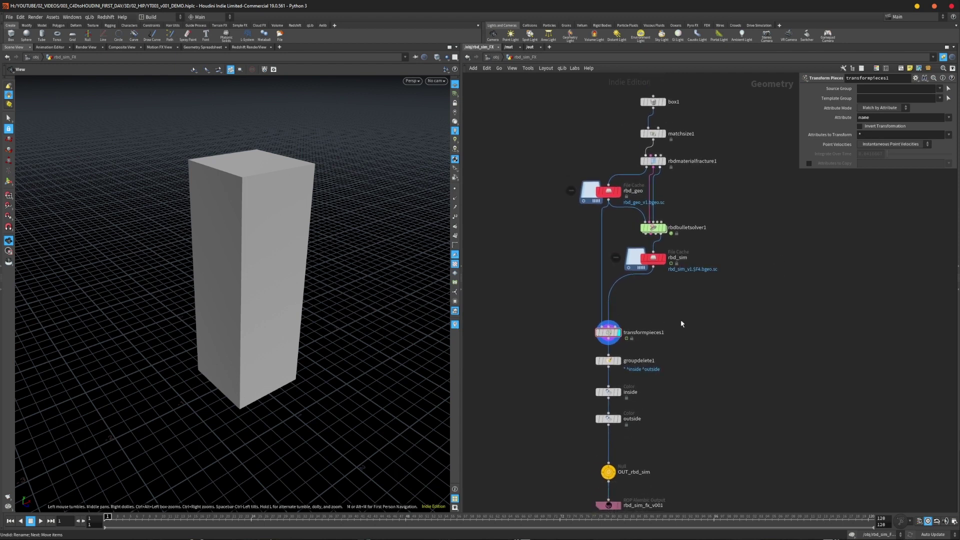
- In the rbd_sim_FX network, move box1 upward to make room above matchsize1
middle_drag(766, 316, 764, 370)
middle_drag(733, 216, 748, 248)
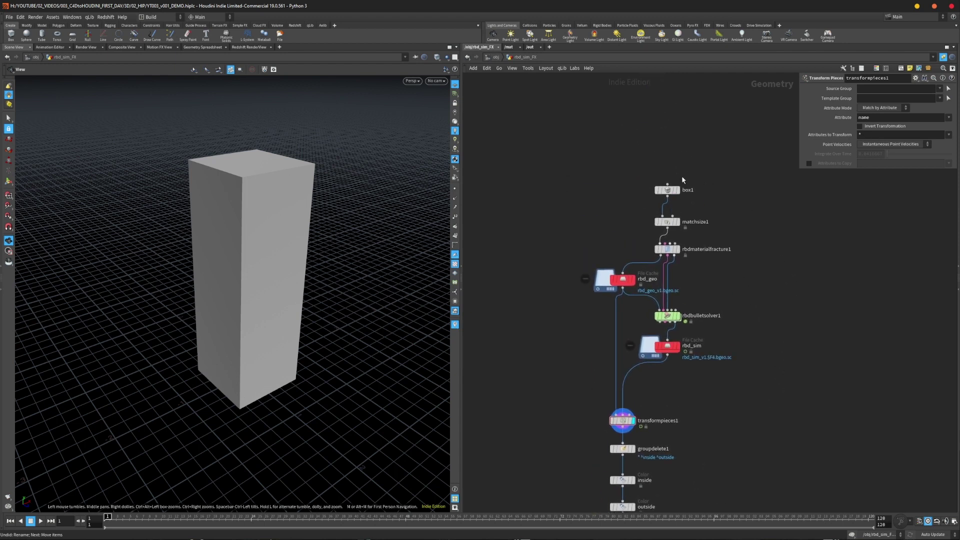
drag(667, 190, 668, 161)
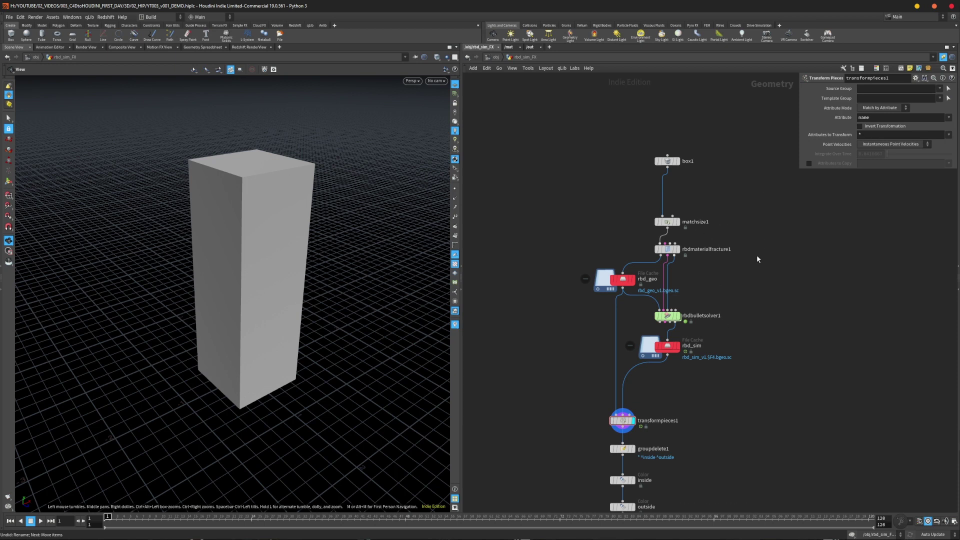
middle_drag(756, 257, 744, 230)
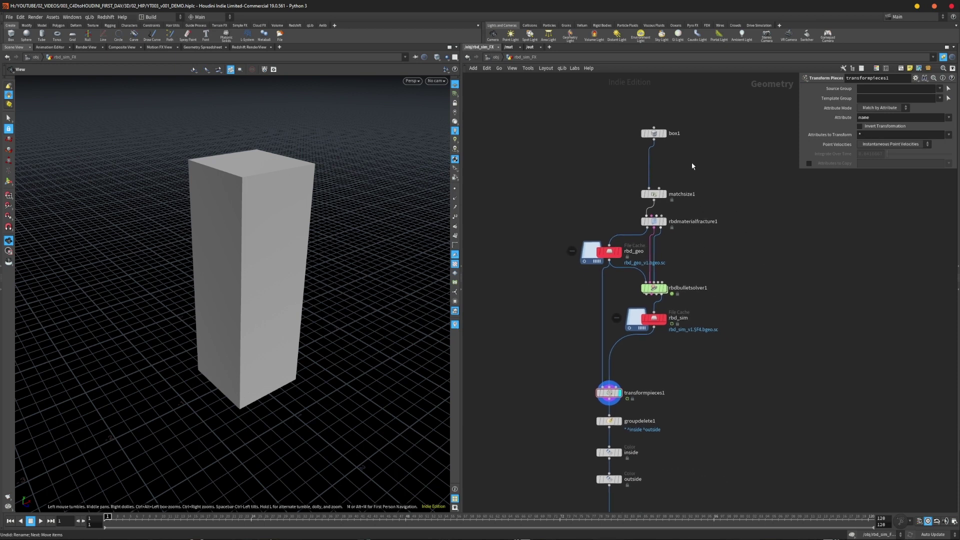
middle_drag(693, 166, 693, 183)
scroll(676, 184, up, 3)
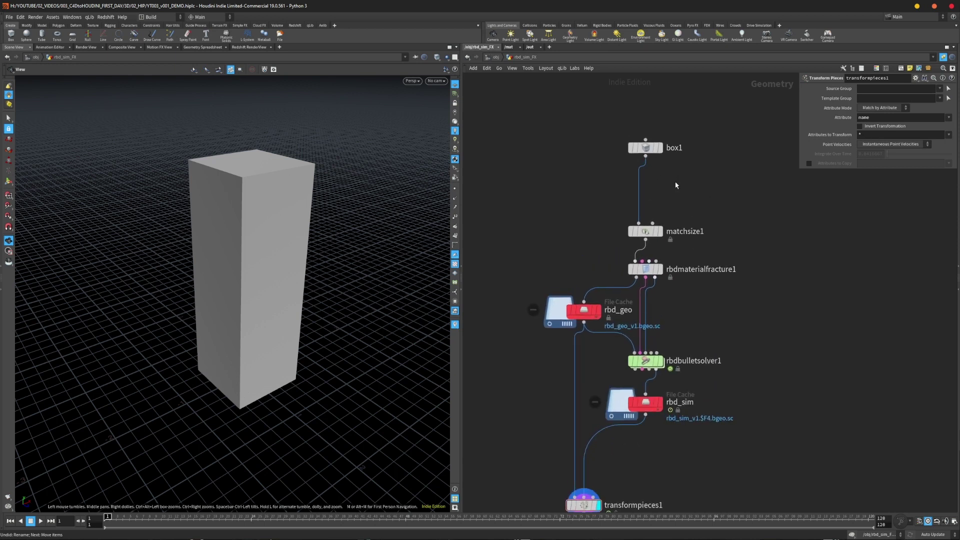
- Scrub the fracture animation and insert a UV Unwrap node between box1 and matchsize1
drag(165, 517, 108, 517)
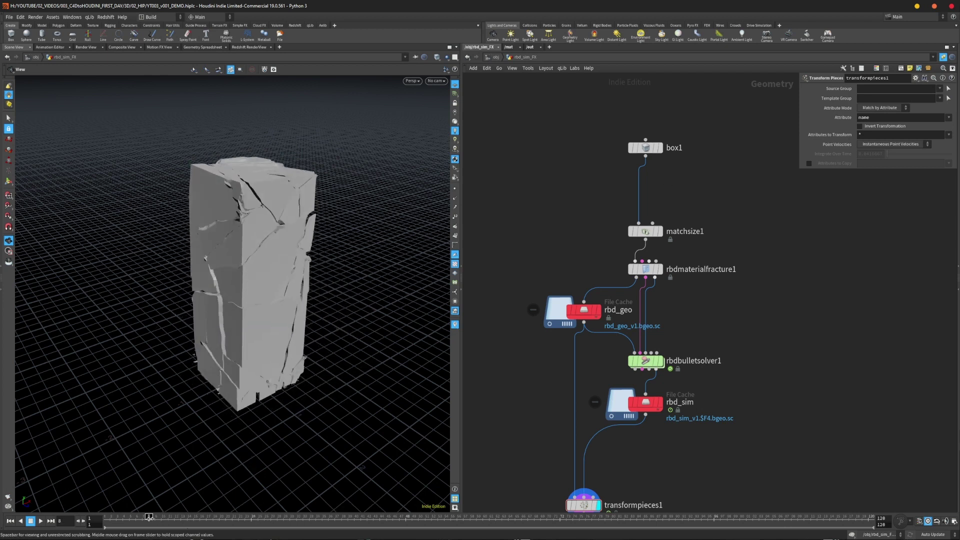
middle_drag(683, 212, 661, 190)
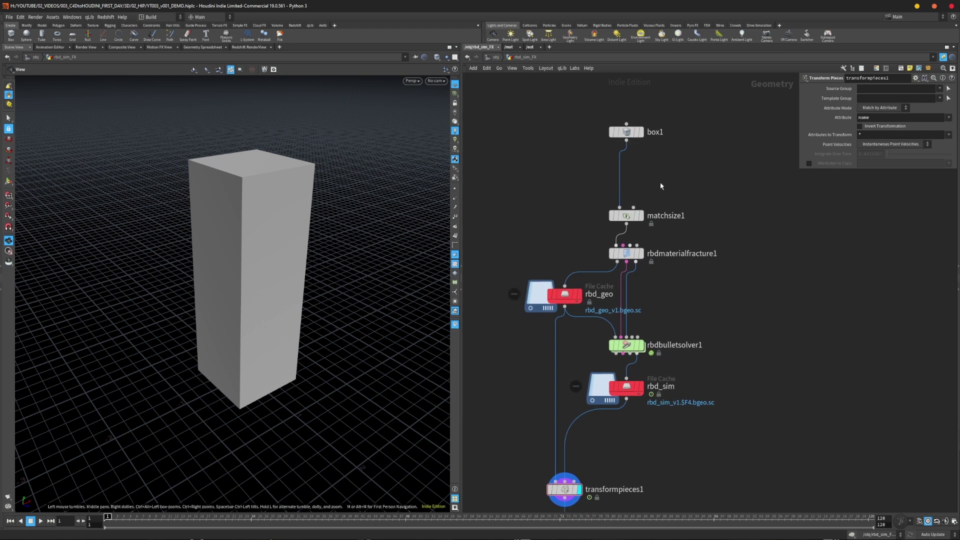
key(Tab)
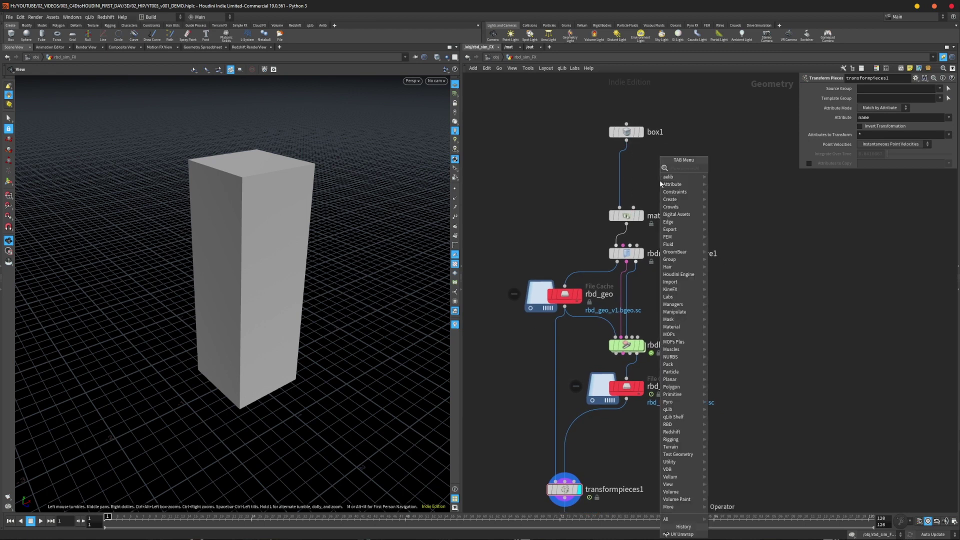
text(uvun)
key(Return)
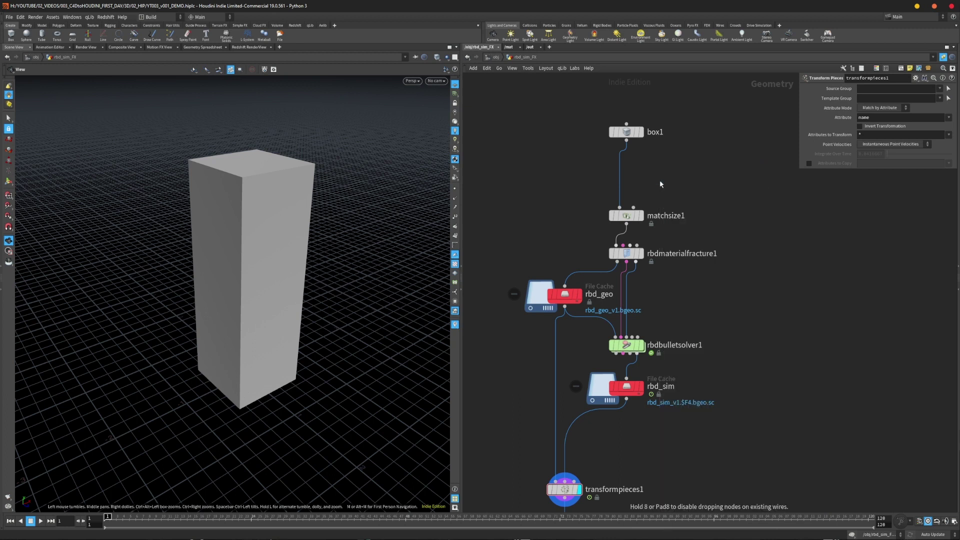
click(661, 181)
drag(660, 182, 627, 171)
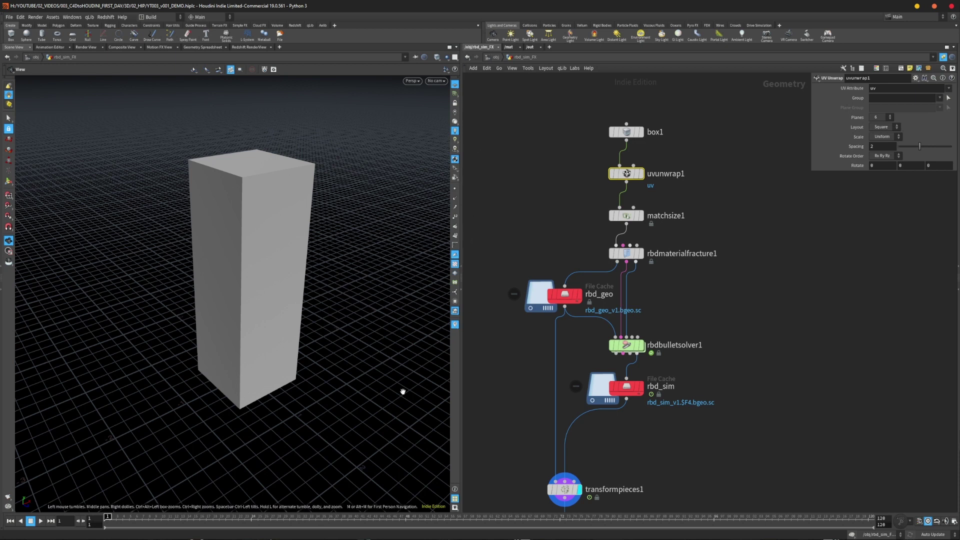
- Display uvunwrap1 and matchsize1 in turn to examine the UV checker pattern on the box
click(642, 174)
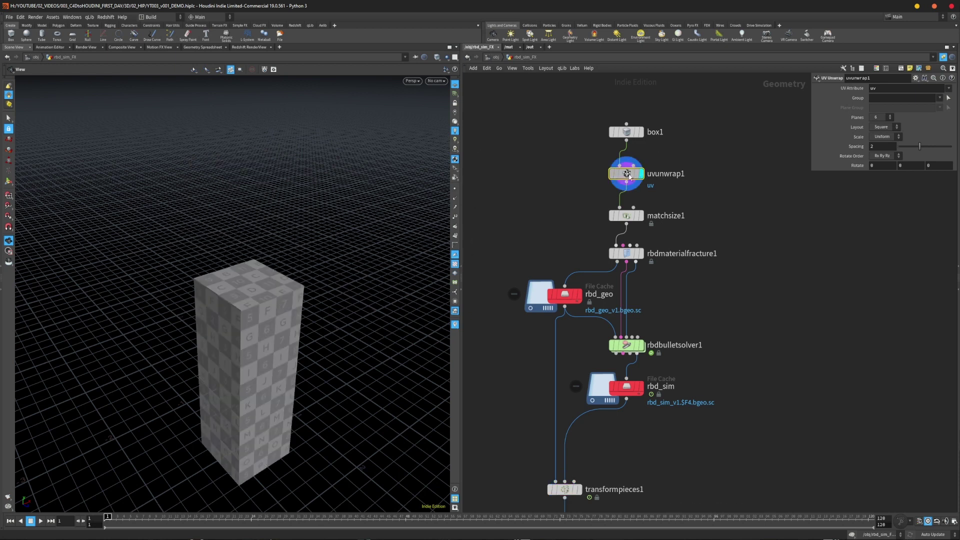
click(641, 216)
mouse_move(245, 320)
mouse_down()
mouse_move(225, 219)
mouse_move(253, 311)
mouse_up()
right_click(265, 302)
click(556, 214)
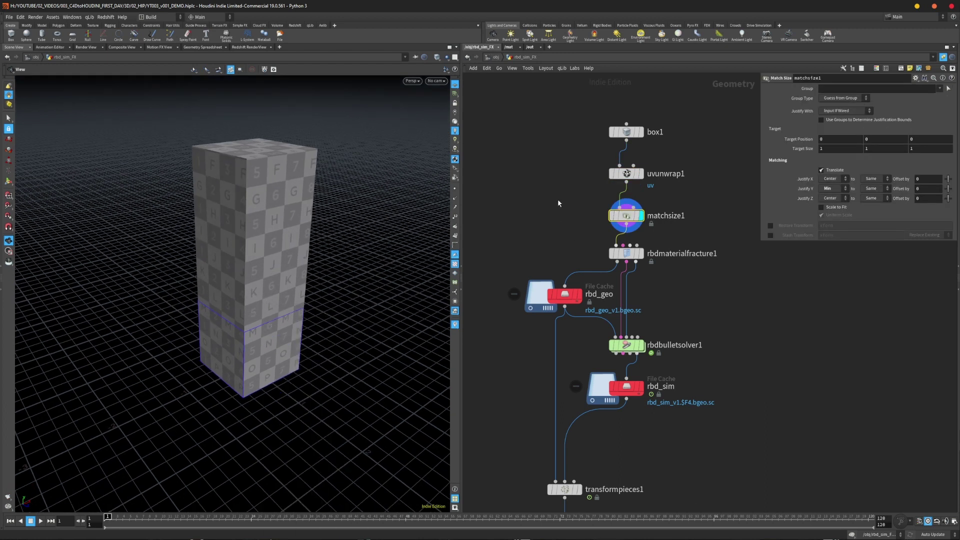
- Set the spacing of the uvunwrap1 node to 0
drag(571, 167, 679, 177)
drag(568, 159, 730, 201)
drag(920, 148, 899, 148)
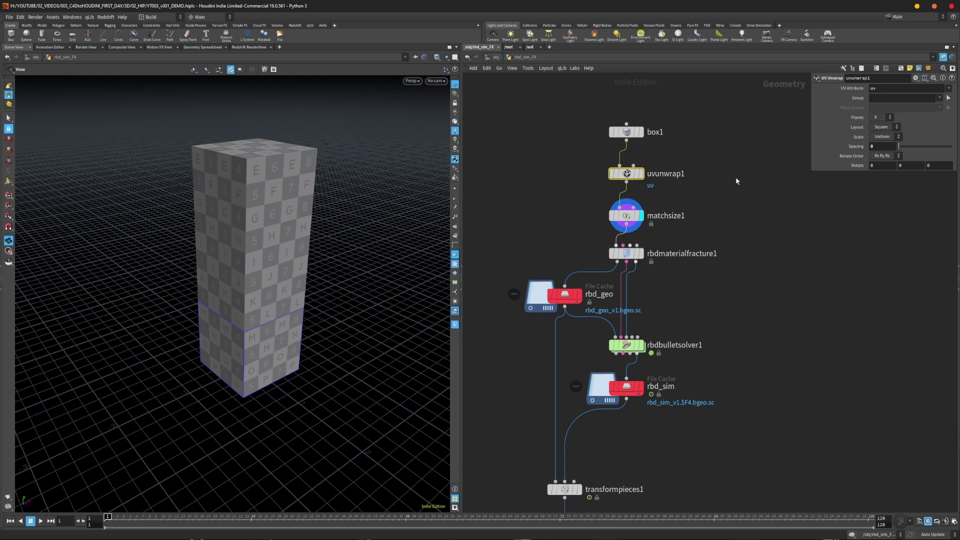
mouse_move(347, 293)
mouse_down()
mouse_move(334, 289)
mouse_move(351, 300)
mouse_up()
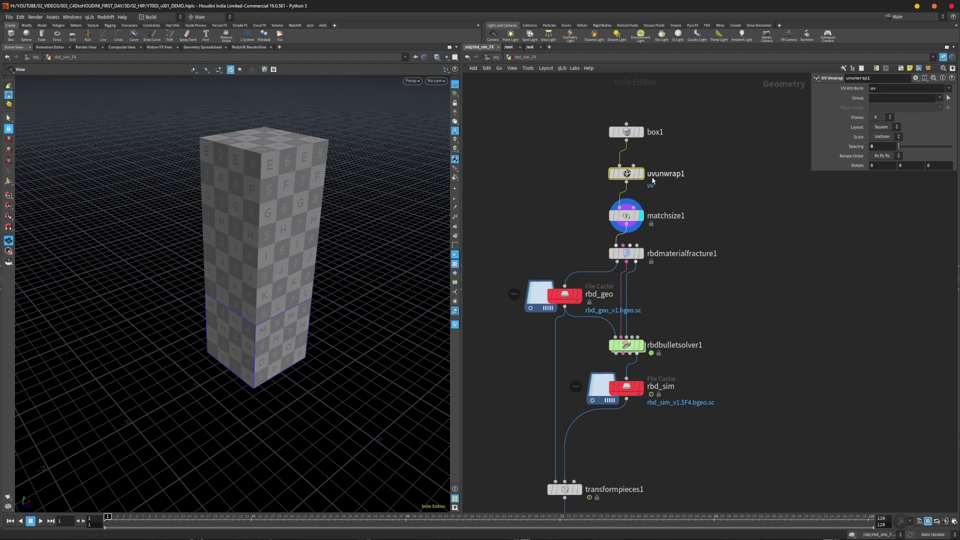
- Display the rbd_geo file cache and save it to disk again with the new UVs
middle_drag(745, 263, 746, 245)
scroll(745, 245, up, 1)
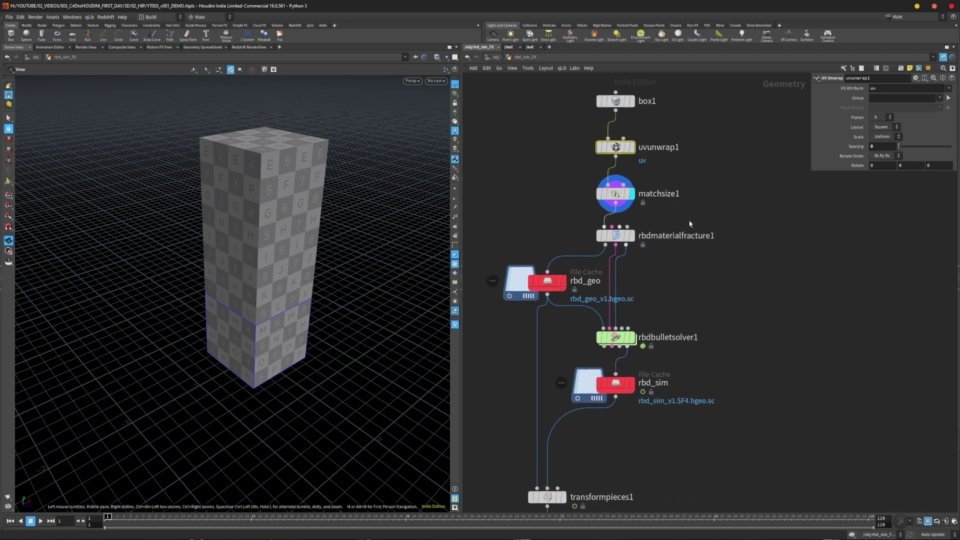
middle_drag(690, 223, 711, 173)
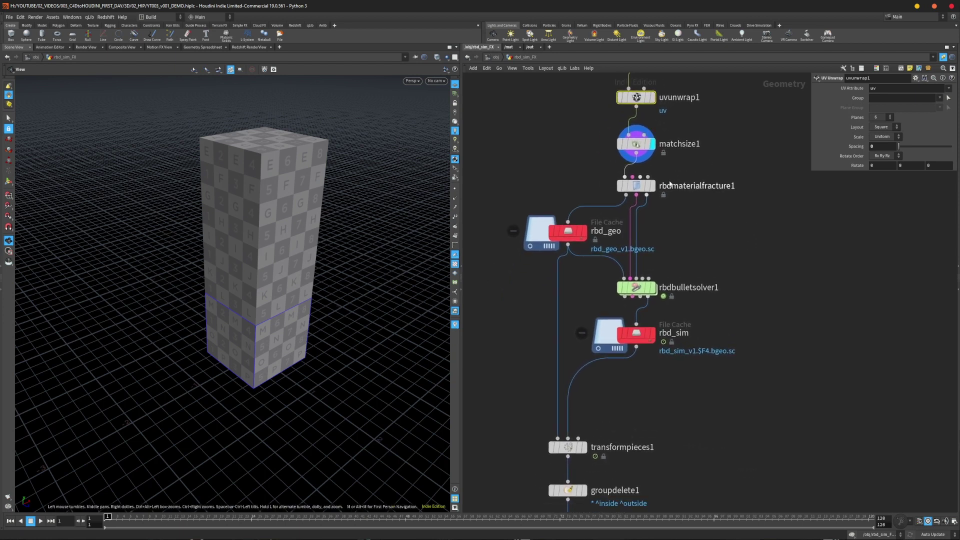
click(572, 233)
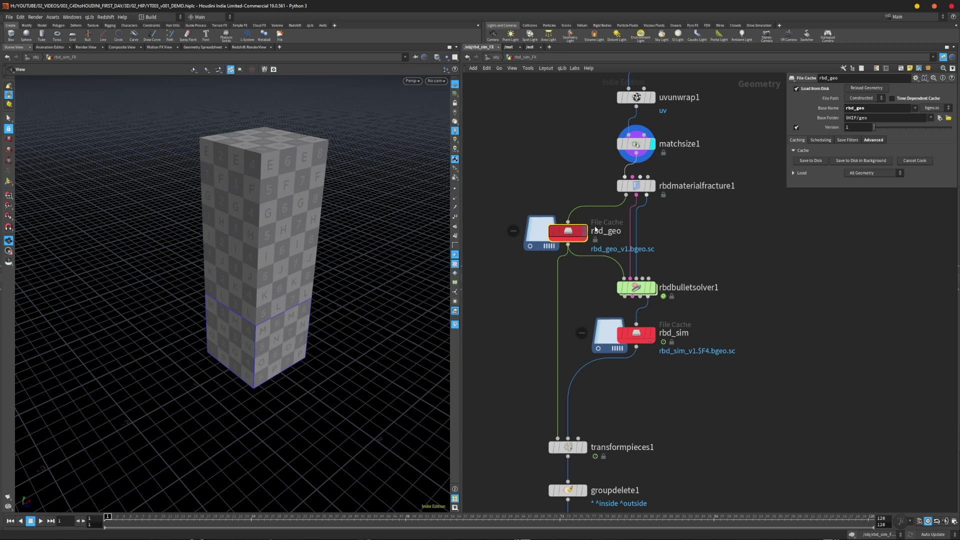
click(584, 234)
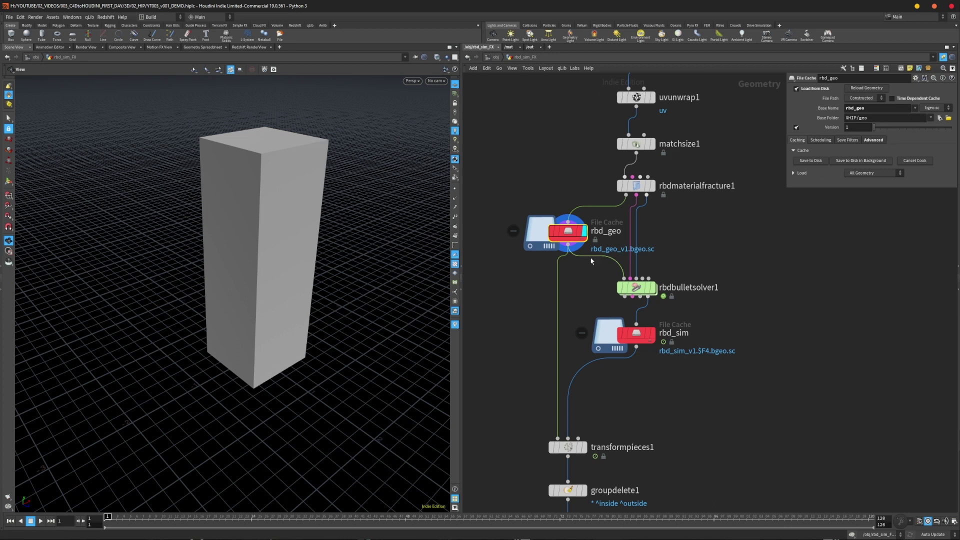
click(811, 160)
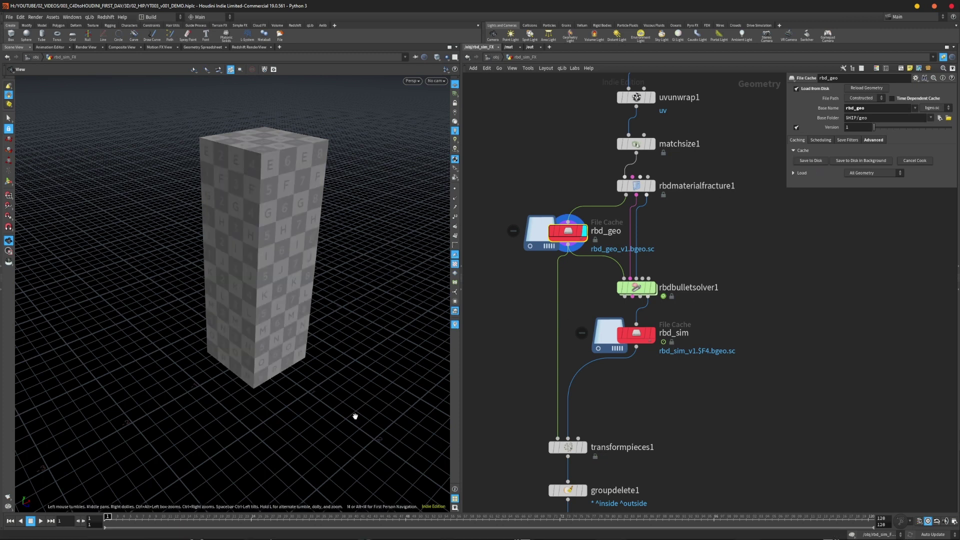
drag(277, 233, 263, 264)
middle_drag(544, 297, 550, 276)
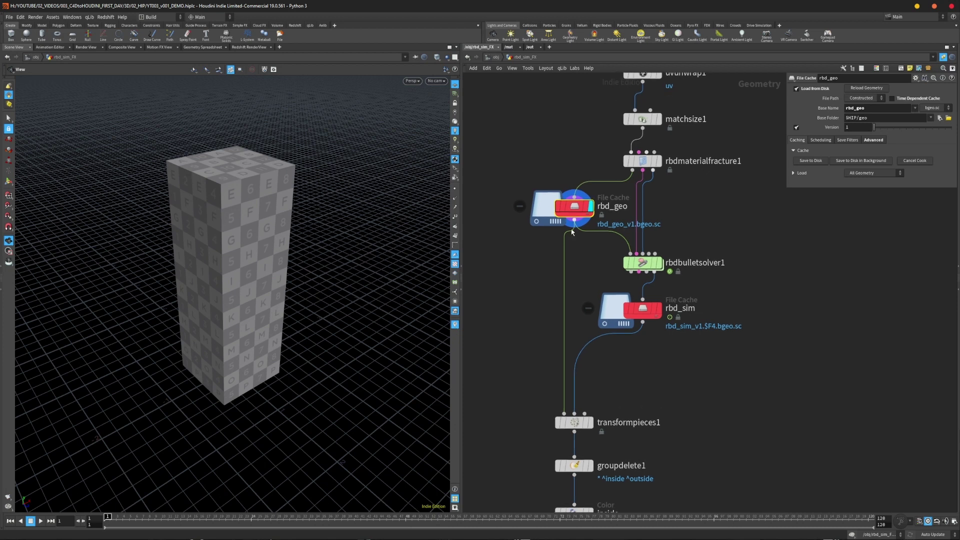
- Display transformpieces1 and scrub the timeline to frame 36 to examine the UV pattern on the fractured pieces
mouse_move(507, 340)
middle_down()
mouse_move(512, 311)
mouse_move(526, 347)
mouse_move(519, 343)
middle_up()
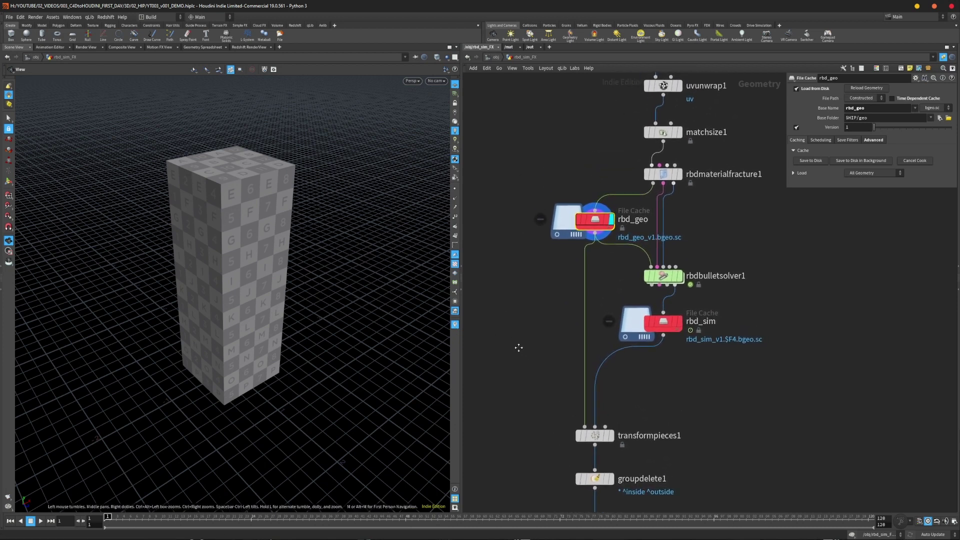
drag(114, 517, 136, 517)
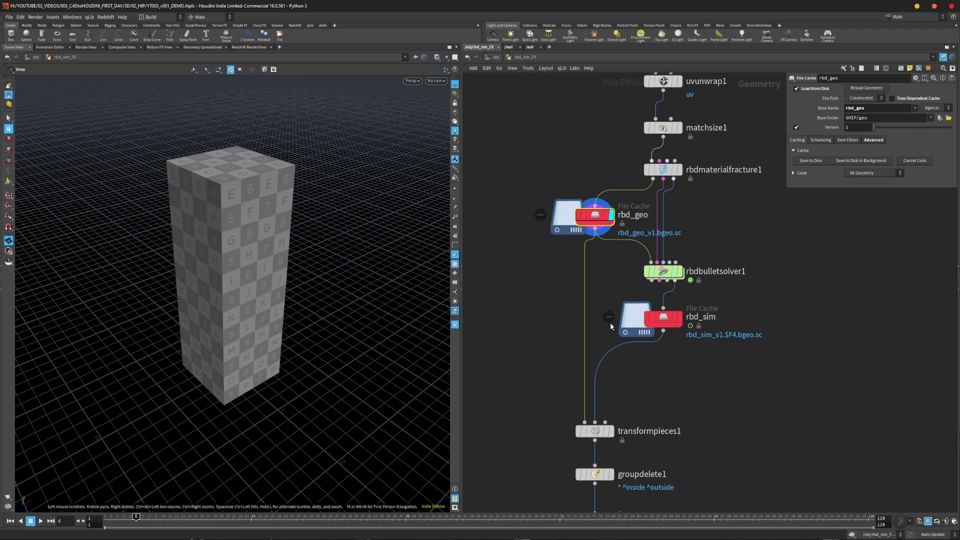
click(611, 431)
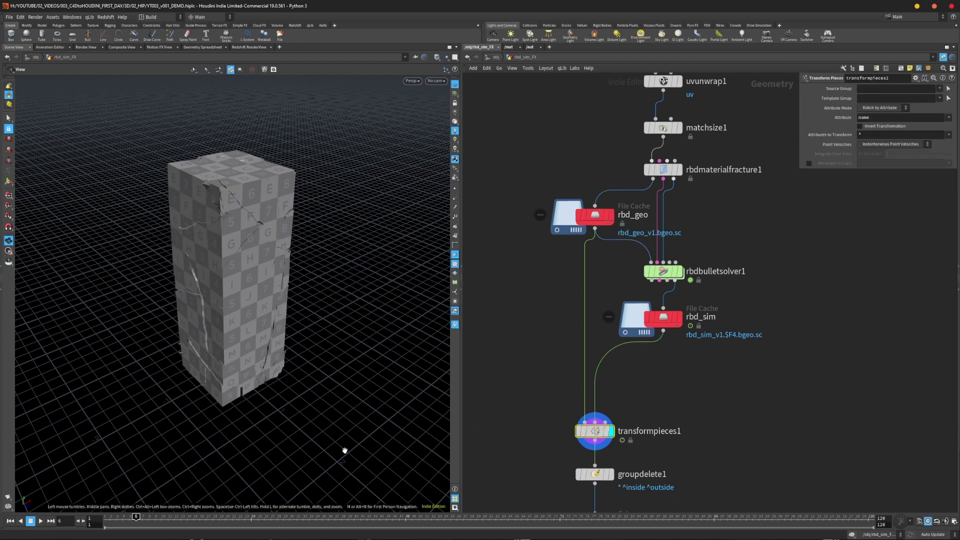
drag(145, 519, 327, 494)
drag(302, 426, 334, 320)
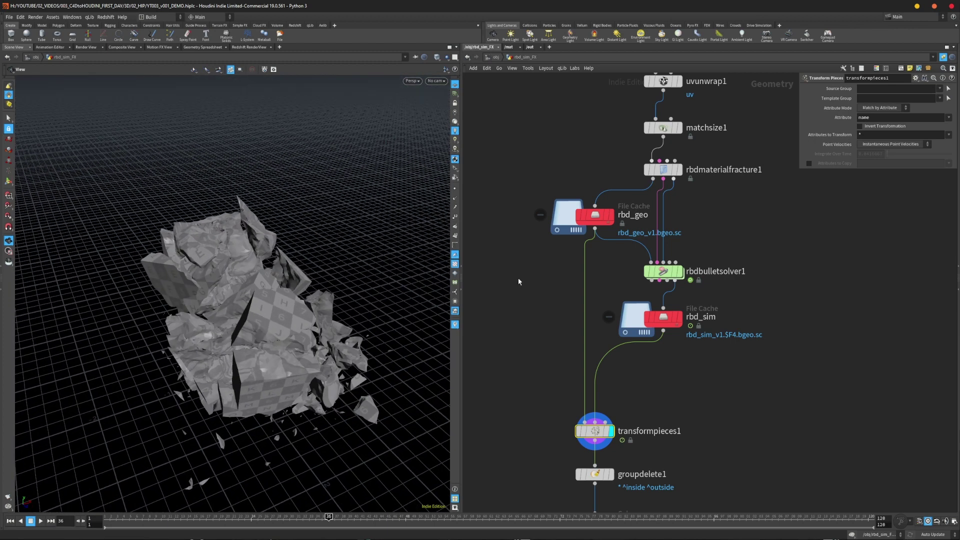
- Insert a second UV Unwrap node between rbd_geo and transformpieces1
click(531, 277)
key(Tab)
text(u)
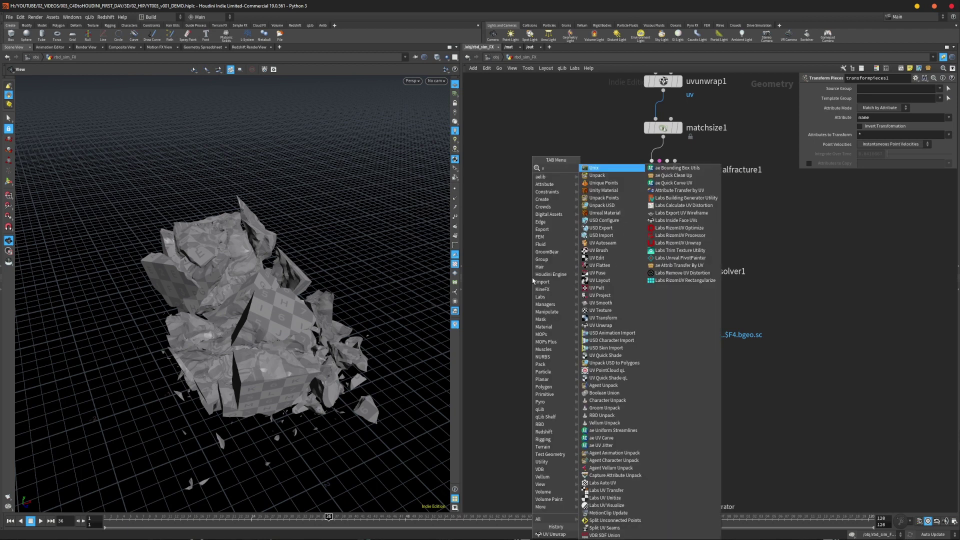
text(vun)
key(Return)
click(533, 278)
drag(536, 282, 590, 298)
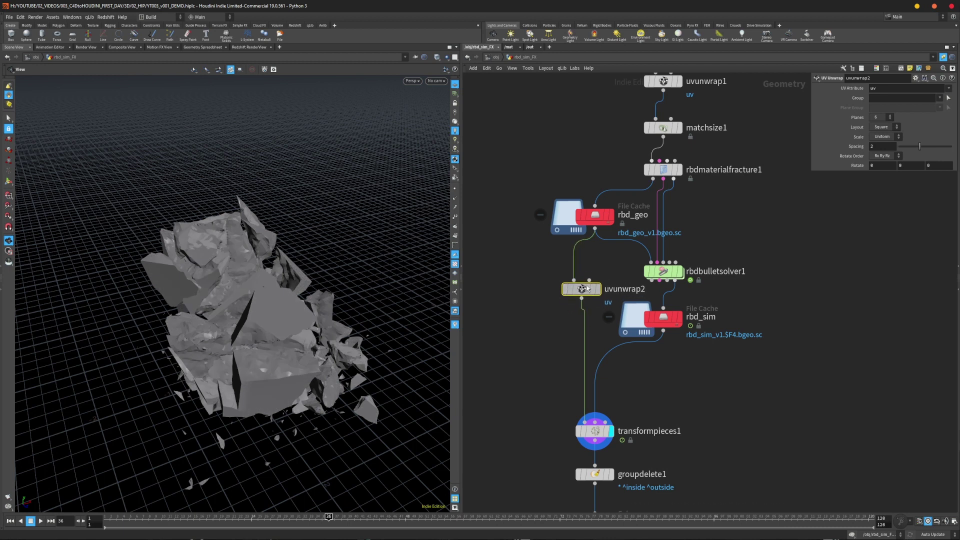
drag(582, 295, 579, 274)
- Check the primitive groups on rbd_geo, limit uvunwrap2 to the inside group and set its spacing to 0
middle_click(599, 214)
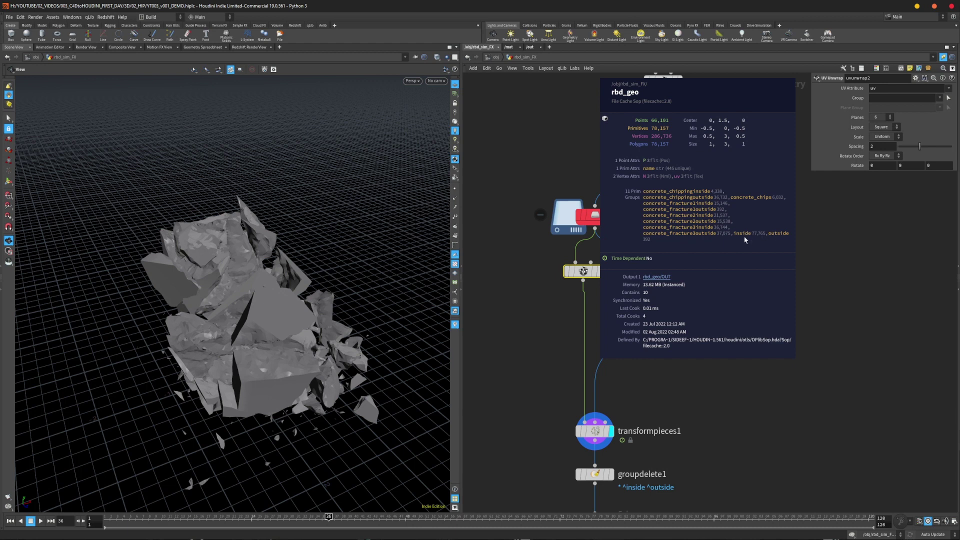
drag(520, 255, 608, 286)
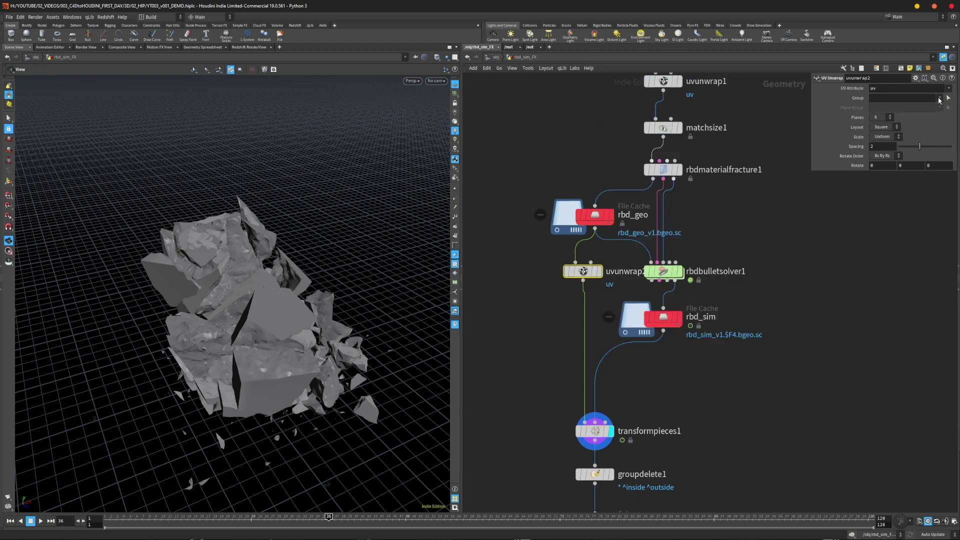
click(939, 99)
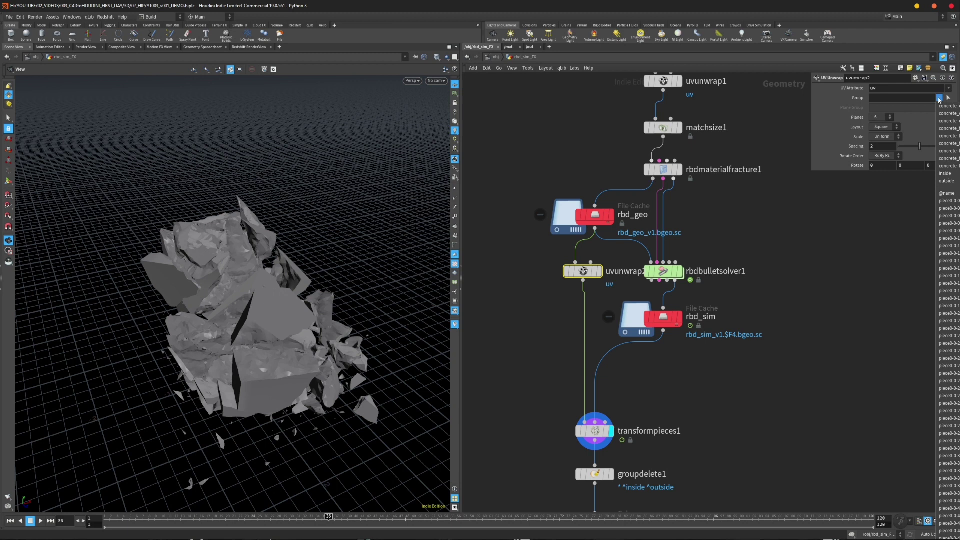
click(947, 174)
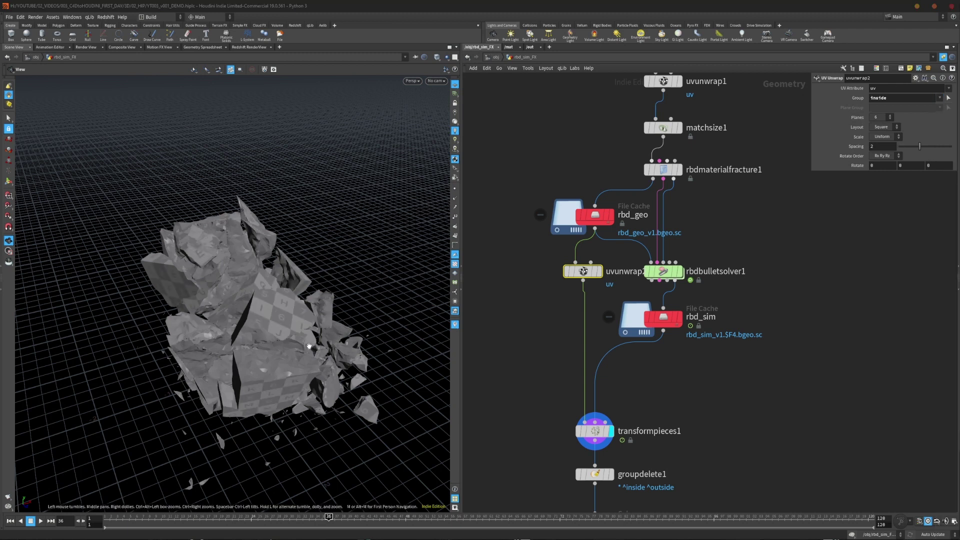
drag(920, 146, 869, 156)
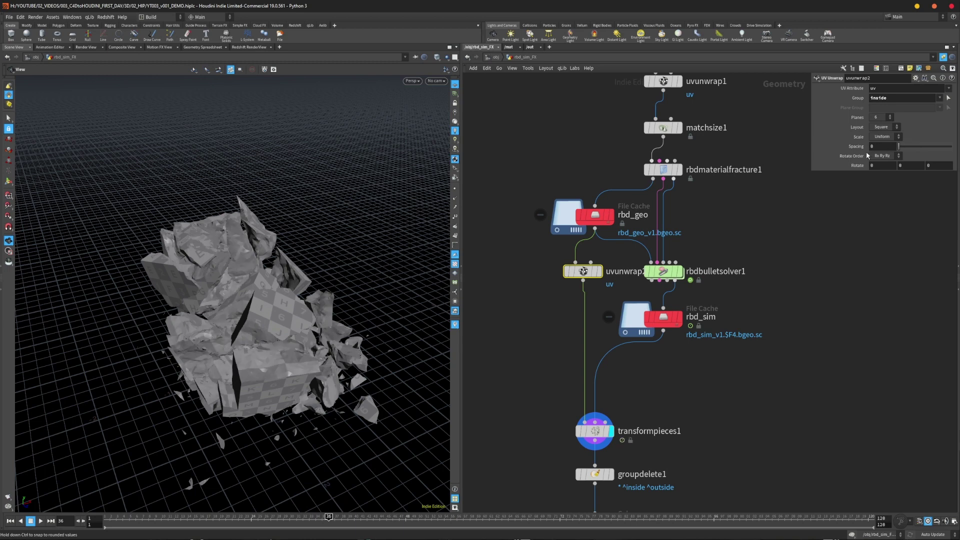
- Scrub the collapse to frame 47 to examine the UVs on the inner faces, and return to frame 1
drag(300, 280, 247, 371)
drag(326, 519, 399, 518)
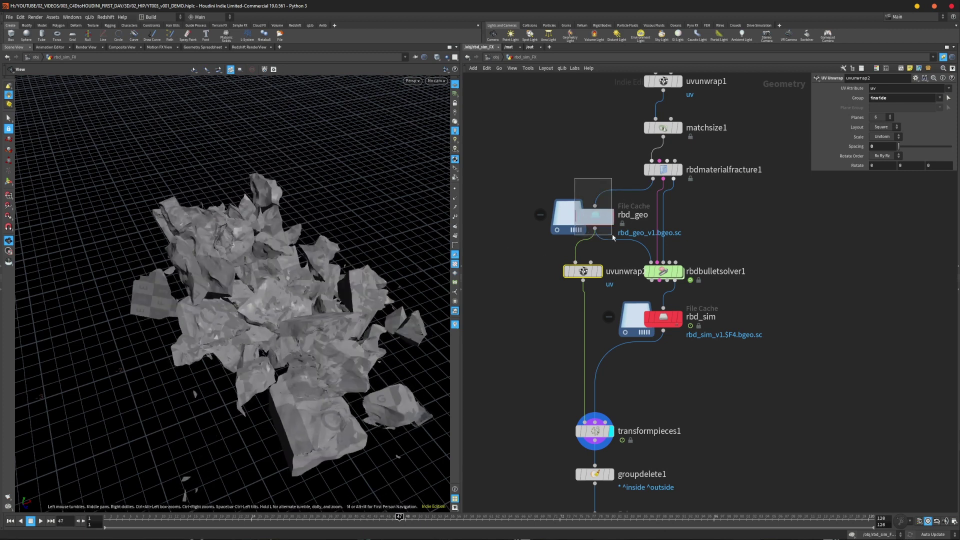
click(609, 217)
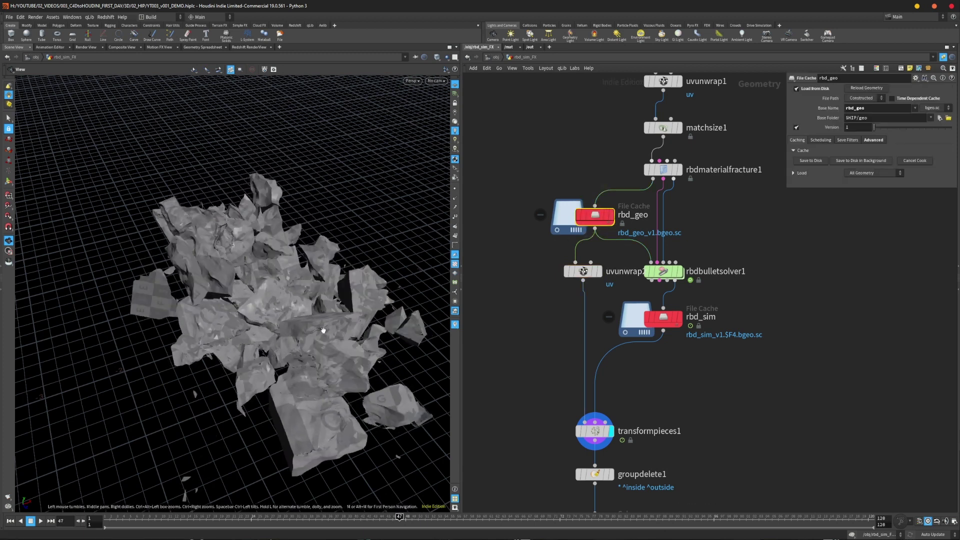
click(111, 518)
drag(117, 524, 103, 502)
- Select the rbd_sim_fx_v001 ROP Alembic Output node at the end of the network to view its export settings
middle_drag(513, 360, 561, 171)
scroll(667, 377, down, 3)
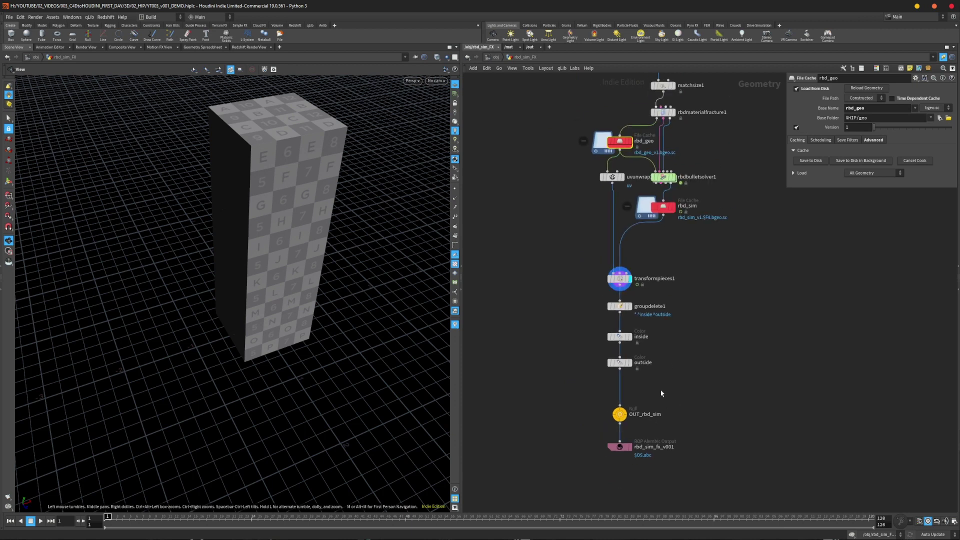
middle_drag(660, 388, 655, 358)
drag(578, 408, 694, 454)
middle_drag(709, 356, 686, 398)
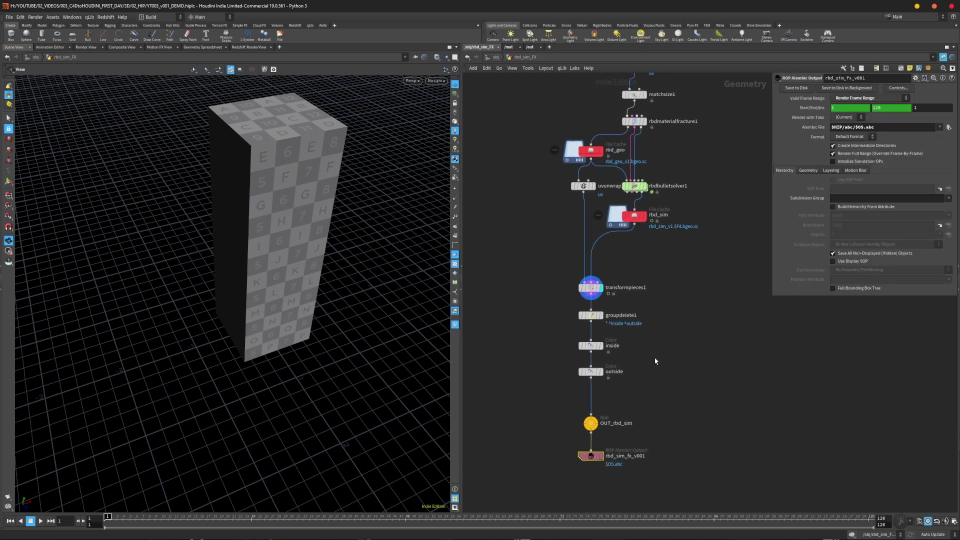
scroll(655, 361, down, 3)
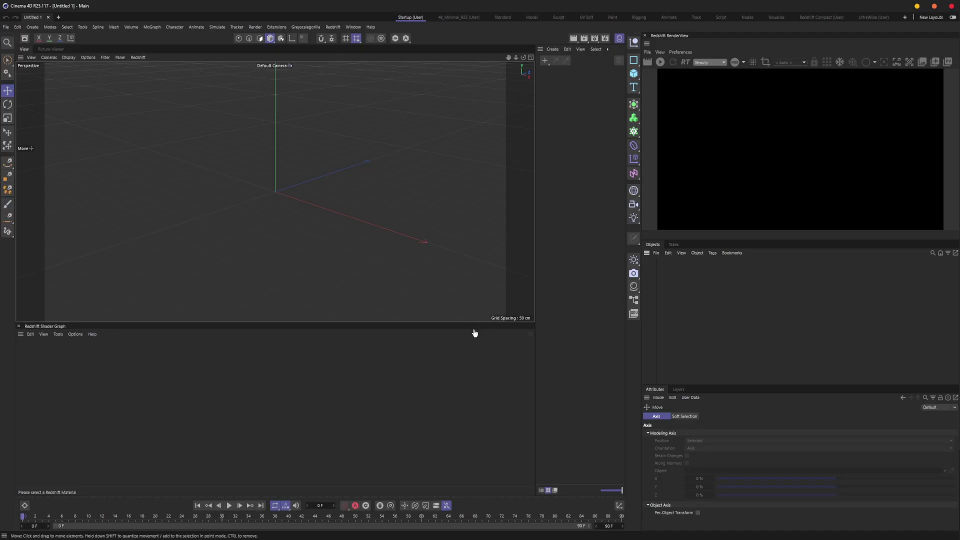
- Import rbd_sim_fx_v001.abc from the file manager into the Cinema 4D project with the Alembic scale set to 1 centimeter
key(alt+Tab)
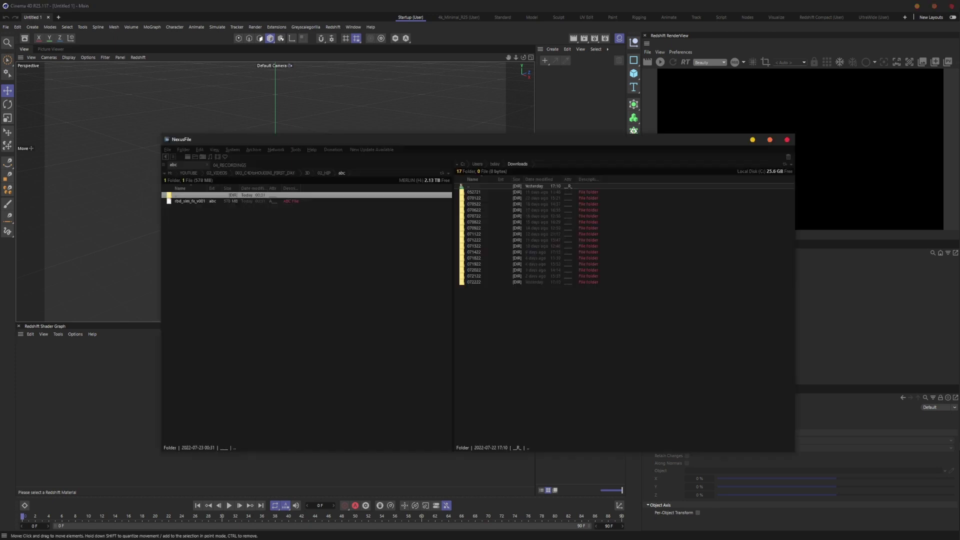
drag(320, 142, 345, 117)
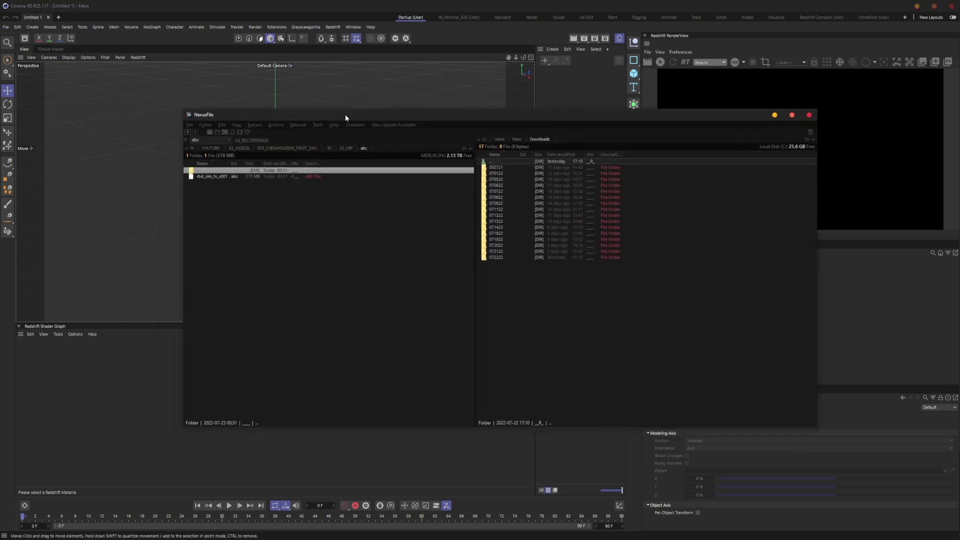
click(221, 177)
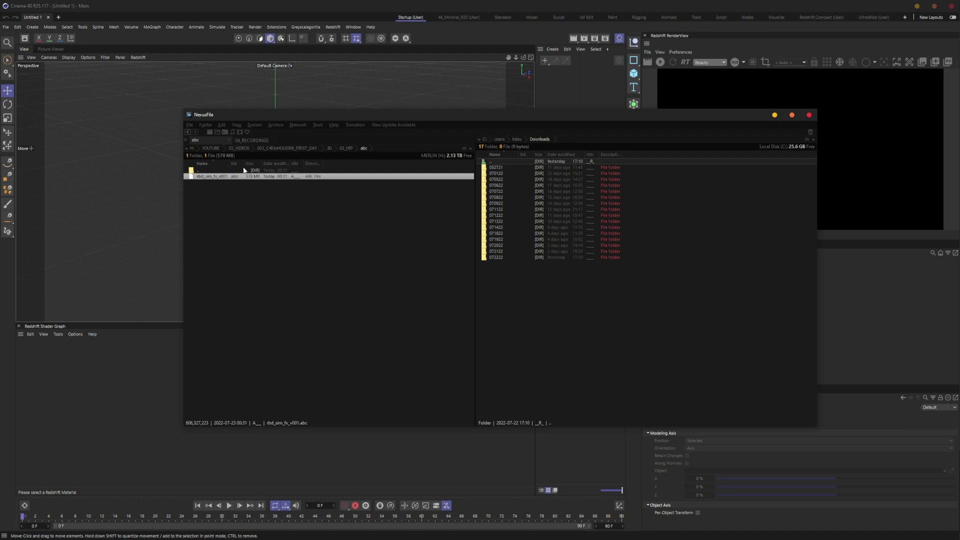
drag(216, 179, 130, 170)
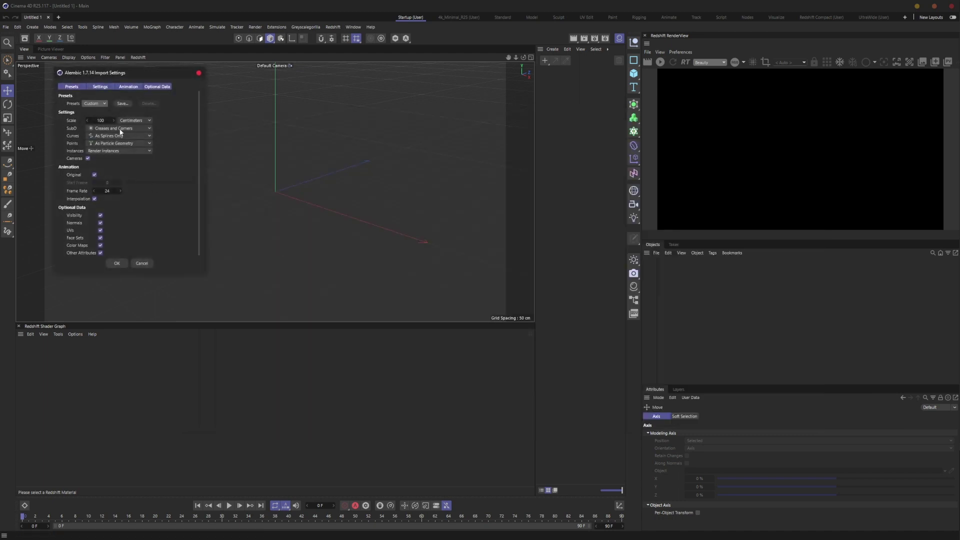
drag(141, 70, 517, 110)
click(475, 158)
click(560, 225)
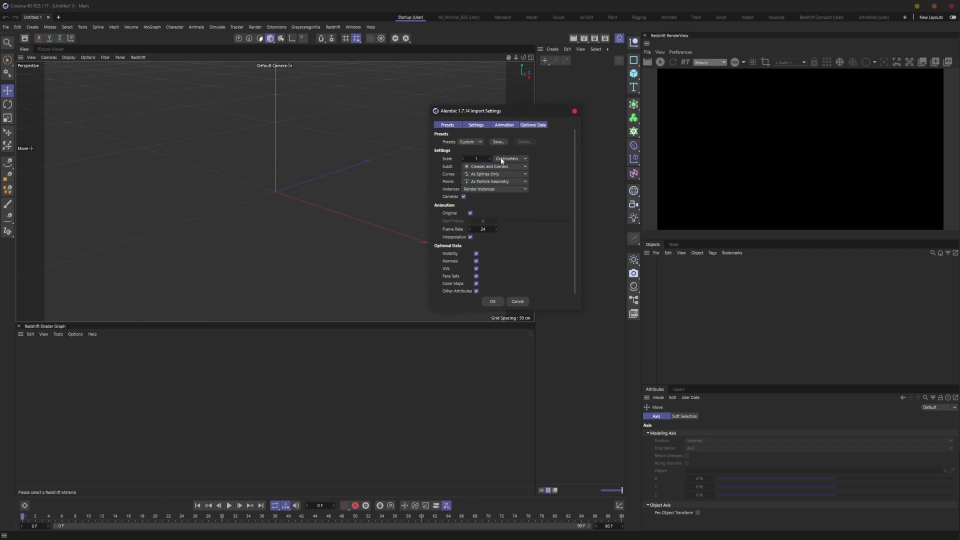
click(475, 158)
click(493, 302)
- Add a default cube and move it aside to compare its size with the imported Alembic object
alt+right_drag(388, 195, 272, 215)
alt+middle_drag(299, 215, 238, 223)
alt+middle_drag(327, 206, 135, 225)
alt+right_drag(362, 192, 297, 194)
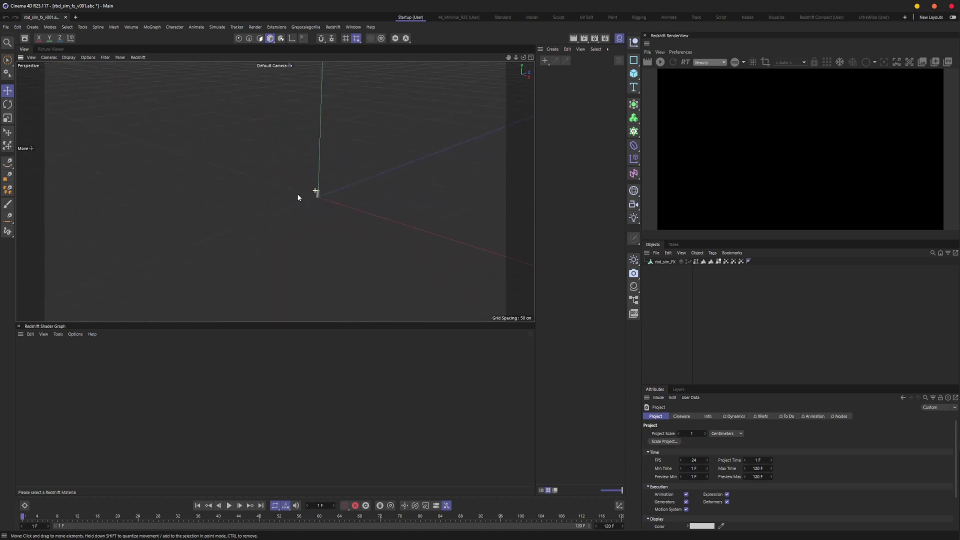
click(635, 74)
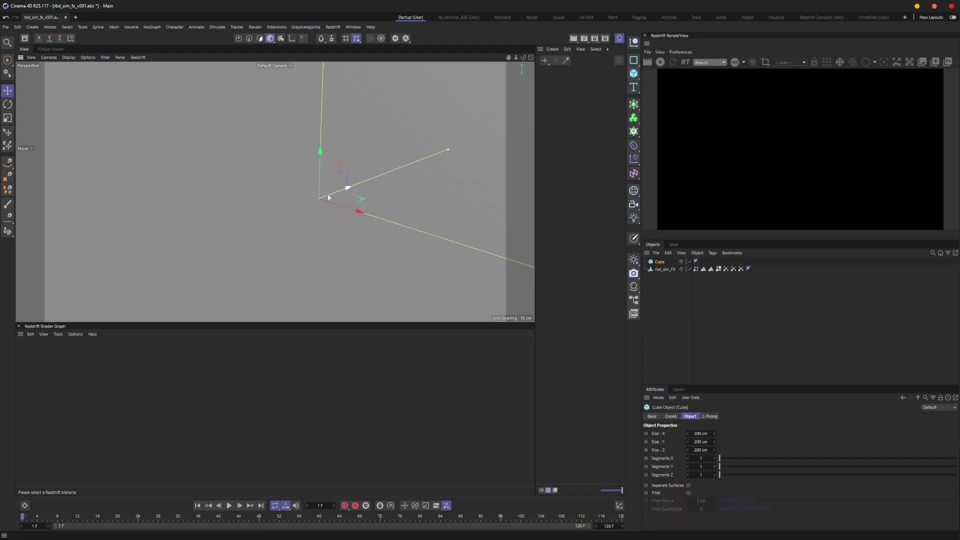
alt+right_drag(375, 182, 302, 188)
alt+middle_drag(371, 184, 281, 191)
drag(311, 203, 183, 182)
alt+drag(275, 191, 255, 224)
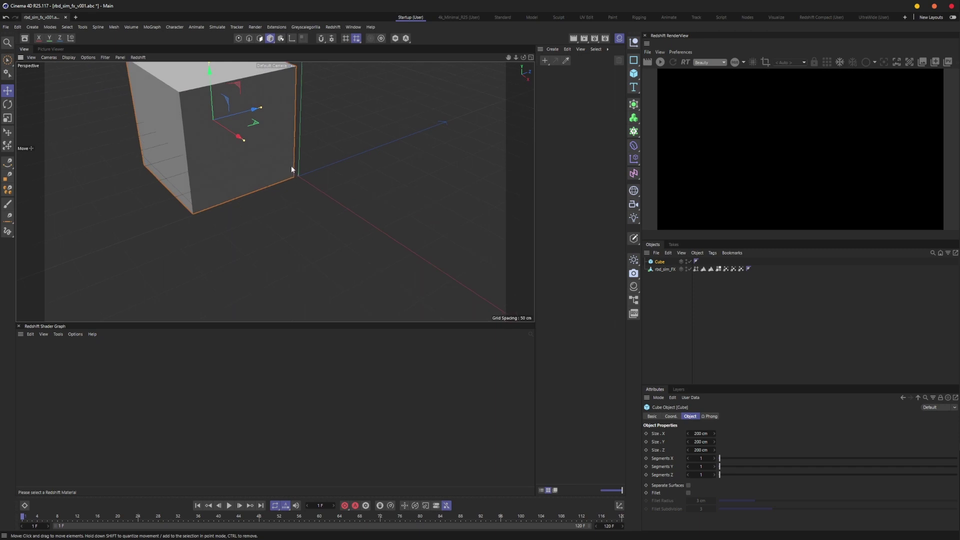
- Delete the cube and the imported Alembic object, and close the project
shift+click(660, 270)
key(Delete)
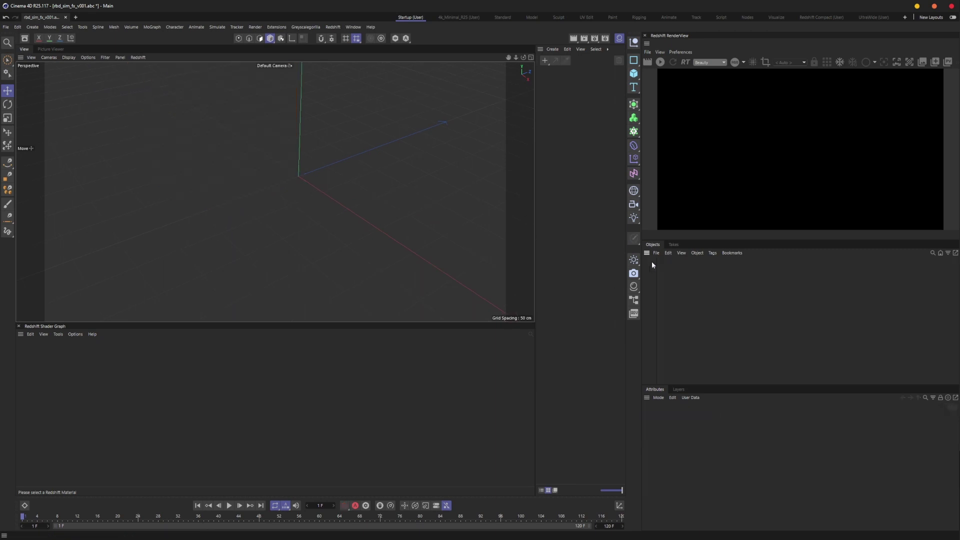
key(alt+Tab)
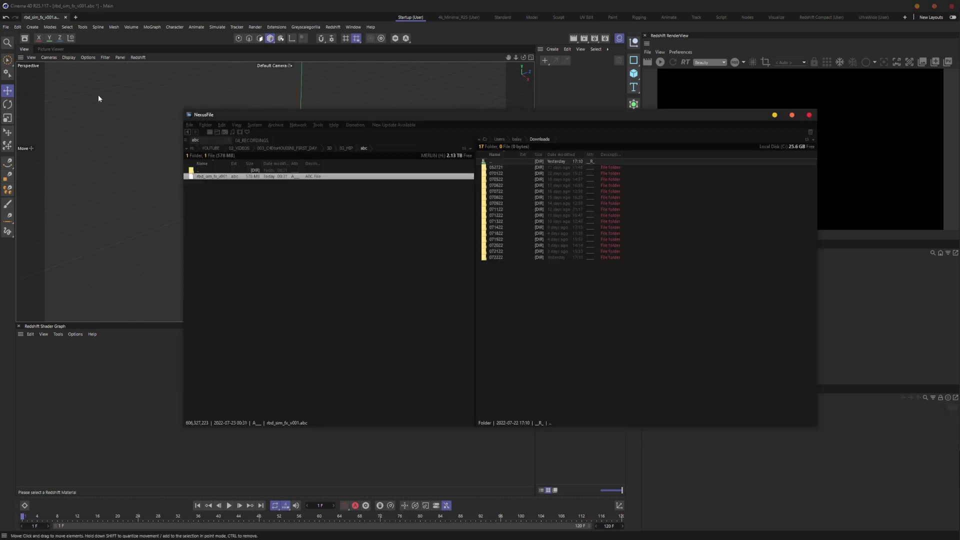
click(65, 18)
click(695, 302)
- Import rbd_sim_fx_v001.abc from the file manager into the new project with the Alembic scale set to 100 centimeters
key(alt+Tab)
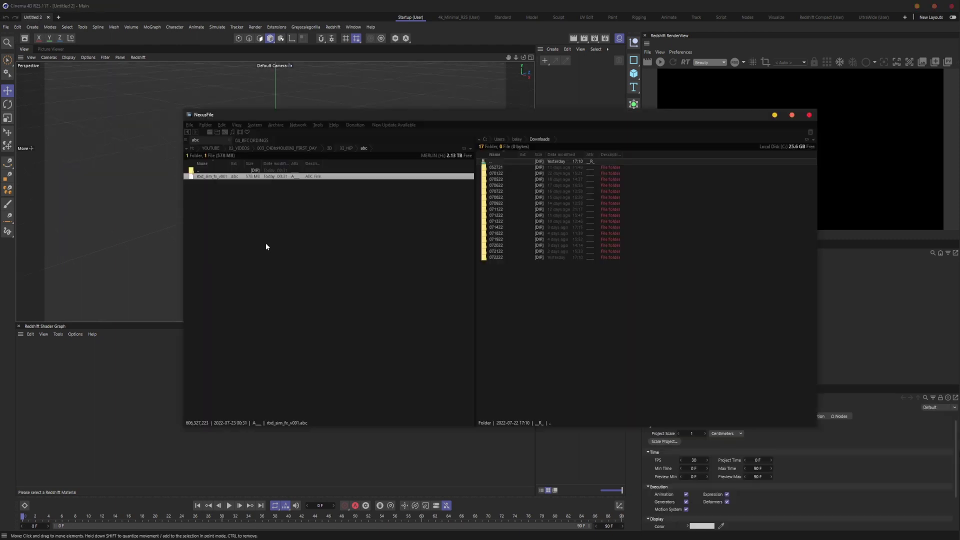
drag(212, 176, 298, 198)
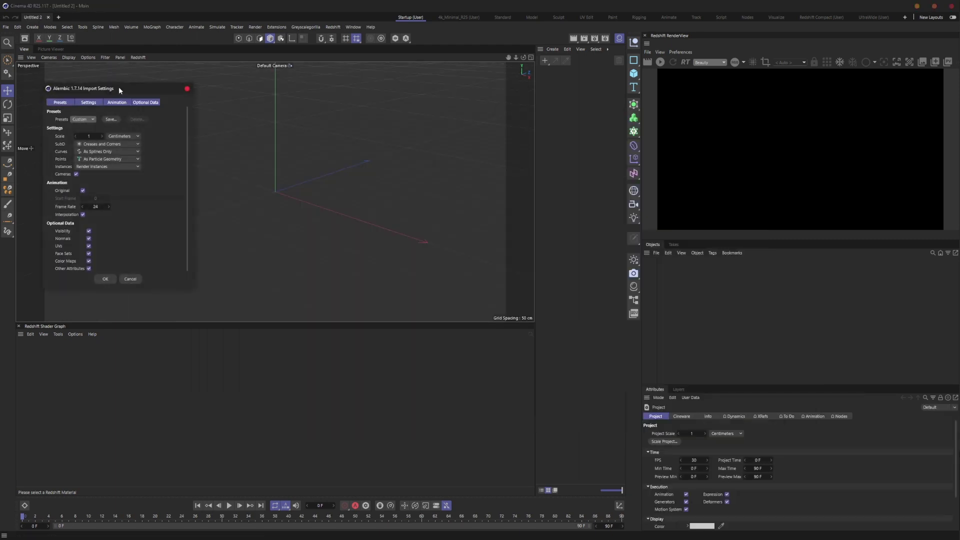
drag(121, 92, 415, 104)
click(389, 147)
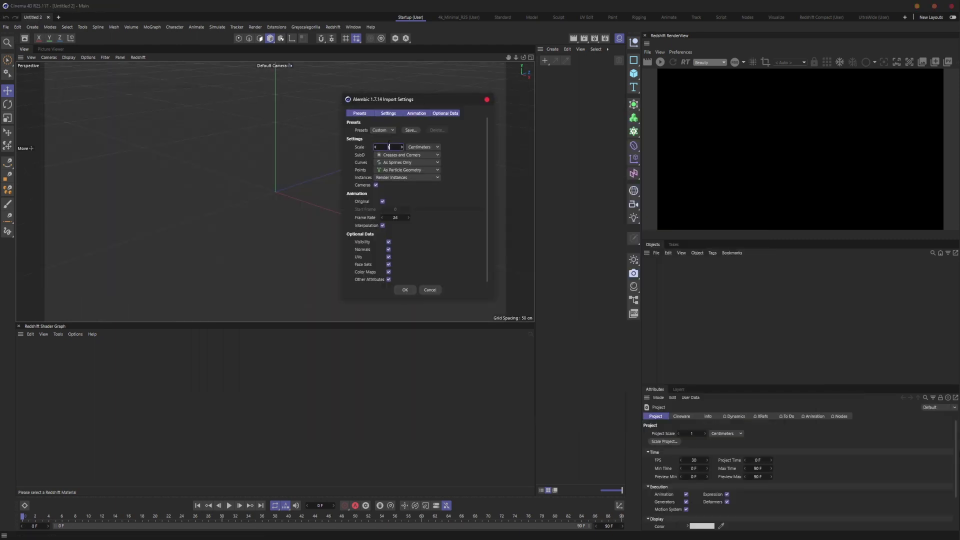
key(Return)
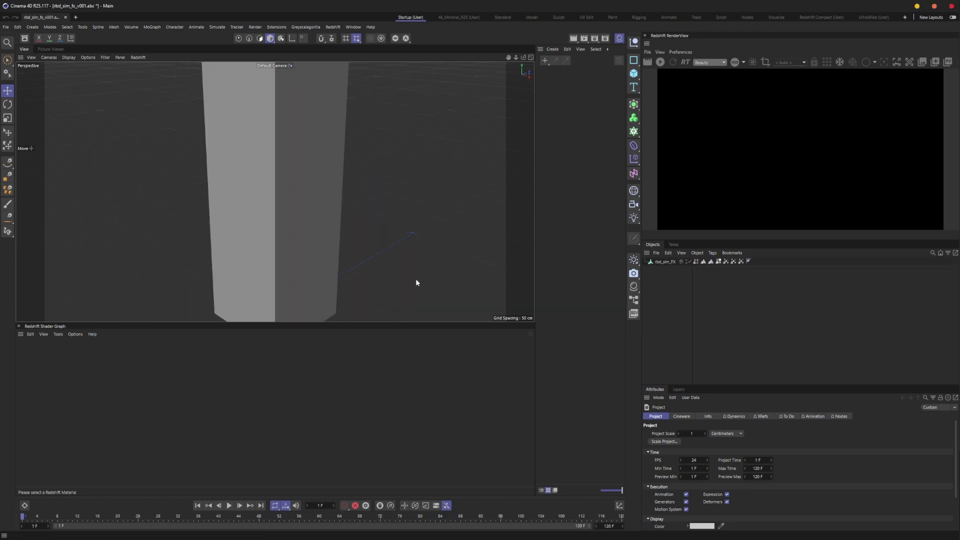
- Add a default cube to compare its size with the Alembic column, delete it, and frame the column
scroll(306, 203, down, 5)
key(h)
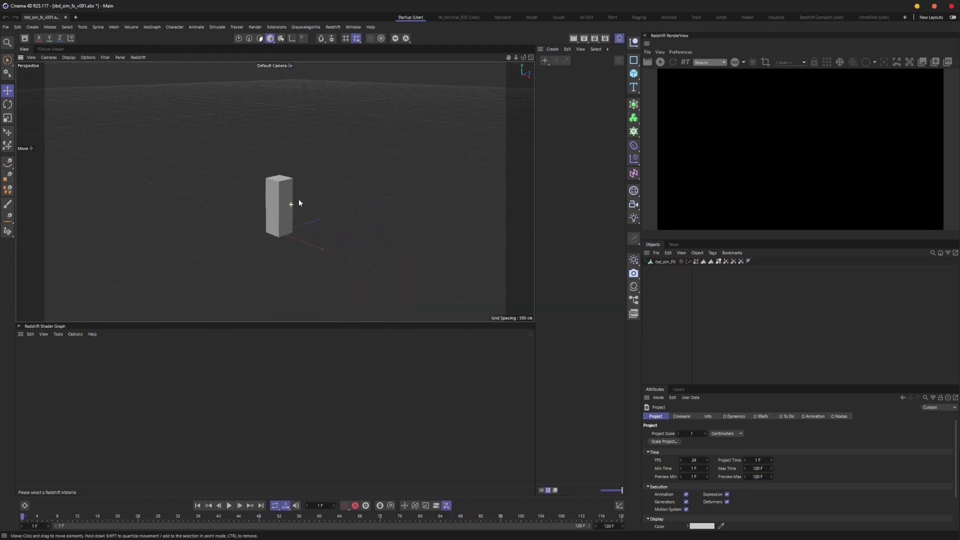
click(637, 74)
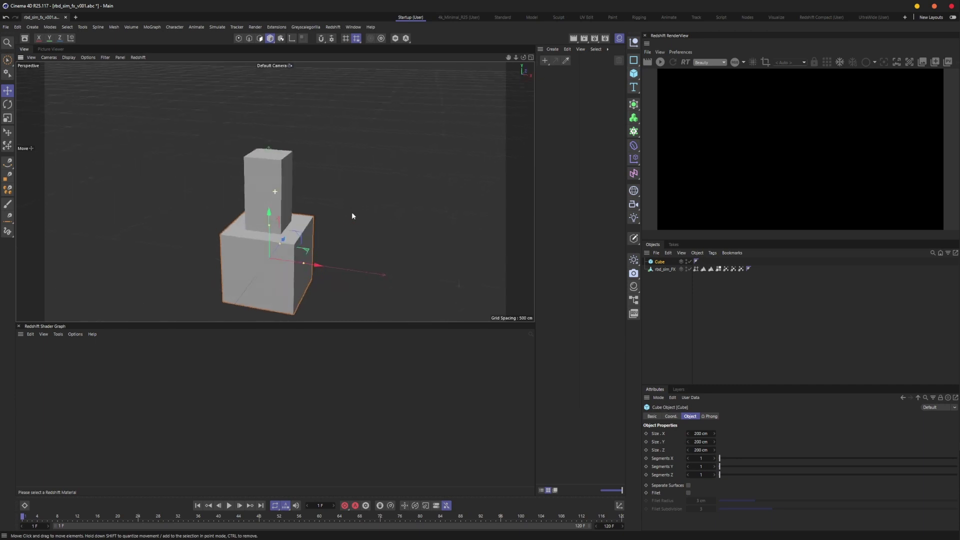
key(Delete)
alt+drag(295, 255, 266, 255)
alt+right_drag(266, 255, 291, 230)
alt+middle_drag(291, 230, 300, 235)
alt+drag(306, 230, 301, 230)
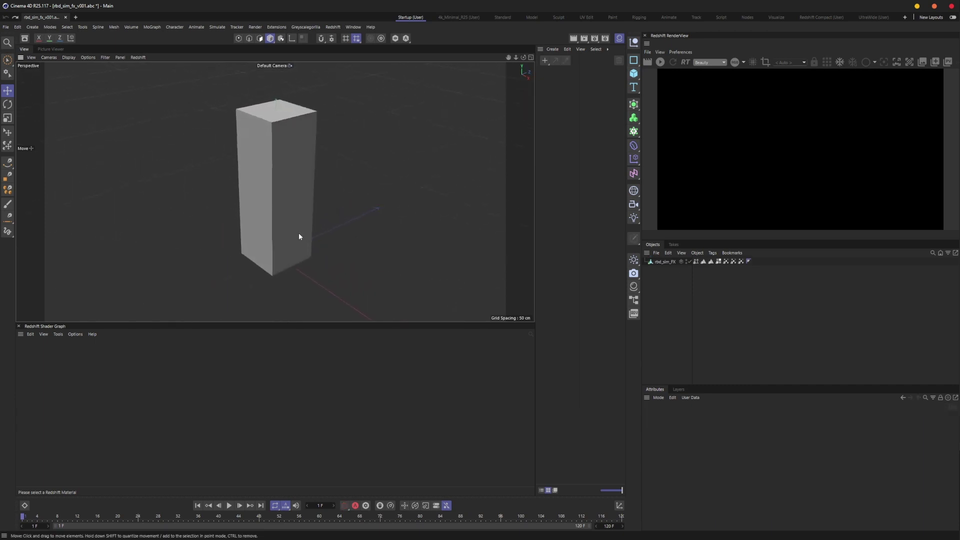
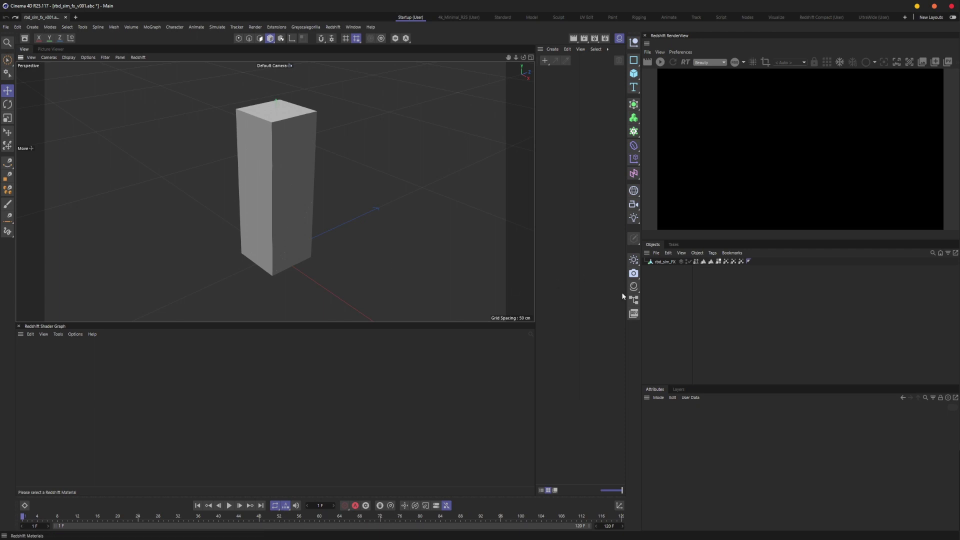
- Scrub the animation to frame 42 to check the shattering of the imported Alembic column
click(665, 262)
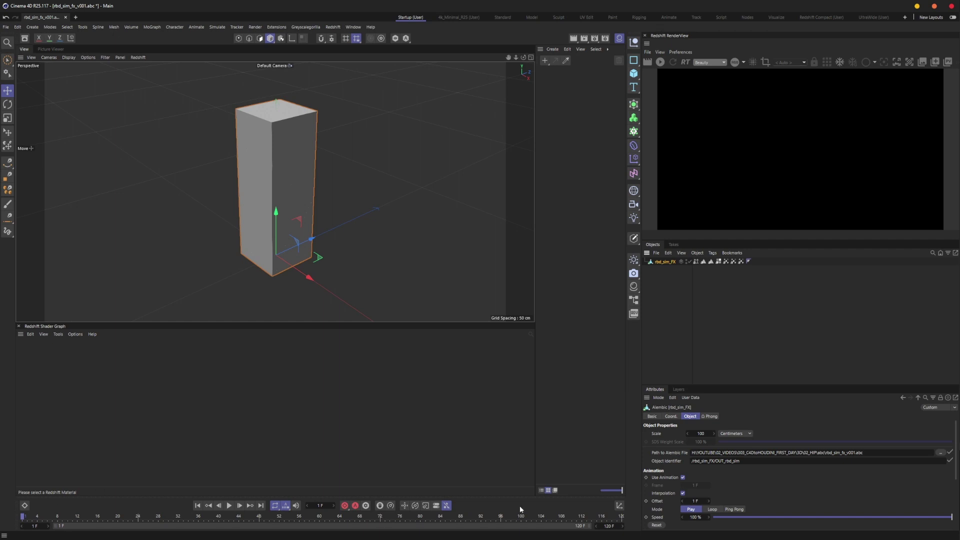
click(729, 324)
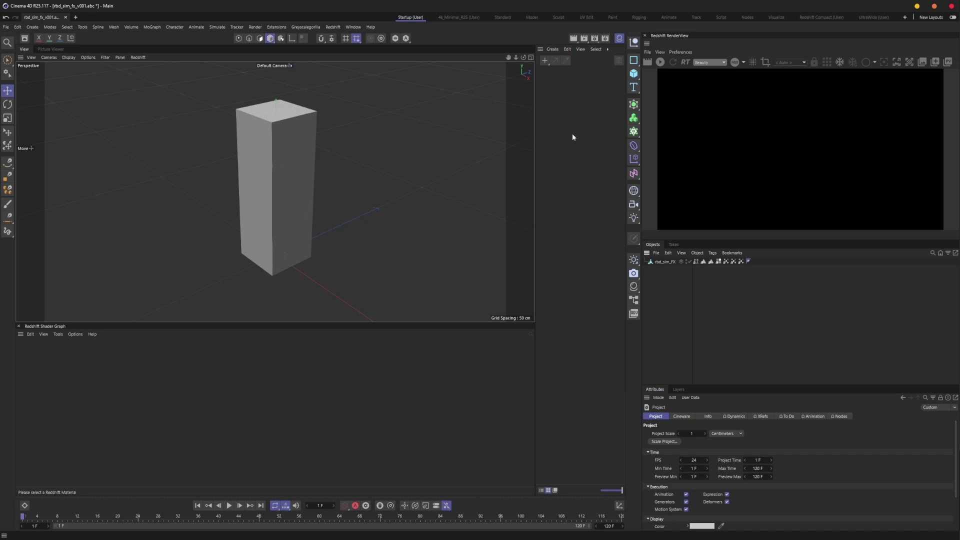
alt+drag(302, 237, 291, 226)
alt+right_drag(370, 215, 337, 229)
alt+drag(337, 228, 336, 236)
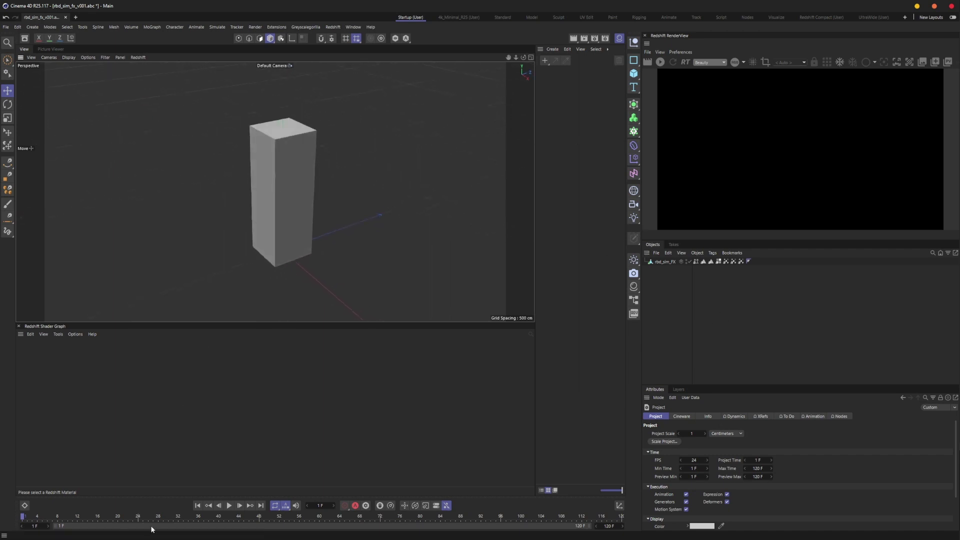
drag(49, 521, 230, 498)
alt+middle_drag(306, 284, 284, 264)
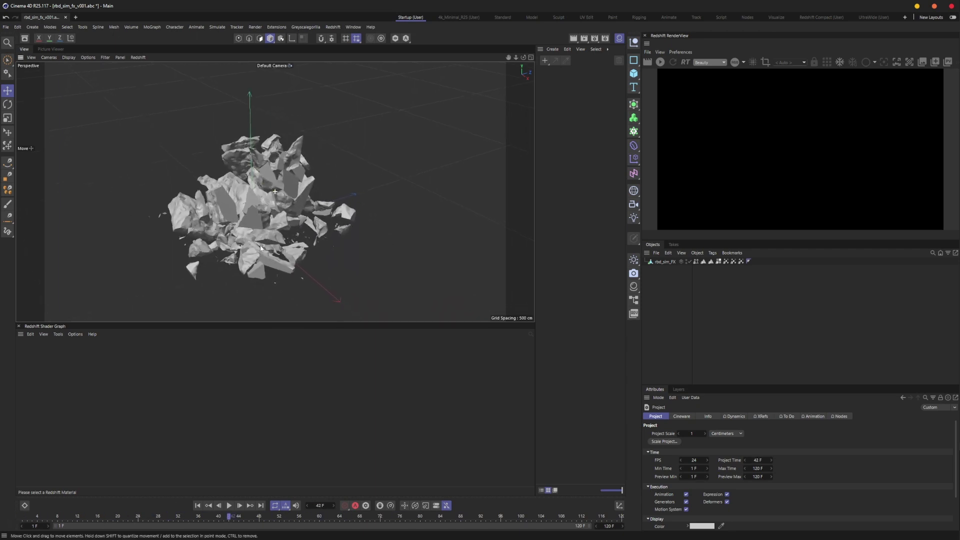
- Create a green Redshift material and assign it to the Alembic object, restricted to its inside polygon selection
click(703, 262)
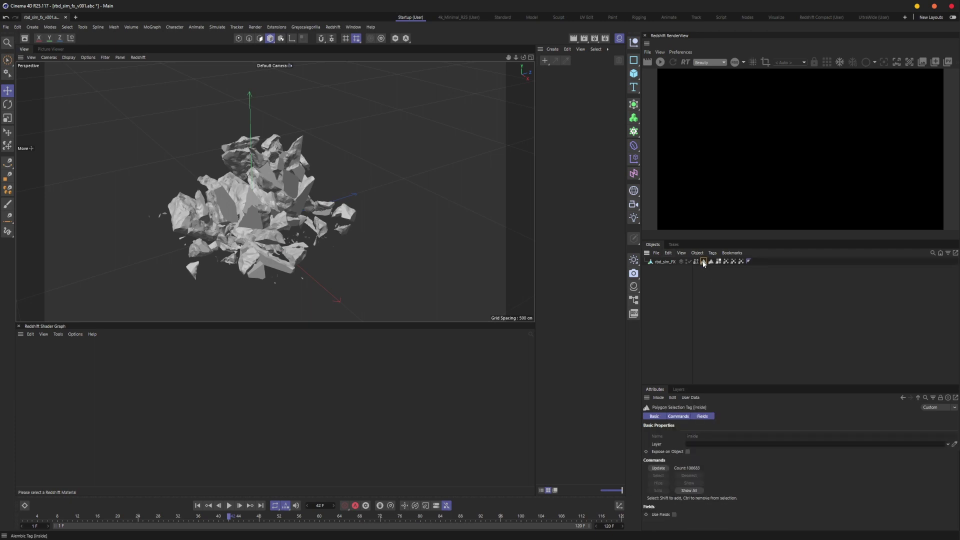
click(711, 262)
click(705, 262)
click(589, 111)
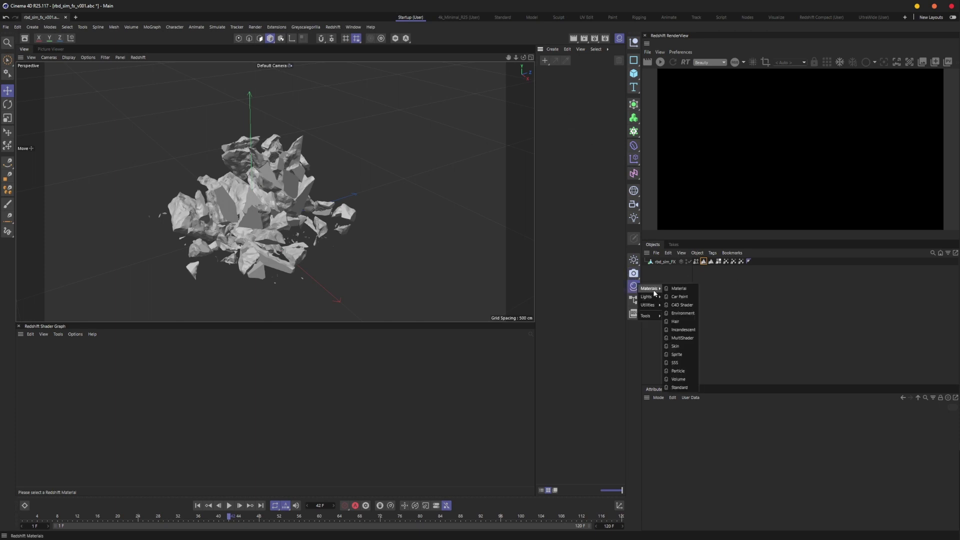
click(690, 287)
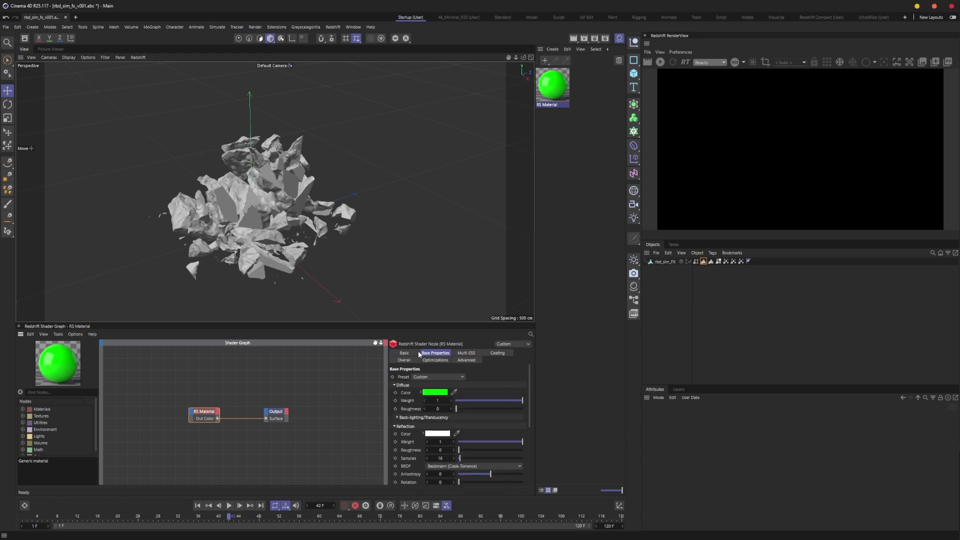
drag(559, 92, 706, 442)
click(704, 330)
alt+drag(263, 268, 275, 233)
scroll(268, 212, down, 2)
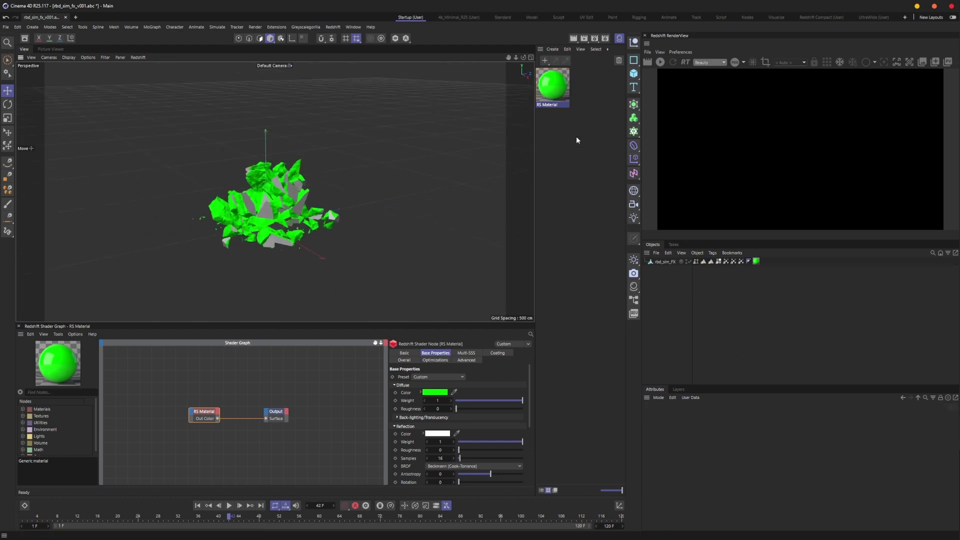
- Duplicate the Redshift material, naming the original green and the copy grey
click(559, 90)
ctrl+drag(554, 90, 550, 118)
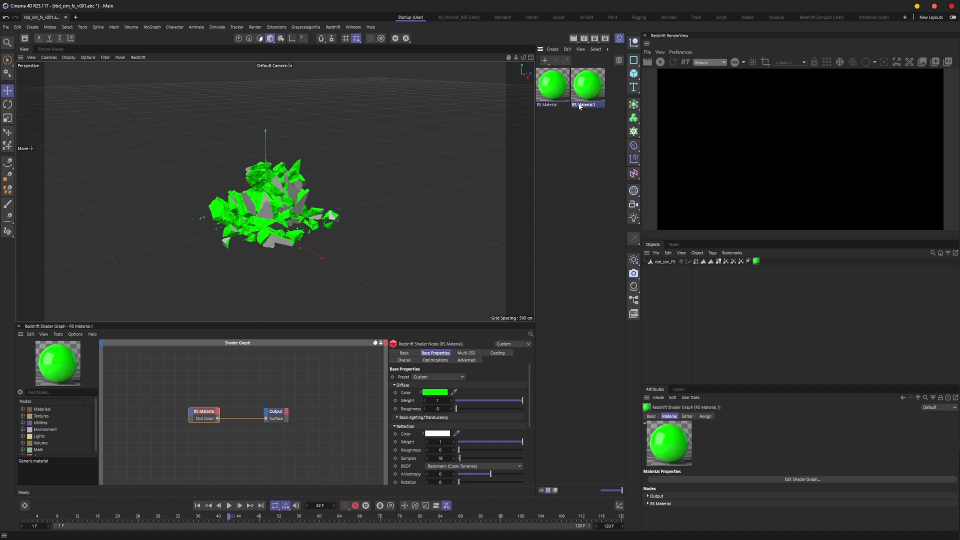
double_click(559, 105)
text(green)
key(Return)
click(580, 105)
double_click(592, 105)
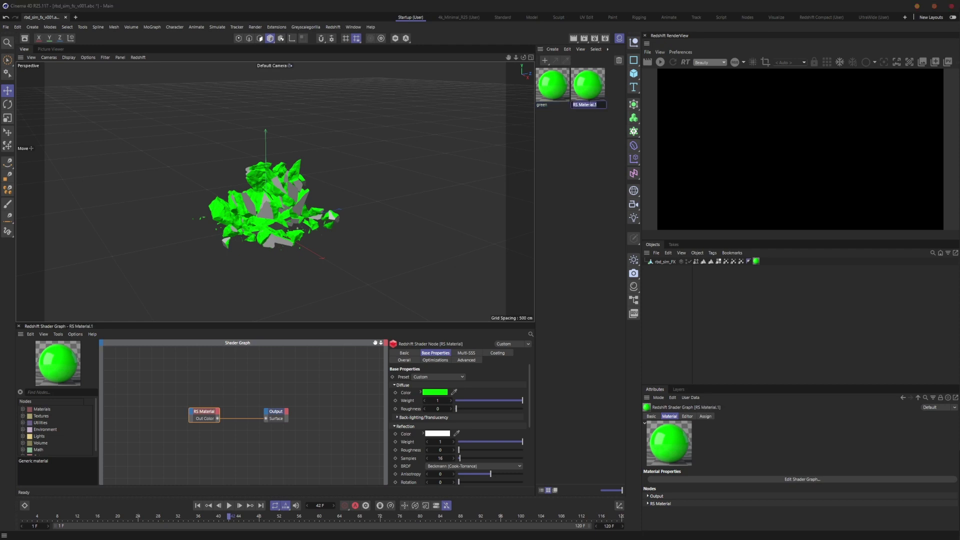
key(BackSpace)
text(grey)
key(Return)
- Set the grey material's diffuse color to a near-white of RGB 243, 243, 243
drag(183, 381, 246, 438)
click(430, 392)
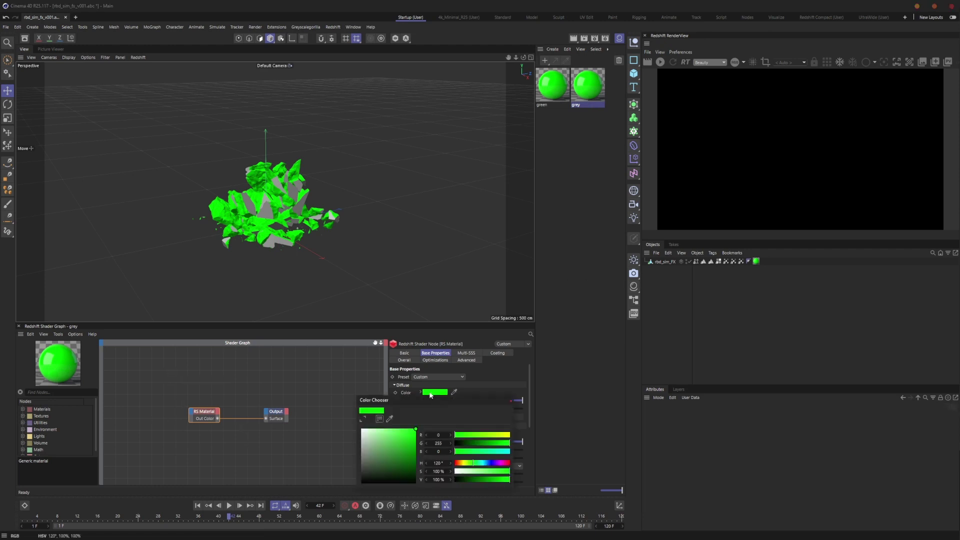
drag(388, 450, 344, 429)
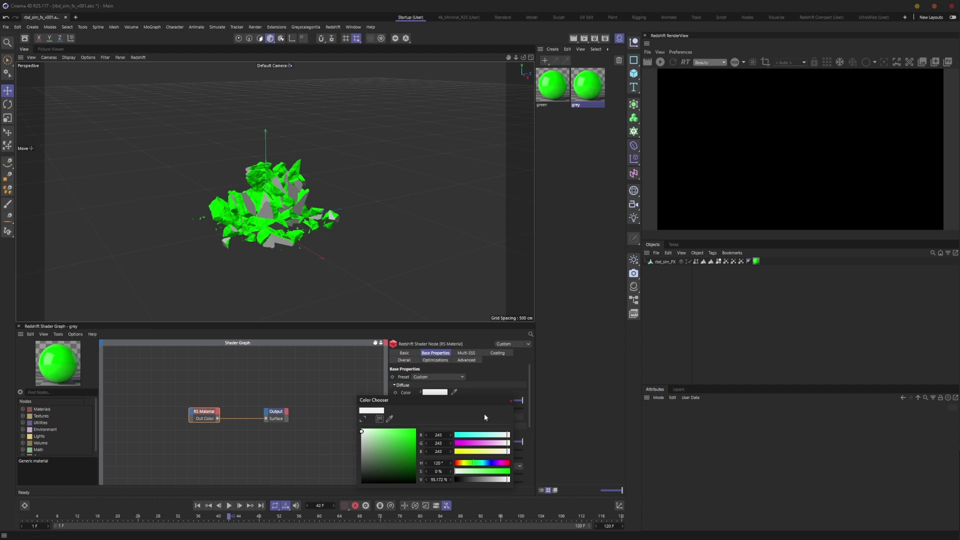
click(511, 401)
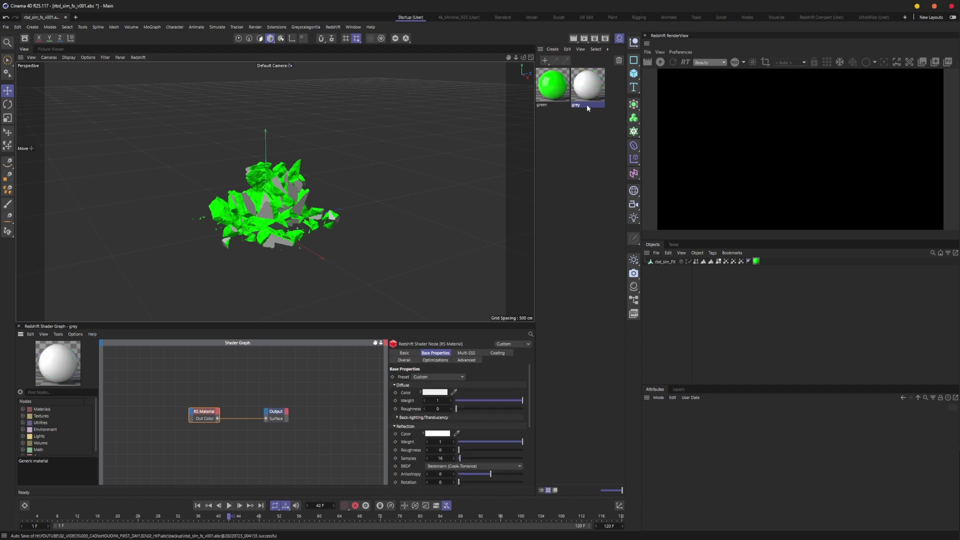
- Assign the grey material to the Alembic object, restricted to the outer-face polygon selection
drag(662, 262, 701, 440)
click(789, 329)
alt+drag(280, 210, 290, 218)
alt+right_drag(290, 217, 360, 200)
- Add a plane beneath the debris as a ground and scale it up to extend far beyond the pieces
click(633, 76)
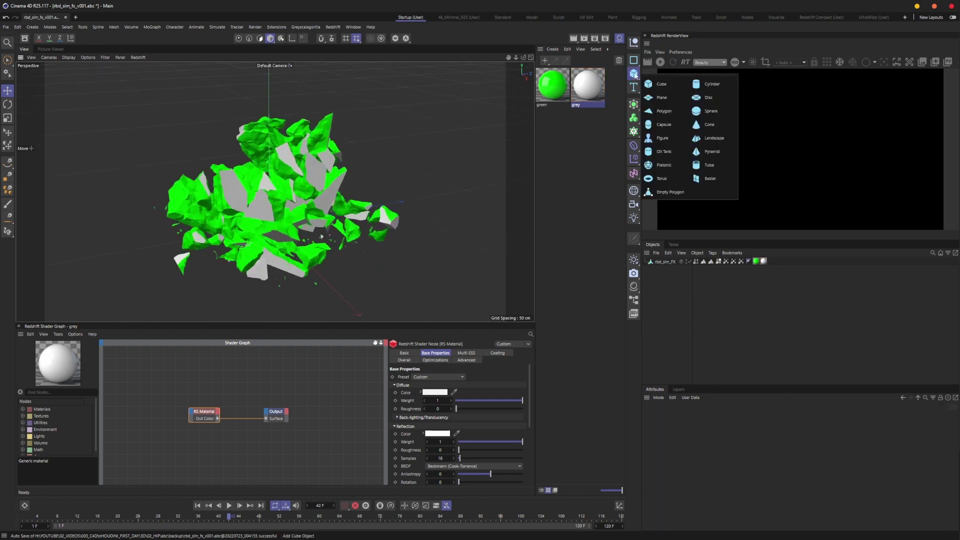
click(667, 100)
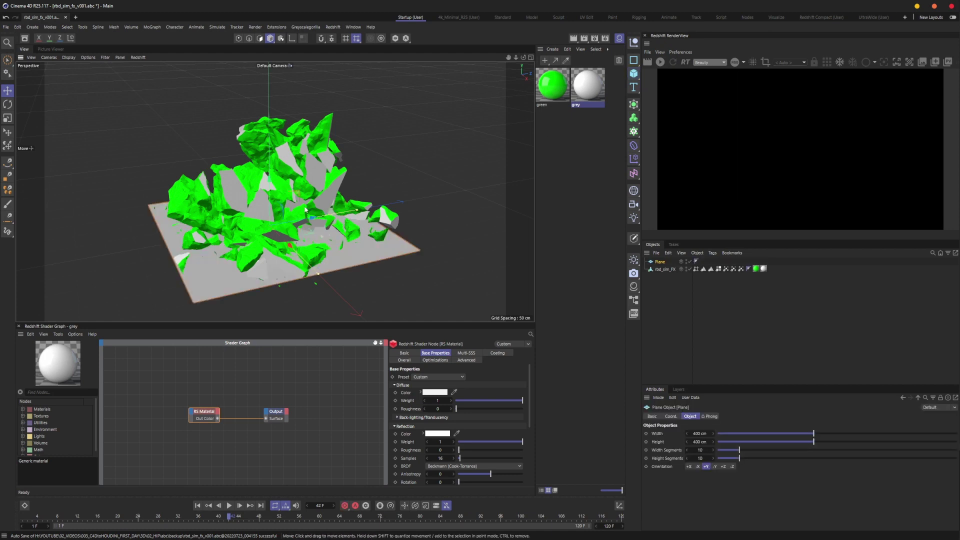
scroll(304, 233, down, 5)
key(t)
drag(304, 234, 712, 182)
drag(316, 211, 433, 182)
key(space)
click(281, 204)
key(space)
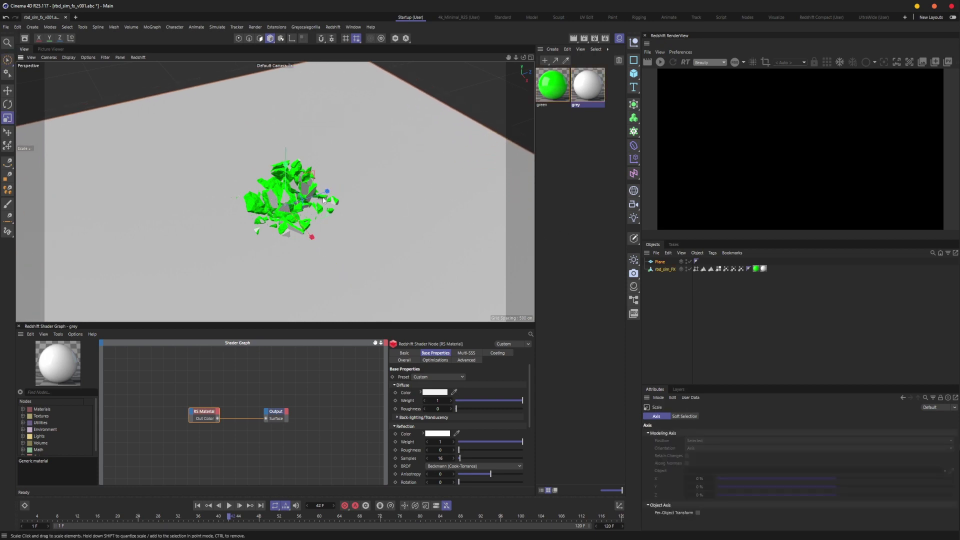
click(733, 297)
click(665, 270)
scroll(312, 233, up, 3)
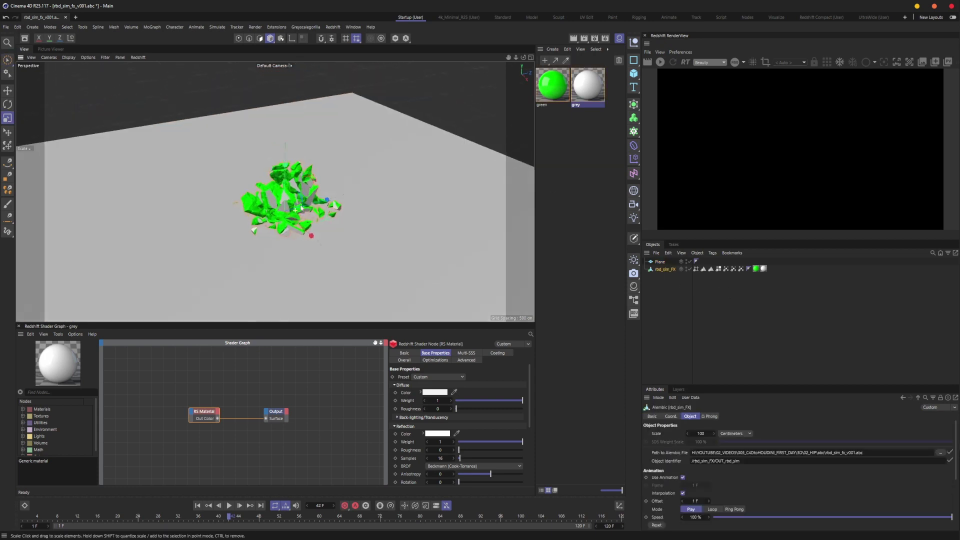
- Add a Redshift dome light named HDRI and switch the viewport display to Quick Shading
click(634, 259)
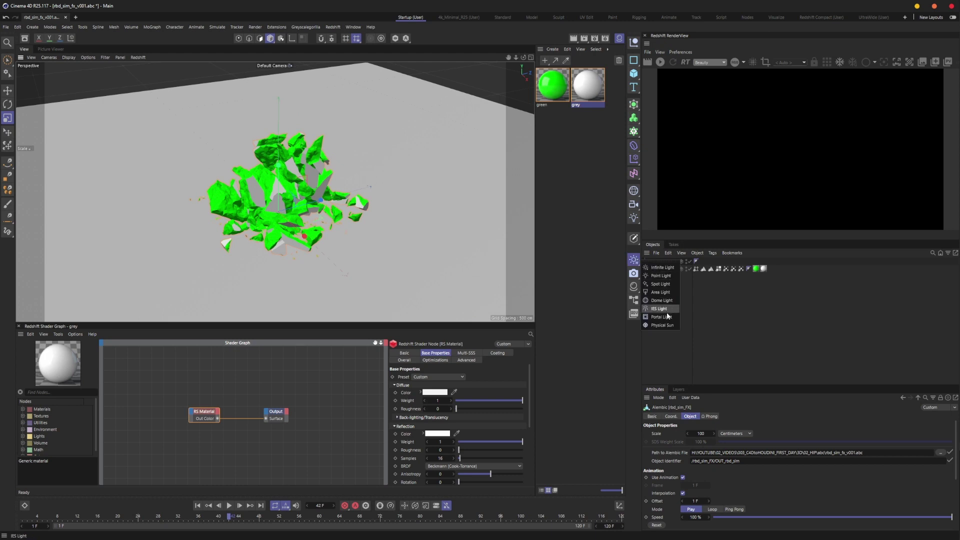
click(662, 300)
double_click(666, 262)
text(HDRI)
key(Return)
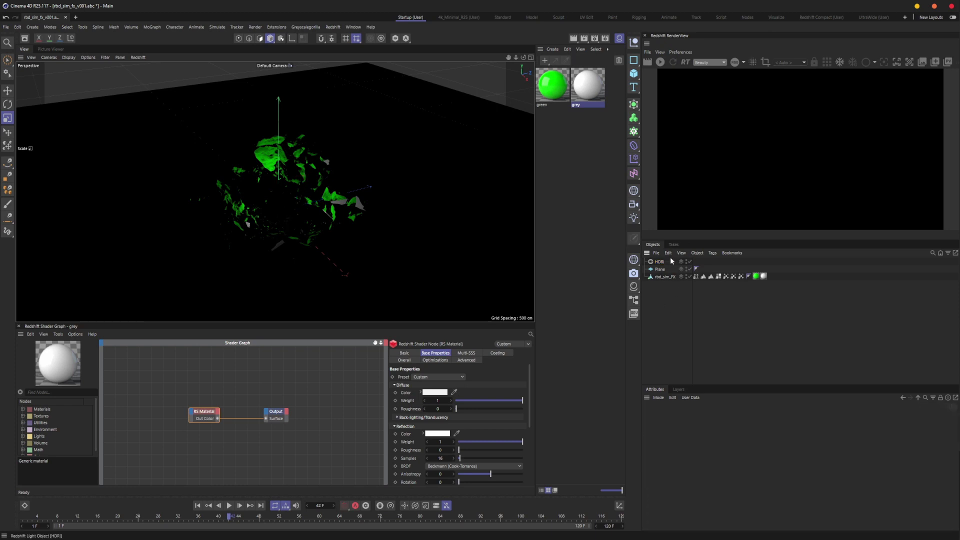
click(69, 57)
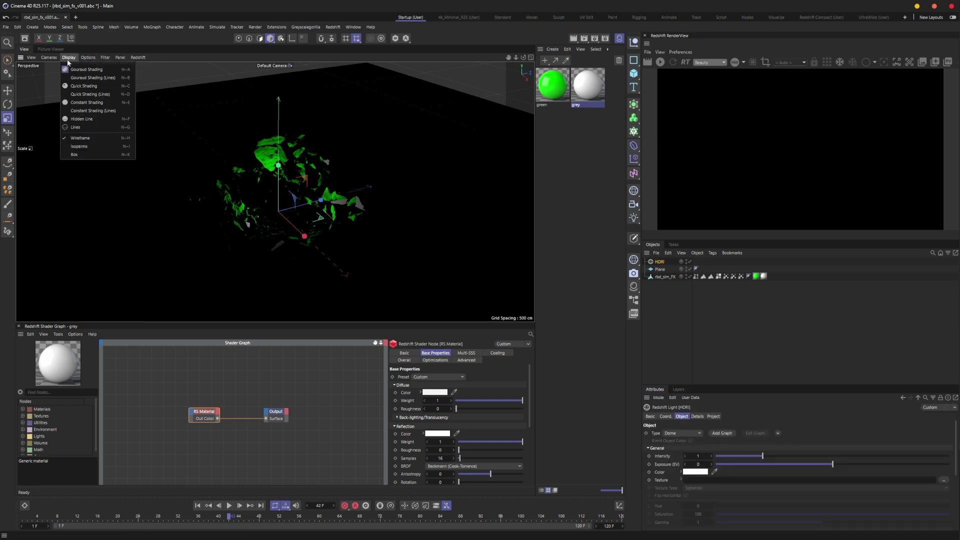
click(80, 86)
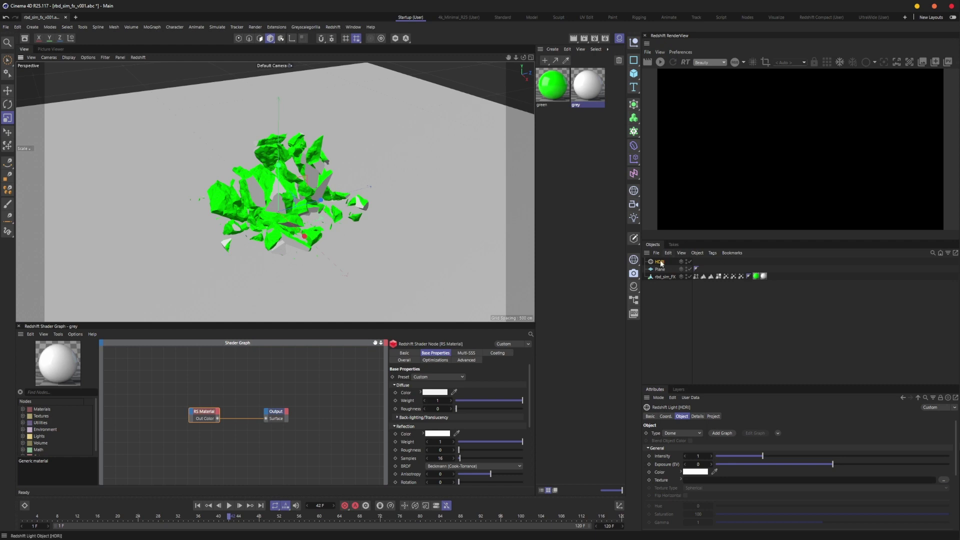
- Turn off the HDRI dome light's background and load shanghai_riverside_4k.hdr as its texture
scroll(660, 478, down, 3)
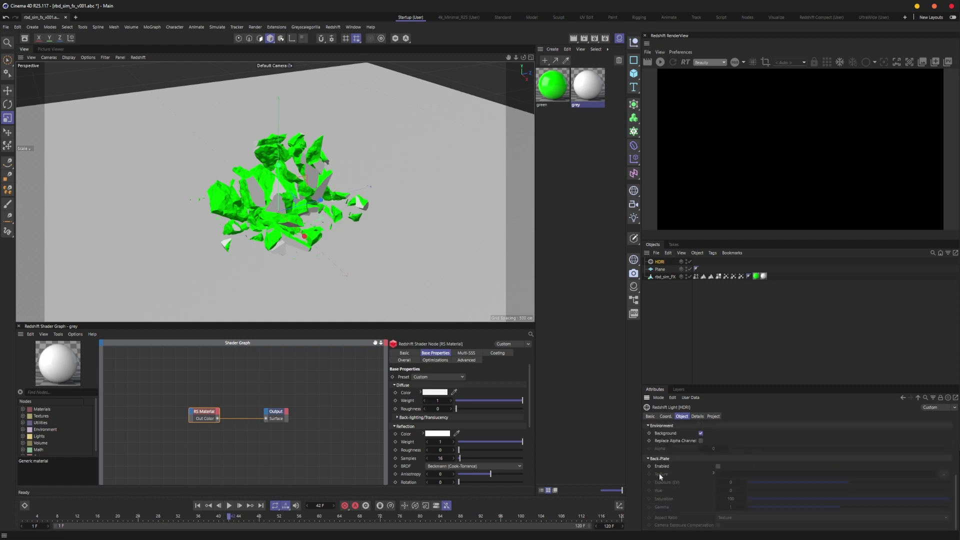
scroll(672, 474, up, 2)
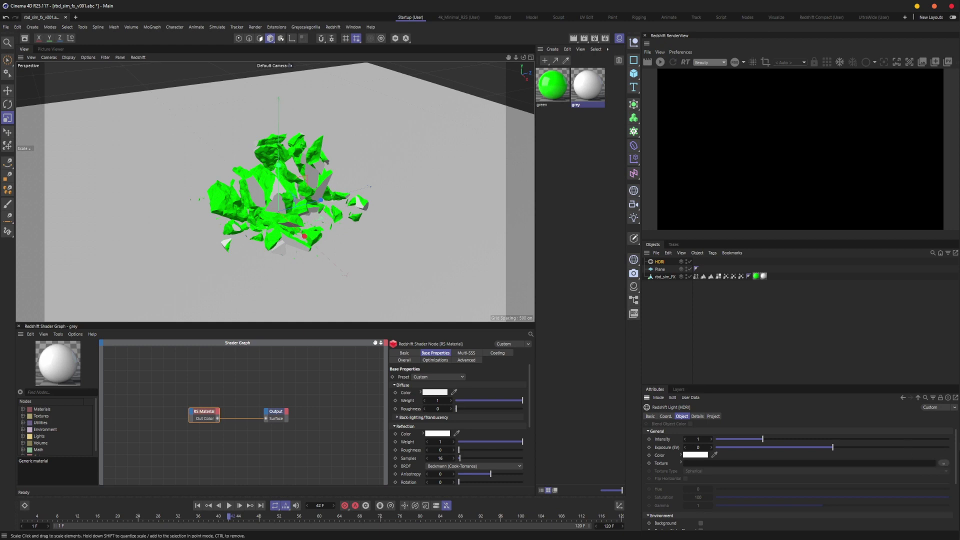
scroll(658, 484, down, 3)
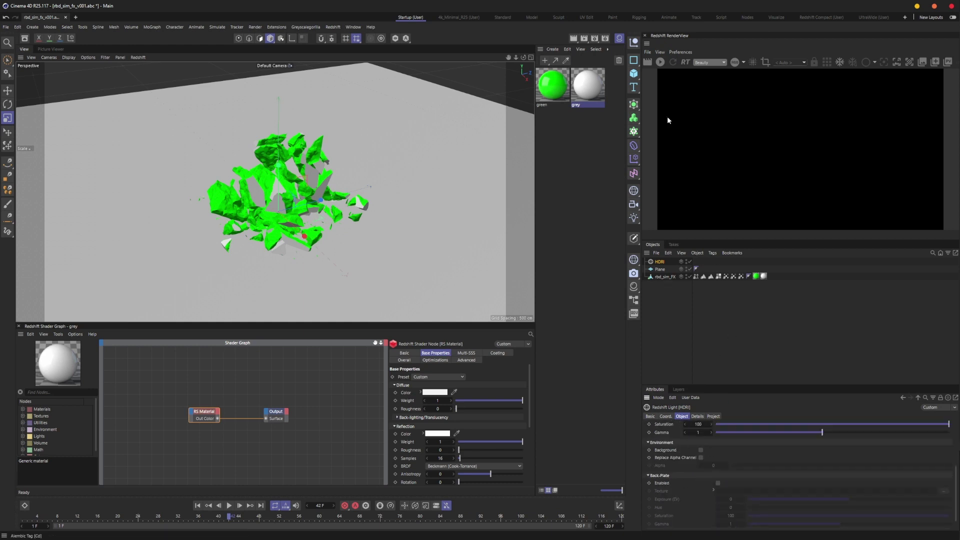
- Start the live Redshift render, enlarge its preview area, and frame the debris more closely
click(661, 62)
drag(740, 241, 740, 266)
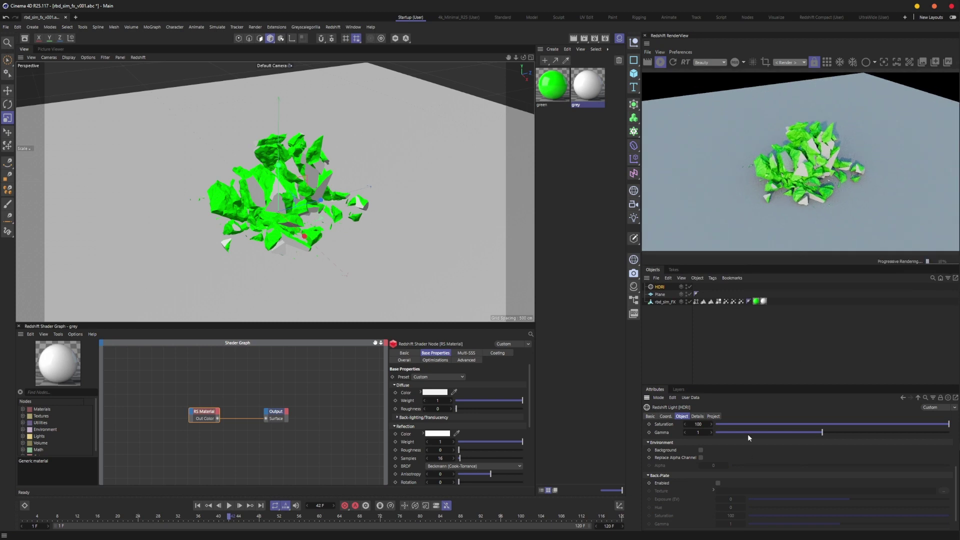
alt+drag(295, 187, 264, 216)
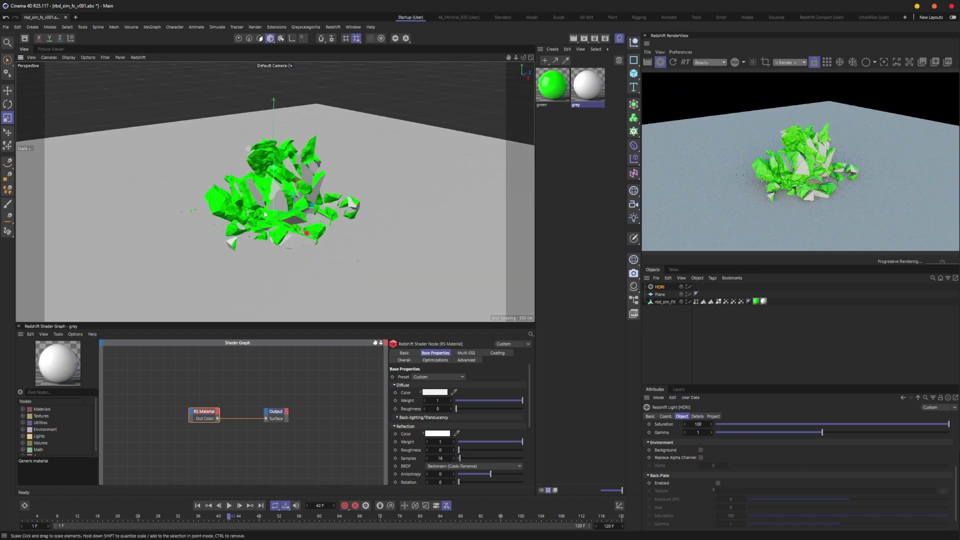
scroll(263, 215, up, 5)
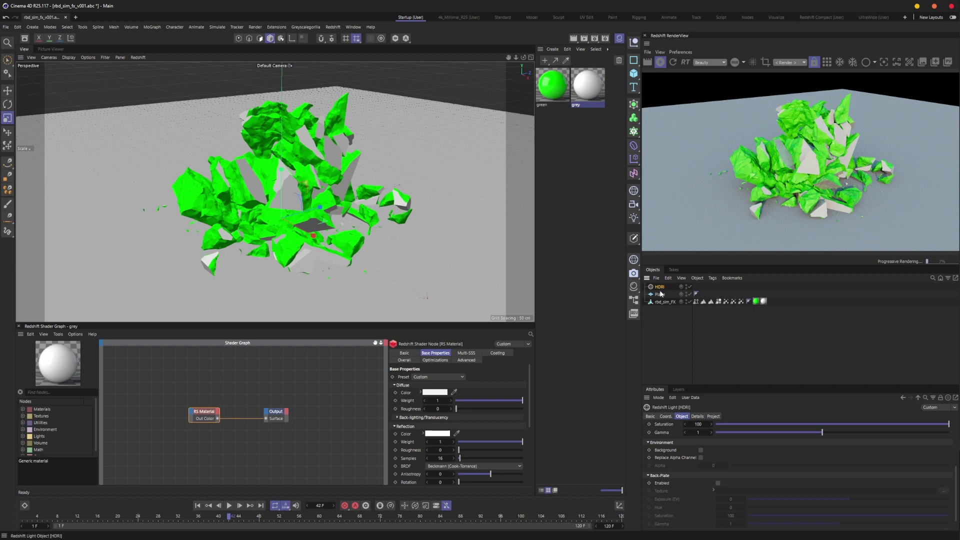
- Try an exposure of -2 on the HDRI dome light and settle on -1
click(698, 432)
click(688, 352)
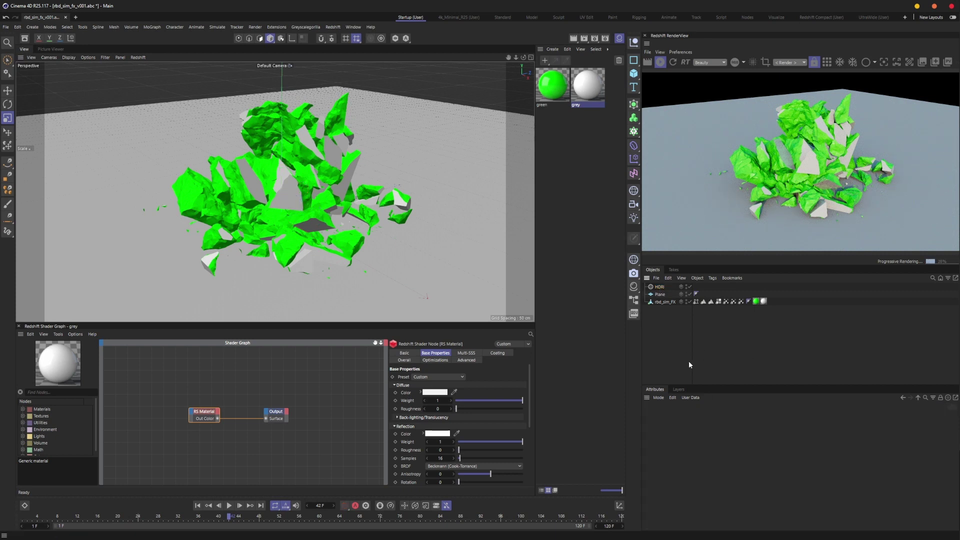
click(659, 286)
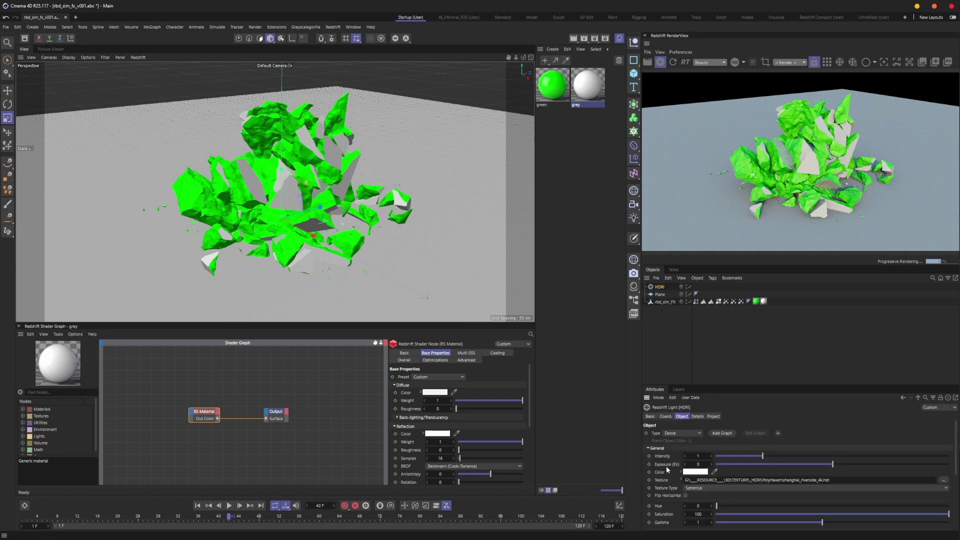
click(699, 464)
text(-2)
key(Return)
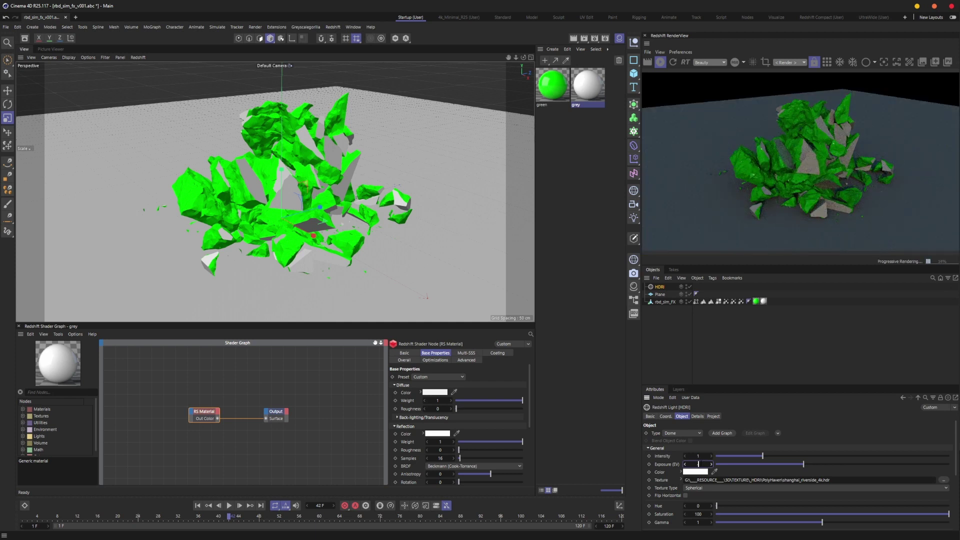
text(-1)
key(Return)
- Move the animation to frame 41 and reframe the debris from a slightly raised angle
mouse_move(293, 225)
alt+mouse_down()
mouse_move(294, 290)
mouse_move(291, 220)
alt+mouse_up()
mouse_move(229, 517)
mouse_down()
mouse_move(149, 518)
mouse_move(223, 516)
mouse_up()
alt+drag(278, 235, 296, 263)
drag(77, 516, 224, 504)
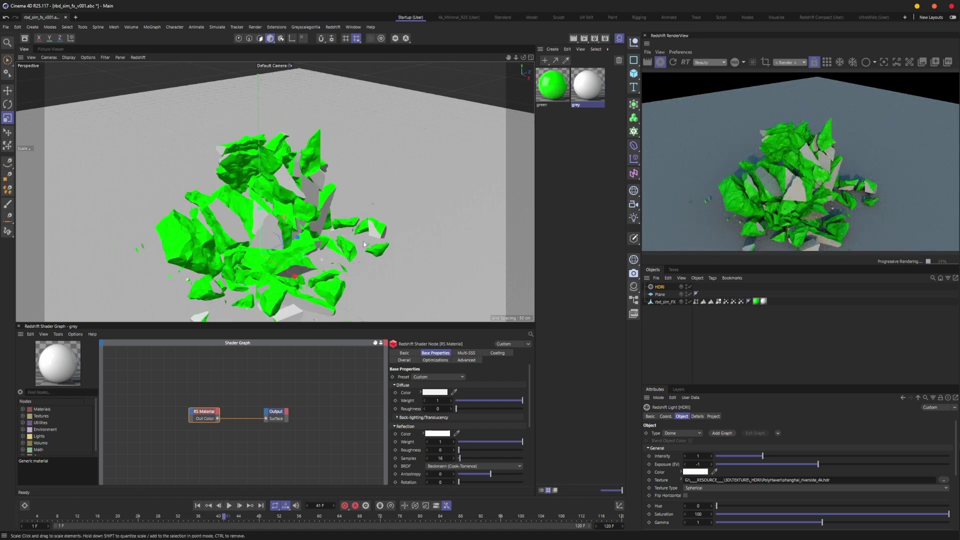
alt+middle_drag(364, 244, 380, 204)
alt+drag(380, 204, 379, 218)
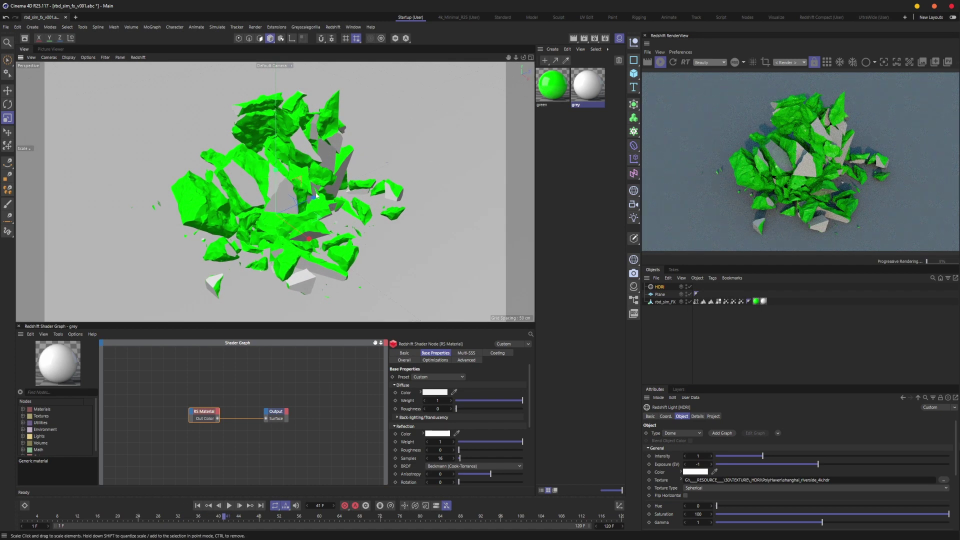
alt+drag(307, 197, 305, 196)
alt+drag(356, 220, 359, 211)
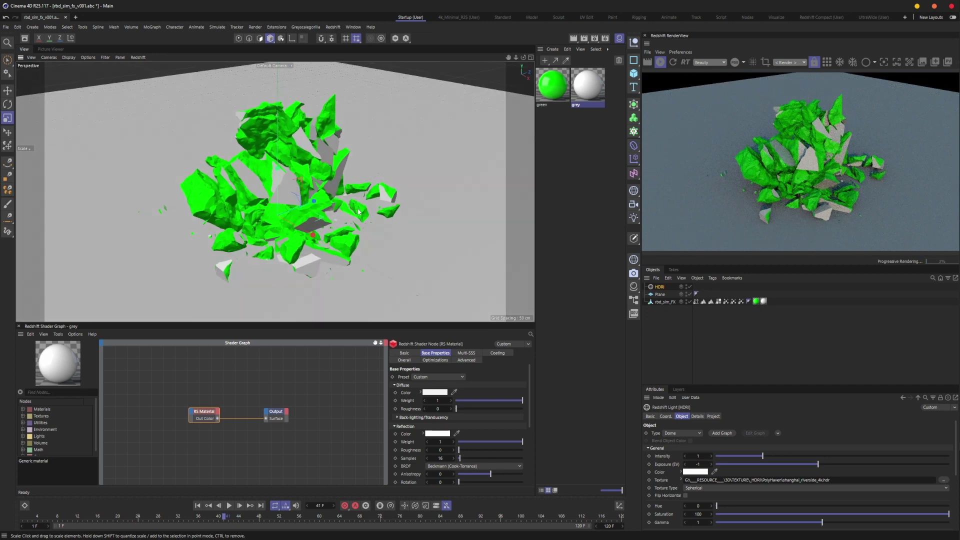
scroll(361, 208, down, 1)
alt+middle_drag(361, 208, 360, 212)
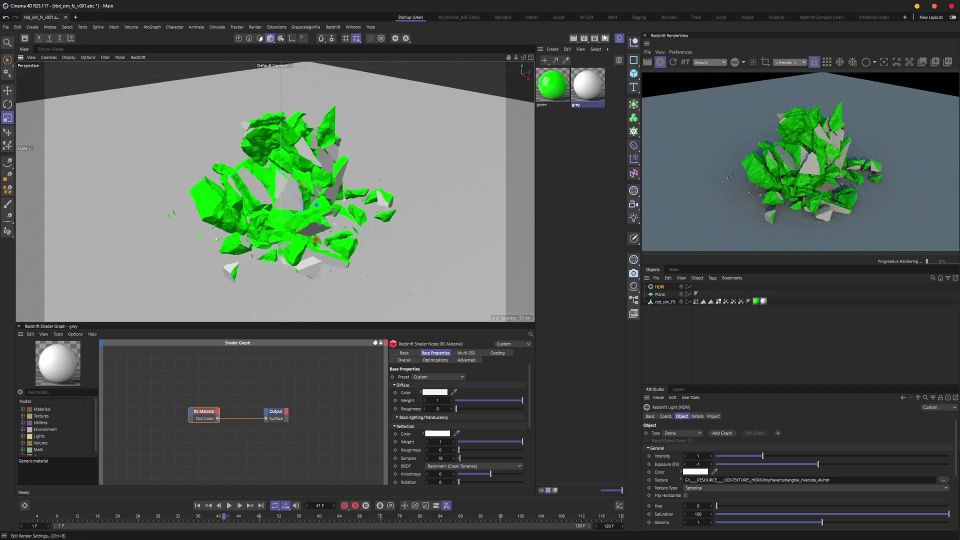
- Load the REDSHIFT preset in the render settings and close them
key(ctrl+b)
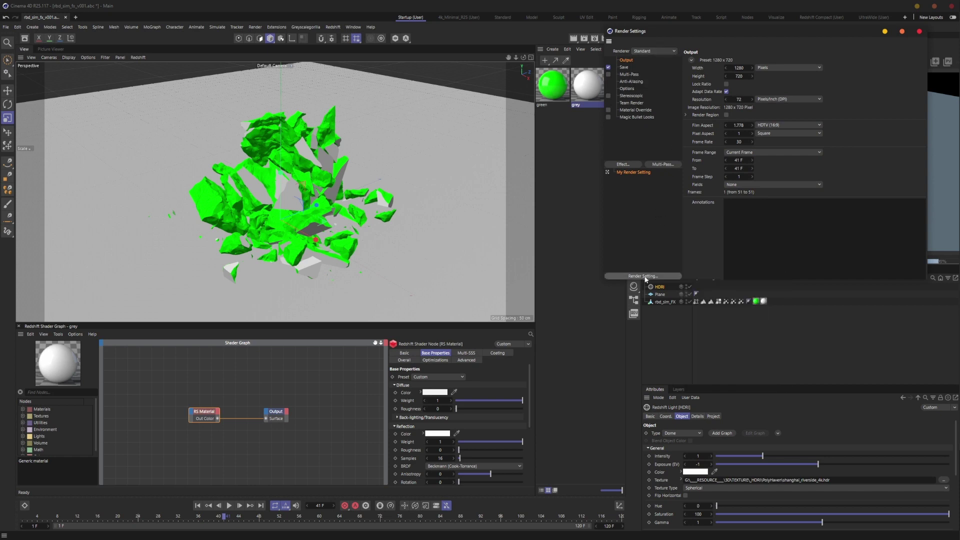
click(646, 277)
mouse_move(740, 378)
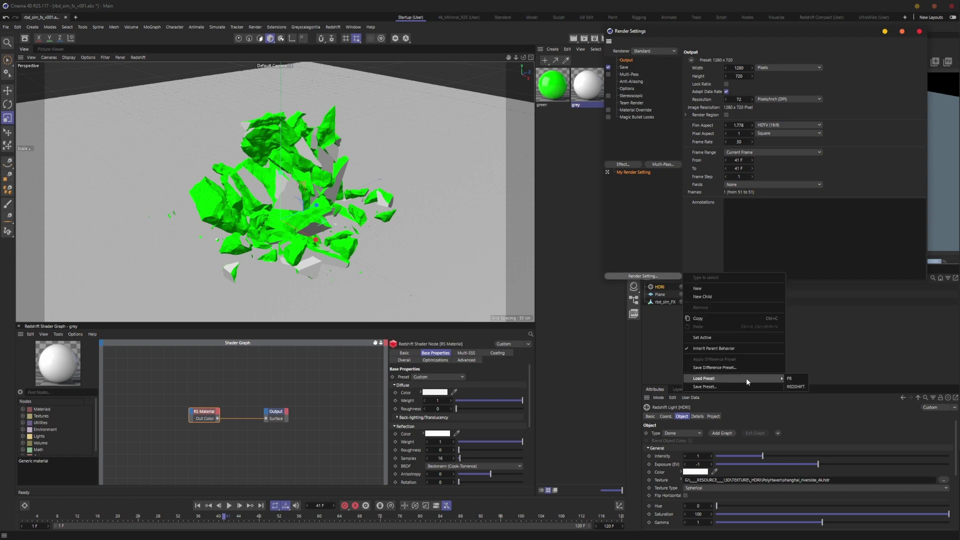
click(795, 387)
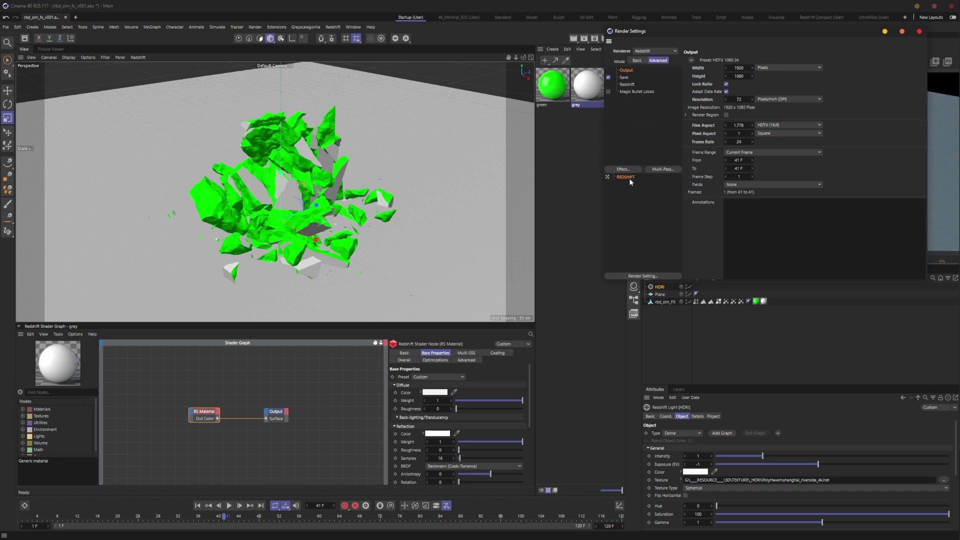
click(920, 32)
- Stop the live Redshift render and switch to an empty Blender scene
alt+drag(344, 237, 348, 214)
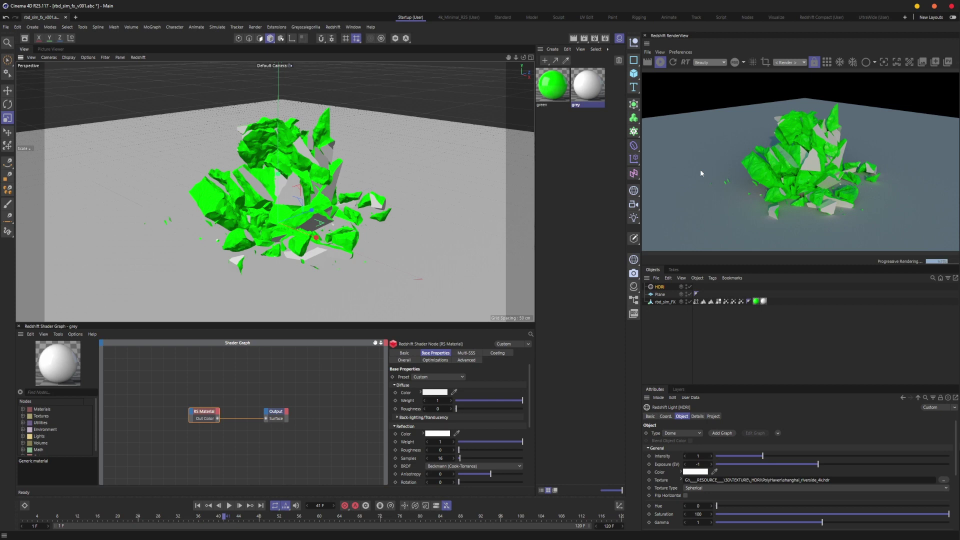
alt+drag(297, 219, 281, 216)
alt+right_drag(297, 219, 321, 219)
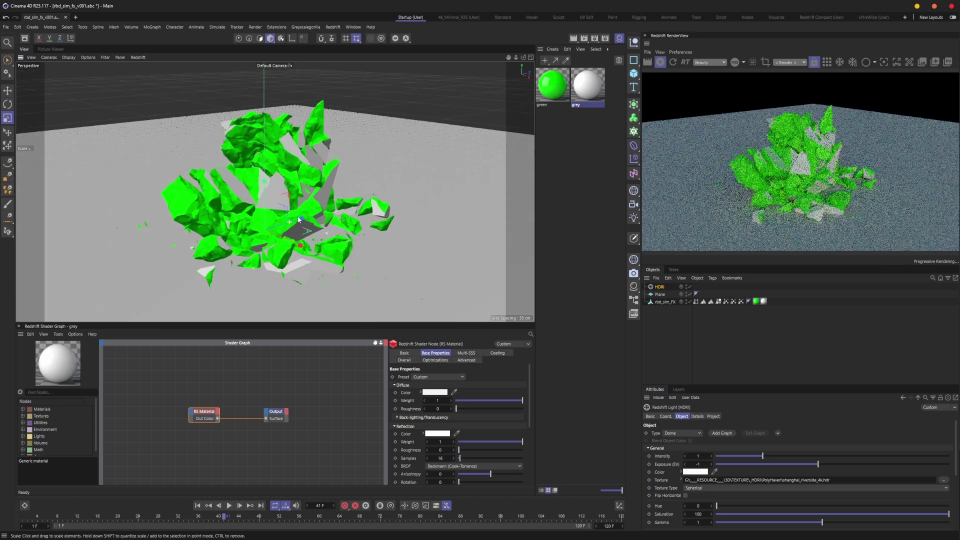
alt+drag(298, 219, 291, 235)
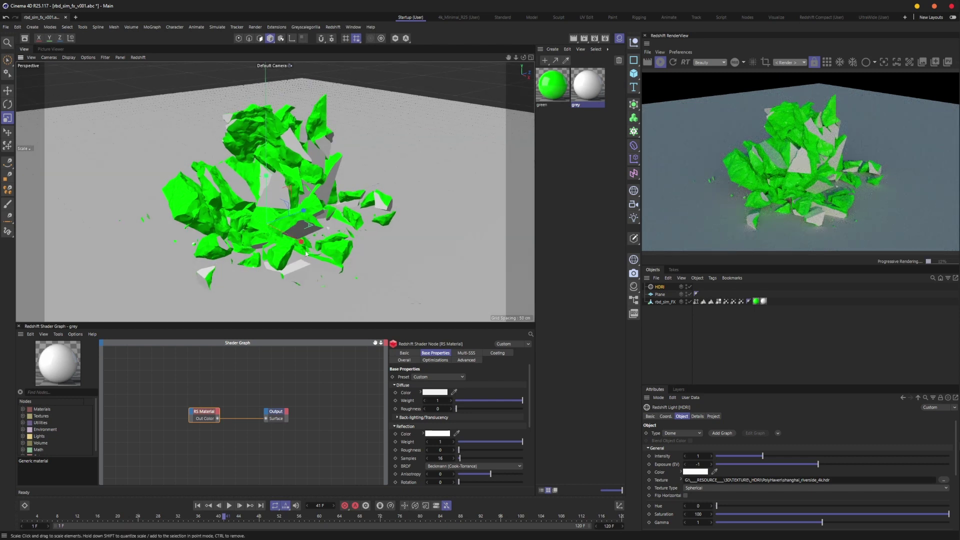
alt+drag(292, 235, 296, 210)
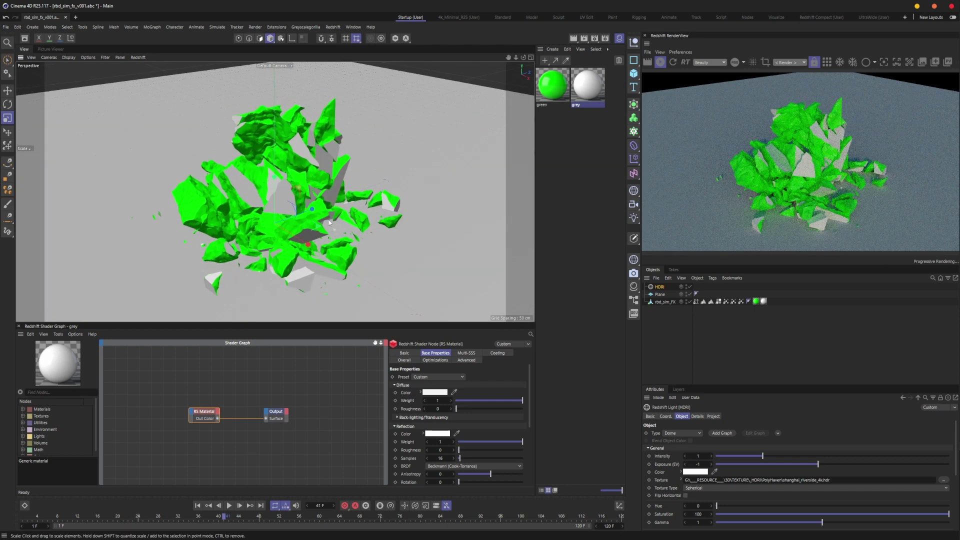
click(667, 322)
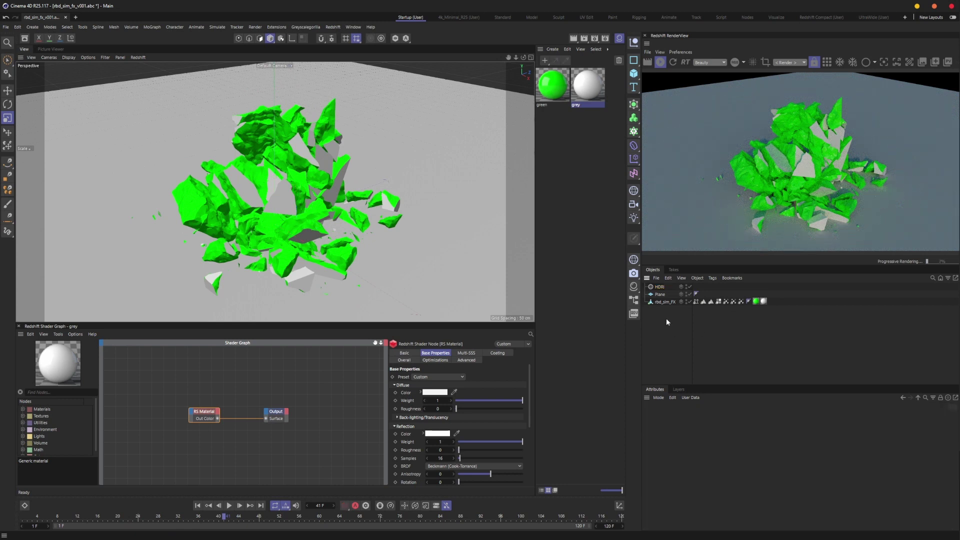
click(661, 62)
click(549, 201)
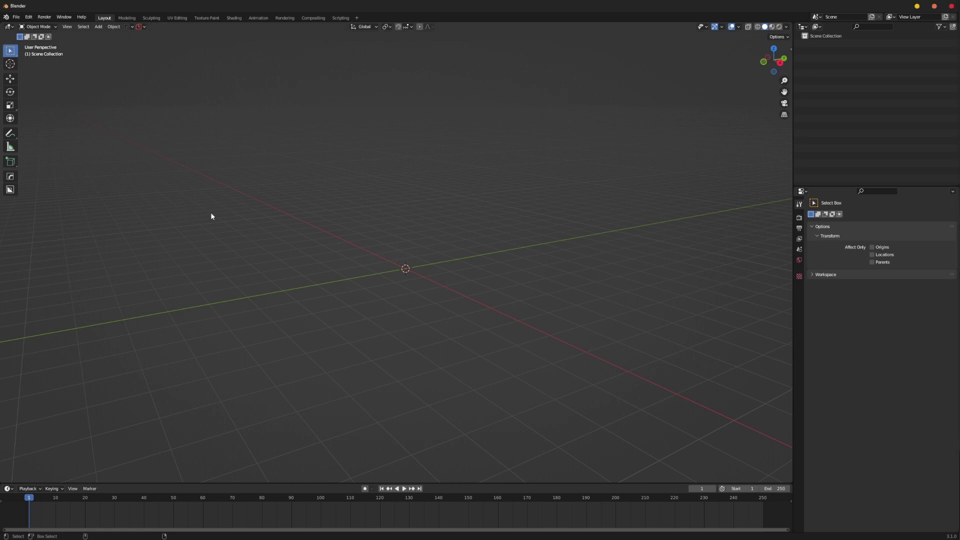
key(ctrl+s)
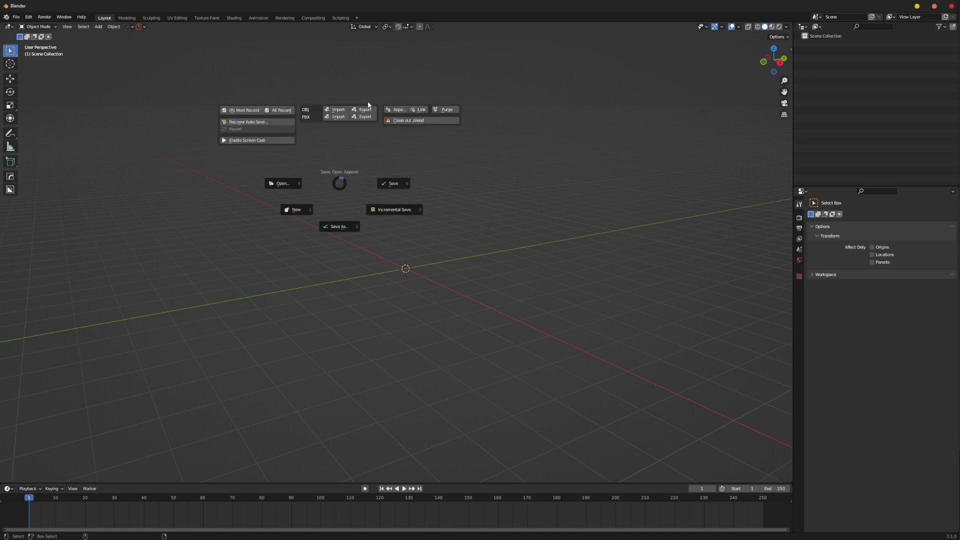
click(139, 148)
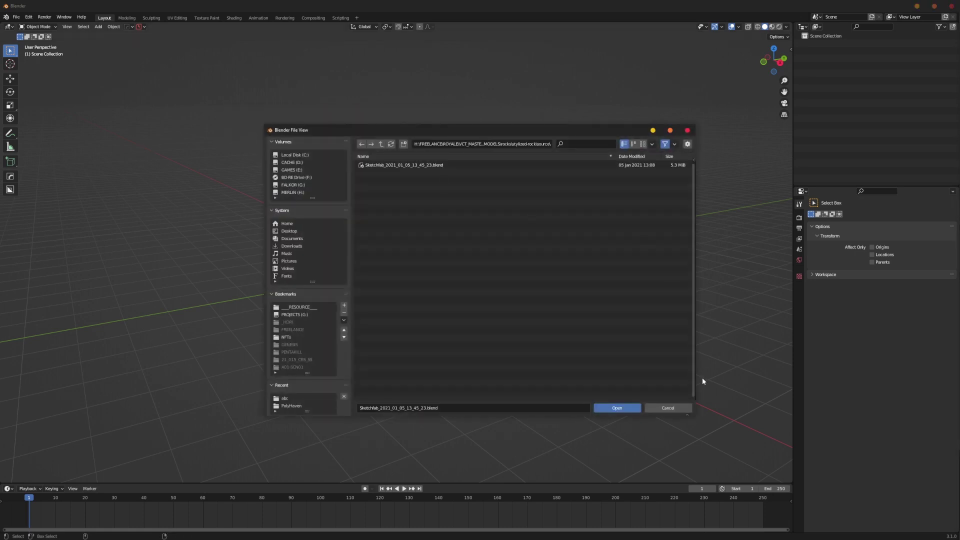
click(668, 409)
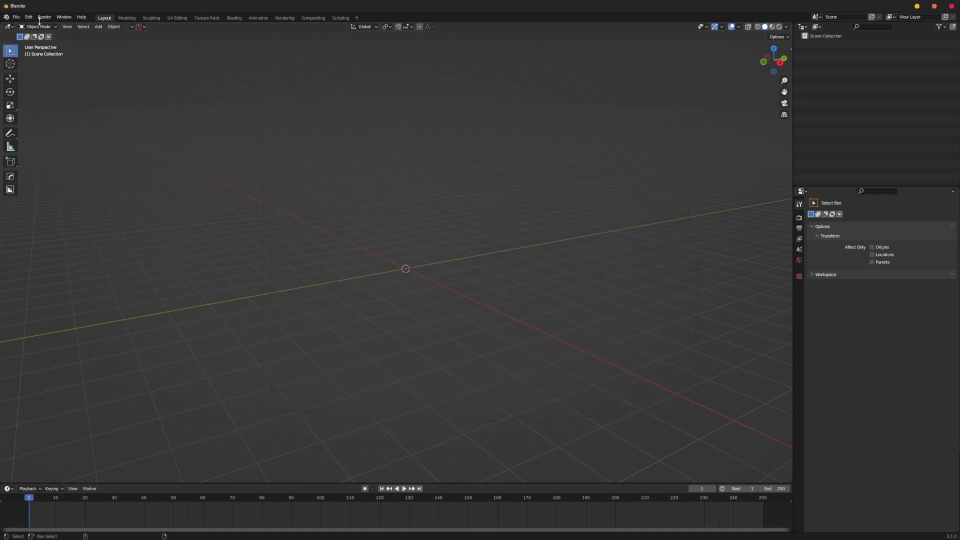
- Import the Alembic file rbd_sim_fx_v001.abc at scale 1.000 with the frame range taken from the file
click(16, 17)
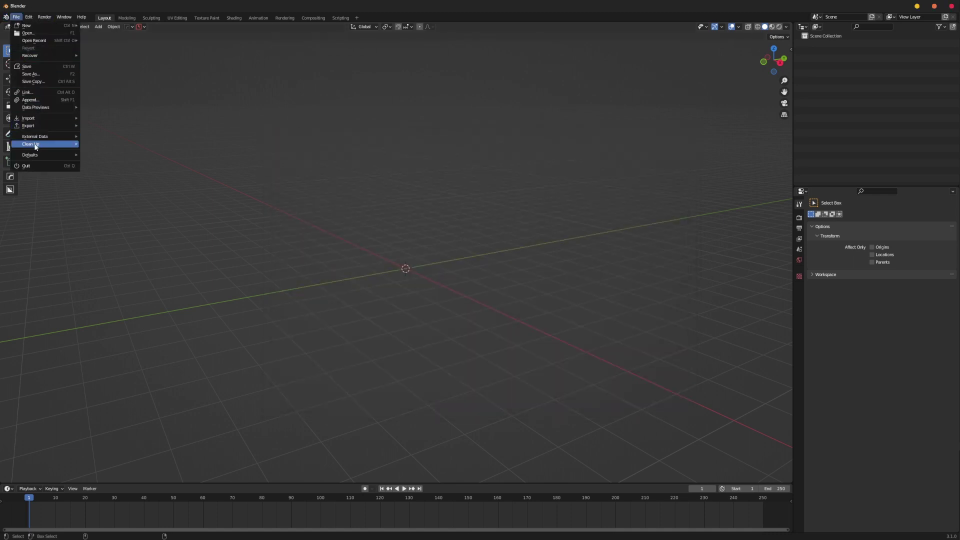
mouse_move(35, 118)
click(116, 126)
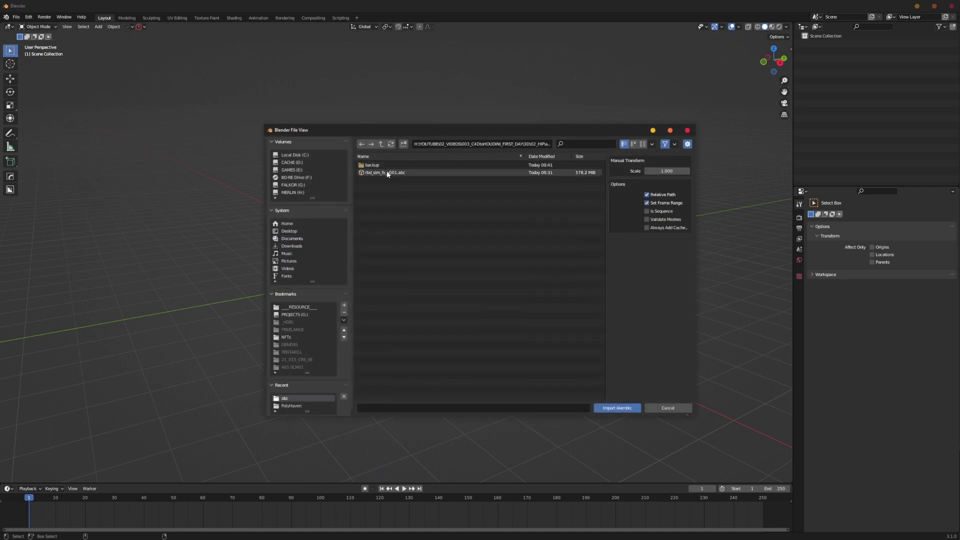
click(385, 173)
drag(507, 127, 473, 101)
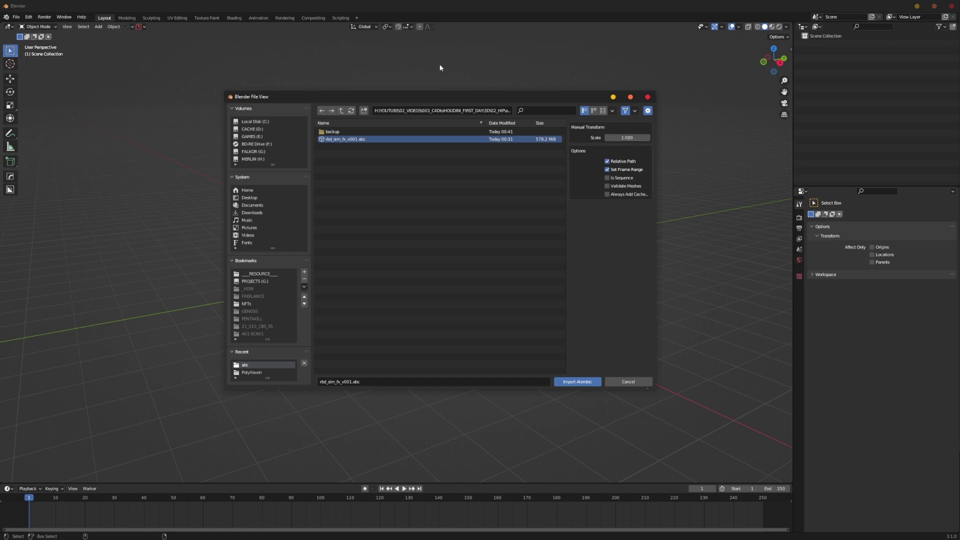
drag(486, 98, 496, 96)
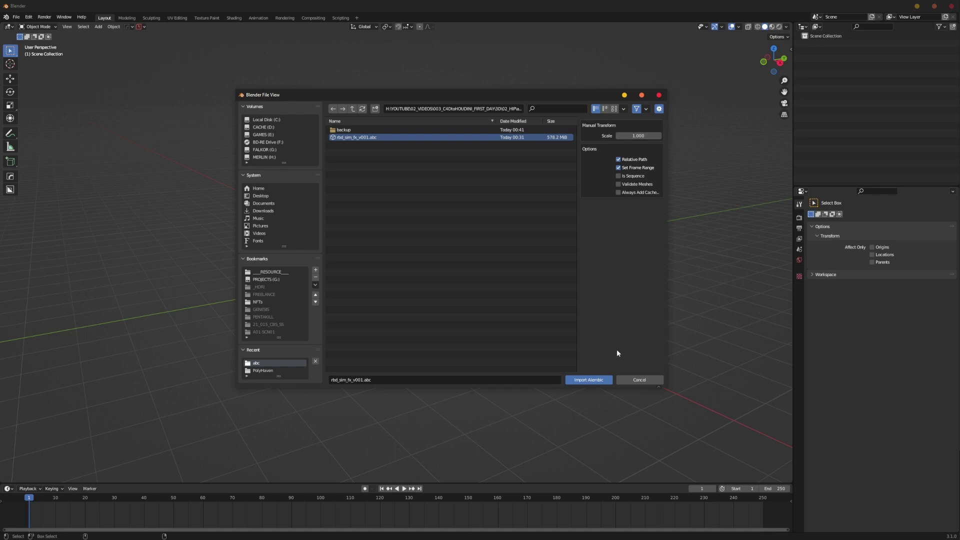
click(599, 381)
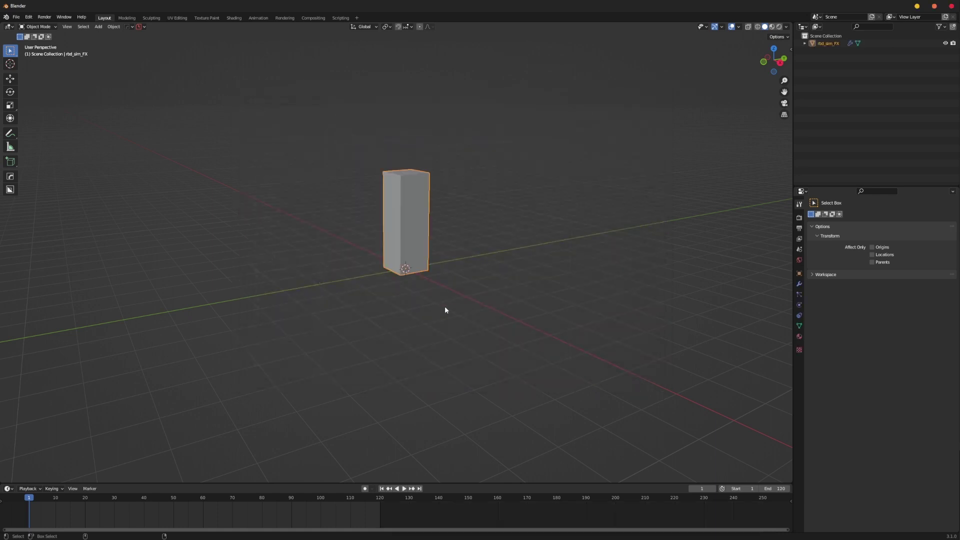
- Move the animation to frame 0 and inspect the imported column from a raised angle
scroll(420, 253, up, 2)
middle_drag(471, 229, 385, 290)
drag(60, 508, 26, 500)
middle_drag(376, 306, 373, 271)
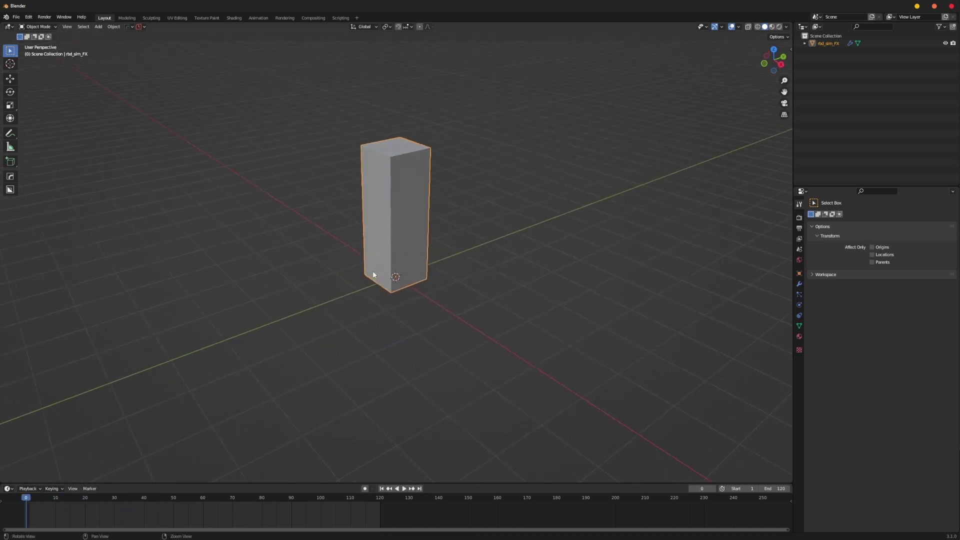
key(shift+a)
mouse_move(380, 274)
click(411, 297)
mouse_move(411, 297)
middle_down()
mouse_move(413, 270)
mouse_move(419, 289)
middle_up()
key(g)
click(526, 292)
middle_drag(526, 292, 461, 249)
key(ctrl+z)
middle_drag(432, 281, 313, 367)
key(Delete)
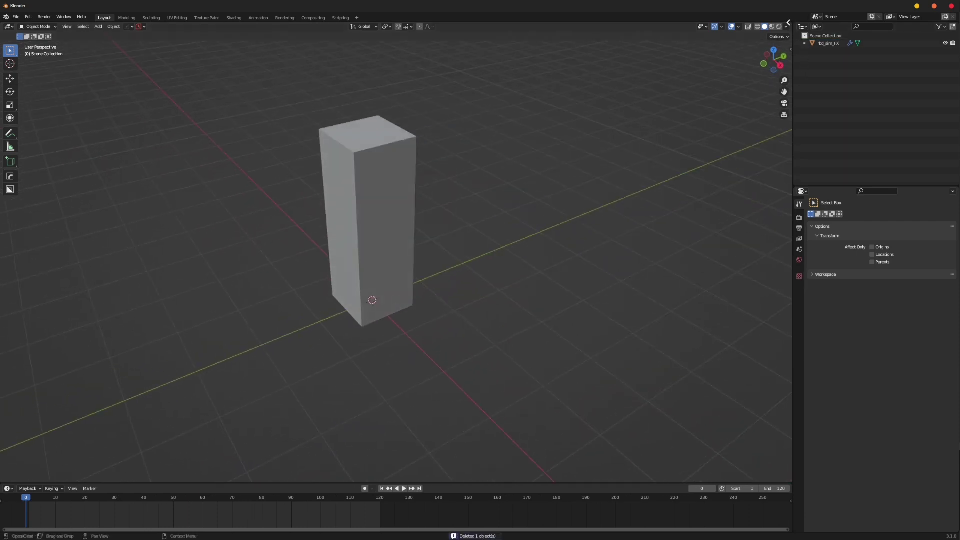
- Split the 3D viewport into two side-by-side areas of about equal width and enlarge the timeline
drag(793, 23, 623, 37)
drag(647, 89, 401, 92)
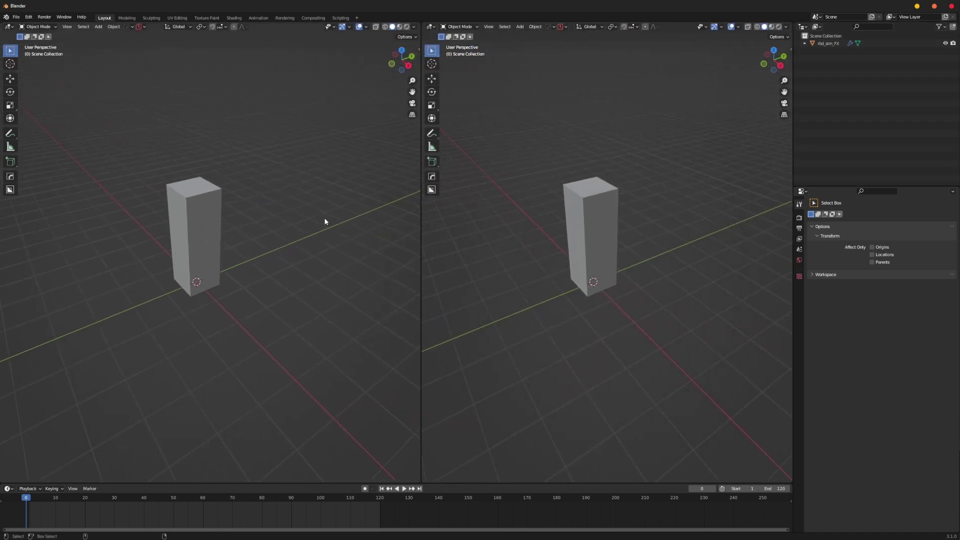
drag(192, 483, 208, 373)
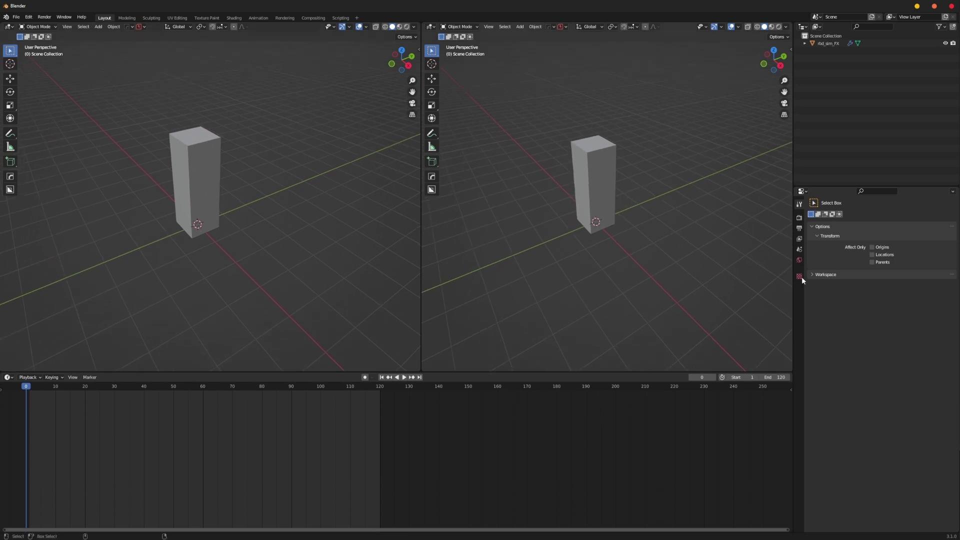
- Check the render engine and sampling settings, and the output resolution, frame rate and frame range
click(799, 218)
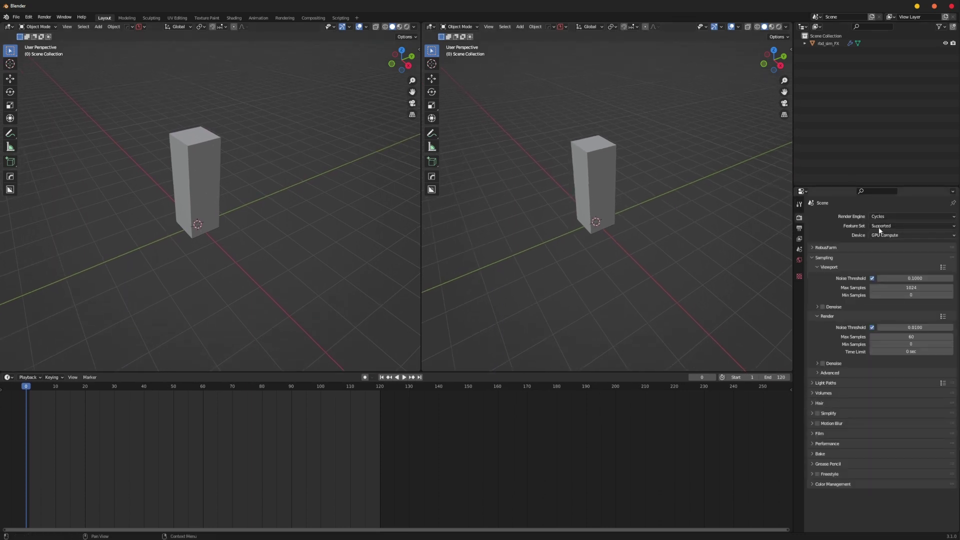
click(799, 228)
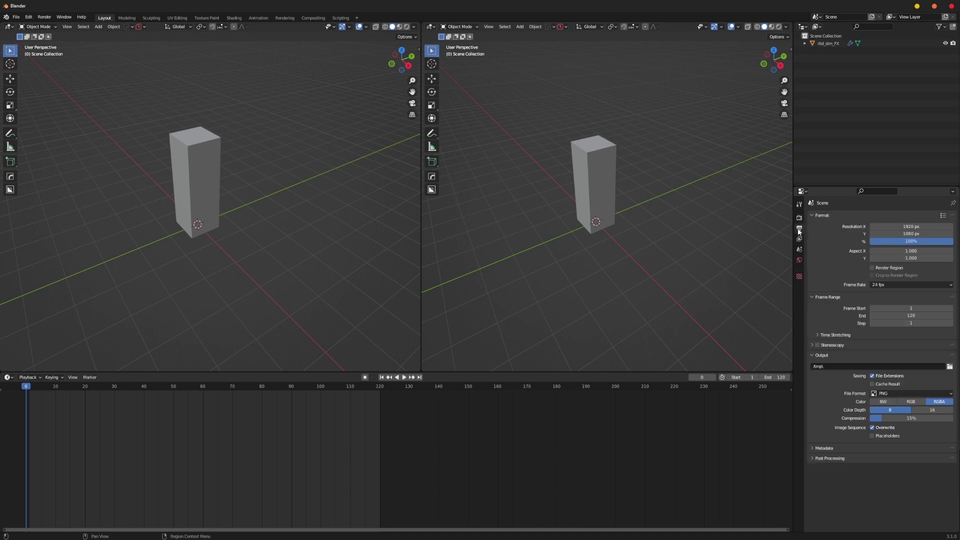
click(945, 285)
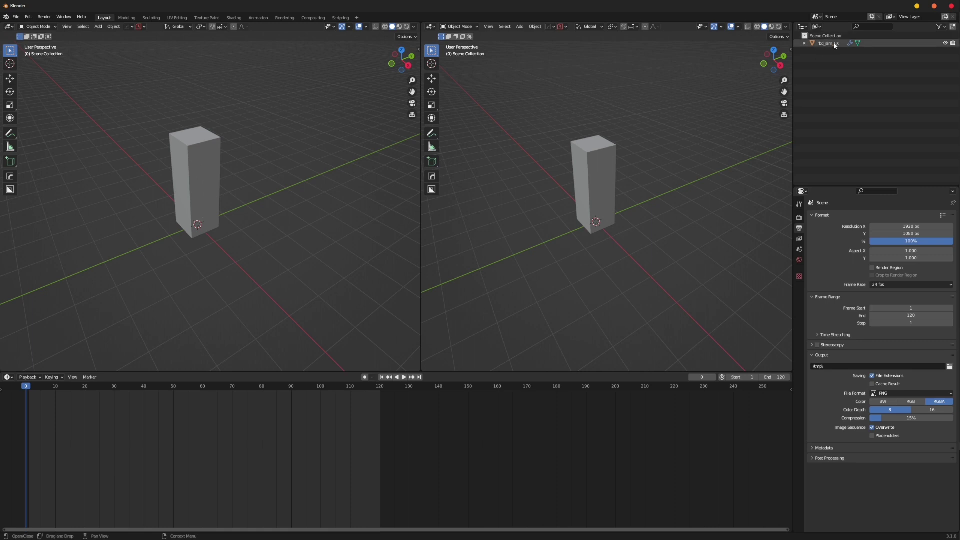
- Turn the second 3D viewport into a Shader Editor and show the materials of rbd_sim_FX
click(431, 26)
click(450, 97)
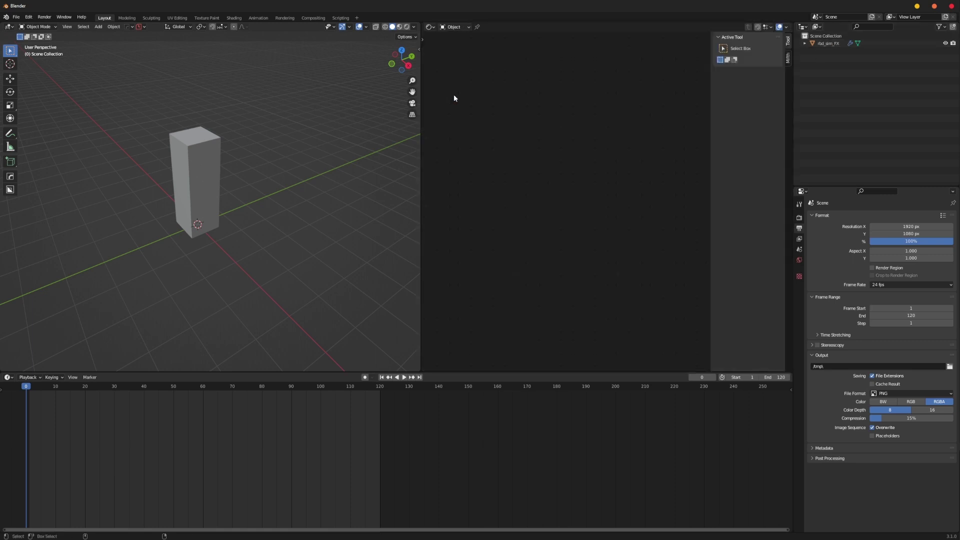
click(833, 43)
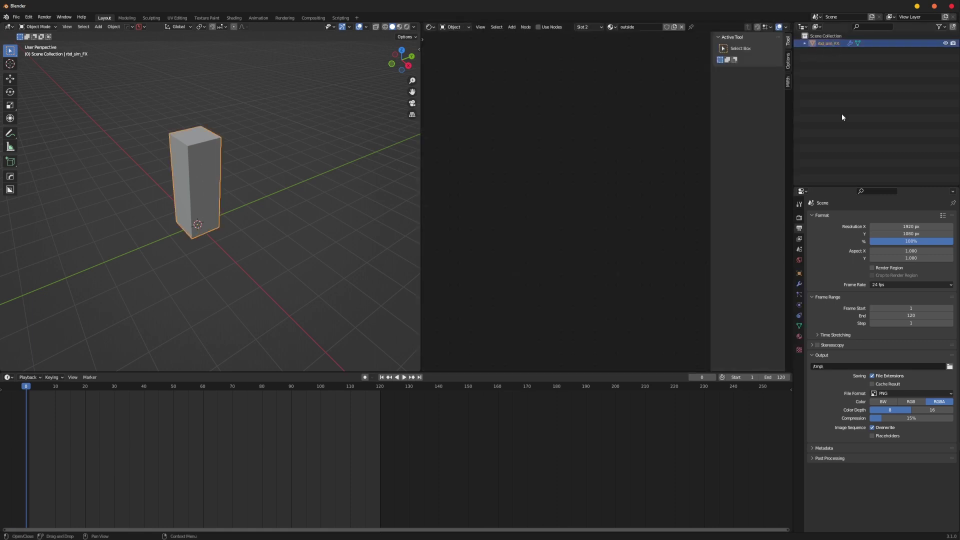
click(800, 336)
- Compare the inside and outside material slots of rbd_sim_FX
click(824, 218)
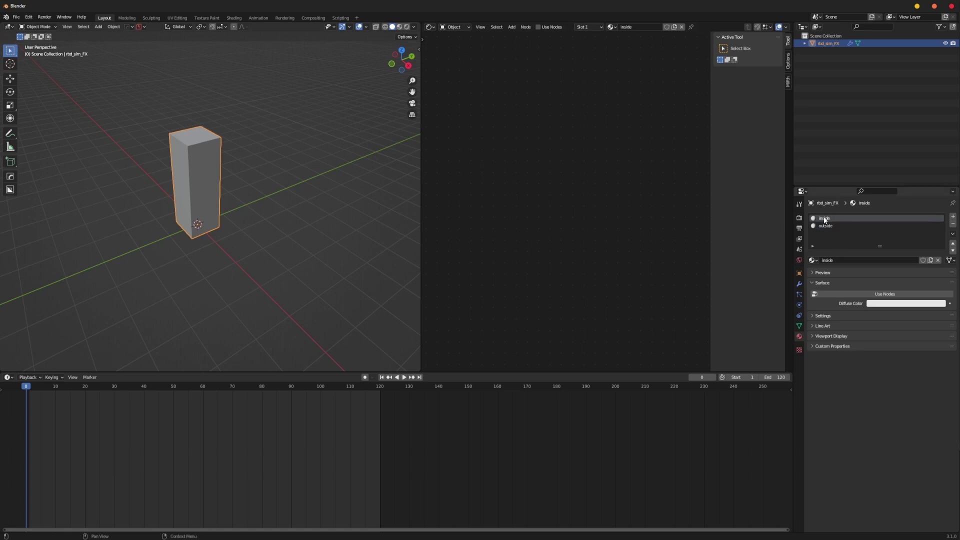
click(834, 226)
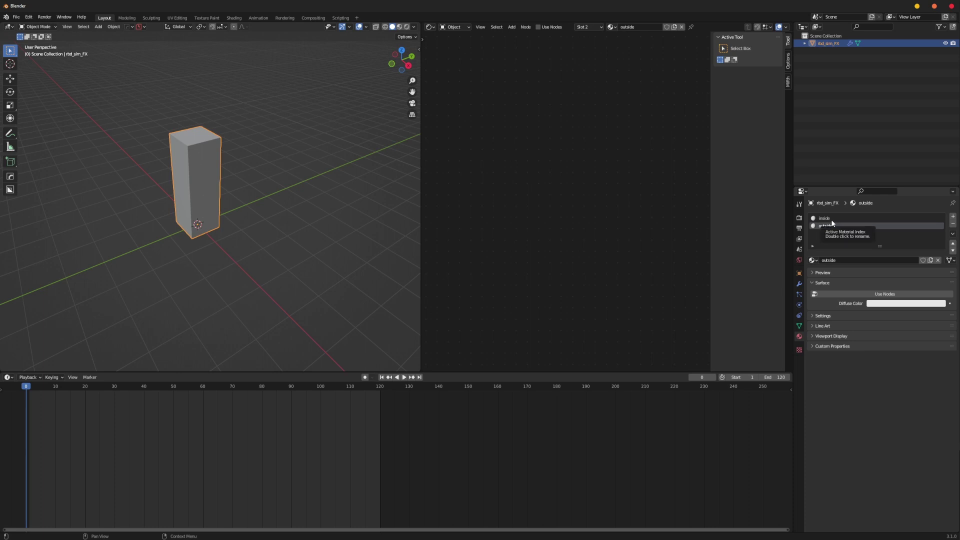
click(834, 221)
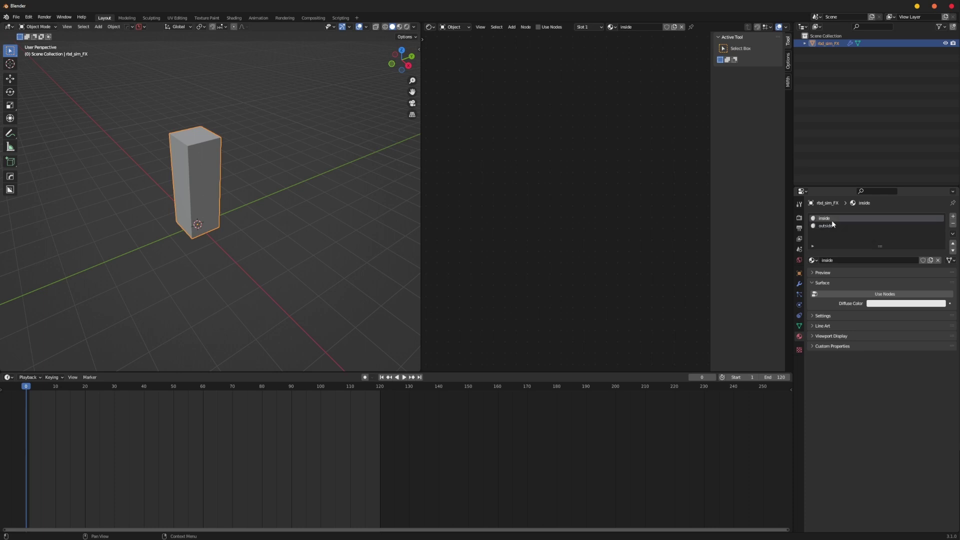
click(840, 226)
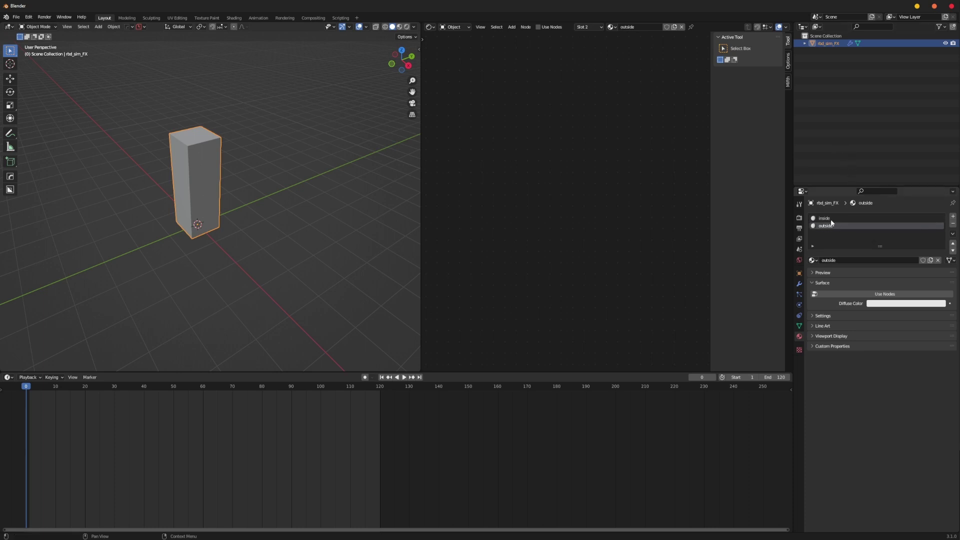
- Enable nodes on the inside material and set its Principled BSDF base color to a fully saturated green
click(832, 219)
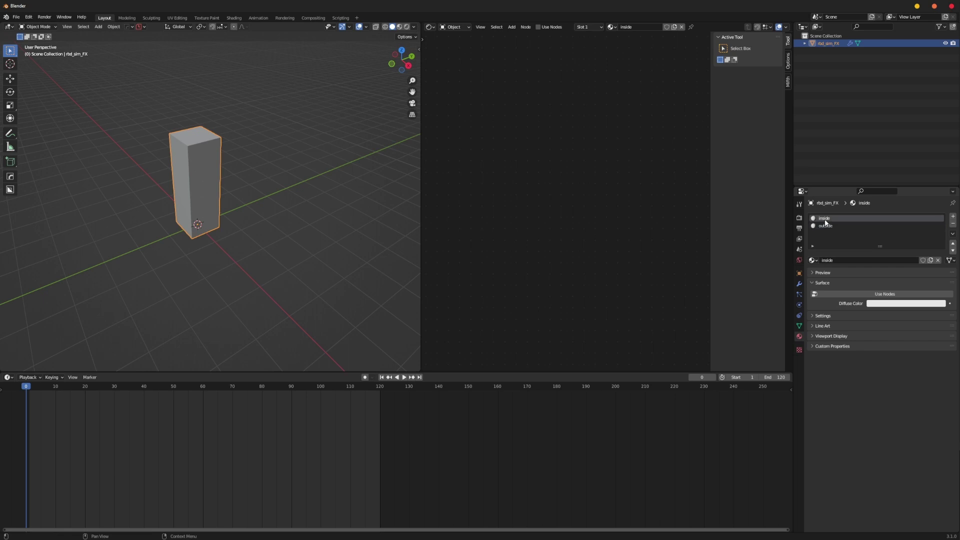
click(535, 27)
middle_drag(542, 138, 572, 97)
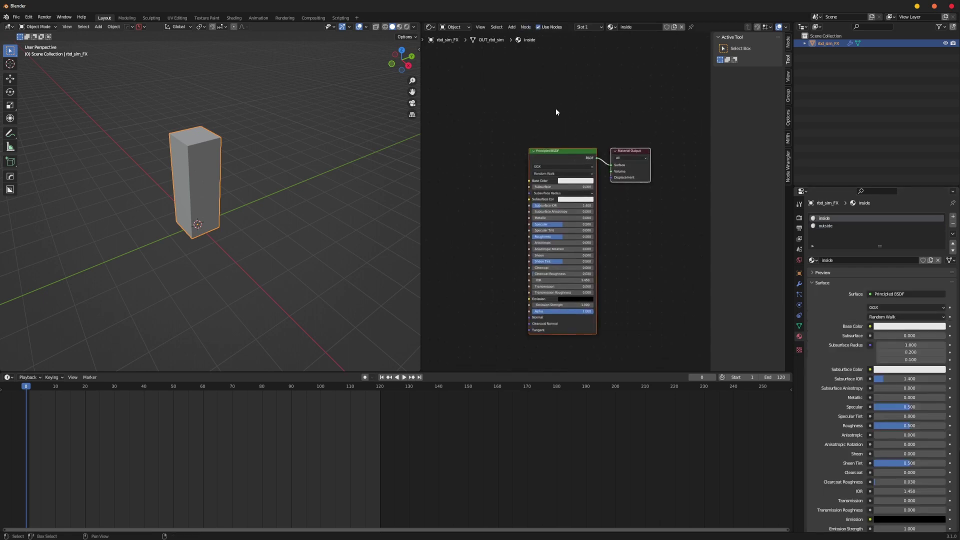
scroll(556, 108, up, 3)
click(580, 176)
drag(587, 127, 566, 81)
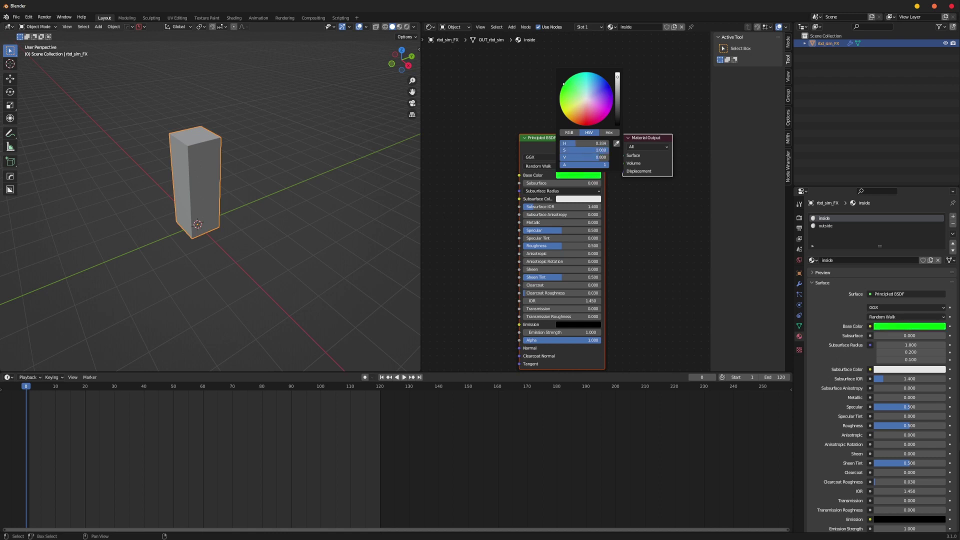
- Enable nodes on the outside material
click(830, 226)
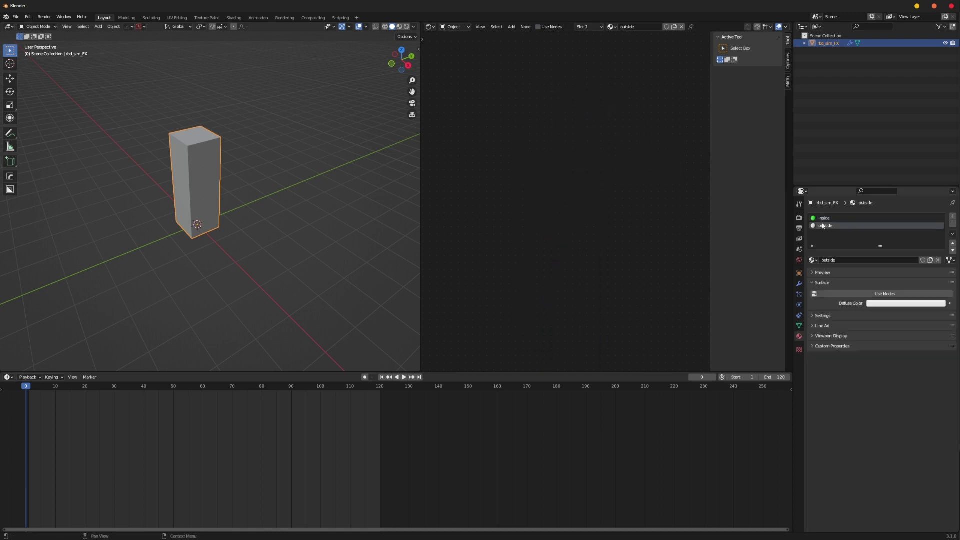
click(551, 27)
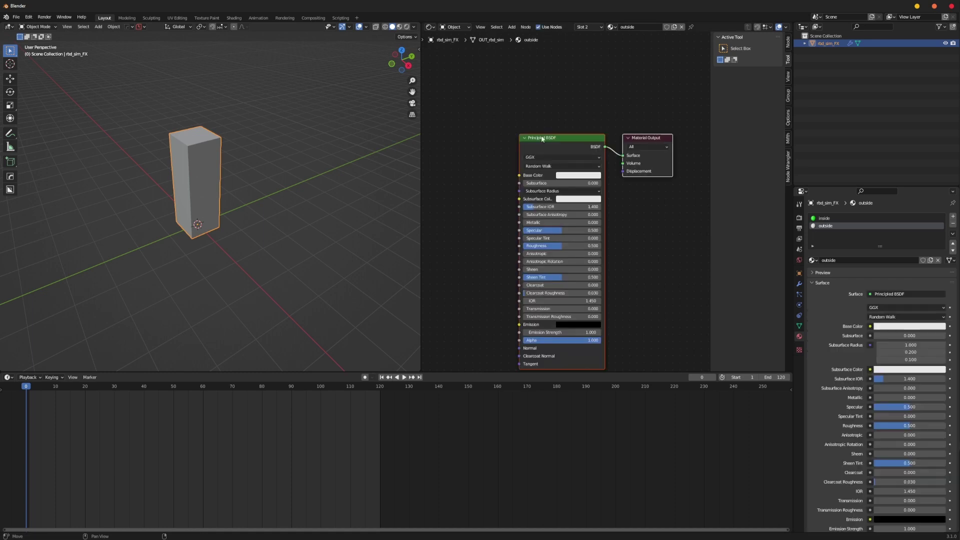
- Set the base color of the outside material's Principled BSDF to near white
click(562, 175)
drag(594, 111, 586, 100)
drag(576, 150, 561, 150)
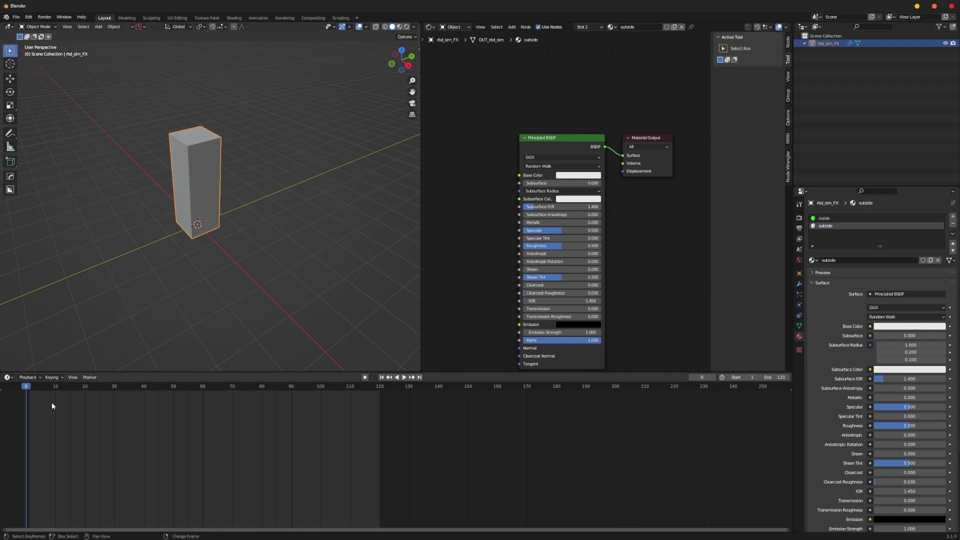
- Switch the 3D viewport to Material Preview and inspect the fractured pieces' inside and outside faces at frames 57 and 72
drag(64, 390, 194, 388)
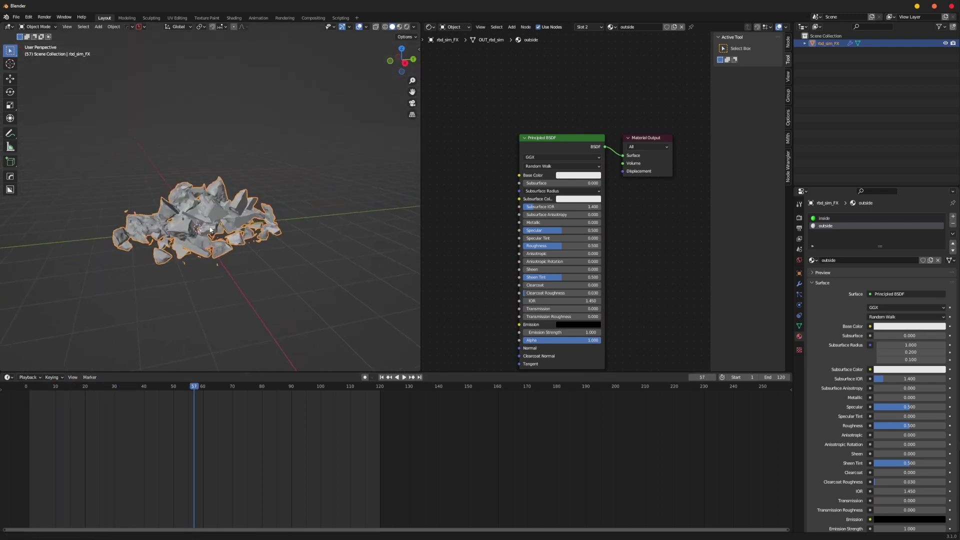
scroll(281, 210, down, 4)
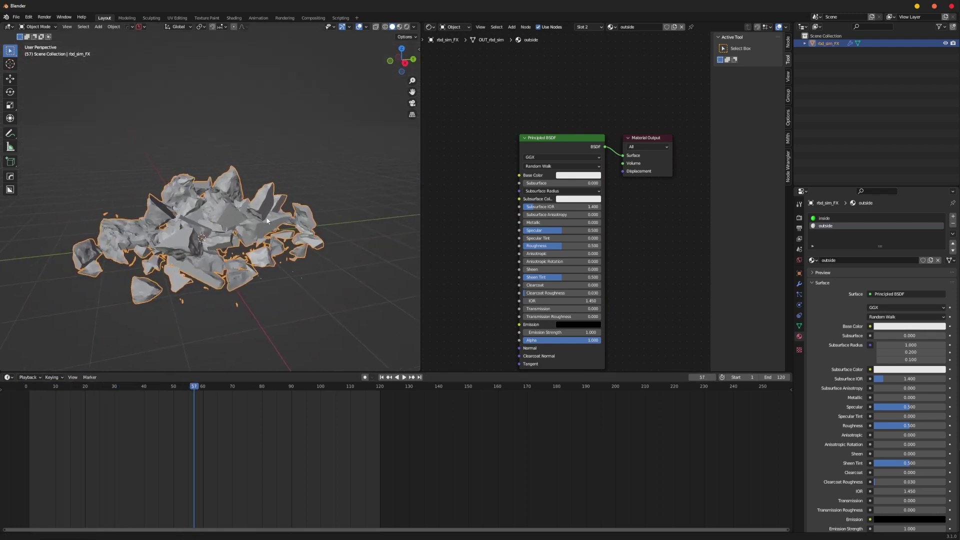
click(399, 27)
middle_drag(220, 235, 260, 249)
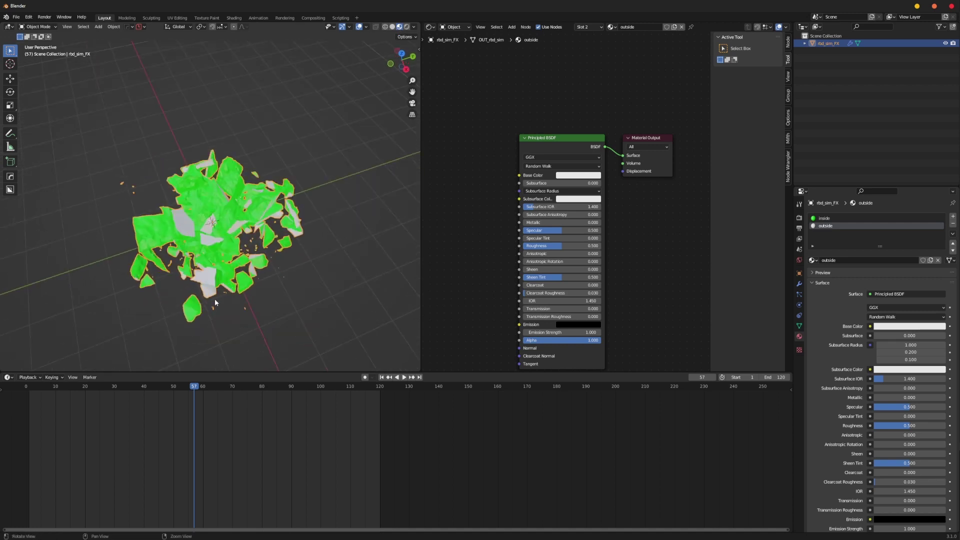
drag(146, 387, 238, 387)
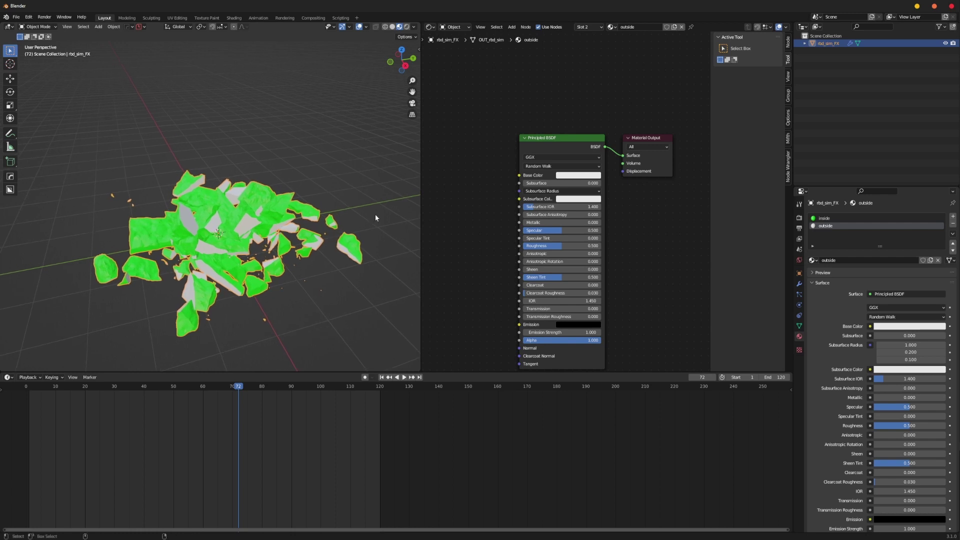
- Widen the 3D viewport by narrowing the Shader Editor, and reframe both views
drag(422, 118, 475, 118)
middle_drag(535, 100, 518, 75)
middle_drag(288, 99, 243, 163)
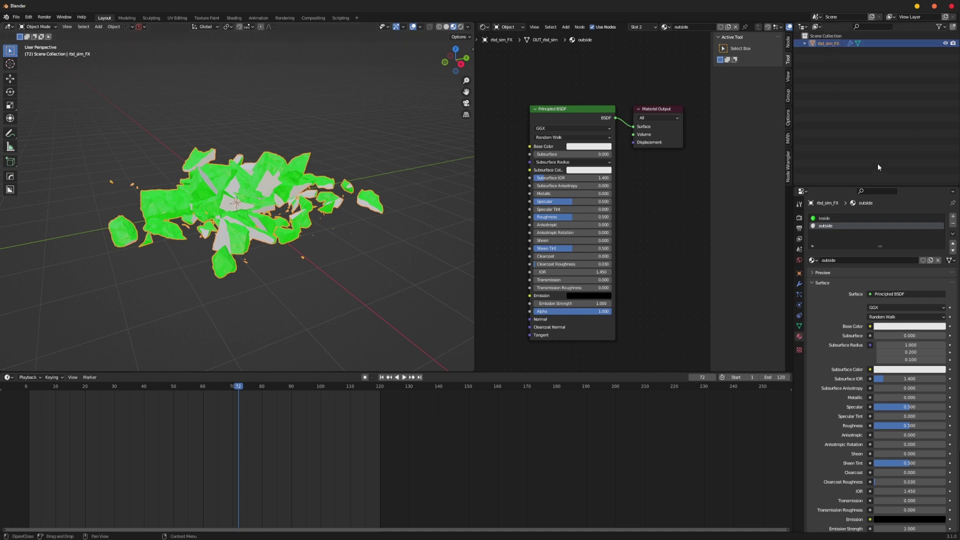
- Use an Environment Texture for the World background color and load shanghai_riverside_4k.hdr into it
click(800, 218)
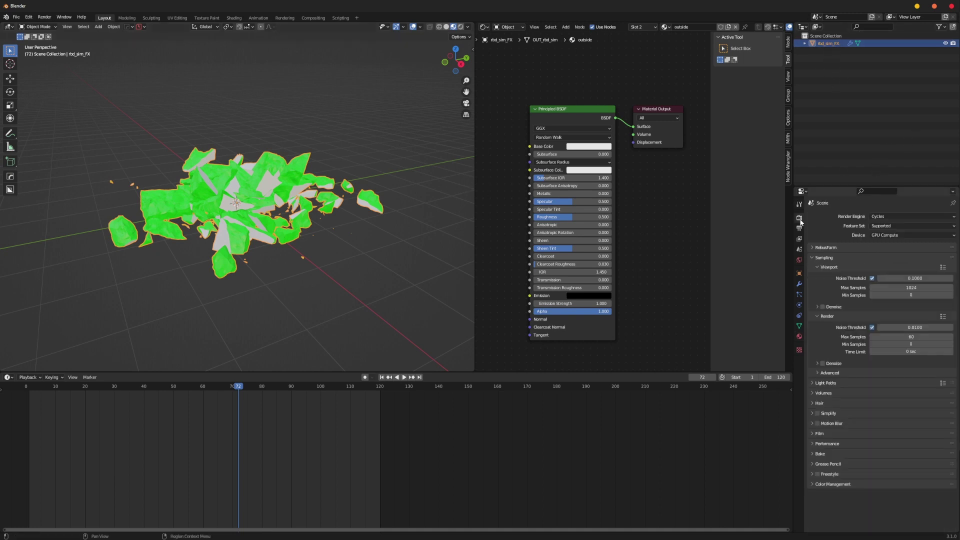
click(800, 261)
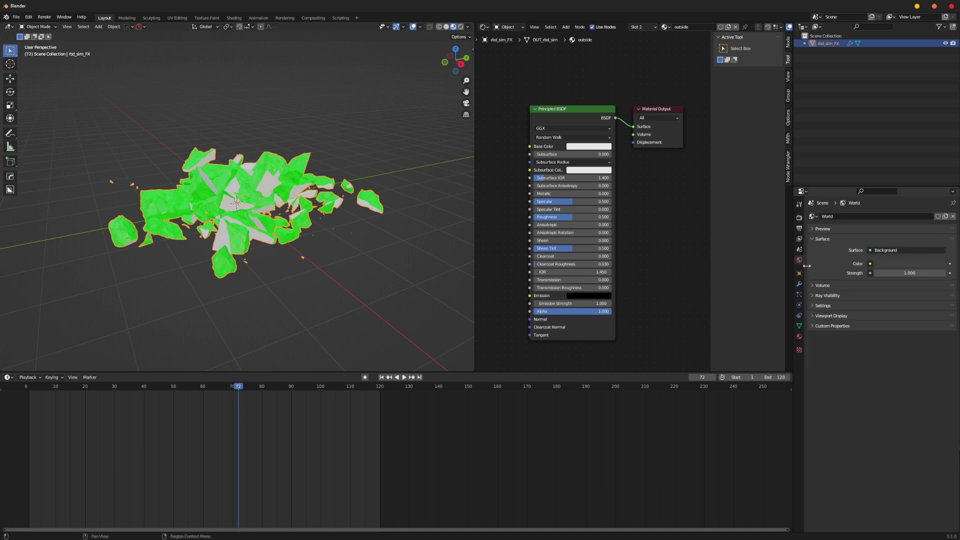
click(871, 264)
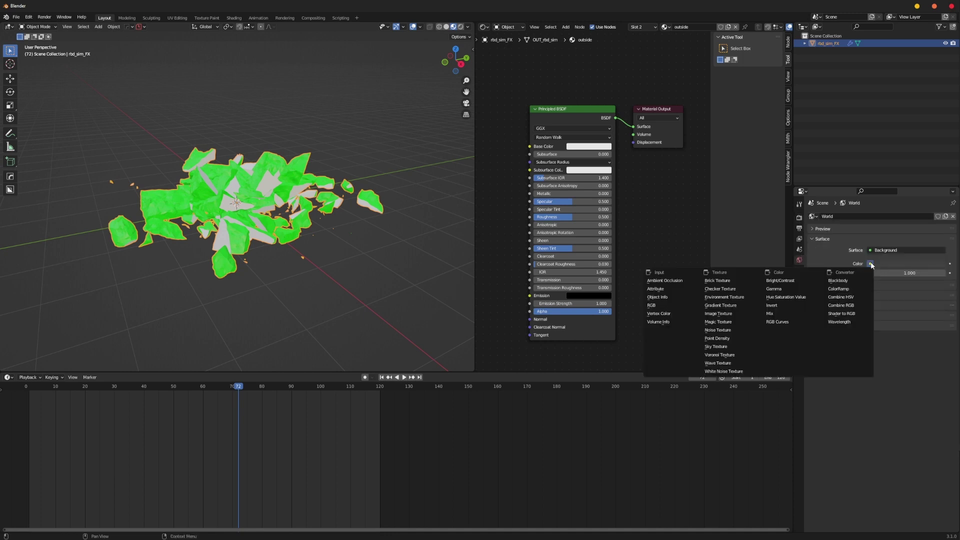
click(725, 297)
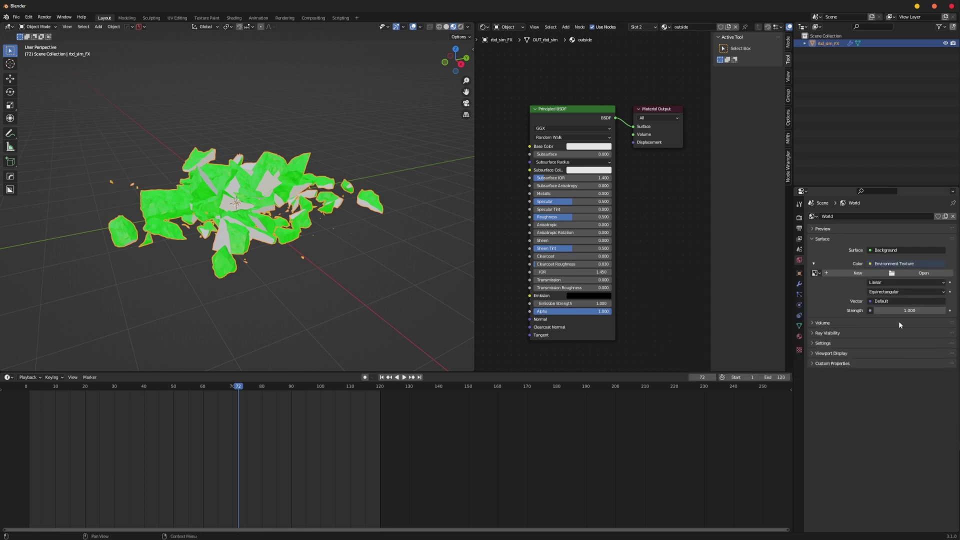
click(918, 274)
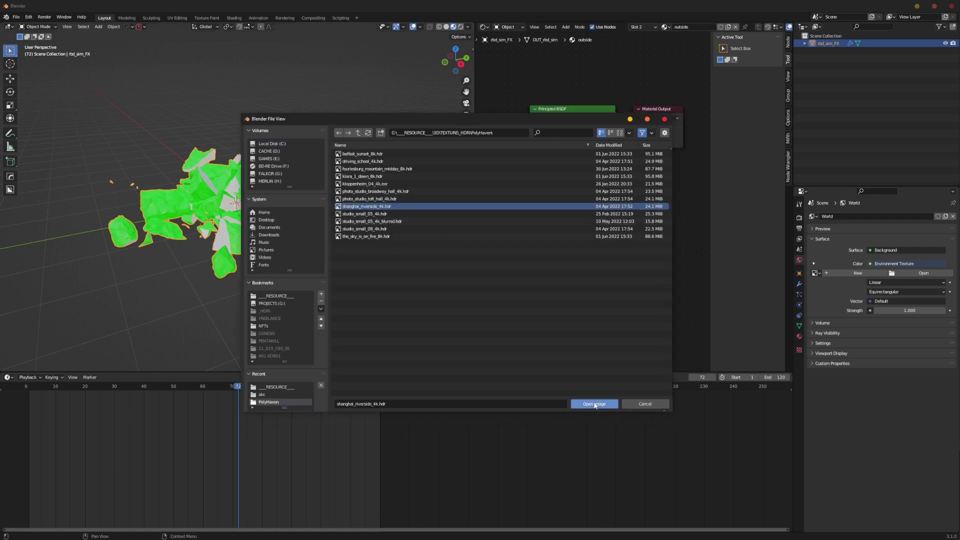
click(595, 404)
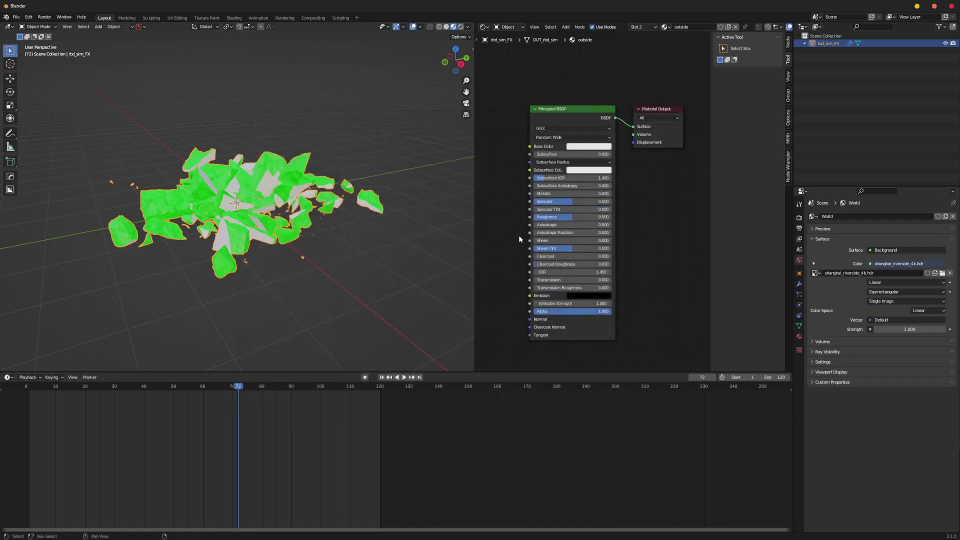
- Add a mesh plane at the rubble's center and try scaling it up
middle_drag(324, 151, 274, 188)
key(shift+a)
mouse_move(260, 197)
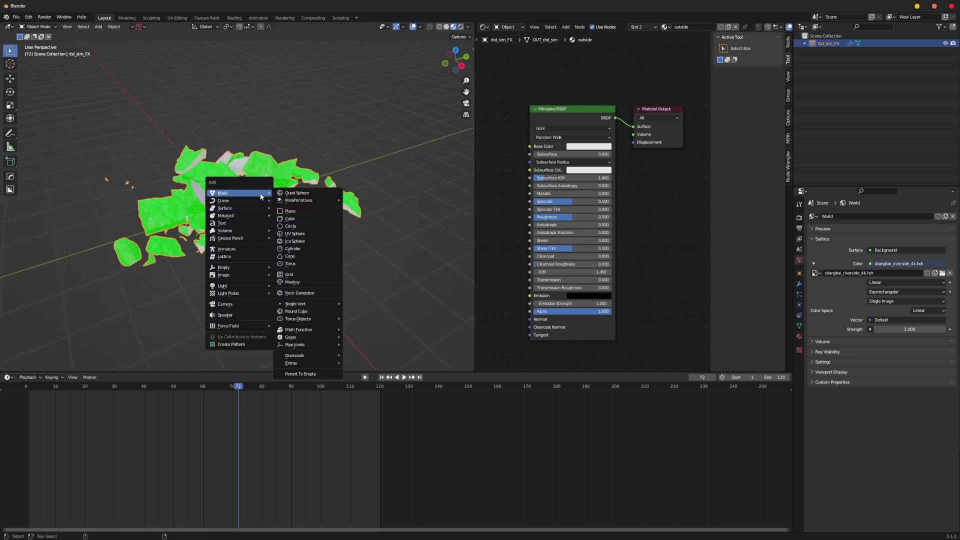
click(306, 212)
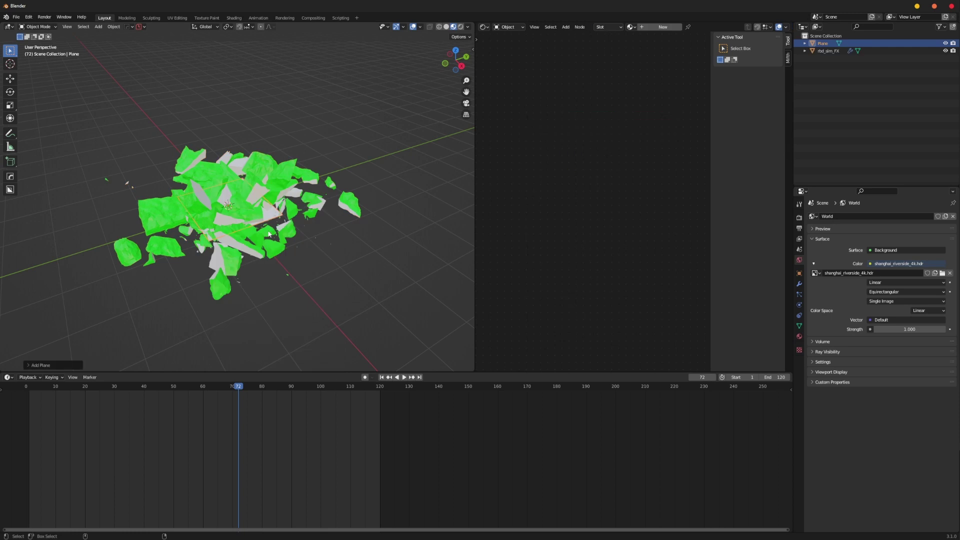
key(s)
click(119, 197)
mouse_move(119, 197)
middle_down()
mouse_move(242, 227)
mouse_move(253, 202)
mouse_move(273, 206)
mouse_move(260, 202)
middle_up()
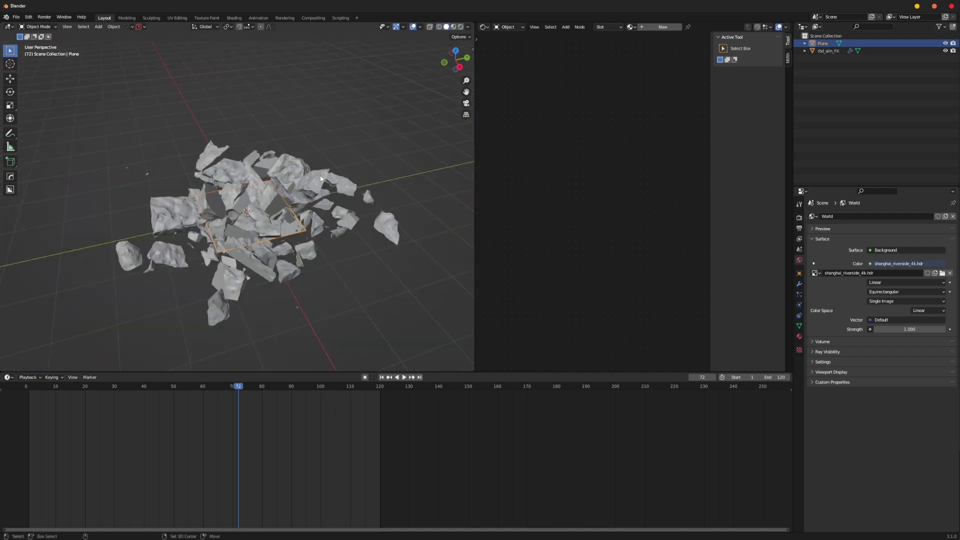
- Switch the viewport to Rendered shading, scale the plane up about 6 times as a ground, and go to frame 71
key(z)
mouse_move(265, 239)
alt+mouse_down()
mouse_move(259, 219)
mouse_move(271, 221)
alt+mouse_up()
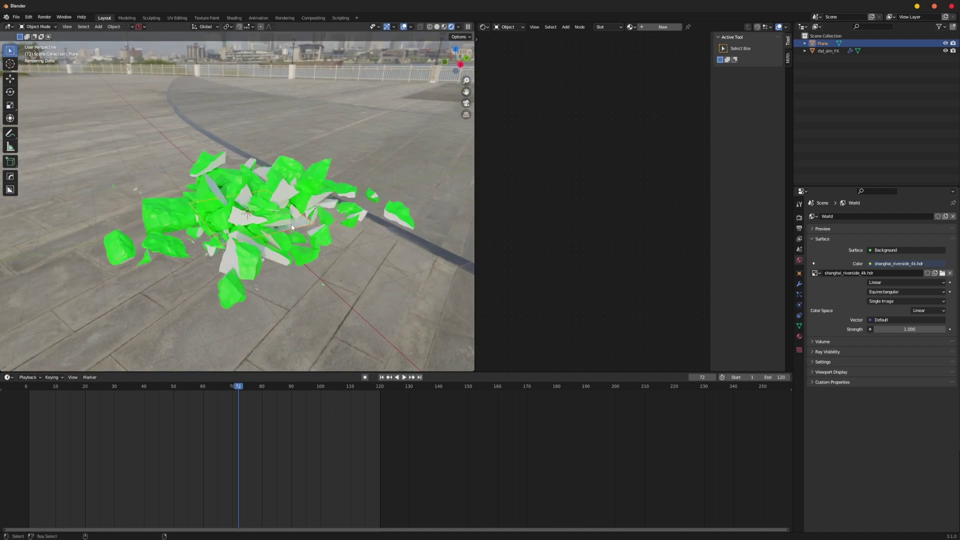
key(s)
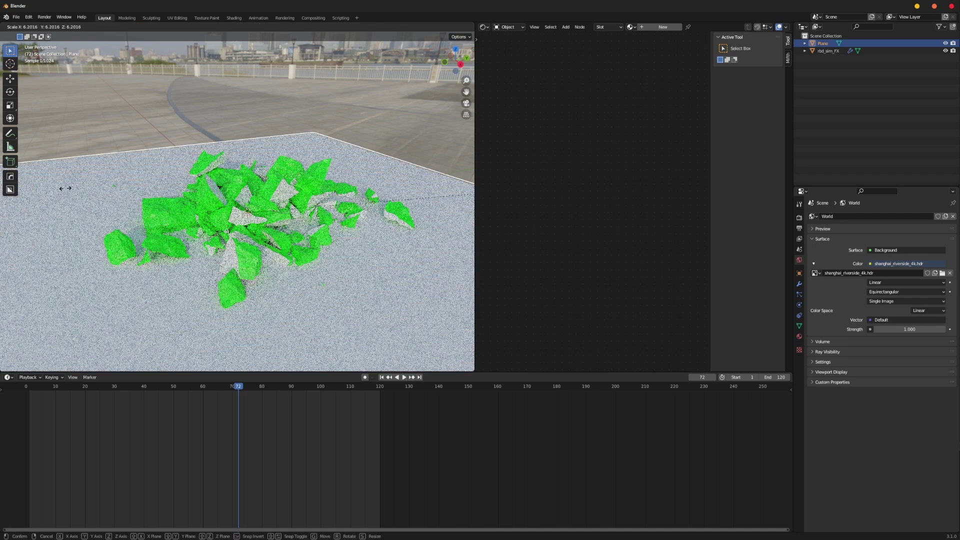
click(121, 178)
mouse_move(267, 208)
alt+mouse_down()
mouse_move(287, 219)
mouse_move(273, 221)
alt+mouse_up()
middle_drag(273, 220, 270, 225)
mouse_move(223, 387)
mouse_down()
mouse_move(179, 387)
mouse_move(235, 387)
mouse_up()
- Enable Transparent in the Cycles Film settings to hide the HDRI background, and check the rendered rubble
click(799, 218)
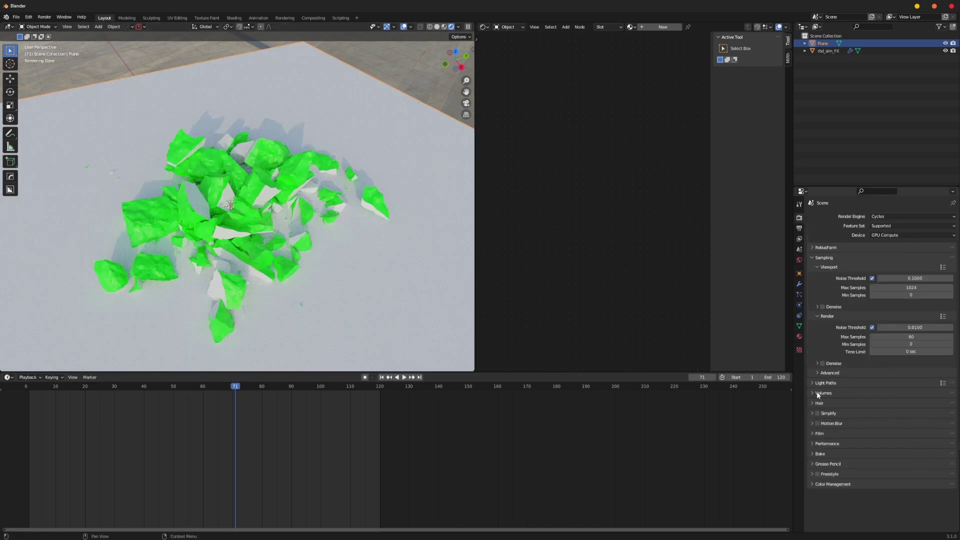
click(816, 434)
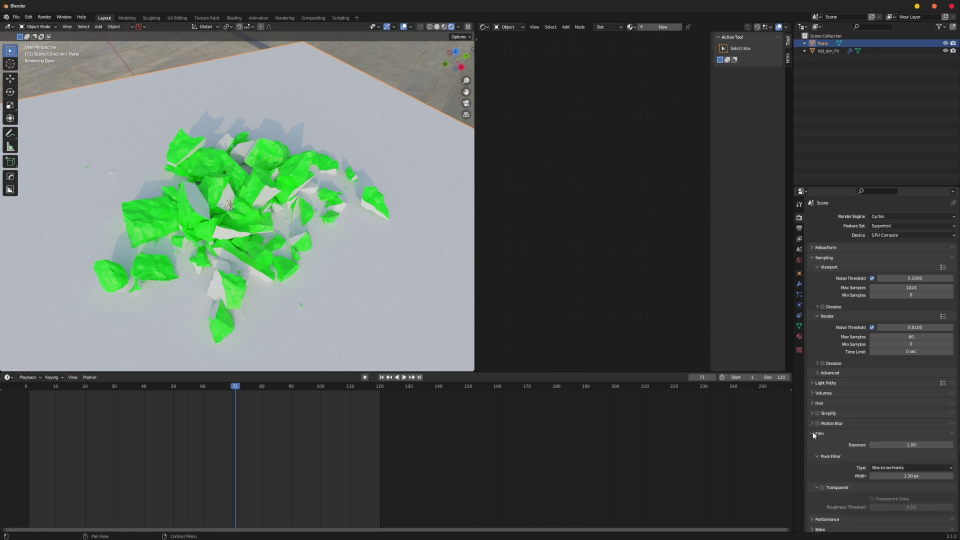
click(823, 487)
middle_drag(235, 260, 222, 246)
scroll(289, 186, up, 2)
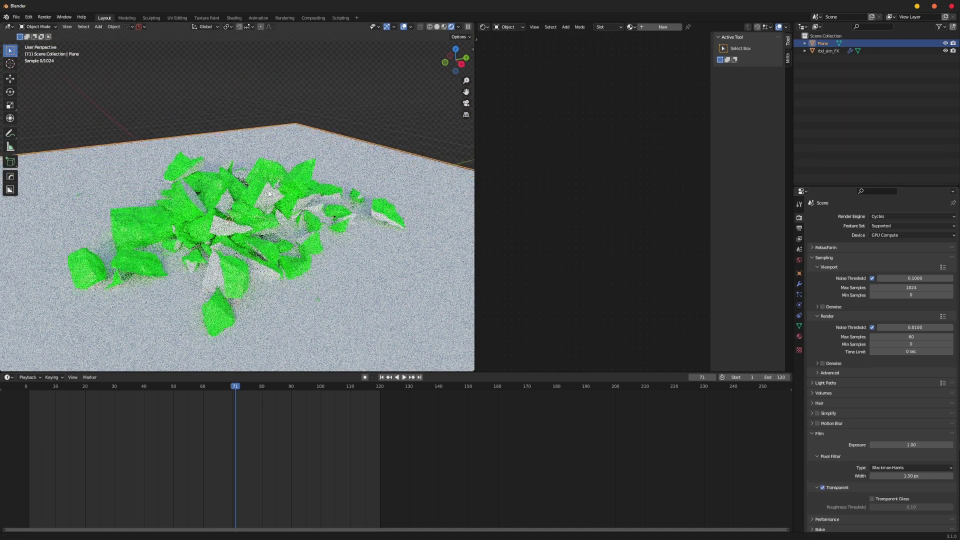
middle_drag(289, 186, 265, 187)
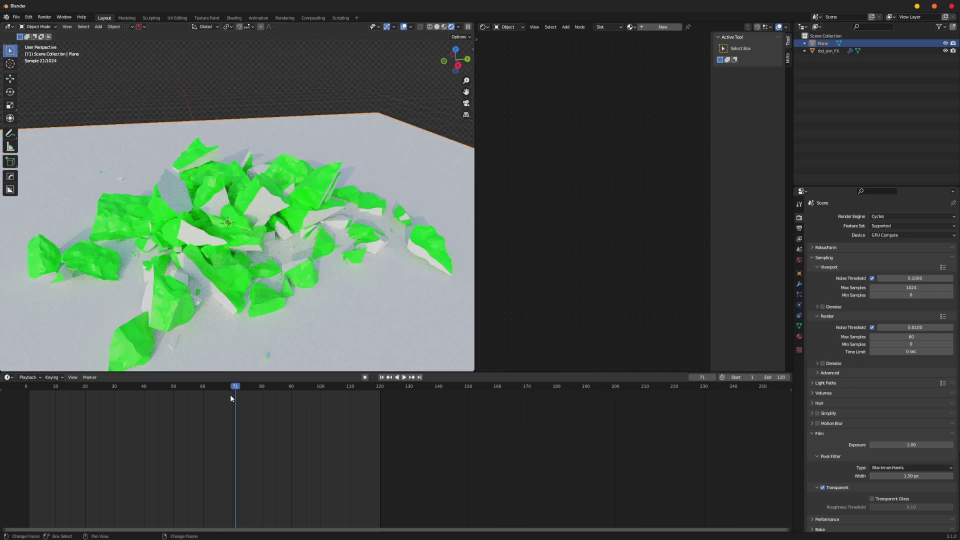
- Preview the collapse in Rendered shading from frame 1, checking frames 27 and 17
drag(235, 388, 31, 395)
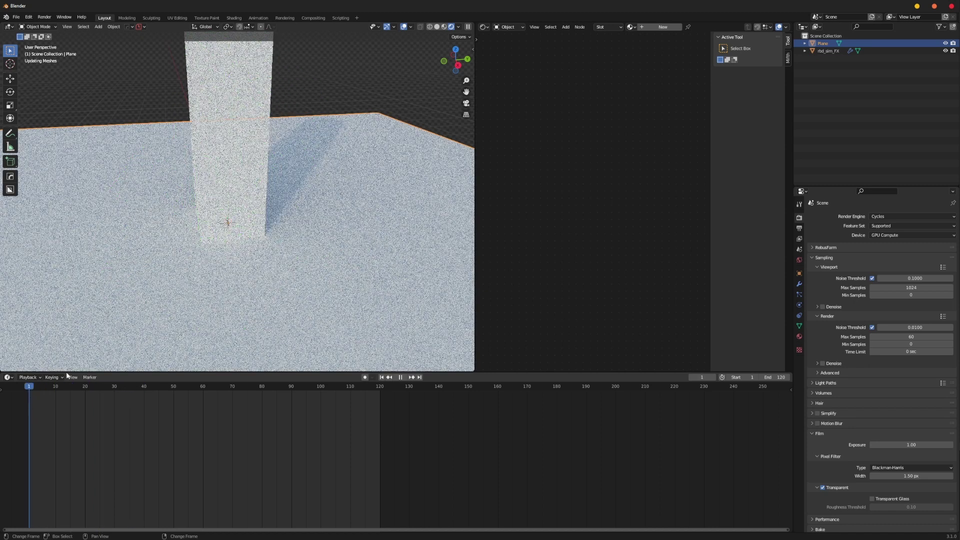
key(Escape)
alt+drag(261, 240, 294, 235)
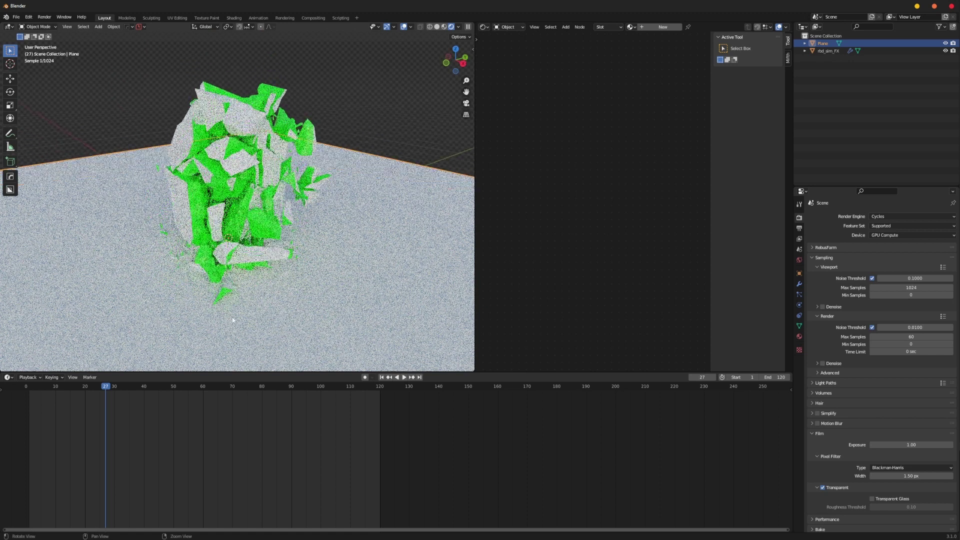
mouse_move(60, 388)
mouse_down()
mouse_move(31, 392)
mouse_move(76, 387)
mouse_up()
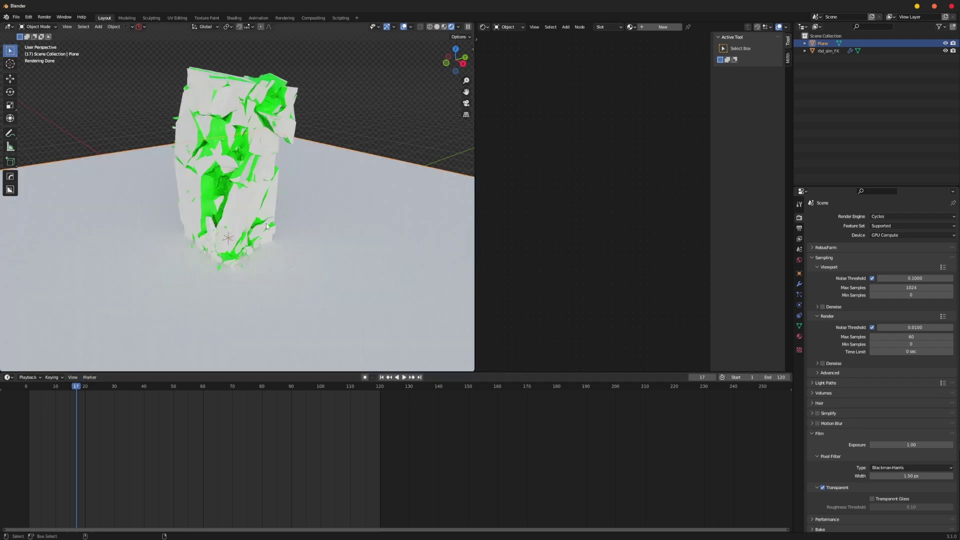
- Switch the viewport back to Solid shading, play the collapse briefly, and inspect the pieces at frame 37
key(z)
mouse_move(277, 223)
middle_down()
mouse_move(258, 206)
mouse_move(266, 208)
mouse_move(214, 218)
mouse_move(233, 227)
mouse_move(272, 203)
mouse_move(266, 209)
middle_up()
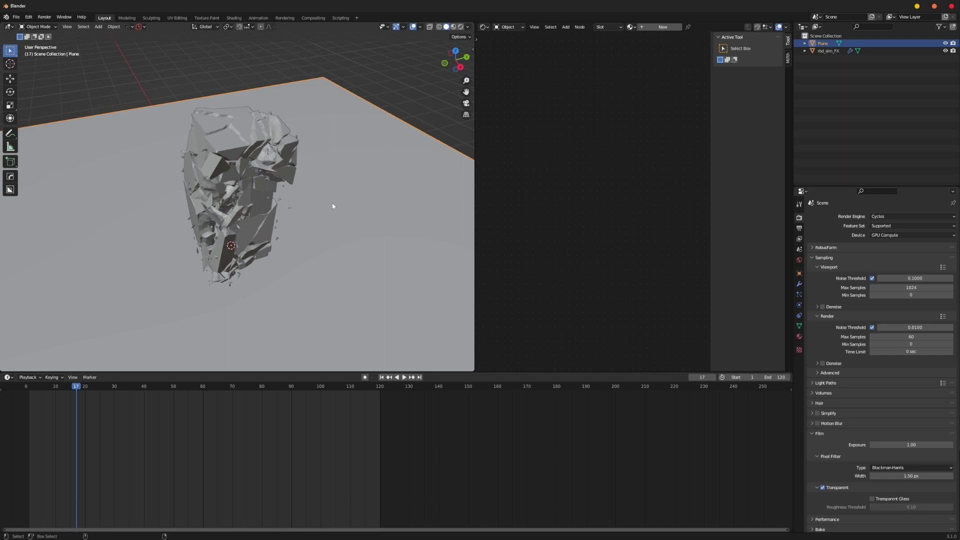
key(space)
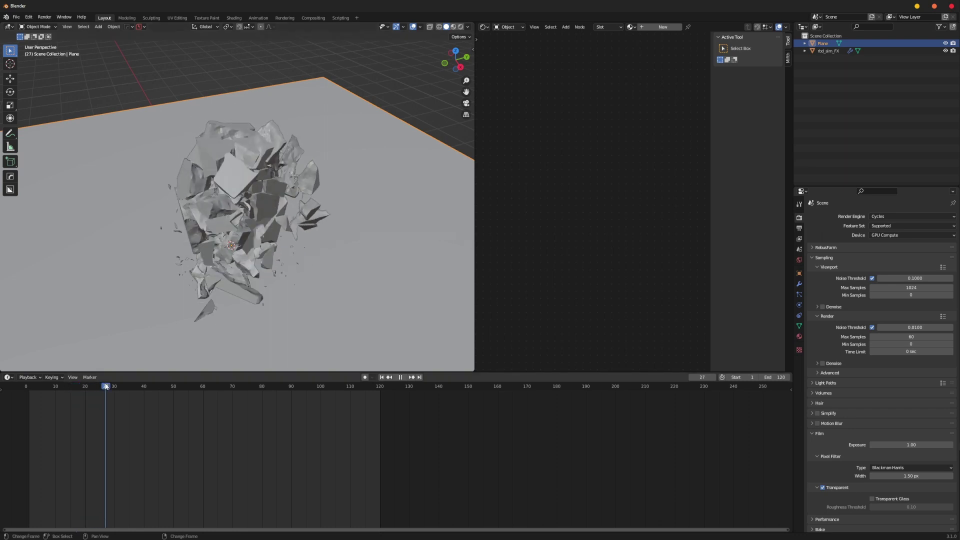
key(space)
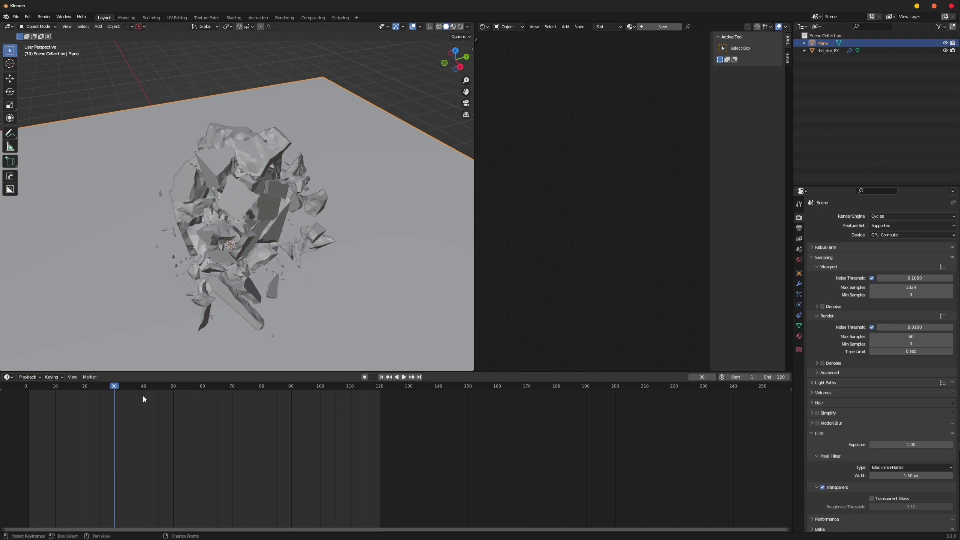
drag(115, 386, 135, 386)
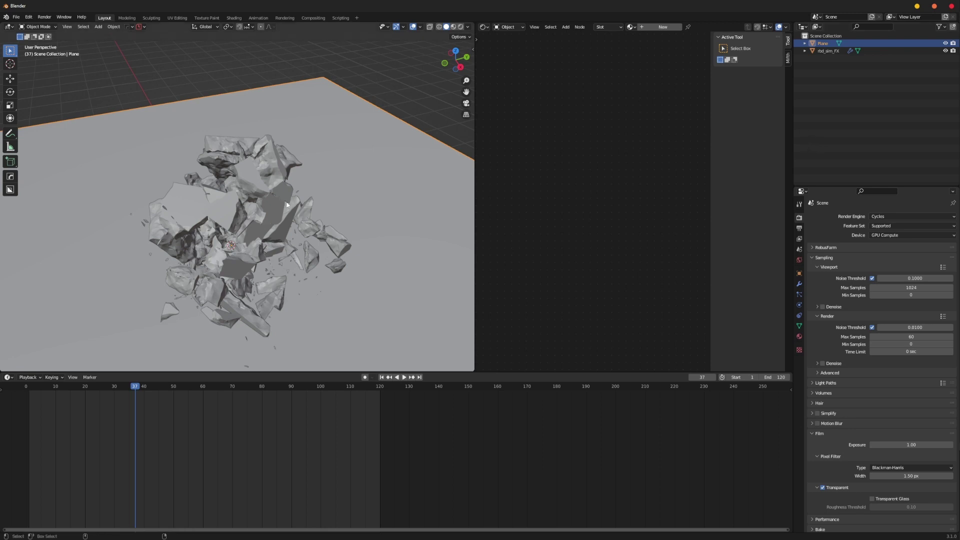
middle_drag(318, 228, 272, 203)
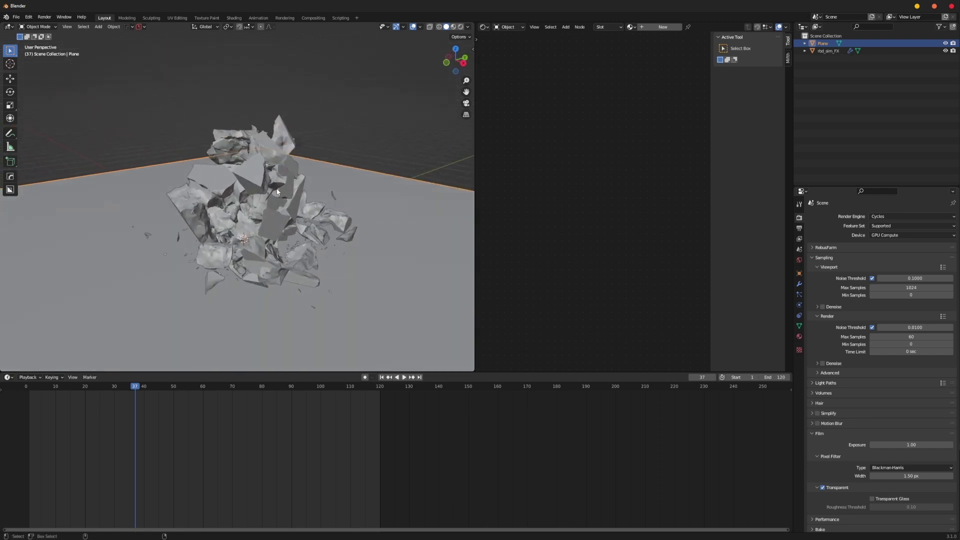